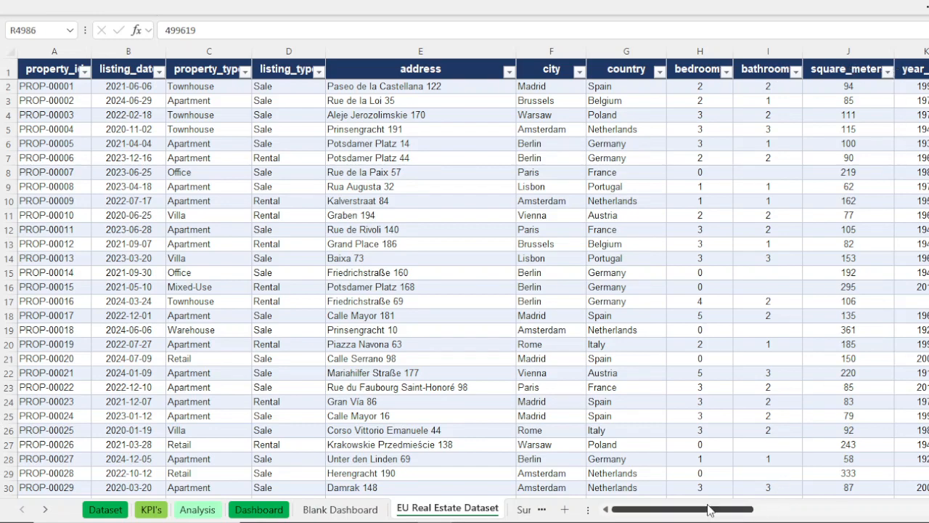
# Review all columns of the EU Real Estate Dataset sheet and look over the finished Dashboard sheet.
pyautogui.moveTo(709, 511); pyautogui.dragTo(821, 510)
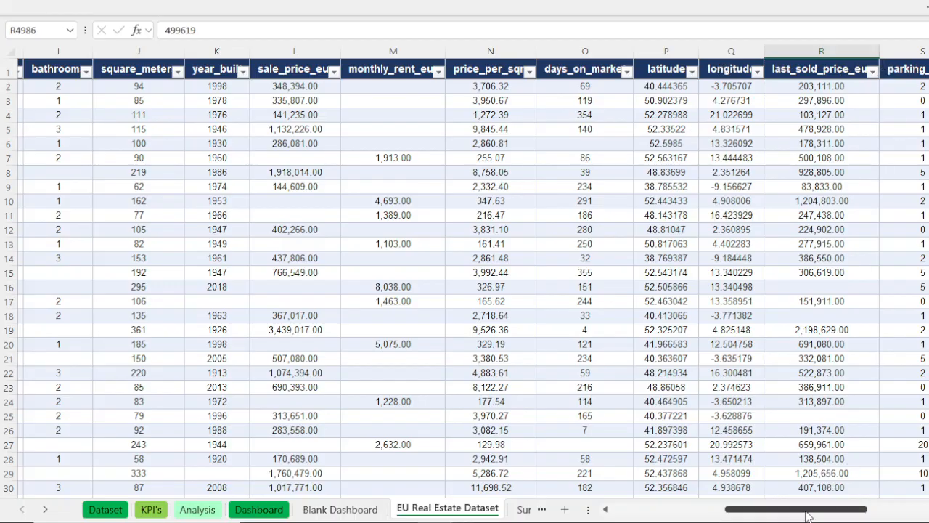
pyautogui.moveTo(808, 510); pyautogui.dragTo(868, 513)
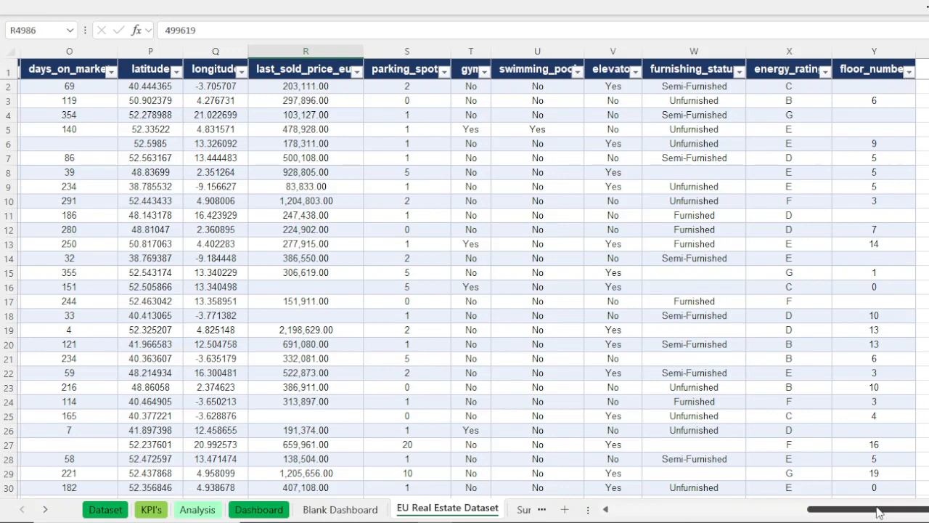
pyautogui.hscroll(-1, 879, 513)
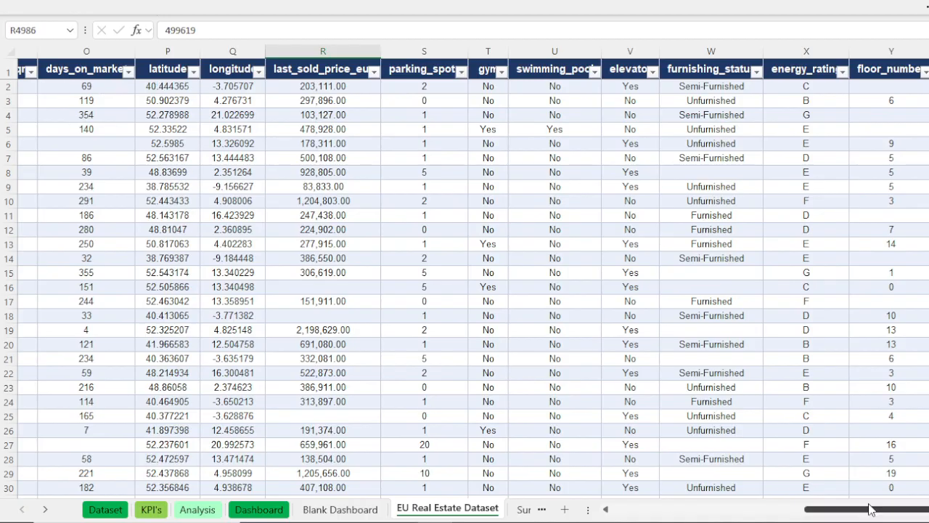
pyautogui.moveTo(868, 519); pyautogui.dragTo(649, 516)
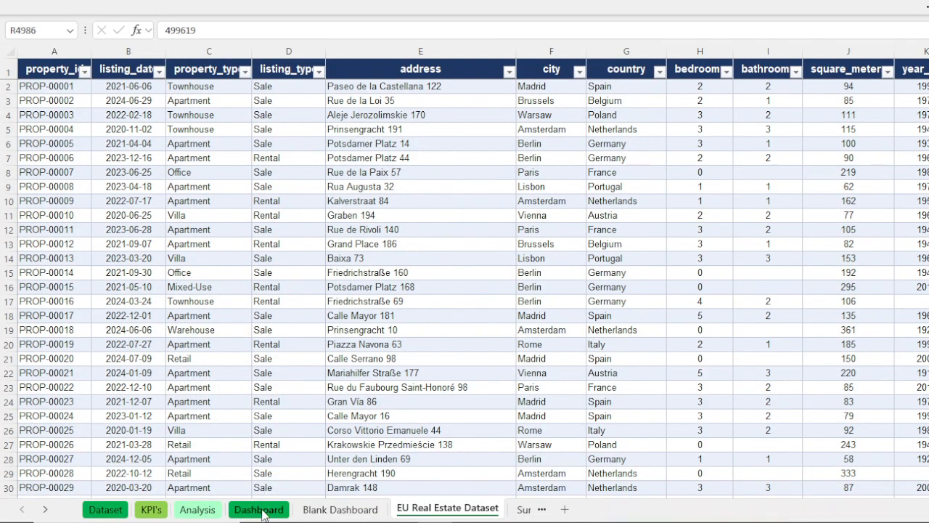
pyautogui.click(259, 510)
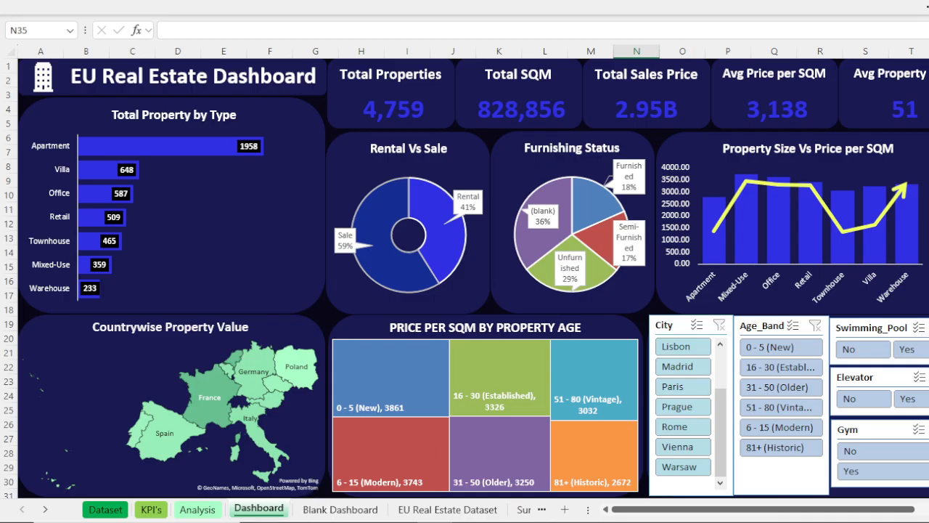
pyautogui.click(440, 509)
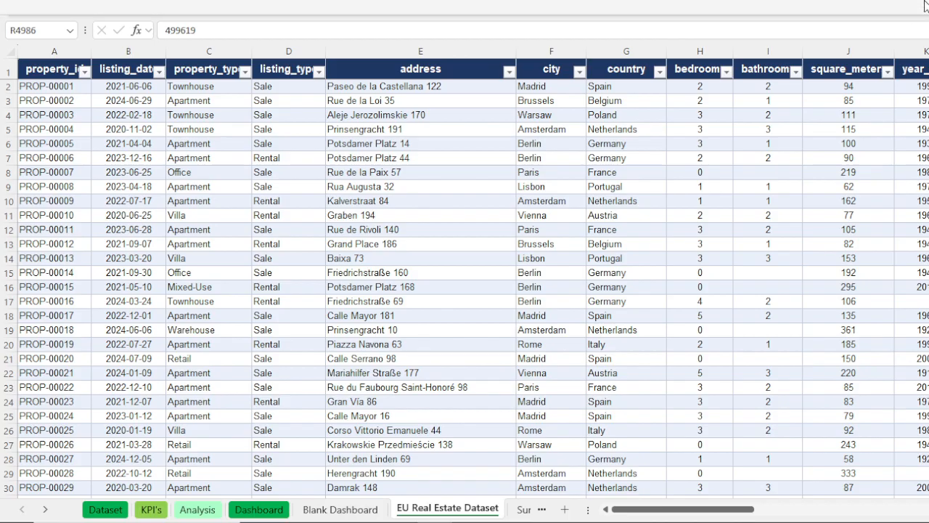
# Restore the ribbon and load the EU Real Estate Dataset table into the Power Query Editor.
pyautogui.click(918, 9)
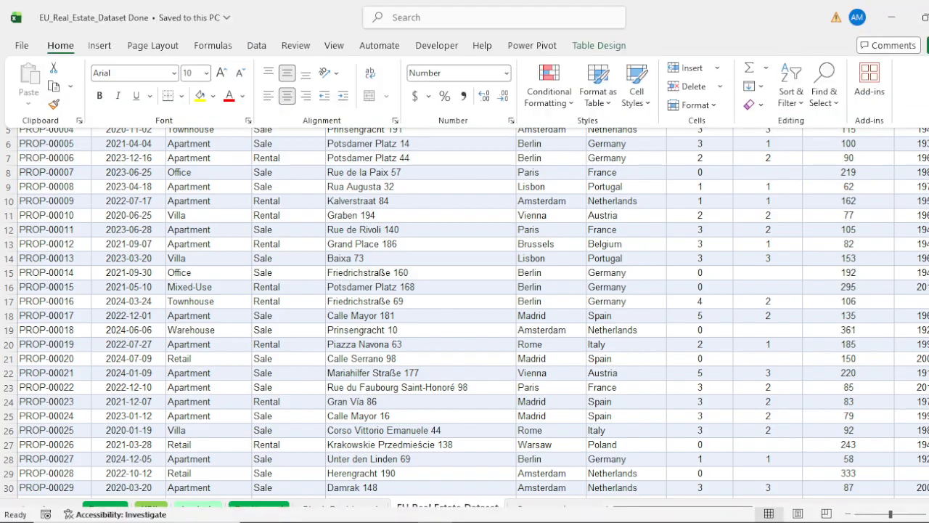
pyautogui.click(927, 121)
pyautogui.click(888, 198)
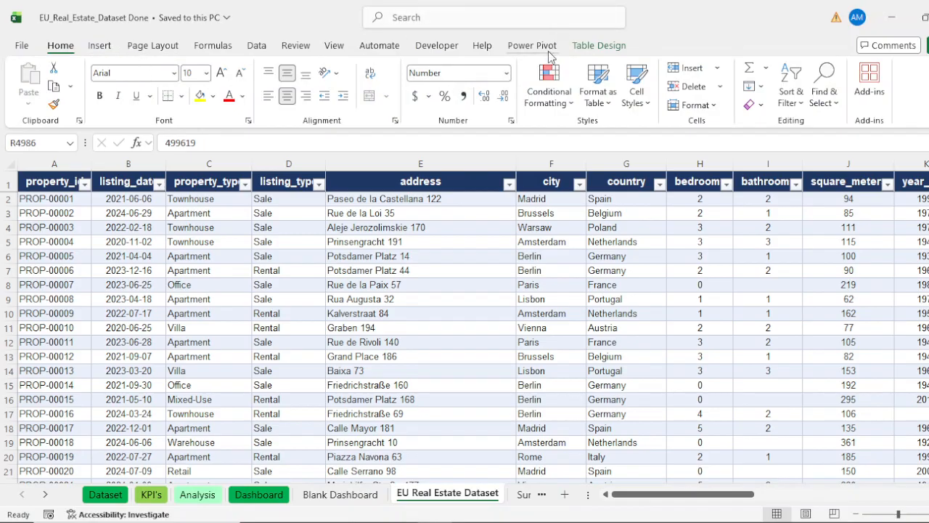
pyautogui.click(257, 46)
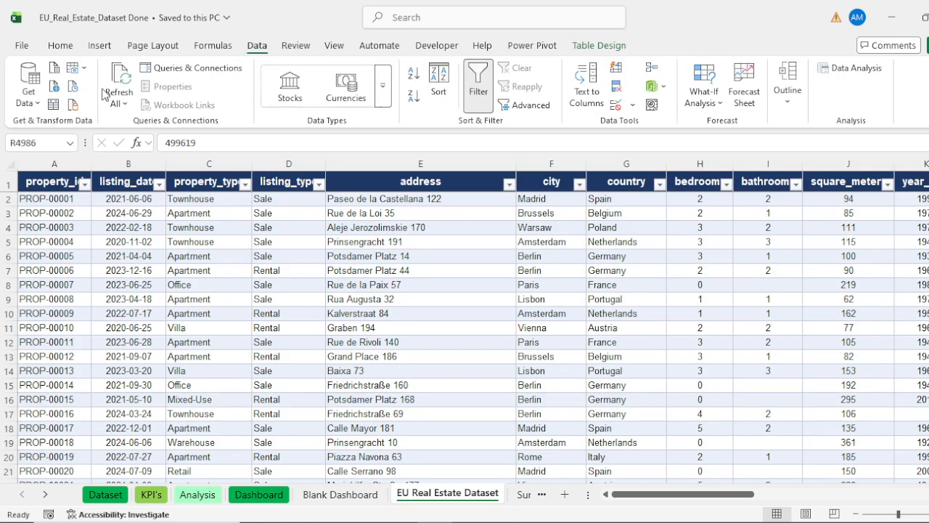
pyautogui.click(53, 104)
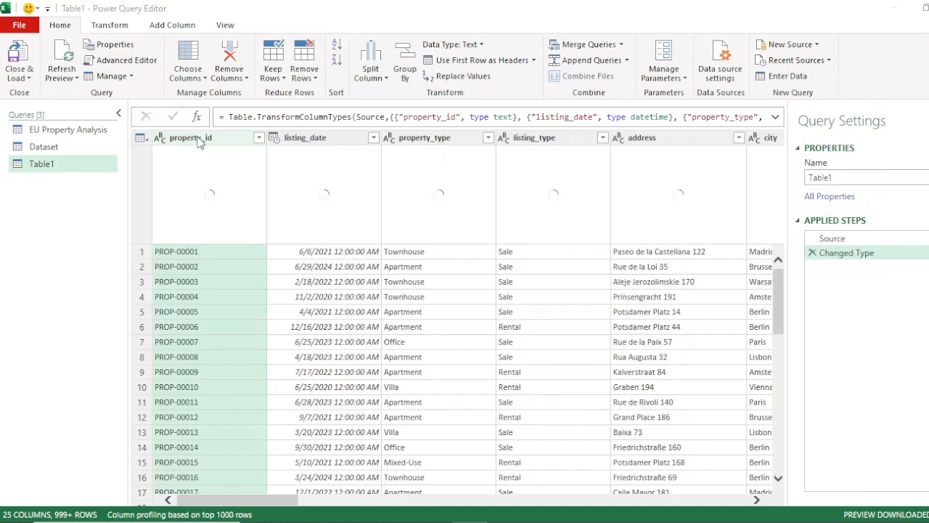
# Go through the first columns of the Table1 query and remove the address column.
pyautogui.click(321, 138)
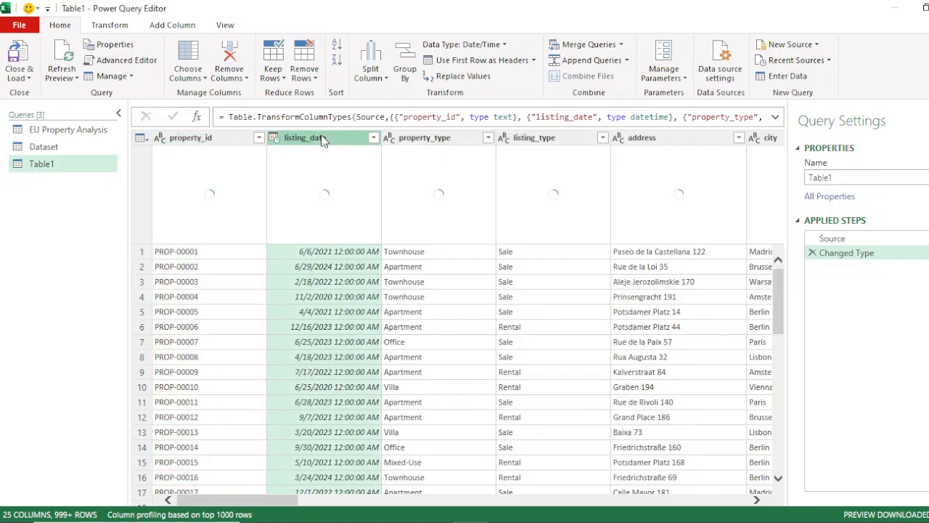
pyautogui.click(443, 138)
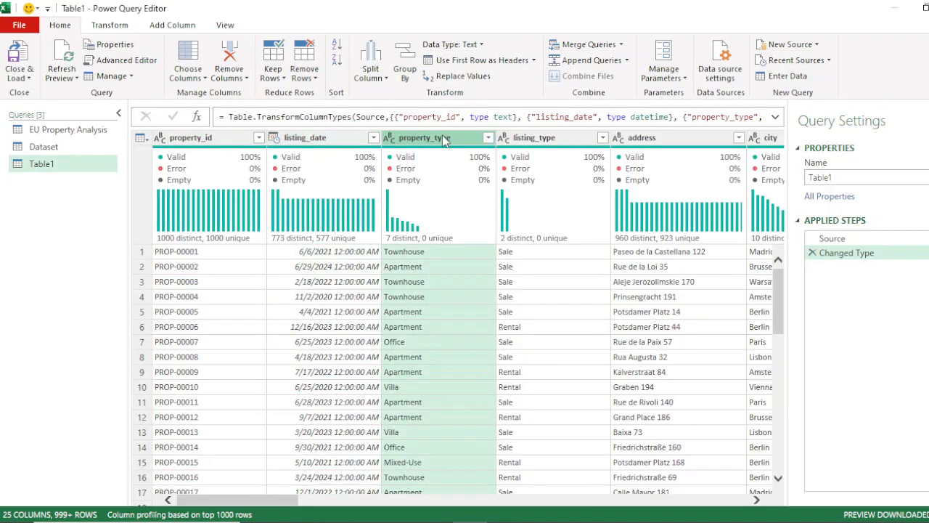
pyautogui.click(551, 138)
pyautogui.click(658, 137)
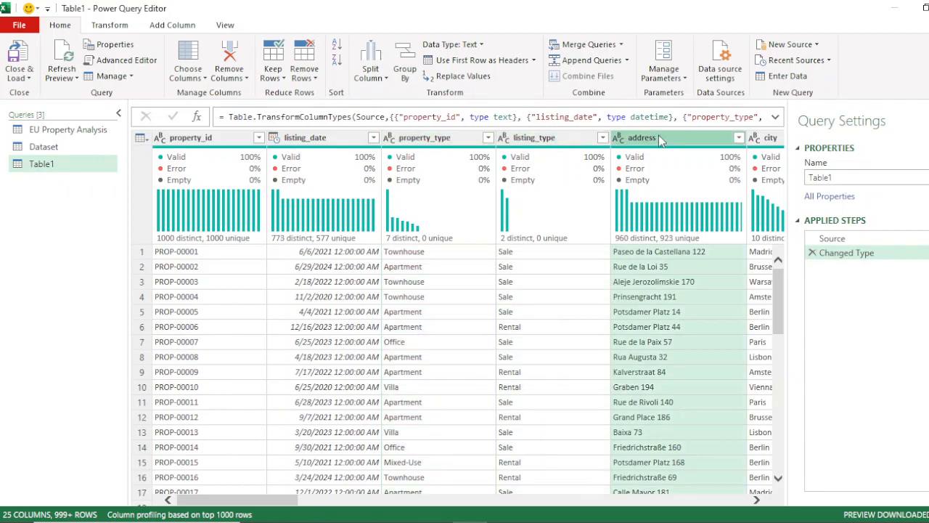
pyautogui.click(769, 142)
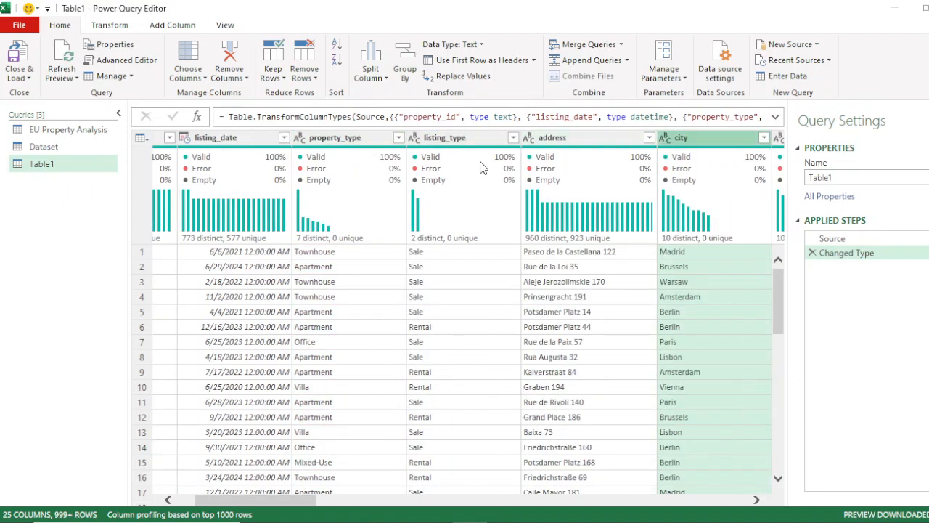
pyautogui.click(569, 137)
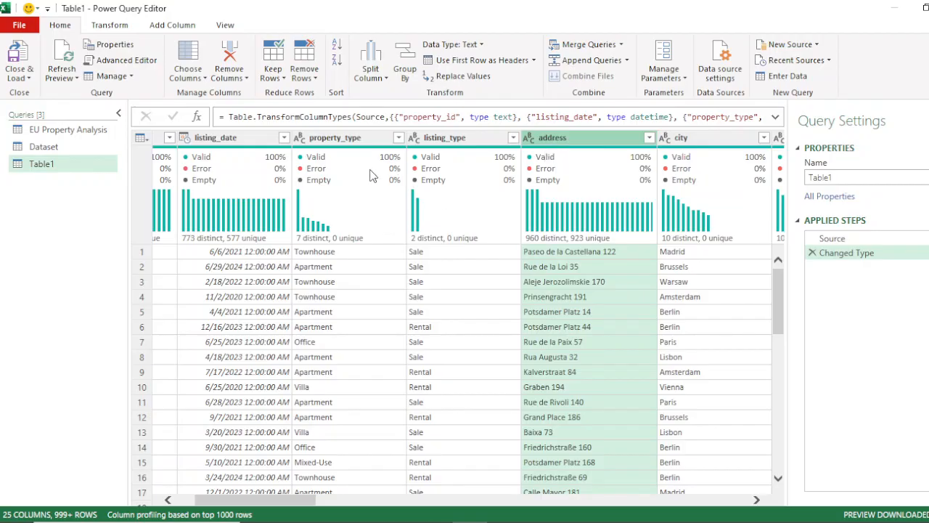
pyautogui.moveTo(371, 176)
pyautogui.click(243, 79)
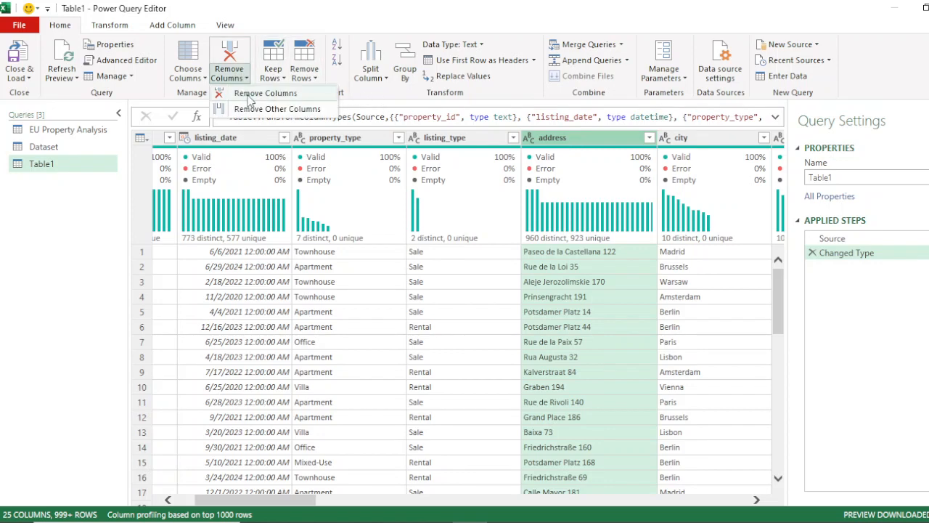
pyautogui.click(251, 93)
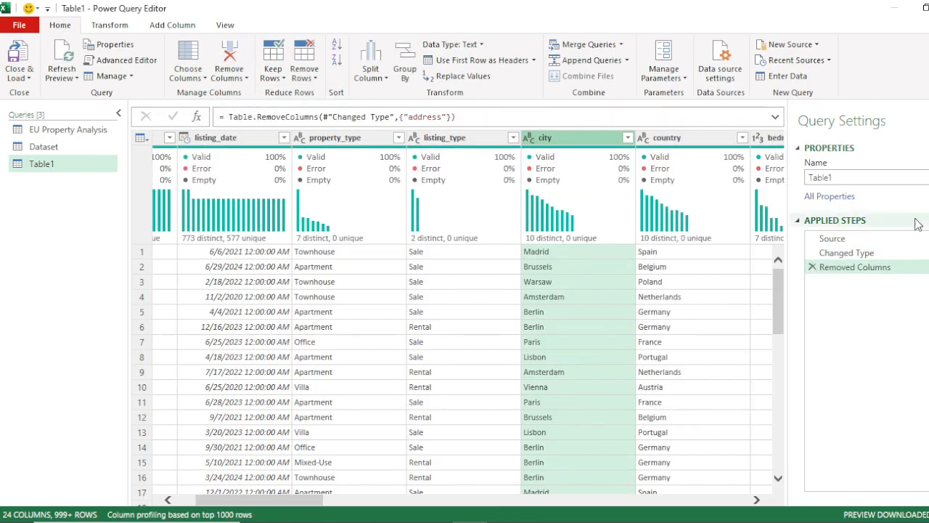
# Rename the Removed Columns applied step as Address Delete.
pyautogui.click(848, 267)
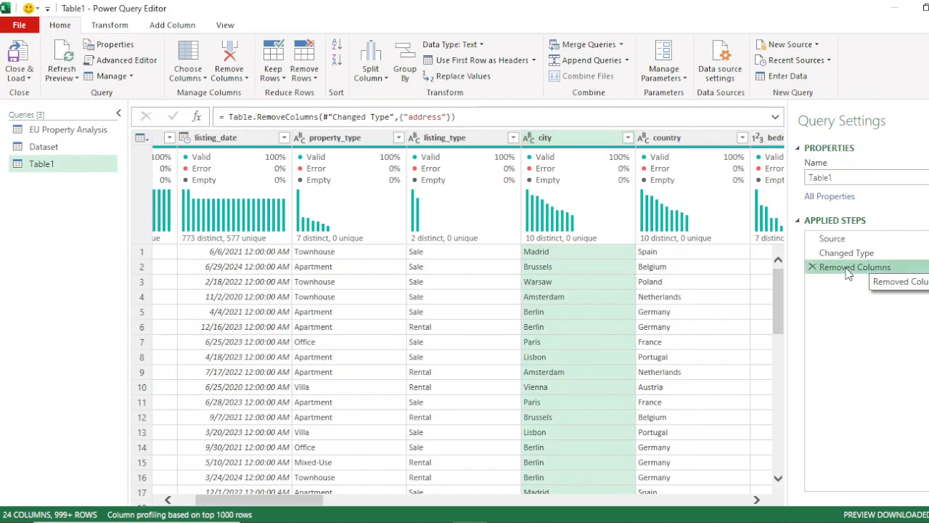
pyautogui.rightClick(847, 269)
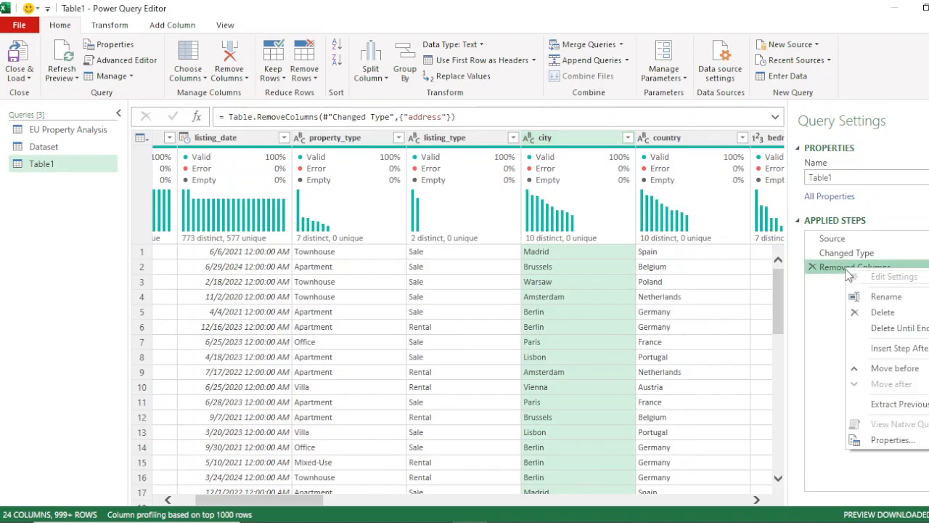
pyautogui.click(881, 299)
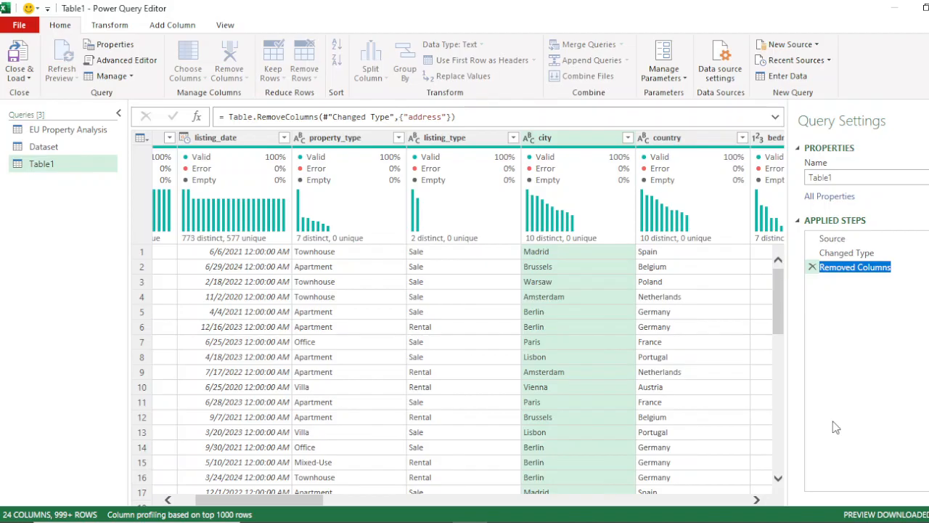
pyautogui.write('Ad')
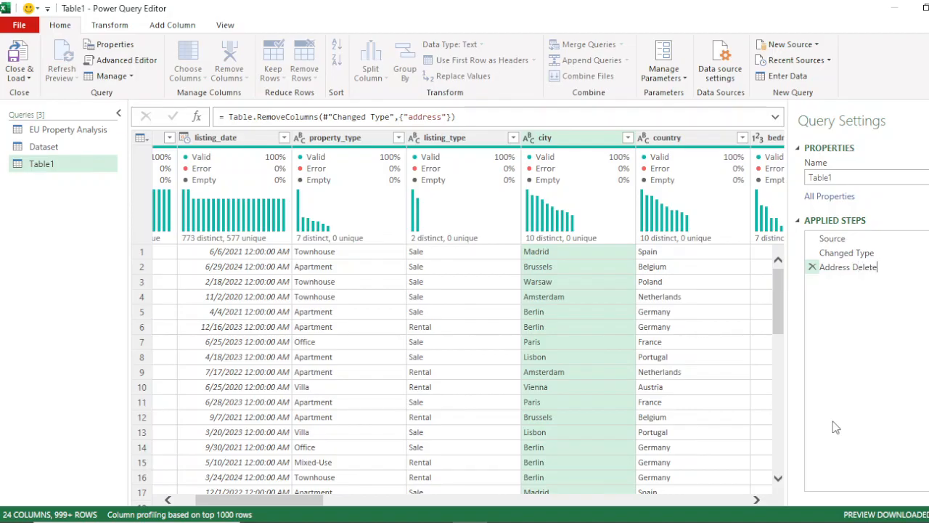
pyautogui.write('dress Delete')
pyautogui.press('Return')
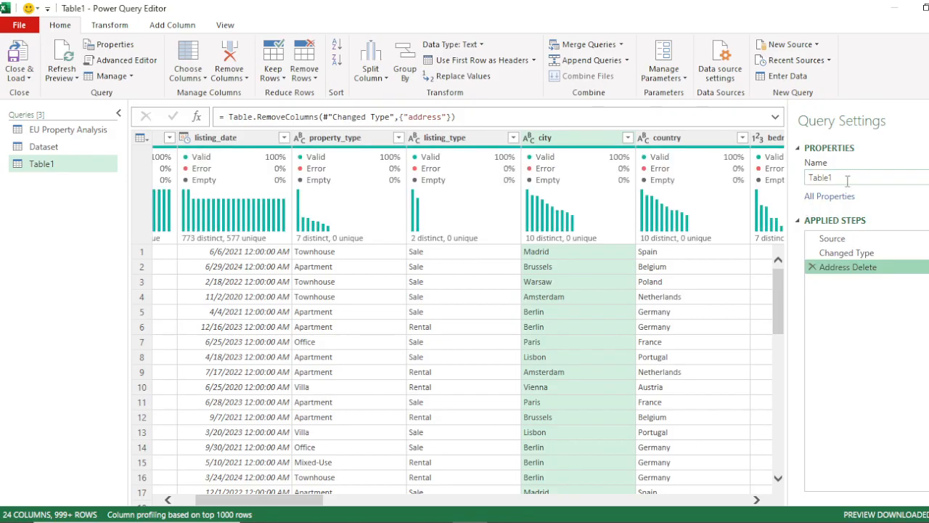
# Rename the Table1 query as EU RP Data and base its column profiling on the entire data set.
pyautogui.doubleClick(842, 176)
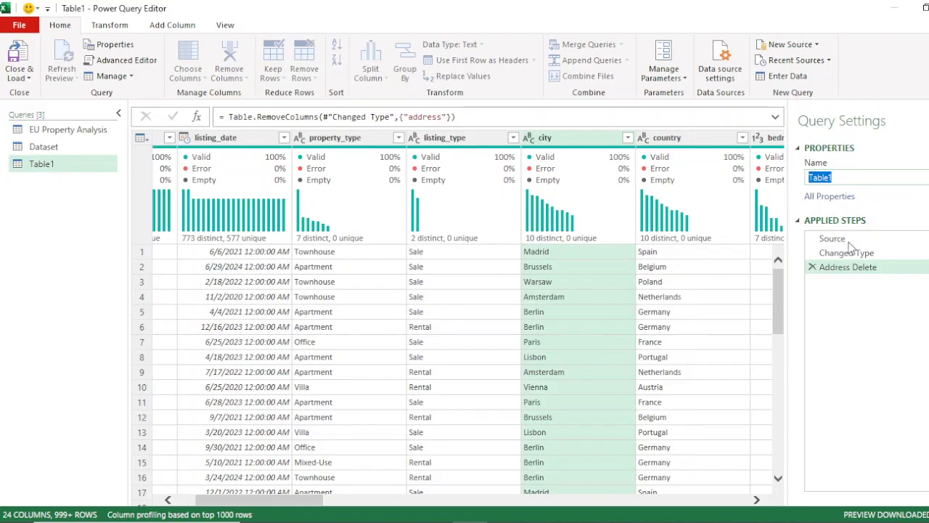
pyautogui.write('EU RP Data')
pyautogui.press('Return')
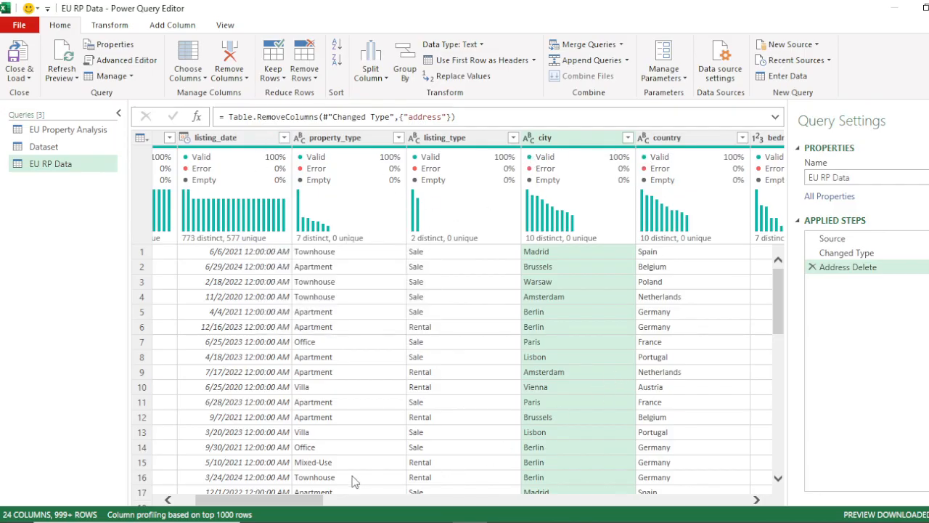
pyautogui.click(212, 514)
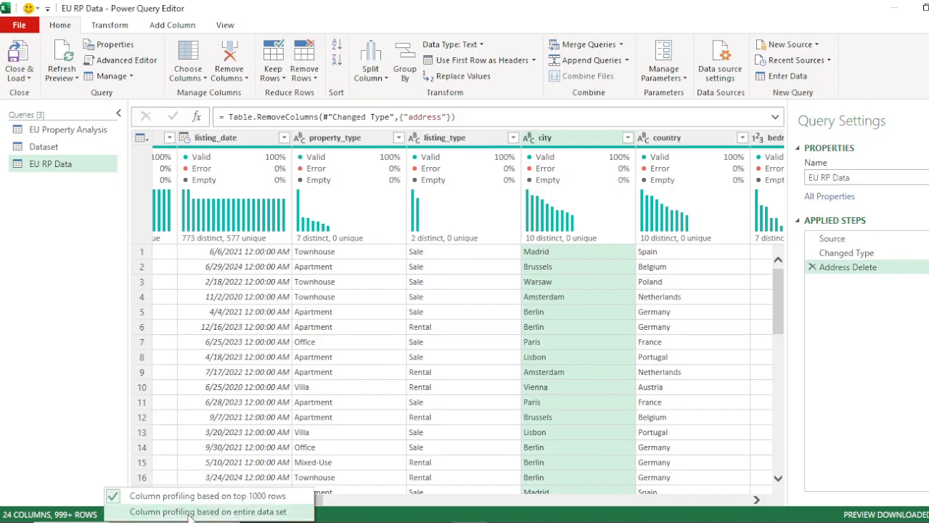
pyautogui.click(189, 511)
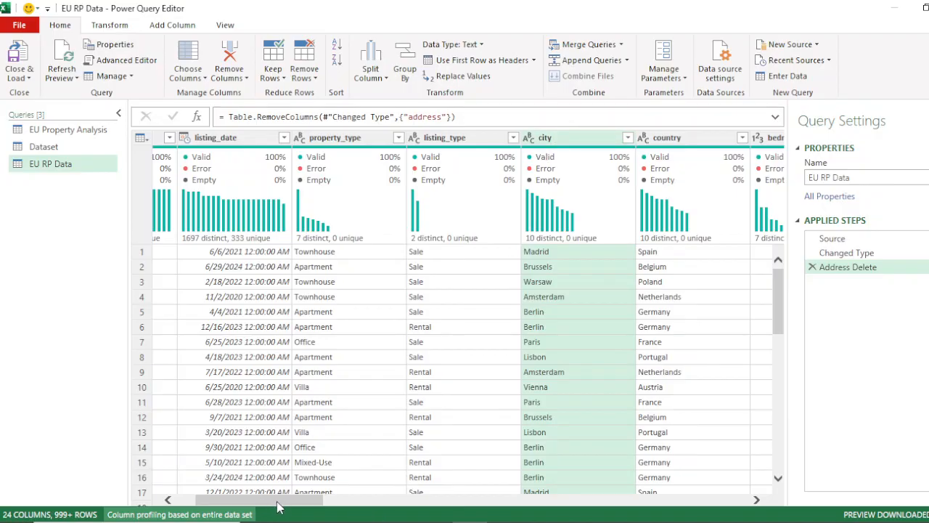
# Examine the valid, error and empty shares of the country, bedrooms and bathrooms columns.
pyautogui.moveTo(279, 507); pyautogui.dragTo(338, 506)
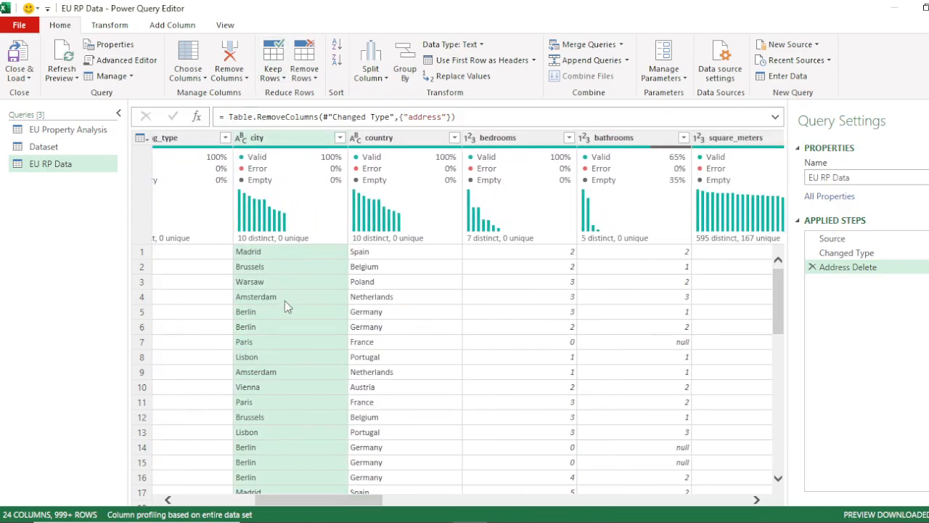
pyautogui.click(382, 137)
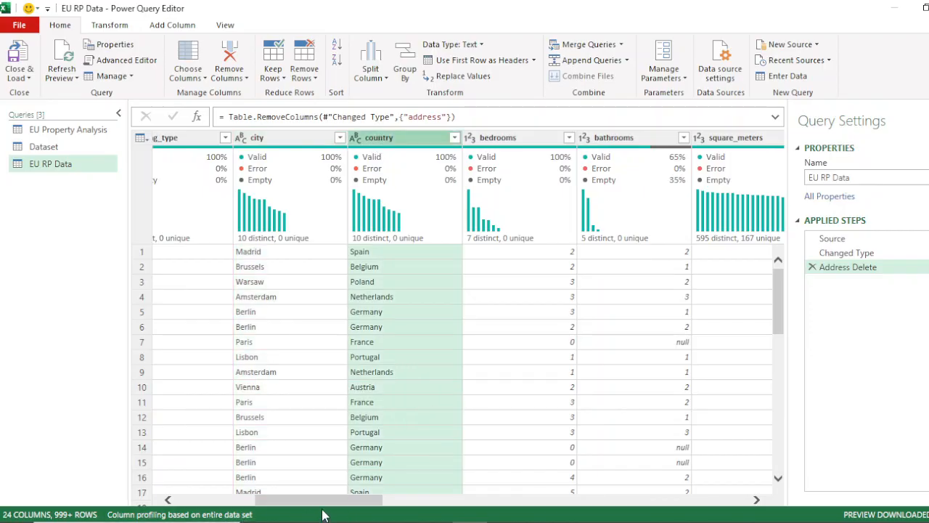
pyautogui.moveTo(323, 506); pyautogui.dragTo(375, 507)
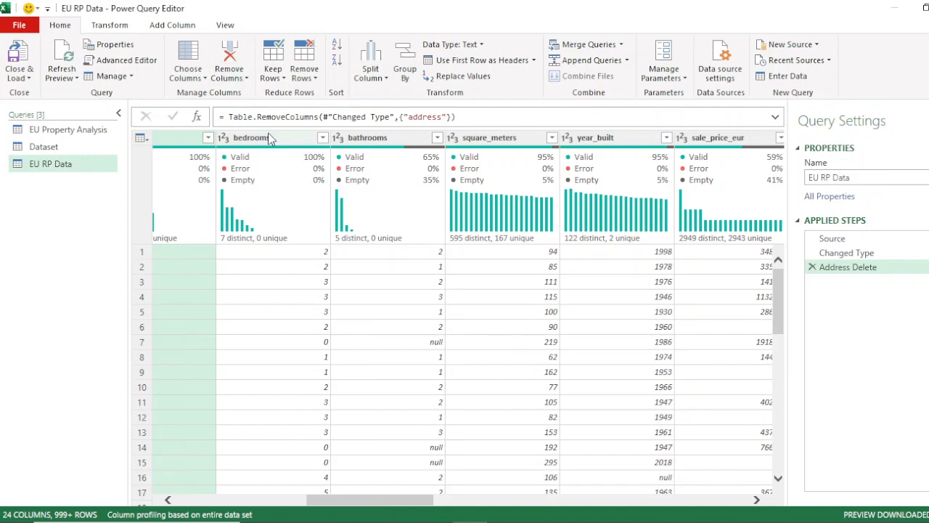
pyautogui.click(272, 139)
pyautogui.moveTo(401, 160)
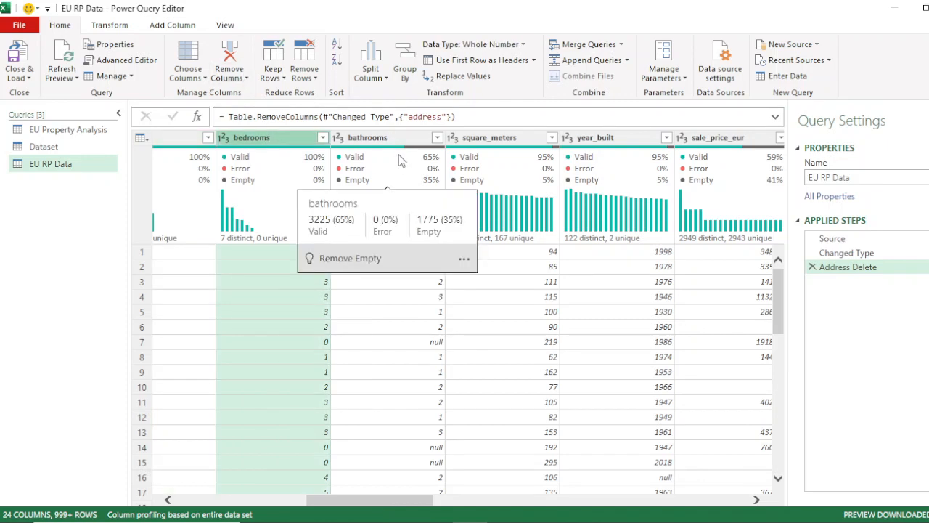
pyautogui.click(376, 138)
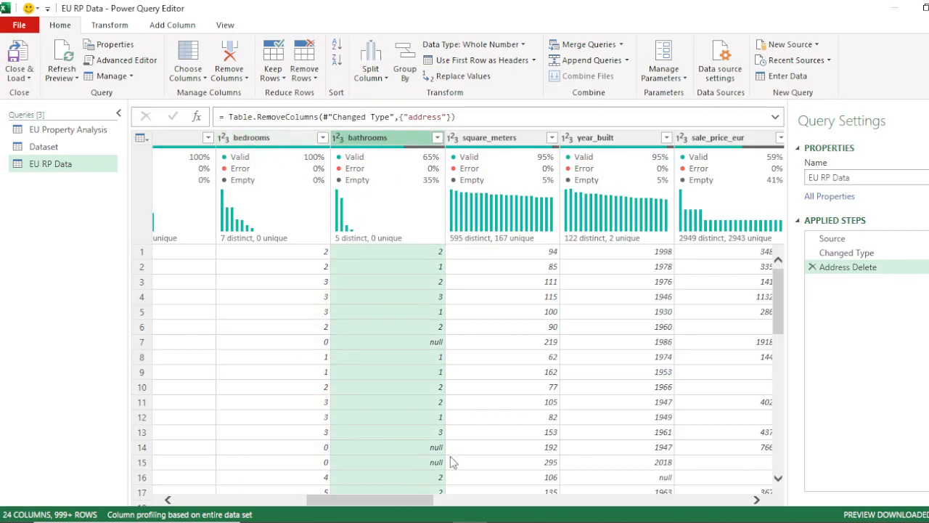
# Load the complete list of filter values for the property_type column and inspect it without filtering.
pyautogui.moveTo(395, 504); pyautogui.dragTo(227, 513)
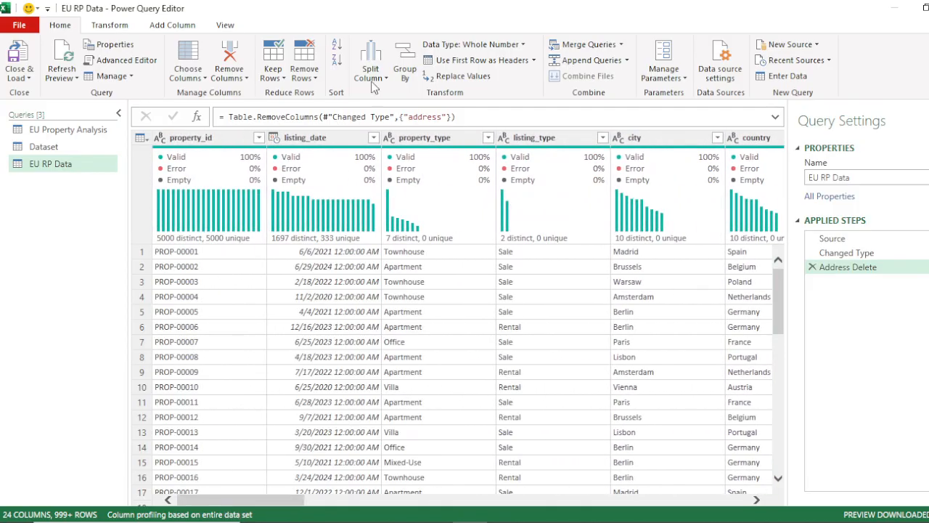
pyautogui.click(488, 137)
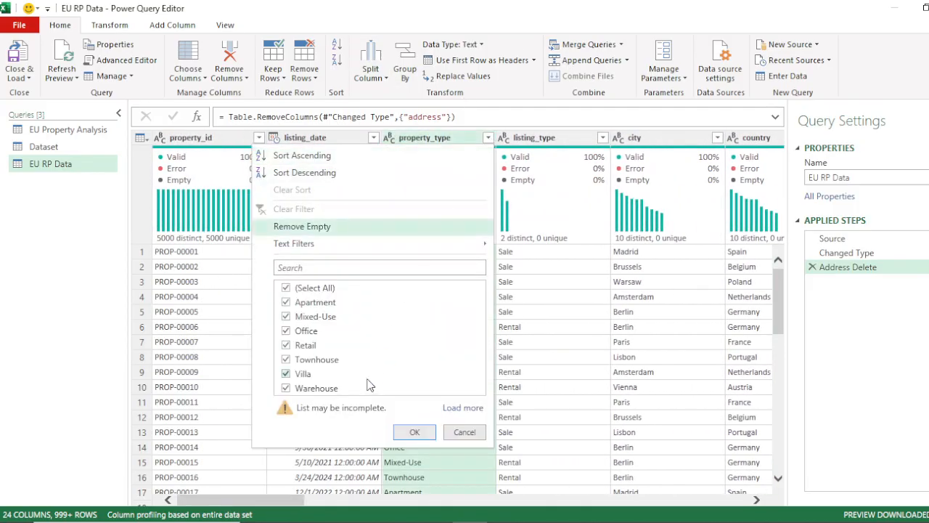
pyautogui.click(462, 408)
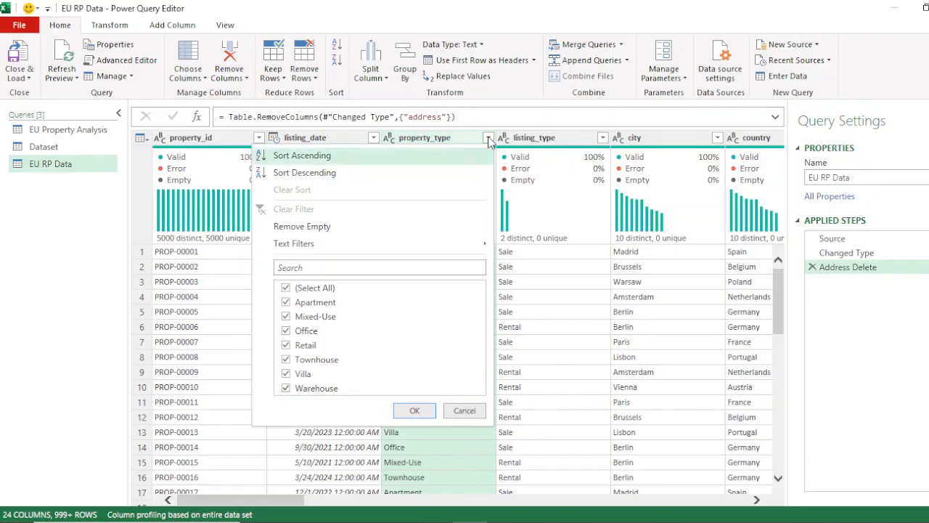
pyautogui.click(489, 138)
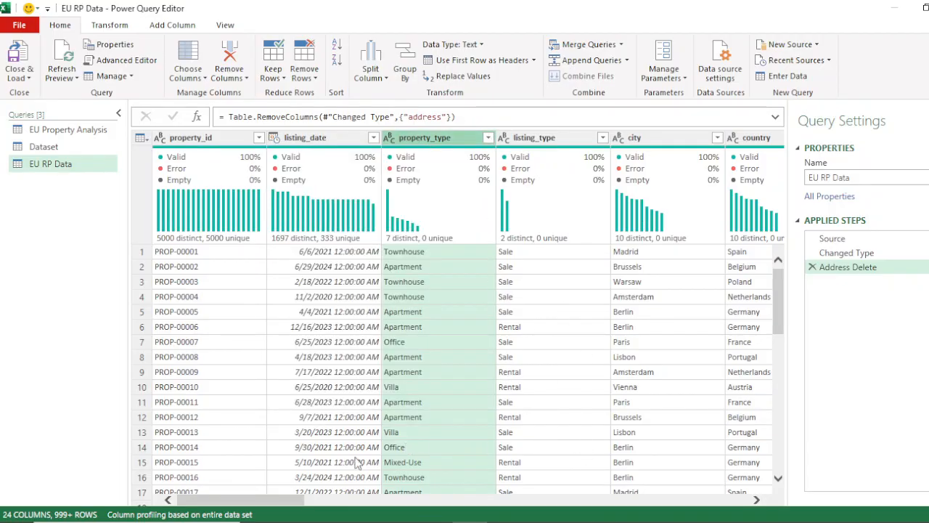
# Examine the profiling statistics of the numeric columns from square_meters and year_built through sale_price_eur, monthly_rent_eur, price_per_sqm and days_on_market.
pyautogui.moveTo(231, 496); pyautogui.dragTo(385, 514)
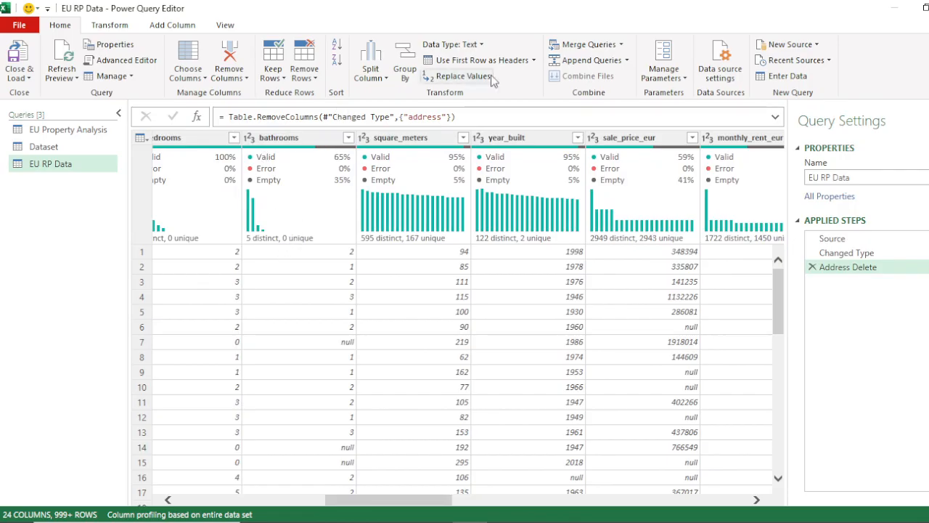
pyautogui.click(417, 138)
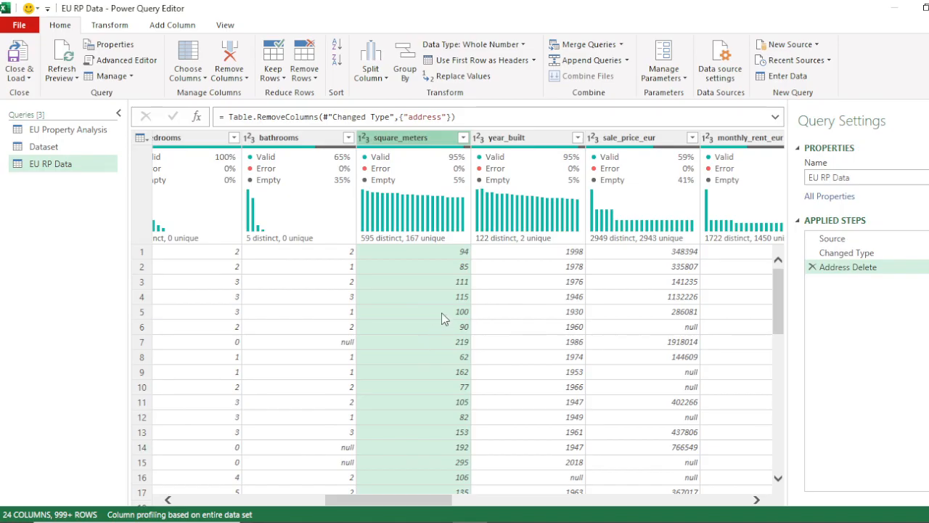
pyautogui.click(538, 142)
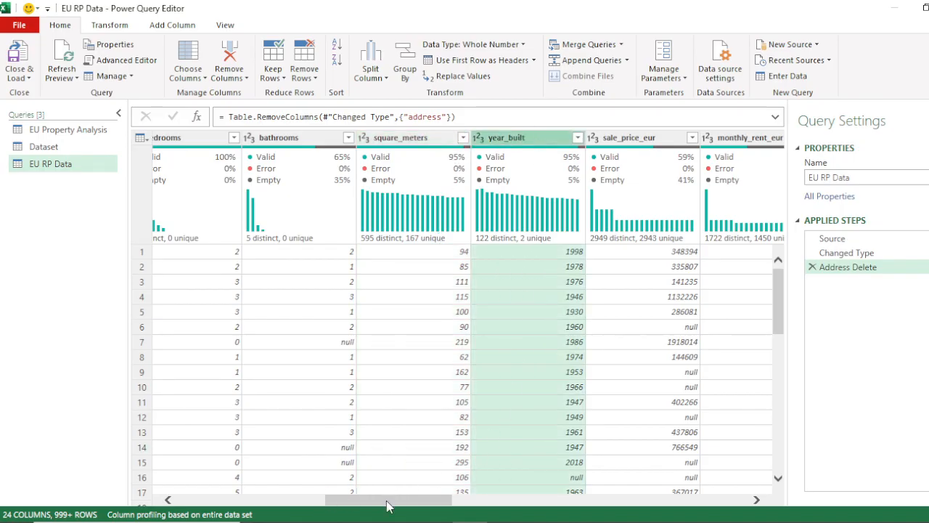
pyautogui.moveTo(387, 502); pyautogui.dragTo(439, 511)
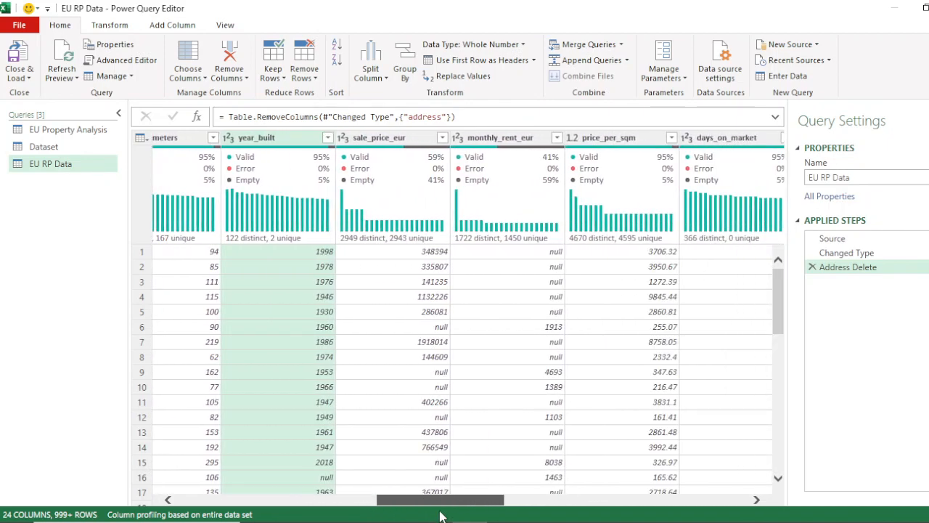
pyautogui.moveTo(317, 174)
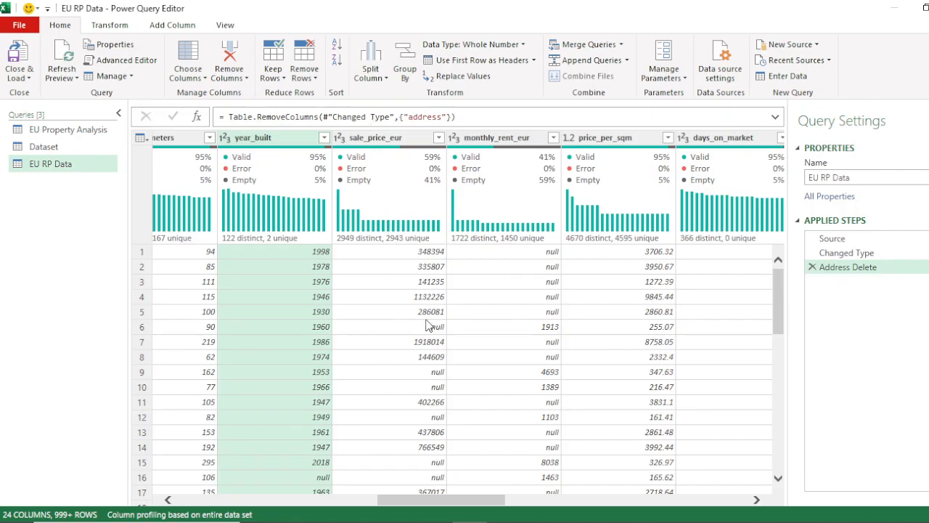
pyautogui.click(510, 142)
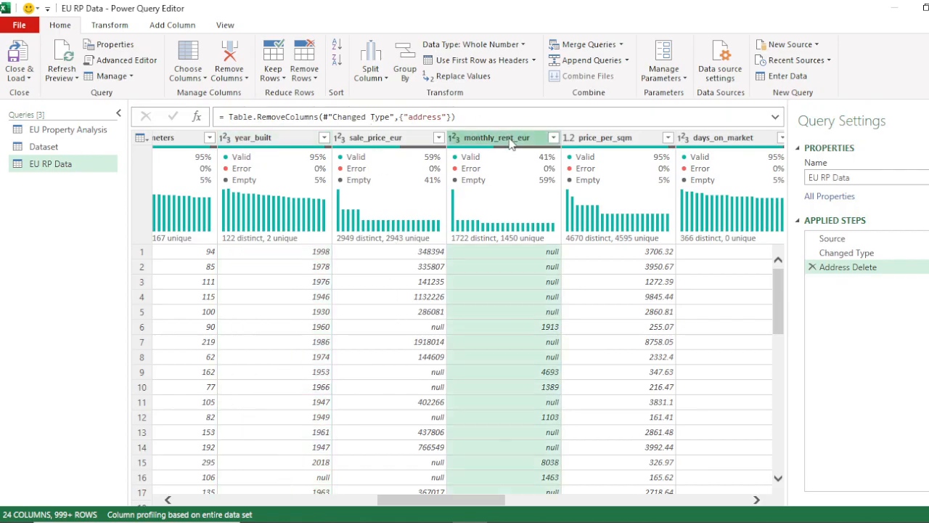
pyautogui.click(633, 142)
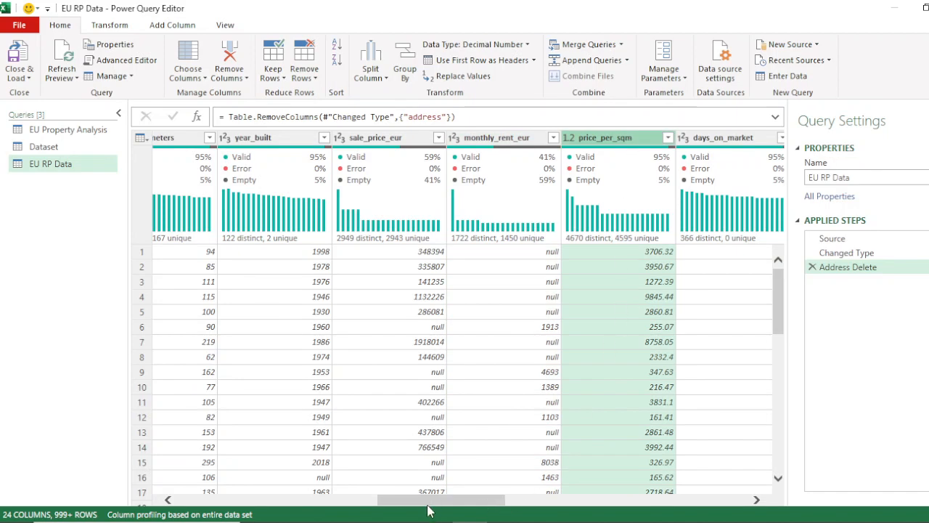
pyautogui.click(497, 141)
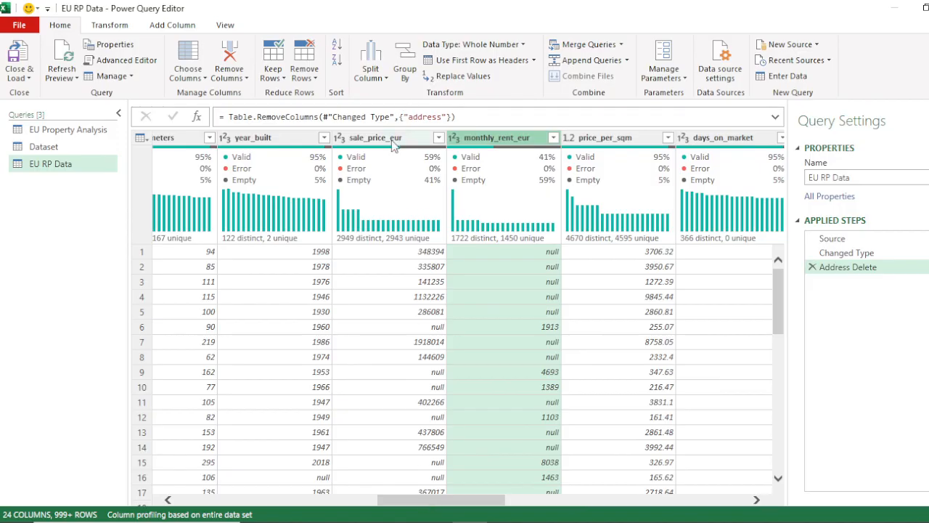
pyautogui.moveTo(420, 508); pyautogui.dragTo(471, 513)
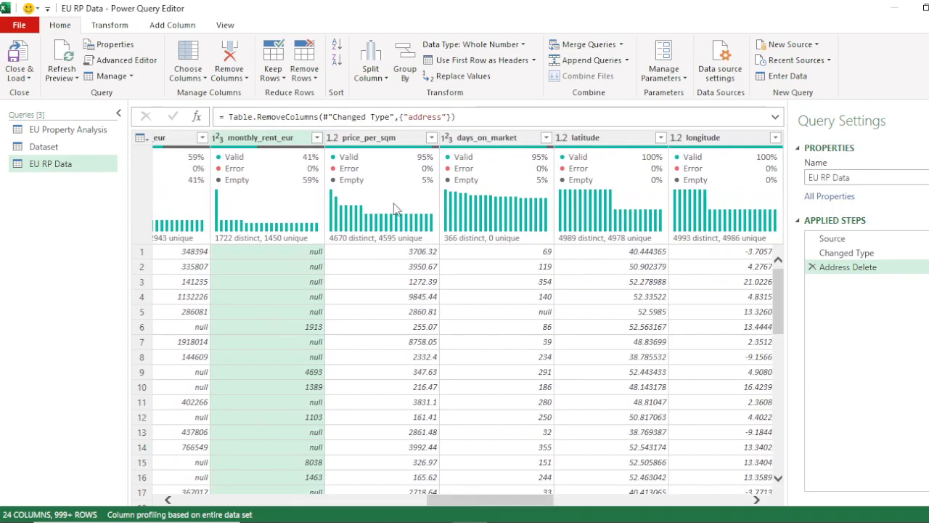
pyautogui.click(370, 141)
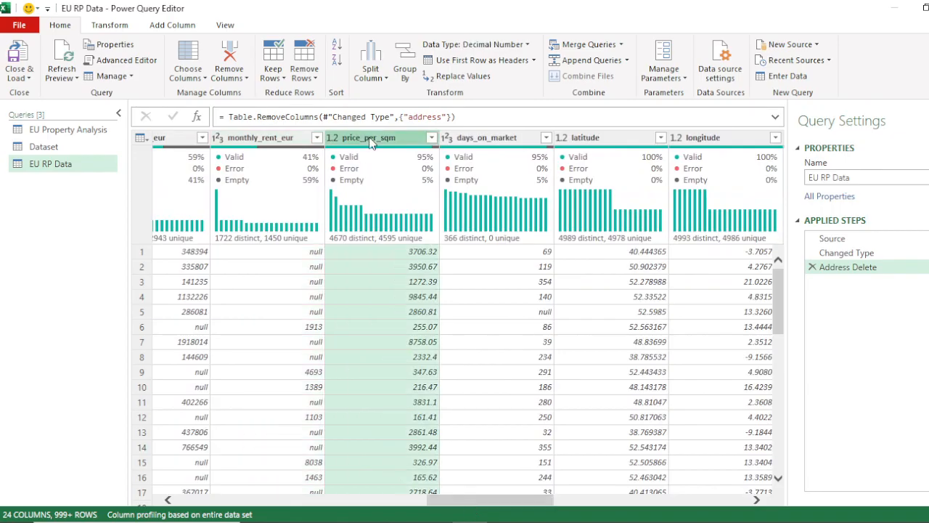
pyautogui.click(505, 138)
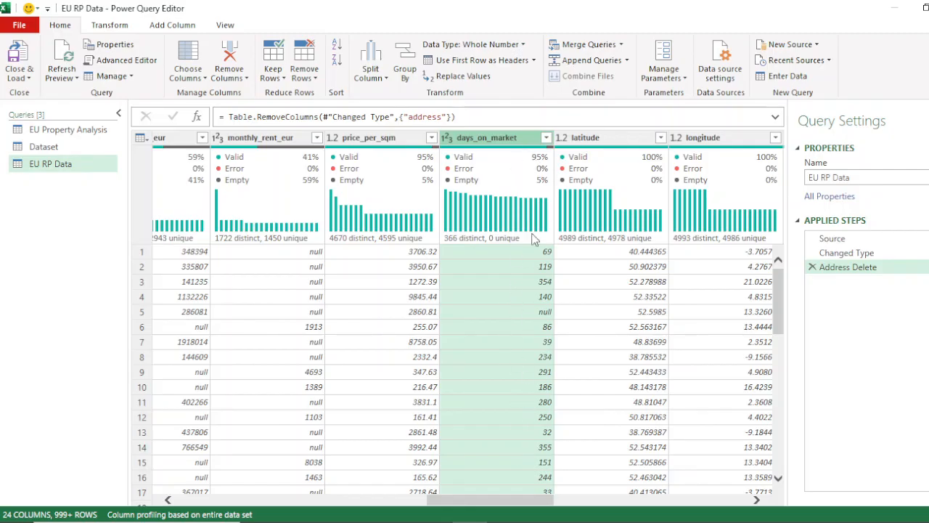
# Remove the latitude and longitude columns from the EU RP Data query.
pyautogui.click(625, 141)
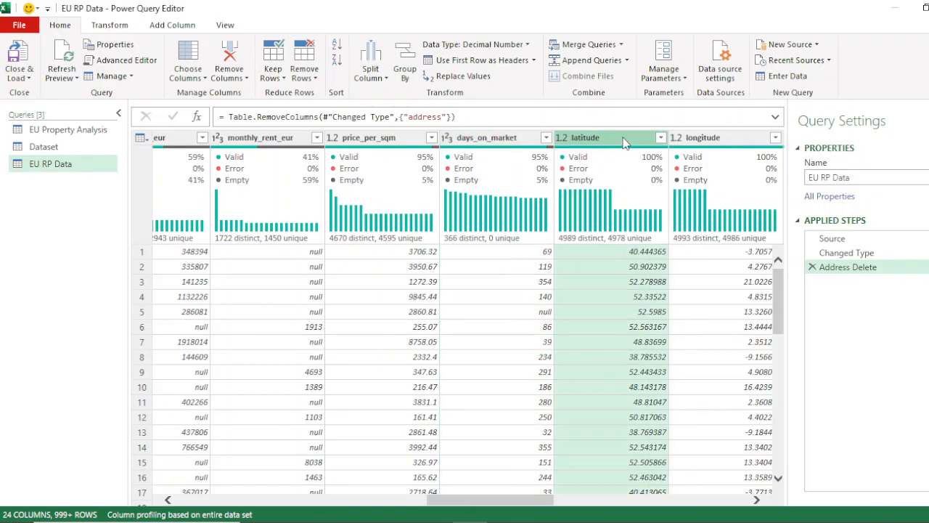
pyautogui.keyDown('ctrl'); pyautogui.click(715, 139); pyautogui.keyUp('ctrl')
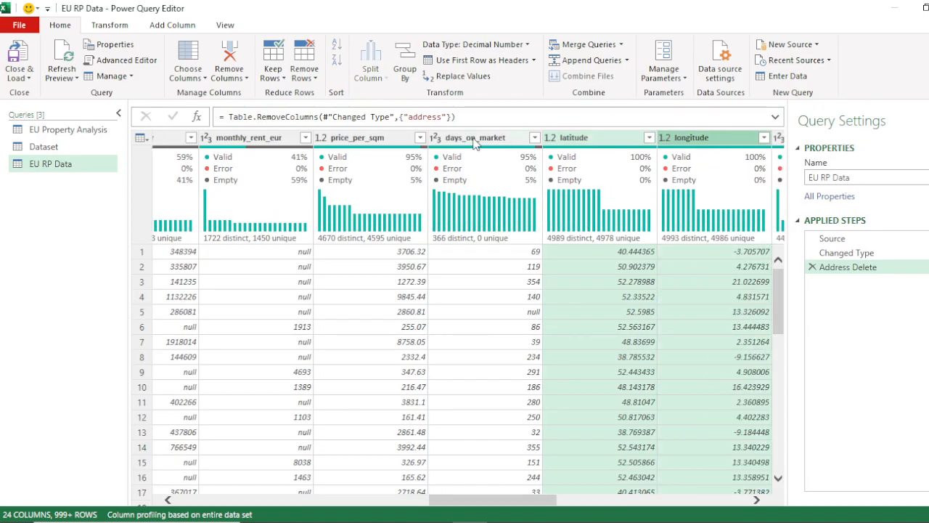
pyautogui.click(230, 74)
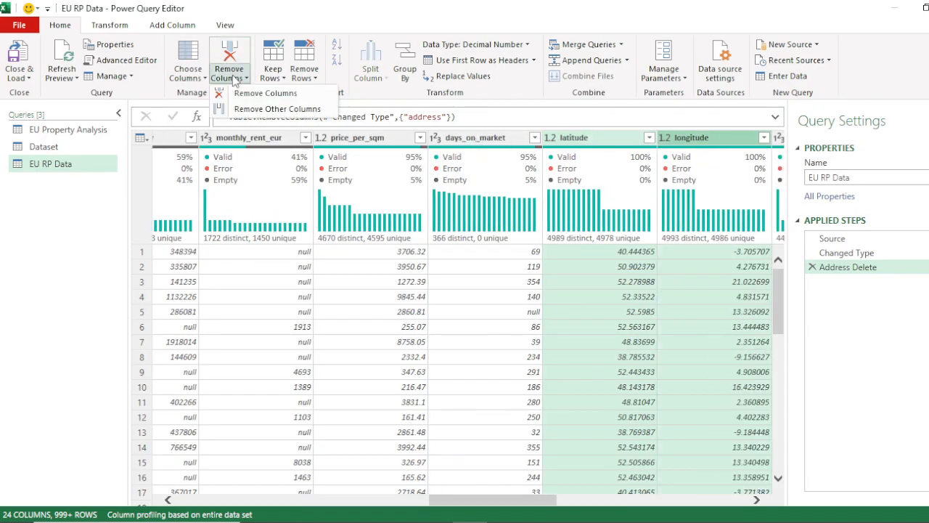
pyautogui.click(247, 93)
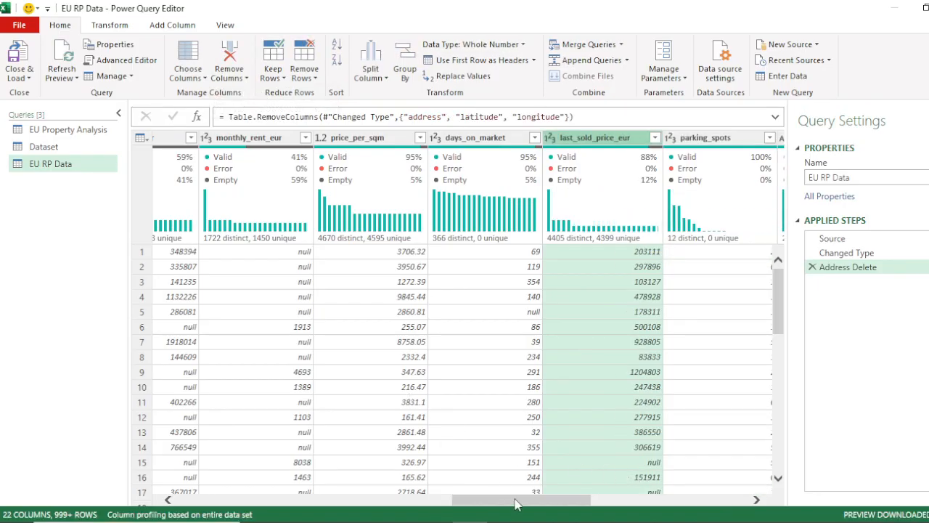
# Review the last_sold_price_eur and parking_spots profiles, and inspect the complete list of parking_spots filter values without filtering.
pyautogui.moveTo(517, 506); pyautogui.dragTo(590, 506)
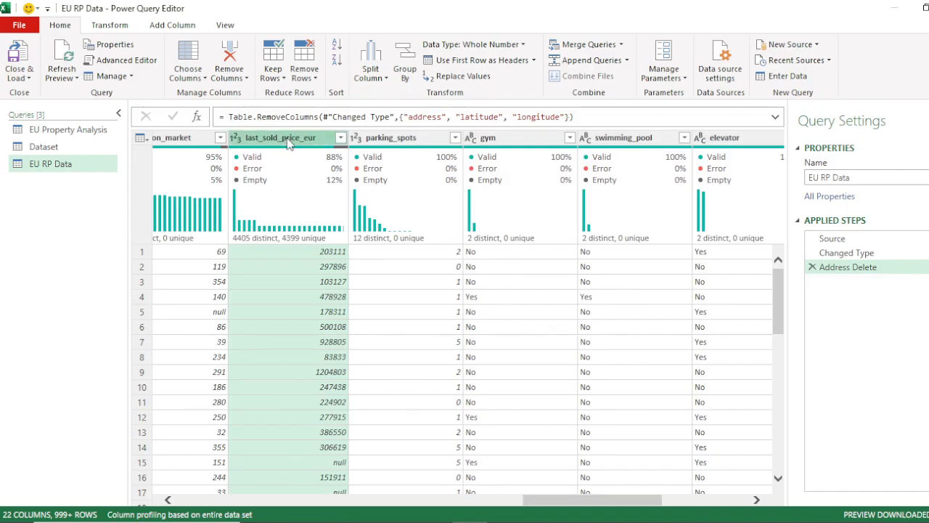
pyautogui.click(412, 142)
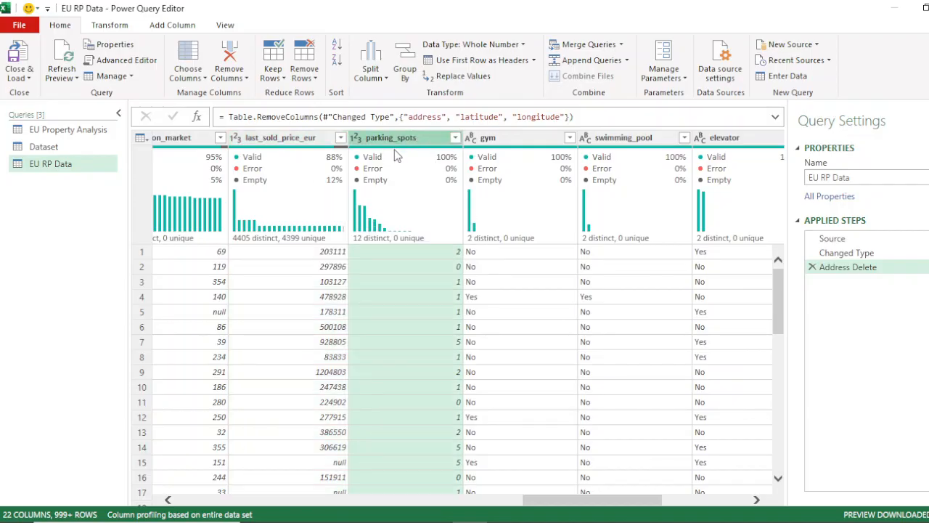
pyautogui.click(259, 142)
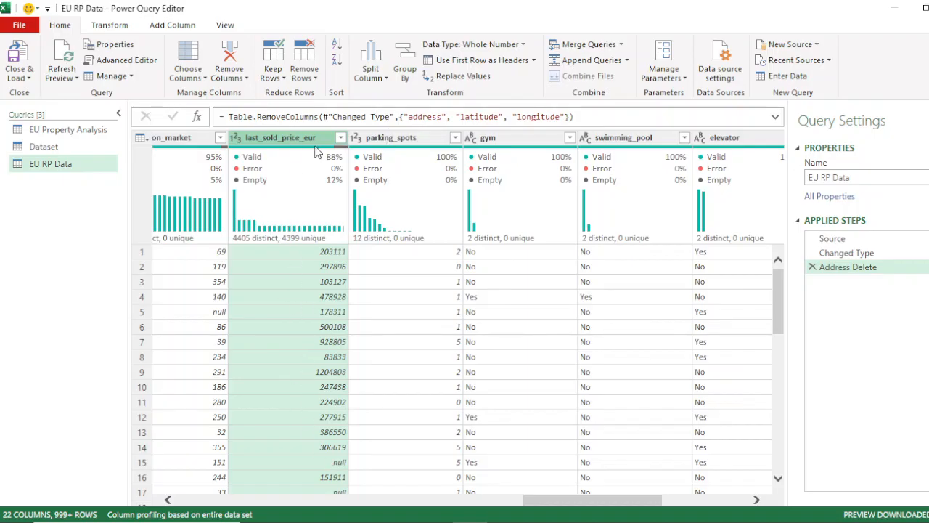
pyautogui.click(411, 141)
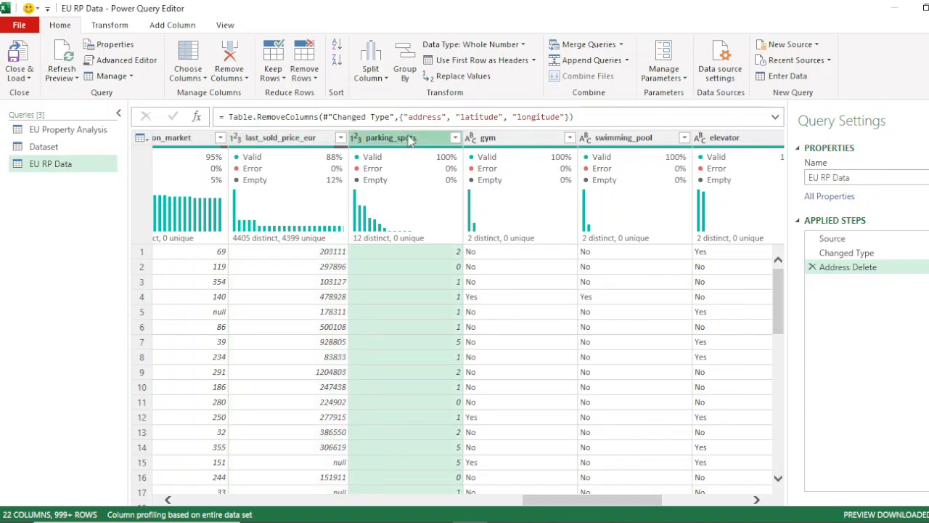
pyautogui.click(455, 138)
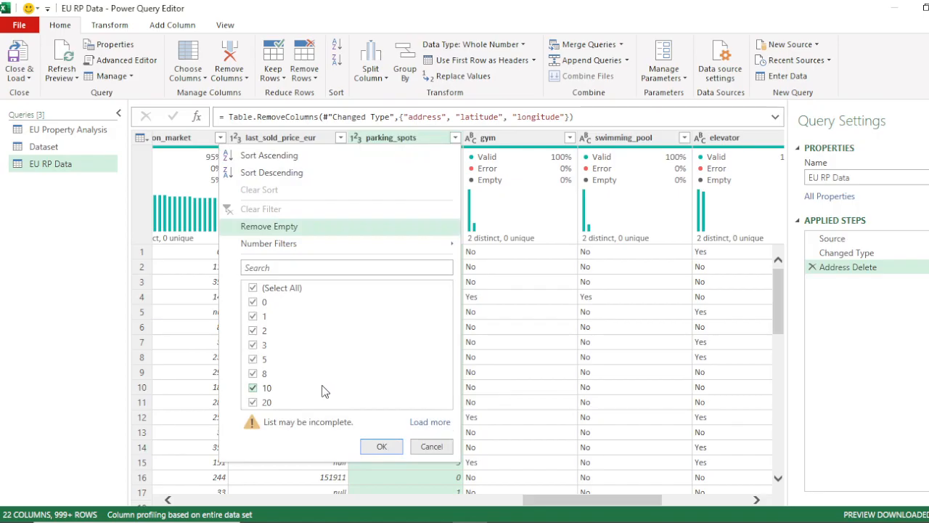
pyautogui.click(430, 422)
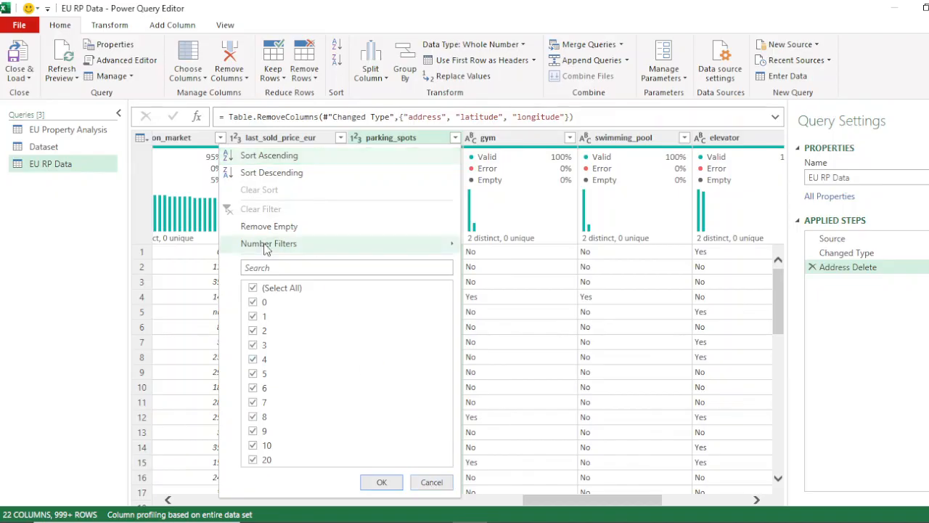
pyautogui.click(432, 482)
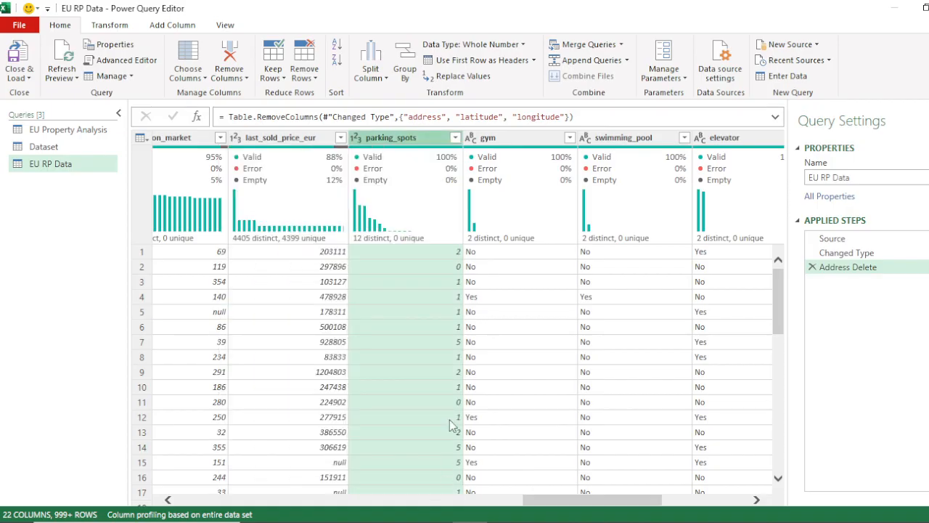
# Inspect the gym filter values without filtering, and examine the profiles of swimming_pool, elevator, furnishing_status, energy_rating and floor_number.
pyautogui.click(528, 141)
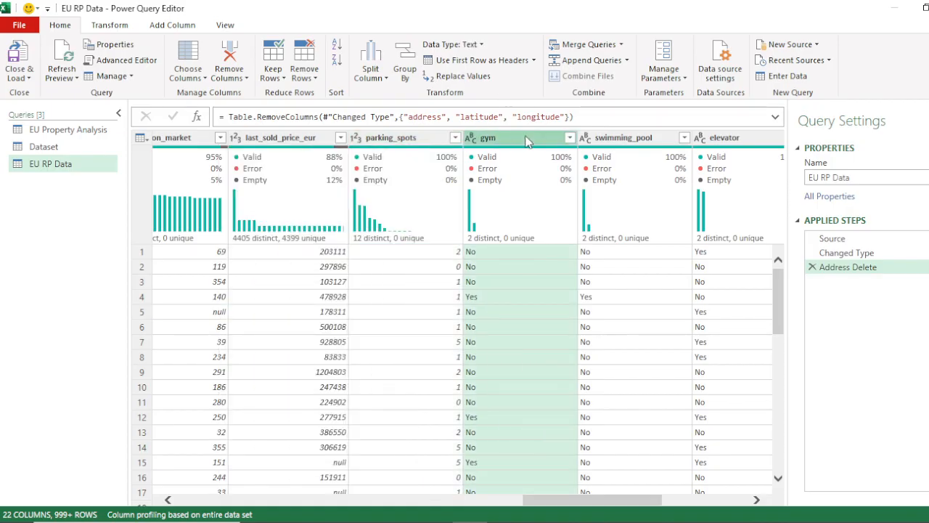
pyautogui.click(571, 138)
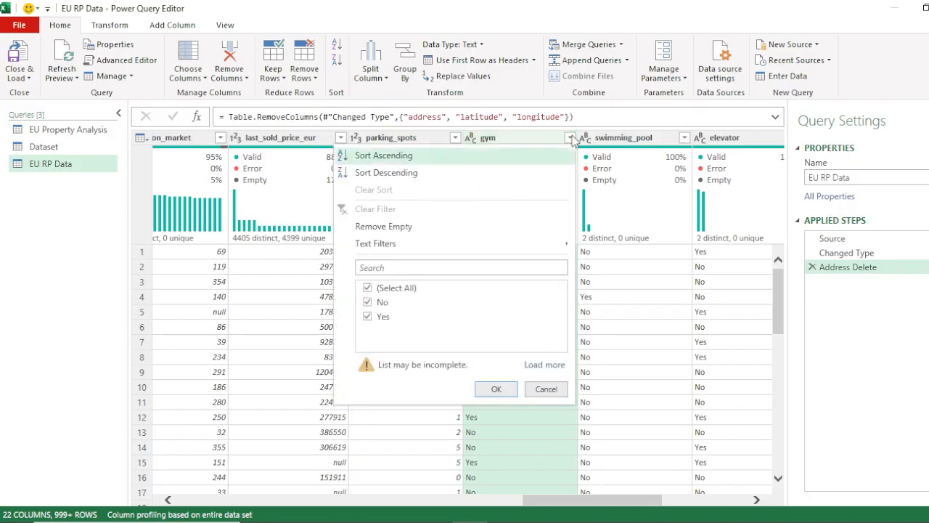
pyautogui.click(571, 138)
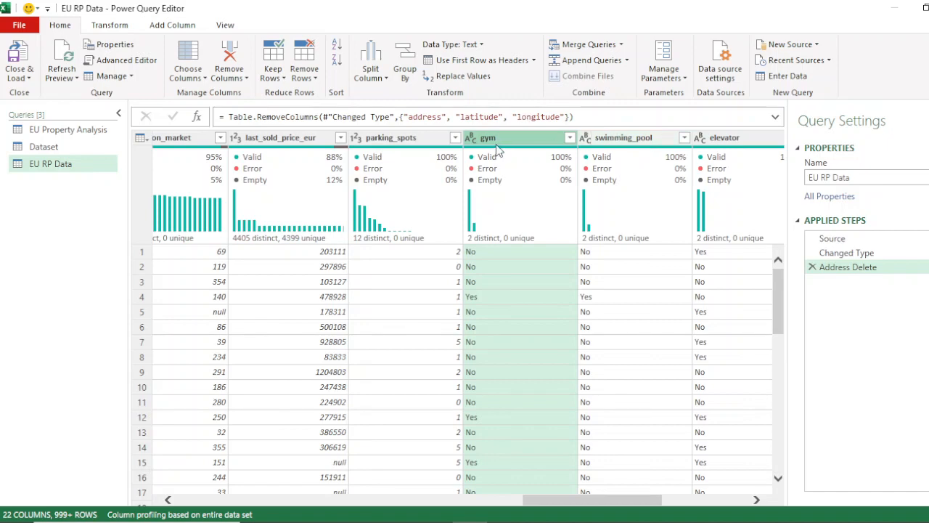
pyautogui.click(649, 142)
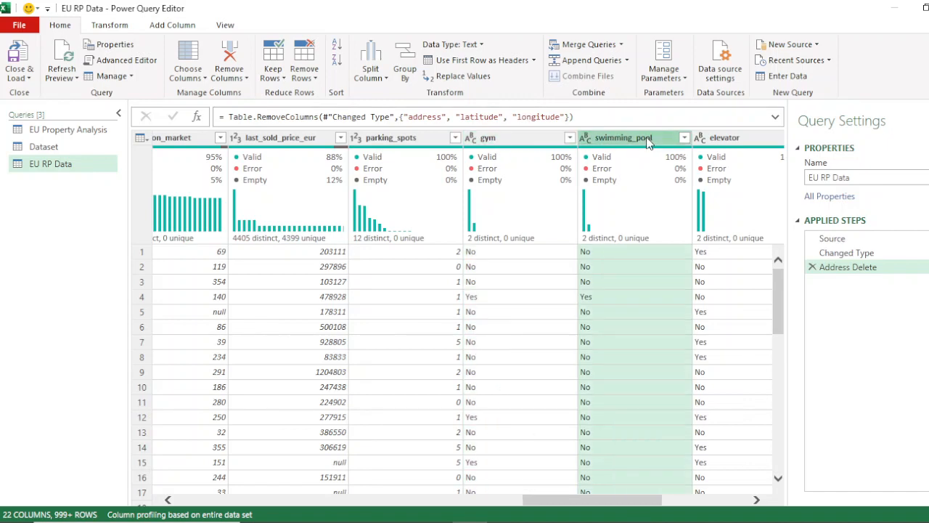
pyautogui.click(699, 268)
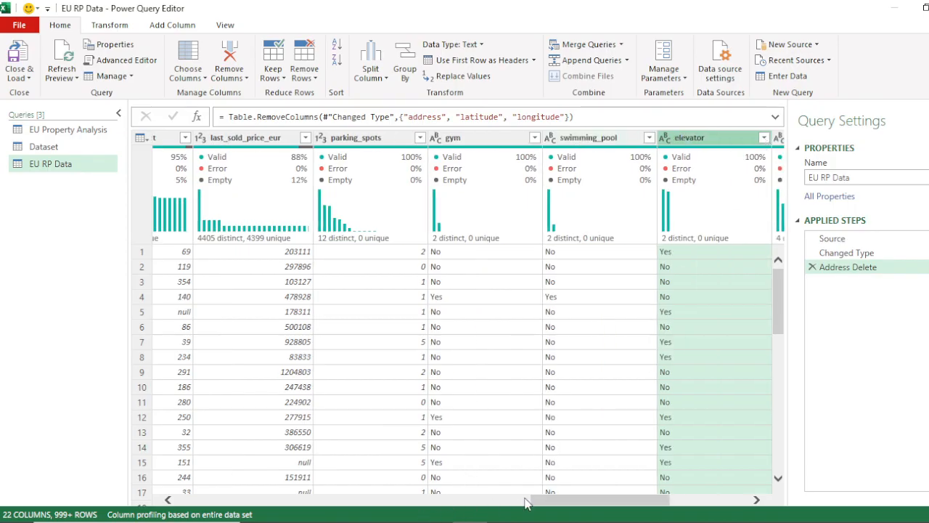
pyautogui.moveTo(579, 501); pyautogui.dragTo(634, 511)
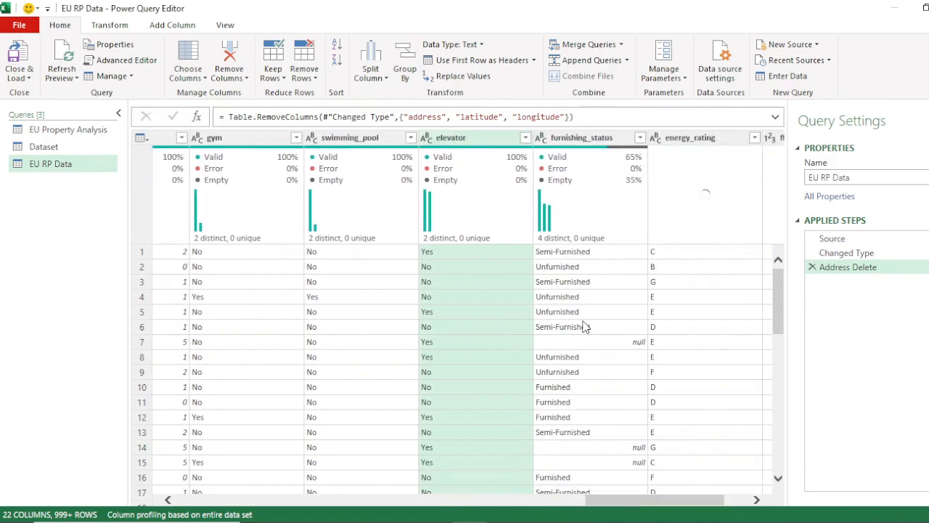
pyautogui.click(587, 140)
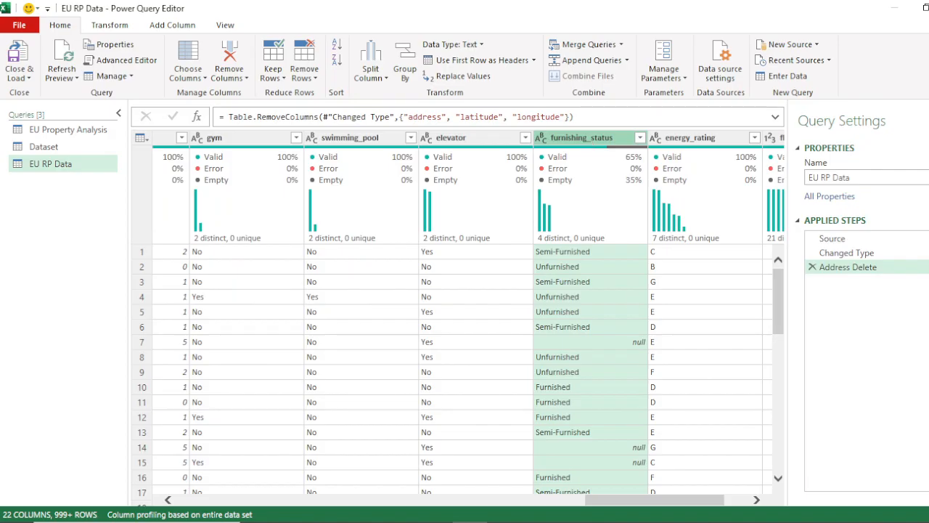
pyautogui.moveTo(661, 507); pyautogui.dragTo(693, 504)
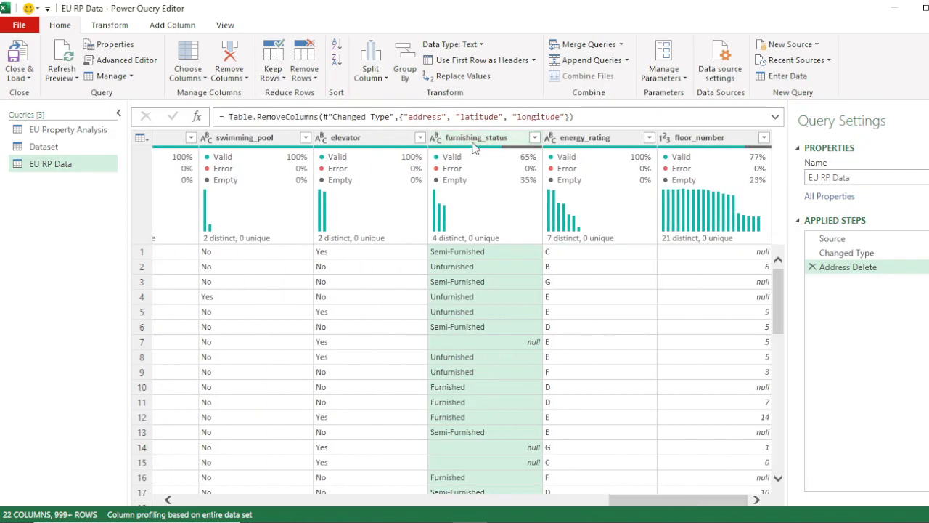
pyautogui.click(611, 142)
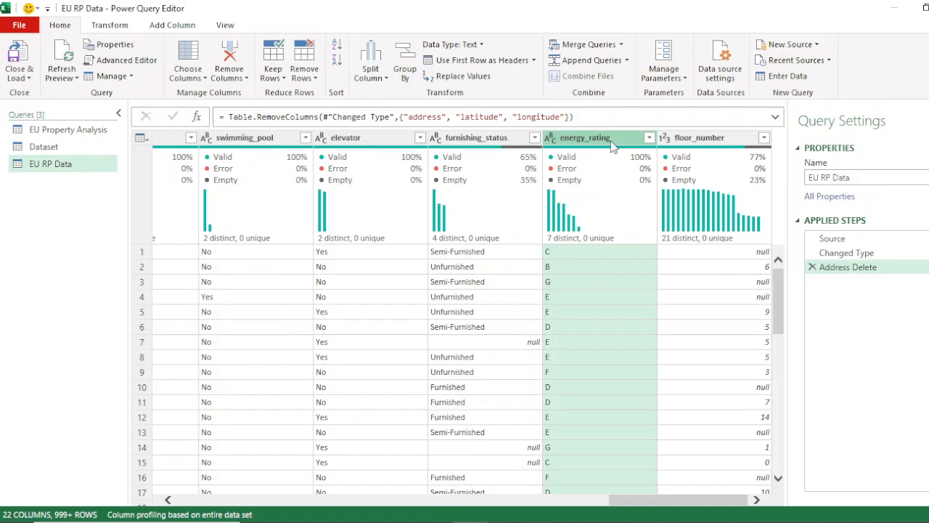
pyautogui.click(705, 141)
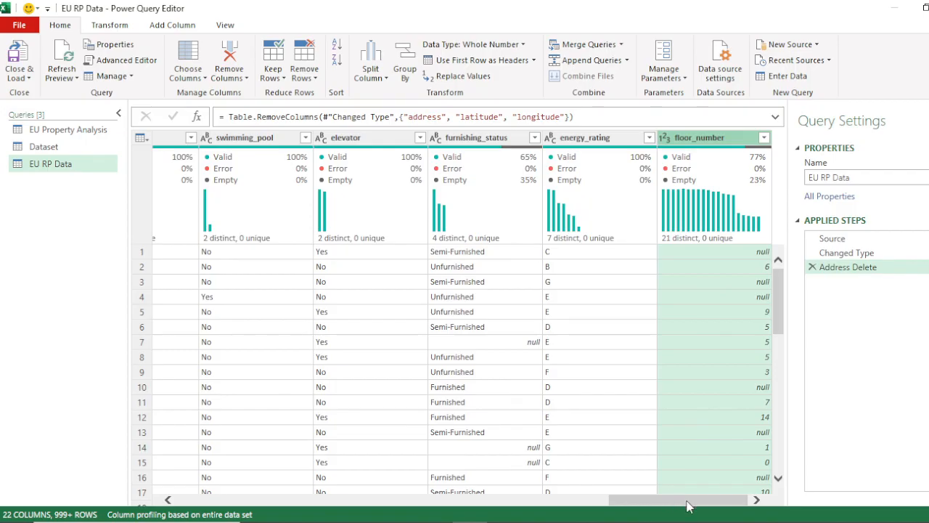
# Add a new column to EU RP Data that extracts the year from the listing_date column.
pyautogui.moveTo(713, 504); pyautogui.dragTo(249, 456)
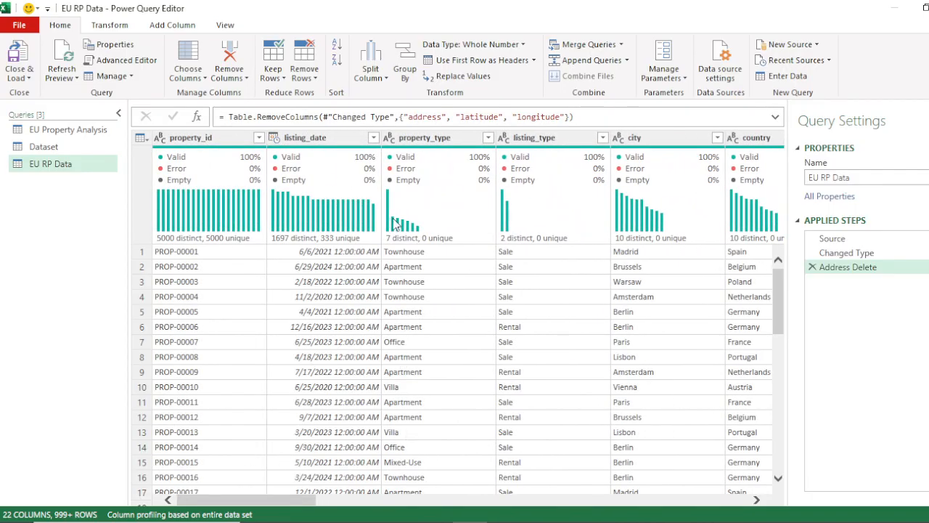
pyautogui.click(318, 139)
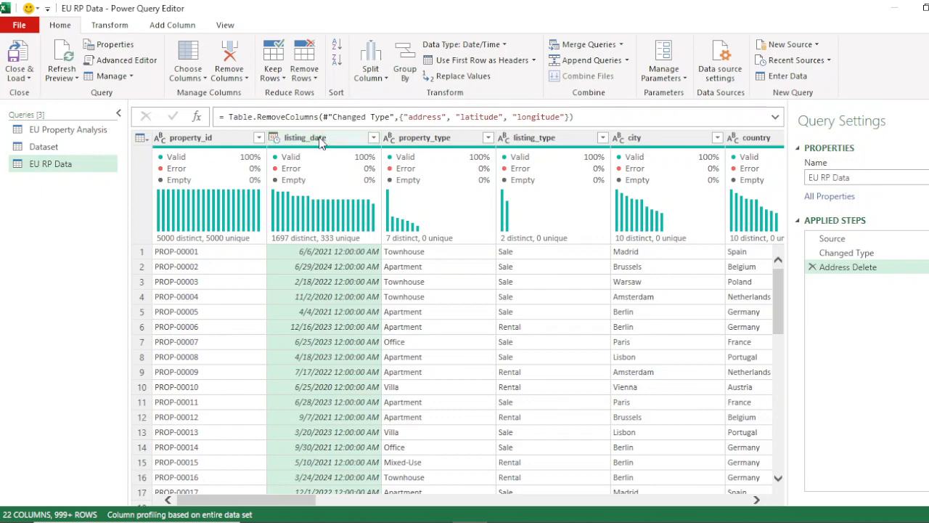
pyautogui.rightClick(319, 138)
pyautogui.click(289, 138)
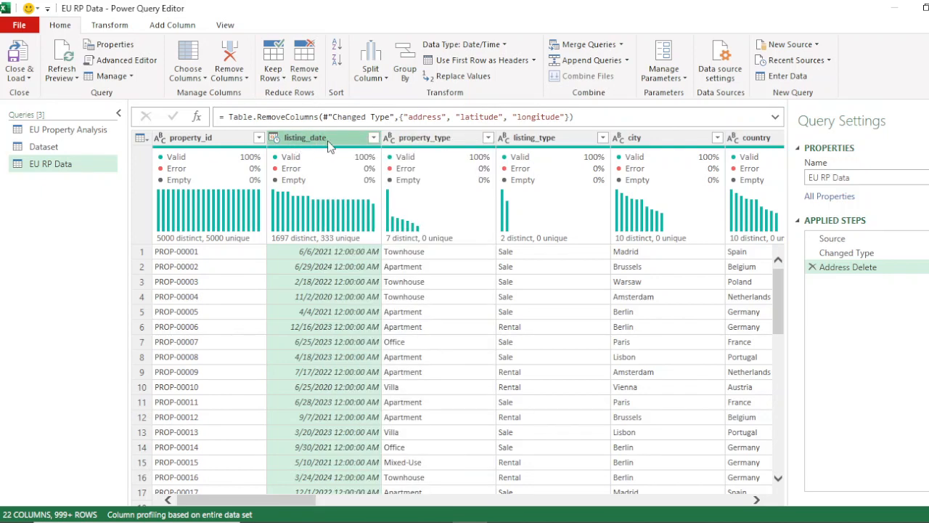
pyautogui.click(175, 33)
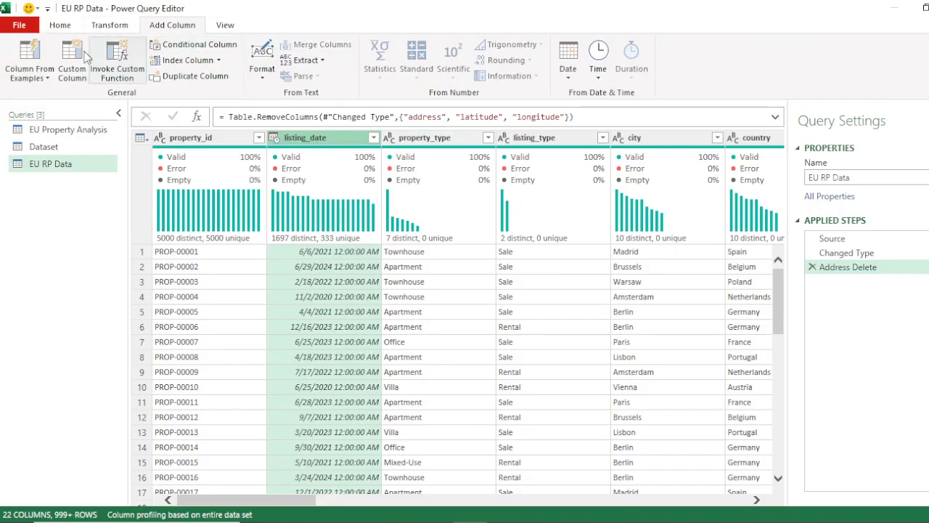
pyautogui.click(572, 64)
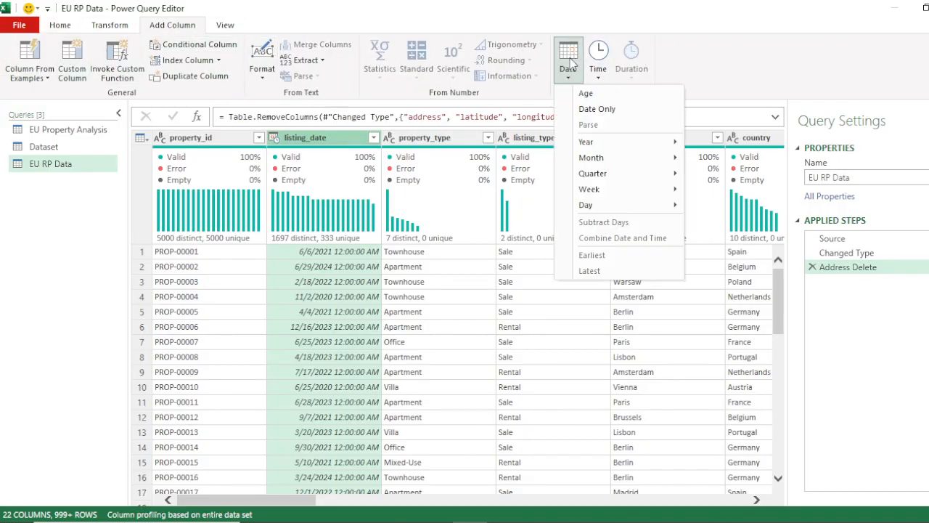
pyautogui.moveTo(616, 142)
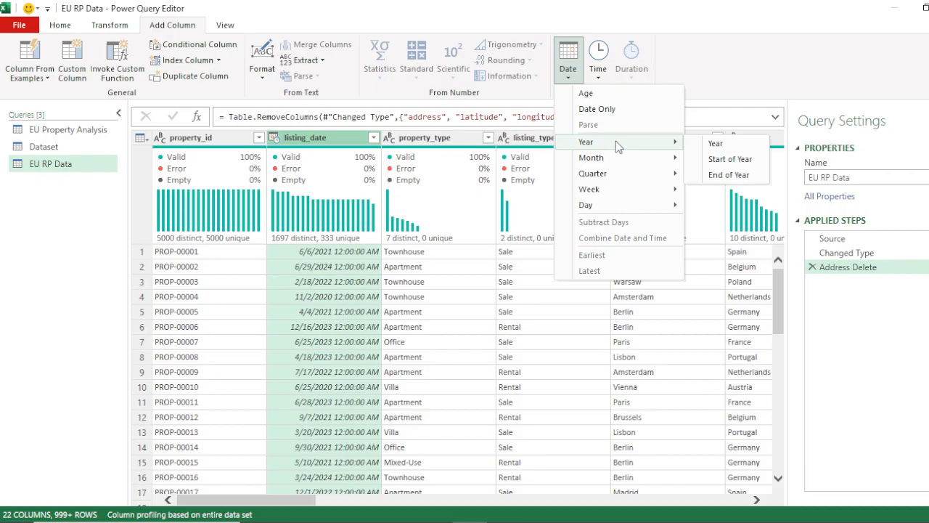
pyautogui.click(716, 145)
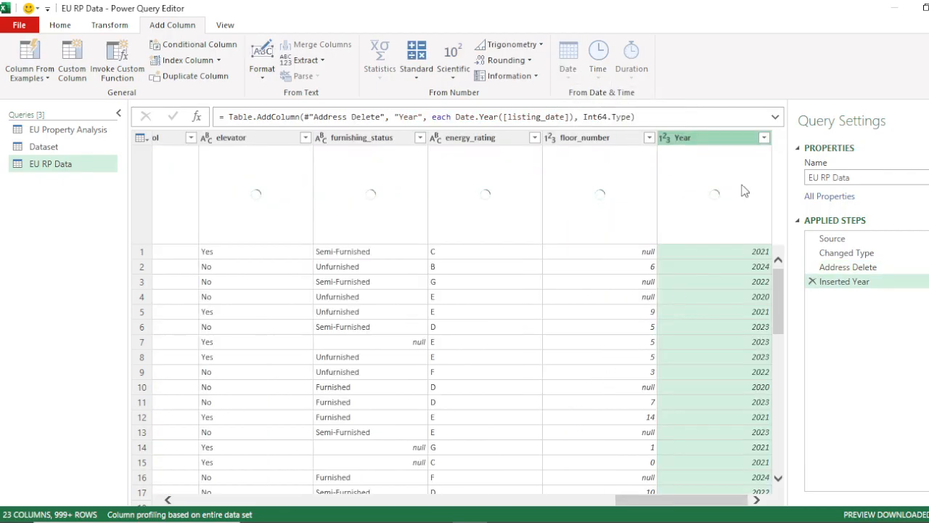
# Rename the extracted Year column as Listing_Year.
pyautogui.doubleClick(696, 135)
pyautogui.press('Return')
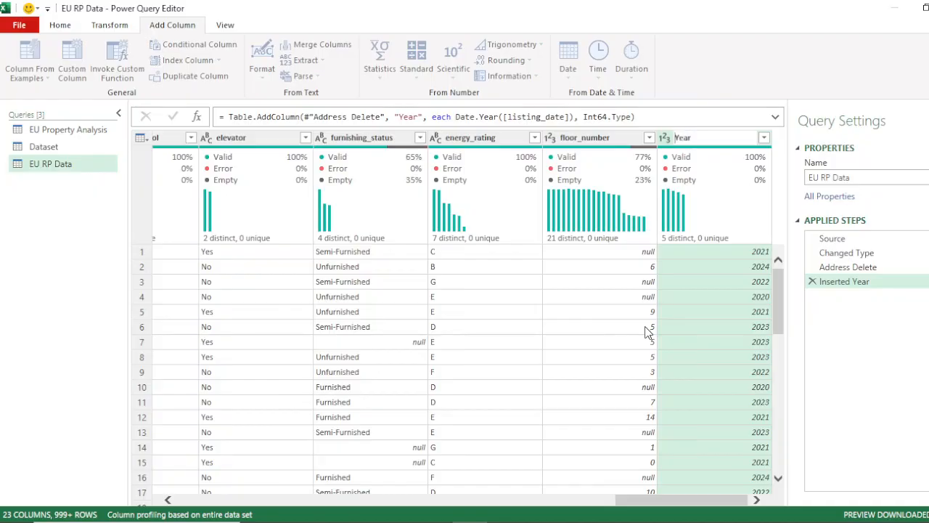
pyautogui.write('Listing_')
pyautogui.press('Return')
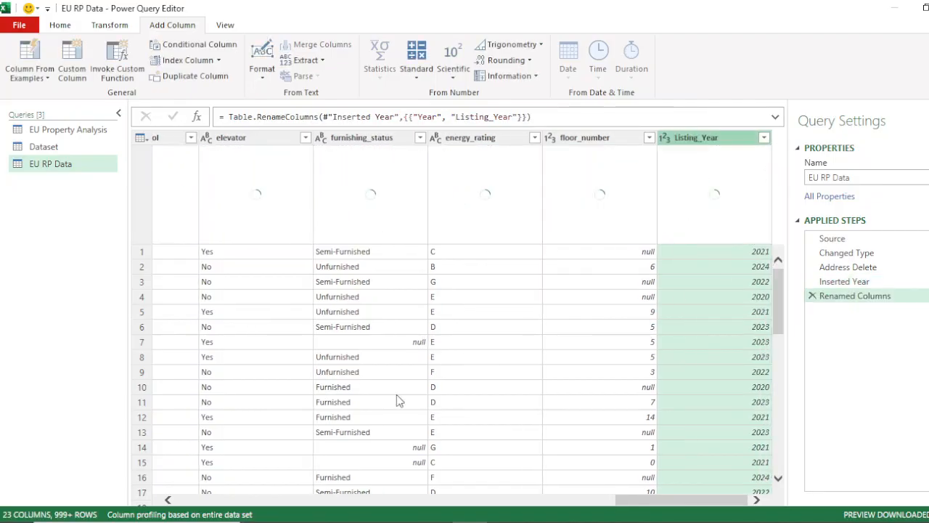
# Change the data type of the listing_date column from Date/Time to Date.
pyautogui.moveTo(642, 502); pyautogui.dragTo(211, 514)
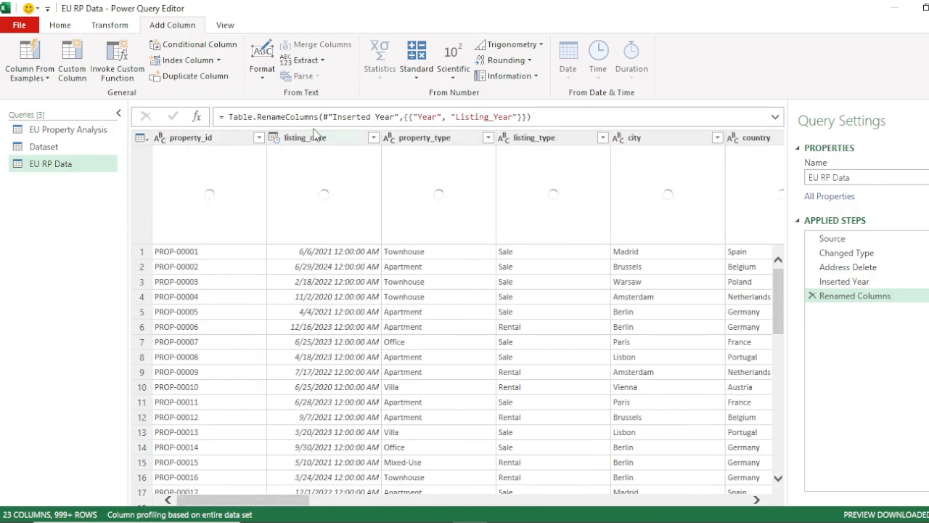
pyautogui.click(277, 138)
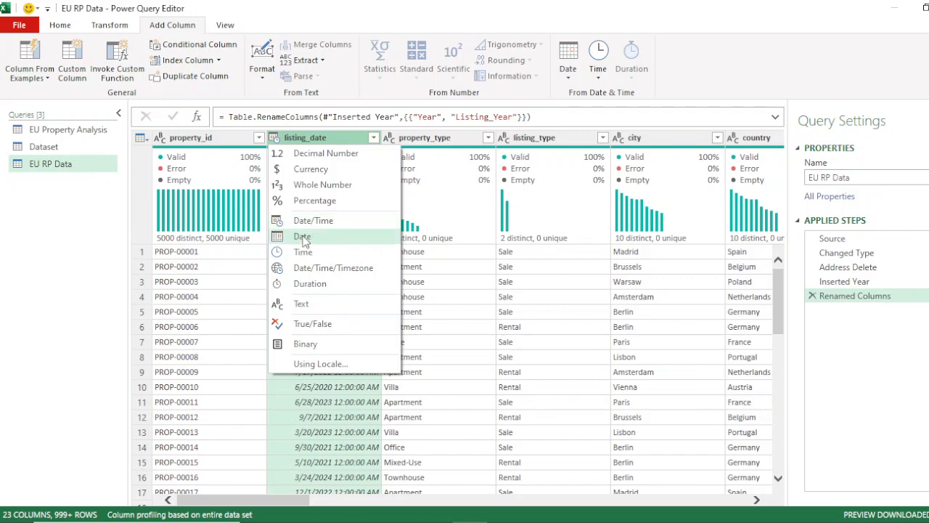
pyautogui.click(303, 238)
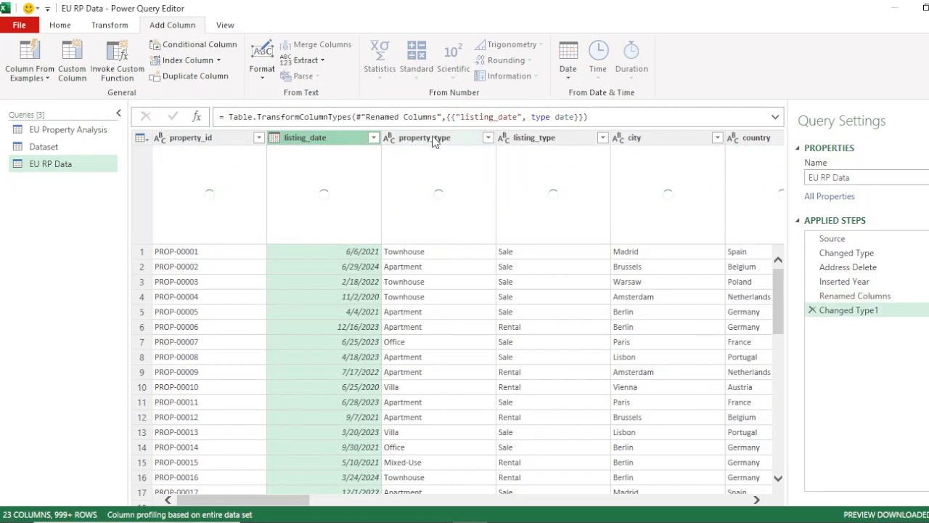
# Review the property_type, listing_type, city, country, year_built and Listing_Year columns and their profiles.
pyautogui.click(433, 140)
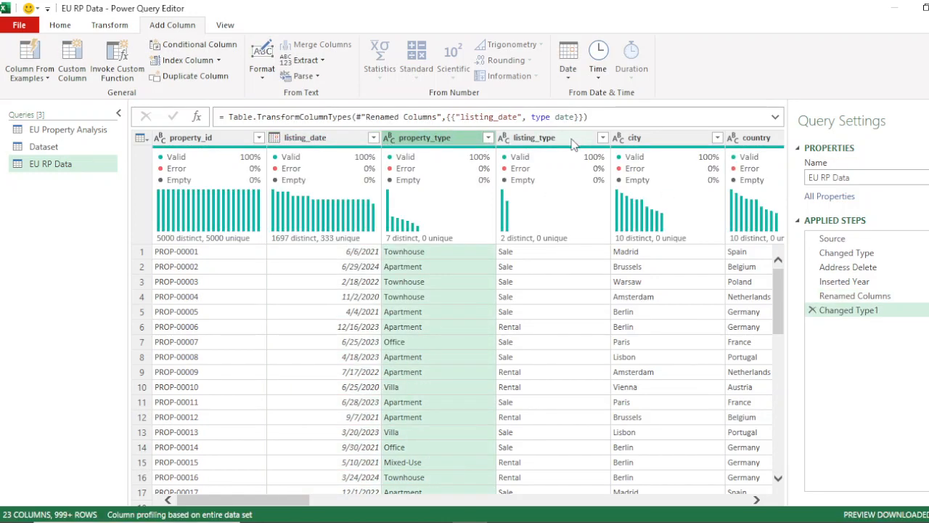
pyautogui.click(573, 141)
pyautogui.click(667, 137)
pyautogui.click(759, 142)
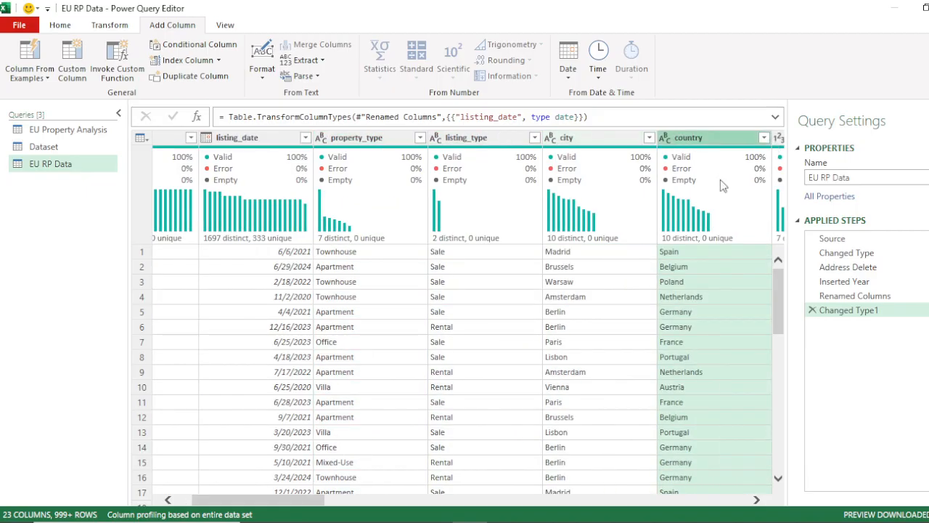
pyautogui.moveTo(296, 501); pyautogui.dragTo(415, 508)
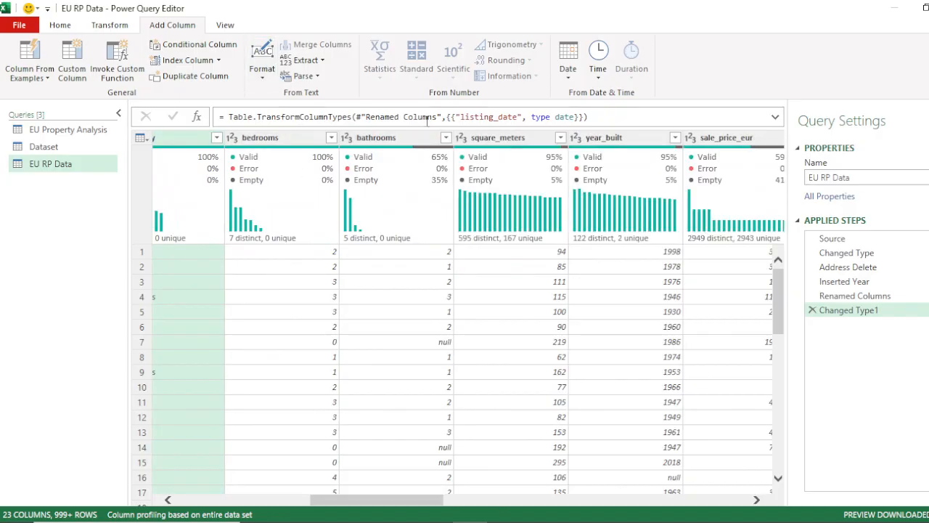
pyautogui.click(625, 138)
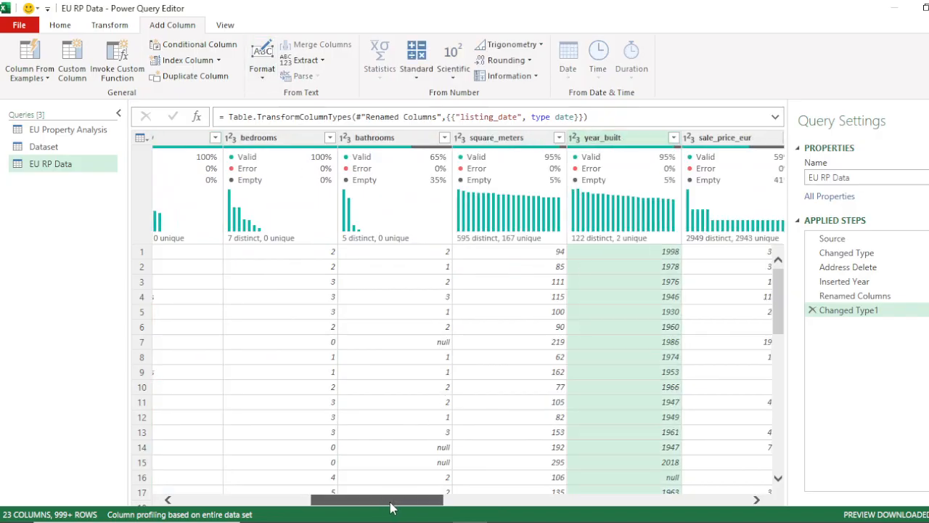
pyautogui.moveTo(388, 504); pyautogui.dragTo(751, 501)
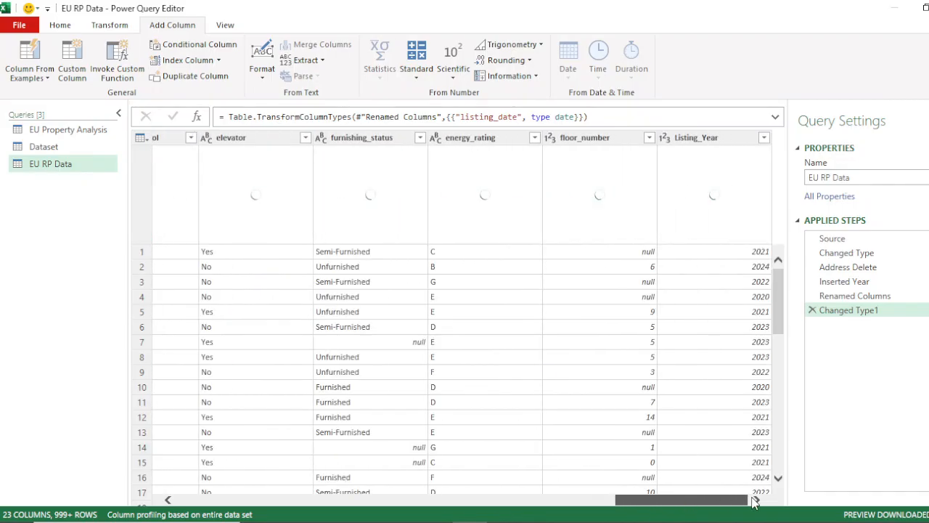
pyautogui.click(710, 138)
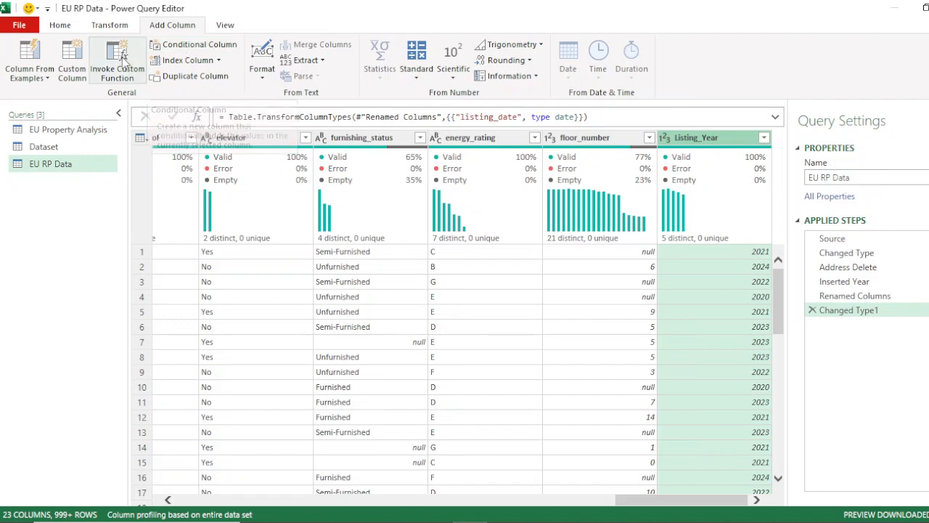
# Start a custom column in the EU RP Data query and name it Property Age.
pyautogui.click(71, 69)
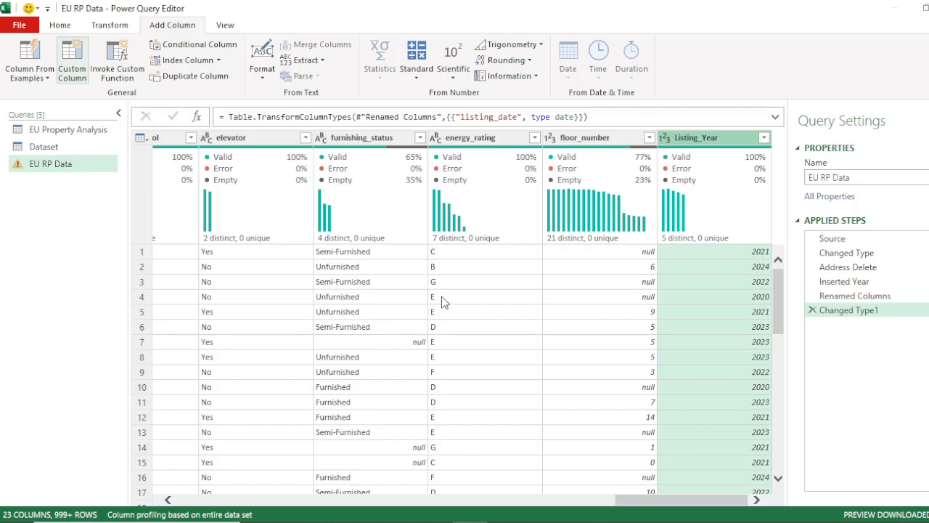
pyautogui.click(78, 69)
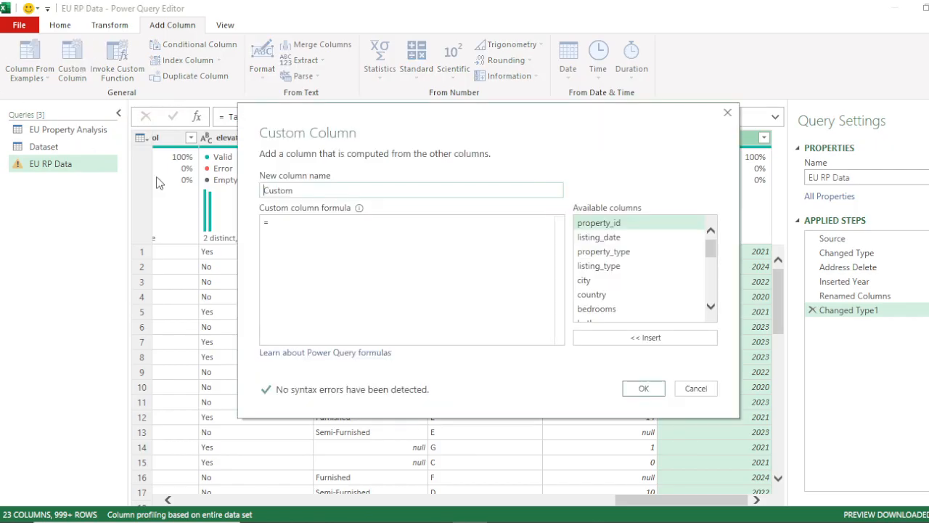
pyautogui.doubleClick(298, 189)
pyautogui.write('Property Ag')
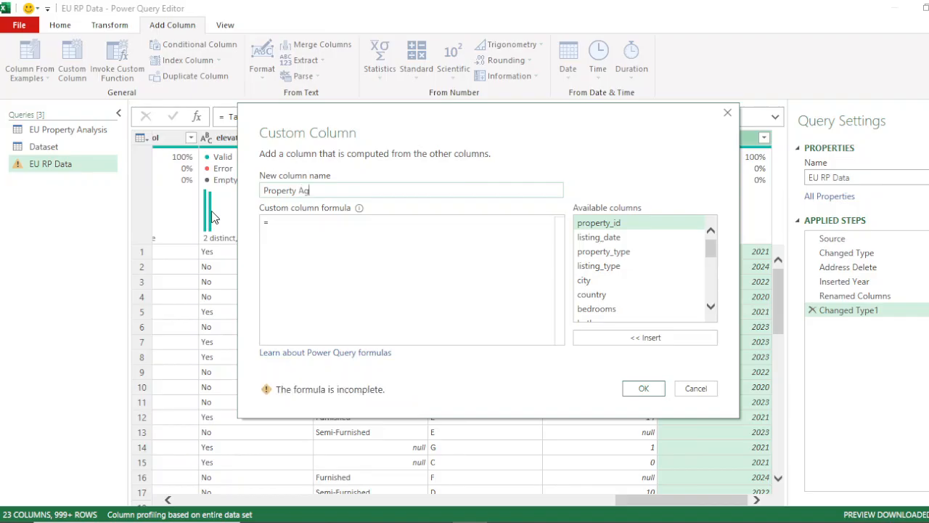
pyautogui.write('e')
# Define the Property Age formula as [Listing_Year] - [year_built] and create the column.
pyautogui.click(342, 226)
pyautogui.scroll(-4, 663, 280)
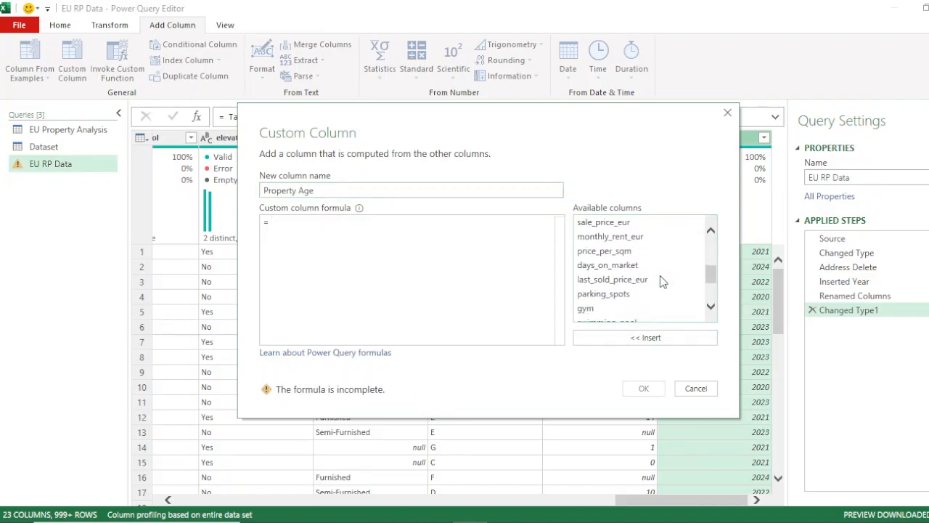
pyautogui.scroll(-2, 660, 275)
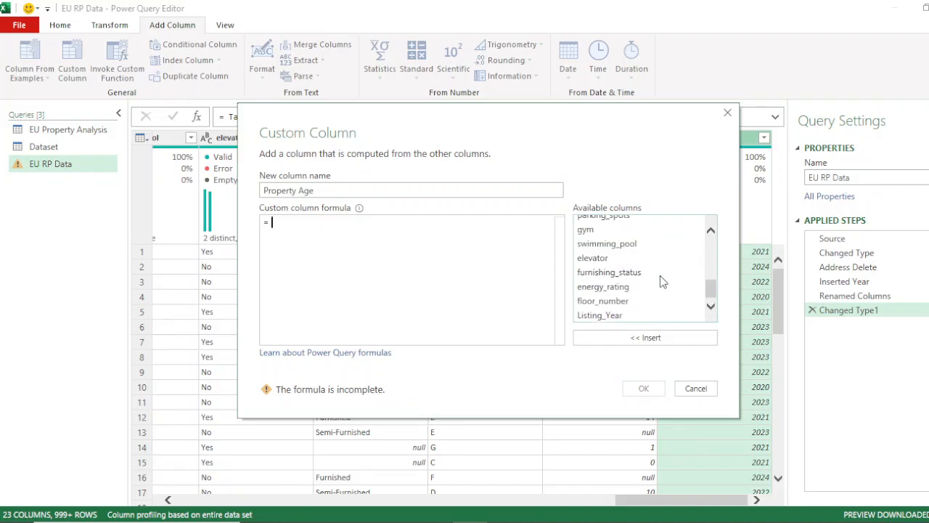
pyautogui.click(615, 315)
pyautogui.click(644, 338)
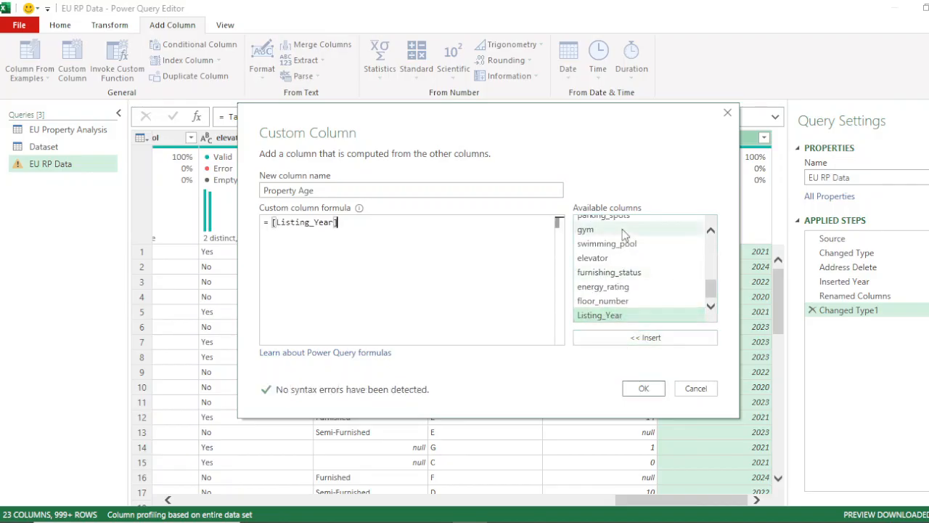
pyautogui.scroll(3, 626, 239)
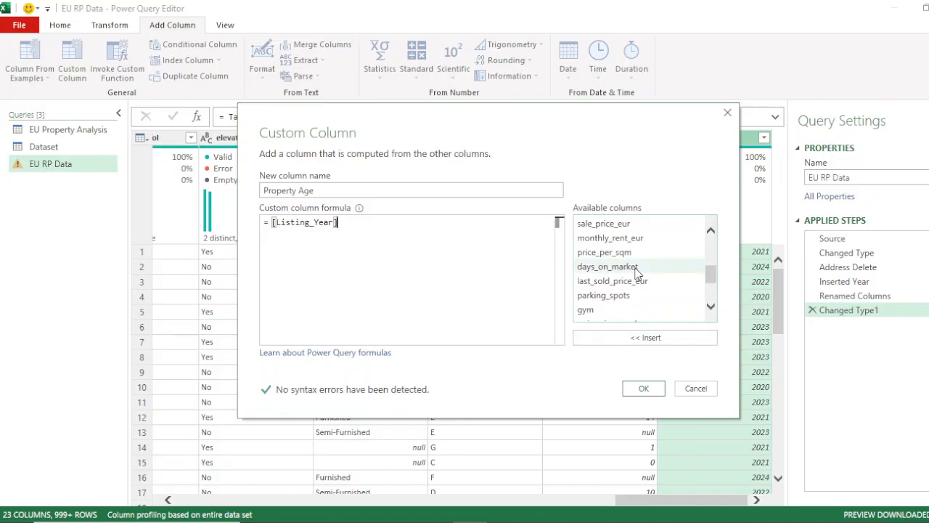
pyautogui.write('-')
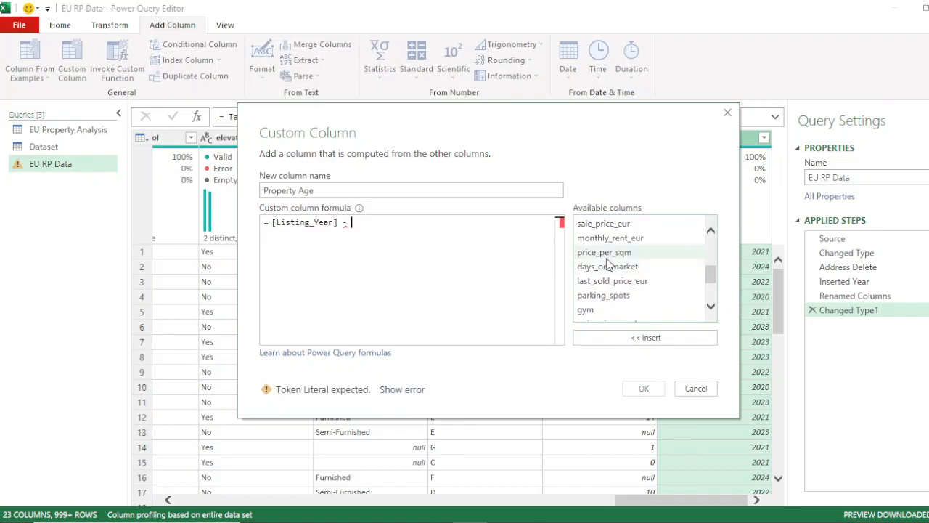
pyautogui.scroll(3, 637, 290)
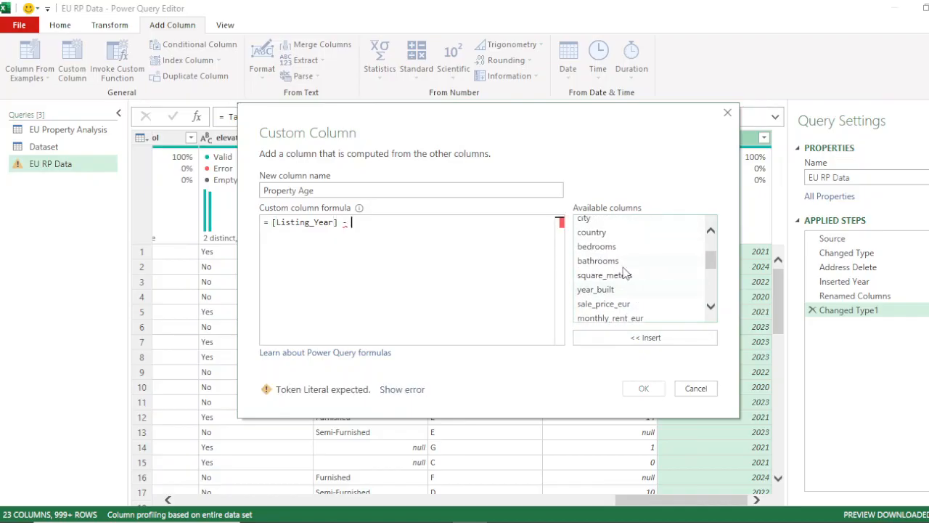
pyautogui.scroll(1, 626, 272)
pyautogui.scroll(1, 626, 272)
pyautogui.scroll(-3, 626, 272)
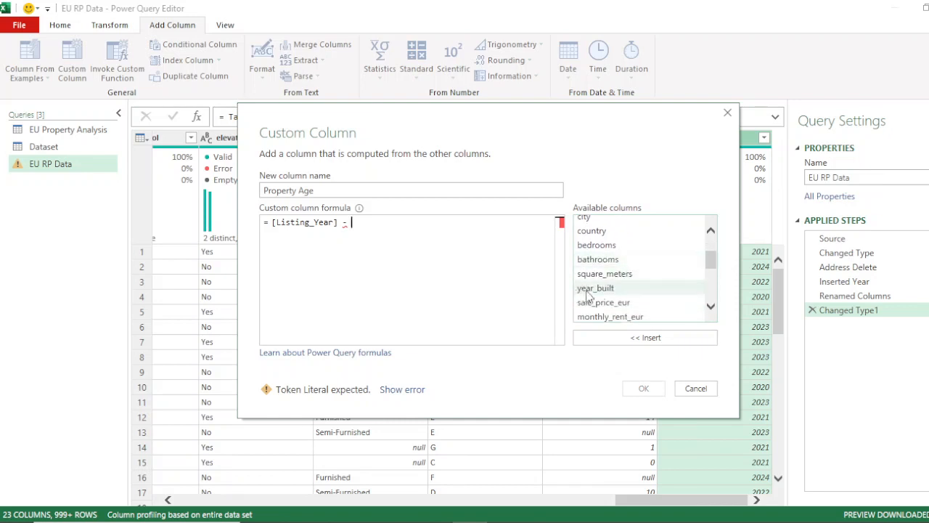
pyautogui.click(601, 289)
pyautogui.click(650, 339)
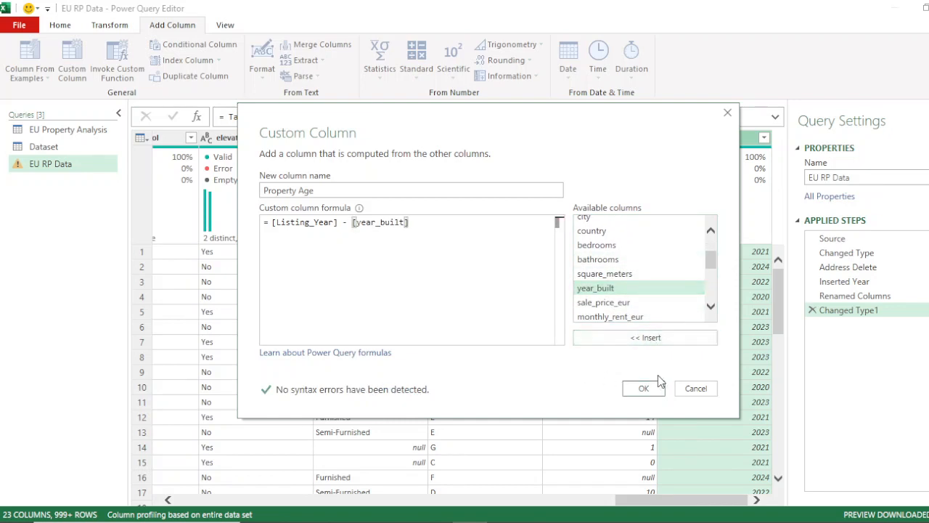
pyautogui.click(643, 389)
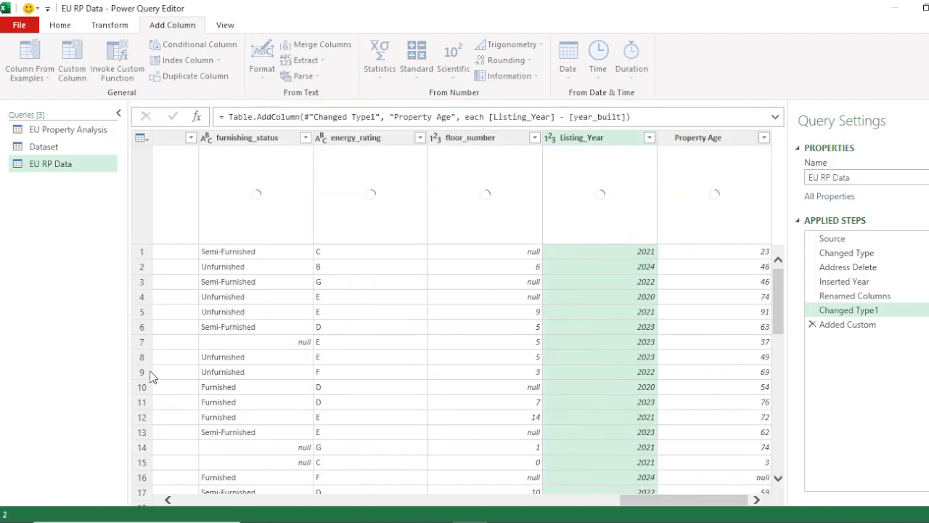
# Load the complete list of Property Age filter values, review it and apply the filter with all values selected.
pyautogui.click(764, 138)
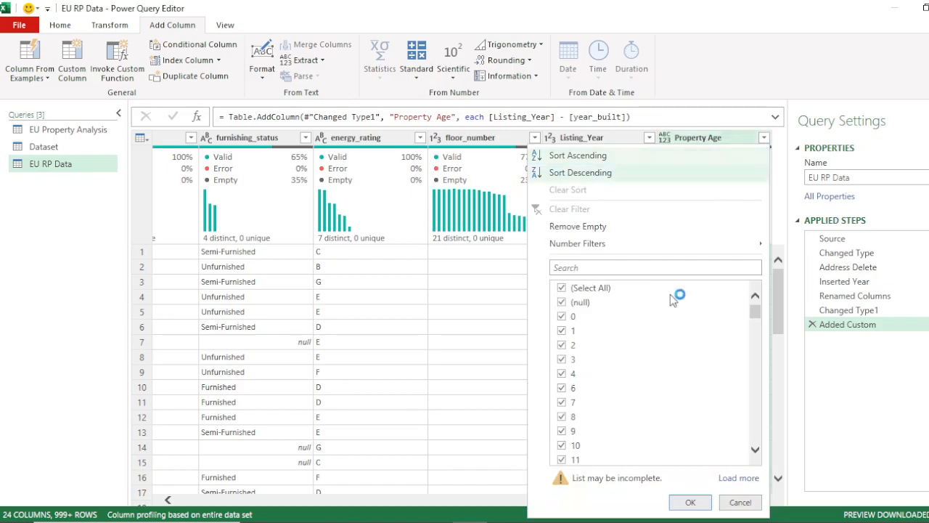
pyautogui.scroll(-5, 711, 407)
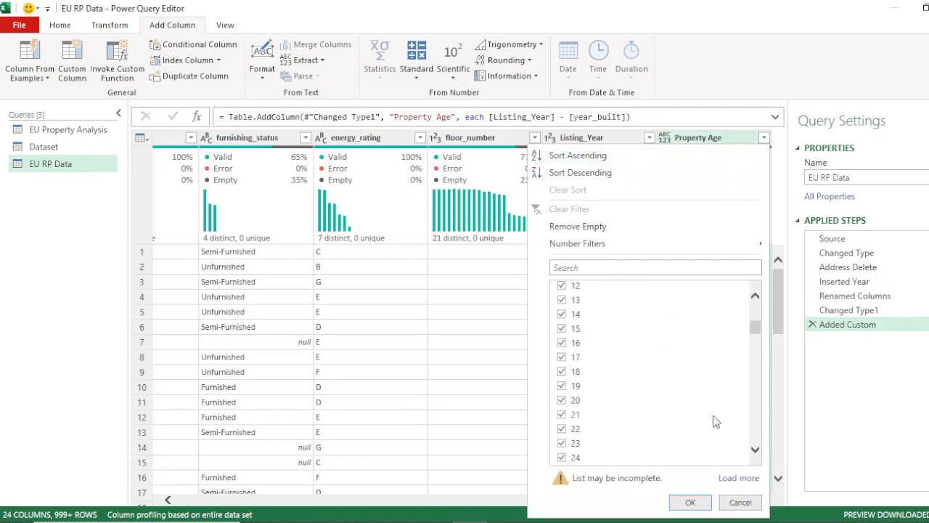
pyautogui.click(737, 478)
pyautogui.scroll(-10, 670, 333)
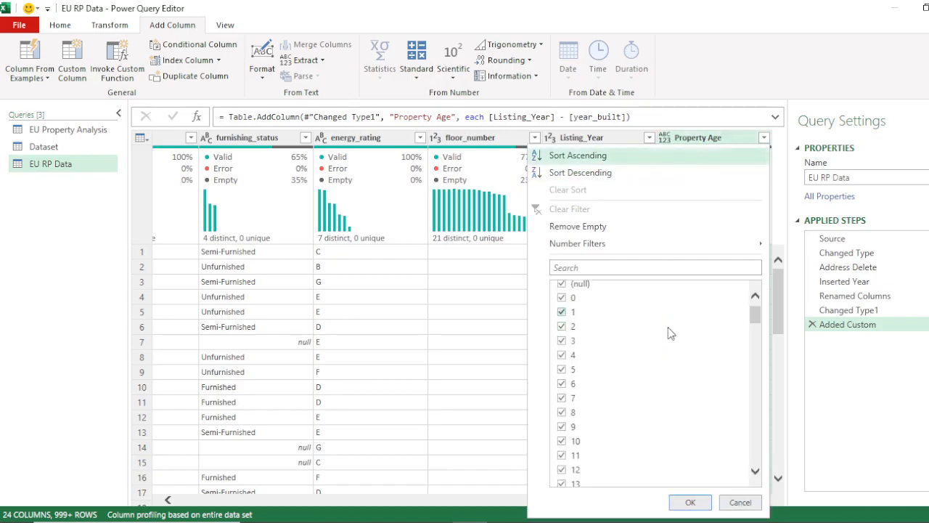
pyautogui.scroll(-20, 670, 333)
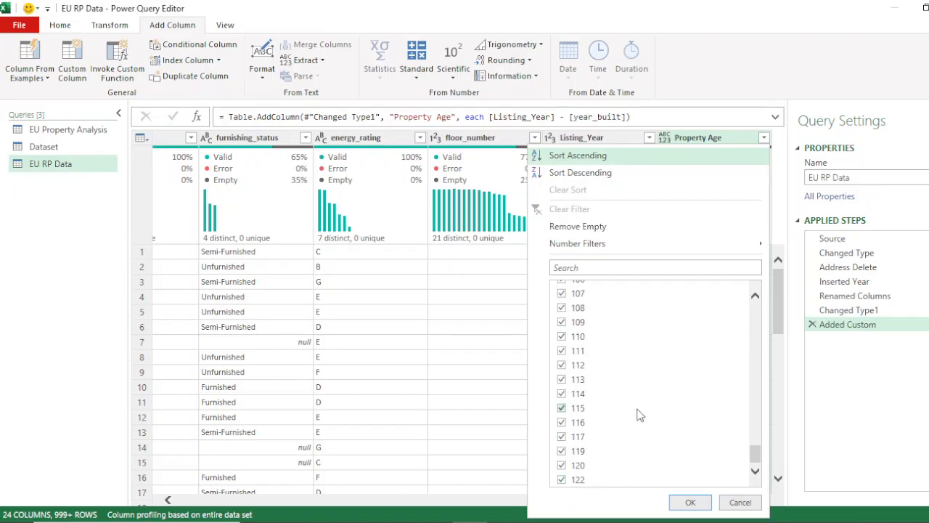
pyautogui.scroll(10, 638, 414)
pyautogui.scroll(20, 640, 413)
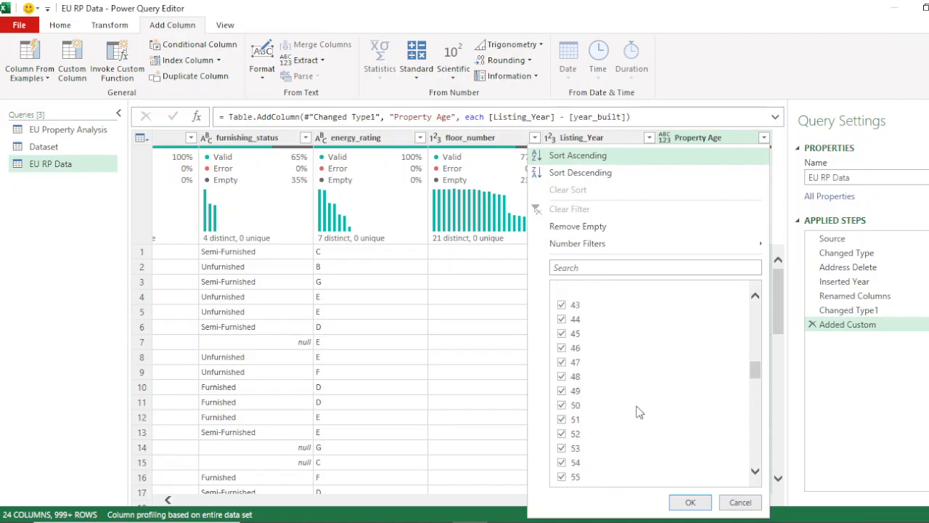
pyautogui.scroll(3, 639, 413)
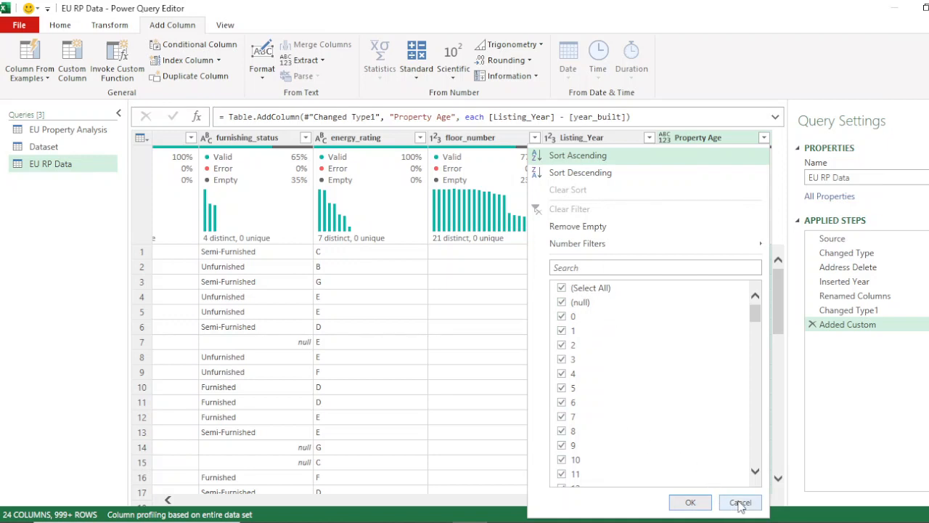
pyautogui.click(691, 502)
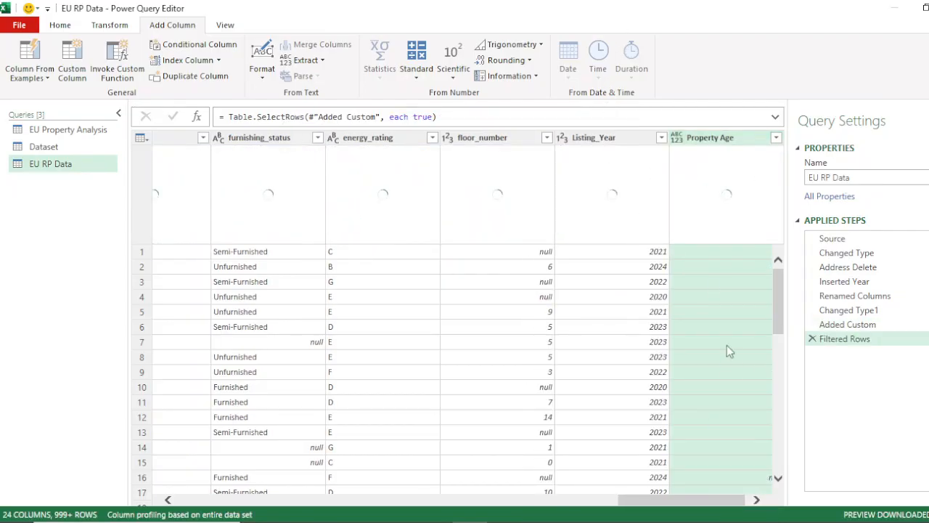
pyautogui.moveTo(701, 504); pyautogui.dragTo(730, 508)
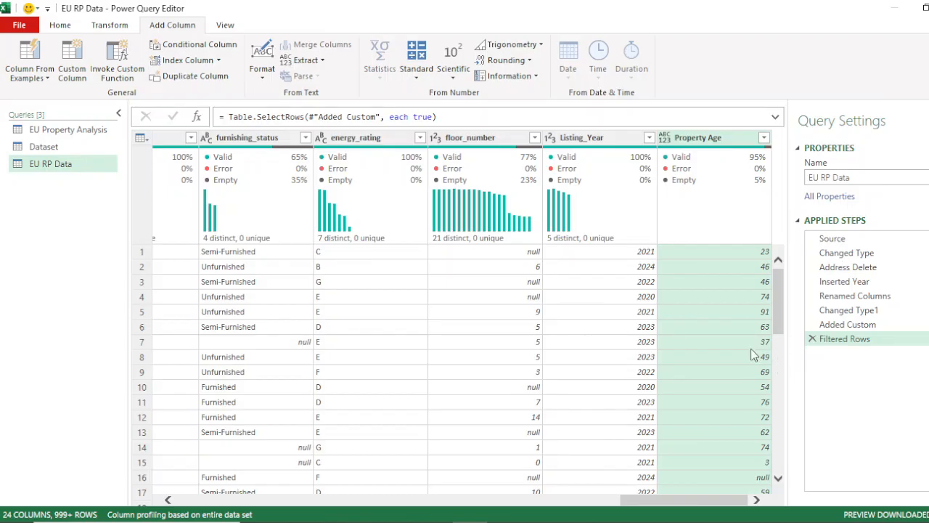
pyautogui.moveTo(723, 154)
pyautogui.click(173, 48)
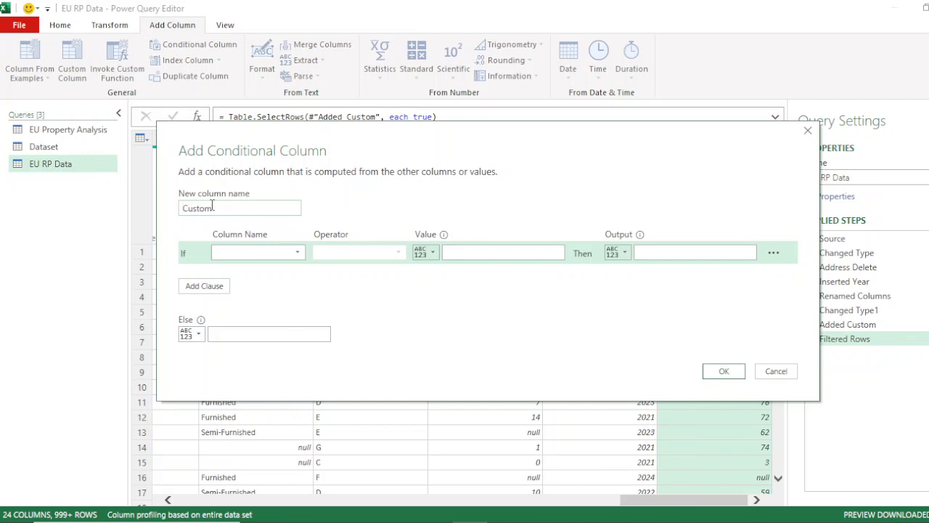
pyautogui.doubleClick(227, 211)
pyautogui.write('P')
pyautogui.write('Age Band')
pyautogui.click(294, 252)
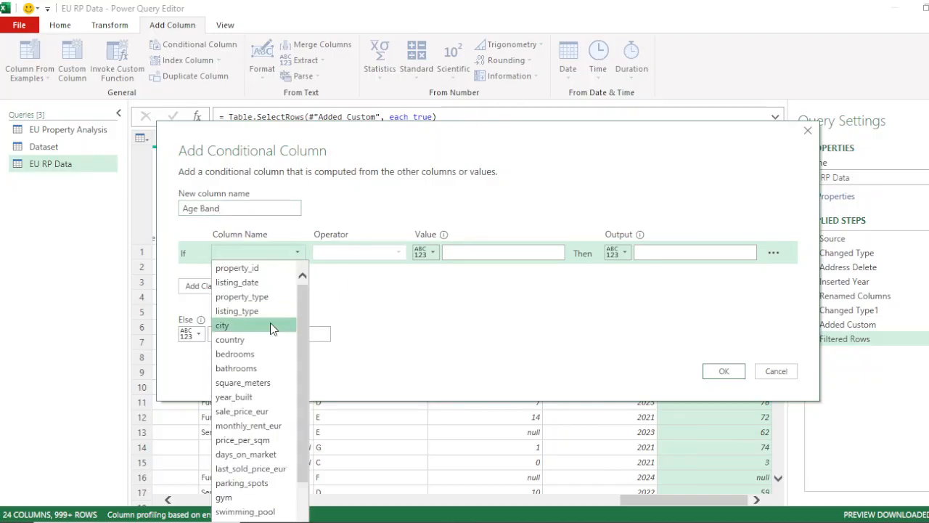
pyautogui.scroll(-2, 243, 347)
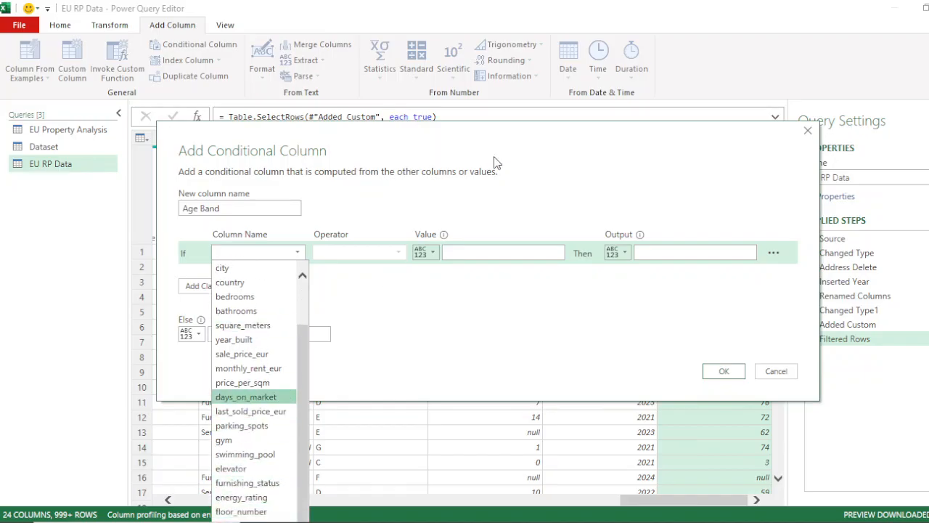
pyautogui.moveTo(496, 162); pyautogui.dragTo(497, 61)
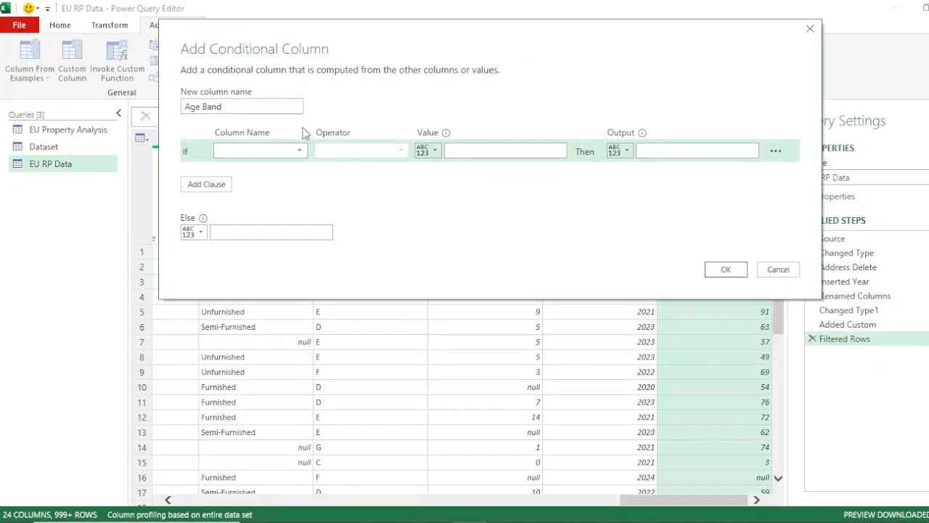
pyautogui.click(299, 151)
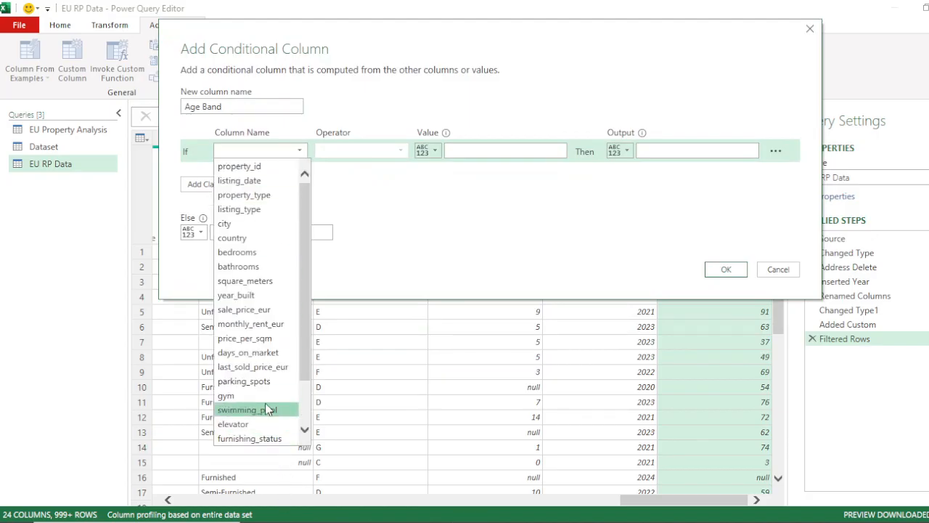
pyautogui.scroll(-2, 266, 411)
pyautogui.click(266, 438)
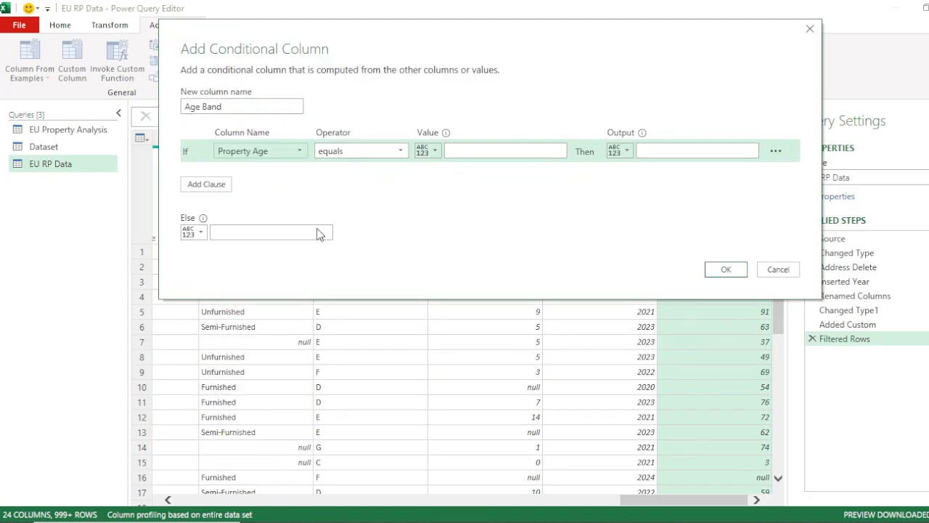
pyautogui.click(380, 151)
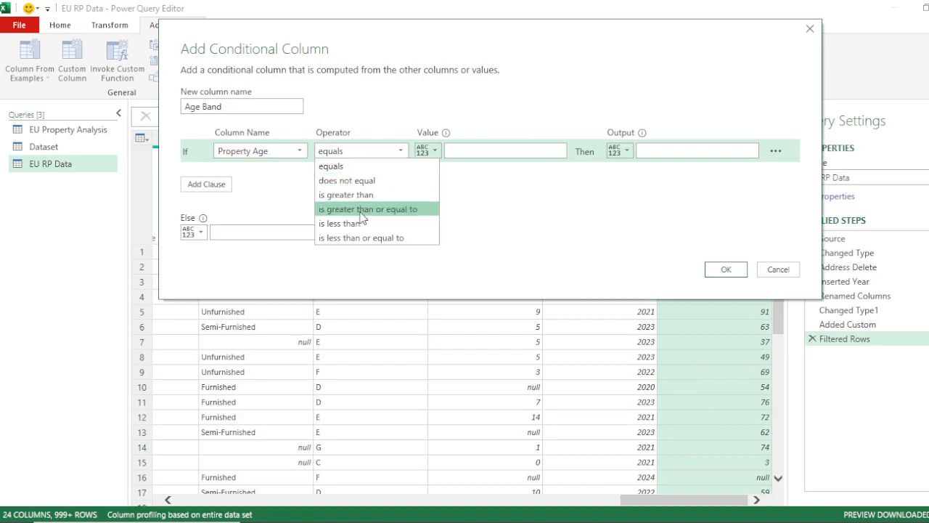
pyautogui.click(356, 224)
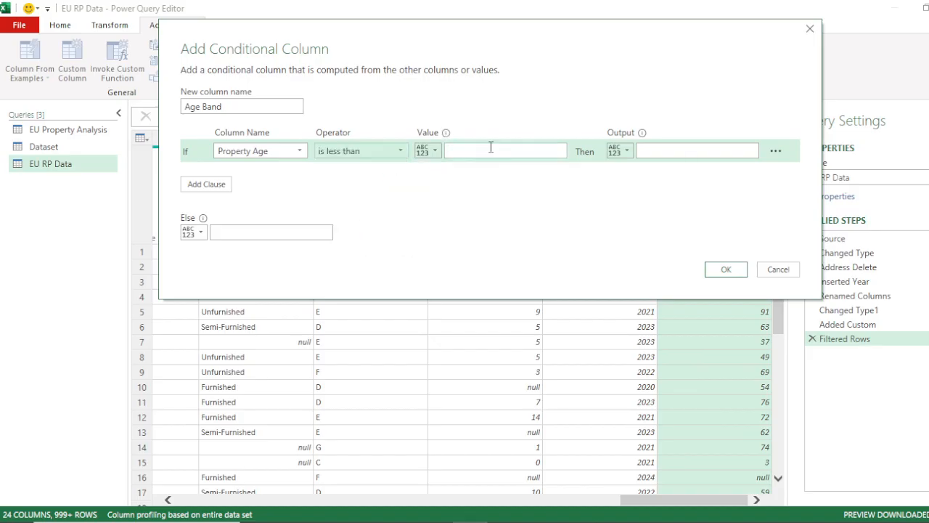
pyautogui.click(491, 147)
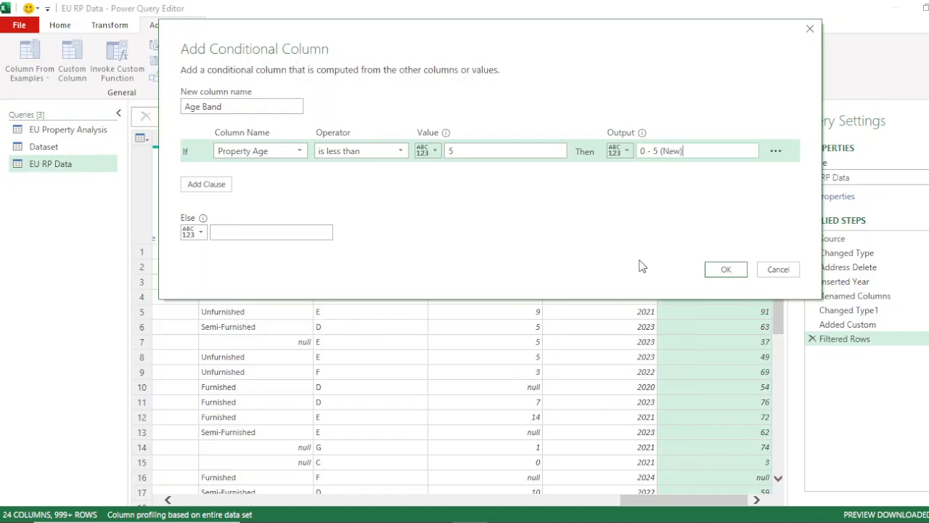
pyautogui.click(210, 186)
pyautogui.click(291, 173)
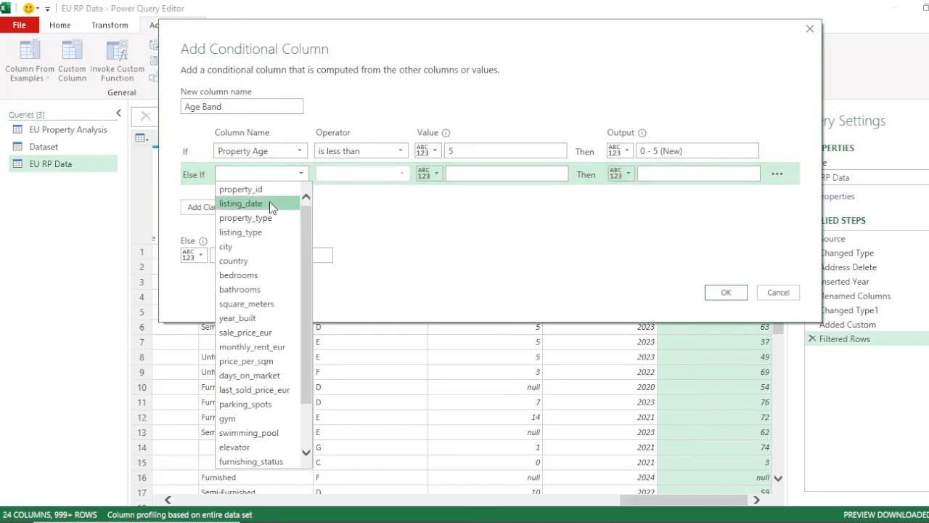
pyautogui.scroll(-2, 247, 392)
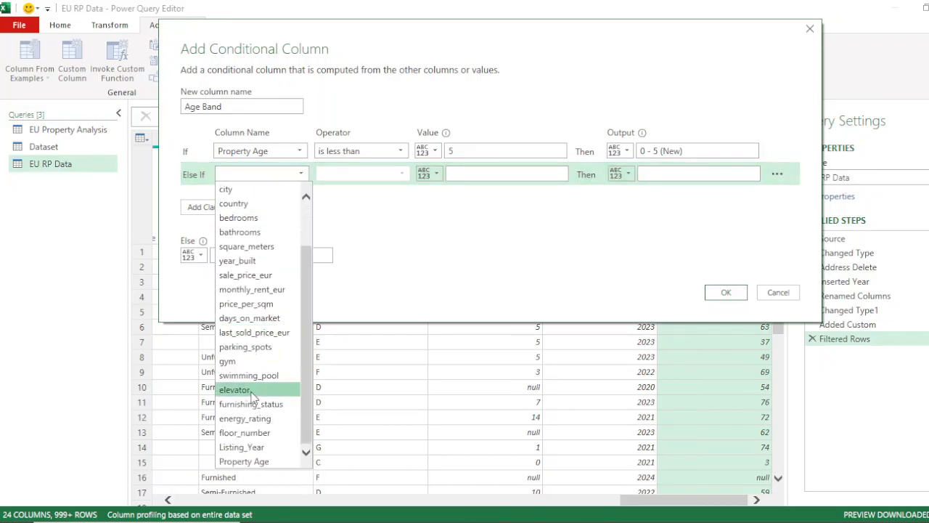
pyautogui.click(264, 459)
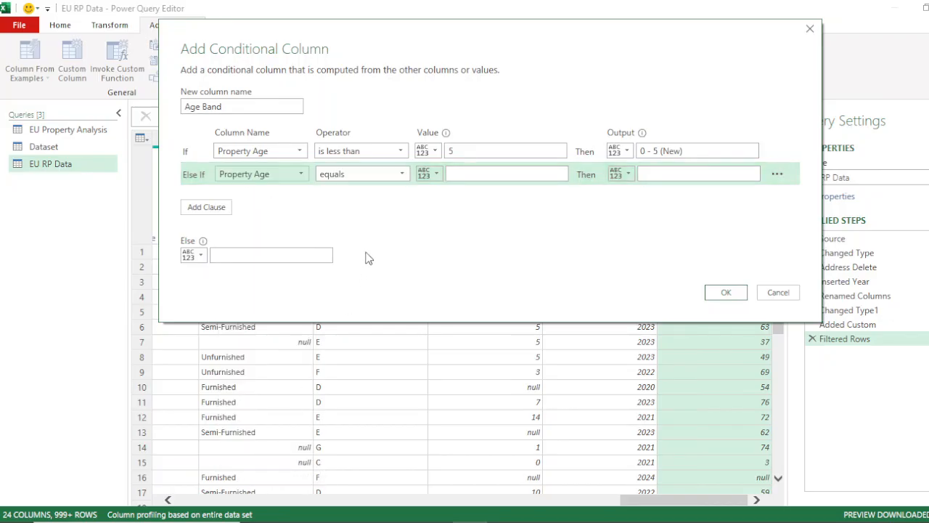
pyautogui.click(379, 173)
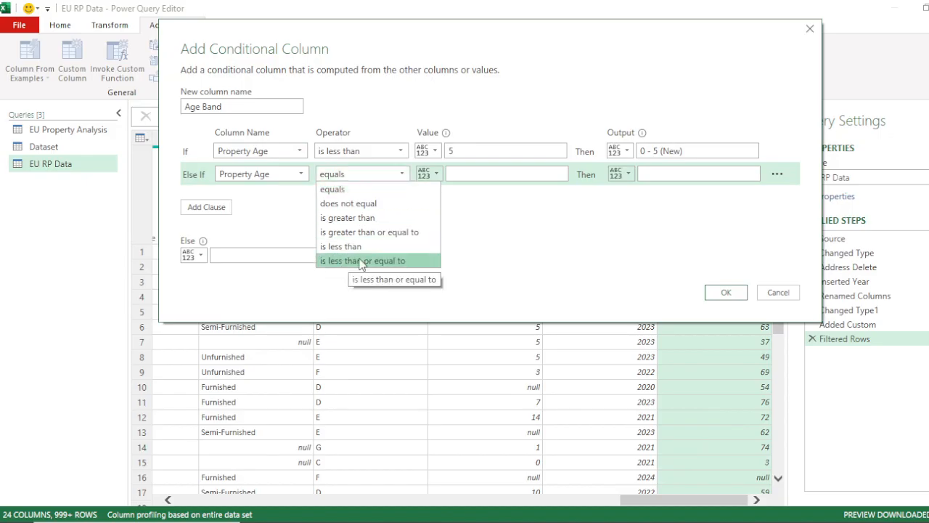
pyautogui.click(351, 263)
pyautogui.click(485, 175)
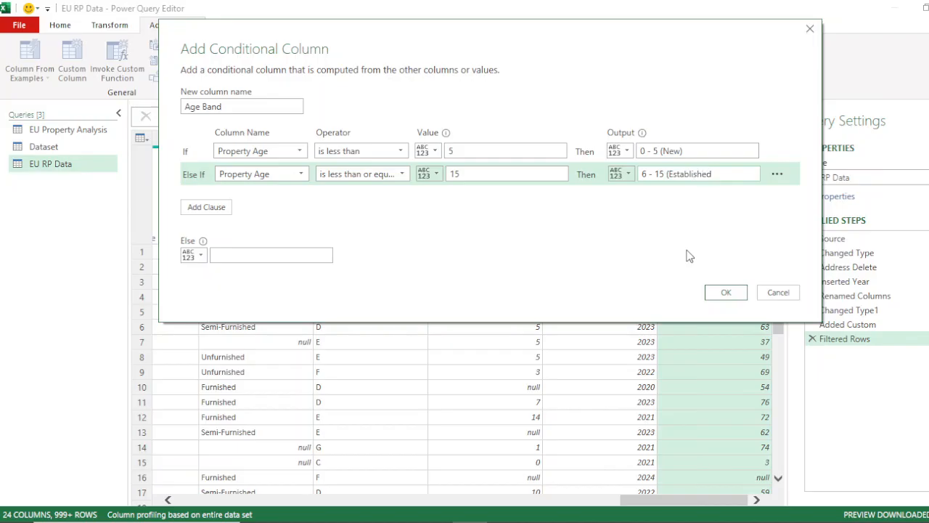
pyautogui.click(205, 208)
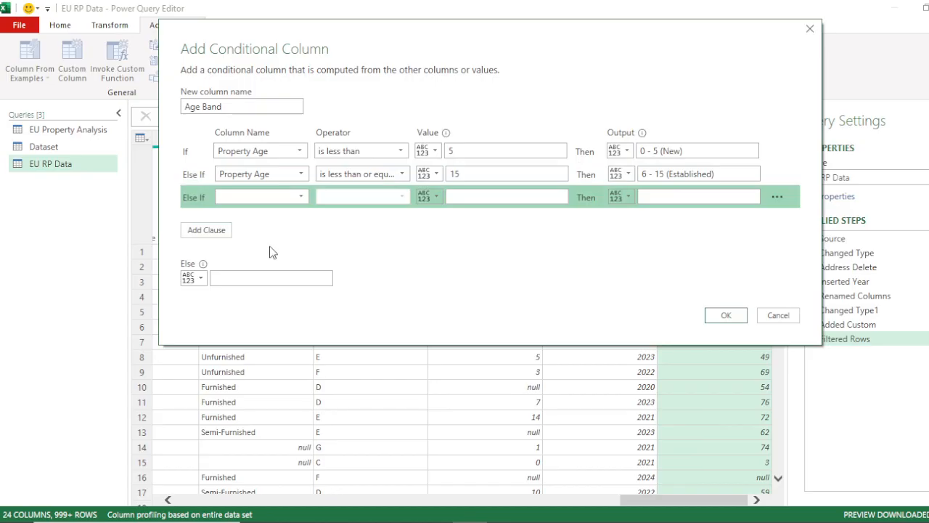
pyautogui.click(779, 315)
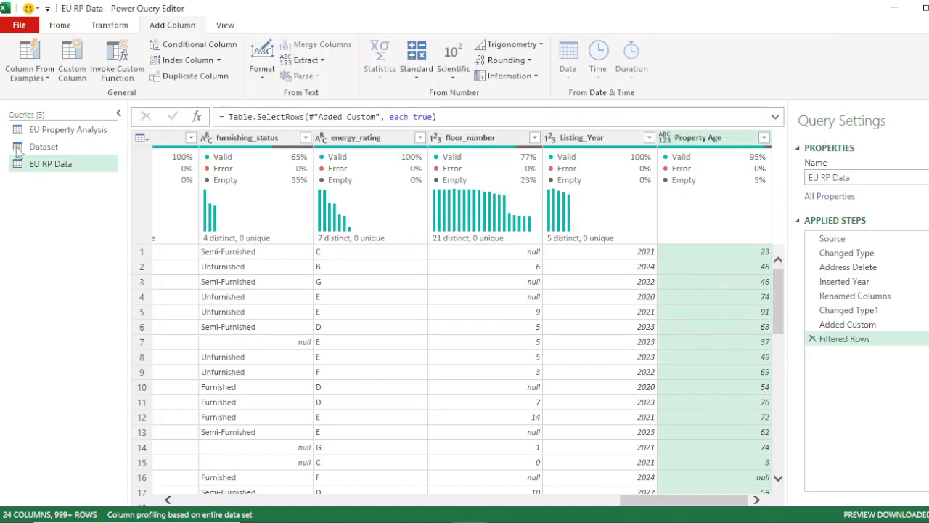
# Examine the age band labels and ranges in the Dataset query's Age_Band column and its filter list.
pyautogui.click(62, 147)
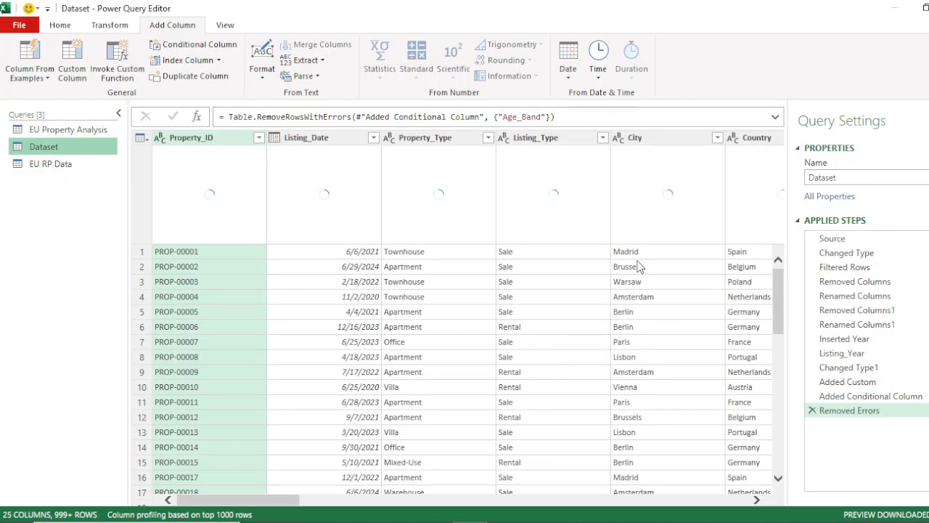
pyautogui.moveTo(269, 501); pyautogui.dragTo(686, 501)
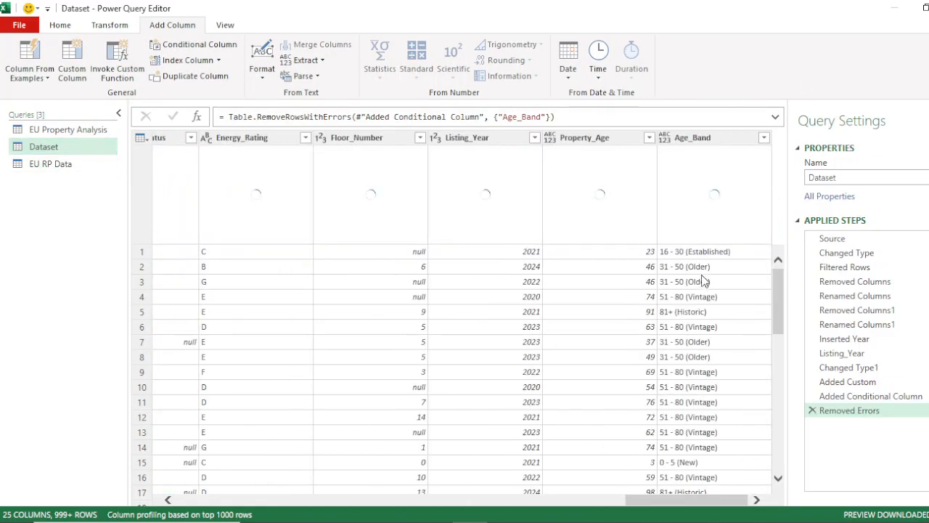
pyautogui.click(764, 138)
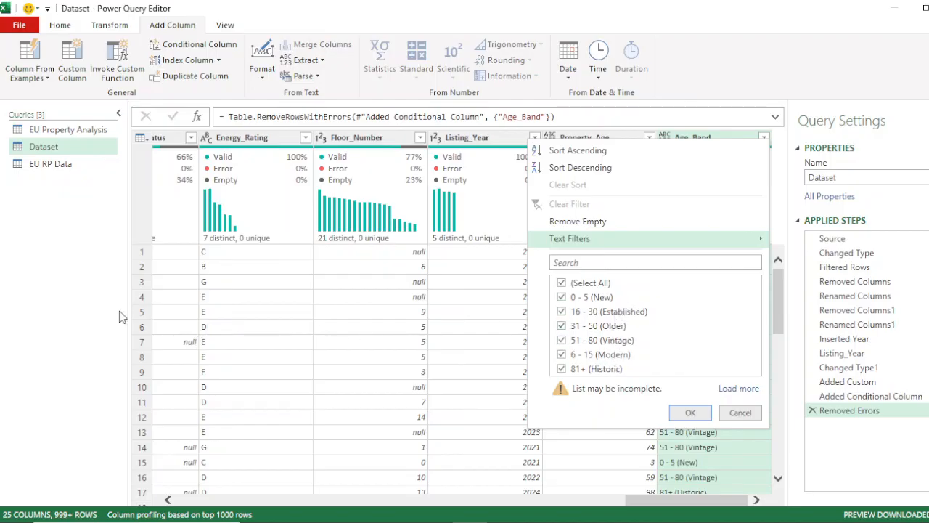
pyautogui.click(67, 311)
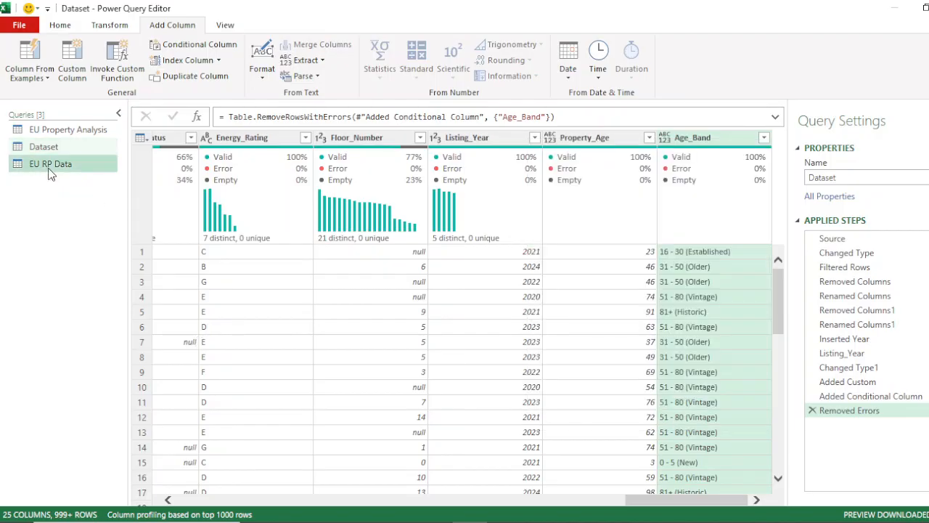
# Start a conditional column in the EU RP Data query and name it Age Band.
pyautogui.click(51, 166)
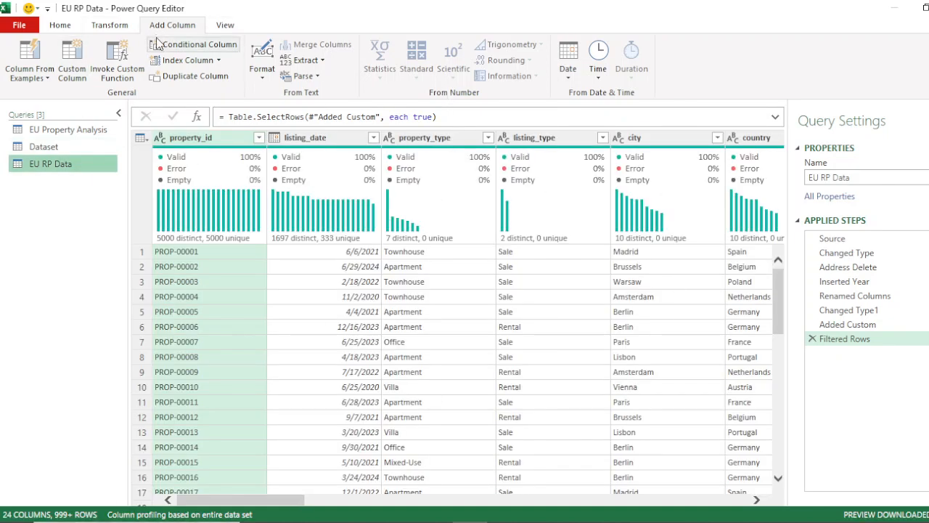
pyautogui.click(196, 47)
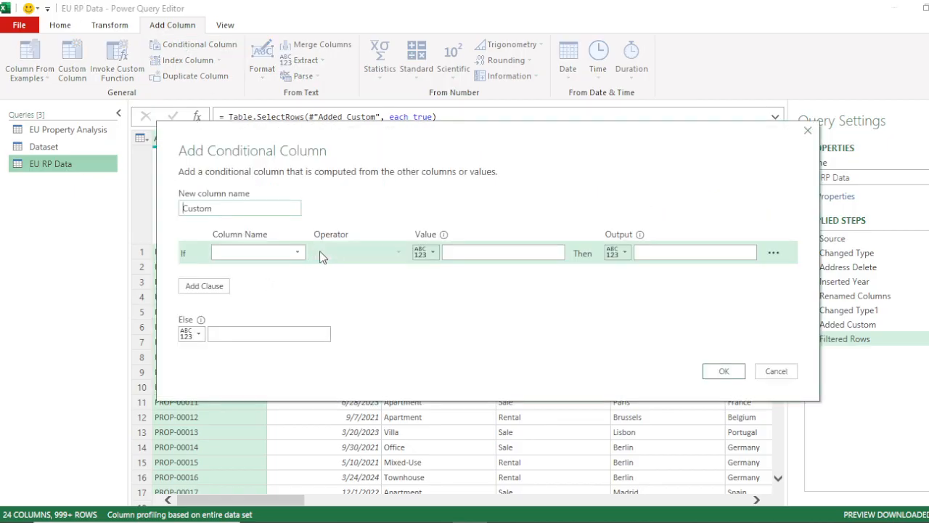
pyautogui.moveTo(240, 209); pyautogui.dragTo(121, 217)
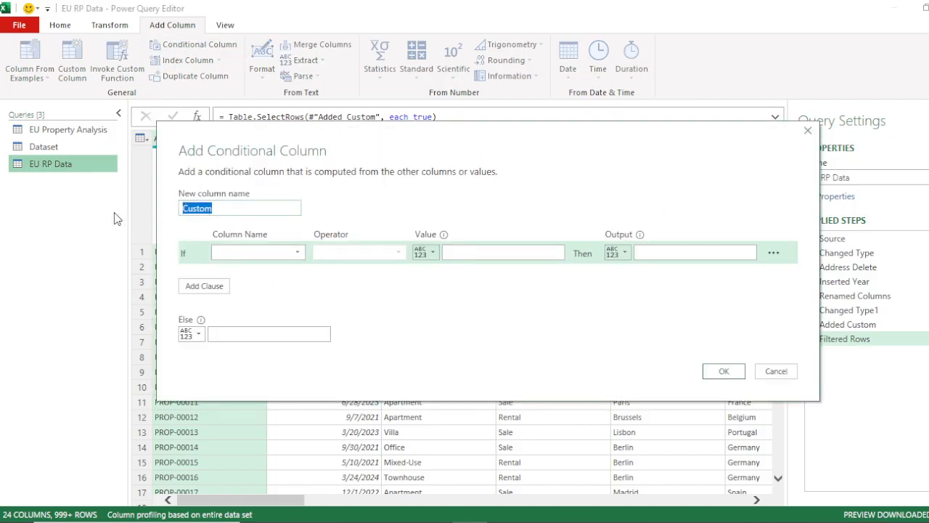
pyautogui.write('Age Band')
# Set the first Age Band condition to output 0-5 (New) when Property Age is less than or equal to 5.
pyautogui.click(294, 252)
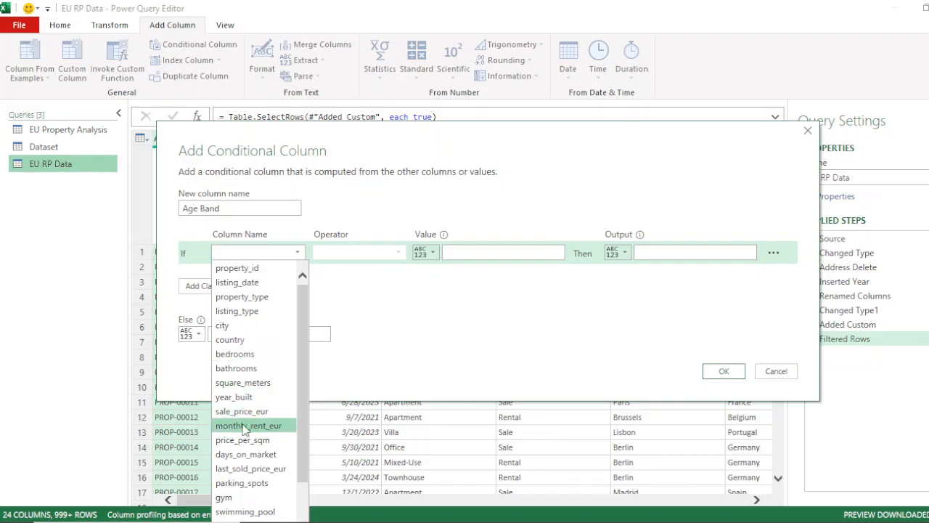
pyautogui.scroll(-2, 250, 396)
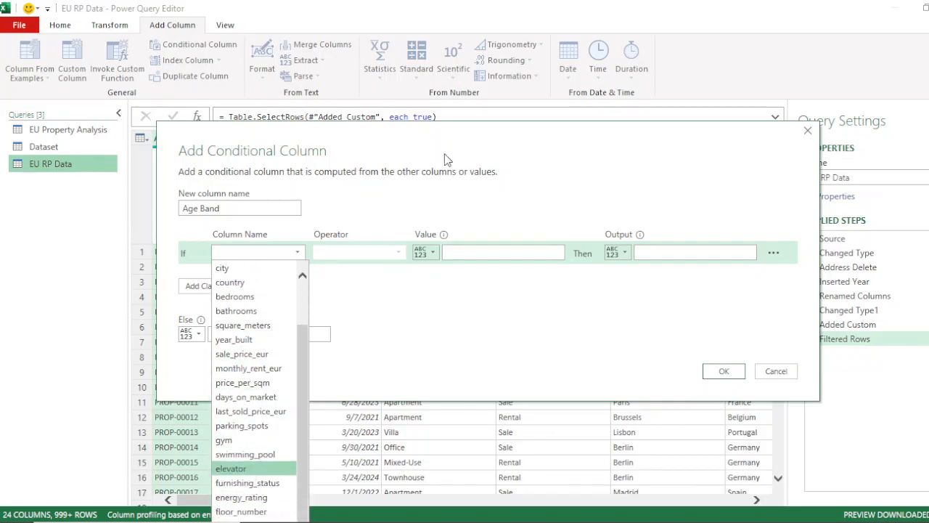
pyautogui.moveTo(466, 151); pyautogui.dragTo(459, 60)
pyautogui.click(291, 159)
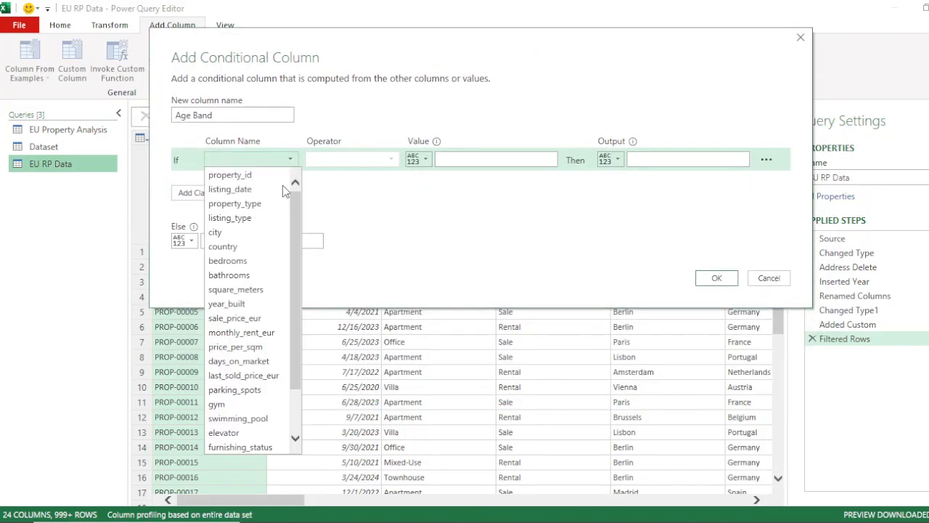
pyautogui.scroll(-2, 238, 414)
pyautogui.click(250, 450)
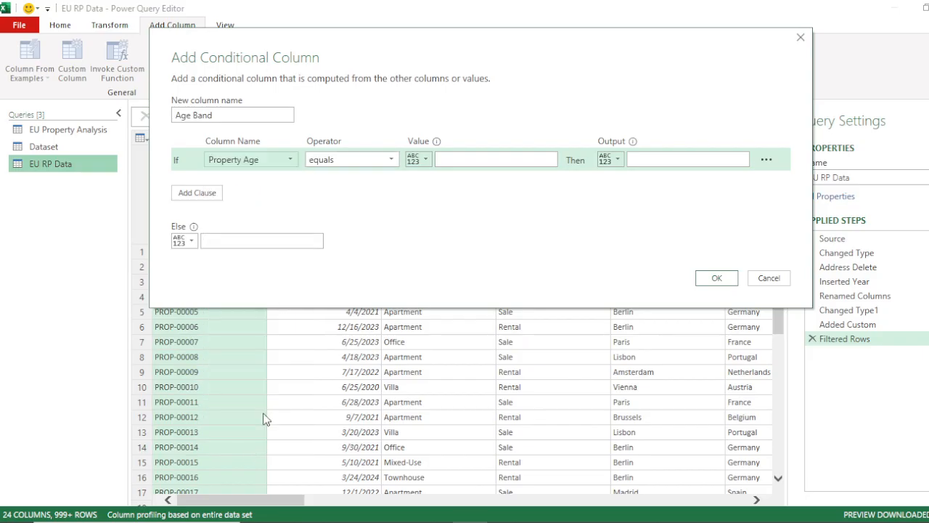
pyautogui.click(391, 155)
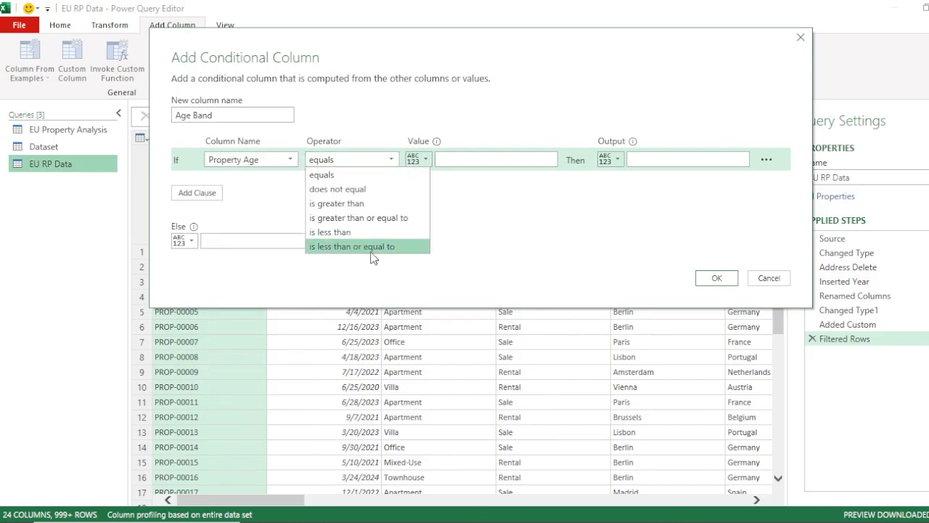
pyautogui.click(372, 247)
pyautogui.click(494, 153)
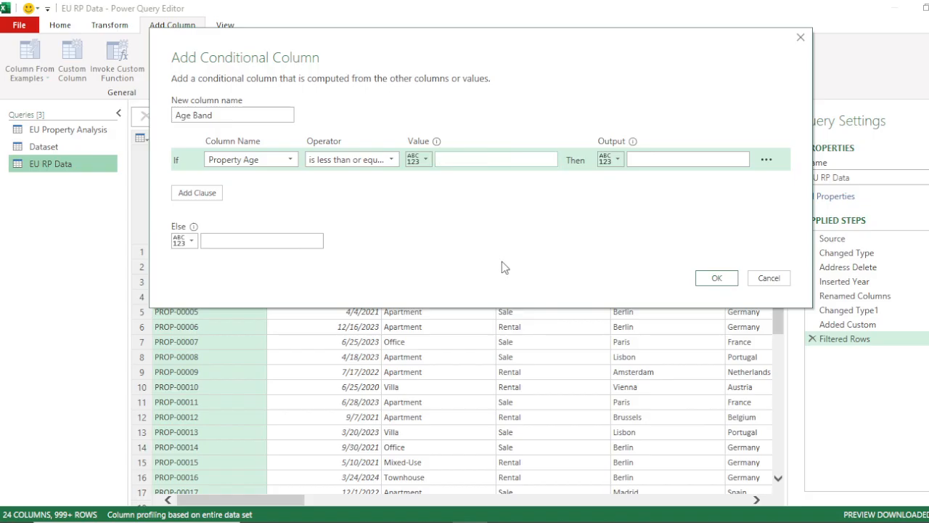
pyautogui.write('5')
pyautogui.click(655, 159)
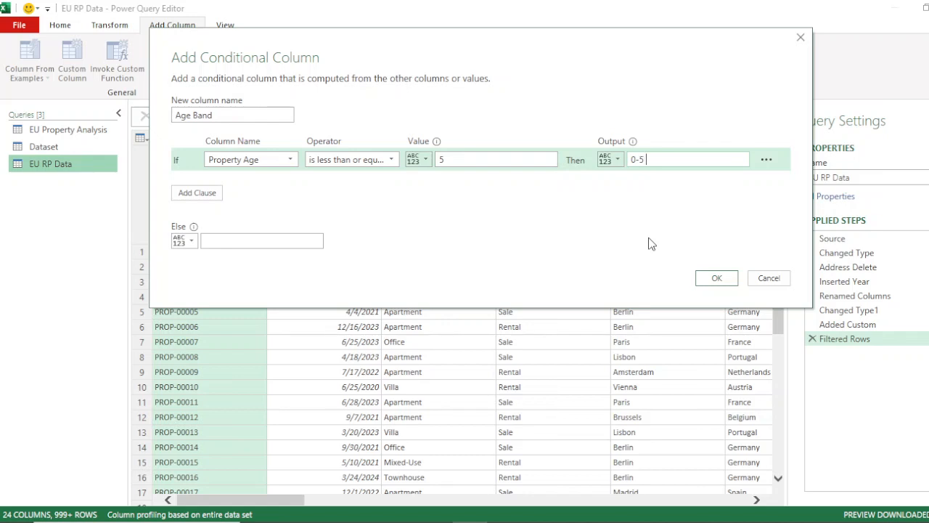
pyautogui.write('0-5 (New')
# Add a second clause that outputs 6-15 (Modern) when Property Age is less than or equal to 15.
pyautogui.click(195, 192)
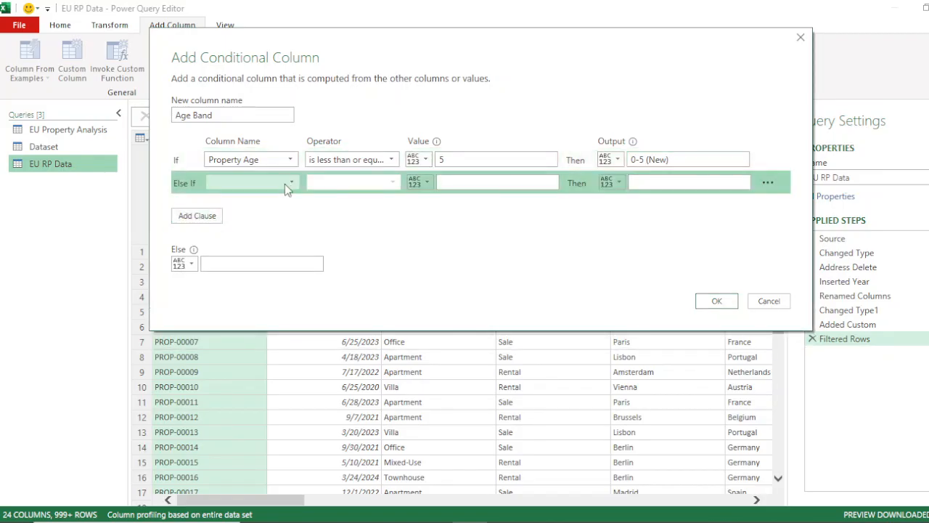
pyautogui.click(285, 184)
pyautogui.scroll(-3, 245, 436)
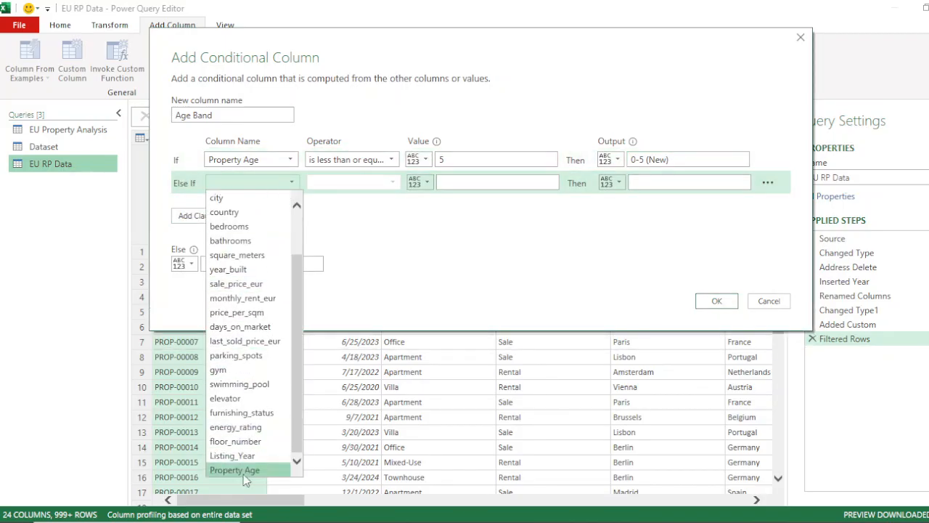
pyautogui.click(234, 471)
pyautogui.click(370, 183)
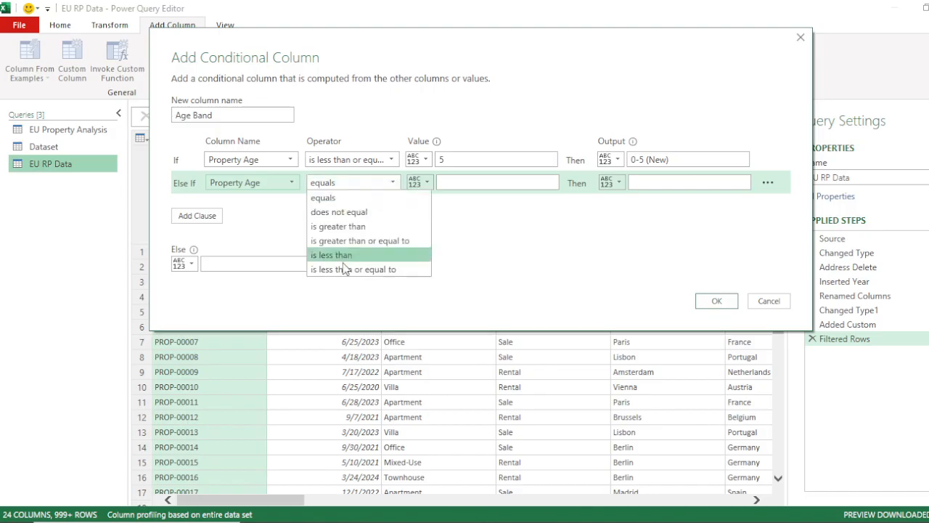
pyautogui.click(357, 269)
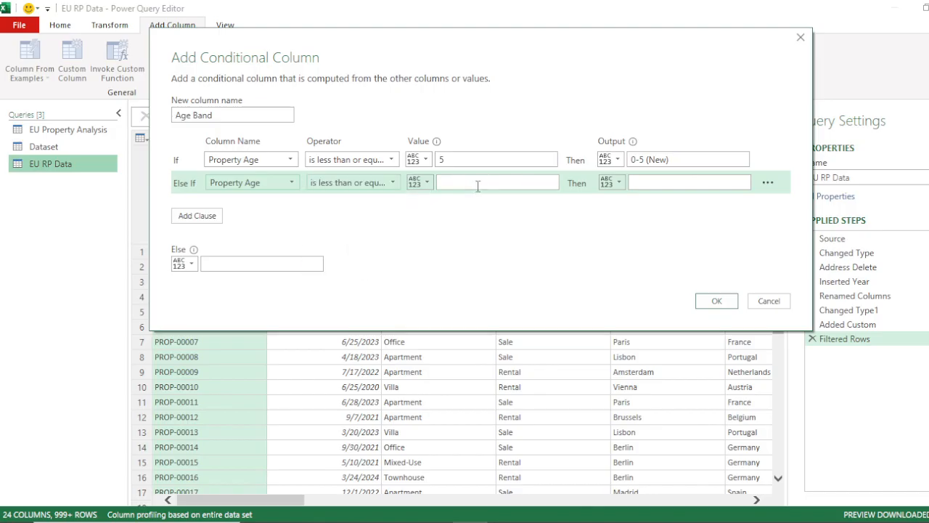
pyautogui.click(473, 183)
pyautogui.write('15')
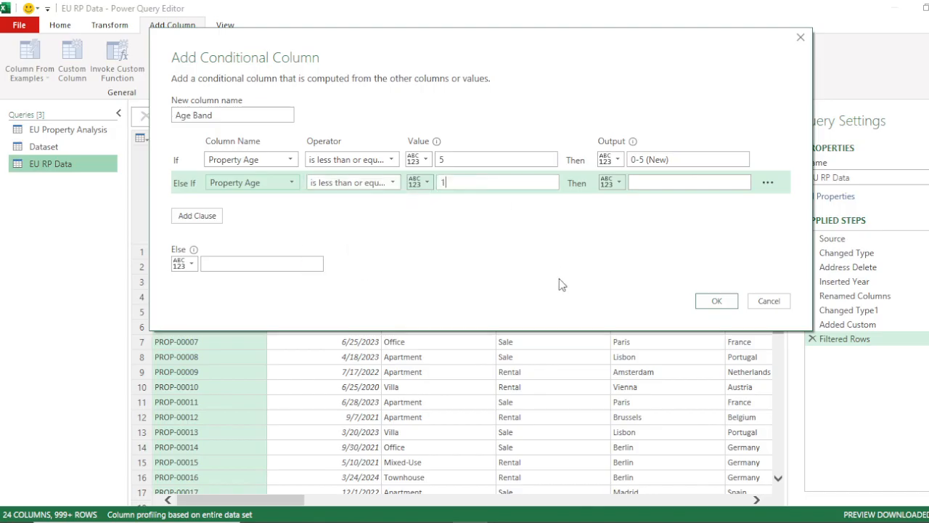
pyautogui.click(664, 180)
pyautogui.write('15')
pyautogui.press('BackSpace')
pyautogui.press('BackSpace')
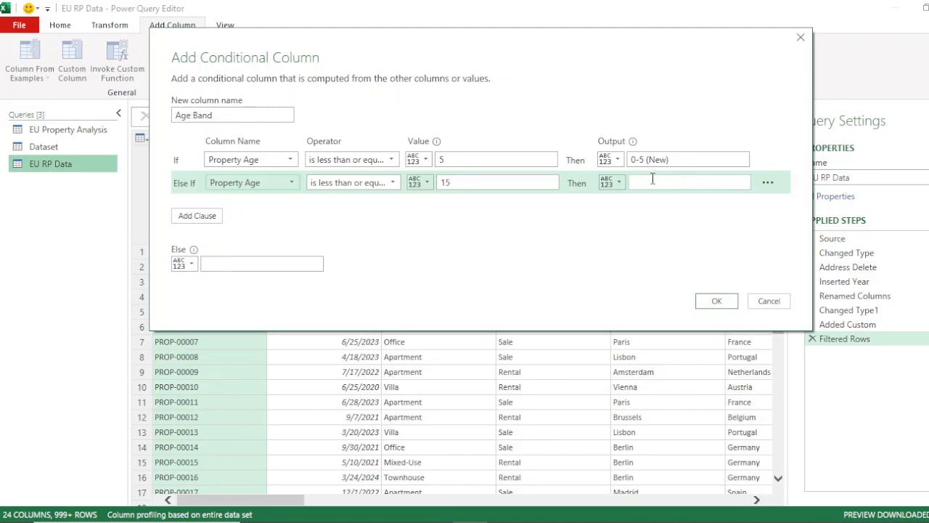
pyautogui.write('6-15 (Modern')
# Add a third clause that outputs 16-30 (Established) when Property Age is less than or equal to 30.
pyautogui.click(218, 215)
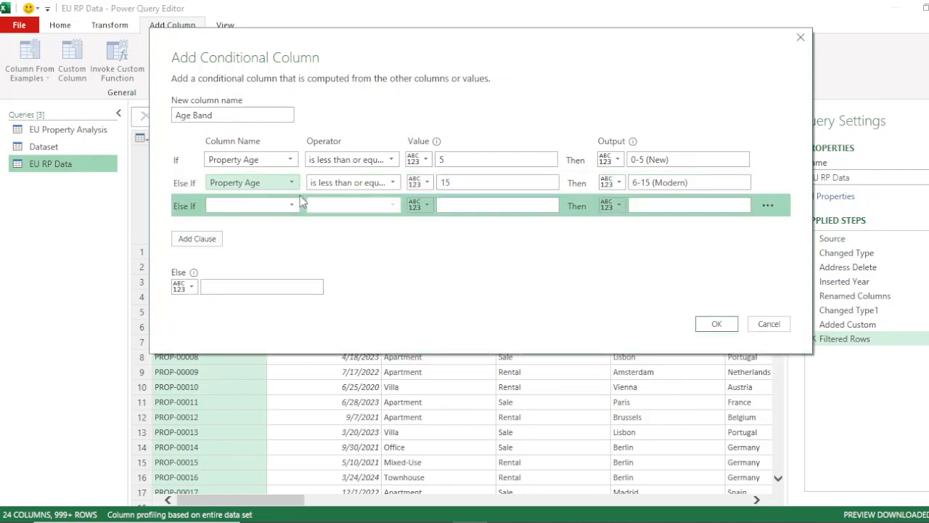
pyautogui.click(289, 205)
pyautogui.scroll(-2, 241, 407)
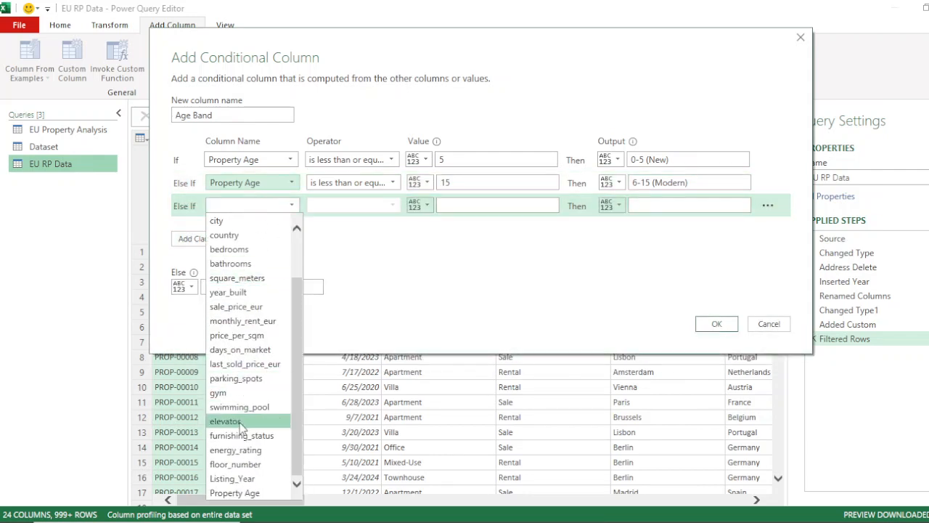
pyautogui.click(243, 493)
pyautogui.click(378, 212)
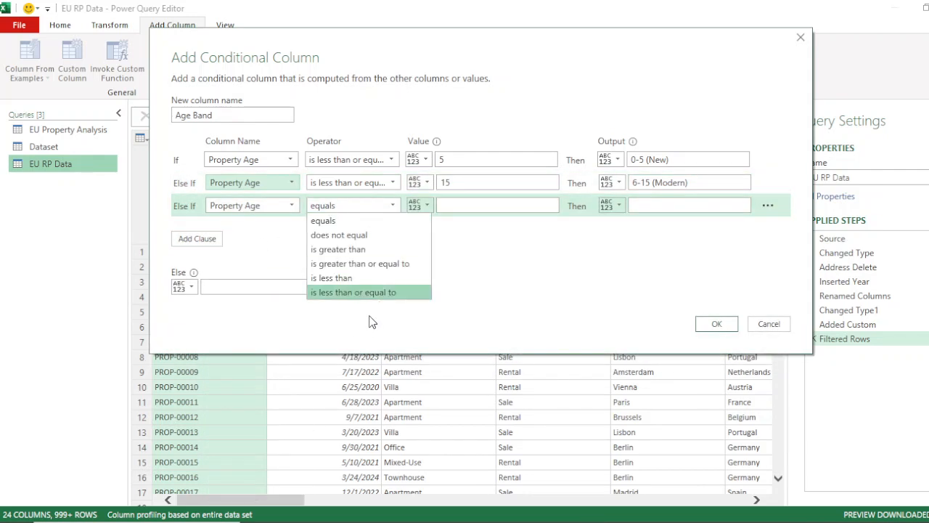
pyautogui.click(363, 294)
pyautogui.click(503, 203)
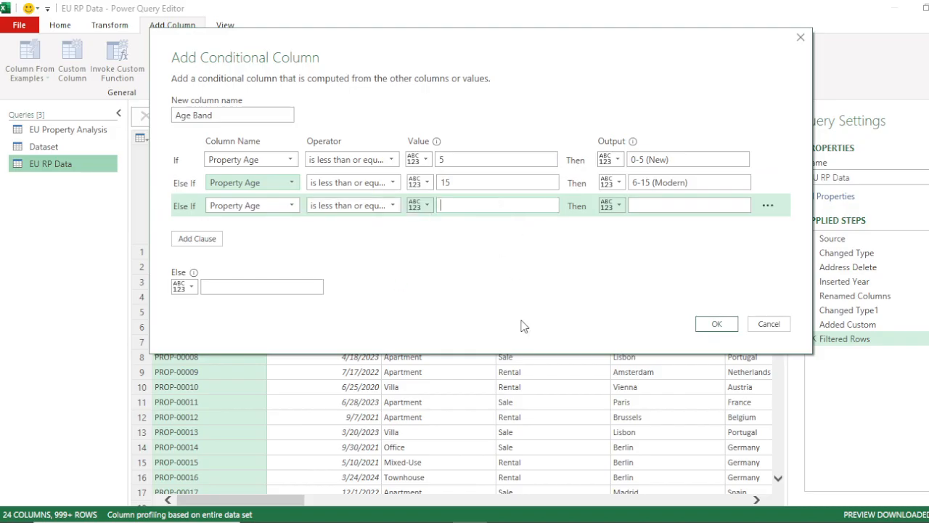
pyautogui.write('30')
pyautogui.click(689, 204)
pyautogui.write('16-30')
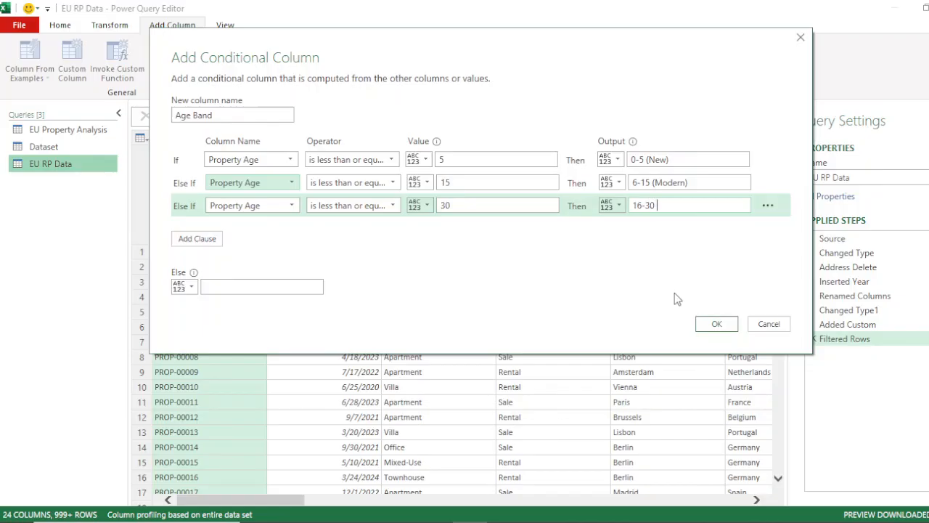
pyautogui.write(' (Established)')
# Add a fourth clause outputting 31-50 (Old) when Property Age is less than or equal to 50, and append an empty fifth clause.
pyautogui.click(205, 238)
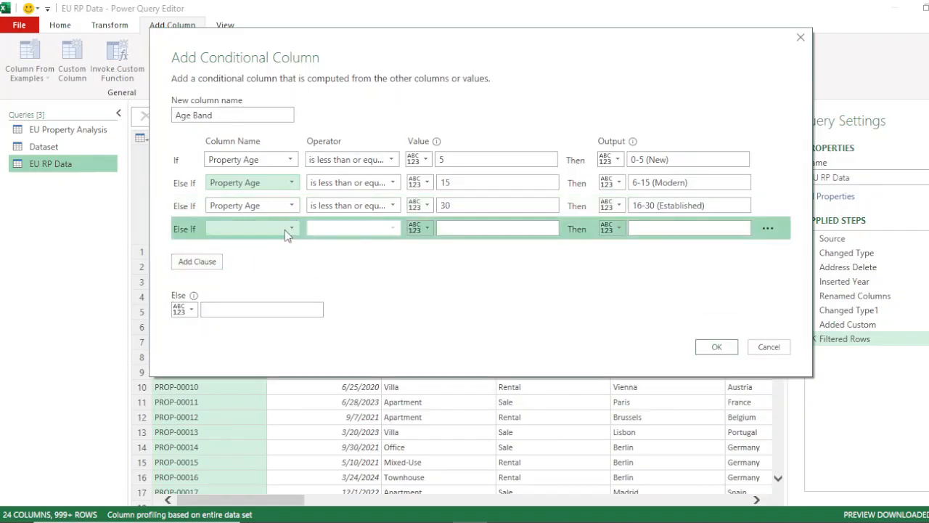
pyautogui.click(287, 230)
pyautogui.scroll(-2, 269, 465)
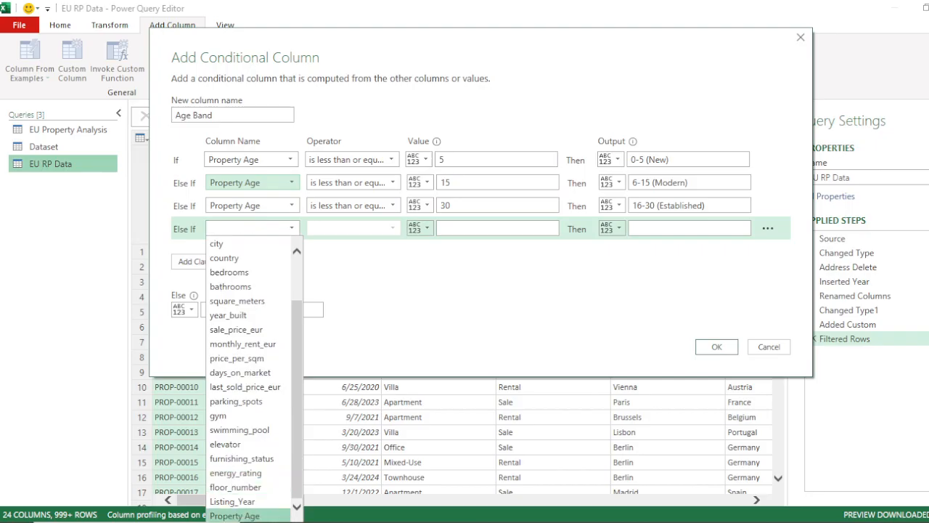
pyautogui.click(257, 515)
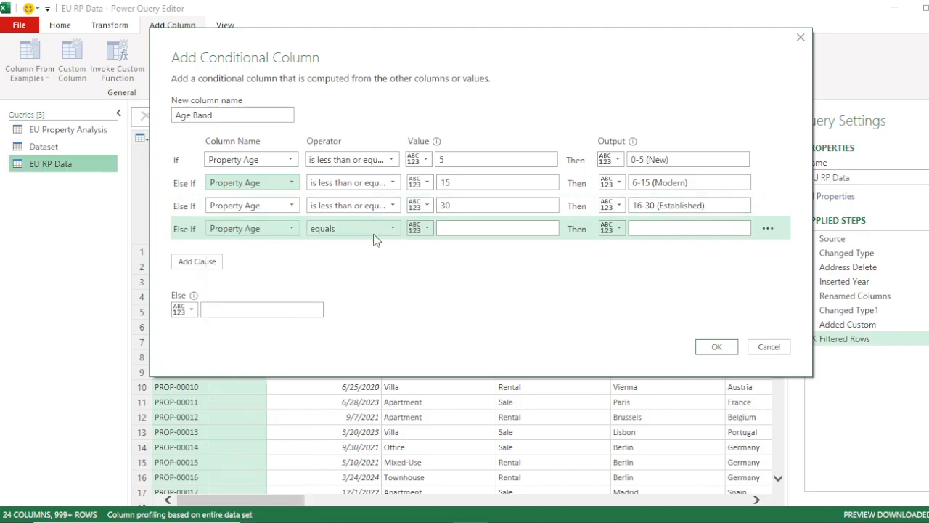
pyautogui.click(370, 228)
pyautogui.click(372, 315)
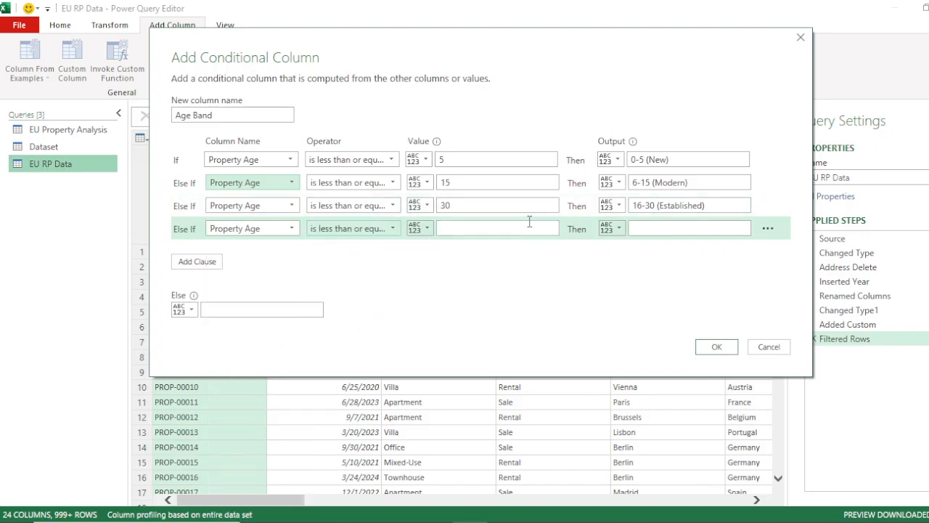
pyautogui.write('50')
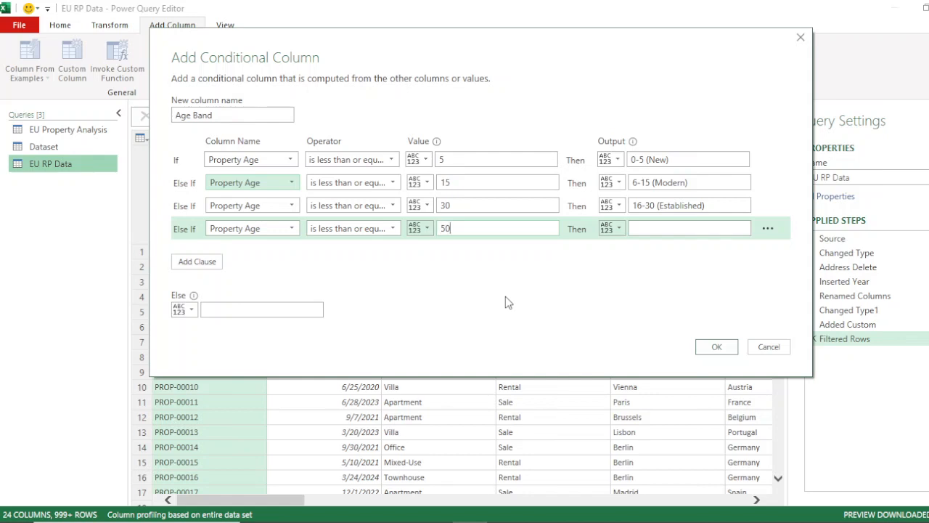
pyautogui.click(676, 227)
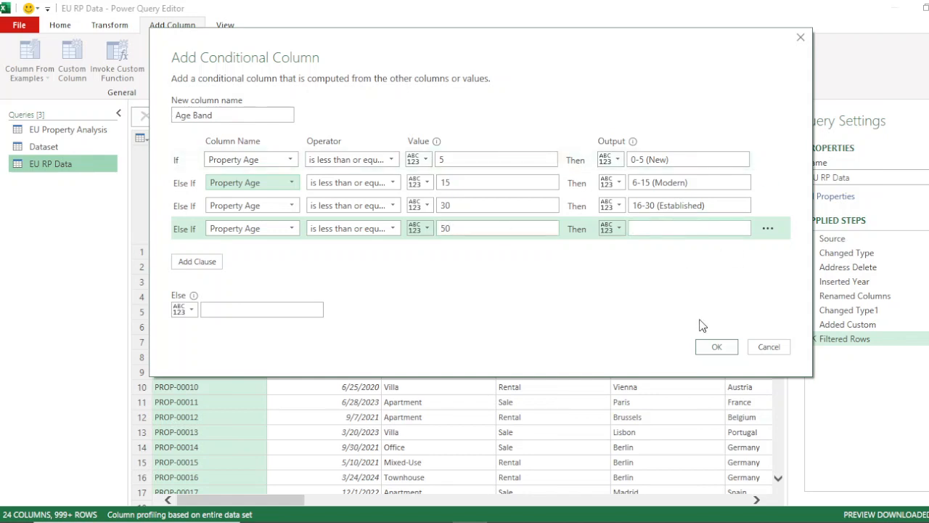
pyautogui.write('31-50 (Old')
pyautogui.click(202, 263)
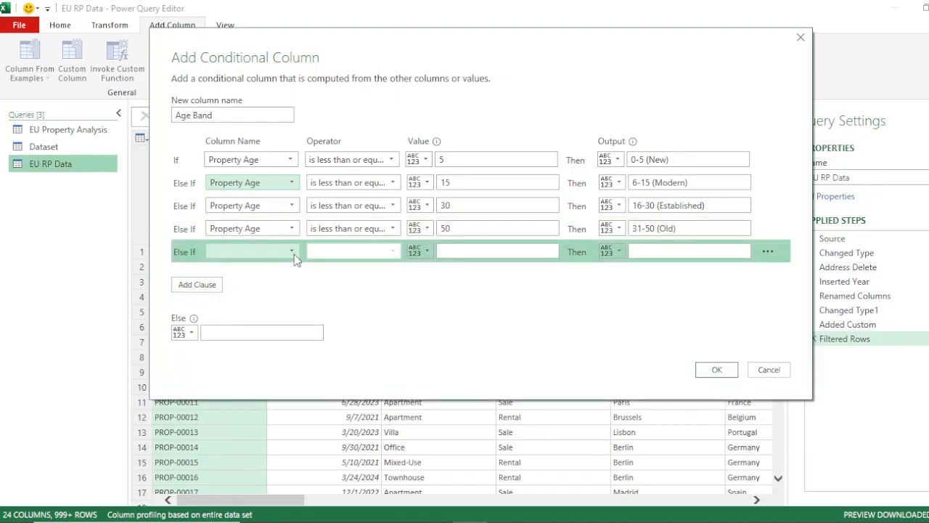
pyautogui.click(293, 252)
pyautogui.scroll(-1, 252, 438)
pyautogui.scroll(-1, 256, 440)
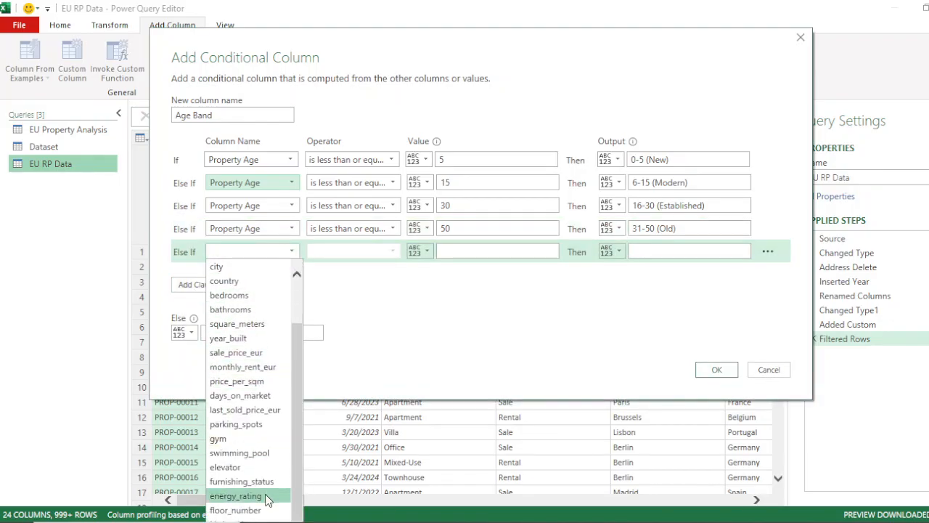
pyautogui.scroll(1, 253, 516)
pyautogui.scroll(-1, 262, 518)
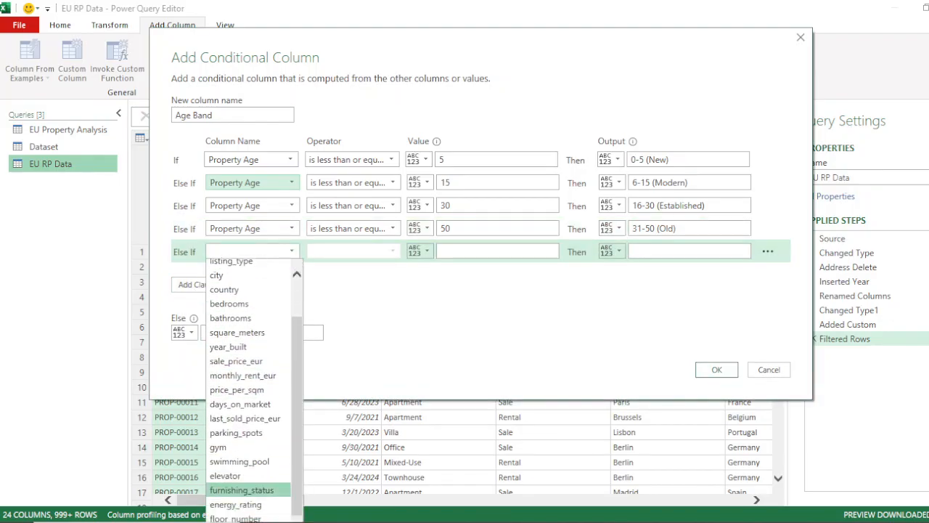
pyautogui.click(247, 517)
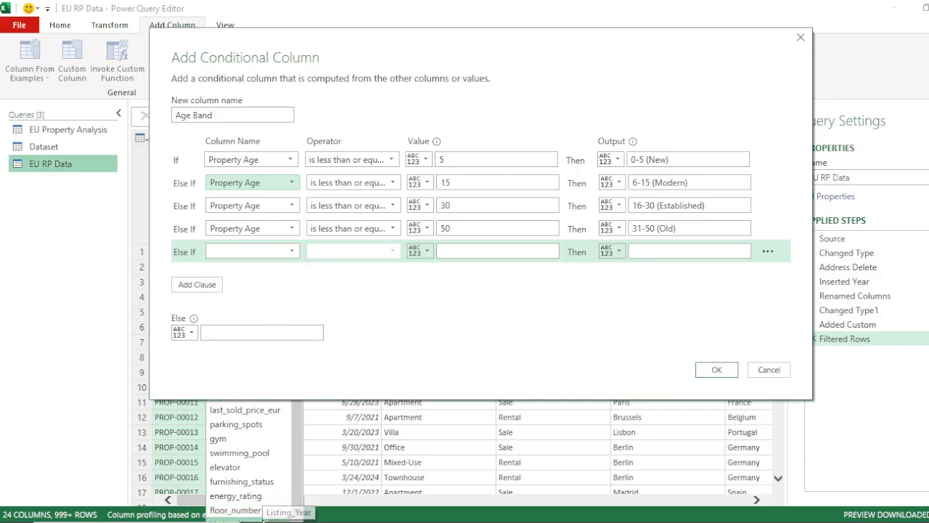
pyautogui.click(289, 252)
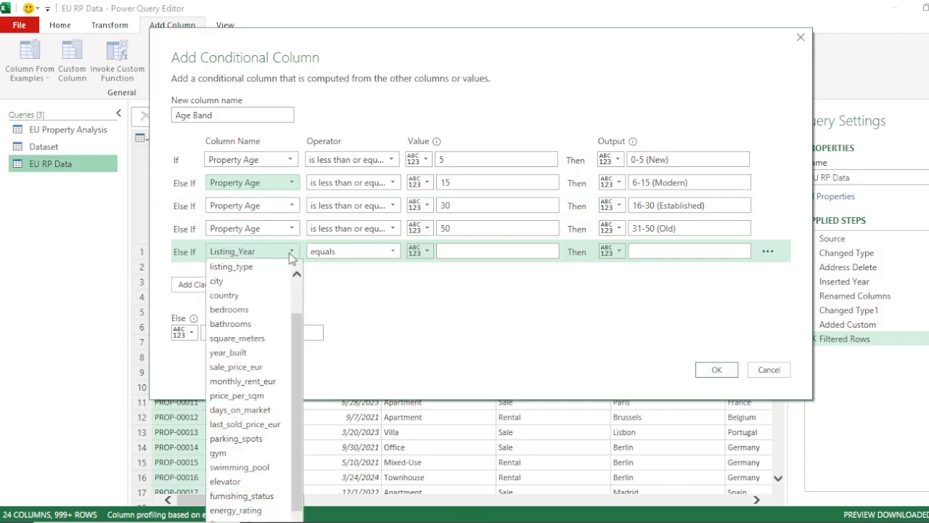
pyautogui.click(617, 312)
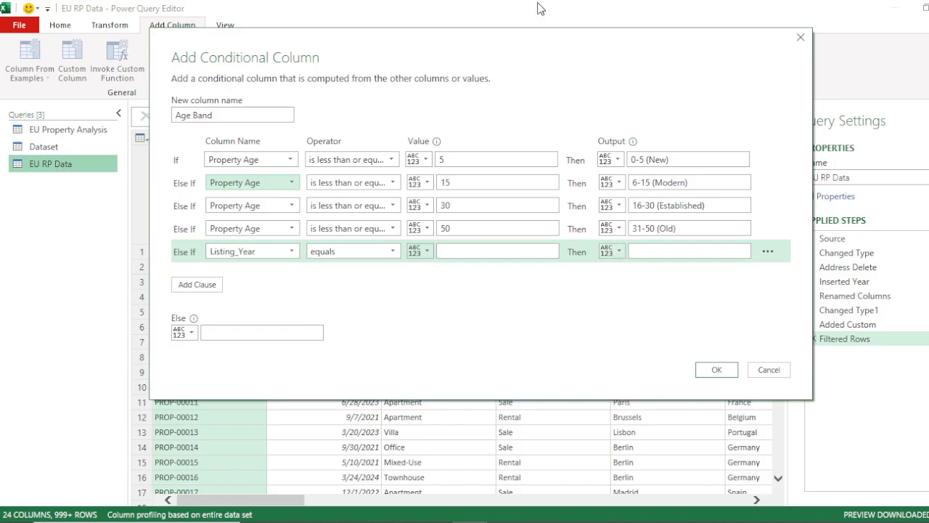
# Complete the fifth clause so it outputs 51-80 (Older) when Property Age is less than or equal to 80.
pyautogui.moveTo(551, 57); pyautogui.dragTo(551, 29)
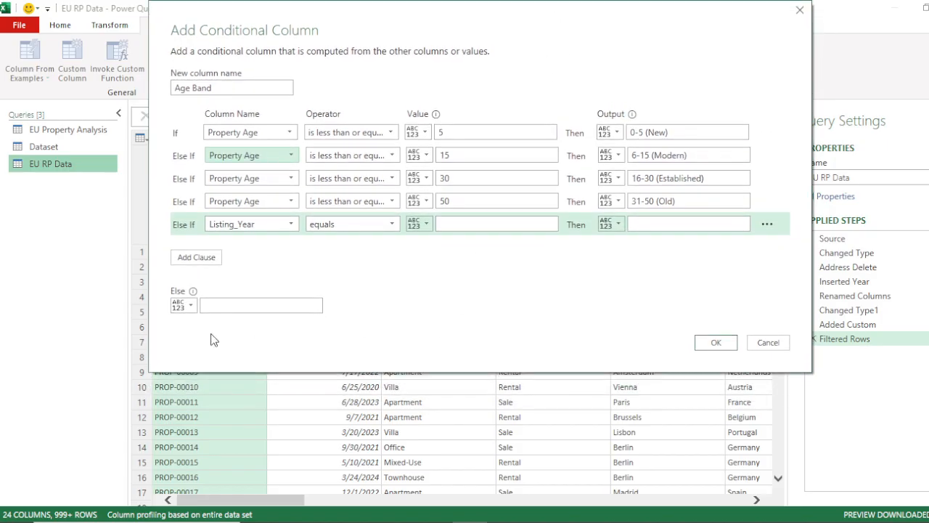
pyautogui.click(293, 225)
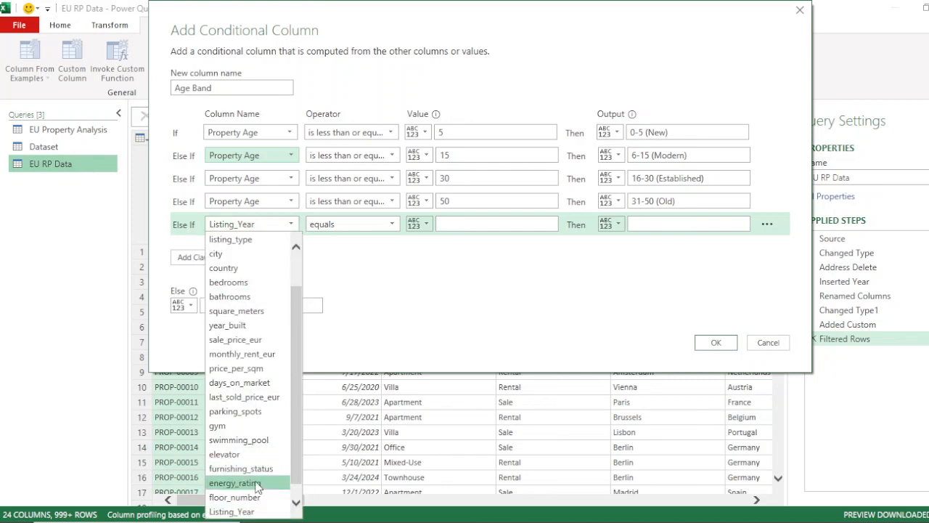
pyautogui.scroll(-1, 250, 504)
pyautogui.click(250, 511)
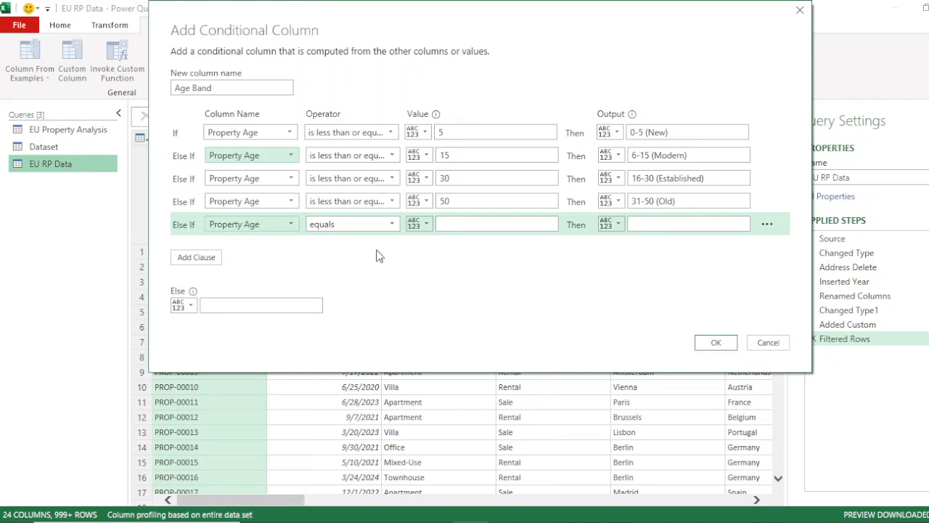
pyautogui.click(363, 224)
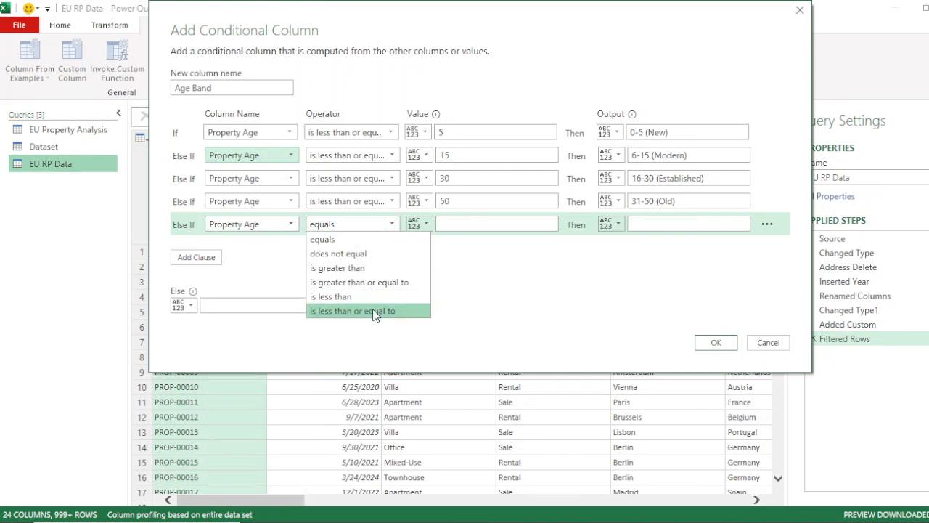
pyautogui.click(372, 310)
pyautogui.click(482, 224)
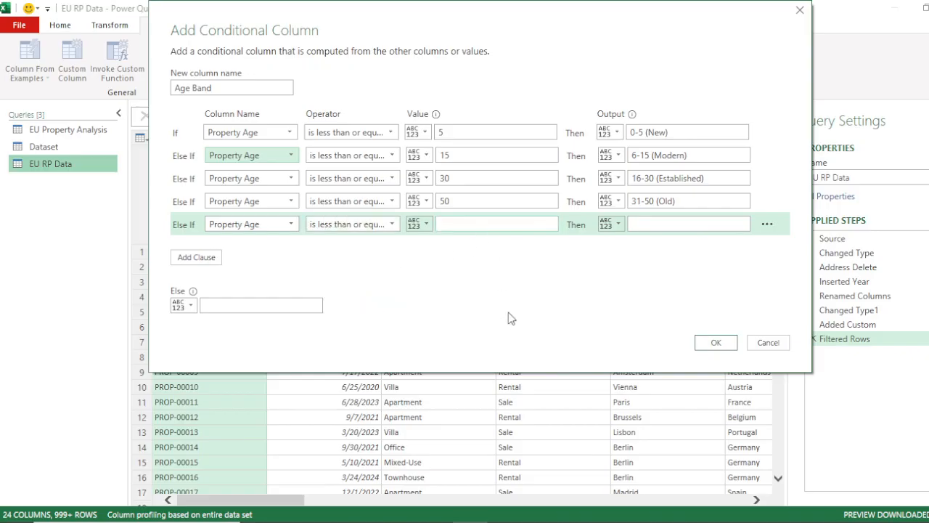
pyautogui.write('80')
pyautogui.click(675, 224)
pyautogui.write('51')
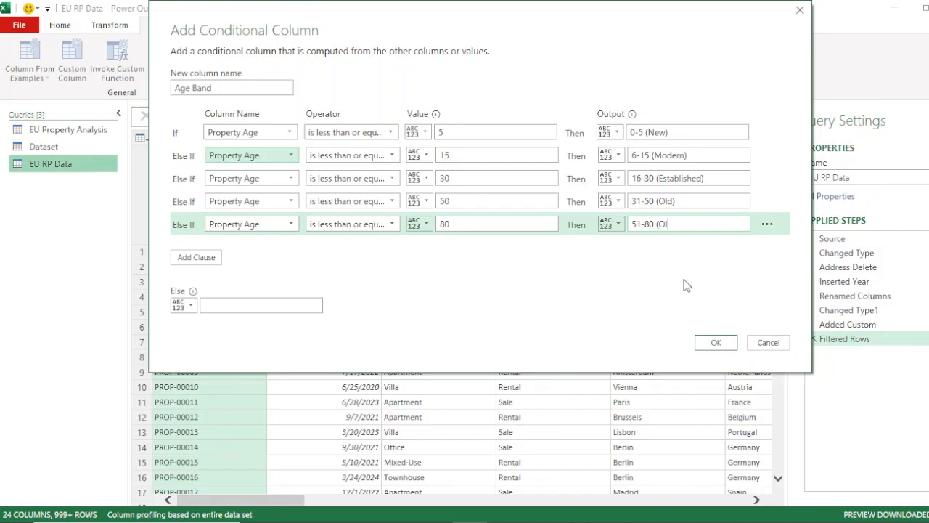
pyautogui.write('der')
# Set the Else output to 81+ (Historic) and create the Age Band conditional column.
pyautogui.click(233, 307)
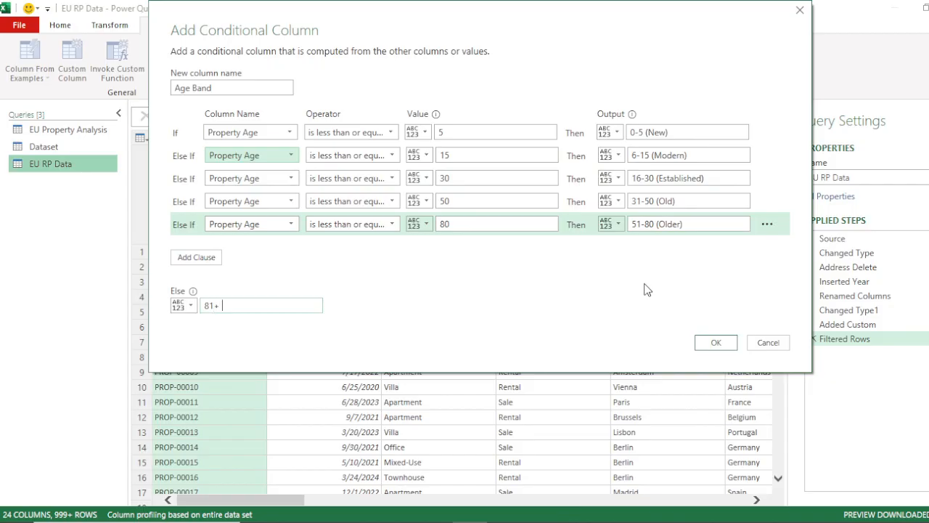
pyautogui.write('81+ (Historic')
pyautogui.click(723, 346)
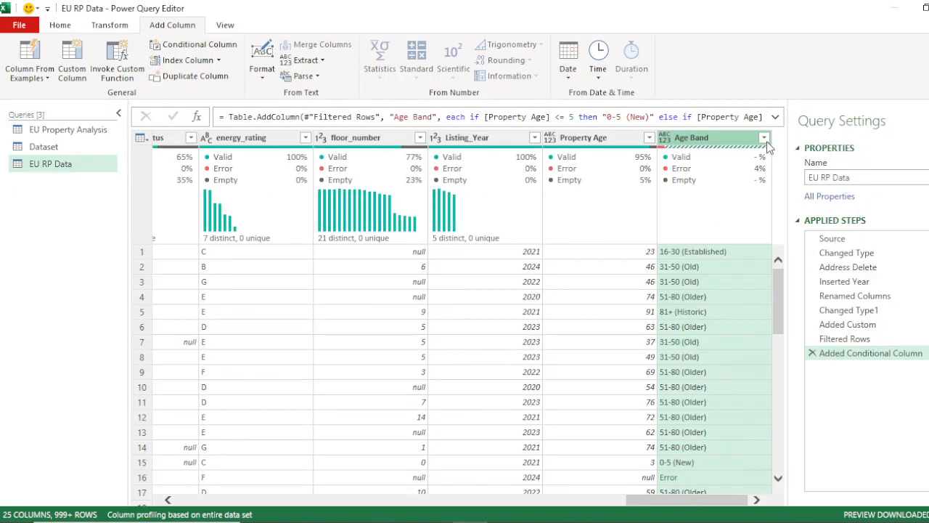
# Remove the rows with errors in the Age Band column and set that column's data type to Text.
pyautogui.moveTo(684, 173)
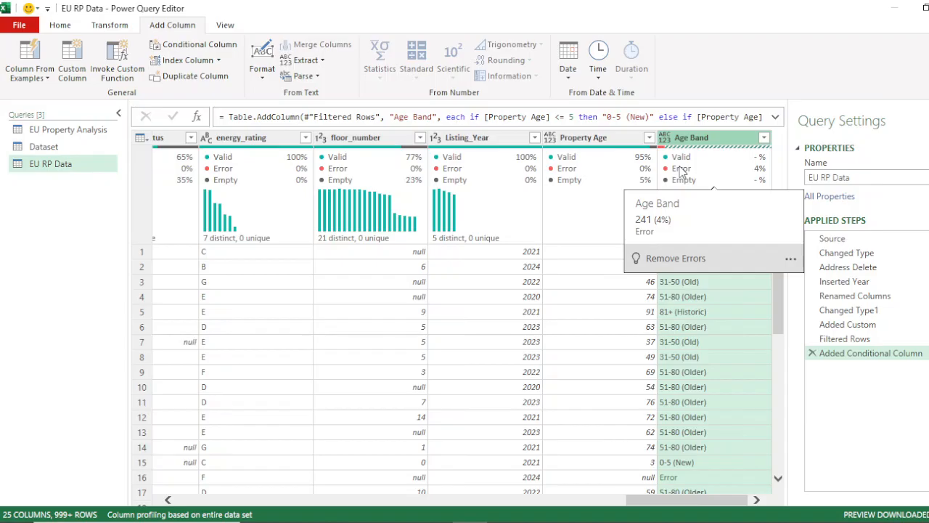
pyautogui.click(673, 260)
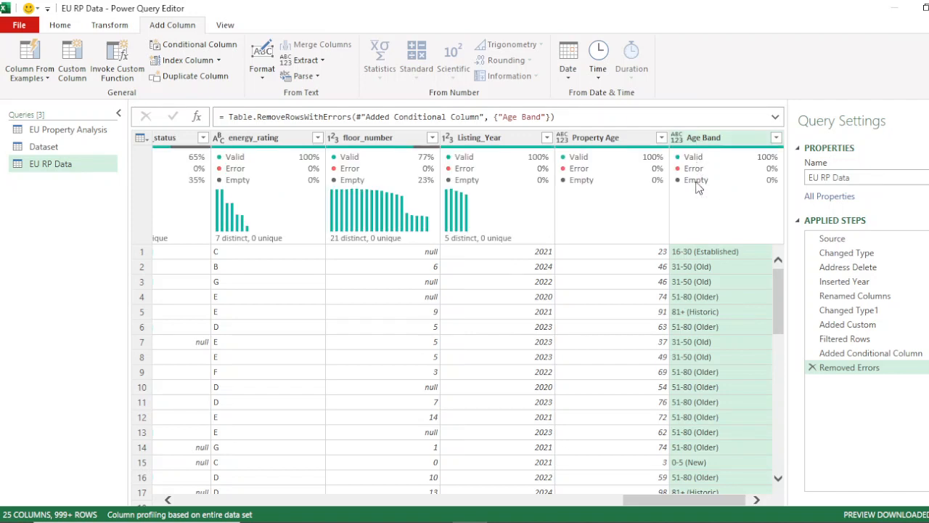
pyautogui.moveTo(712, 180)
pyautogui.click(688, 138)
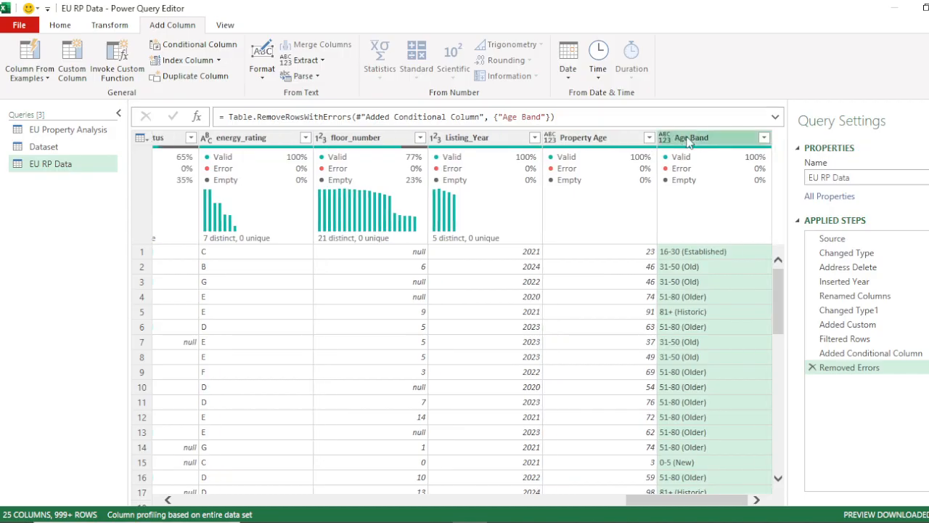
pyautogui.click(666, 142)
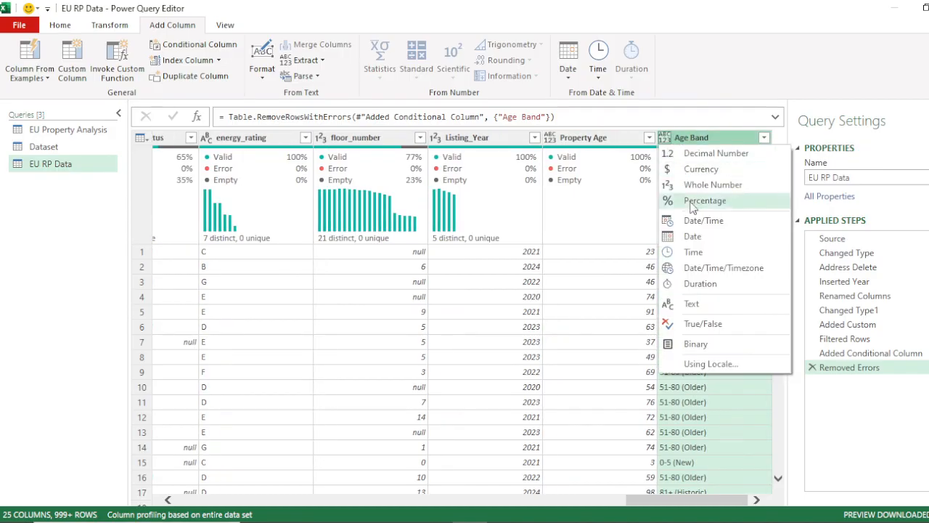
pyautogui.click(692, 303)
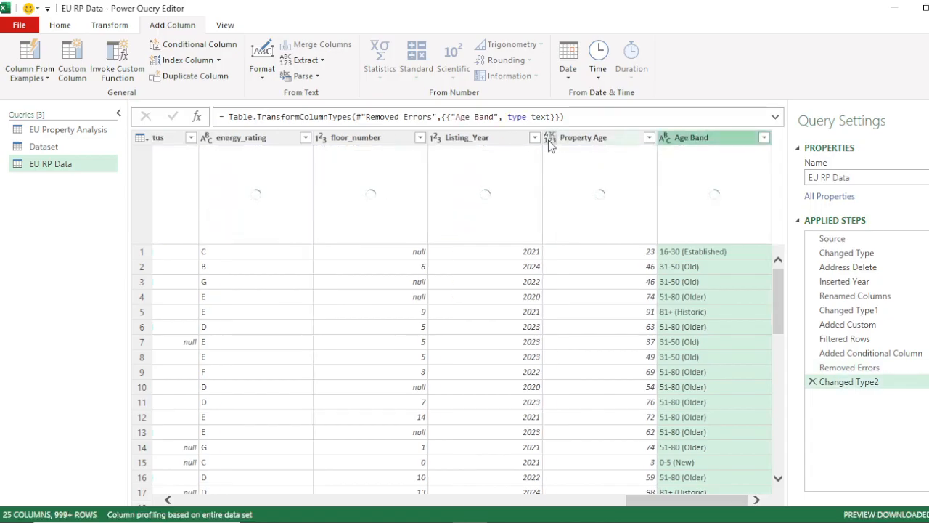
# Set the Property Age column's data type to Whole Number, replacing the current type conversion.
pyautogui.click(549, 141)
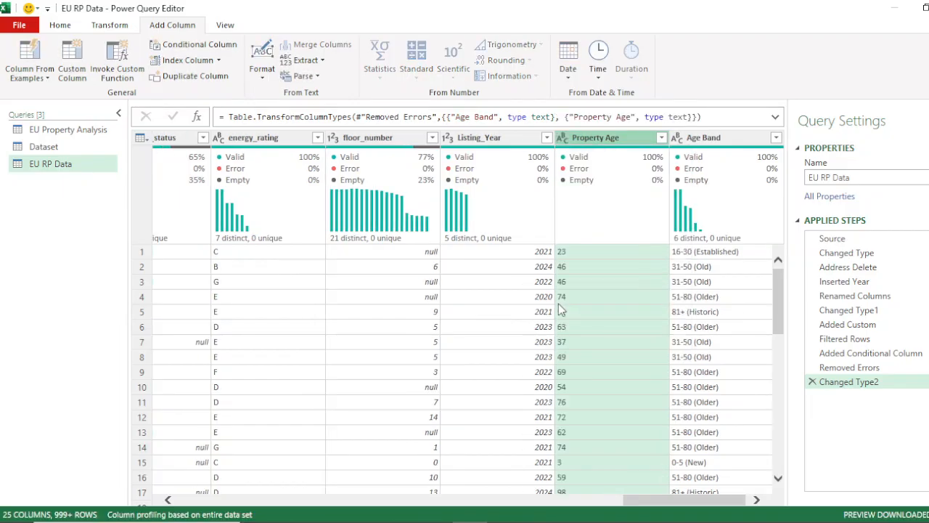
pyautogui.click(566, 141)
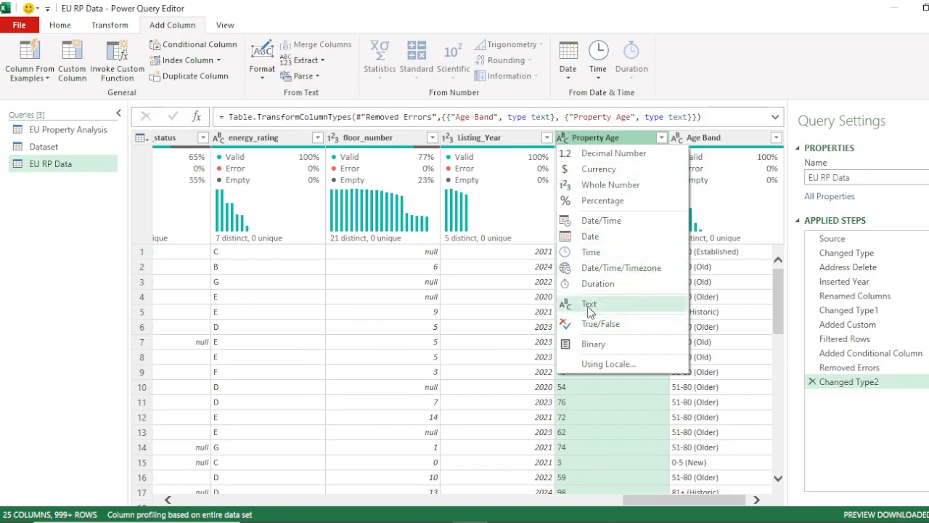
pyautogui.click(587, 186)
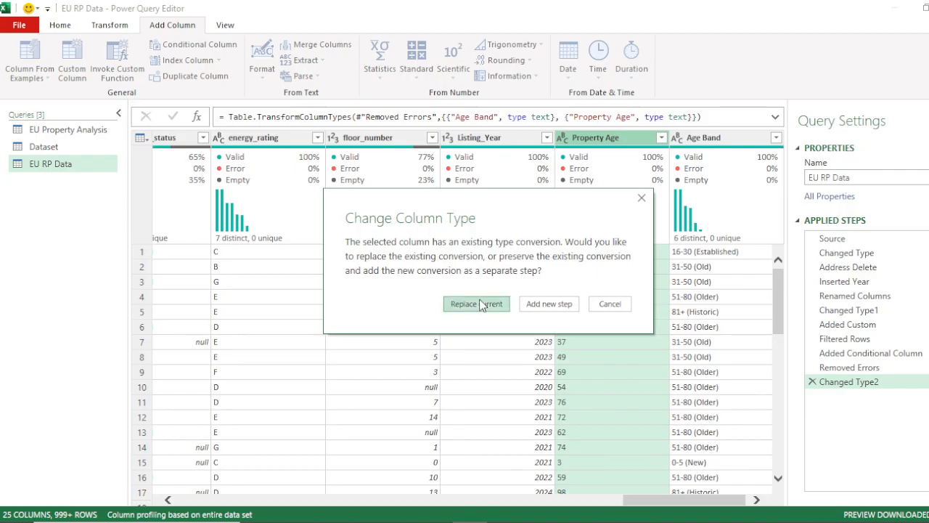
pyautogui.click(481, 305)
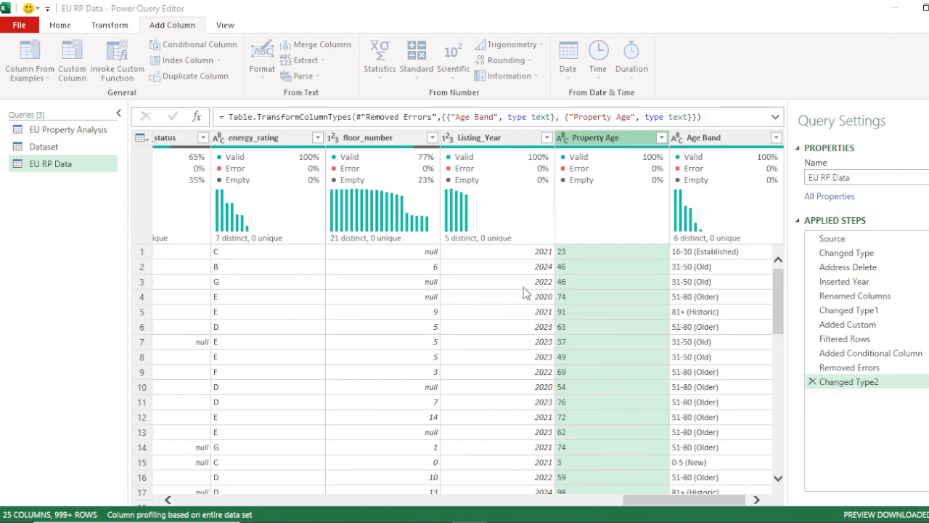
# Load the full list of Property Age filter values, check it, and apply the filter with all values selected.
pyautogui.click(661, 138)
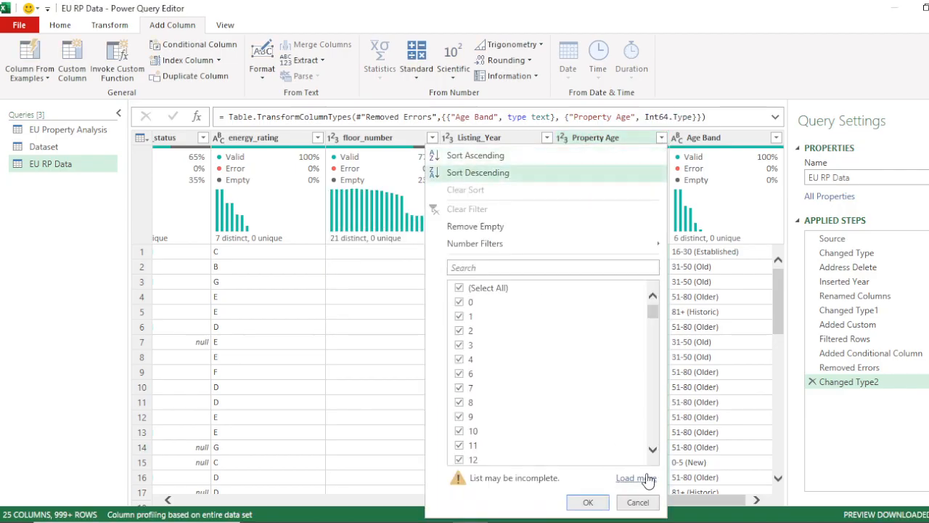
pyautogui.click(645, 478)
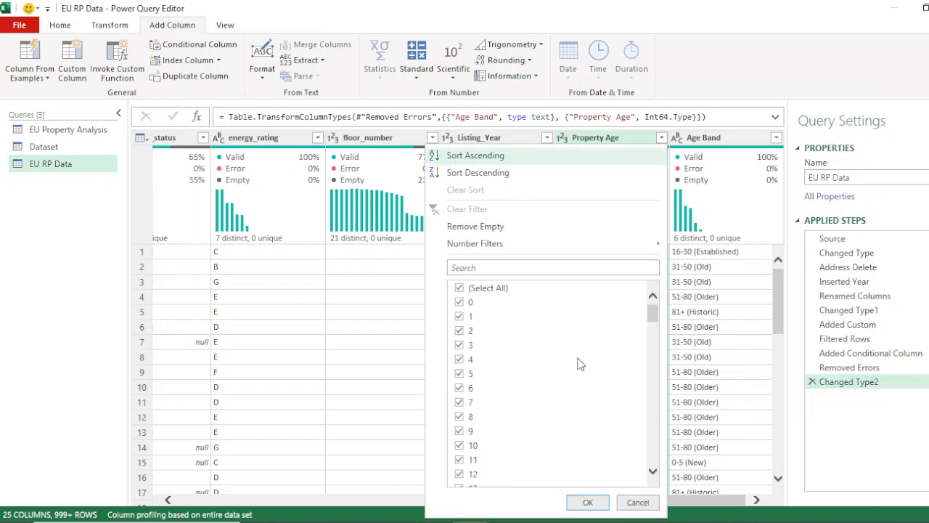
pyautogui.scroll(-18, 578, 363)
pyautogui.scroll(-16, 577, 363)
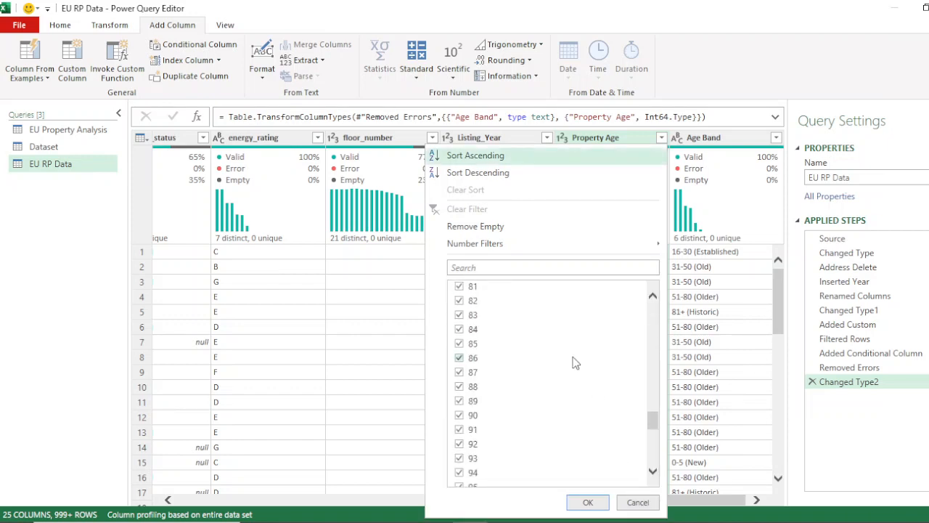
pyautogui.click(598, 501)
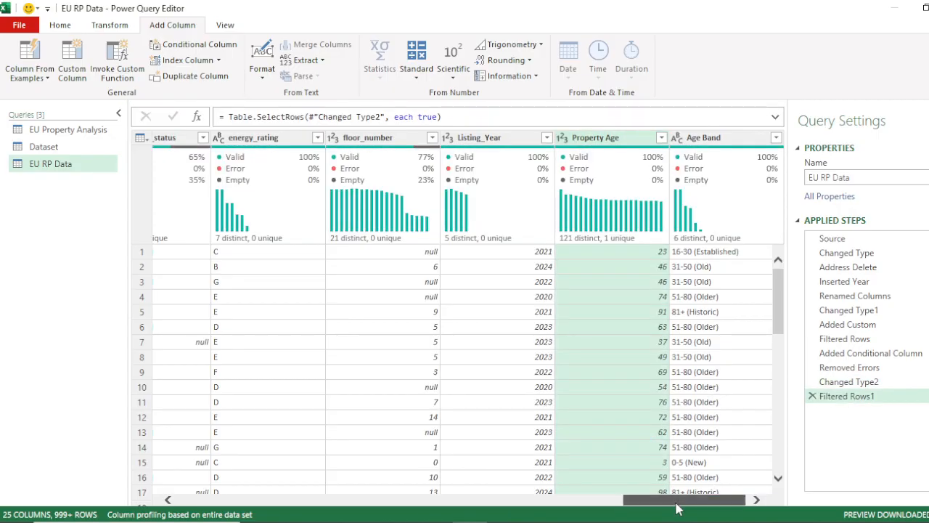
# Review the profiled columns, then close and load the EU RP Data query as a table on a new worksheet.
pyautogui.moveTo(676, 503); pyautogui.dragTo(404, 508)
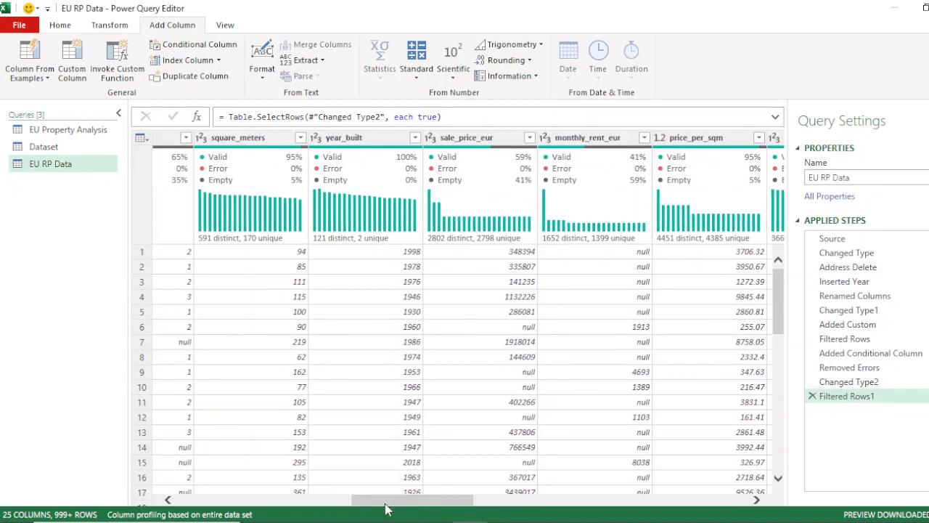
pyautogui.moveTo(386, 508); pyautogui.dragTo(370, 509)
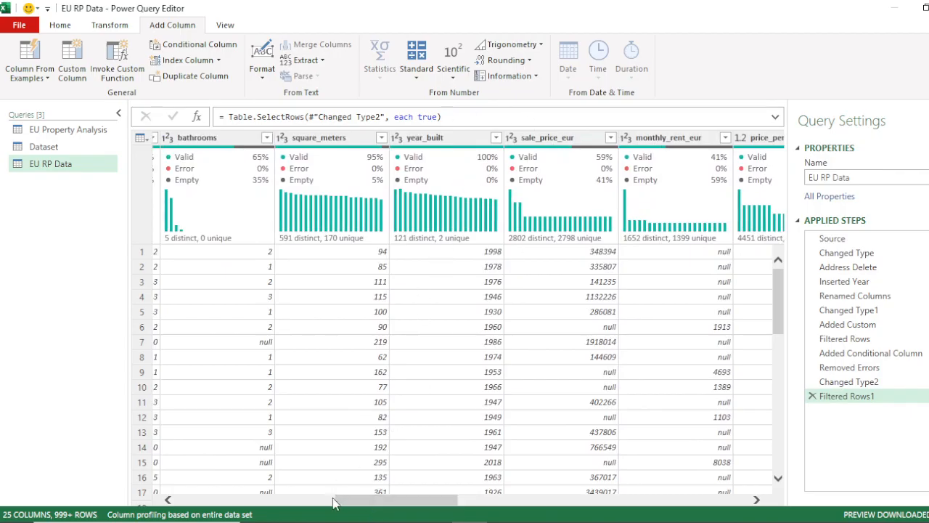
pyautogui.moveTo(383, 506); pyautogui.dragTo(728, 506)
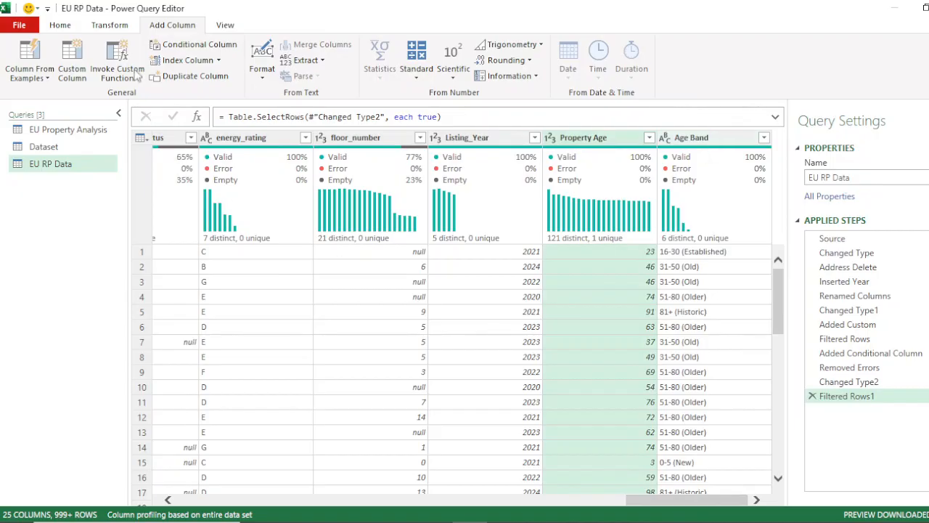
pyautogui.click(61, 25)
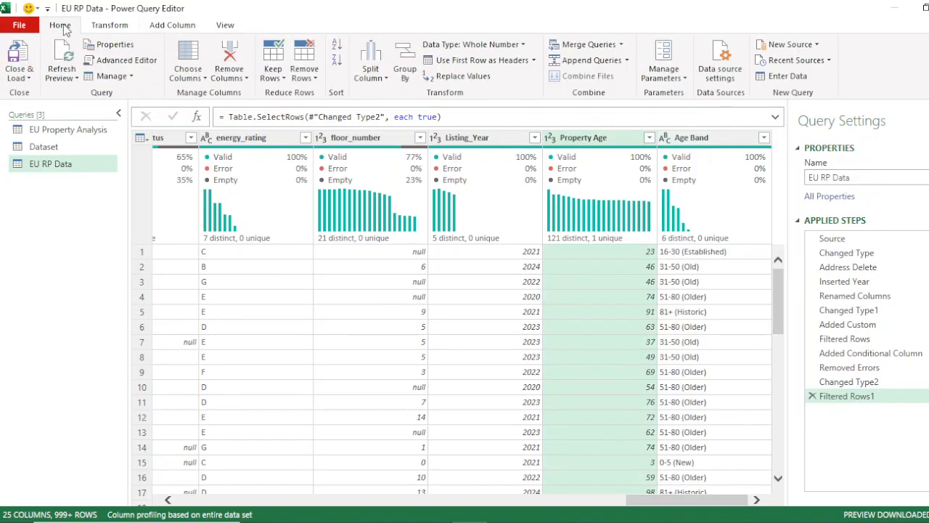
pyautogui.click(24, 76)
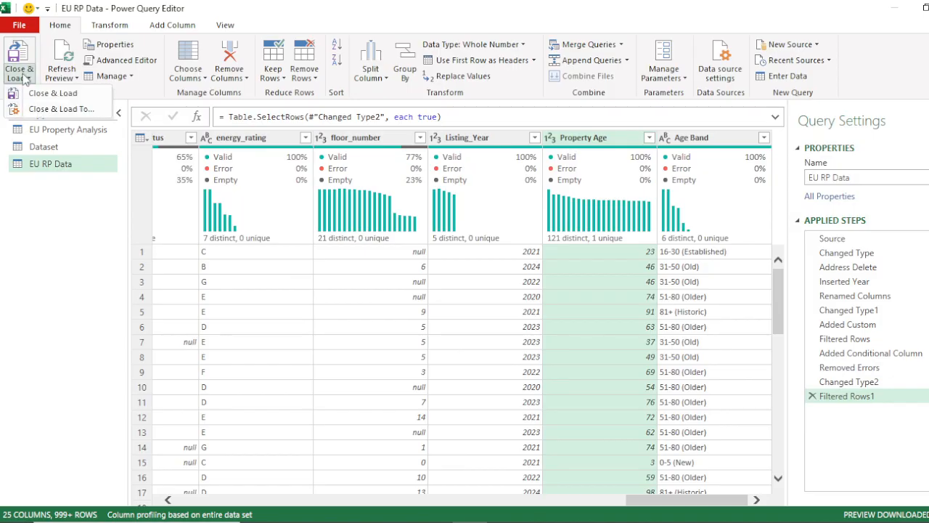
pyautogui.click(61, 108)
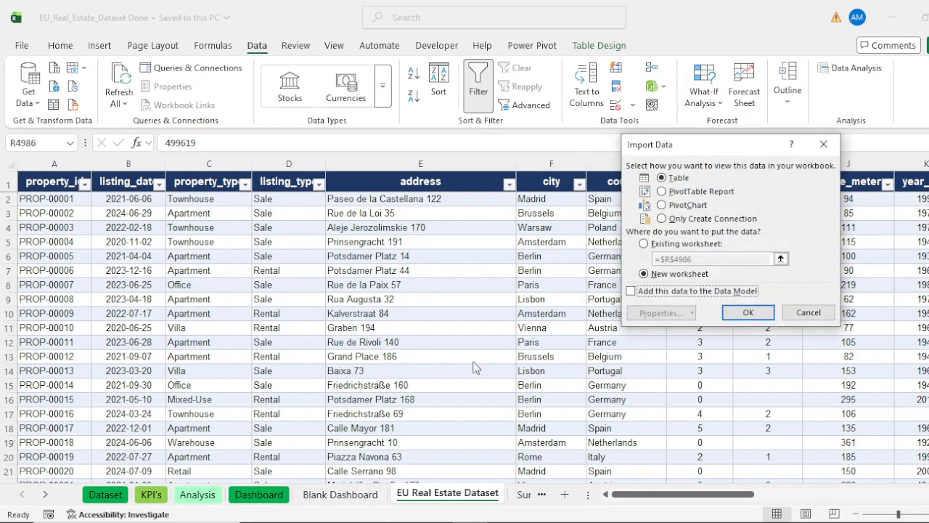
pyautogui.click(749, 313)
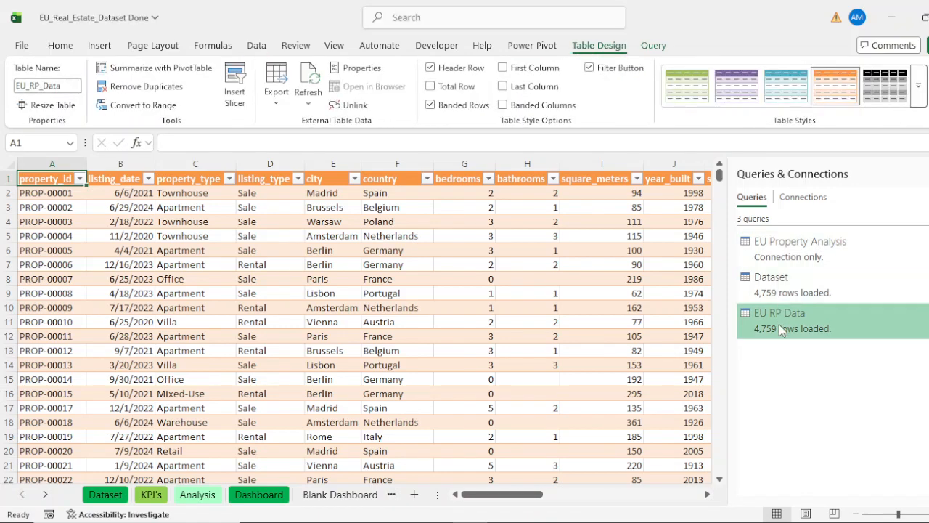
# Apply the Blue, Table Style Medium 2 style to the loaded EU_RP_Data table.
pyautogui.moveTo(780, 332)
pyautogui.click(53, 204)
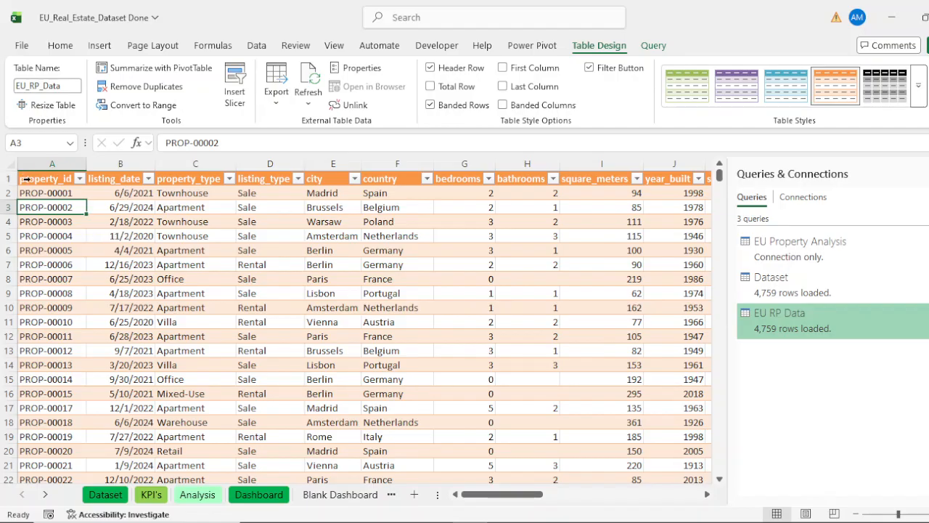
pyautogui.click(919, 87)
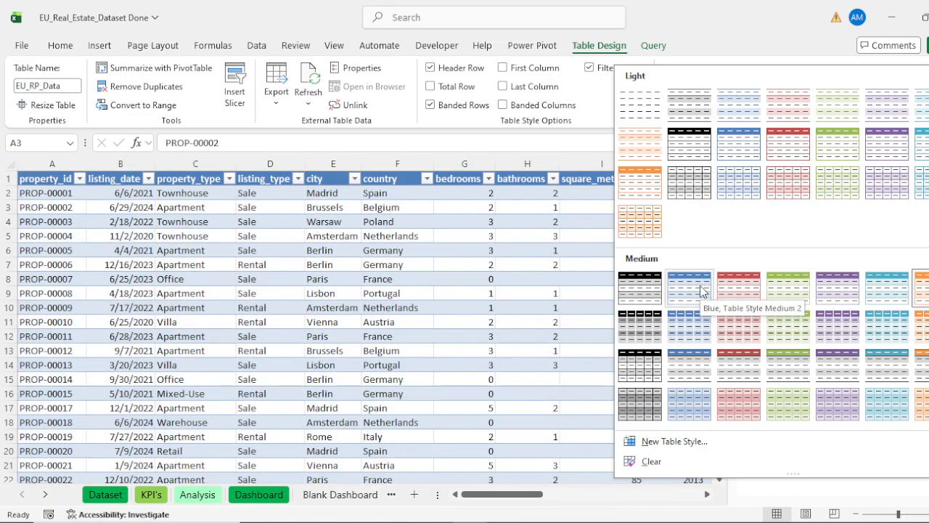
pyautogui.click(701, 291)
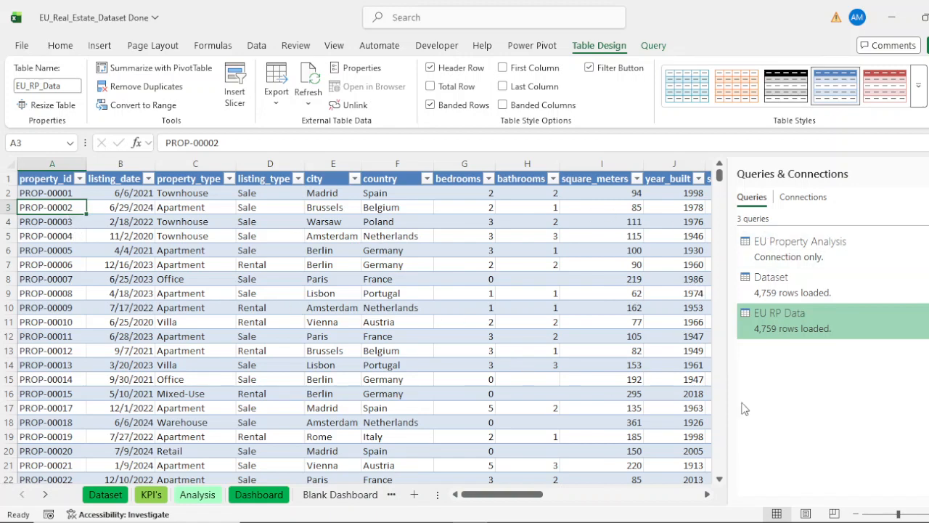
# Insert a PivotTable based on the EU_RP_Data table on a new worksheet.
pyautogui.click(135, 204)
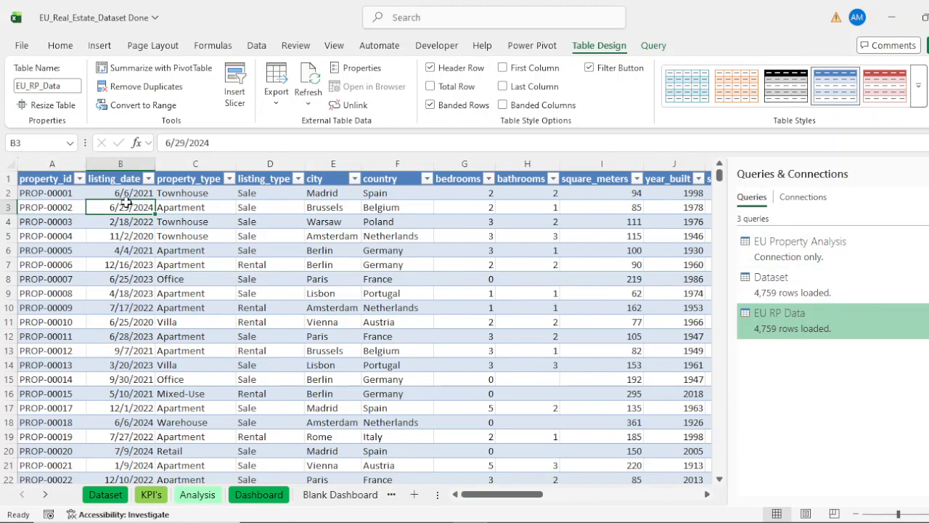
pyautogui.moveTo(498, 500)
pyautogui.mouseDown()
pyautogui.moveTo(679, 508)
pyautogui.moveTo(674, 500)
pyautogui.moveTo(500, 501)
pyautogui.mouseUp()
pyautogui.click(99, 46)
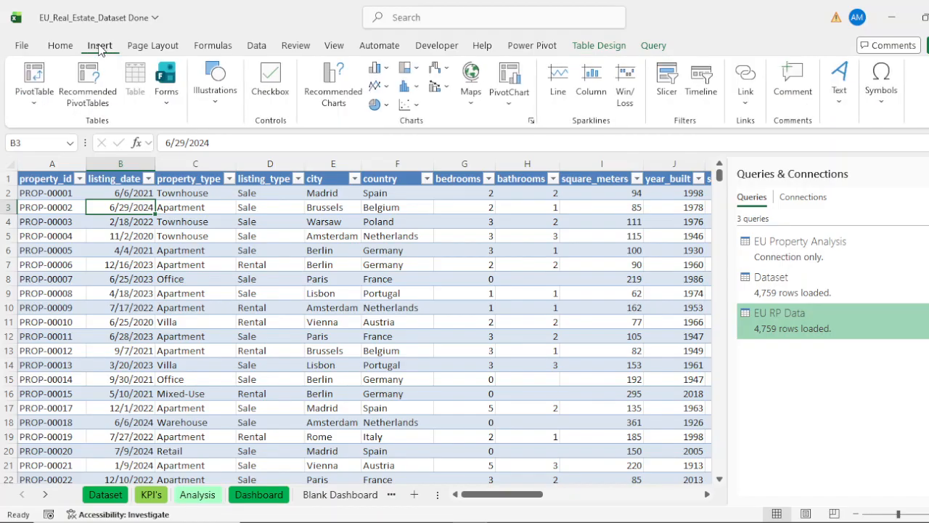
pyautogui.click(35, 80)
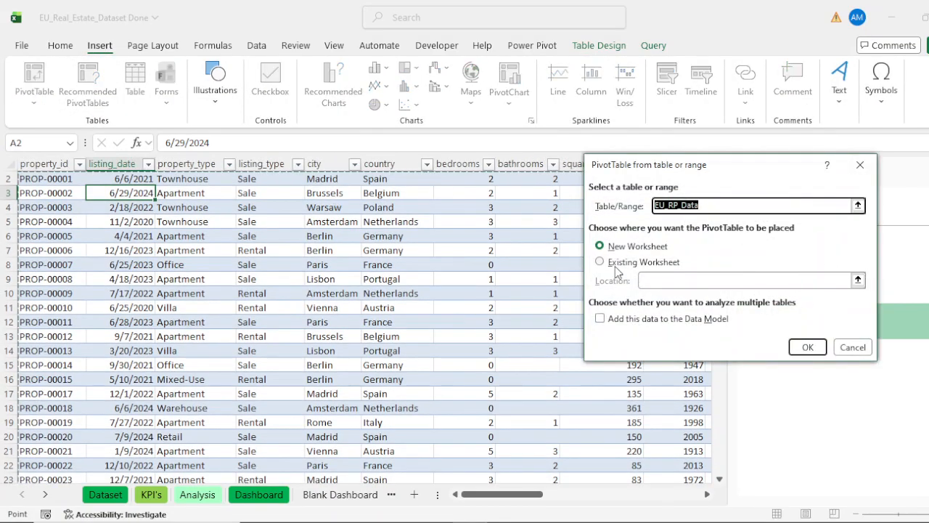
pyautogui.click(811, 348)
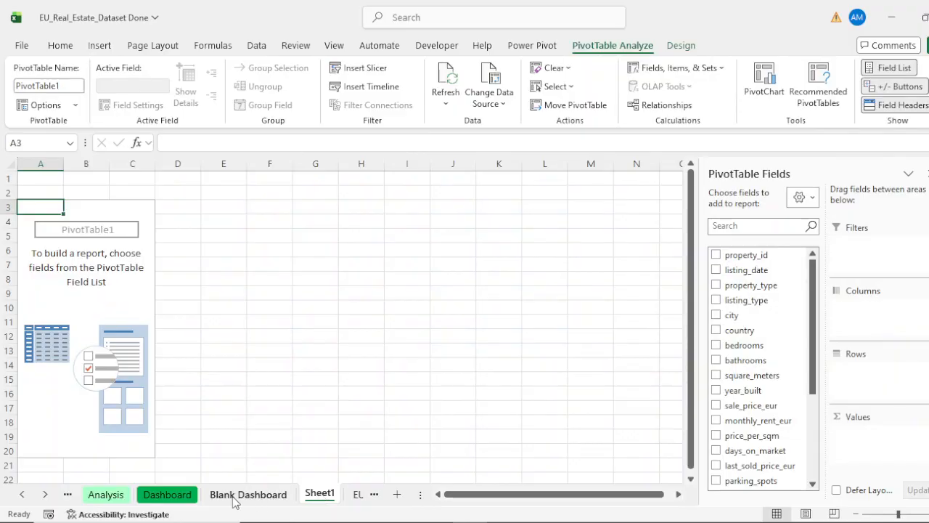
# Rename the new PivotTable worksheet as KPIs.
pyautogui.doubleClick(320, 494)
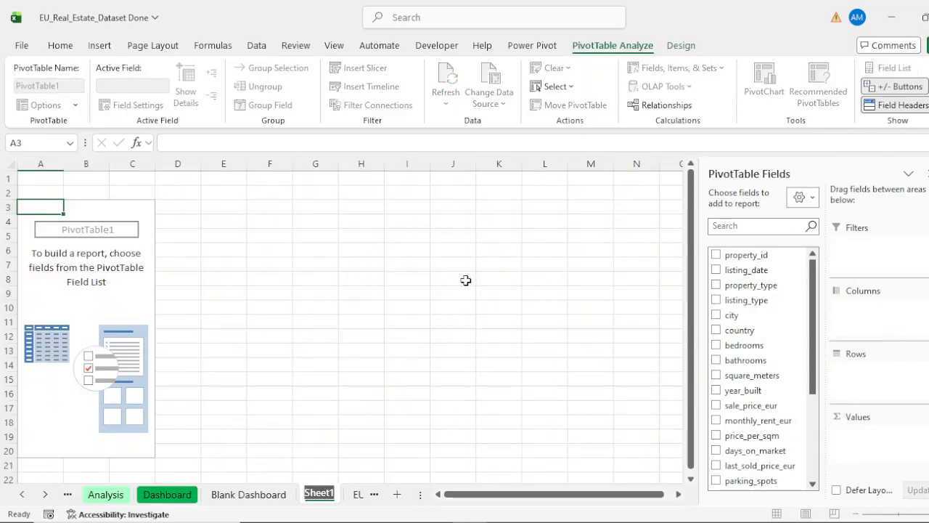
pyautogui.write("KPI's")
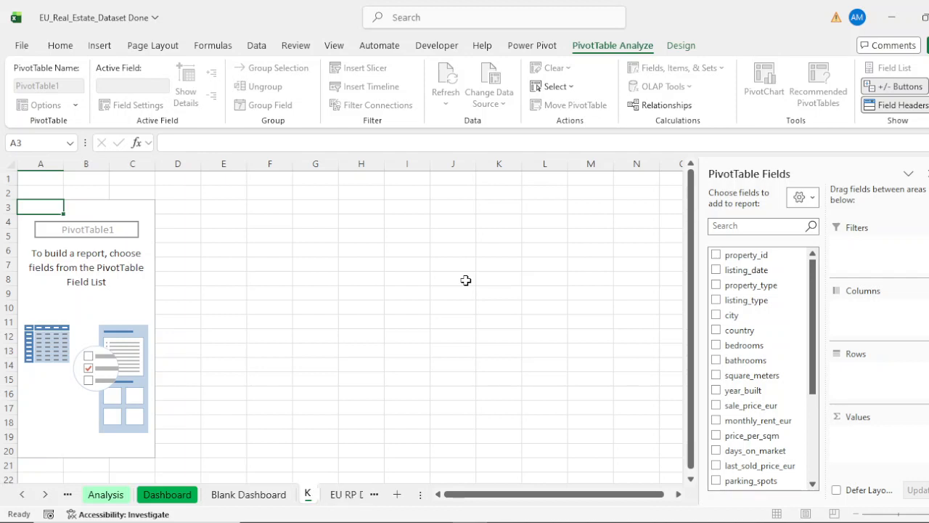
pyautogui.press('Return')
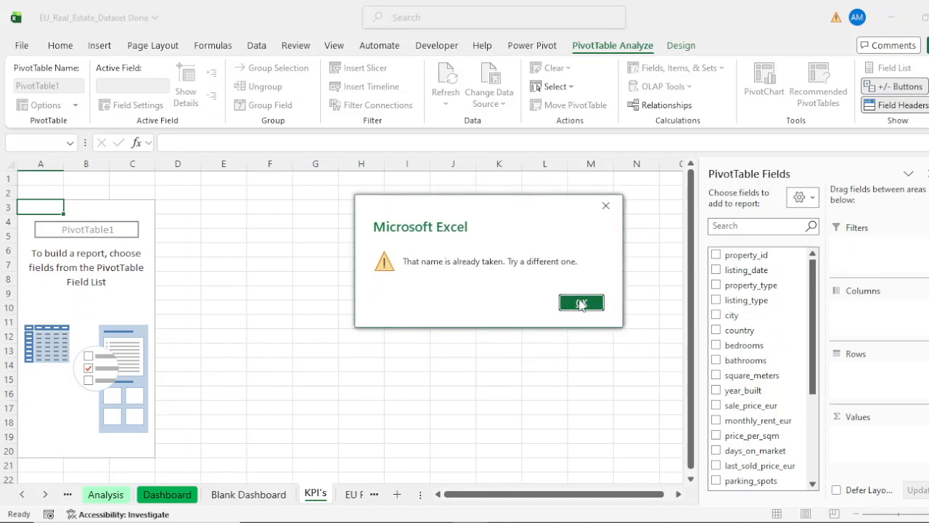
pyautogui.click(579, 303)
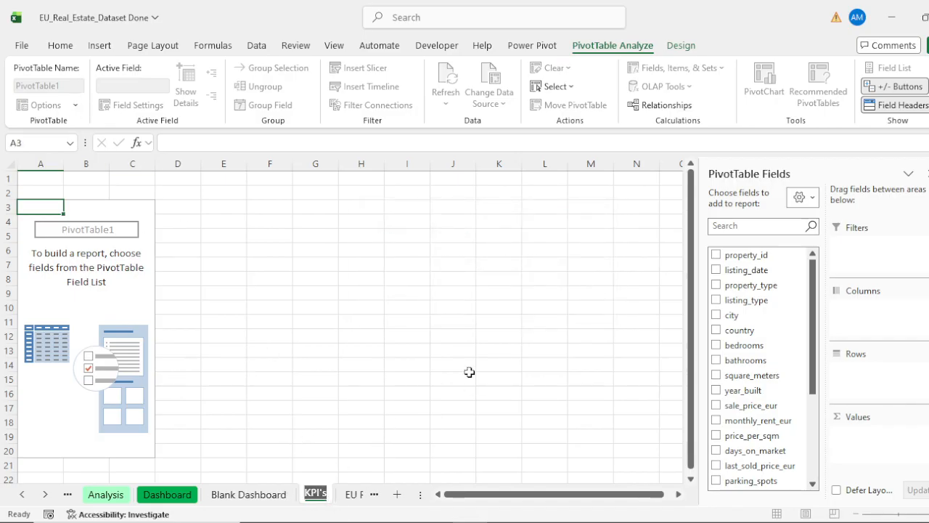
pyautogui.press('Escape')
pyautogui.press('BackSpace')
pyautogui.press('Return')
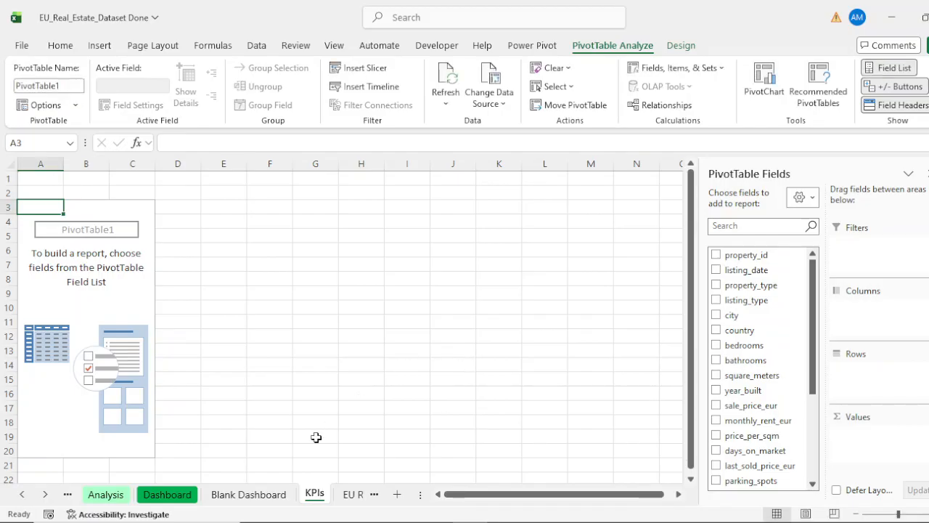
# Add property_id to the PivotTable's values as a count and rename its header Total Properties.
pyautogui.click(67, 86)
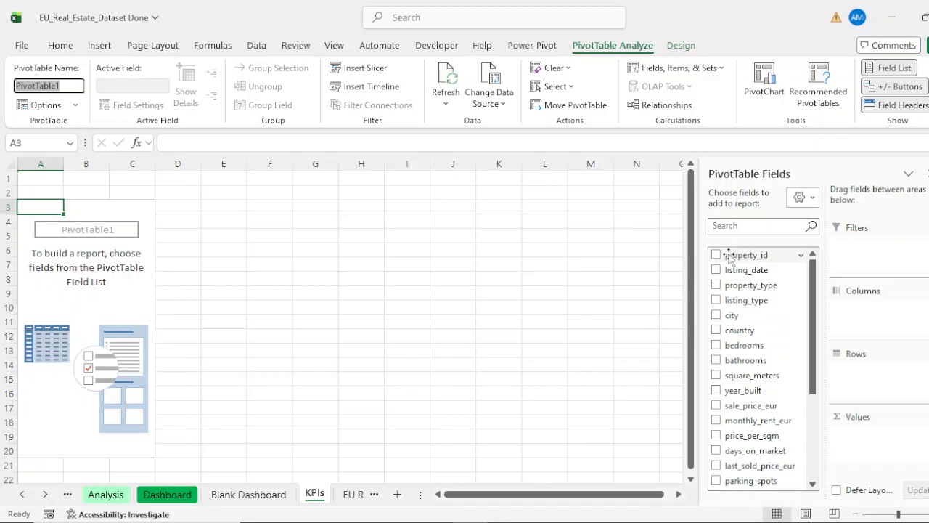
pyautogui.moveTo(730, 256); pyautogui.dragTo(880, 453)
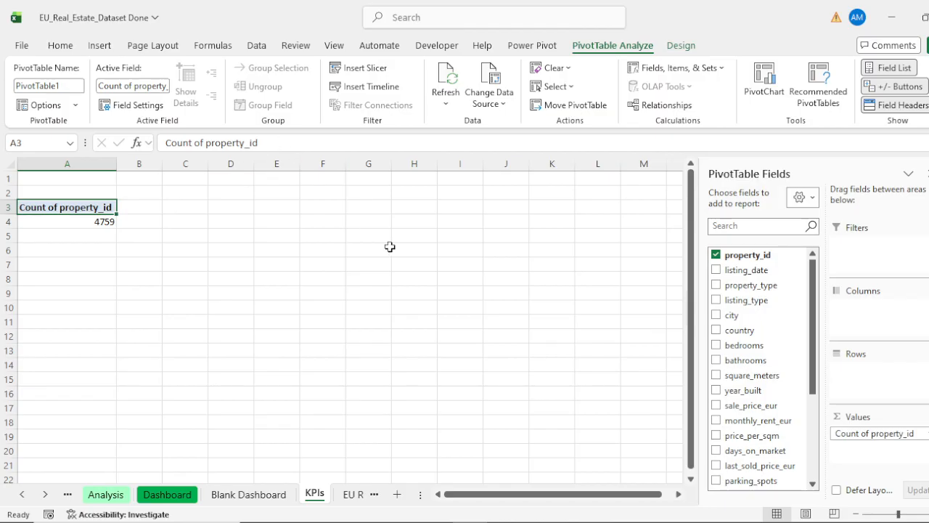
pyautogui.write('Total')
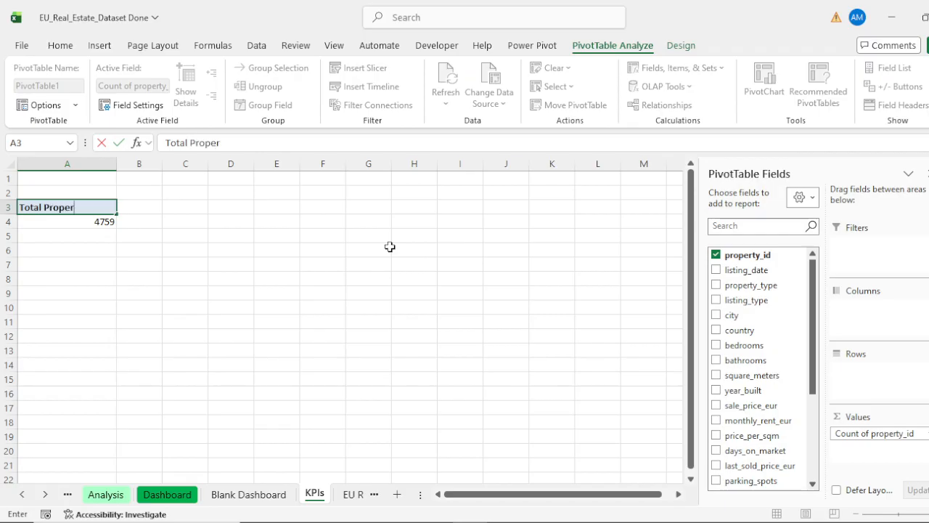
pyautogui.press('Return')
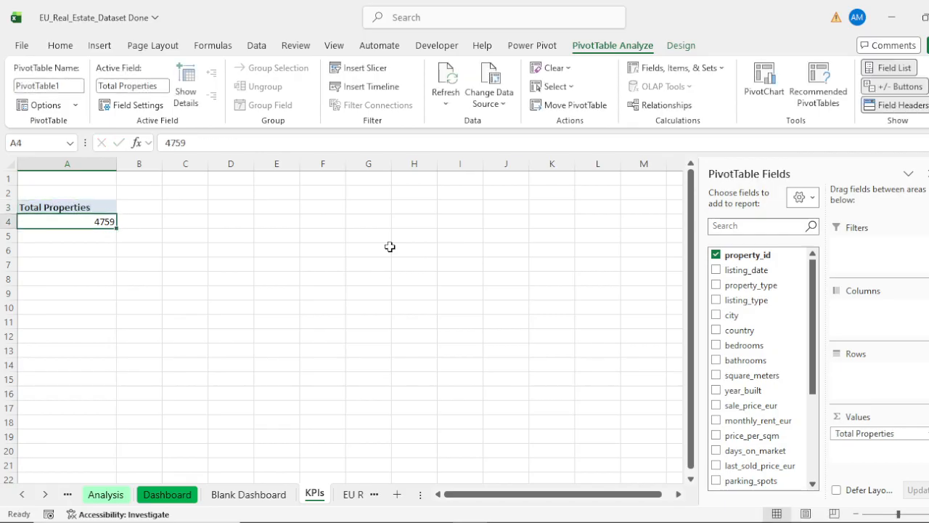
# Copy the Total Properties PivotTable to cell C3 and autofit columns A and C.
pyautogui.moveTo(77, 207); pyautogui.dragTo(98, 220)
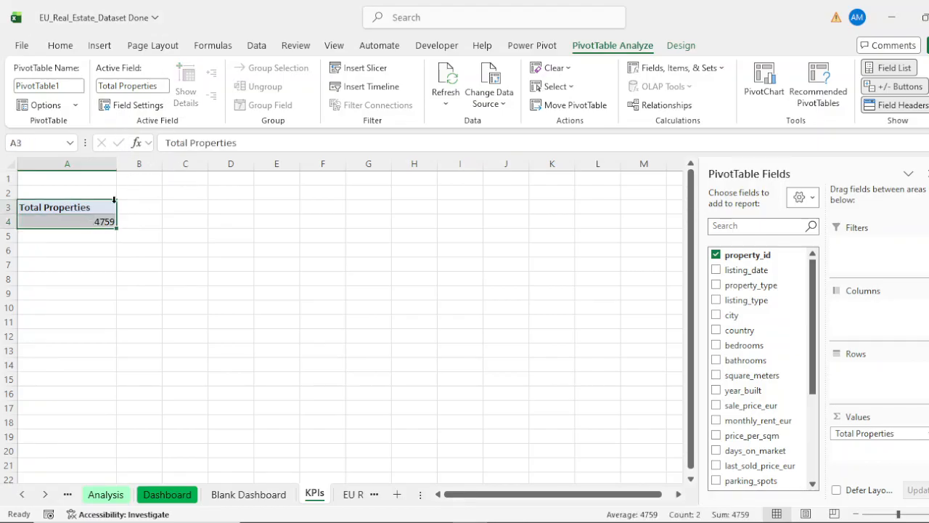
pyautogui.doubleClick(114, 168)
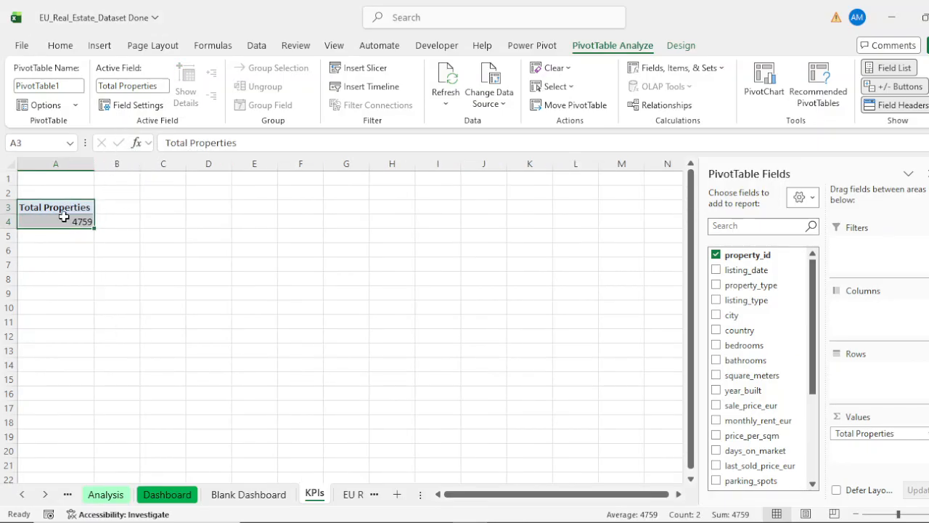
pyautogui.hotkey('ctrl', 'c')
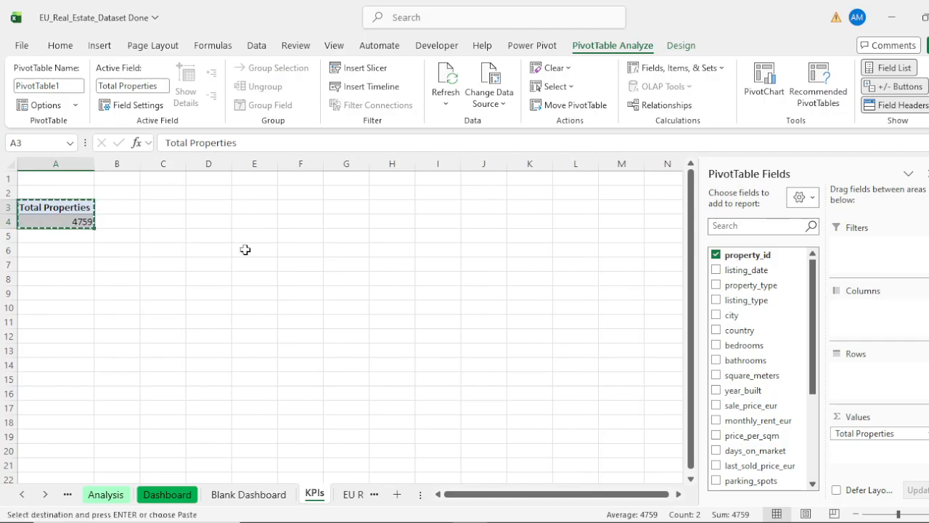
pyautogui.click(182, 208)
pyautogui.click(212, 205)
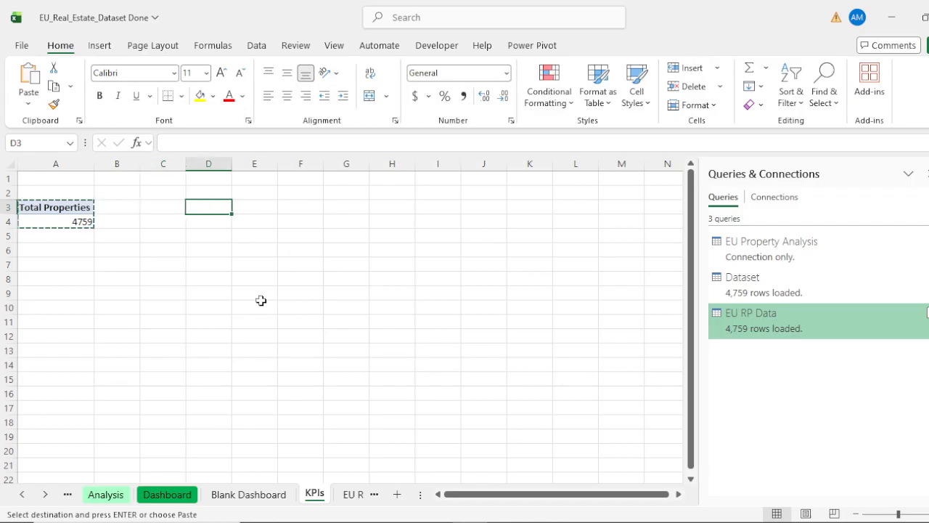
pyautogui.press('Left')
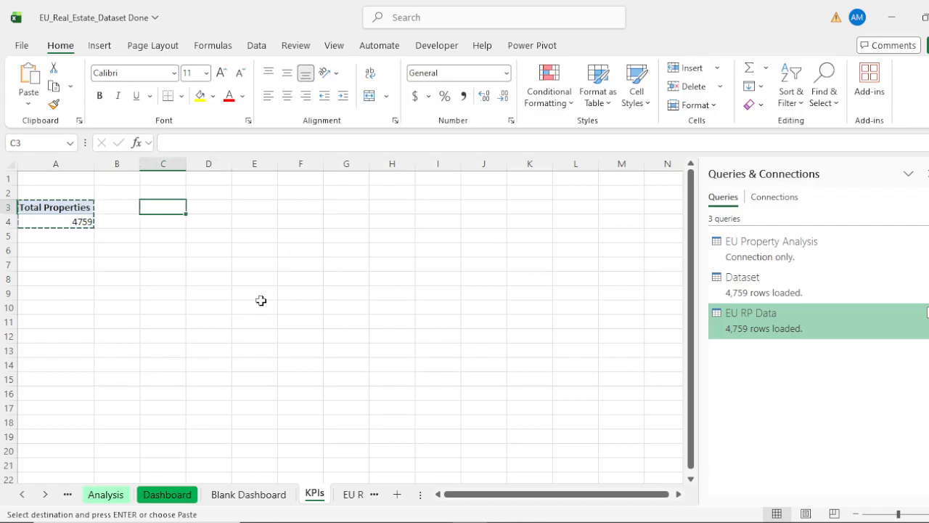
pyautogui.hotkey('ctrl', 'v')
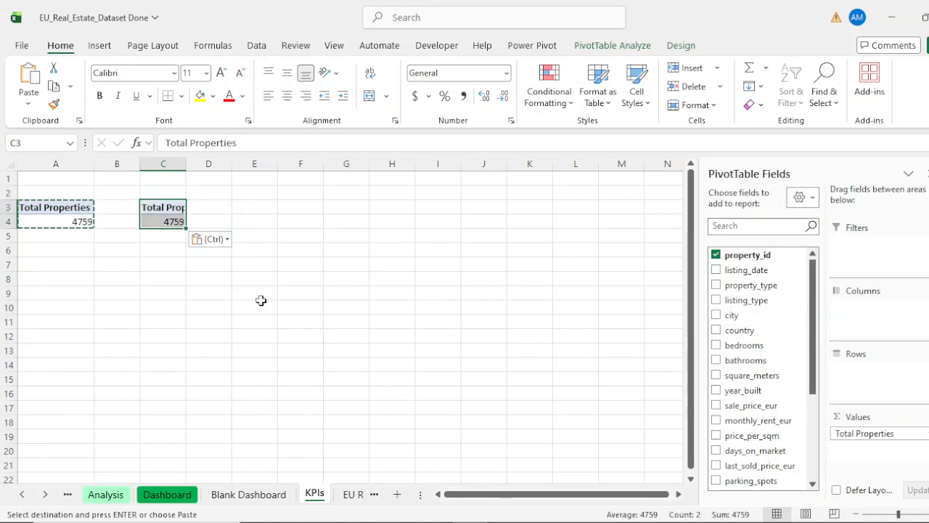
pyautogui.doubleClick(186, 164)
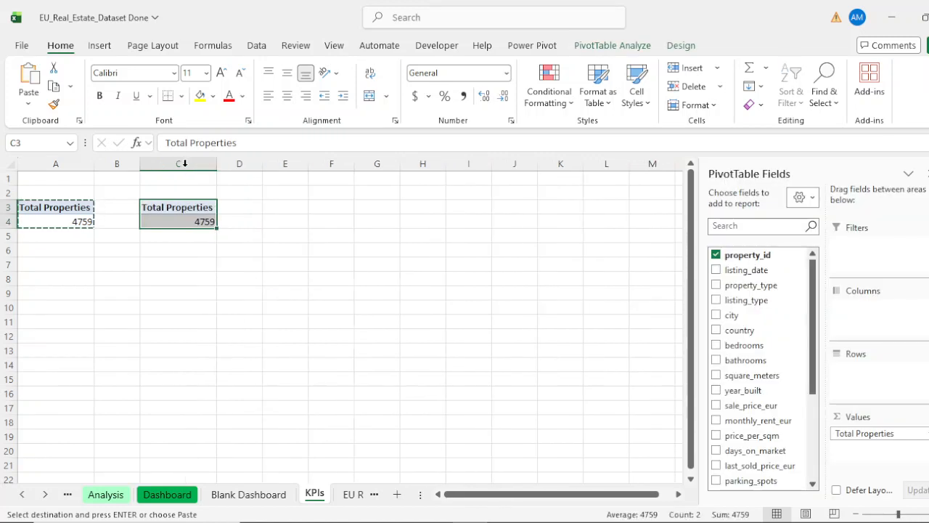
# Replace Total Properties with the sum of square_meters as the value field of the PivotTable at C3.
pyautogui.click(199, 212)
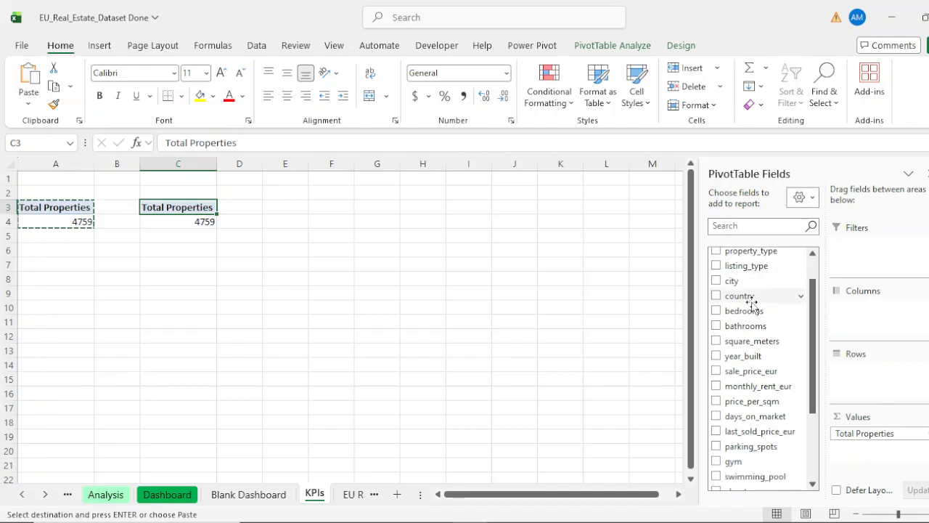
pyautogui.scroll(-1, 753, 307)
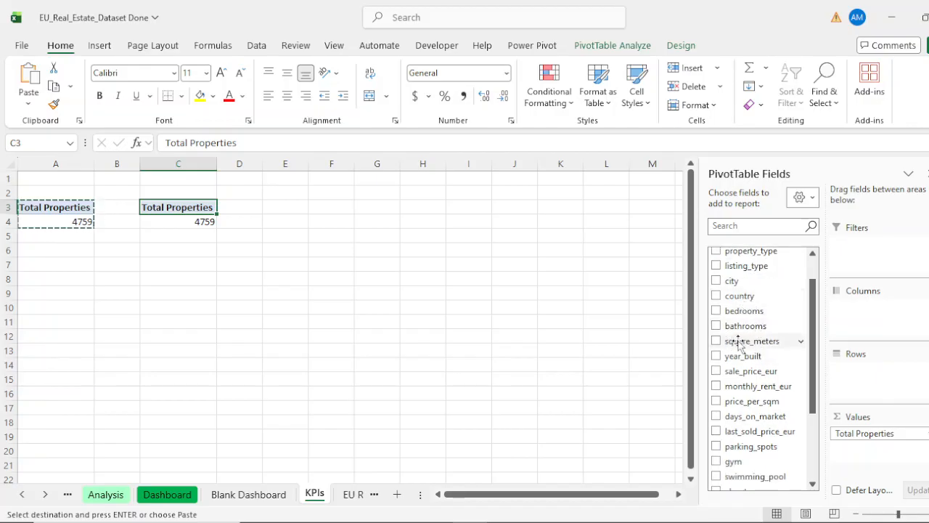
pyautogui.moveTo(740, 344); pyautogui.dragTo(876, 468)
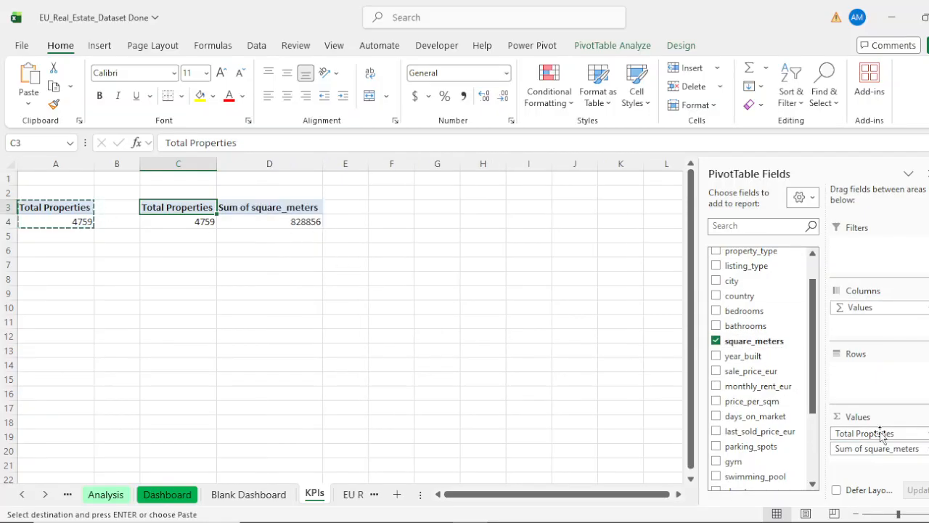
pyautogui.moveTo(880, 435); pyautogui.dragTo(614, 379)
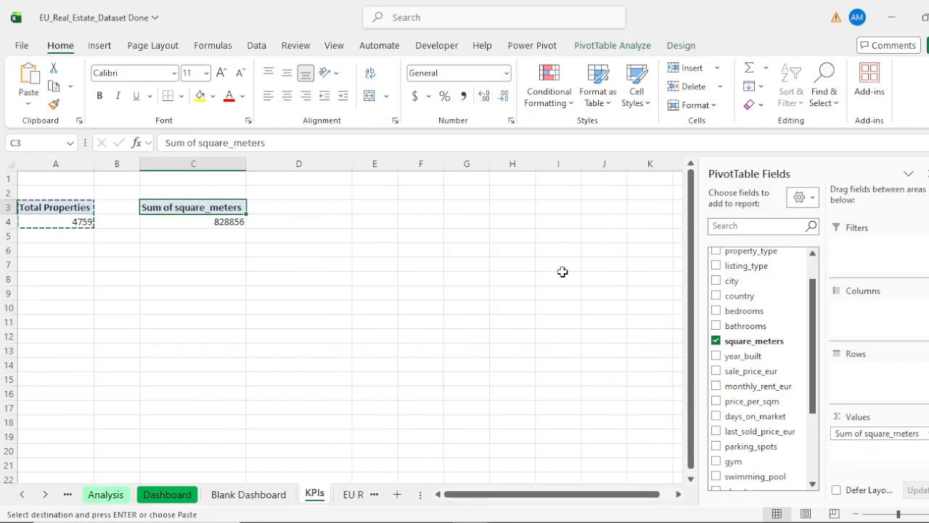
# Rename the square_meters sum header in C3 as Total SQM and autofit column C.
pyautogui.write('Tota')
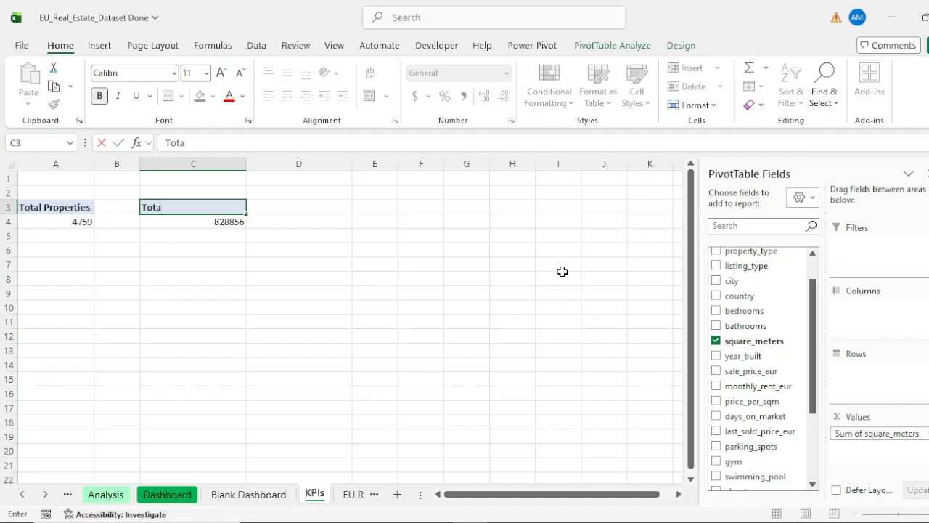
pyautogui.write('l SQM')
pyautogui.press('Return')
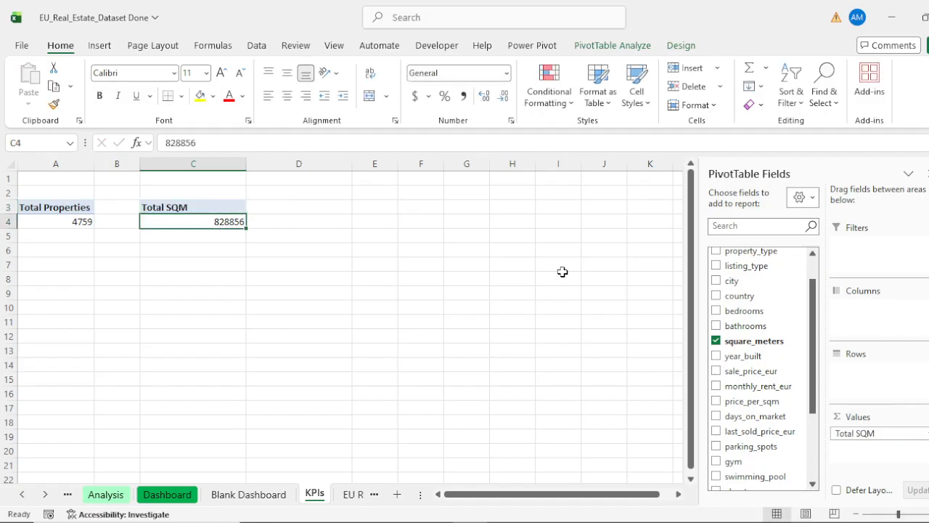
pyautogui.doubleClick(246, 164)
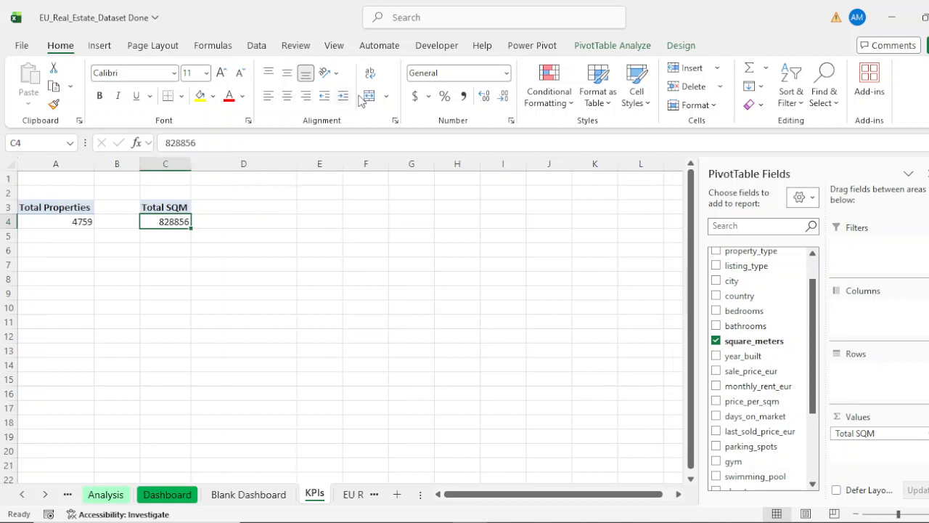
# Format the Total SQM value in C4 with a thousands separator and no decimal places.
pyautogui.click(465, 96)
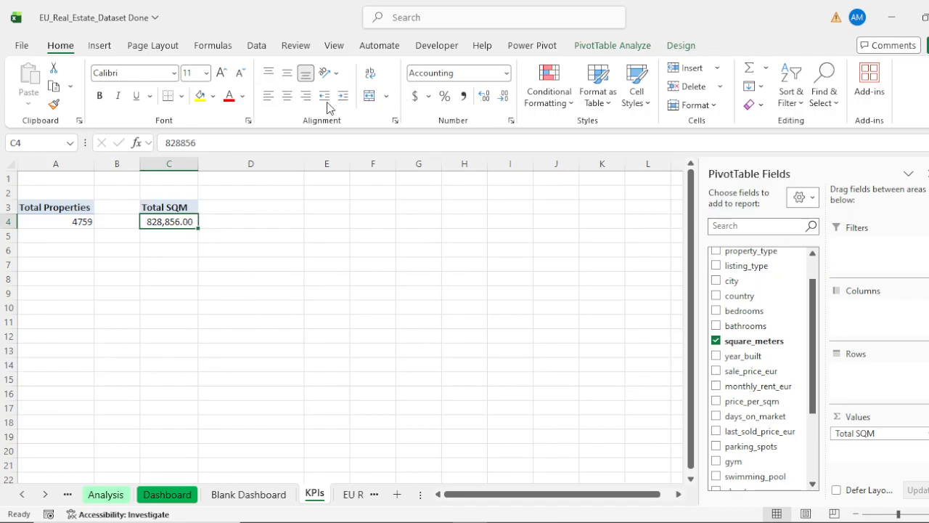
pyautogui.click(504, 100)
pyautogui.click(504, 100)
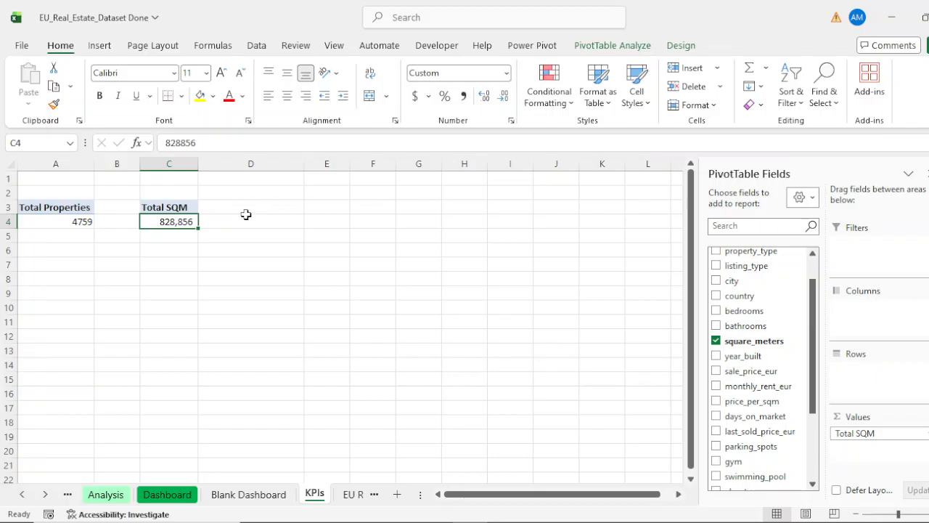
# Copy the Total Properties PivotTable to cell E3 and narrow column D.
pyautogui.moveTo(66, 207); pyautogui.dragTo(65, 220)
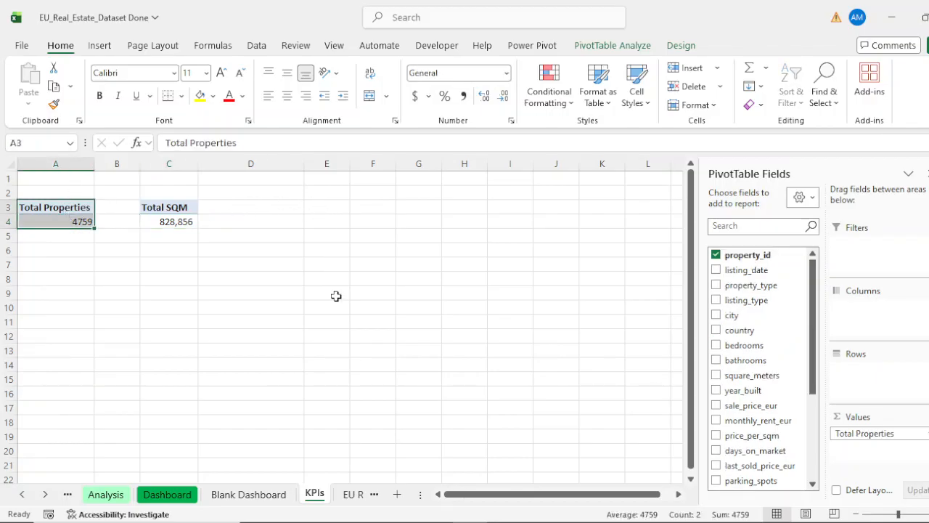
pyautogui.hotkey('ctrl', 'c')
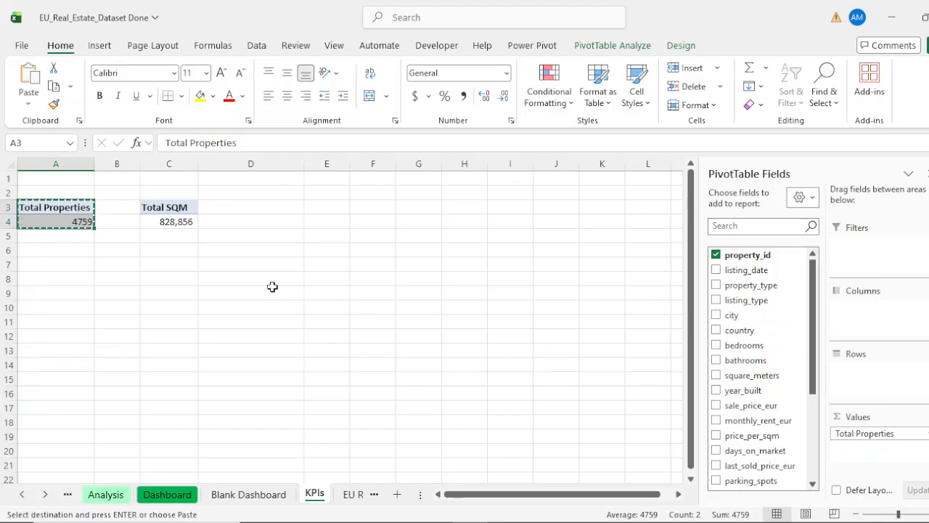
pyautogui.click(327, 209)
pyautogui.press('Return')
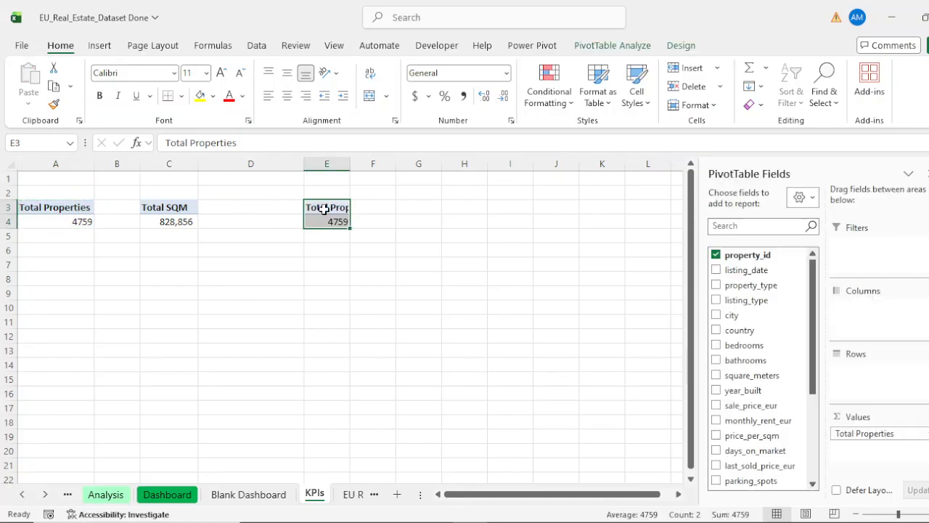
pyautogui.moveTo(304, 164); pyautogui.dragTo(262, 172)
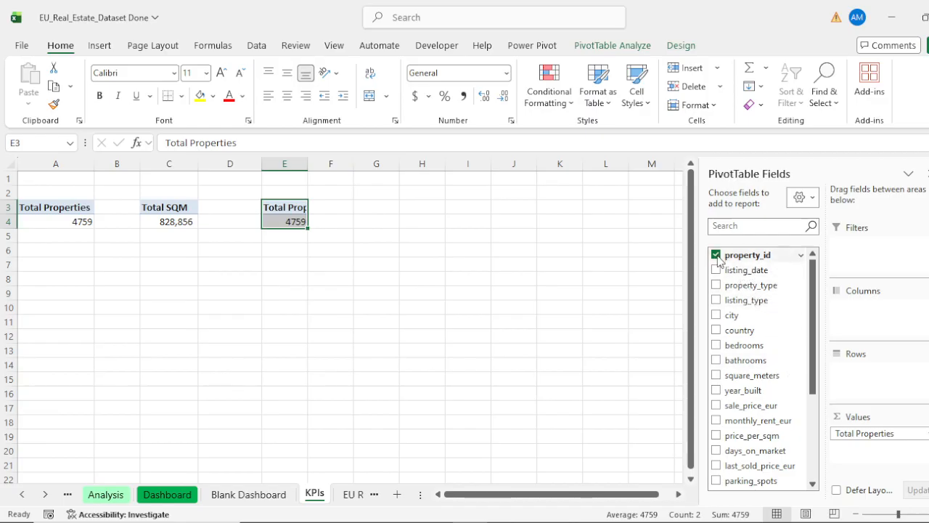
# Replace Total Properties with the sum of sale_price_eur as the value field of the PivotTable at E3.
pyautogui.scroll(-2, 737, 323)
pyautogui.scroll(2, 736, 322)
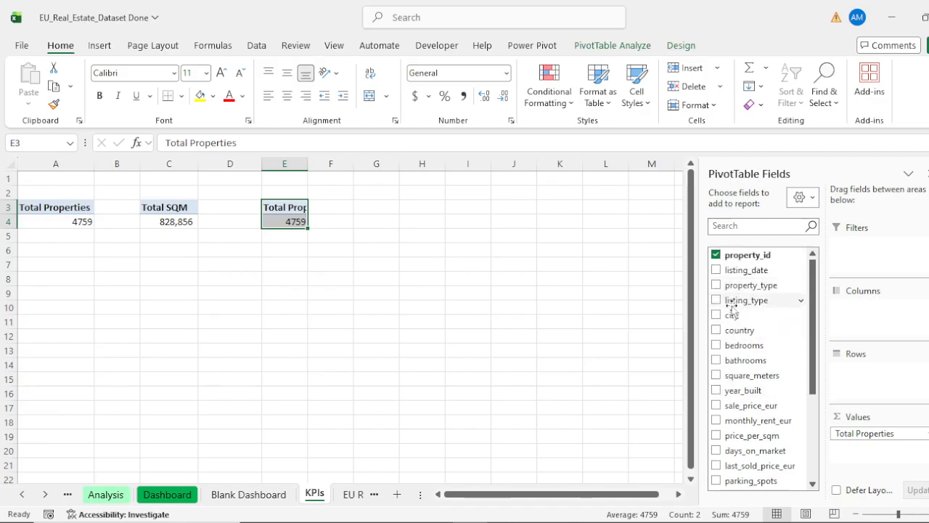
pyautogui.scroll(-4, 730, 359)
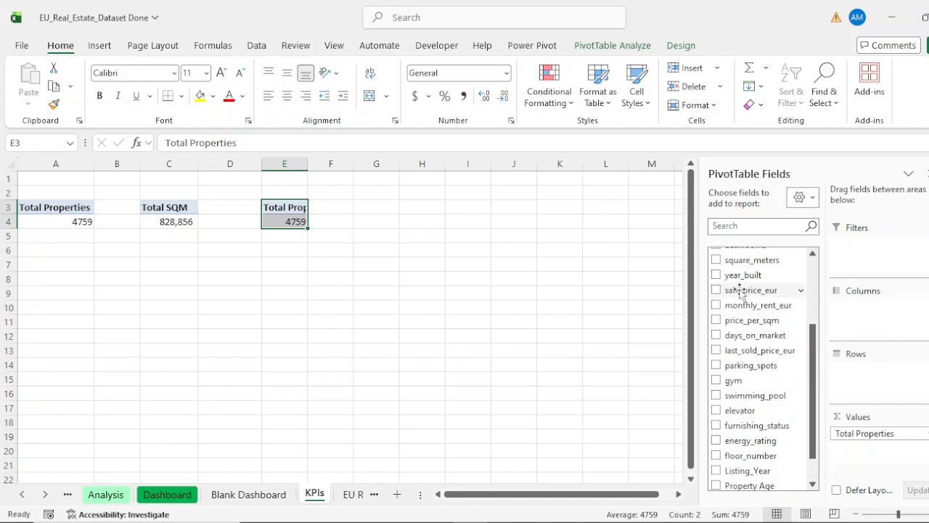
pyautogui.scroll(1, 731, 290)
pyautogui.scroll(1, 732, 306)
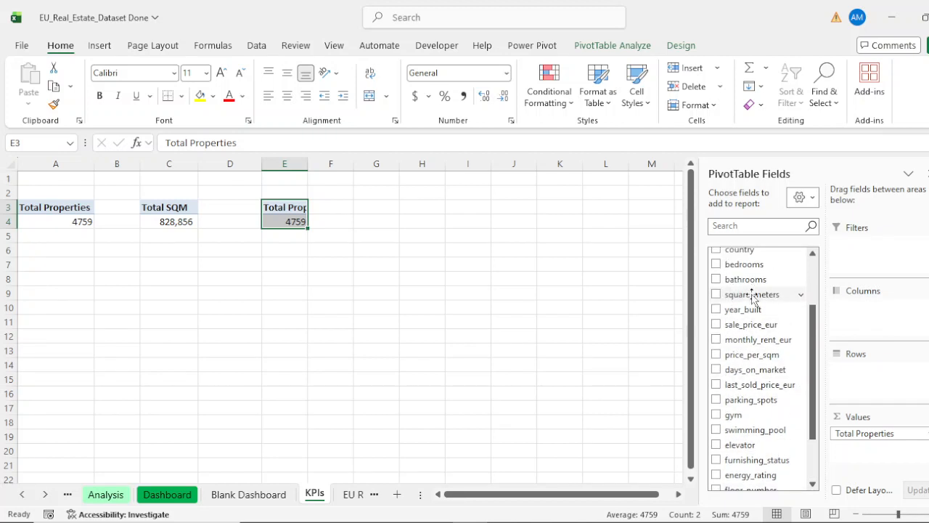
pyautogui.scroll(2, 732, 309)
pyautogui.scroll(-2, 730, 301)
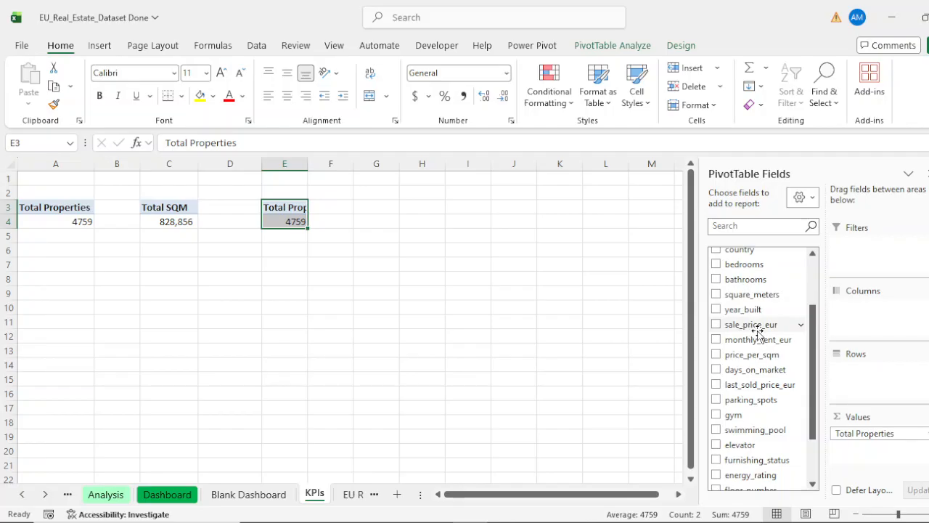
pyautogui.moveTo(751, 328); pyautogui.dragTo(520, 366)
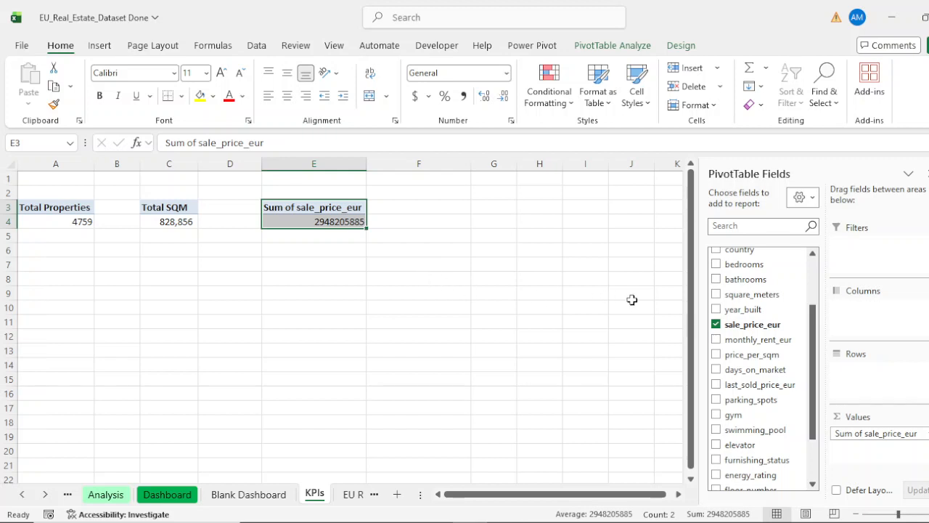
# Rename the sale_price_eur sum header in E3 as Total Value and autofit column E.
pyautogui.write('Total Value')
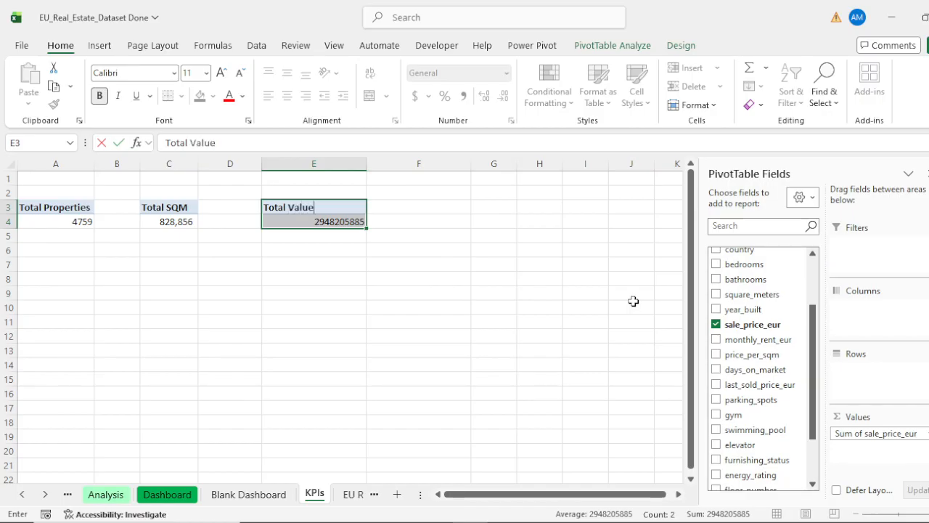
pyautogui.press('Return')
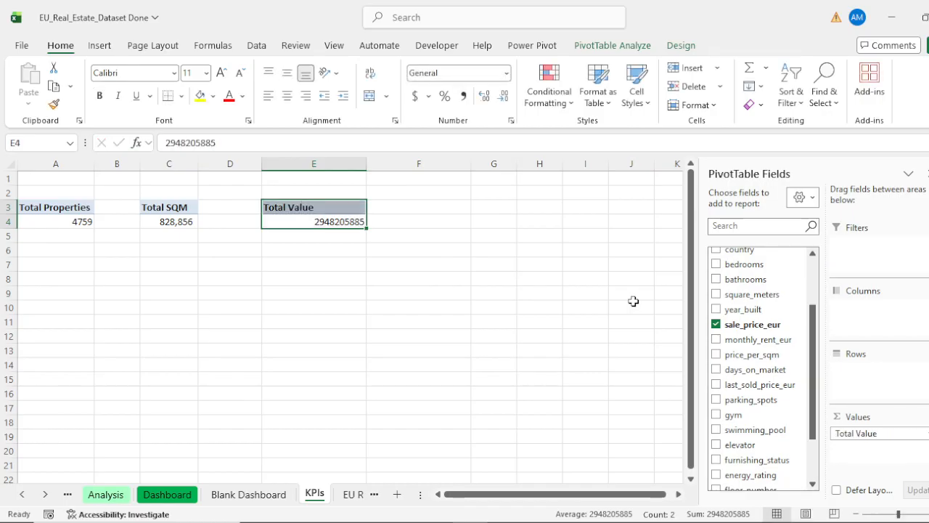
pyautogui.doubleClick(367, 164)
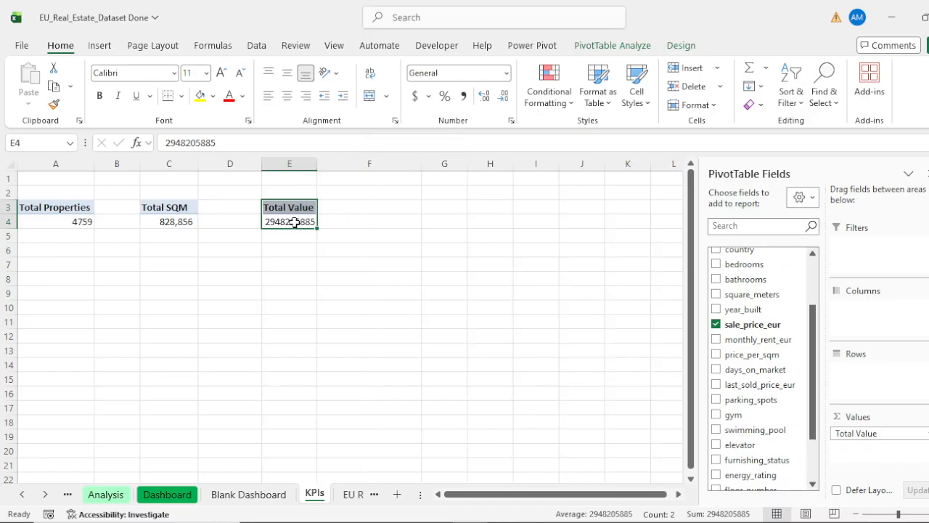
# Format the Total Value figure in E4 with a thousands separator and no decimal places.
pyautogui.click(294, 222)
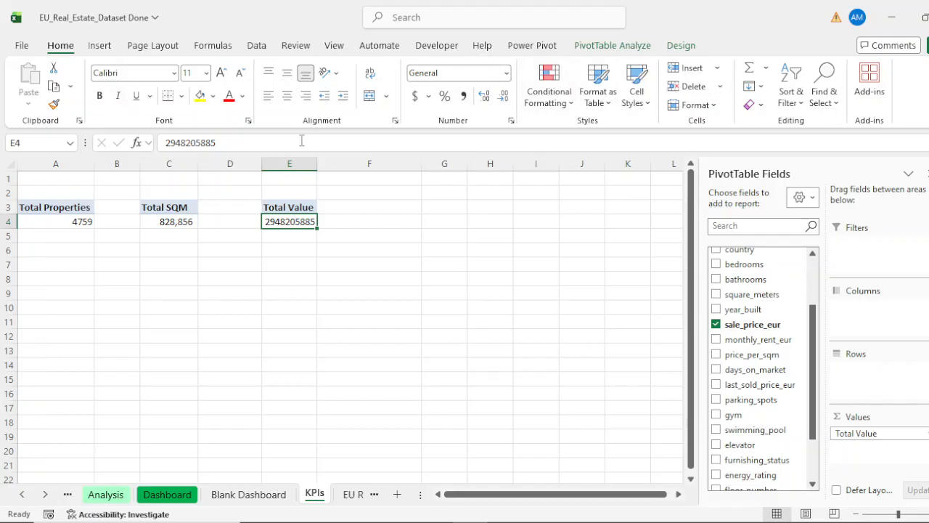
pyautogui.click(465, 98)
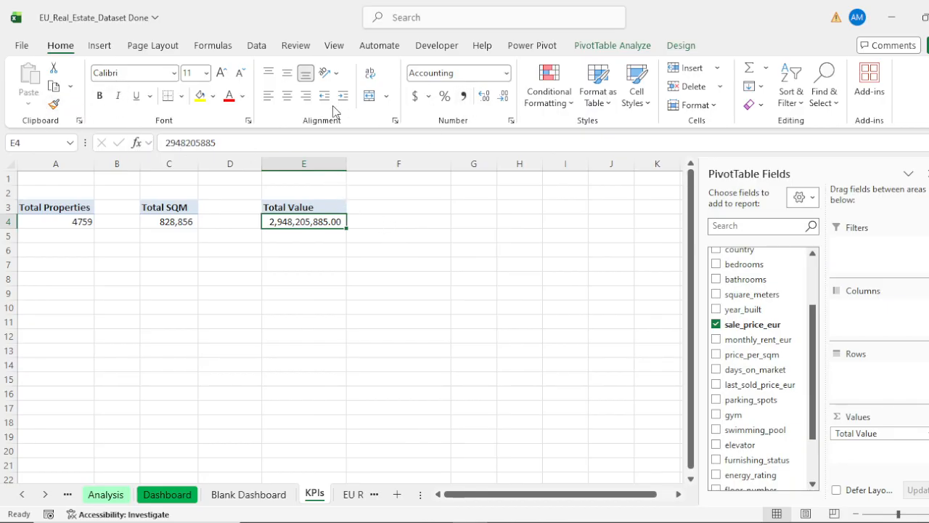
pyautogui.click(504, 97)
pyautogui.click(504, 97)
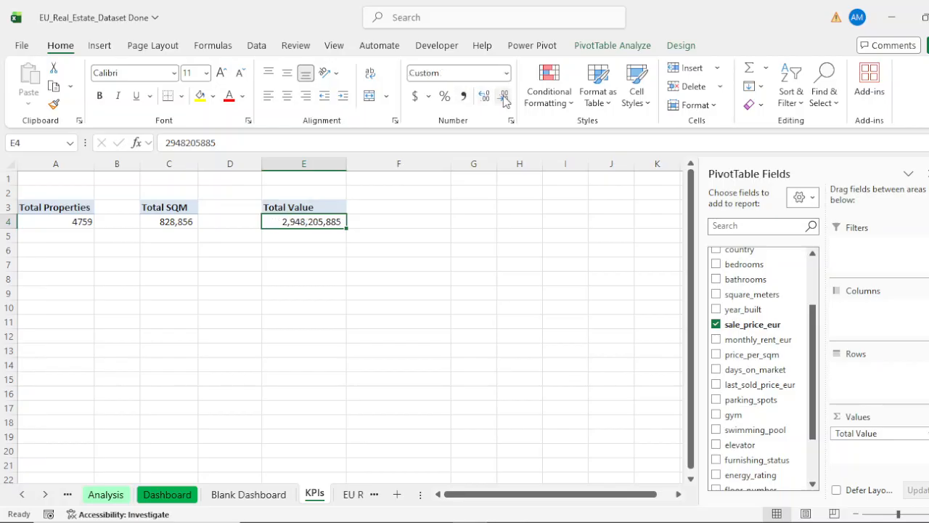
# Try a custom number format on E4 combining billions, millions and thousands: 0.00,,,"B", 0.00,,,"M", 0.00,,,"K".
pyautogui.rightClick(319, 227)
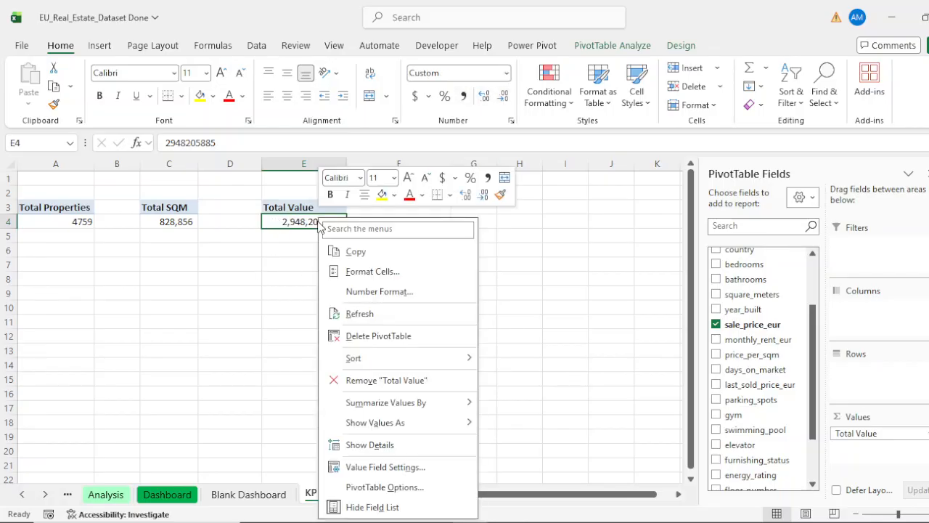
pyautogui.click(385, 293)
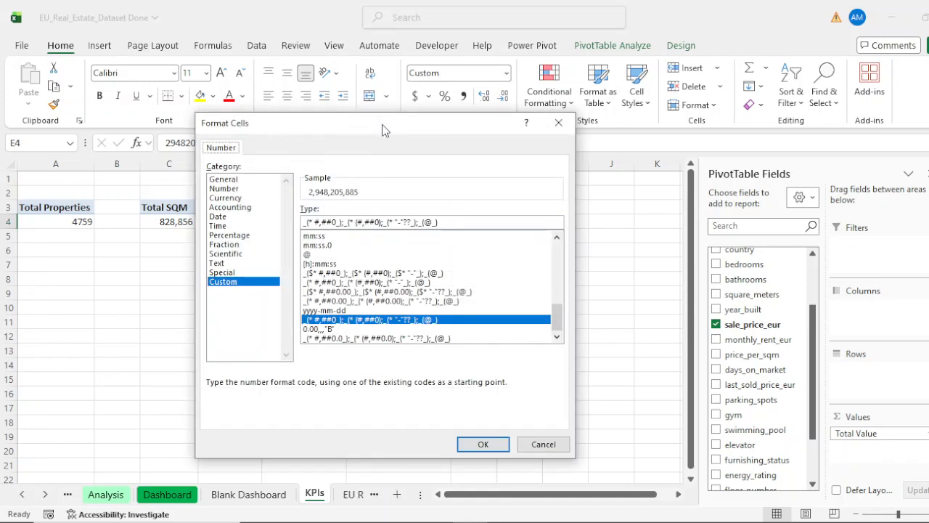
pyautogui.moveTo(381, 124); pyautogui.dragTo(658, 106)
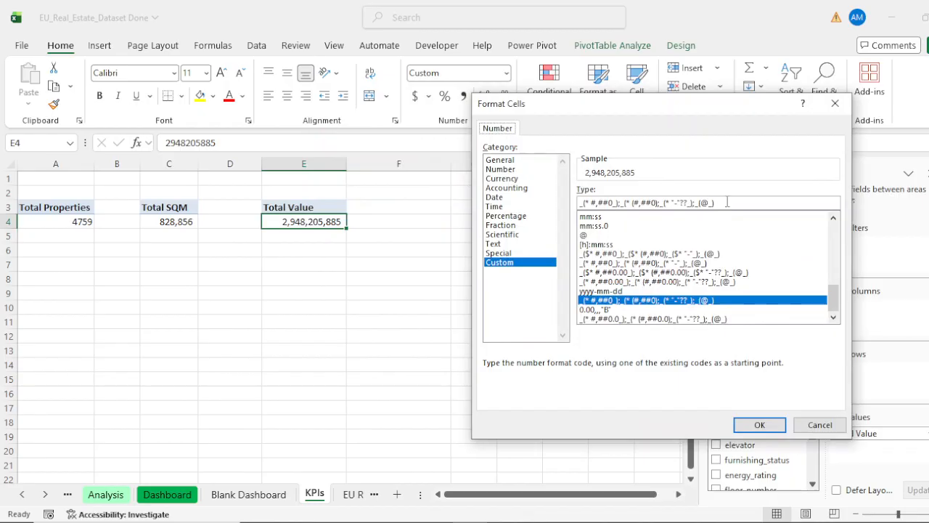
pyautogui.click(603, 310)
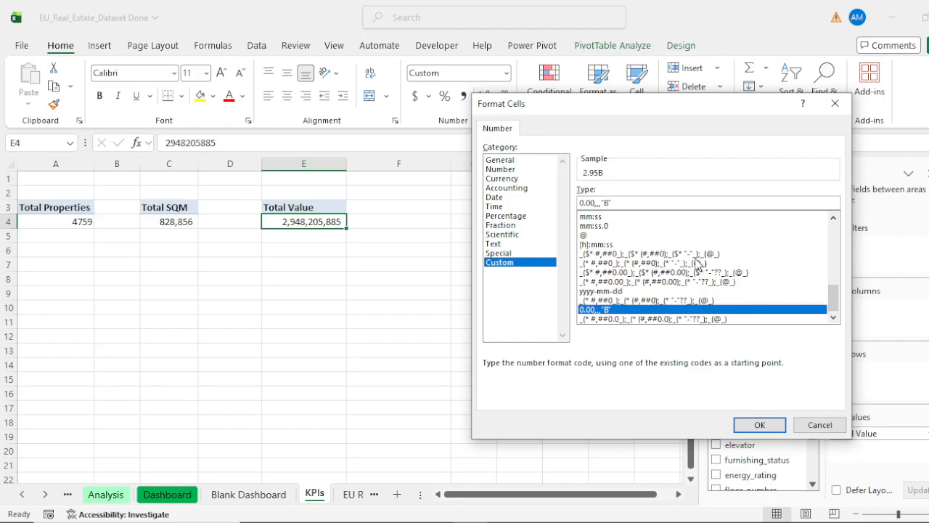
pyautogui.write(',')
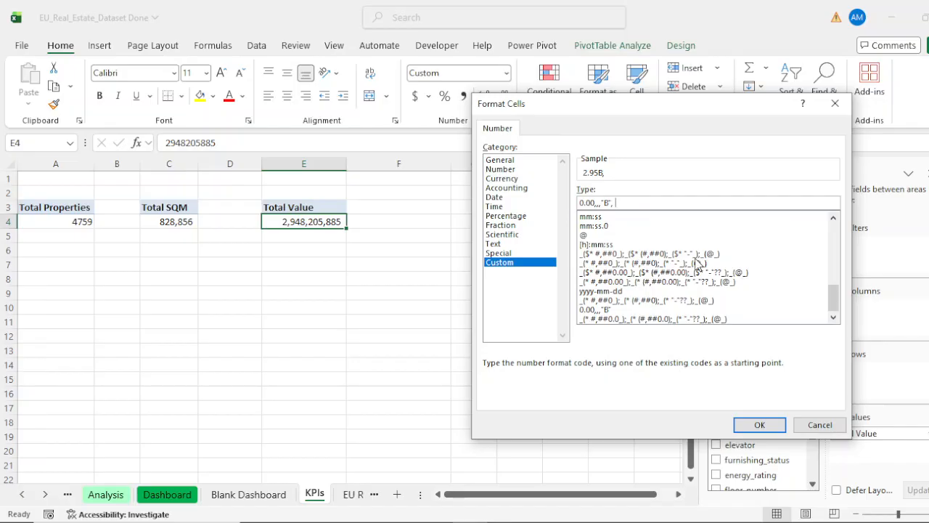
pyautogui.write('0.00')
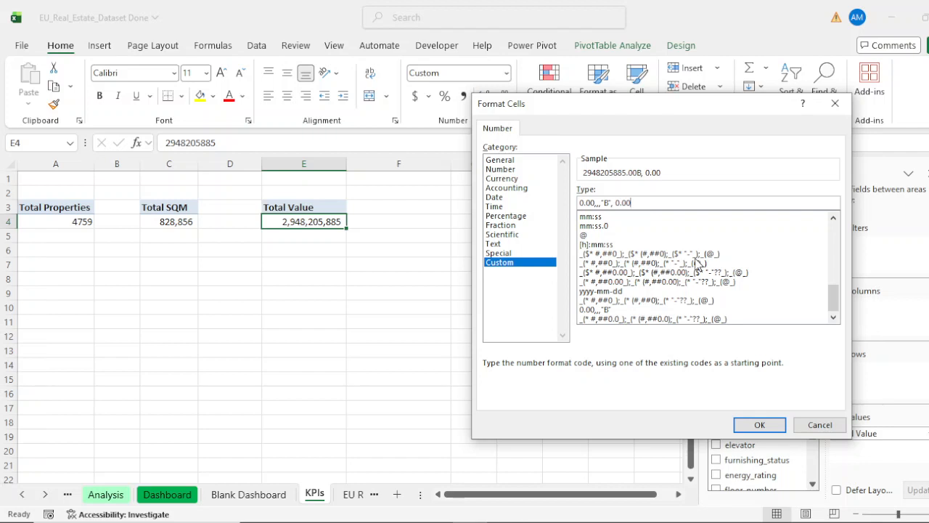
pyautogui.write(',,"M')
pyautogui.write(',,"M",')
pyautogui.write('0')
pyautogui.write('.00,')
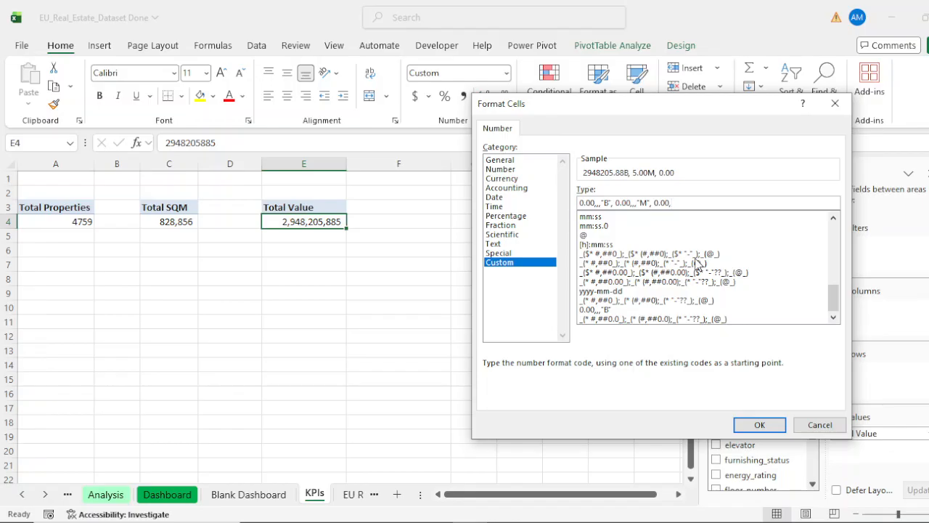
pyautogui.write(',,')
pyautogui.click(762, 425)
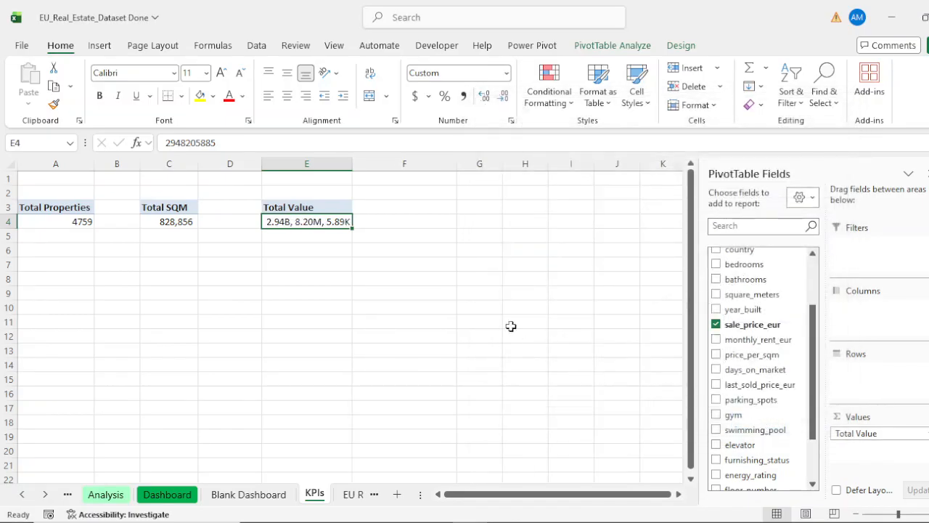
# Set the custom number format of the Total Value in E4 to 0.00,,,"B" and narrow columns E and F.
pyautogui.rightClick(297, 222)
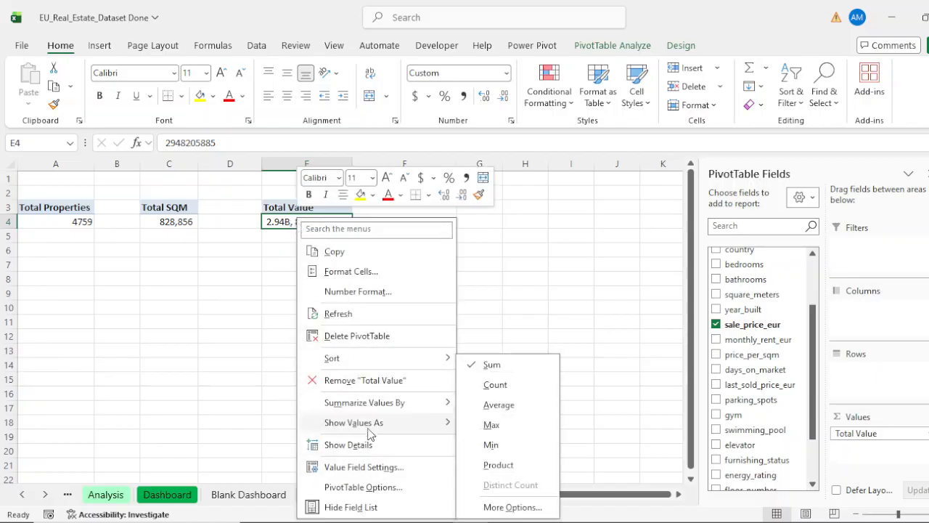
pyautogui.click(357, 271)
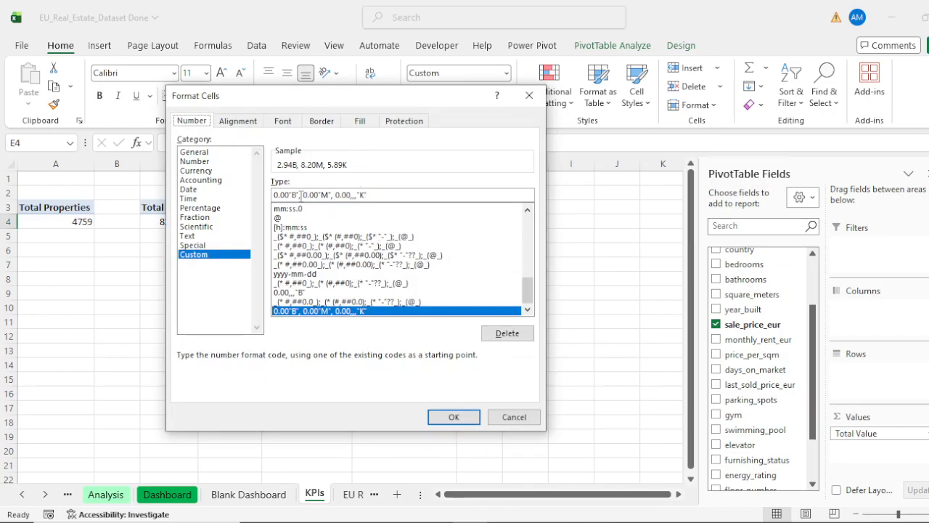
pyautogui.moveTo(299, 194)
pyautogui.mouseDown()
pyautogui.moveTo(392, 192)
pyautogui.moveTo(308, 197)
pyautogui.mouseUp()
pyautogui.click(385, 196)
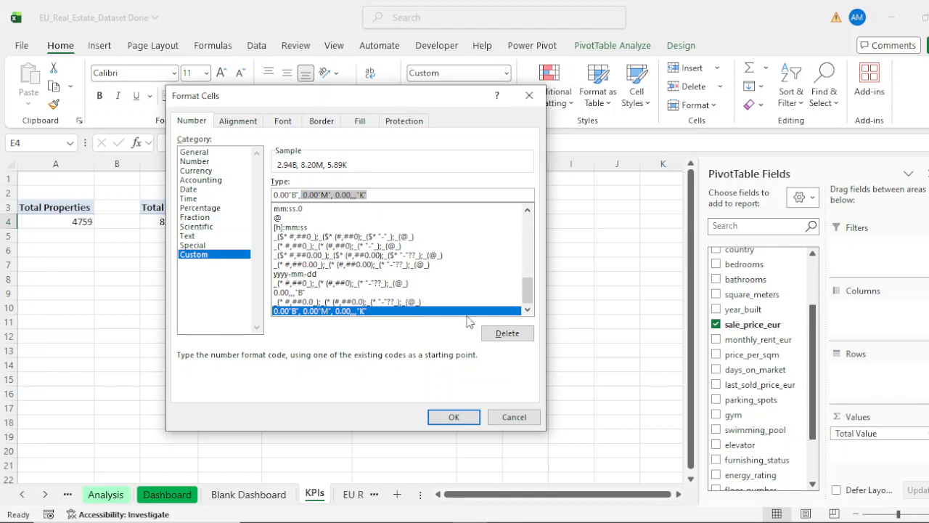
pyautogui.press('BackSpace')
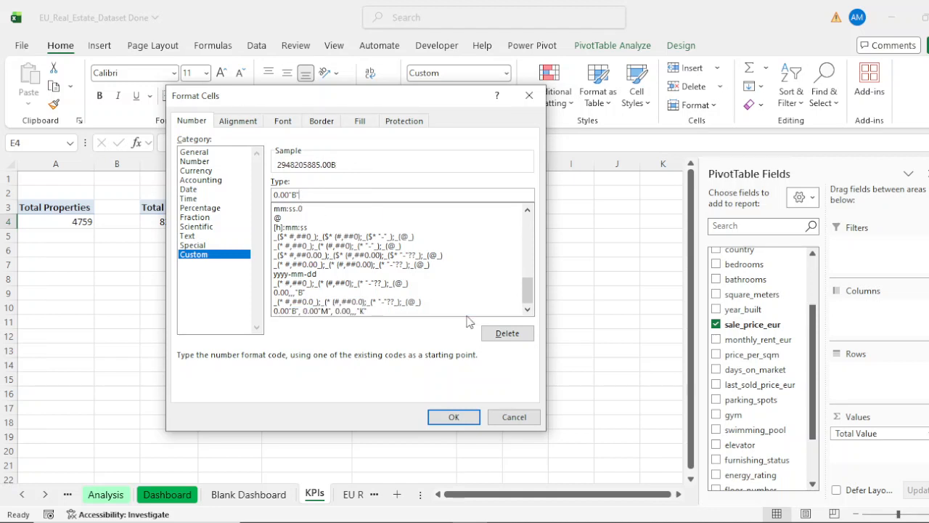
pyautogui.click(289, 194)
pyautogui.write(',,,')
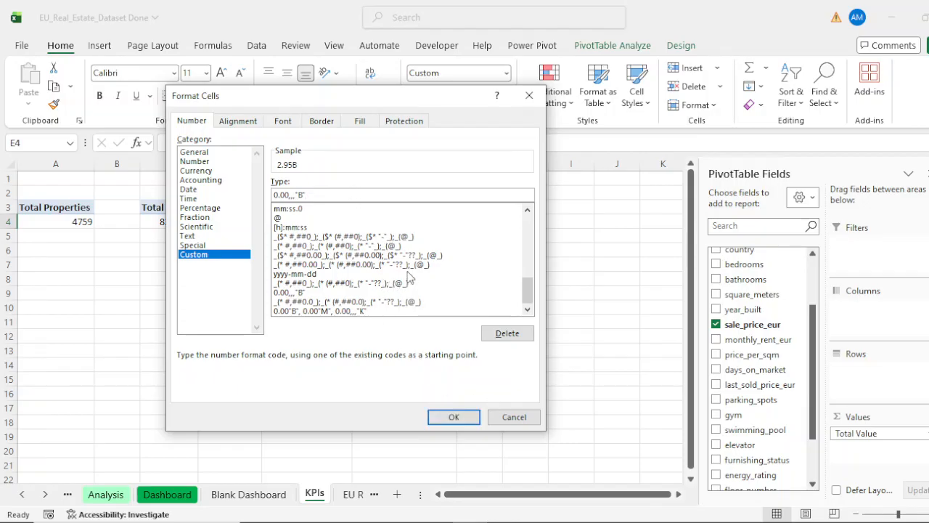
pyautogui.click(452, 419)
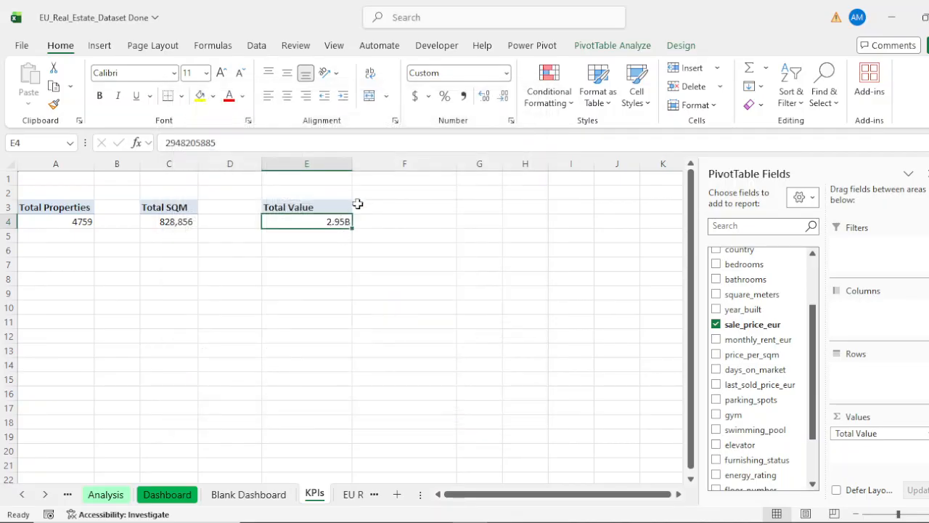
pyautogui.moveTo(353, 163); pyautogui.dragTo(318, 164)
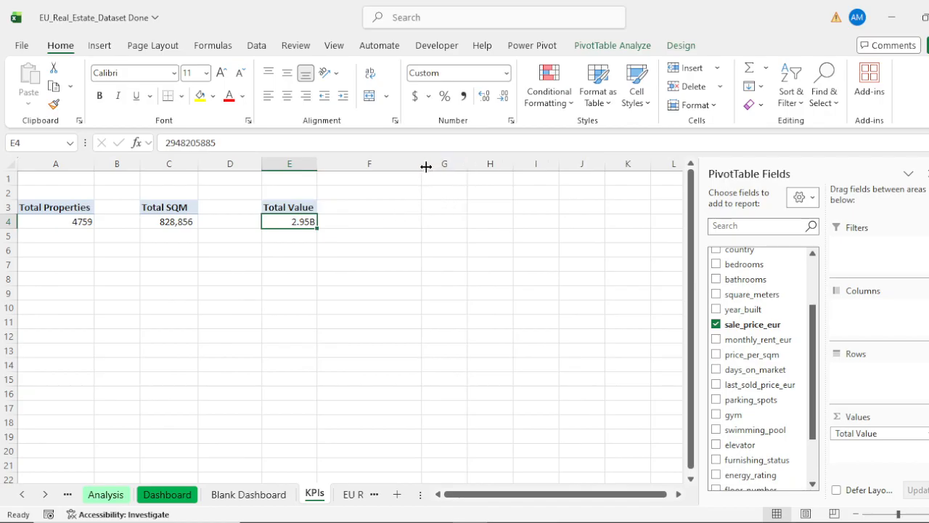
pyautogui.moveTo(426, 166); pyautogui.dragTo(373, 171)
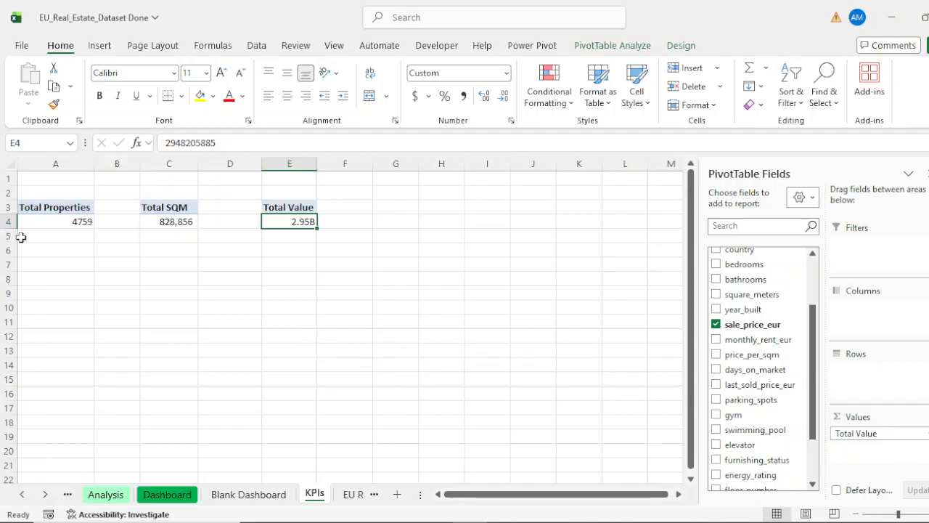
# Copy the Total Properties PivotTable to cell G3 and widen column G slightly.
pyautogui.moveTo(48, 207); pyautogui.dragTo(68, 220)
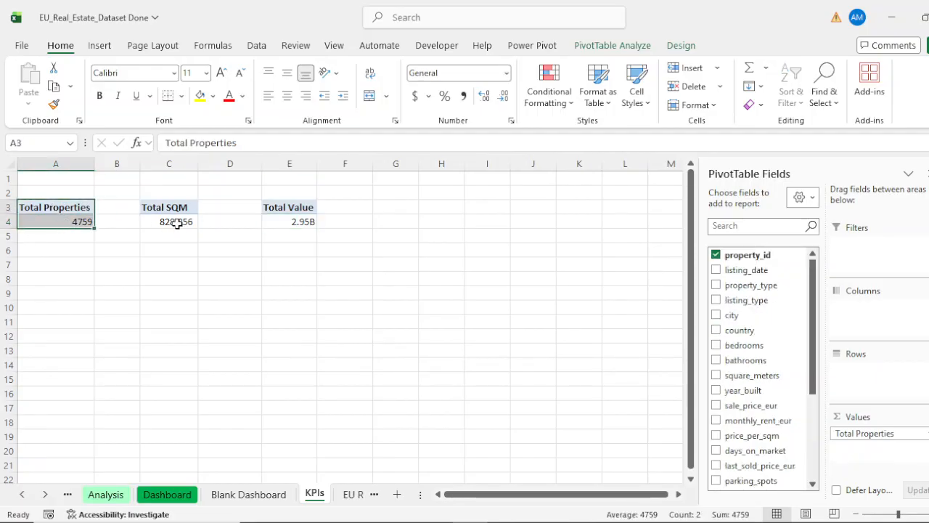
pyautogui.hotkey('ctrl', 'c')
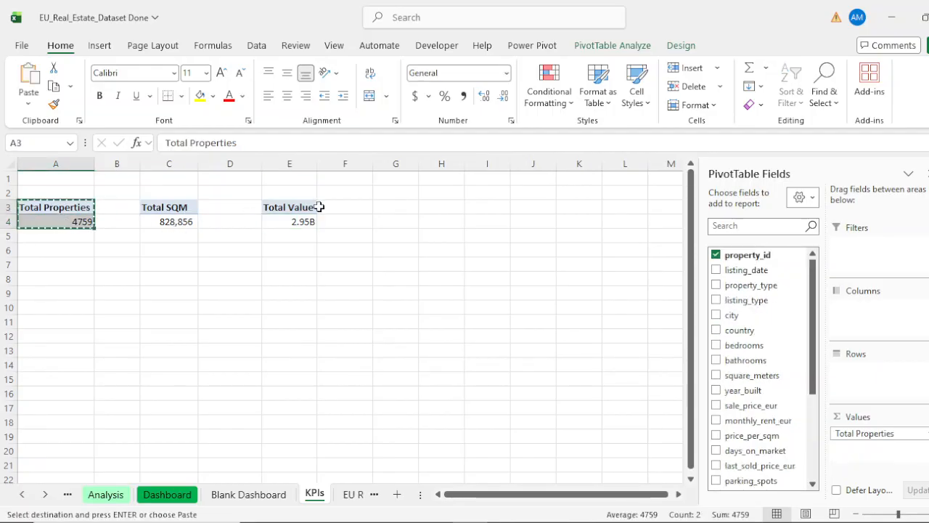
pyautogui.click(388, 208)
pyautogui.press('Return')
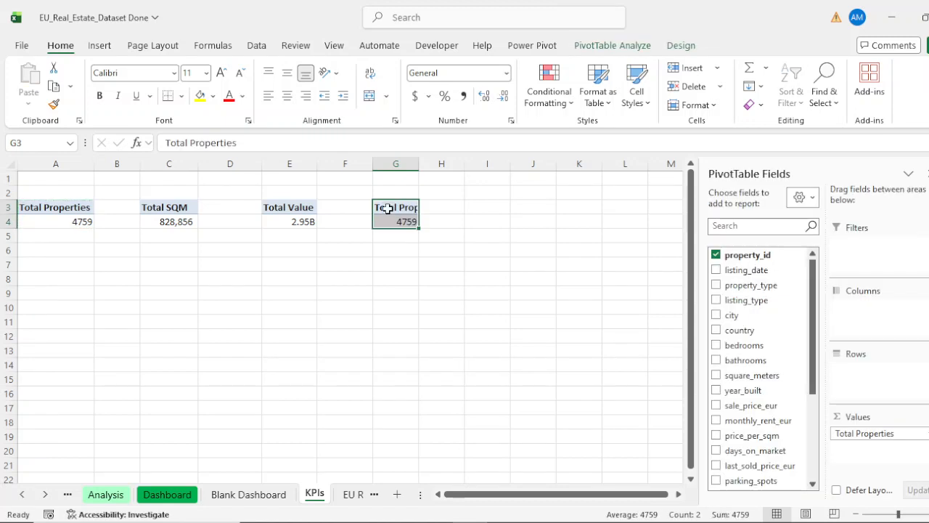
pyautogui.doubleClick(419, 164)
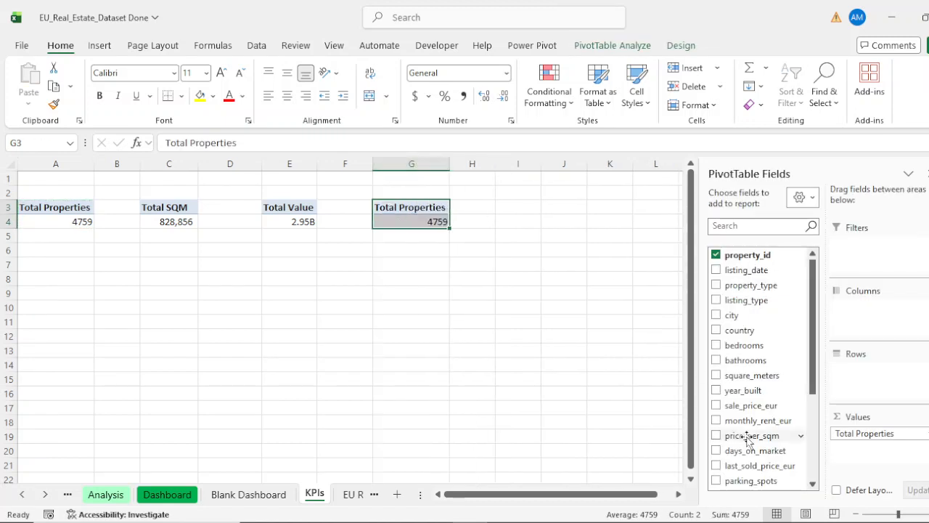
pyautogui.moveTo(449, 163); pyautogui.dragTo(434, 164)
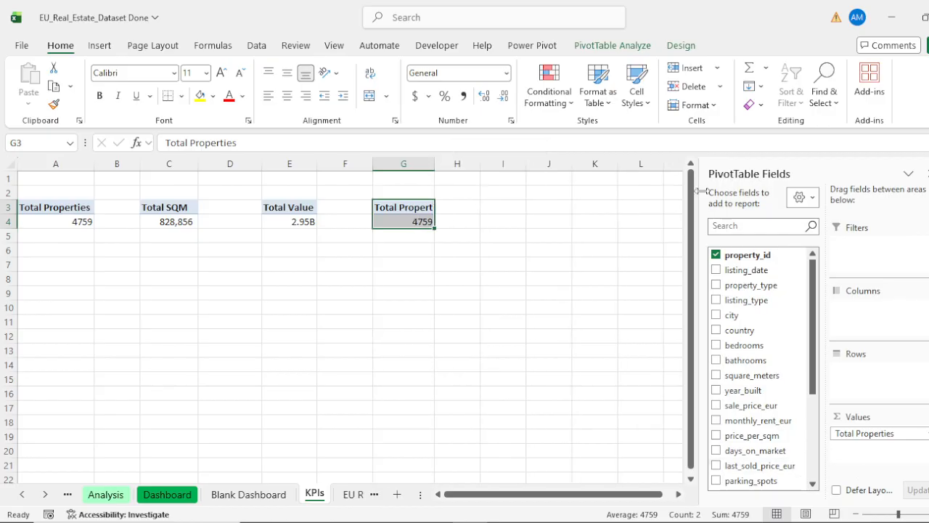
# Replace Total Properties with the sum of price_per_sqm as the value field of the PivotTable at G3.
pyautogui.scroll(-3, 767, 363)
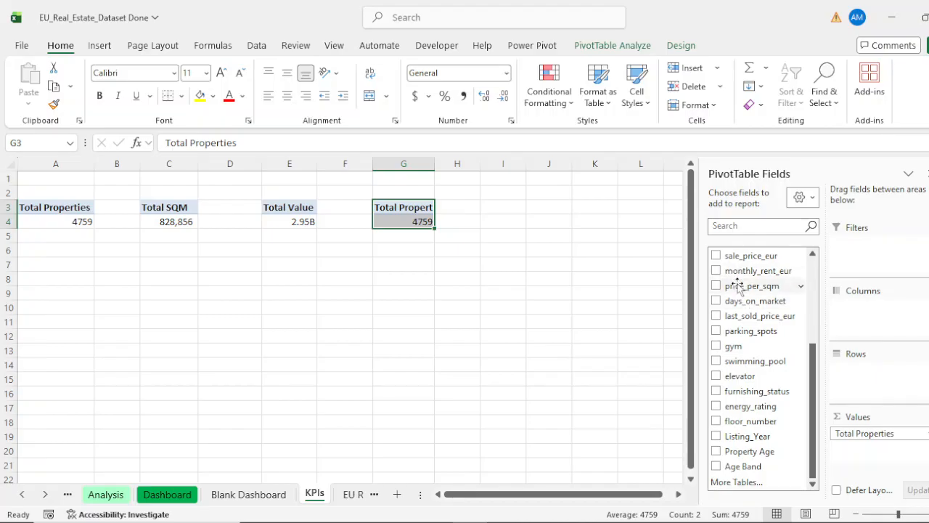
pyautogui.scroll(3, 738, 287)
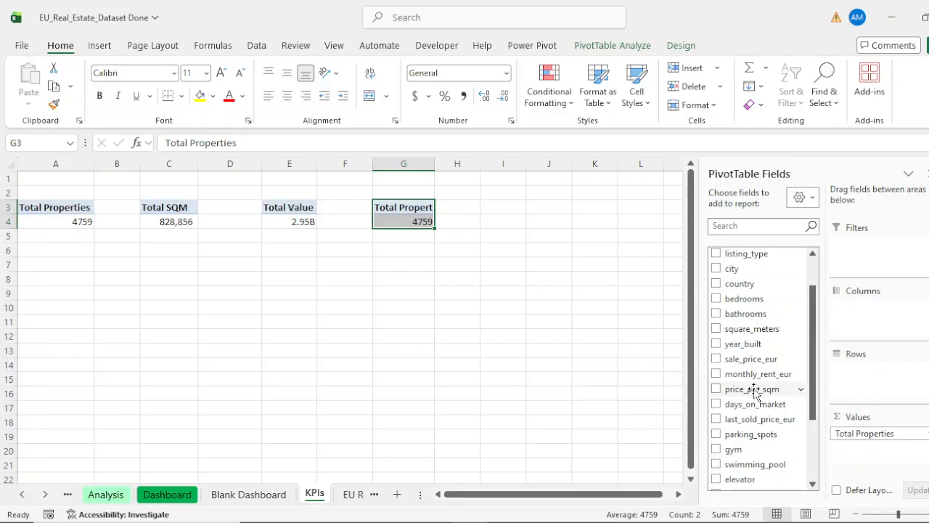
pyautogui.moveTo(755, 390); pyautogui.dragTo(568, 376)
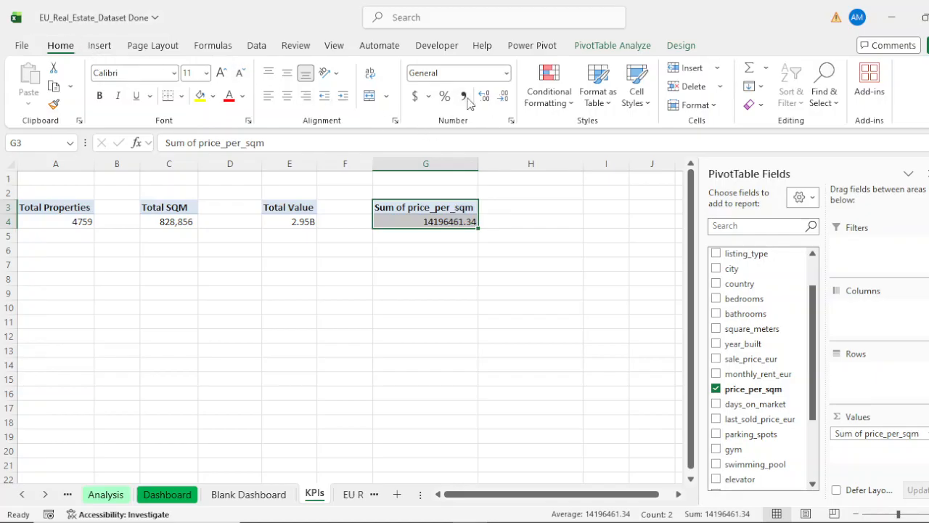
# Change the price_per_sqm value field of the PivotTable at G3 to summarize by Average.
pyautogui.click(875, 434)
pyautogui.click(872, 415)
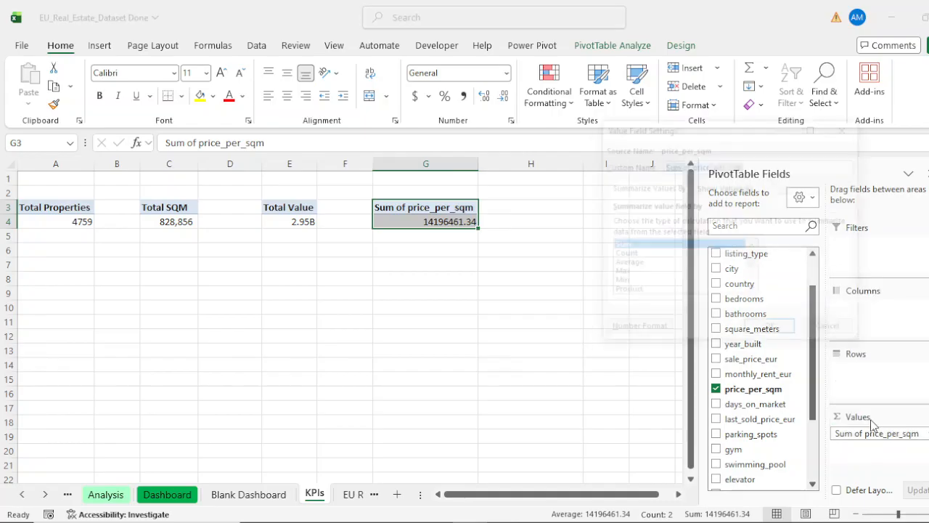
pyautogui.click(629, 265)
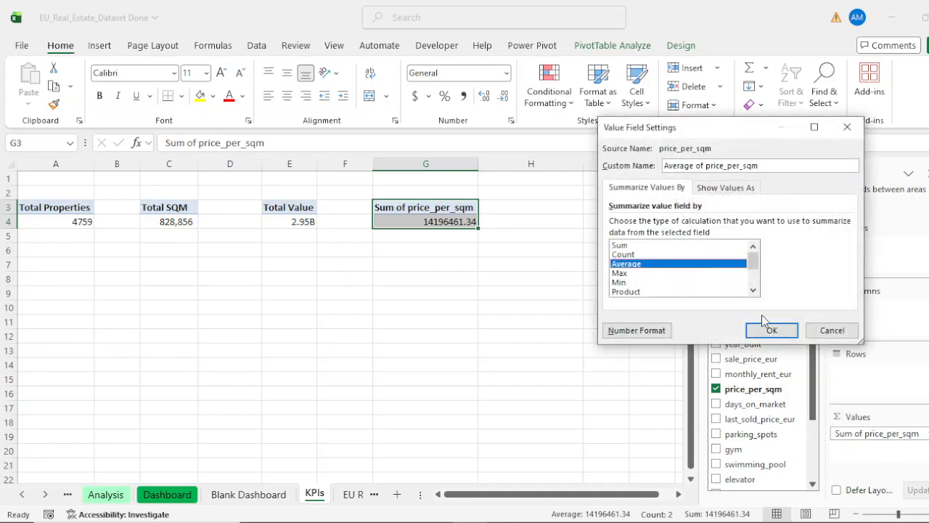
pyautogui.click(778, 332)
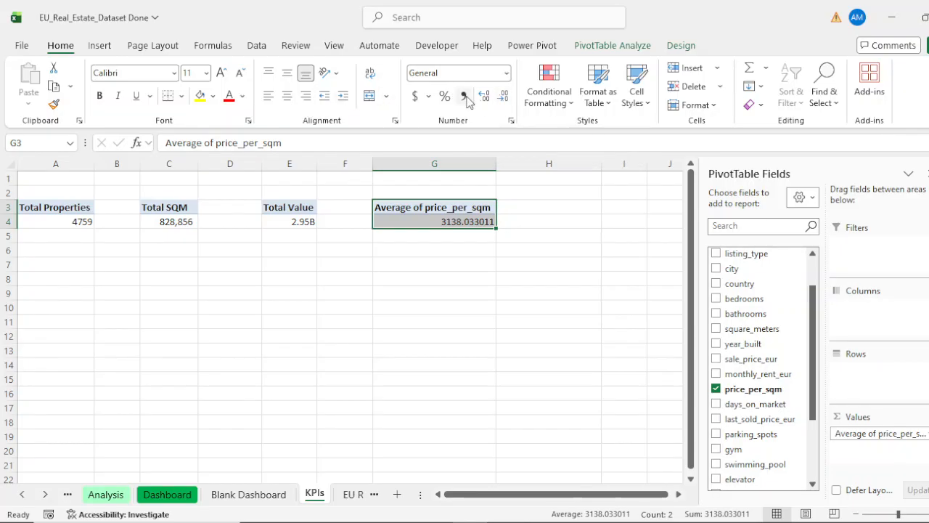
# Reduce the average price per square metre in G4 to zero decimal places.
pyautogui.click(464, 222)
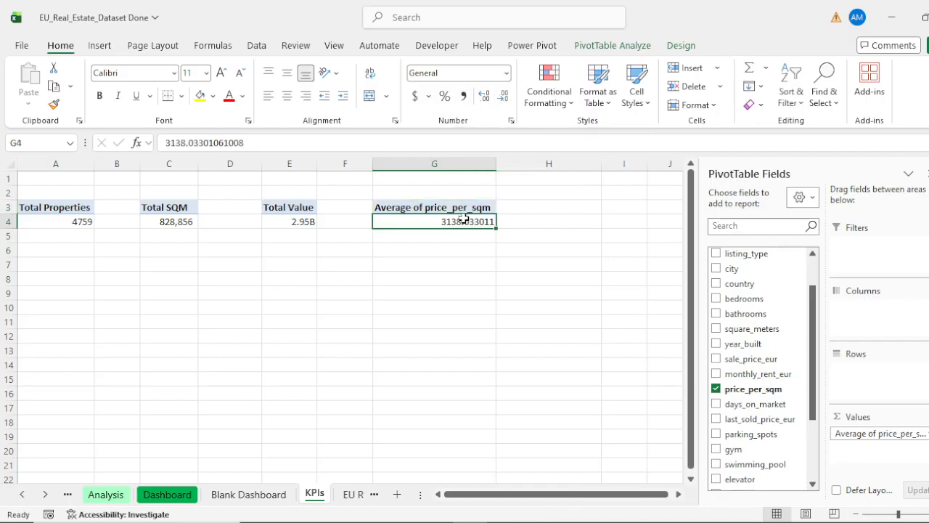
pyautogui.click(503, 96)
pyautogui.click(503, 96)
pyautogui.click(503, 96)
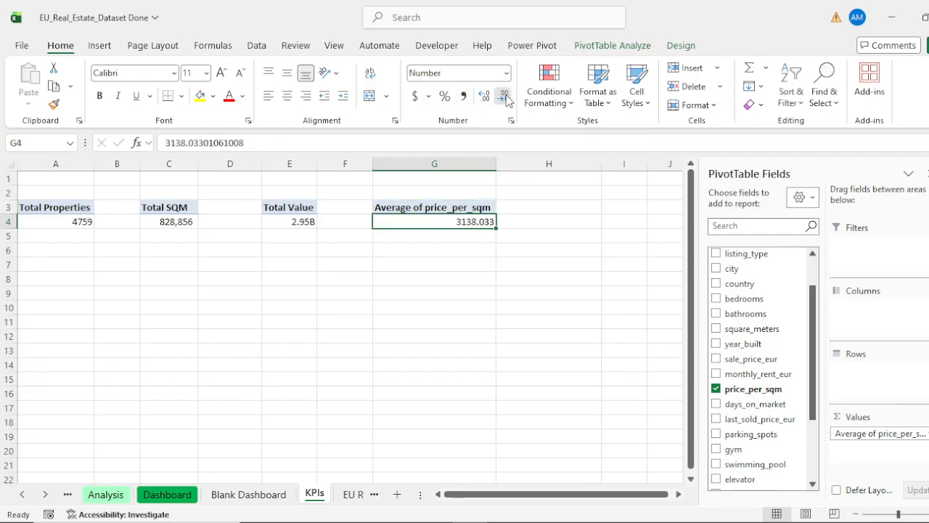
pyautogui.click(503, 96)
pyautogui.click(505, 97)
pyautogui.click(505, 97)
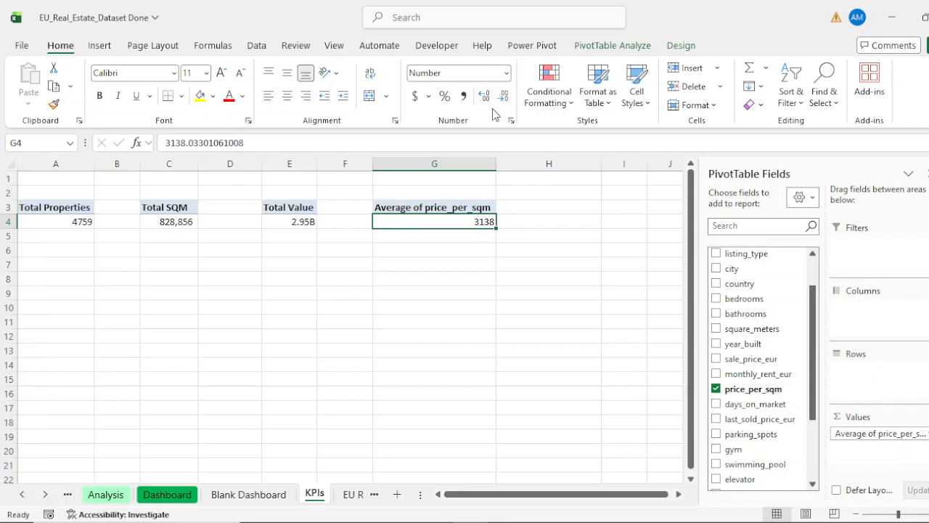
# Rename the value header in G3 to Avg Price per SQM and auto-fit the width of column G.
pyautogui.click(433, 209)
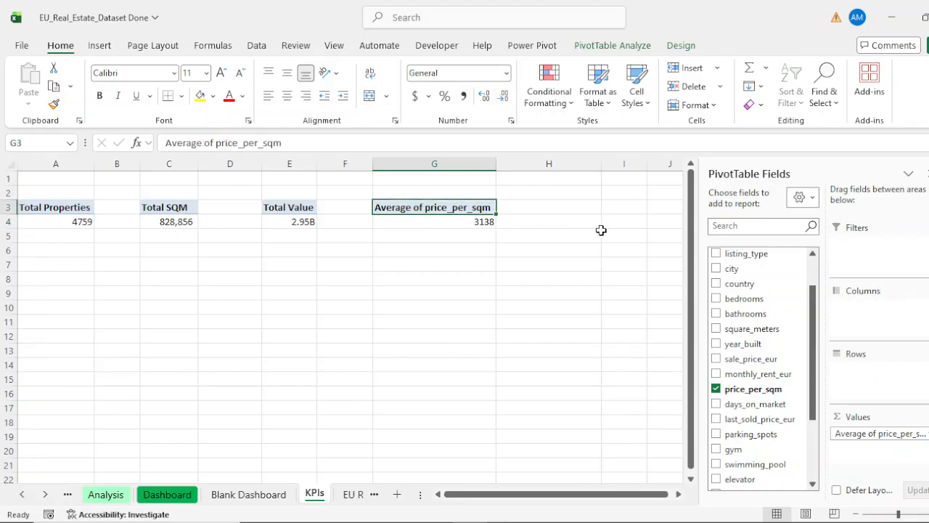
pyautogui.write('Avg')
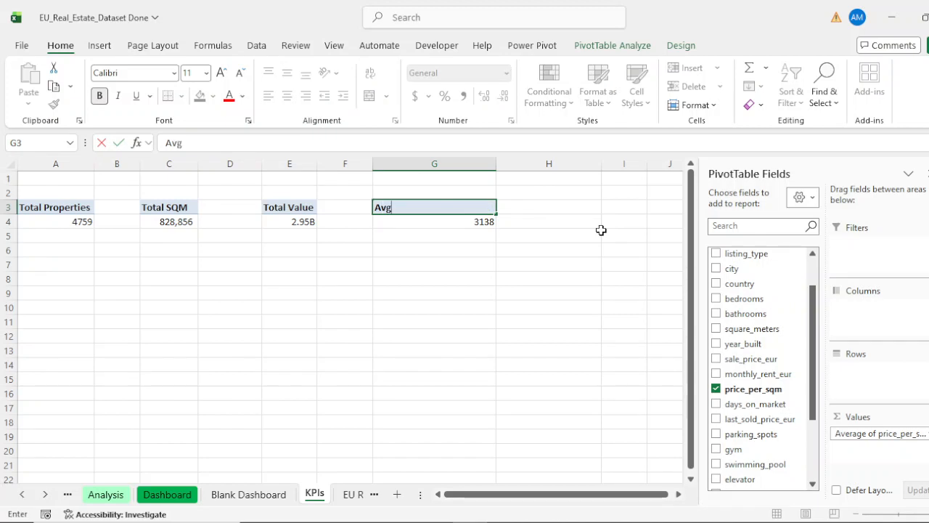
pyautogui.write(' Price p')
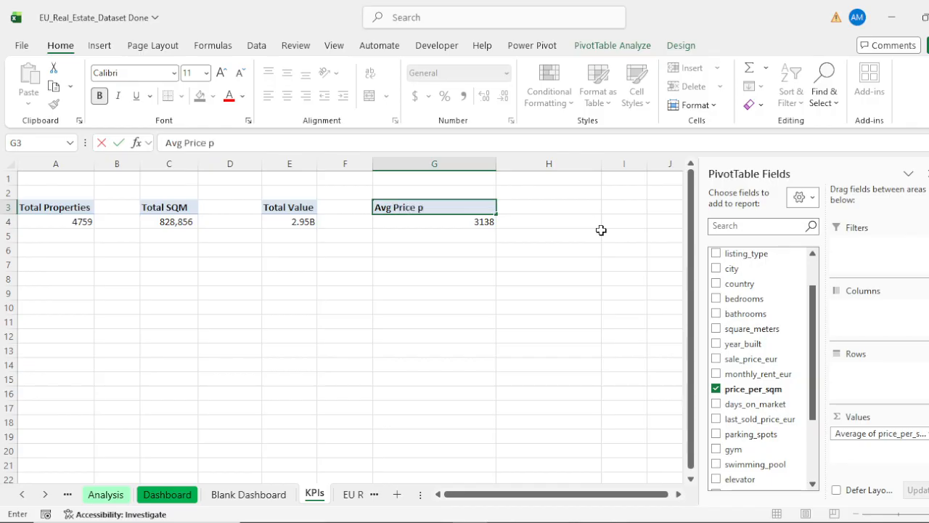
pyautogui.write('er SQM')
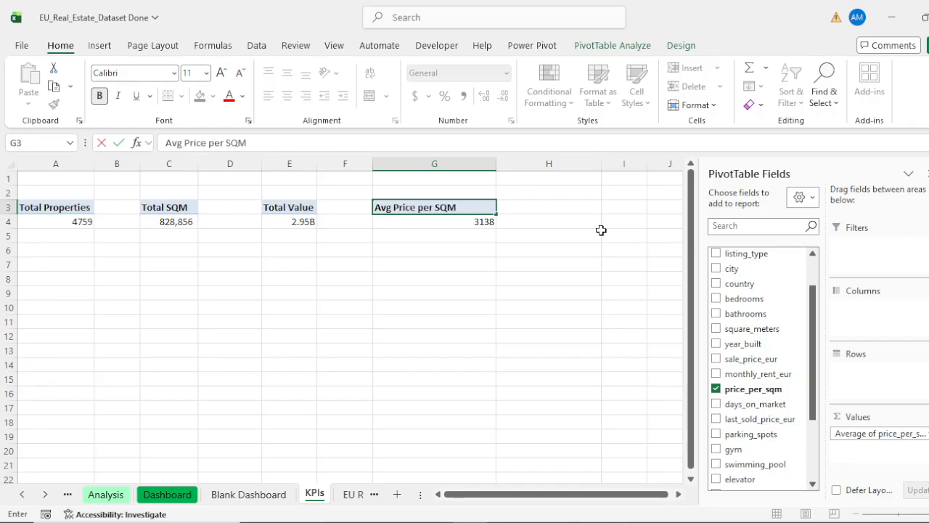
pyautogui.click(490, 164)
pyautogui.doubleClick(497, 164)
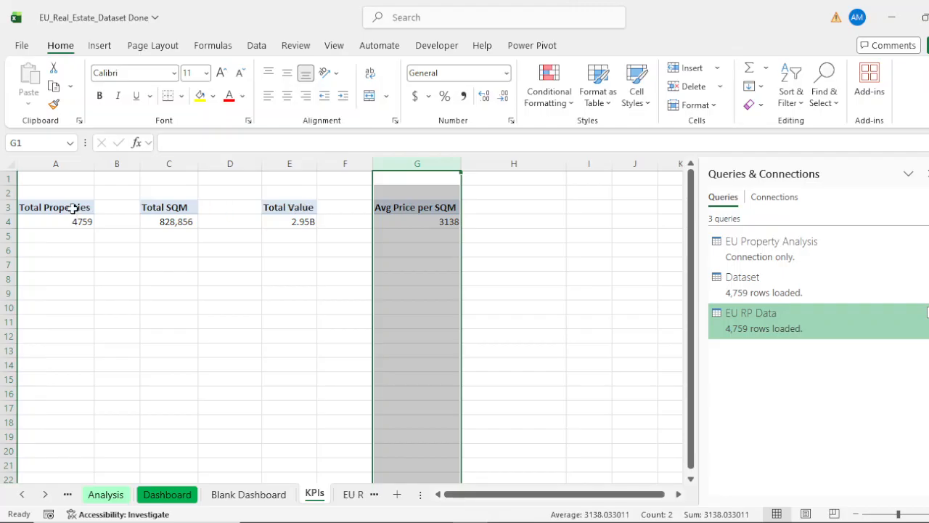
# Copy the Total Properties PivotTable to cell I3 and auto-fit the width of column I.
pyautogui.moveTo(73, 208); pyautogui.dragTo(77, 217)
pyautogui.hotkey('ctrl', 'c')
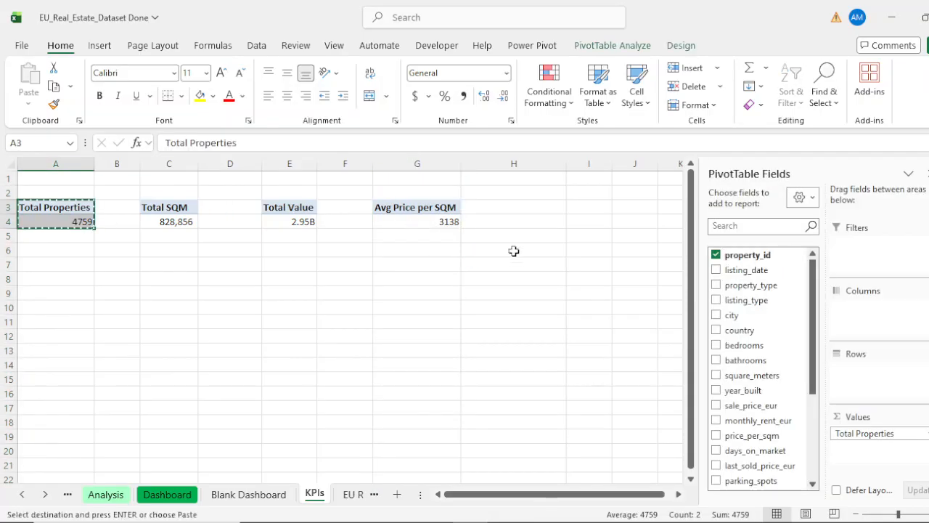
pyautogui.click(585, 208)
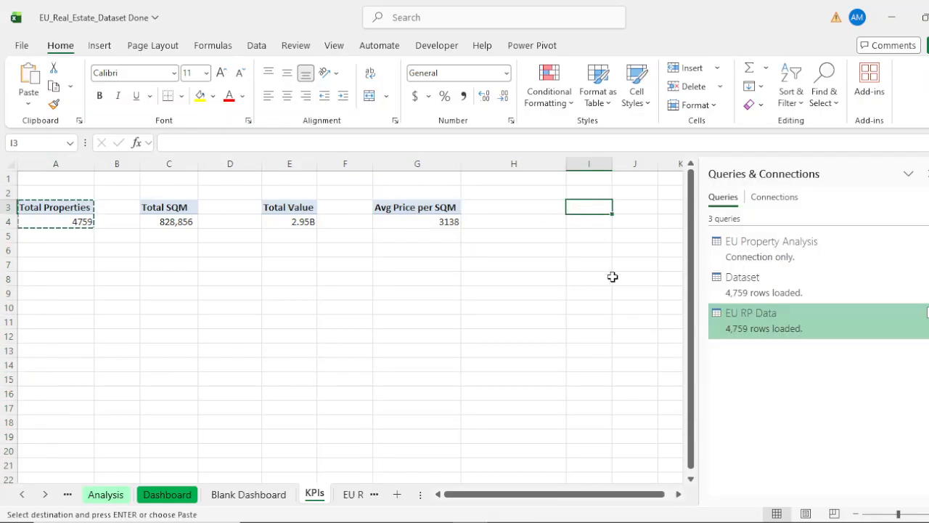
pyautogui.hotkey('ctrl', 'v')
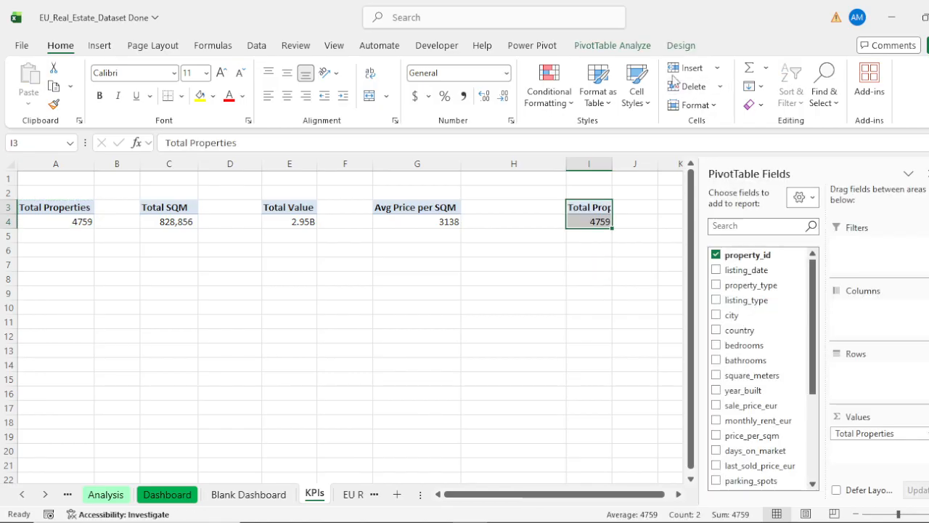
pyautogui.doubleClick(611, 166)
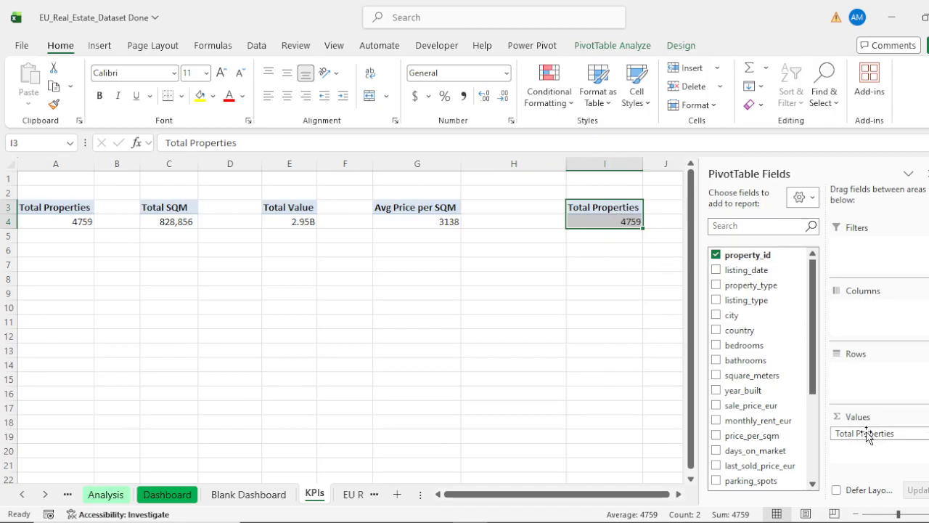
# Replace Total Properties with Property Age as the value field of the PivotTable at I3, summarized by Average.
pyautogui.moveTo(866, 433); pyautogui.dragTo(630, 435)
pyautogui.scroll(-4, 769, 388)
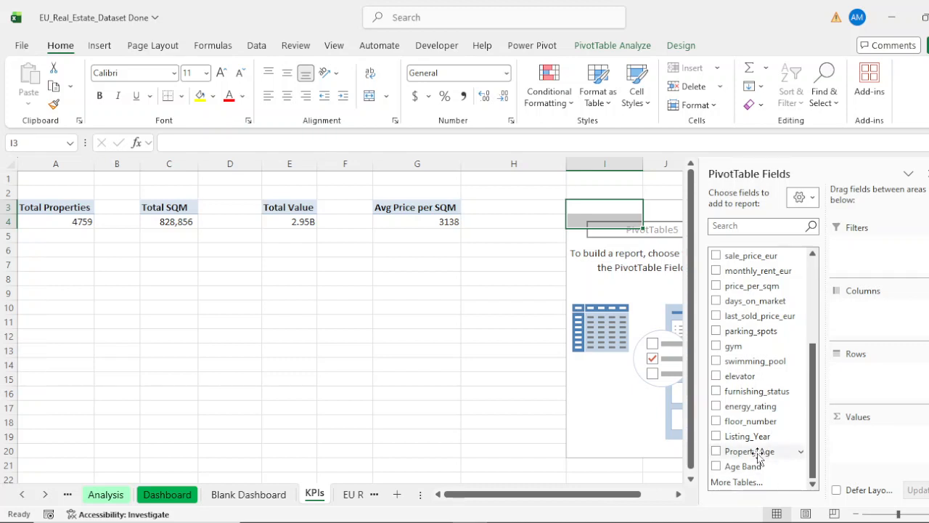
pyautogui.moveTo(755, 453); pyautogui.dragTo(864, 436)
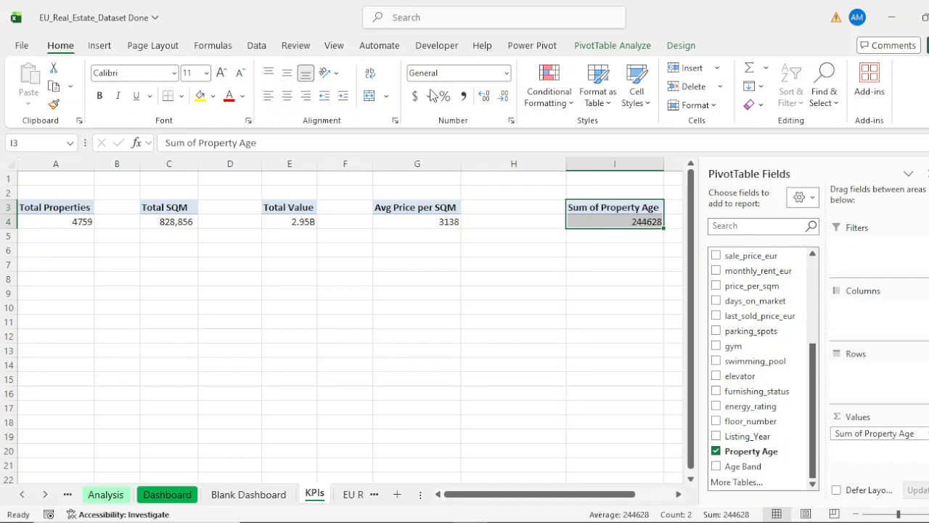
pyautogui.click(883, 434)
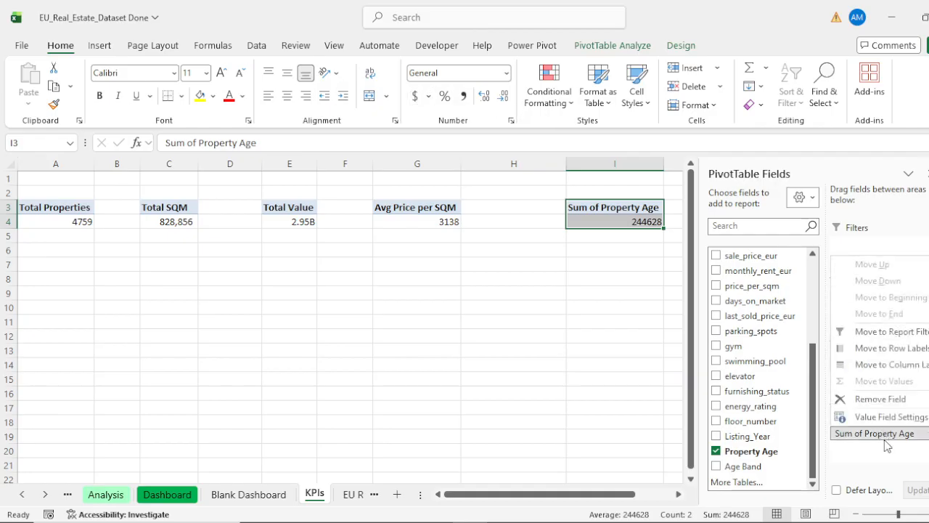
pyautogui.click(900, 418)
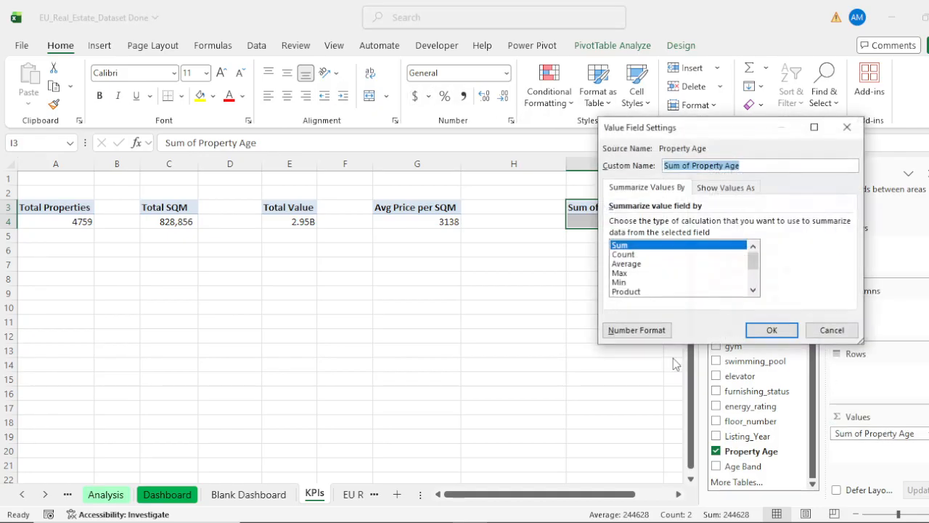
pyautogui.click(626, 264)
pyautogui.click(772, 331)
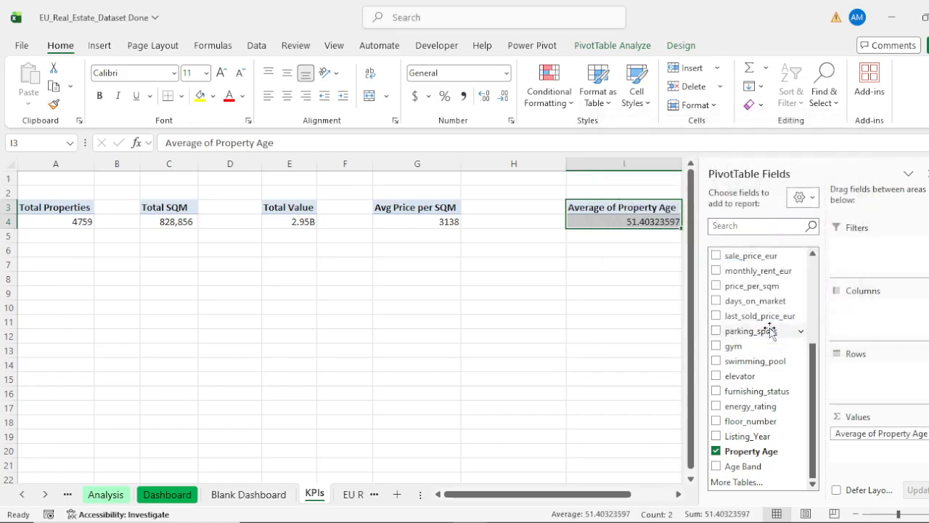
# Rename the value header in I3 to Avg. Prop Age, close the PivotTable field list and auto-fit column I.
pyautogui.click(623, 209)
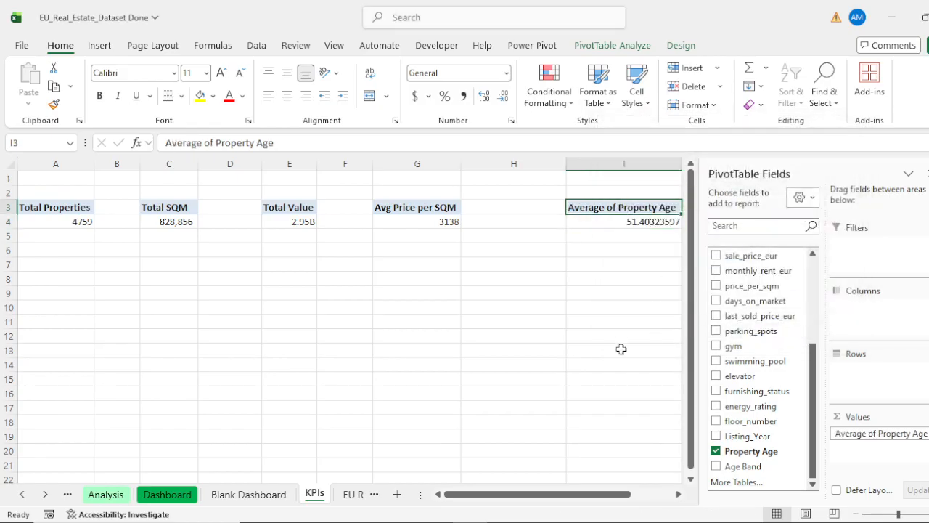
pyautogui.write('A')
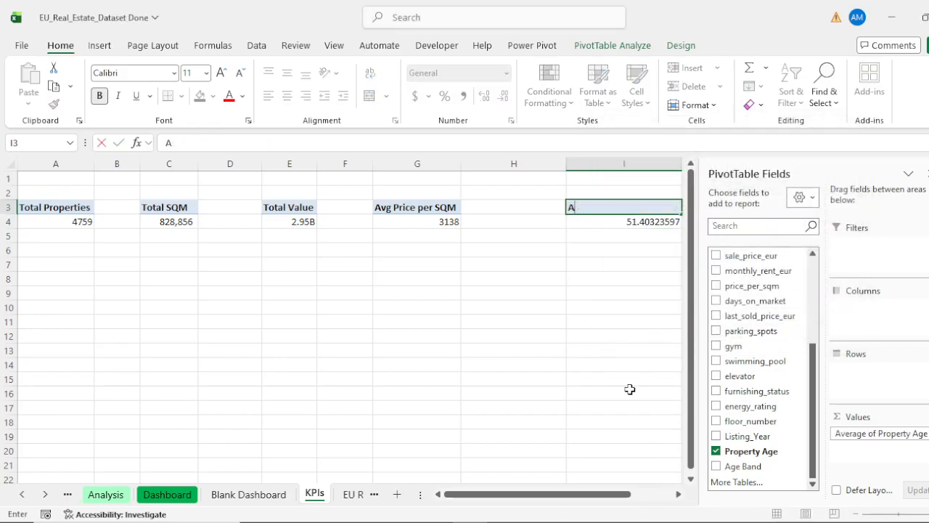
pyautogui.write('vg. ')
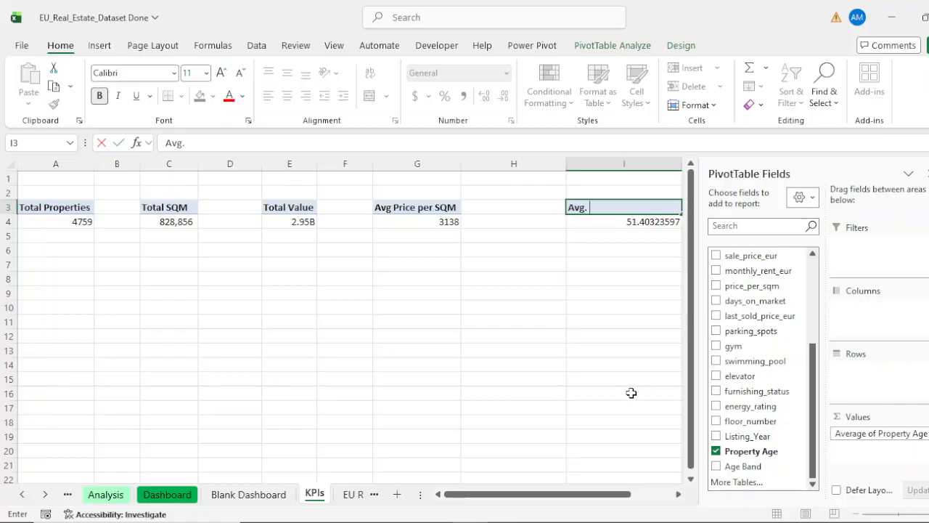
pyautogui.write('Prop')
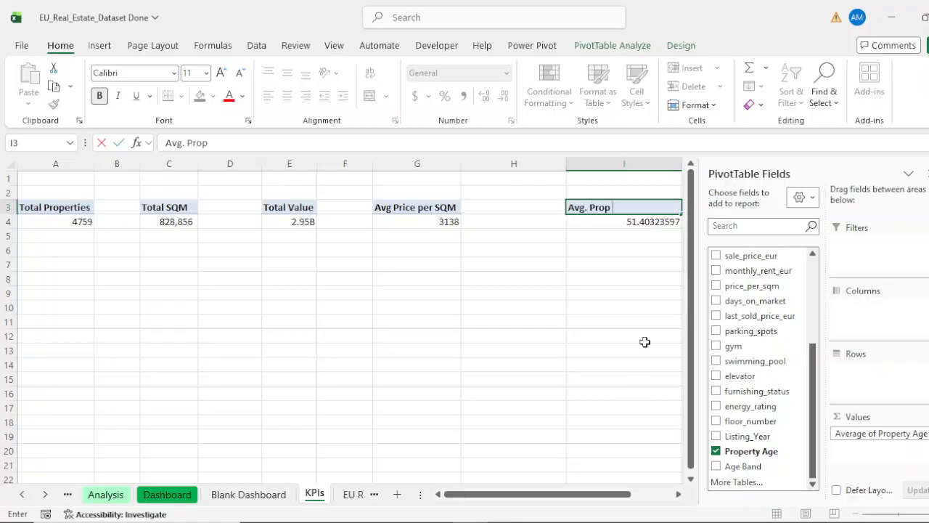
pyautogui.write(' Age')
pyautogui.press('Return')
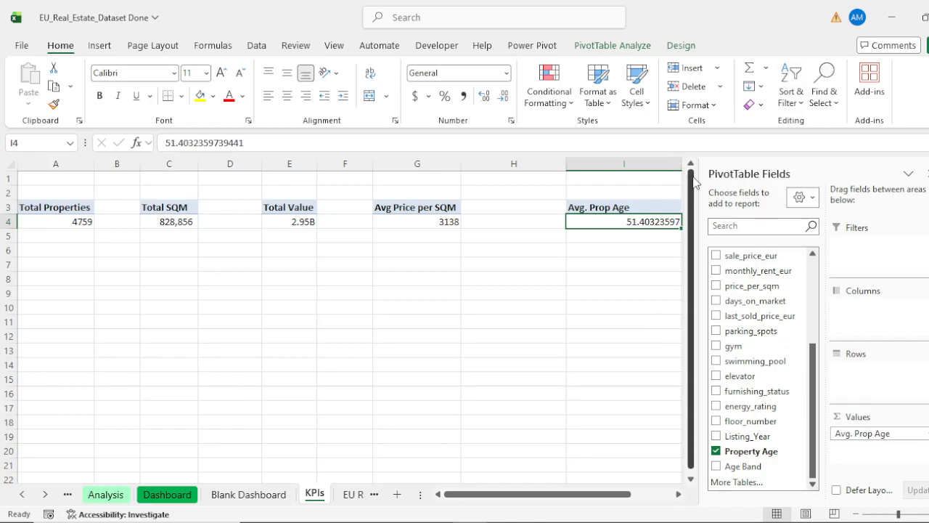
pyautogui.click(927, 174)
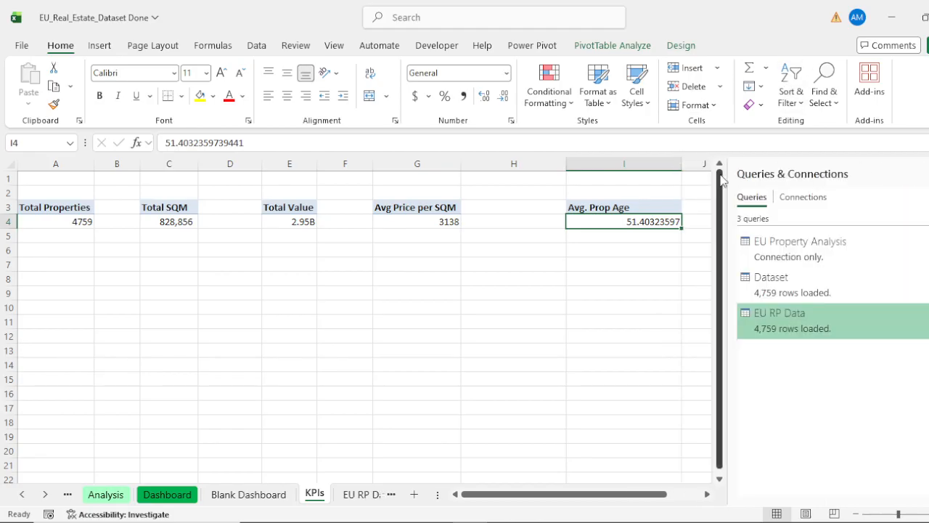
pyautogui.doubleClick(683, 165)
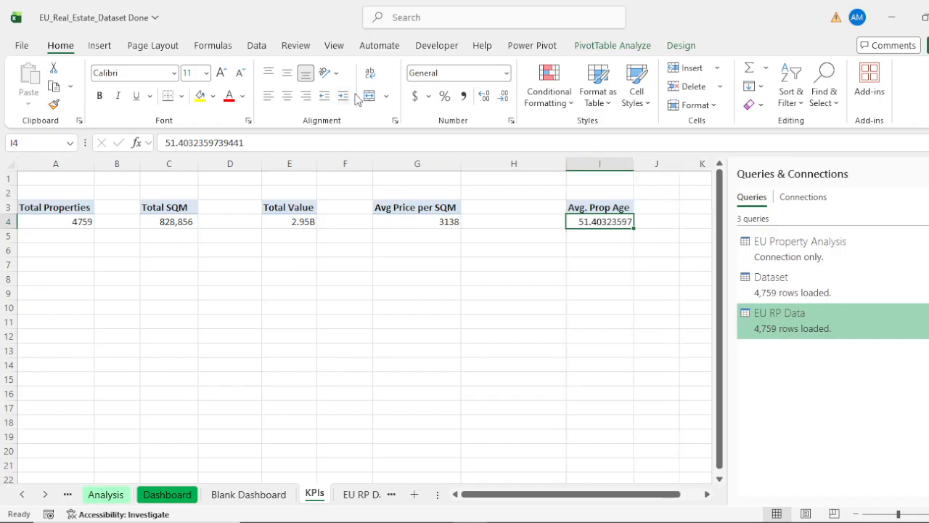
# Reduce the average property age in I4 to zero decimal places and narrow column H.
pyautogui.click(505, 97)
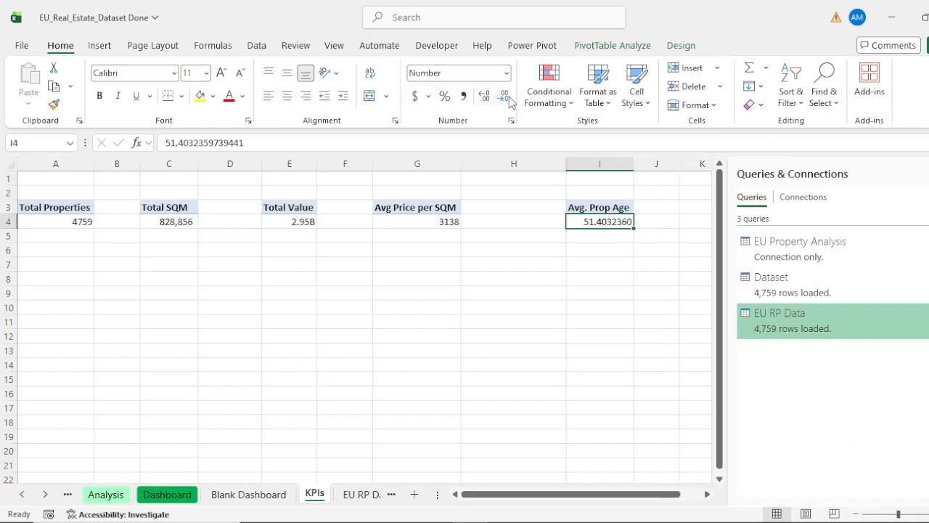
pyautogui.click(507, 97)
pyautogui.click(507, 97)
pyautogui.click(507, 97)
pyautogui.click(507, 97)
pyautogui.click(507, 97)
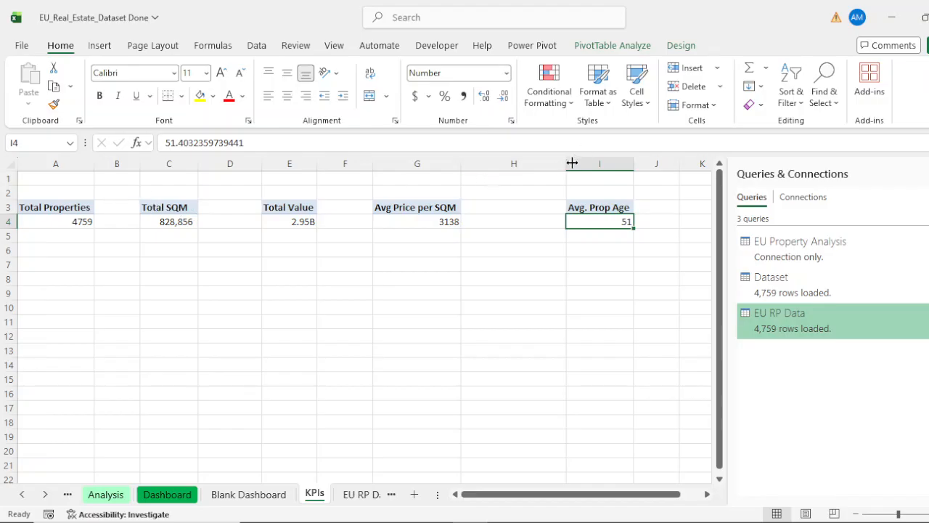
pyautogui.moveTo(569, 164); pyautogui.dragTo(523, 164)
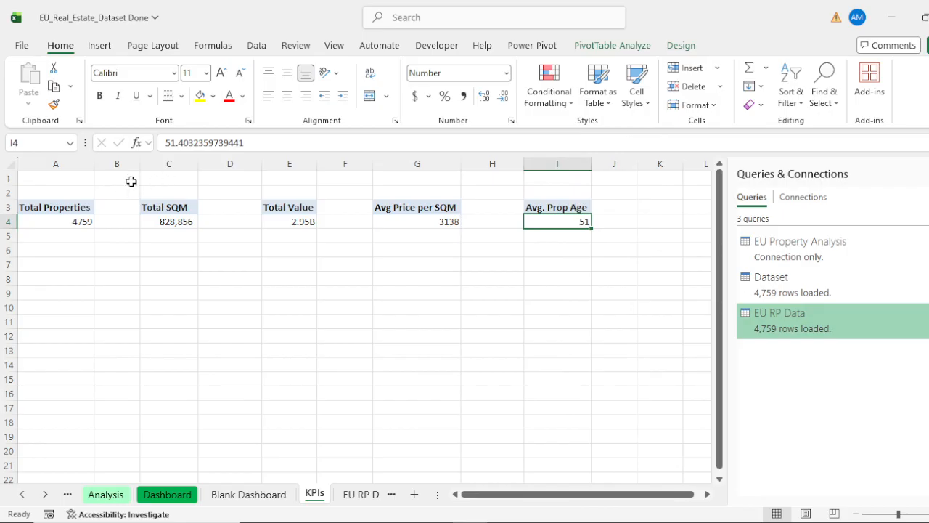
# Fill B1:H1 with yellow, merge and center the range, and enter the title KPIs.
pyautogui.moveTo(117, 179); pyautogui.dragTo(492, 174)
pyautogui.click(202, 97)
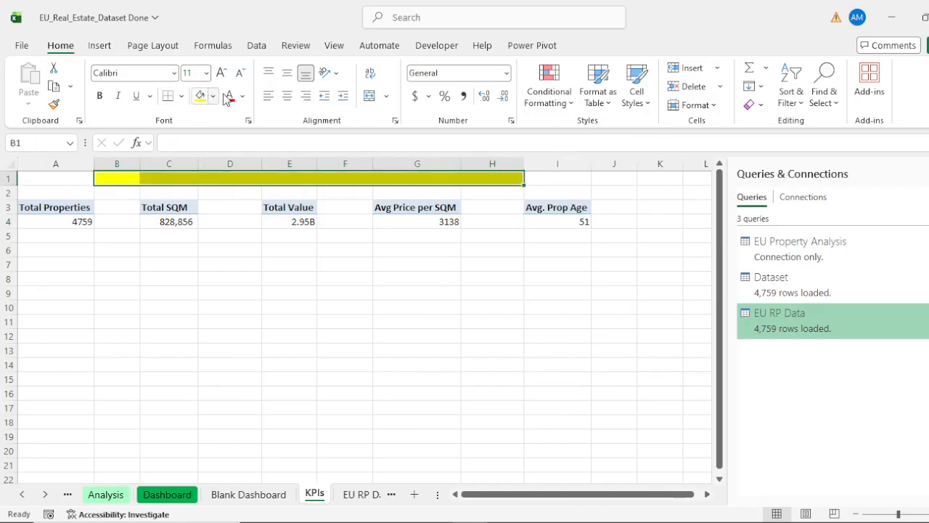
pyautogui.click(369, 96)
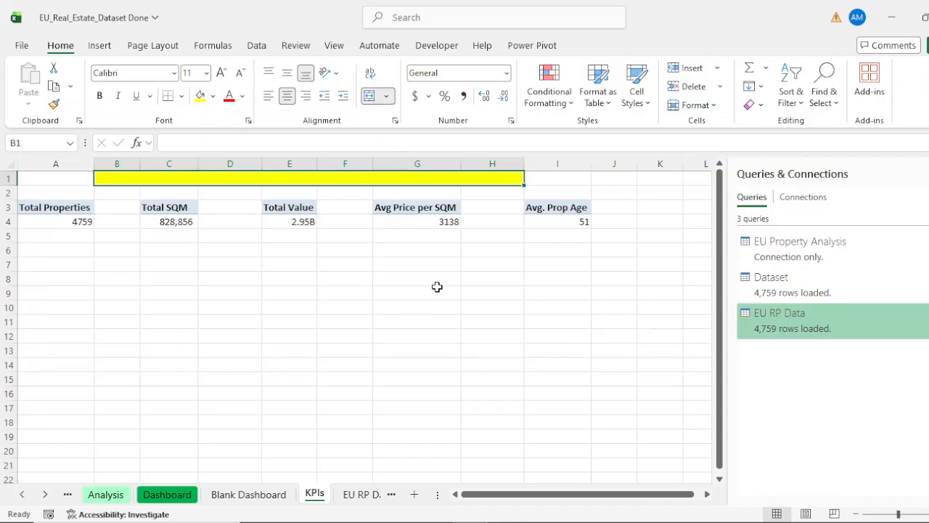
pyautogui.write('KPIs')
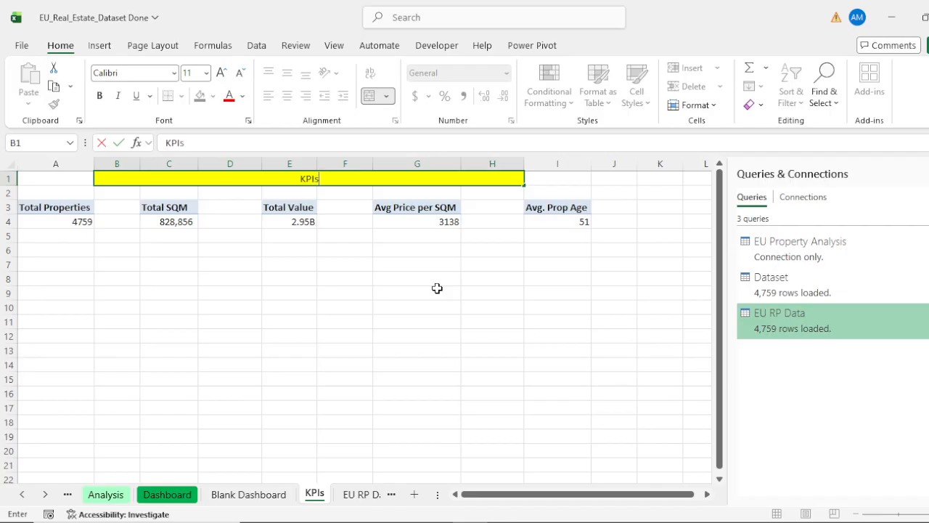
pyautogui.press('Return')
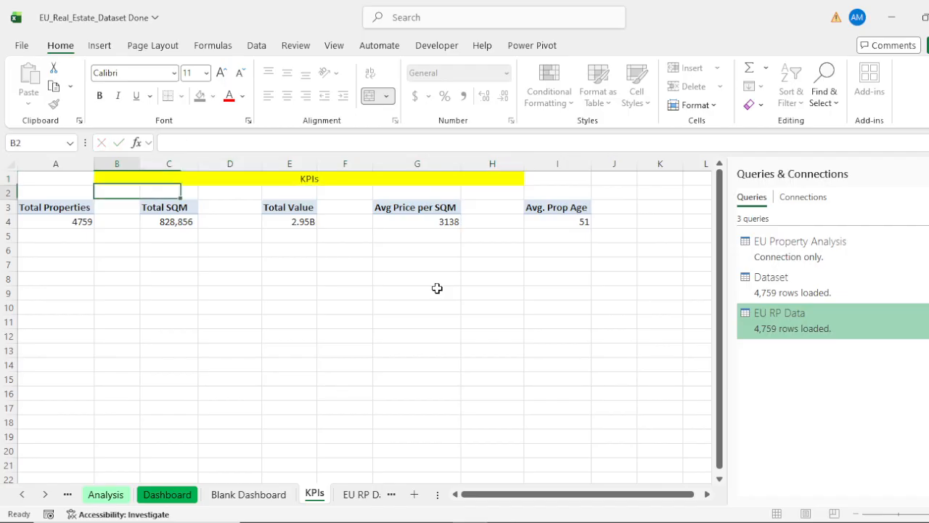
pyautogui.click(70, 207)
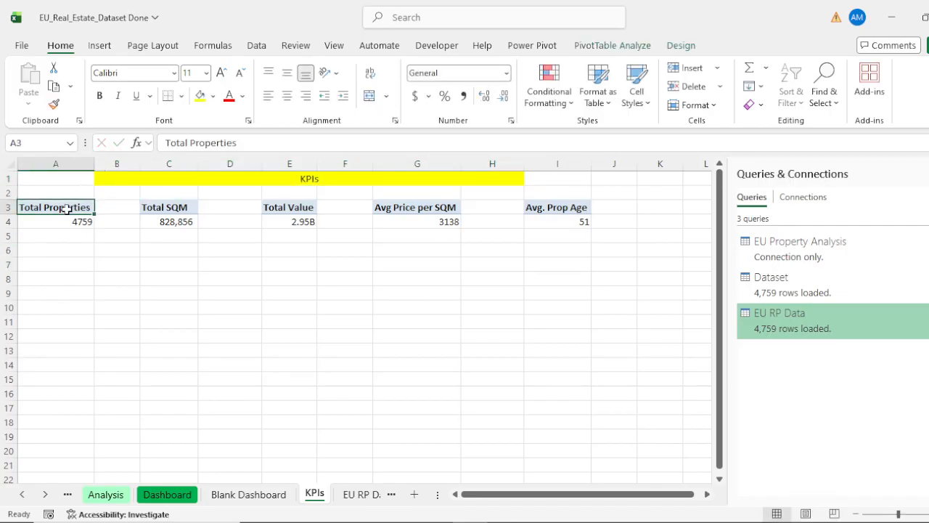
# Rename the PivotTable at A3 on the KPIs sheet as Total Properties.
pyautogui.click(681, 45)
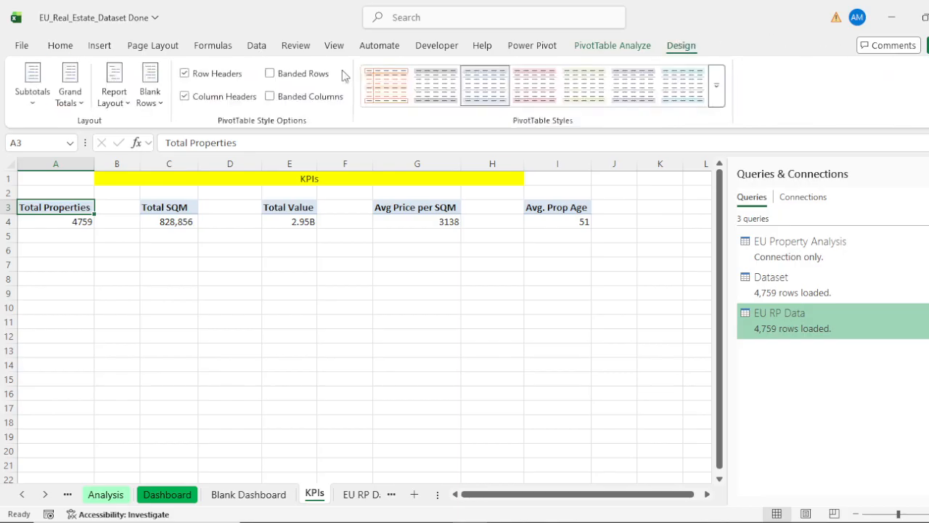
pyautogui.click(623, 46)
pyautogui.click(66, 85)
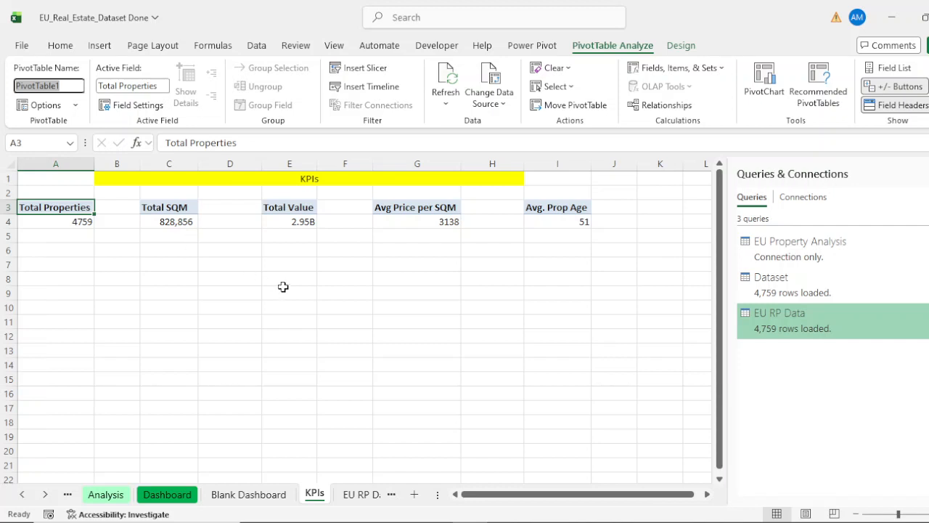
pyautogui.write('Total Pr')
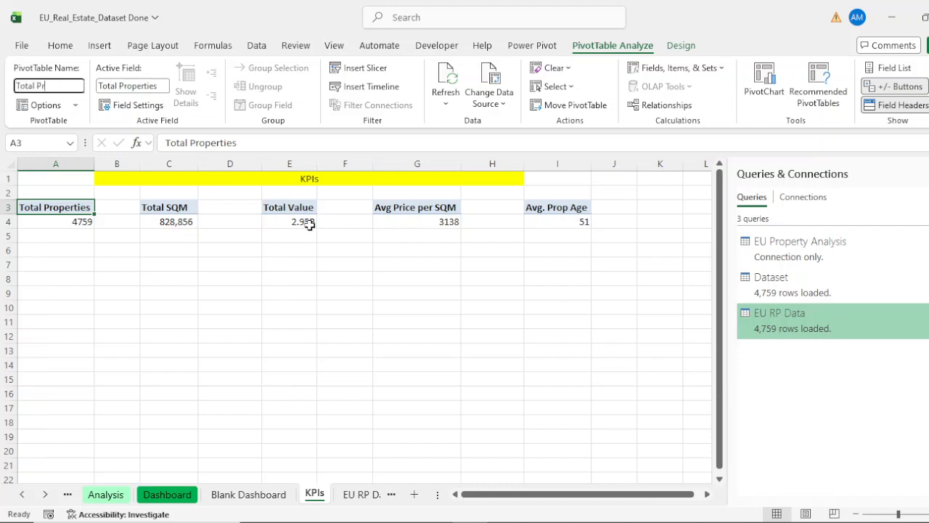
pyautogui.write('operties')
pyautogui.press('Return')
# Rename the PivotTable at C3 on the KPIs sheet as Total SQM.
pyautogui.click(183, 210)
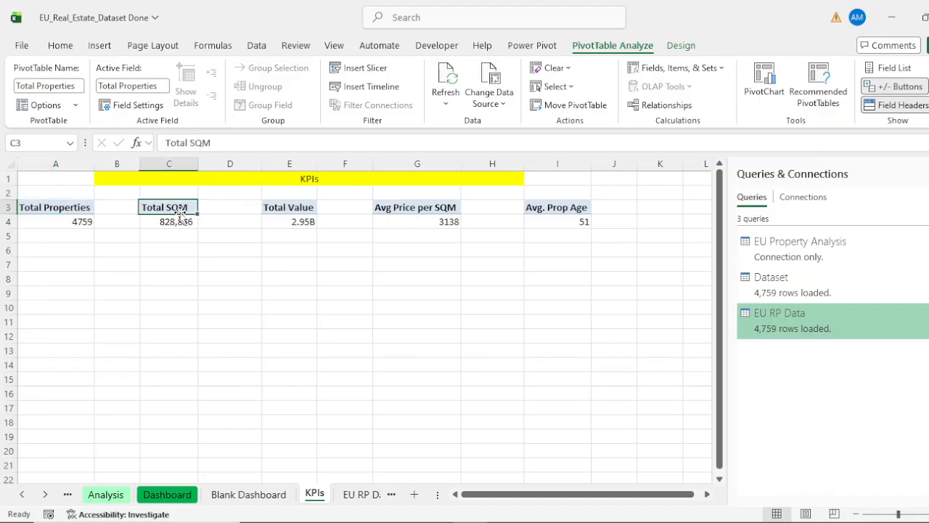
pyautogui.click(71, 82)
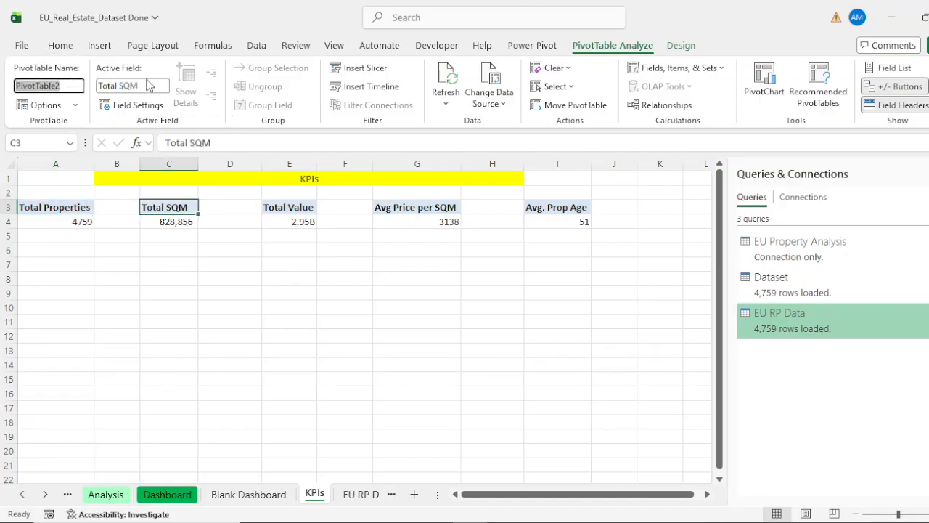
pyautogui.write('Tot')
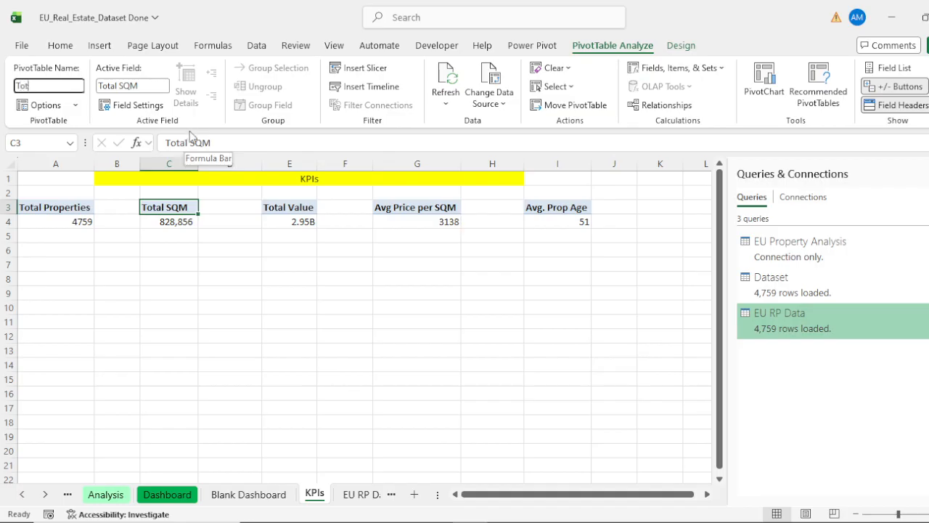
pyautogui.write('al SQM')
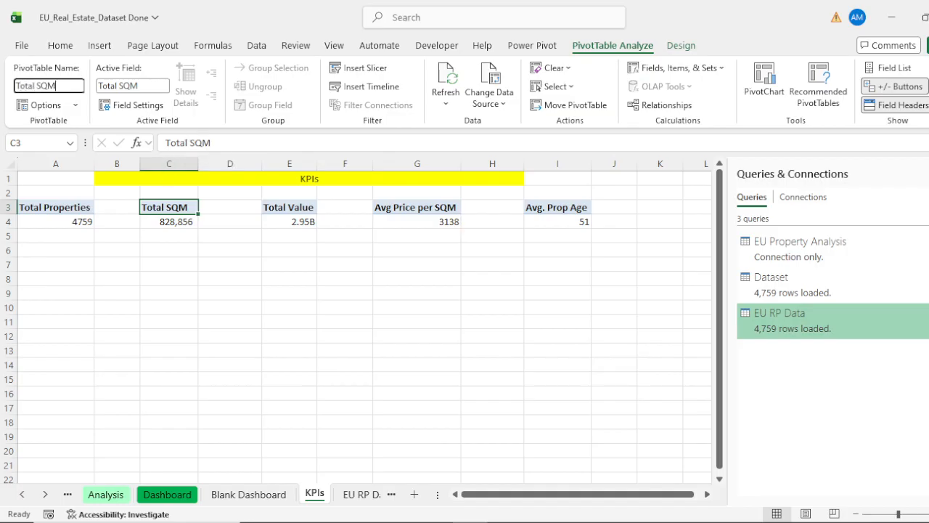
pyautogui.press('Return')
# Rename the PivotTable at E3 on the KPIs sheet as Total Value.
pyautogui.click(294, 209)
pyautogui.click(67, 85)
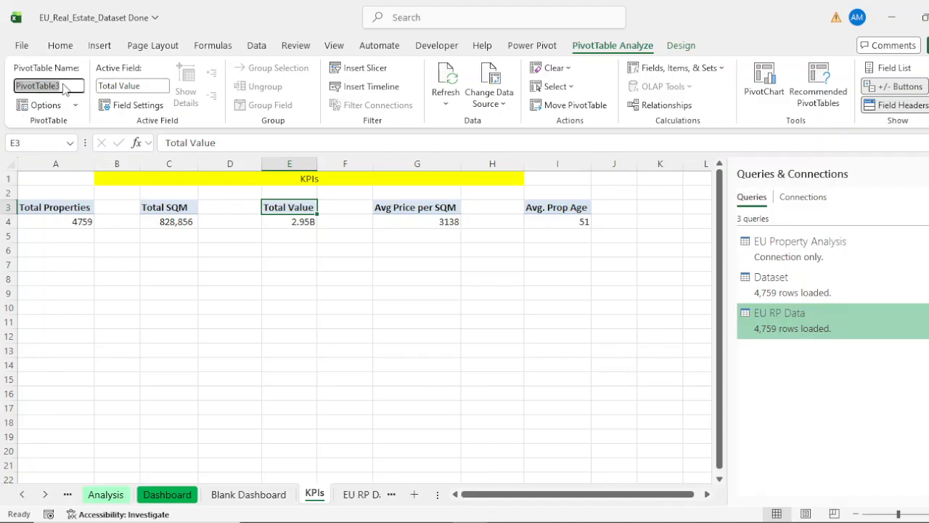
pyautogui.write('Total Value')
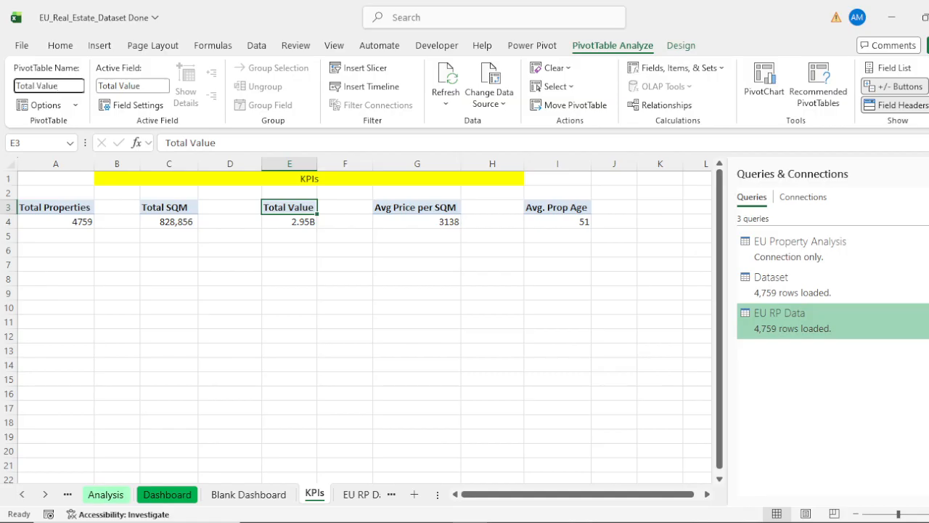
pyautogui.press('Return')
# Rename the PivotTable at G3 on the KPIs sheet as Avg price per sqm.
pyautogui.click(417, 210)
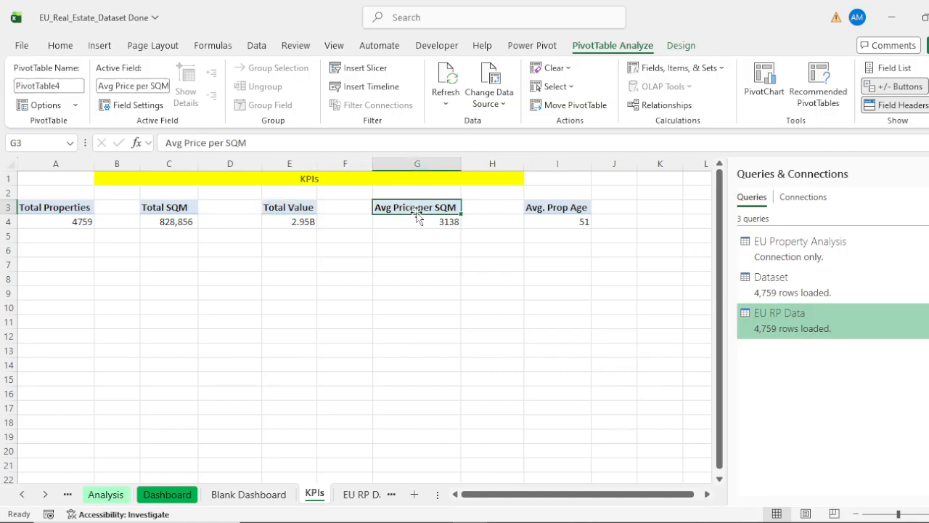
pyautogui.click(71, 85)
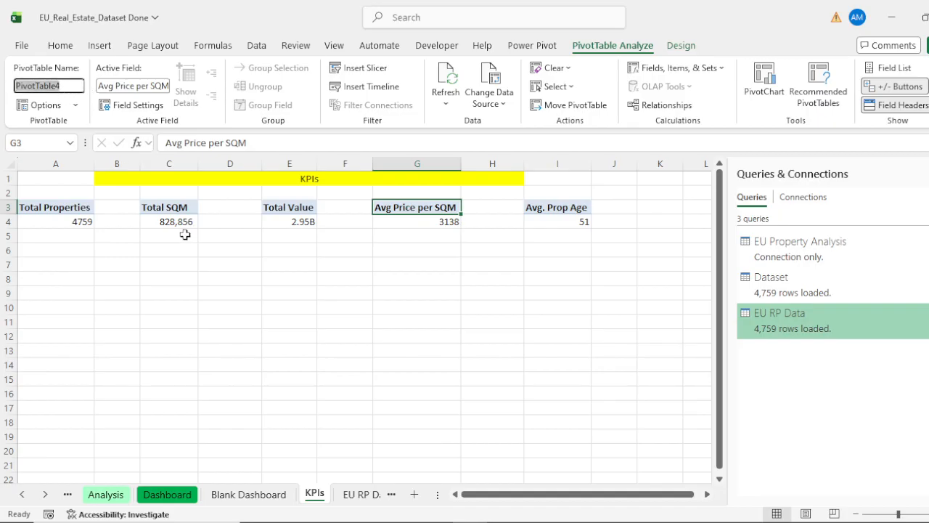
pyautogui.write('Avg price per')
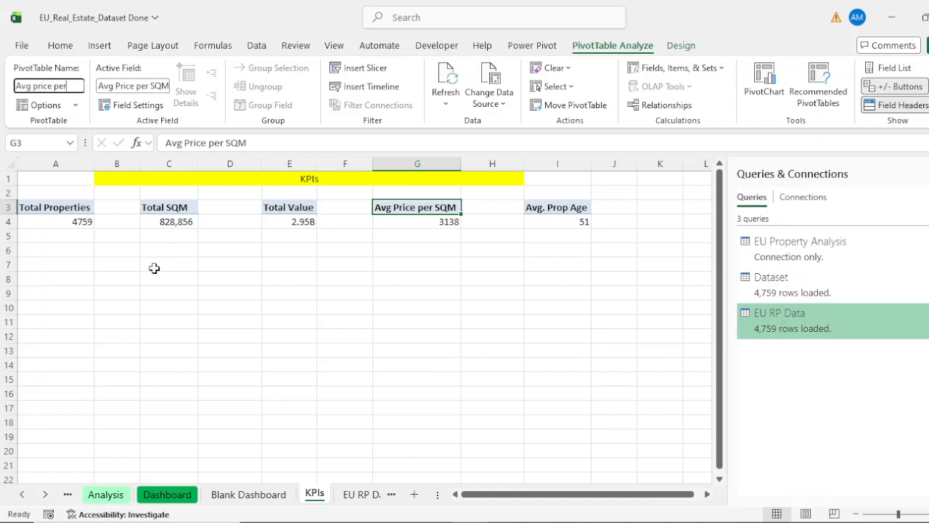
pyautogui.write(' sqm')
pyautogui.press('Return')
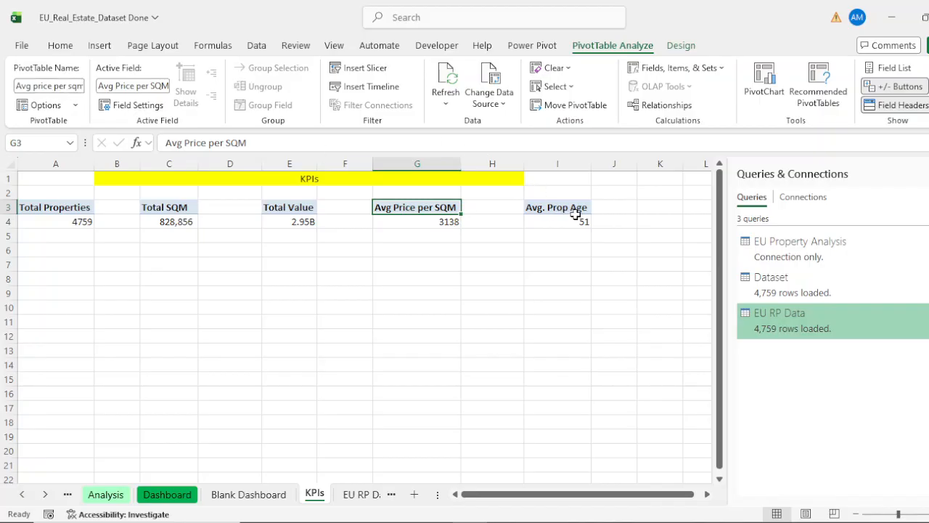
# Rename the PivotTable at I3 on the KPIs sheet as Avg prop age.
pyautogui.click(546, 207)
pyautogui.click(64, 85)
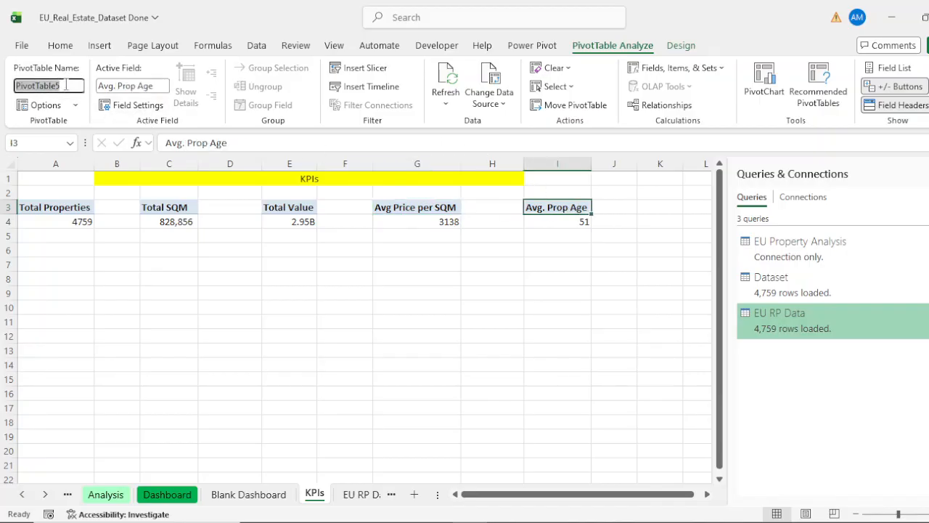
pyautogui.write('A')
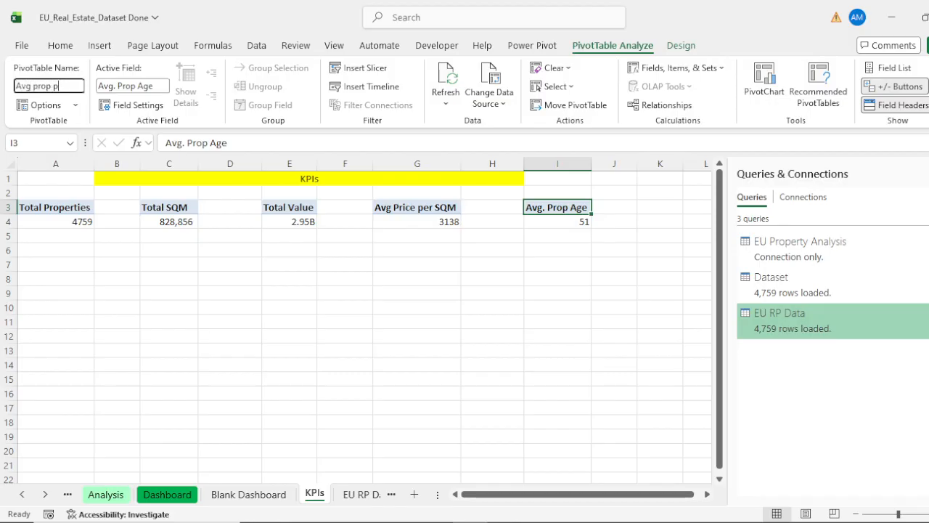
pyautogui.write('vg prop p')
pyautogui.press('BackSpace')
pyautogui.press('Return')
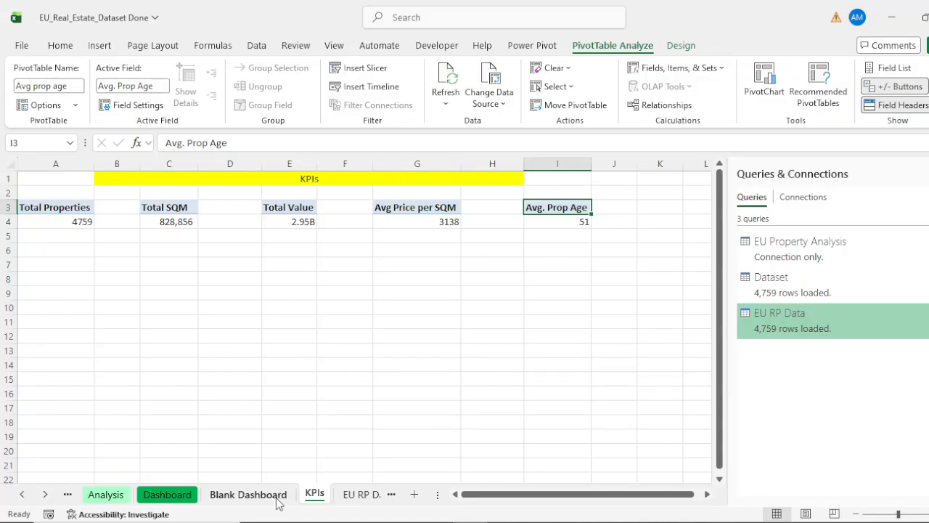
# Create an empty PivotTable on a new worksheet from the EU_RP_Data table on the EU RP Data sheet.
pyautogui.click(371, 499)
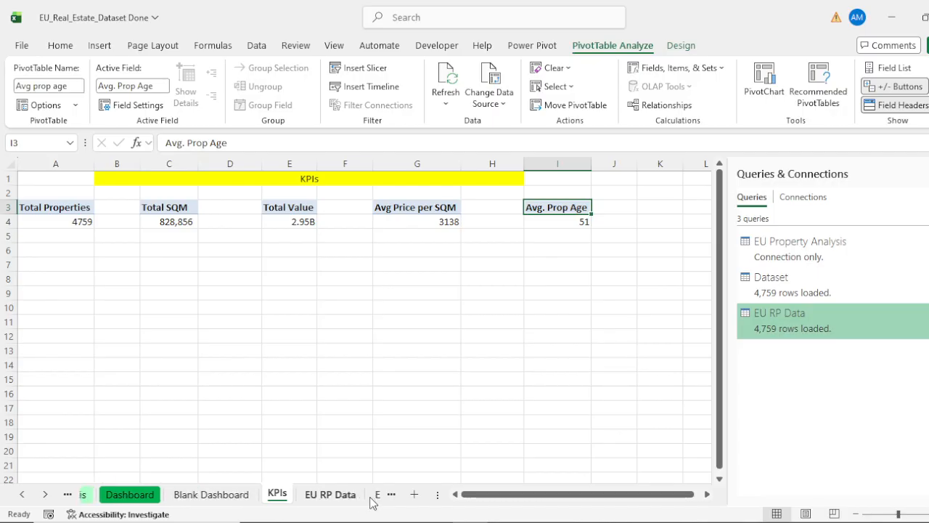
pyautogui.click(370, 498)
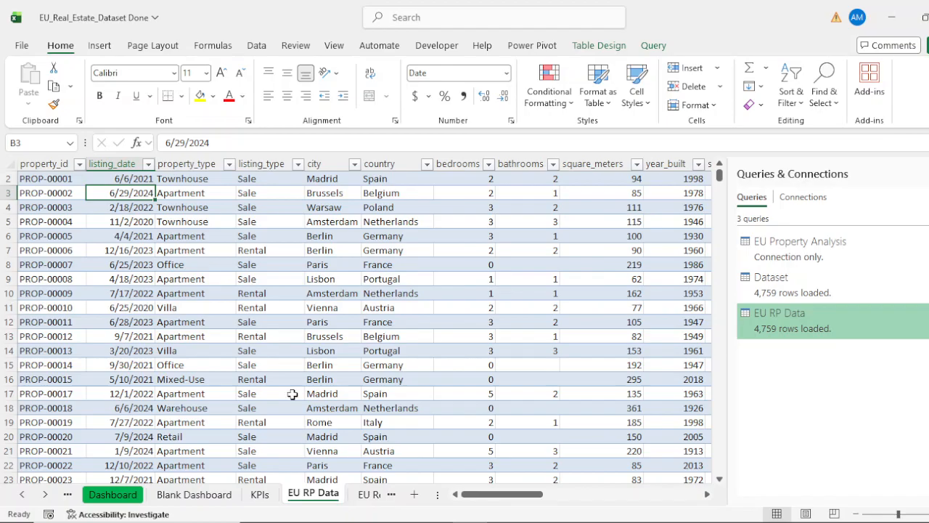
pyautogui.scroll(1, 285, 328)
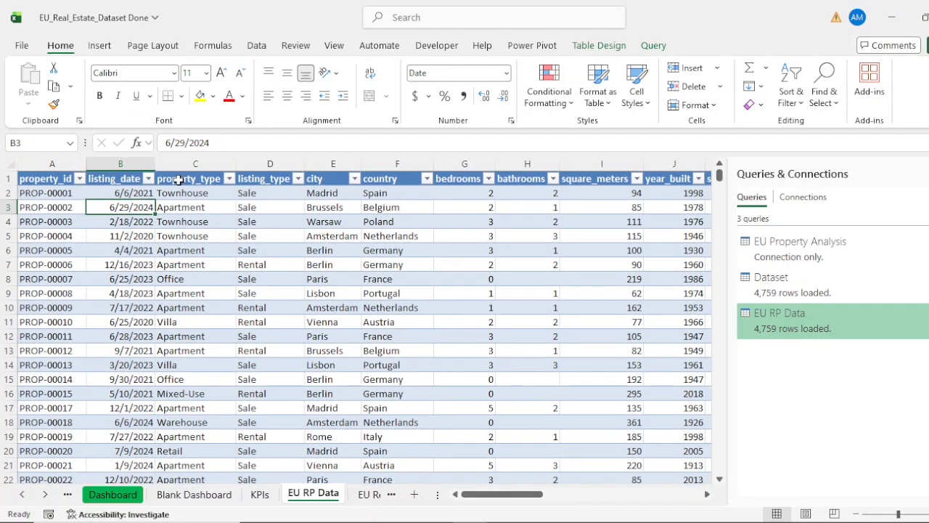
pyautogui.click(99, 45)
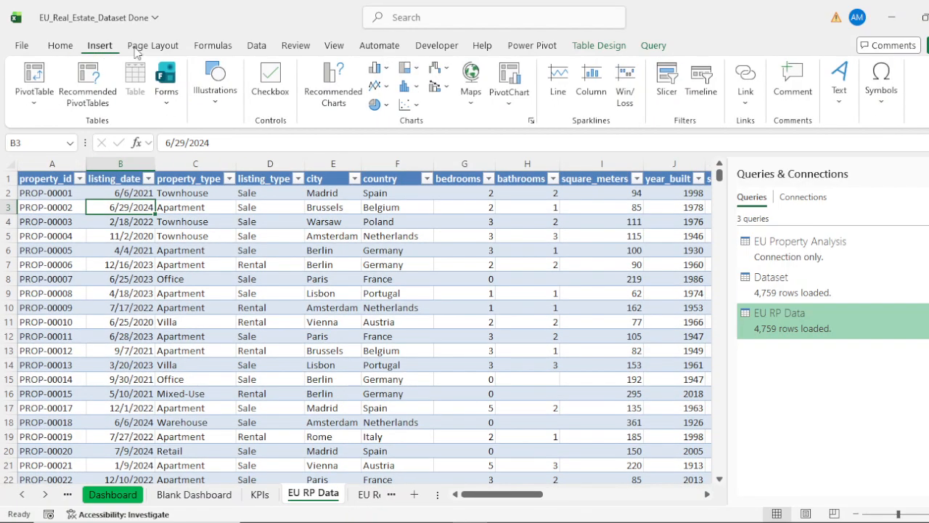
pyautogui.click(34, 75)
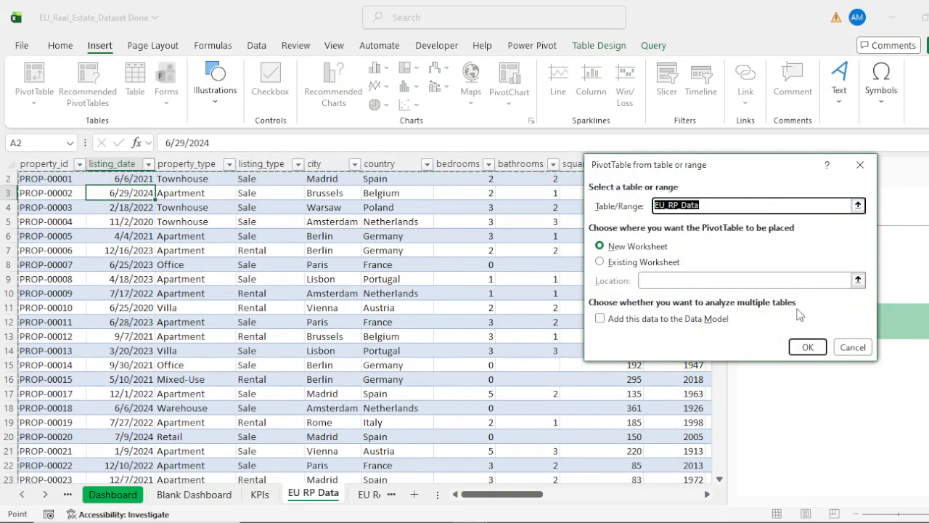
pyautogui.click(808, 347)
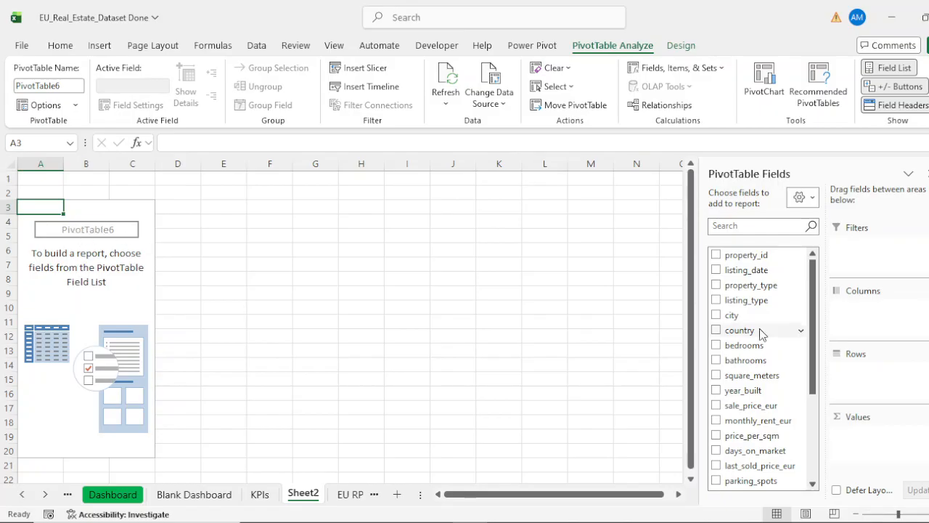
# Build the PivotTable with property_type as rows and a count of property_id as values, headed "Total Property".
pyautogui.click(716, 286)
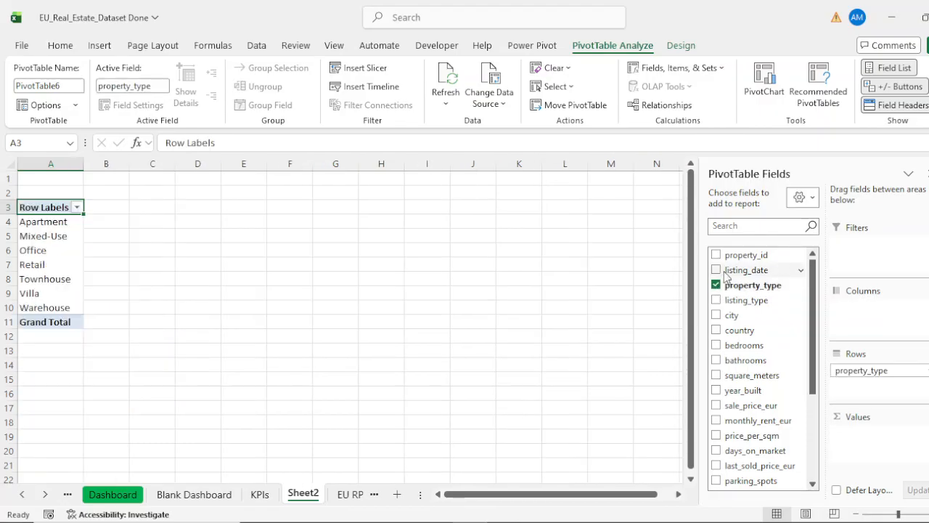
pyautogui.moveTo(742, 260); pyautogui.dragTo(868, 440)
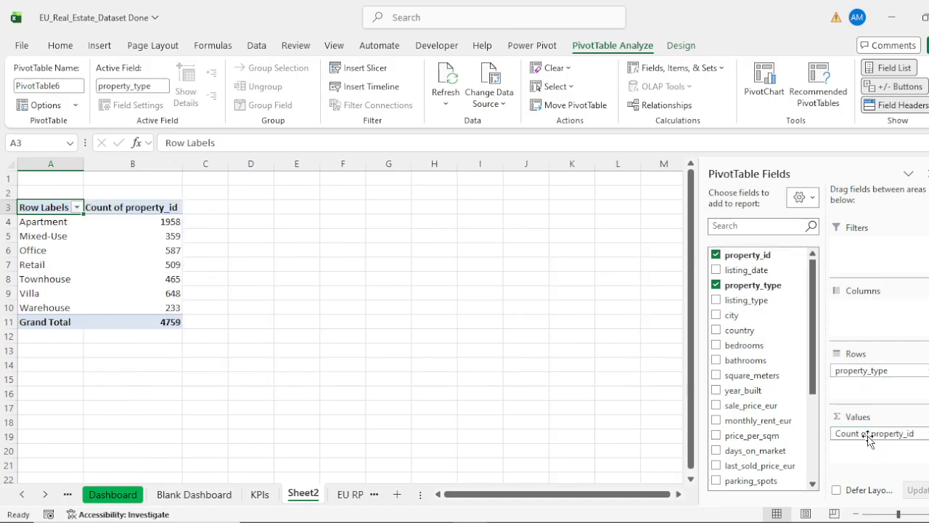
pyautogui.click(146, 208)
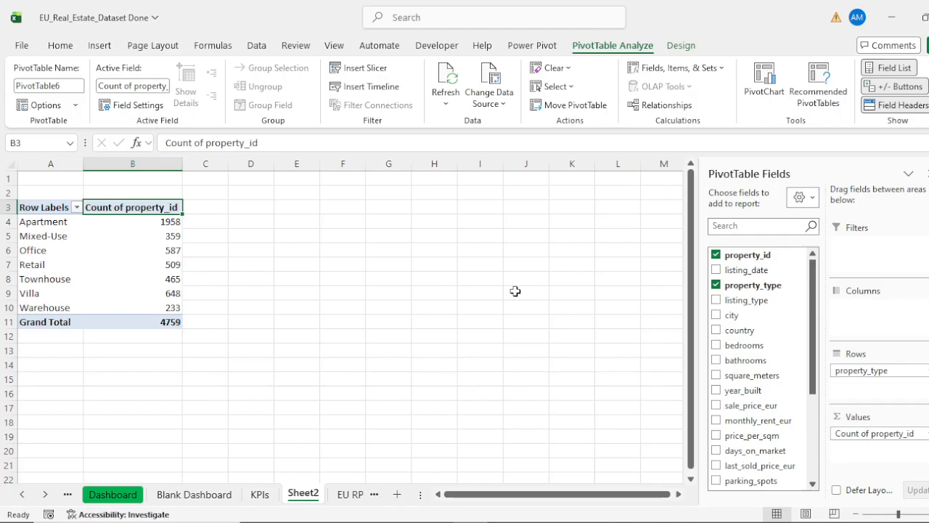
pyautogui.write('Total')
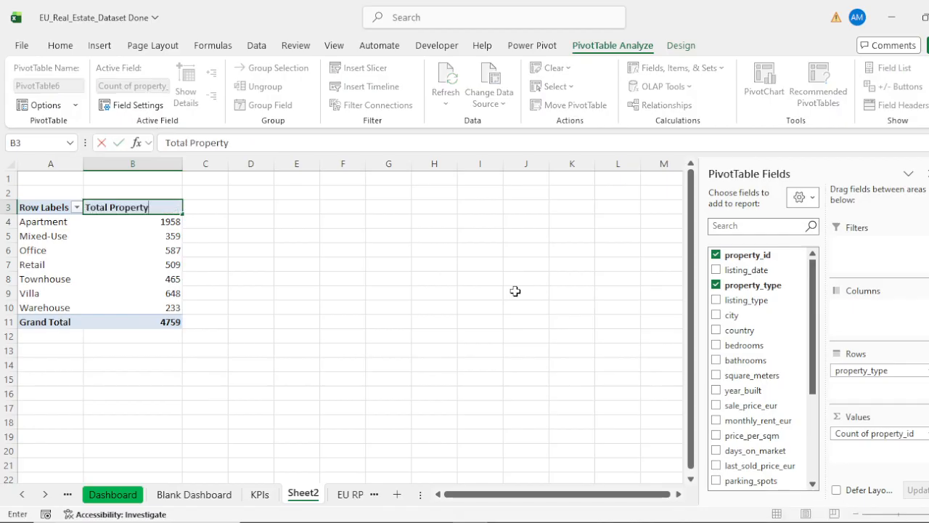
pyautogui.write(' Property')
pyautogui.press('Return')
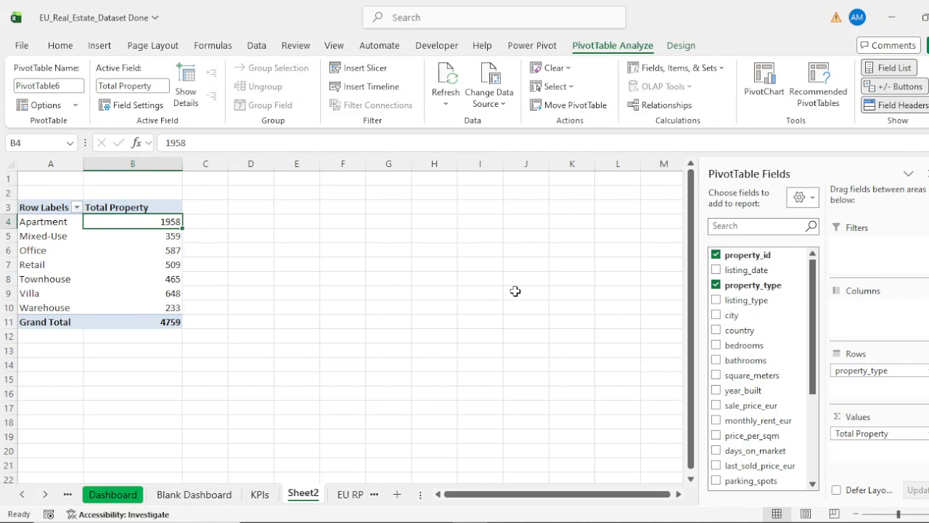
# Show the PivotTable report layout in tabular form.
pyautogui.click(47, 208)
pyautogui.click(51, 207)
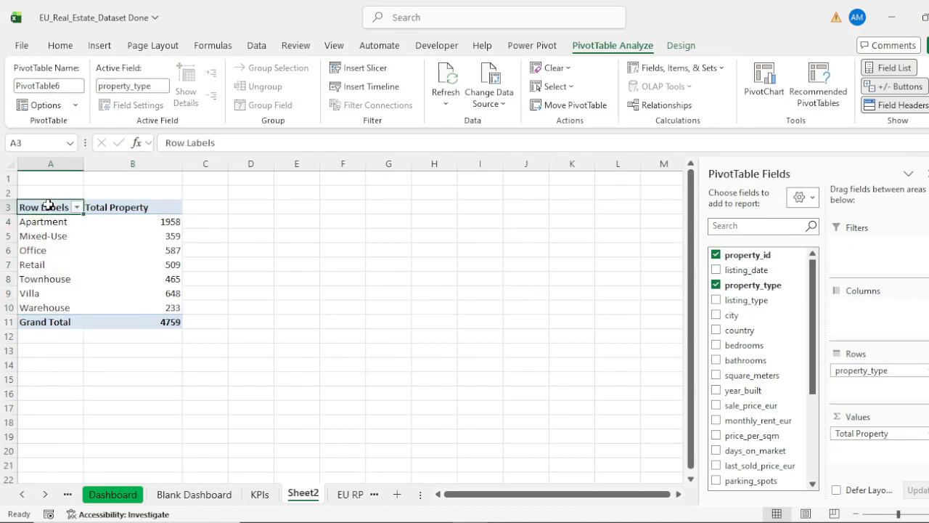
pyautogui.click(544, 45)
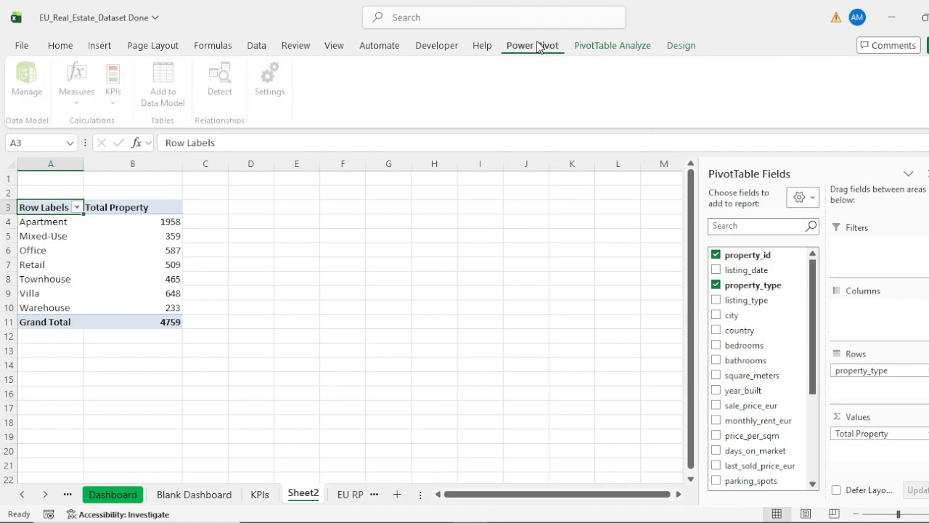
pyautogui.click(678, 45)
pyautogui.click(114, 93)
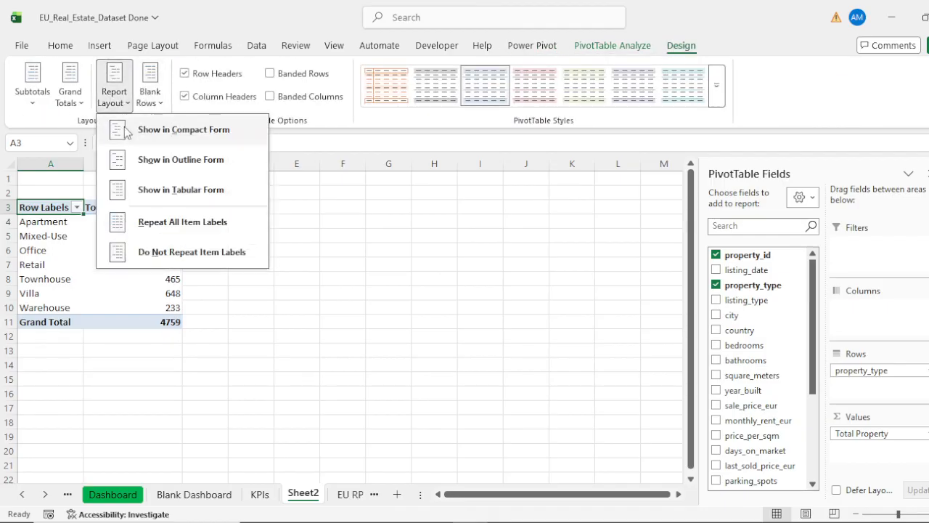
pyautogui.click(185, 192)
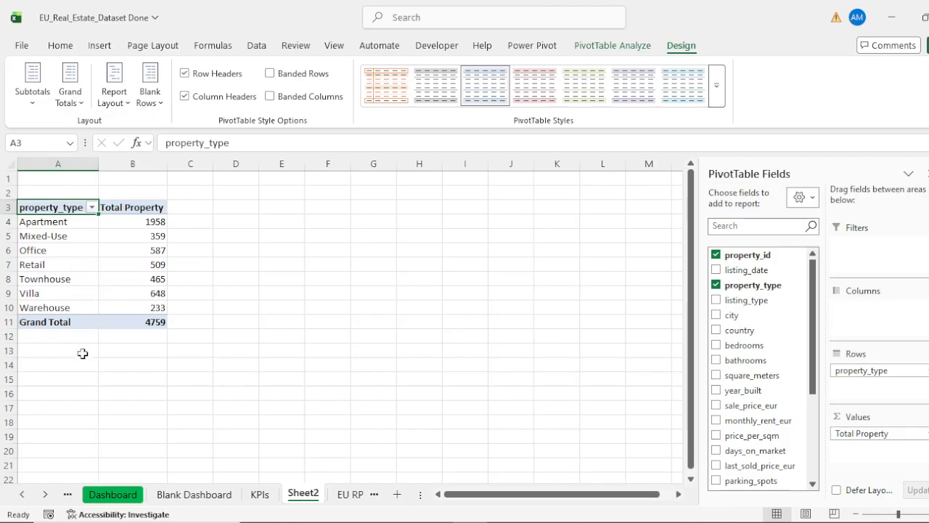
# Remove the grand total row from the property type PivotTable.
pyautogui.click(52, 325)
pyautogui.rightClick(53, 324)
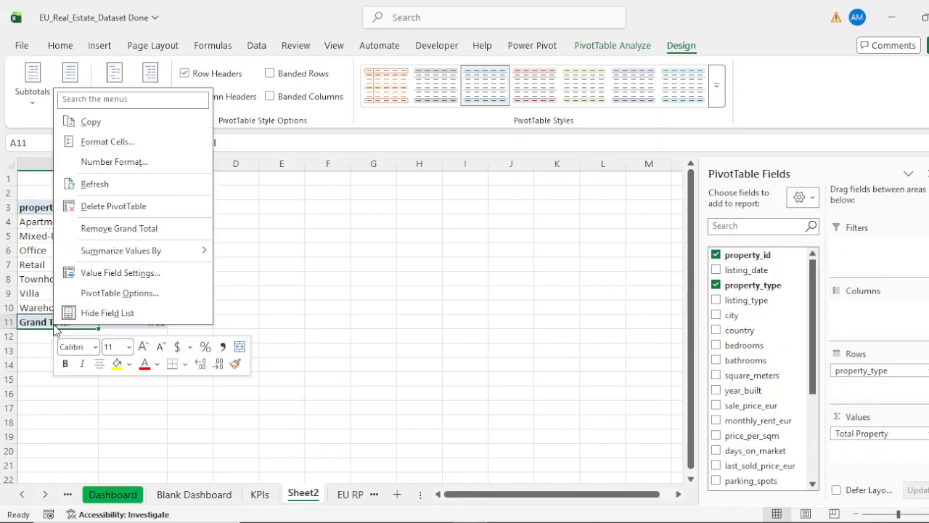
pyautogui.click(111, 228)
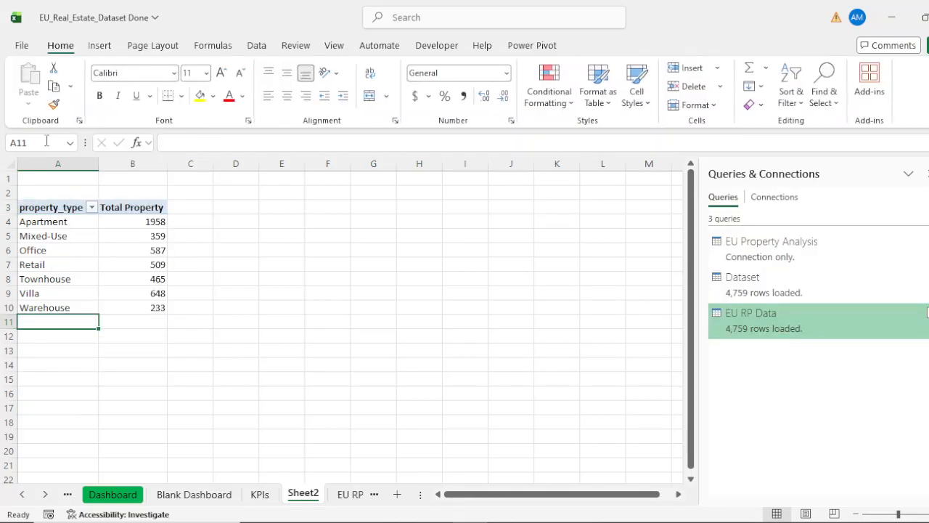
# Fill cells A1:B1 above the PivotTable with yellow and merge and center them.
pyautogui.moveTo(43, 179); pyautogui.dragTo(166, 178)
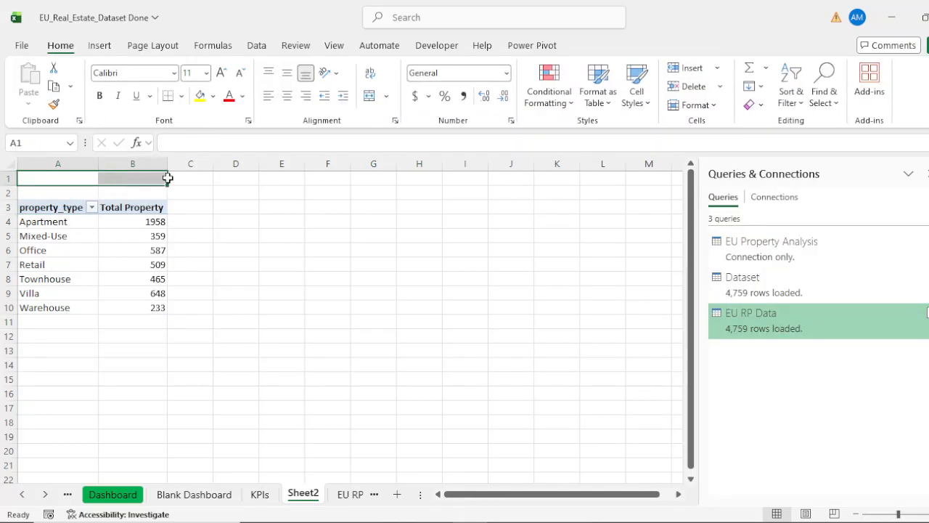
pyautogui.click(200, 95)
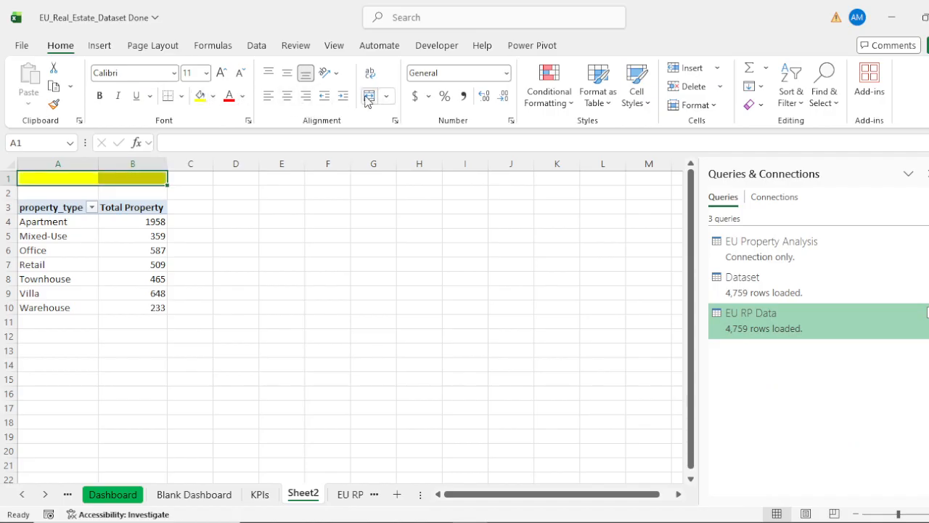
pyautogui.click(369, 97)
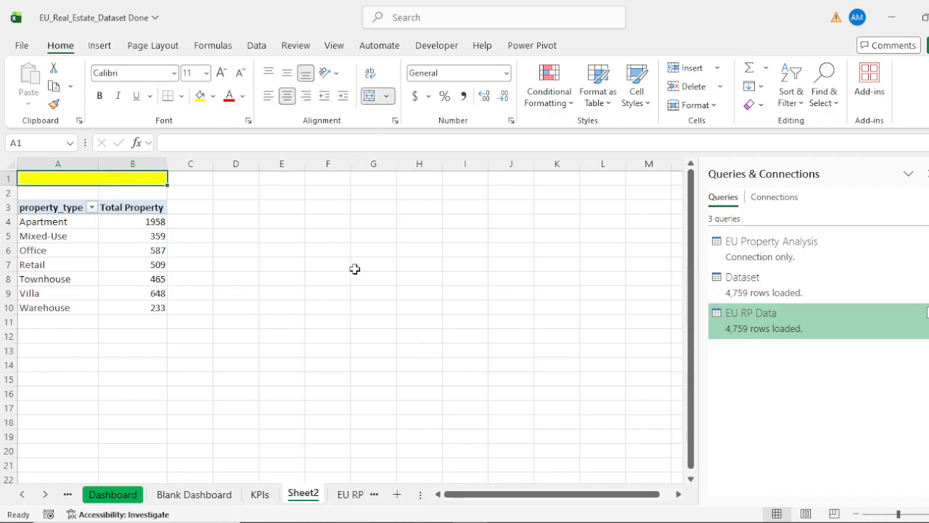
# Enter the title "Total Property by Type" in the merged yellow cell.
pyautogui.write('Tota')
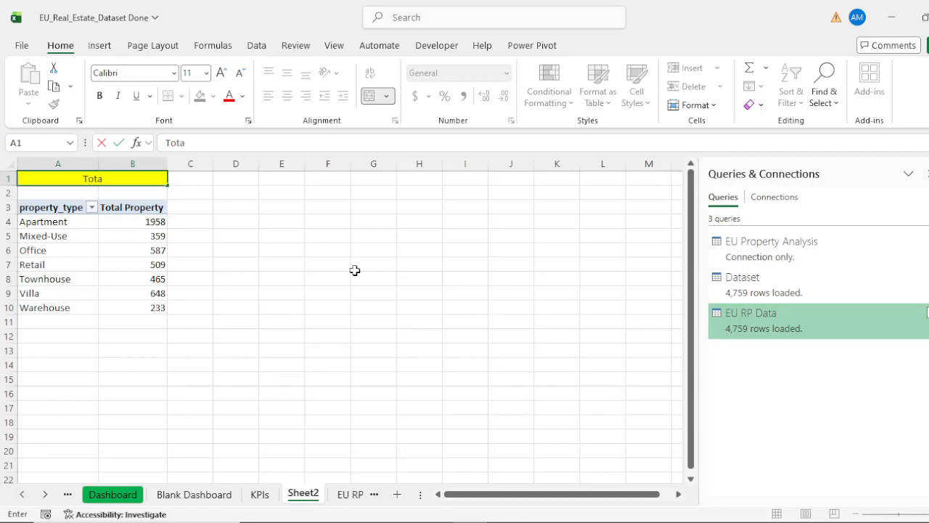
pyautogui.write('l Property by')
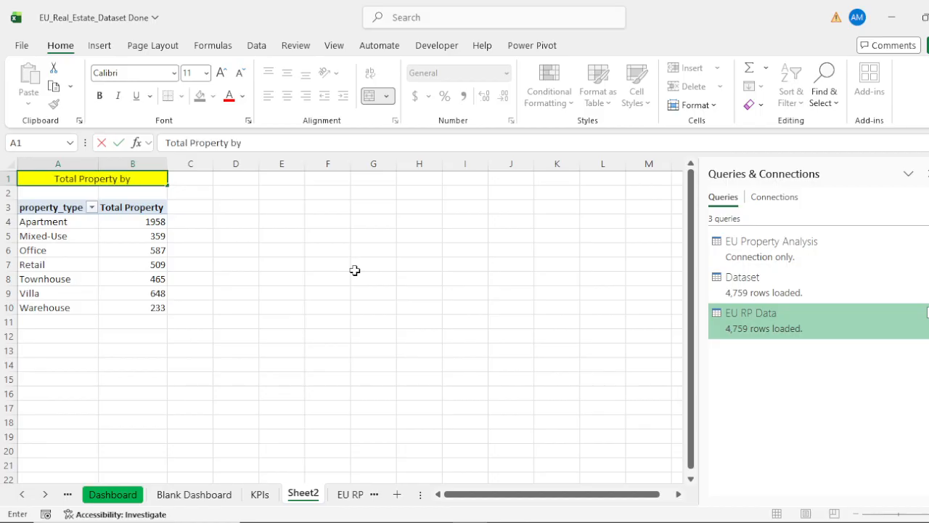
pyautogui.write(' Typpe')
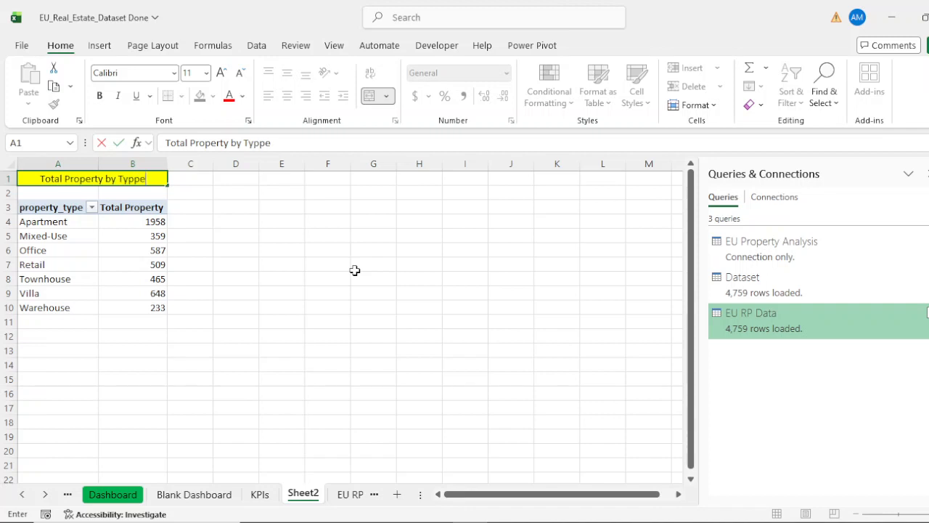
pyautogui.press('BackSpace')
pyautogui.press('BackSpace')
pyautogui.press('BackSpace')
pyautogui.write('e')
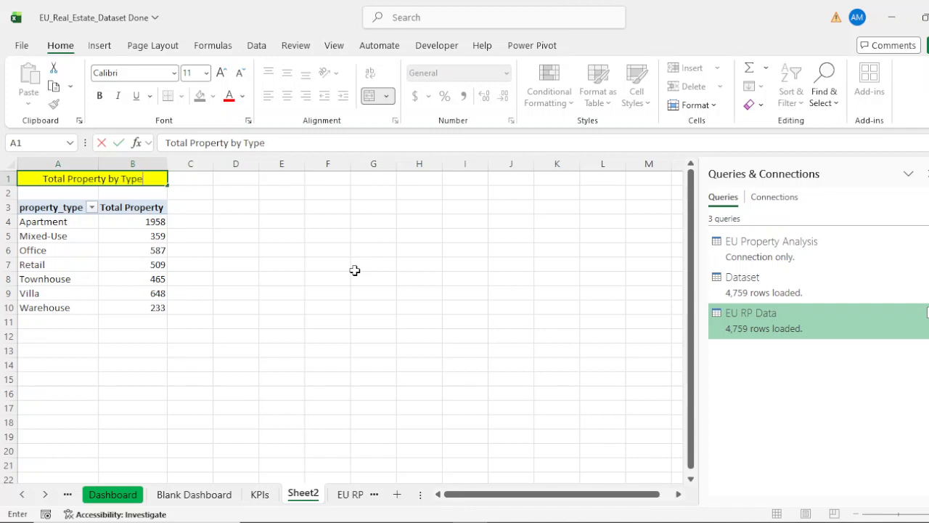
pyautogui.press('Return')
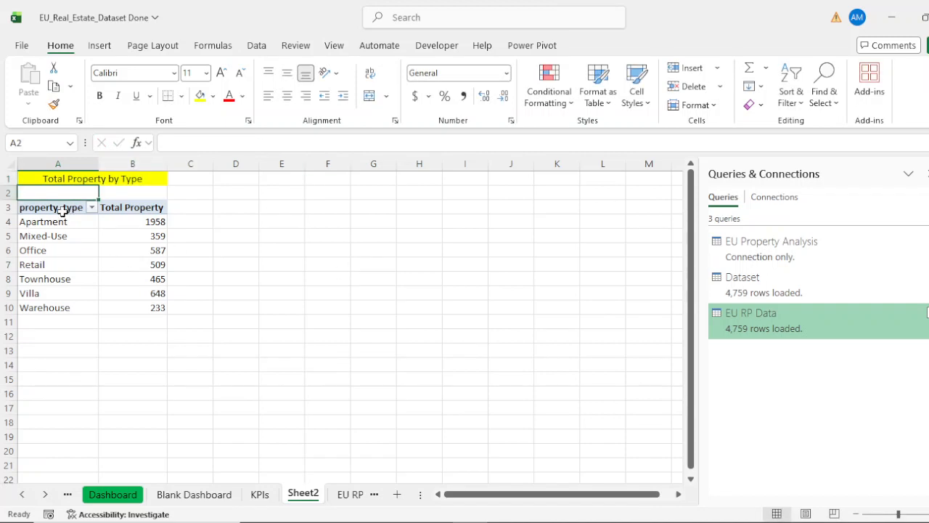
# Make the "Total Property by Type" title bold and enlarge its font size to 14.
pyautogui.click(90, 179)
pyautogui.click(101, 96)
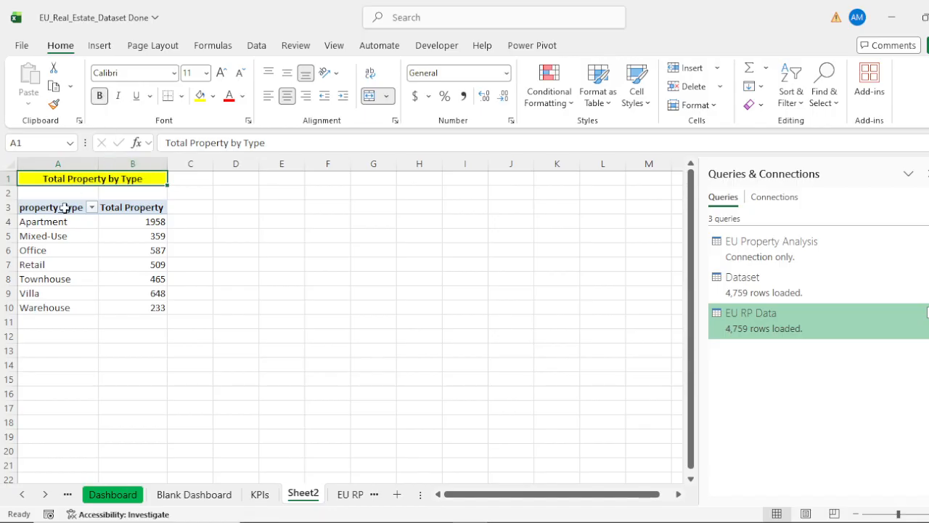
pyautogui.click(216, 76)
pyautogui.click(216, 75)
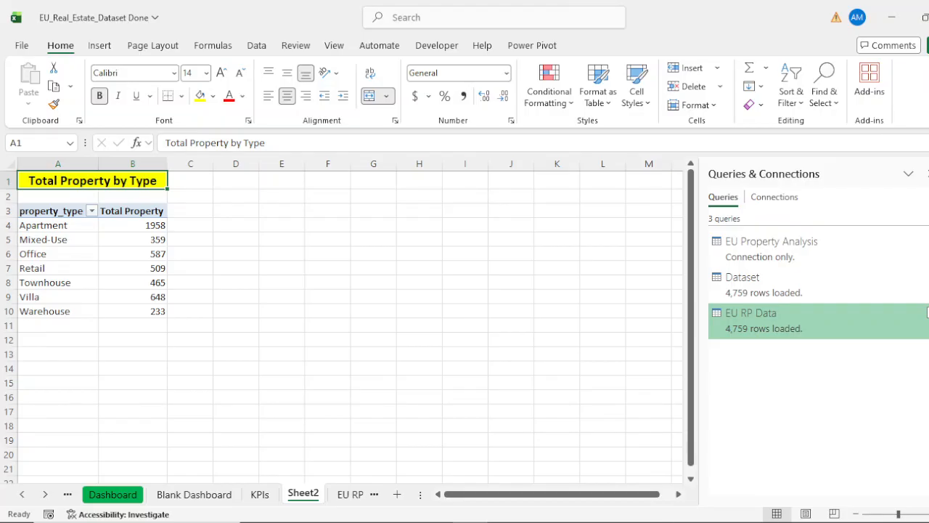
# Fill the whole of column D with yellow as a divider beside the PivotTable.
pyautogui.click(928, 514)
pyautogui.click(928, 514)
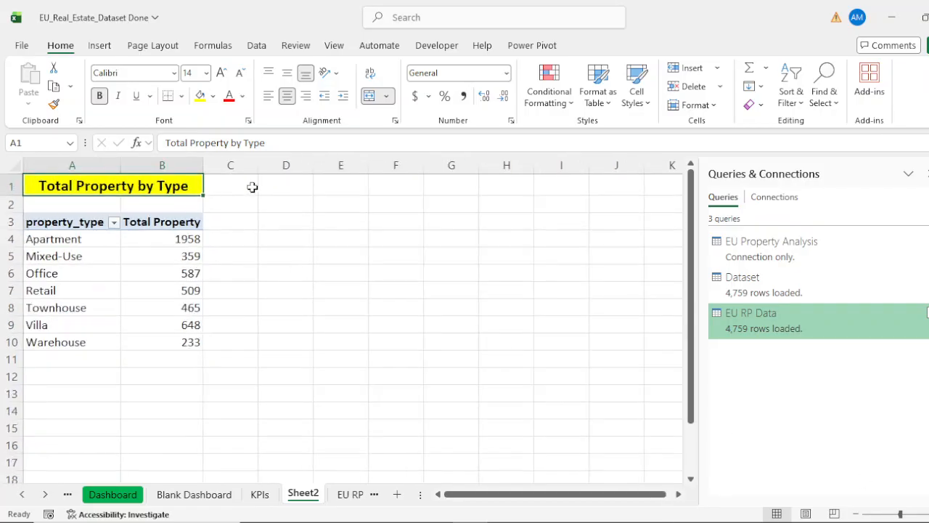
pyautogui.click(288, 165)
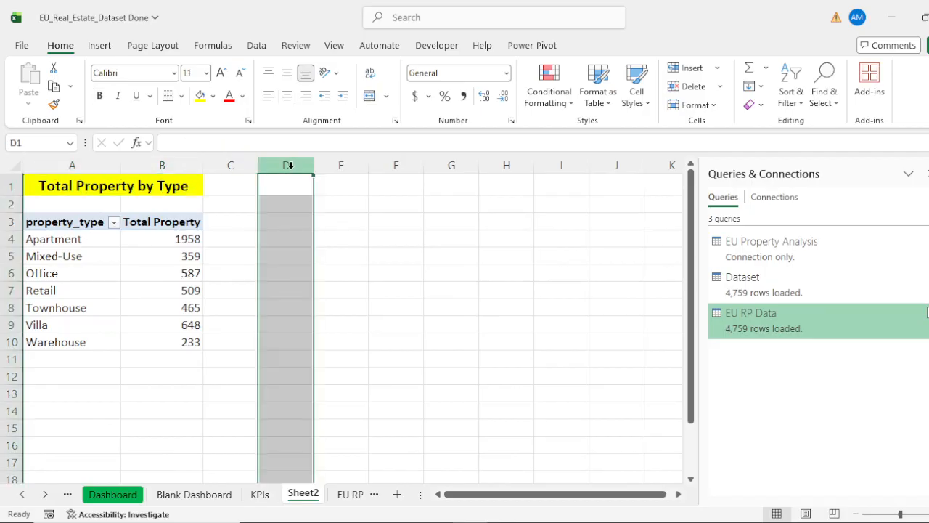
pyautogui.click(200, 97)
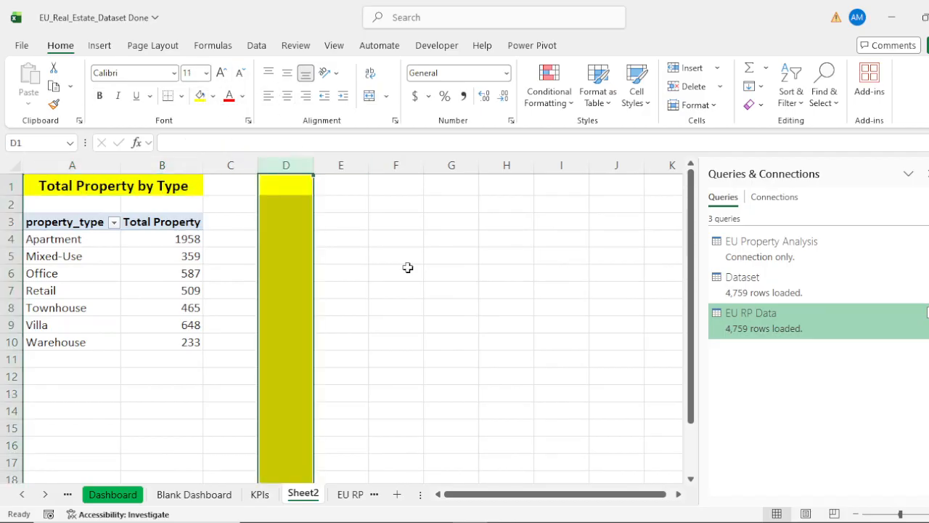
pyautogui.click(353, 221)
pyautogui.click(400, 225)
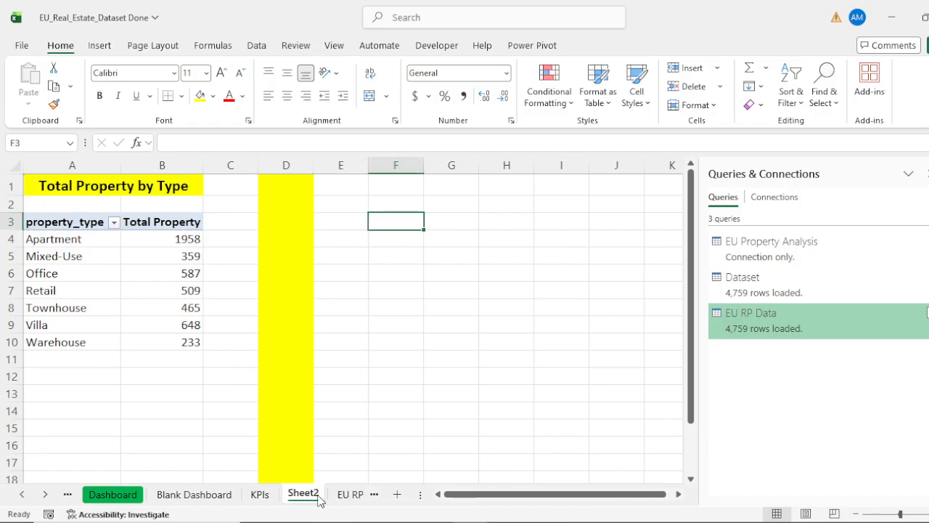
pyautogui.click(351, 494)
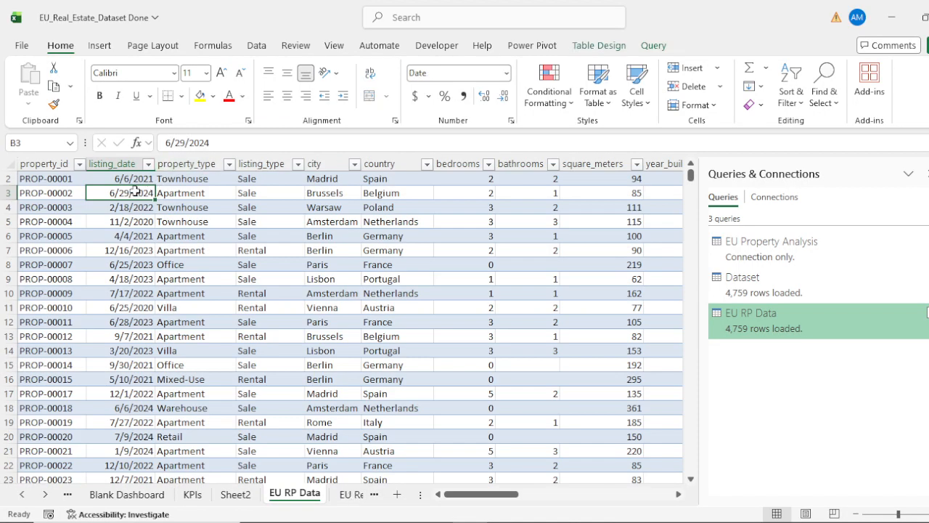
pyautogui.click(100, 45)
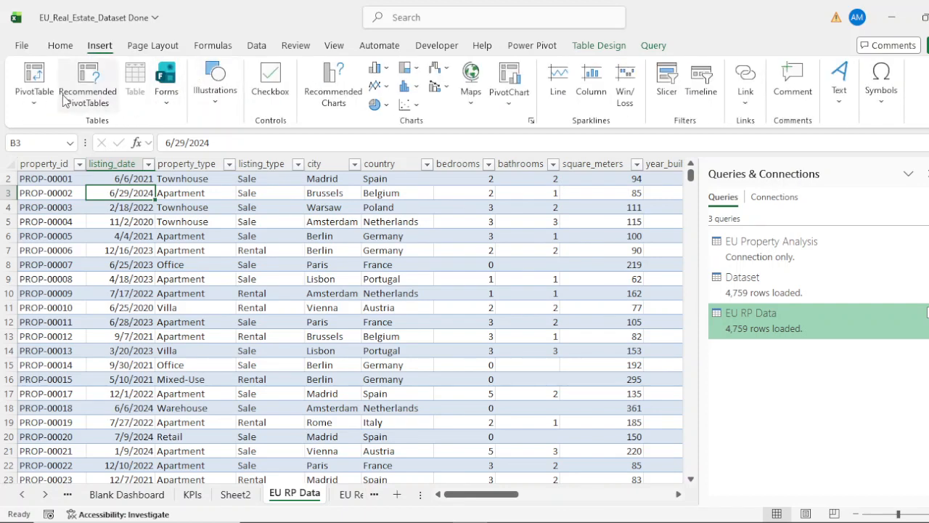
pyautogui.click(34, 78)
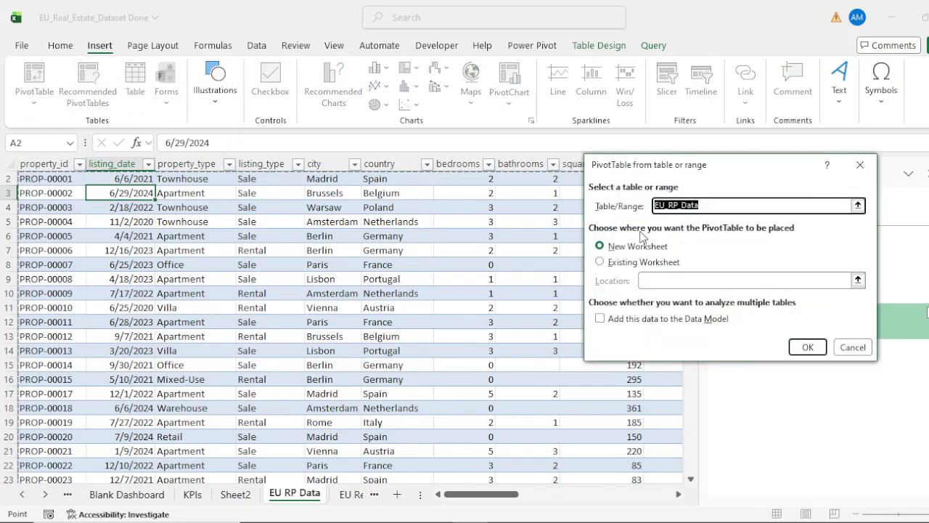
pyautogui.click(803, 349)
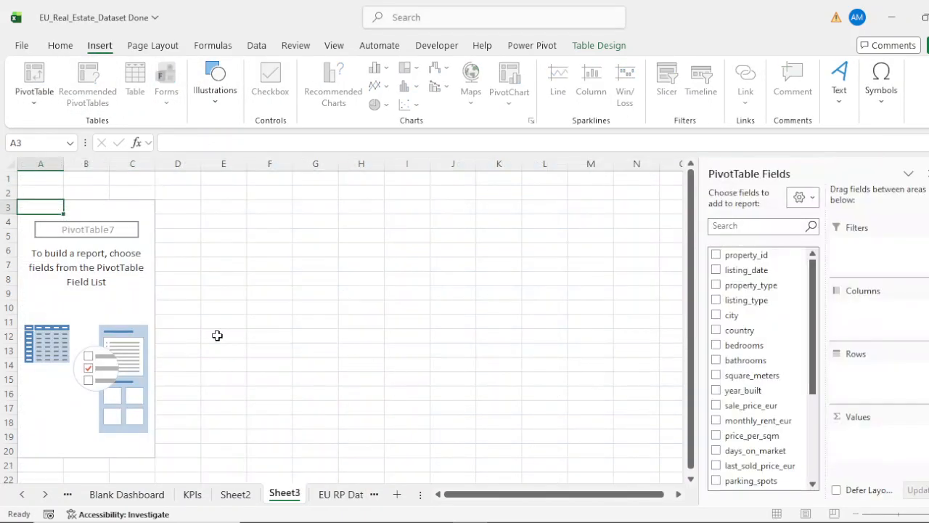
pyautogui.rightClick(287, 496)
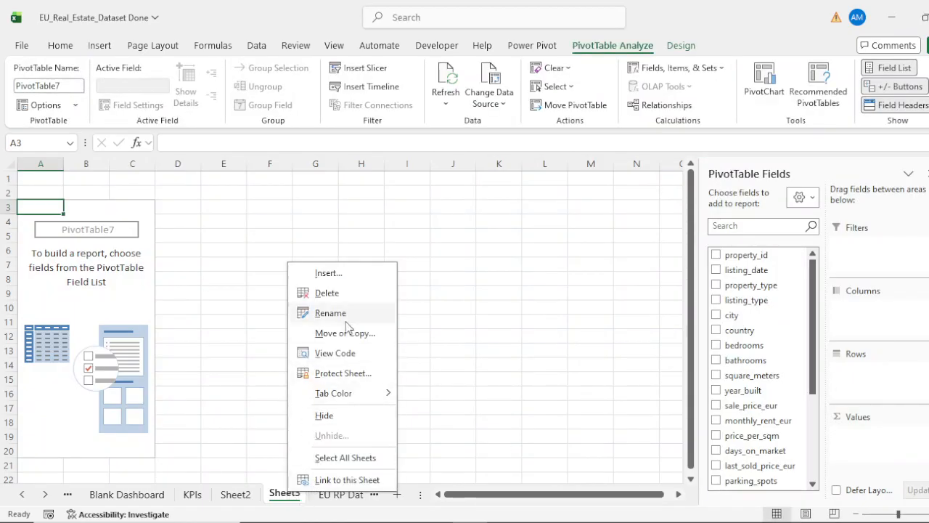
pyautogui.click(324, 292)
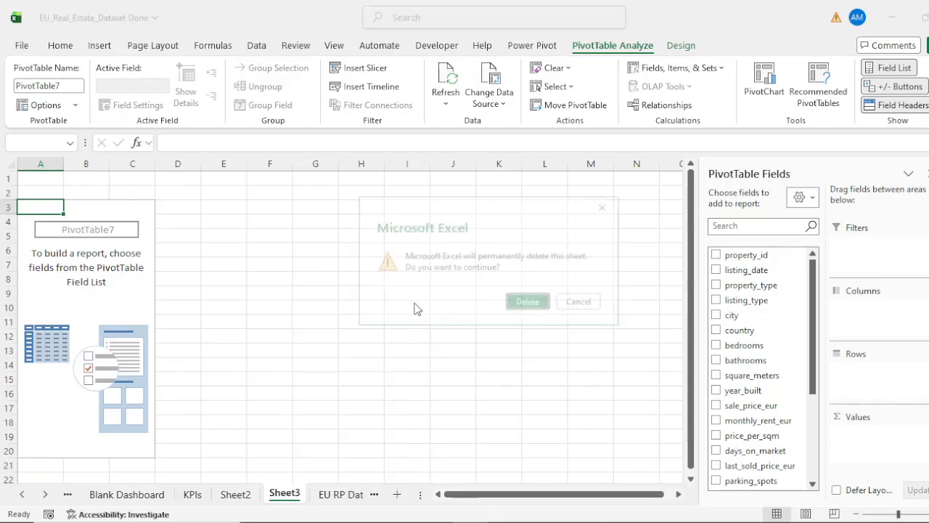
pyautogui.click(529, 303)
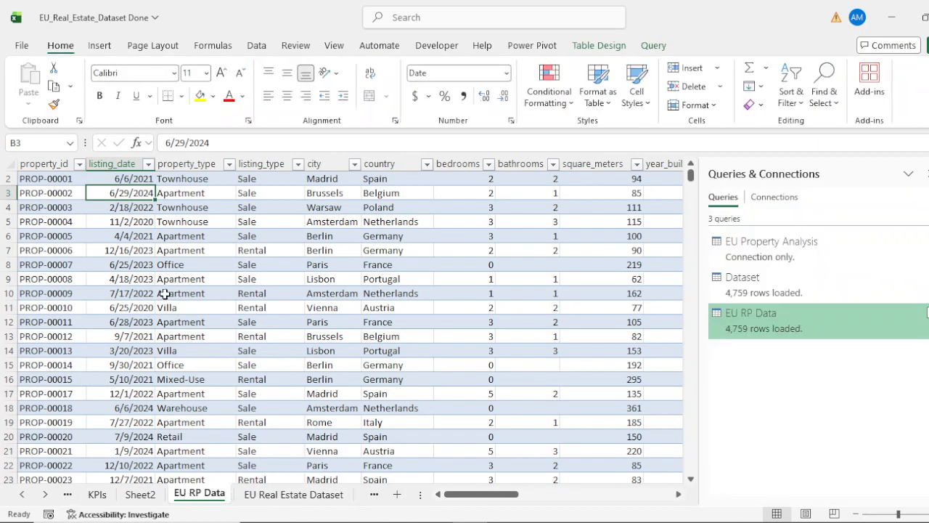
# Insert a PivotTable from the EU_RP_Data table into the existing worksheet Sheet2 at cell F3.
pyautogui.click(100, 46)
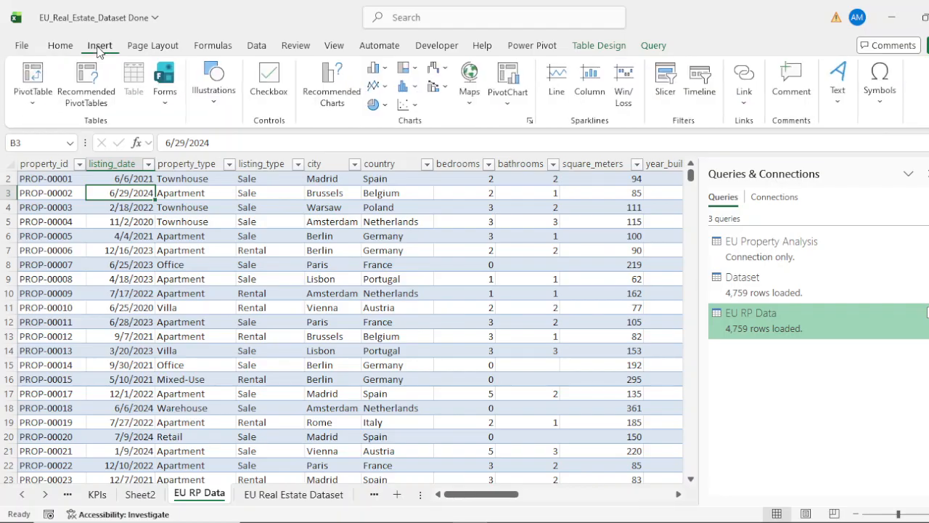
pyautogui.click(37, 80)
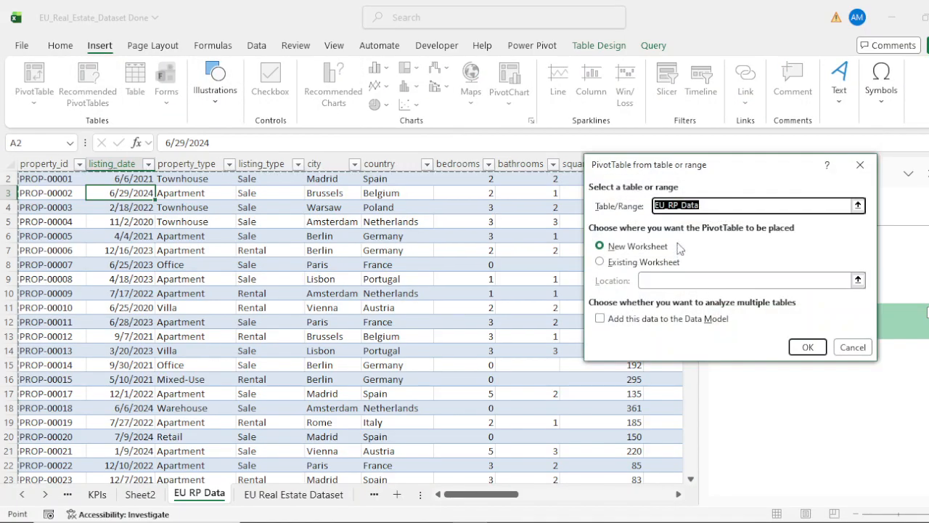
pyautogui.click(604, 262)
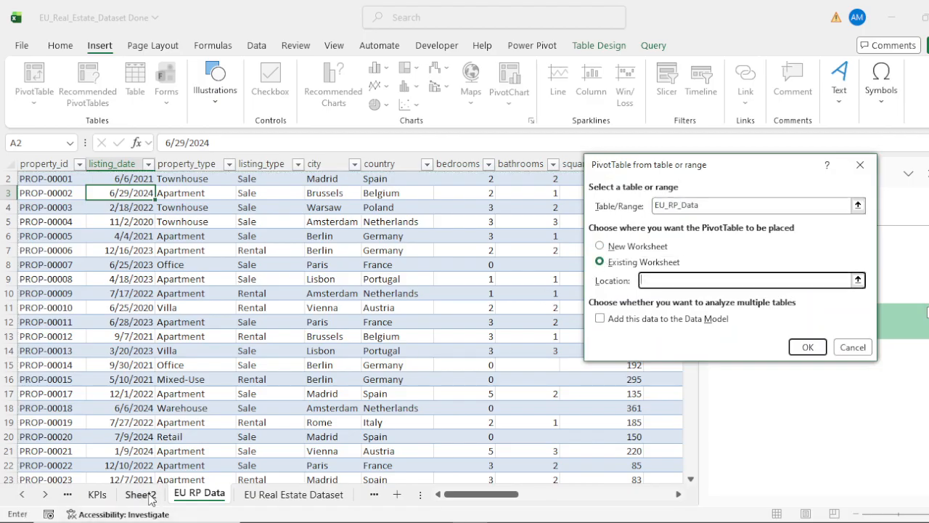
pyautogui.click(140, 494)
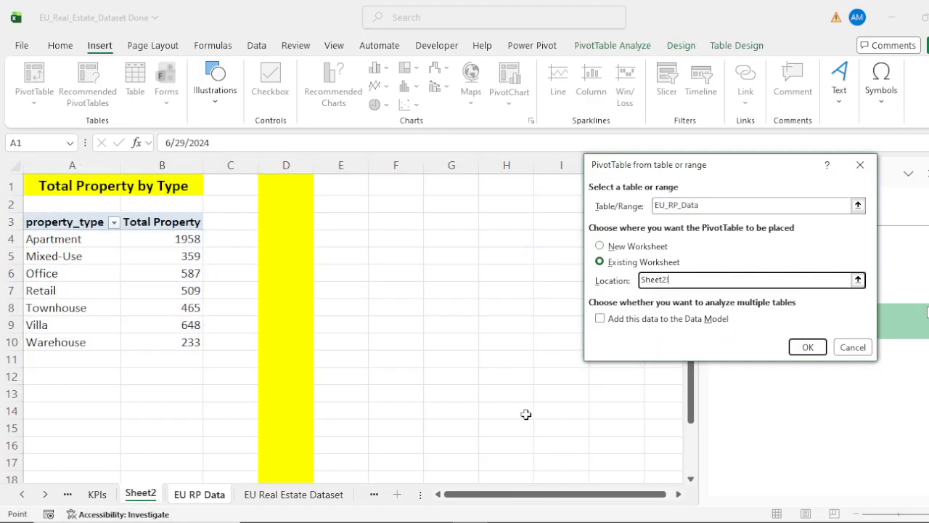
pyautogui.click(396, 224)
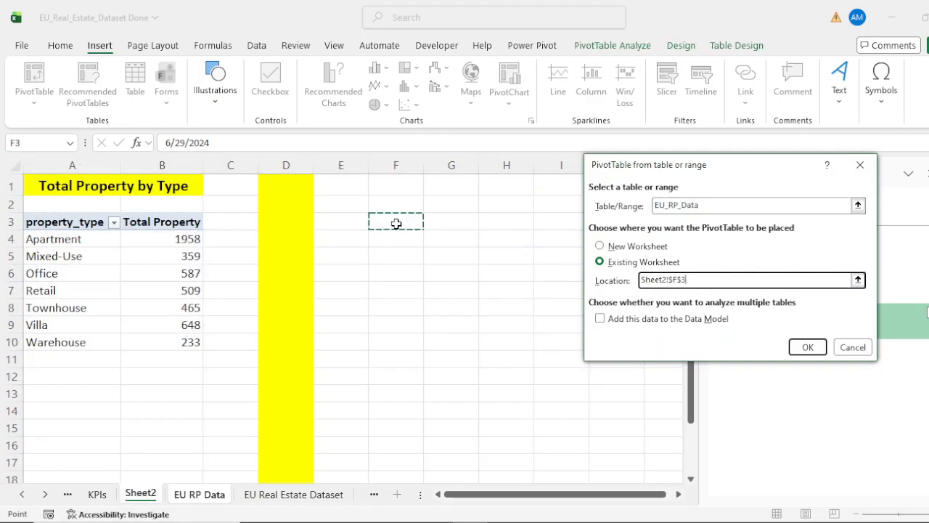
pyautogui.click(807, 349)
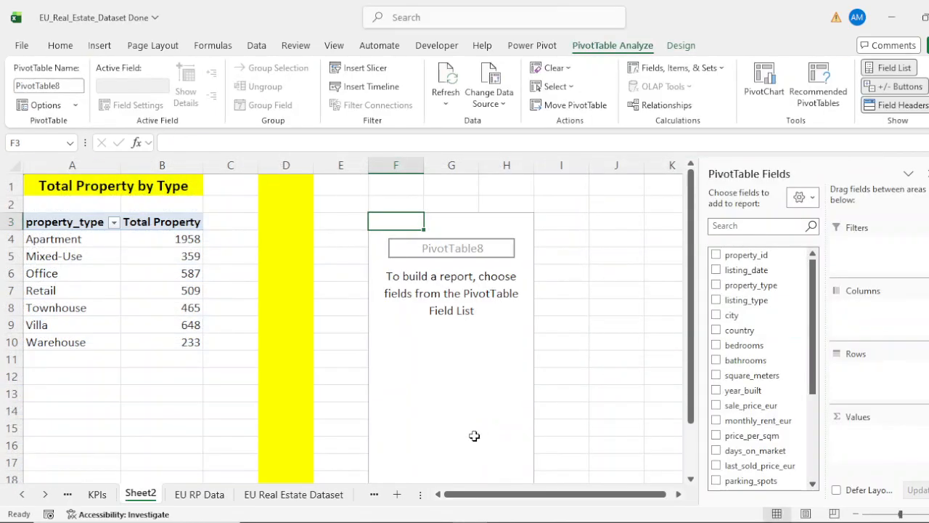
# Rename Sheet2 as "Property Analysis".
pyautogui.doubleClick(136, 496)
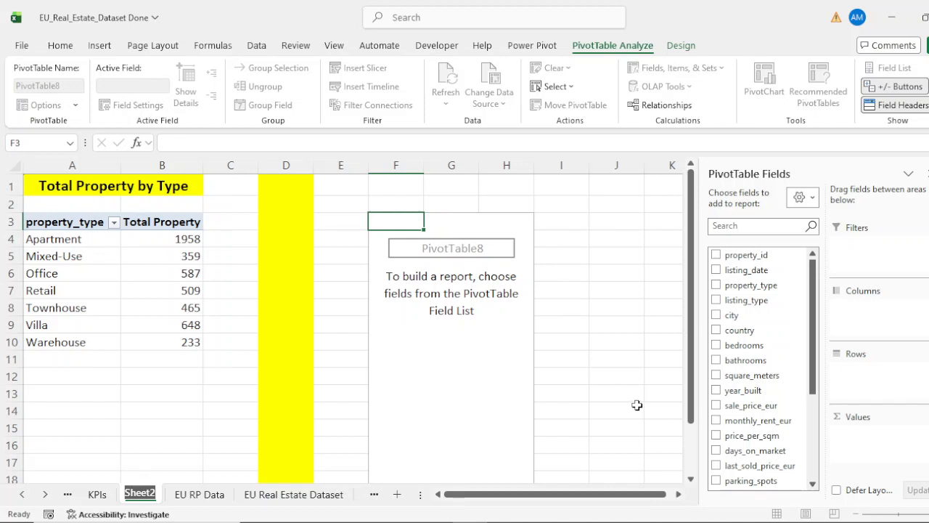
pyautogui.write('Pro')
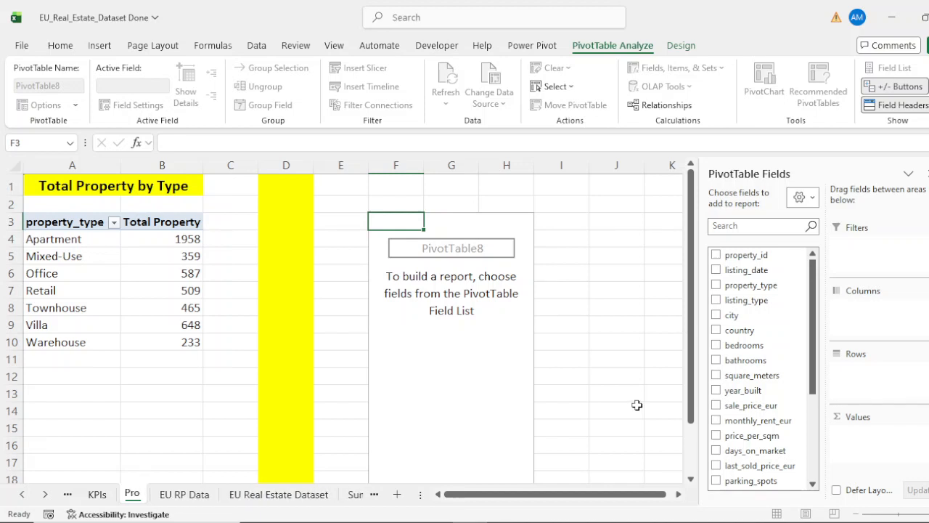
pyautogui.write('perty')
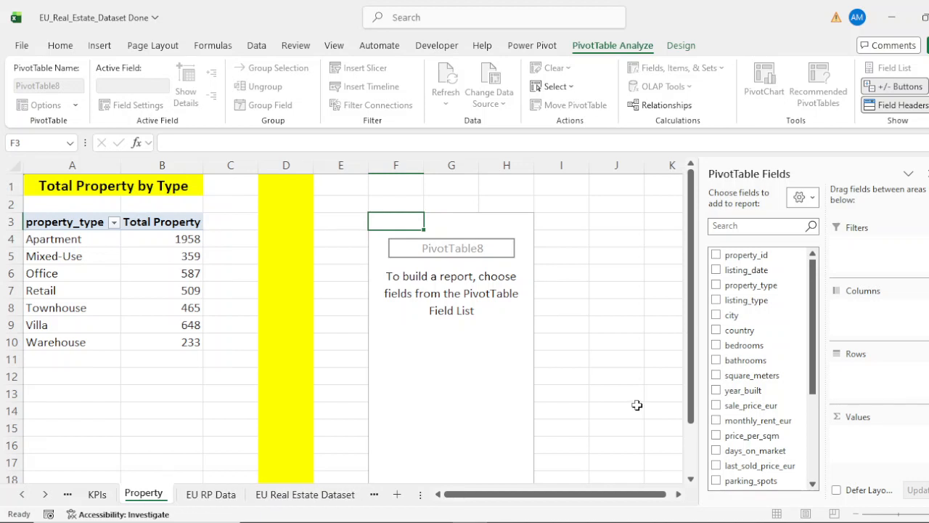
pyautogui.write(' Analysis')
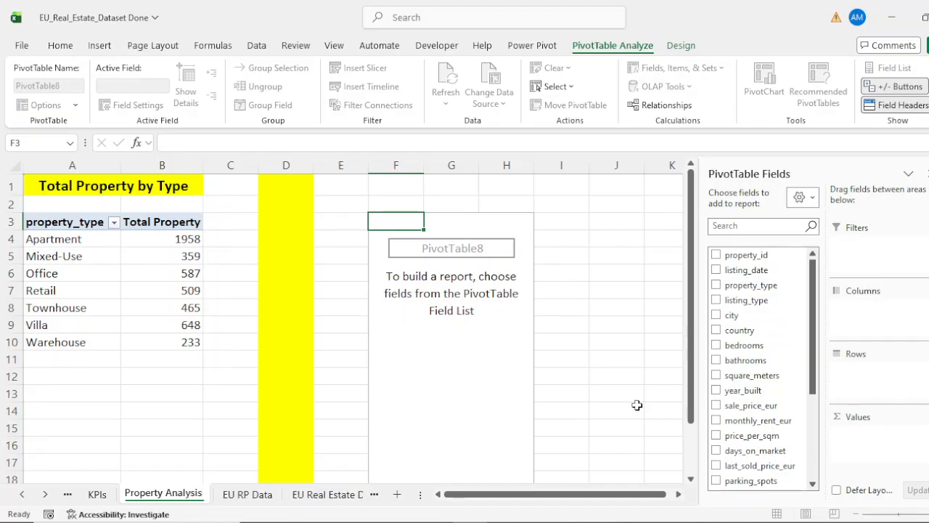
pyautogui.press('Return')
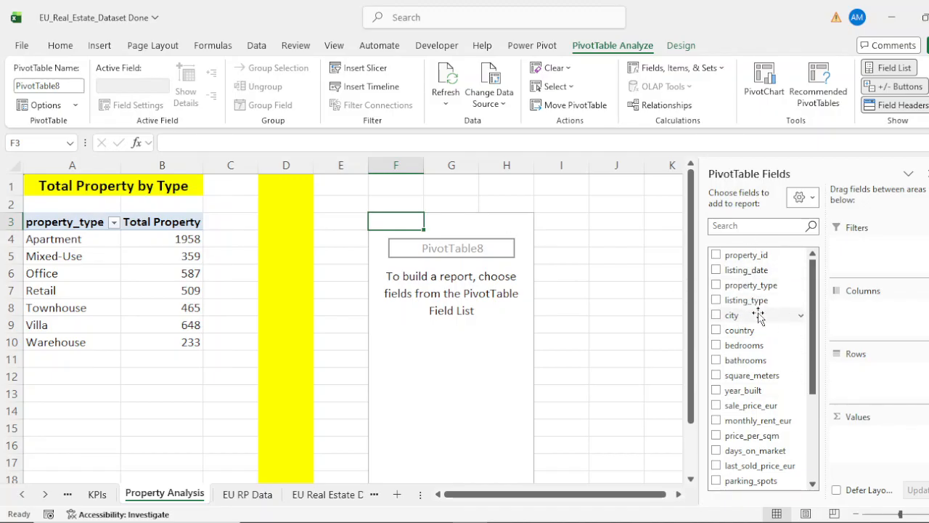
# Add listing_type to the new PivotTable's rows and the count of property_id to its values.
pyautogui.click(716, 300)
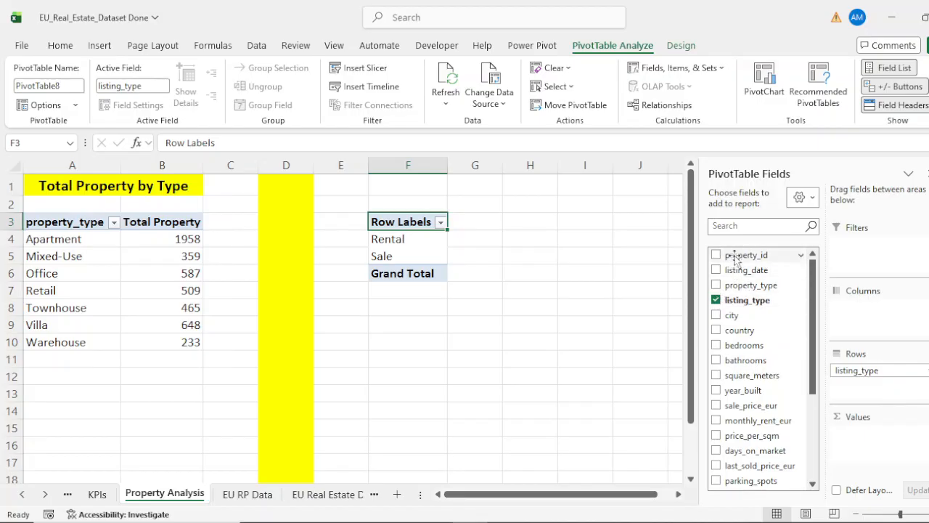
pyautogui.moveTo(735, 256); pyautogui.dragTo(881, 442)
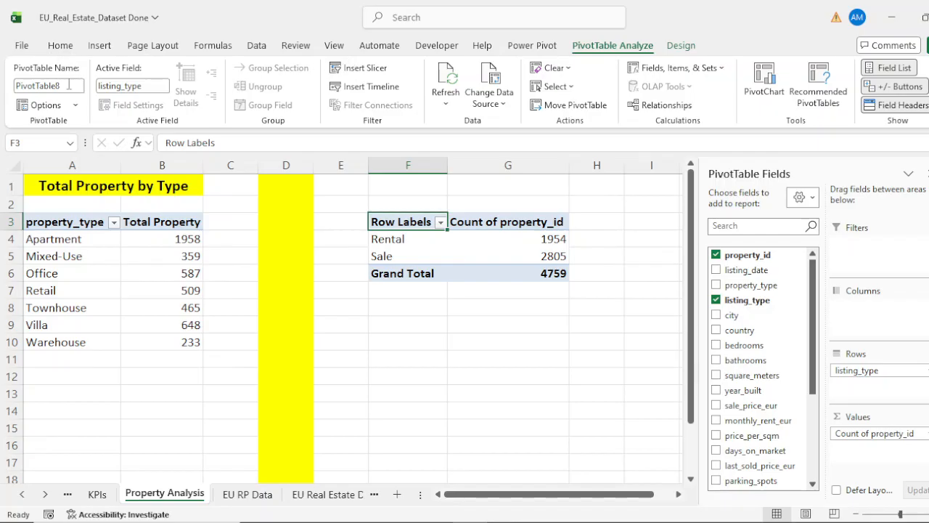
# Fill cells F1:G1 above the listing PivotTable with yellow and merge and center them.
pyautogui.moveTo(405, 183); pyautogui.dragTo(515, 181)
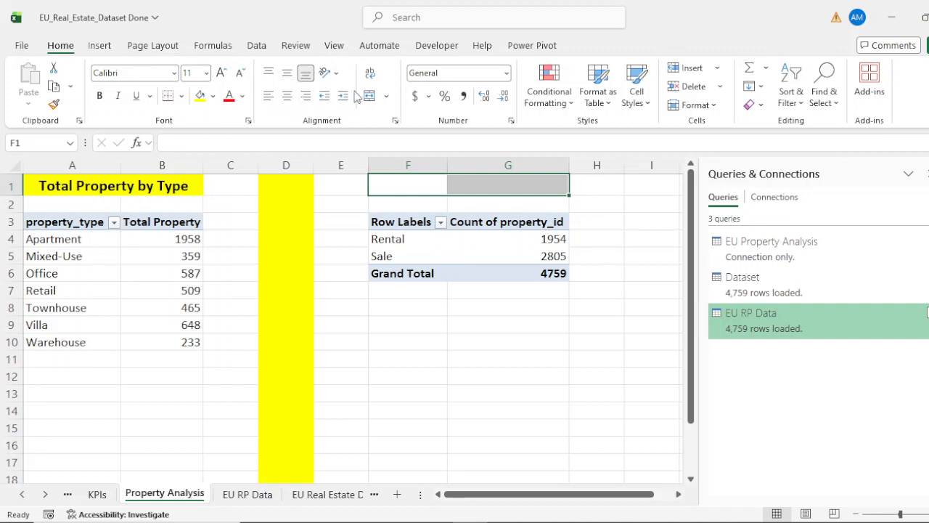
pyautogui.click(200, 96)
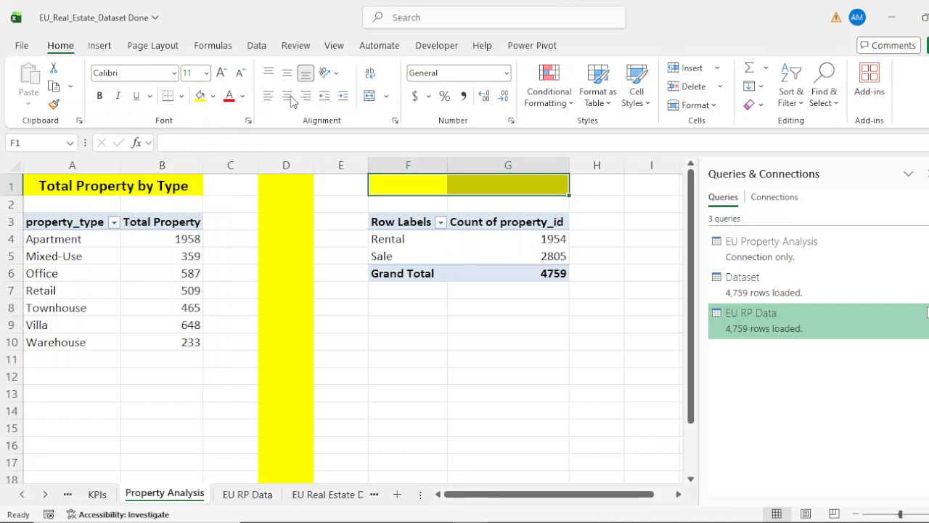
pyautogui.click(370, 97)
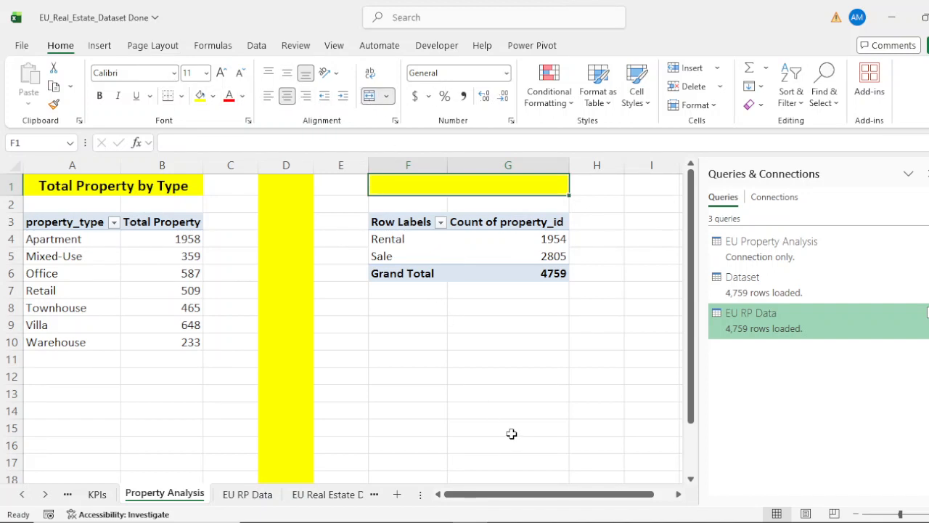
# Show the listing_type PivotTable in tabular form and remove its grand total.
pyautogui.click(399, 226)
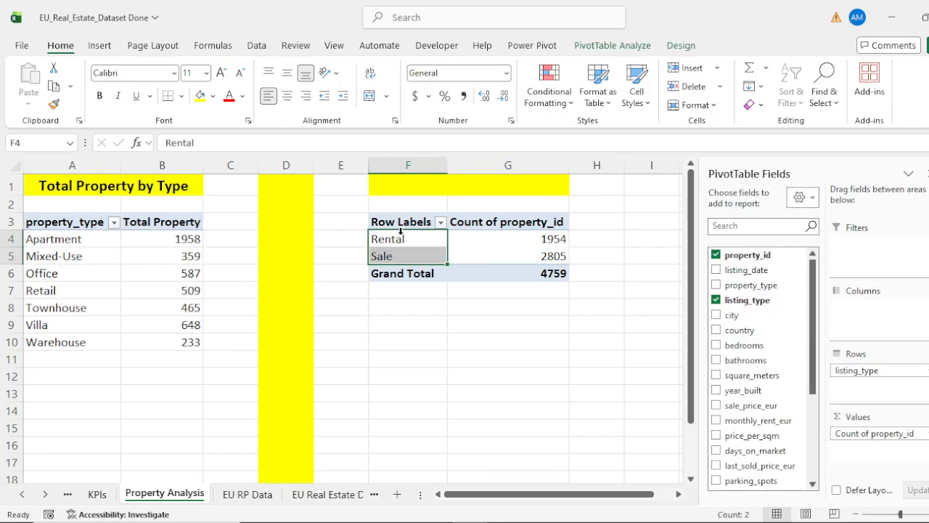
pyautogui.click(681, 45)
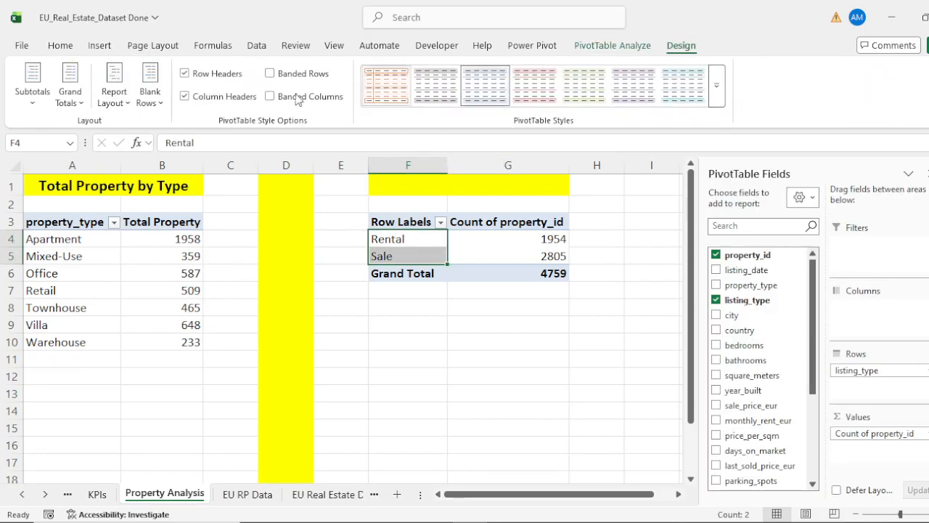
pyautogui.click(114, 91)
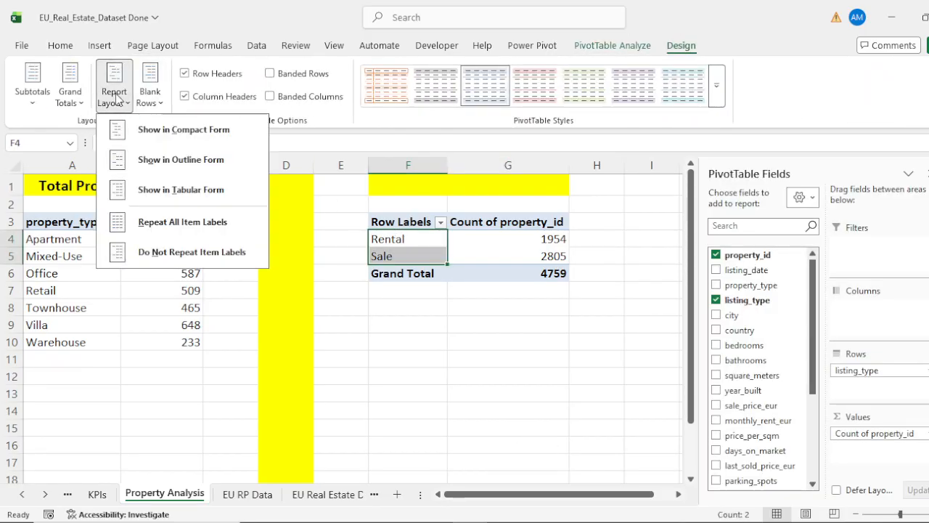
pyautogui.click(149, 191)
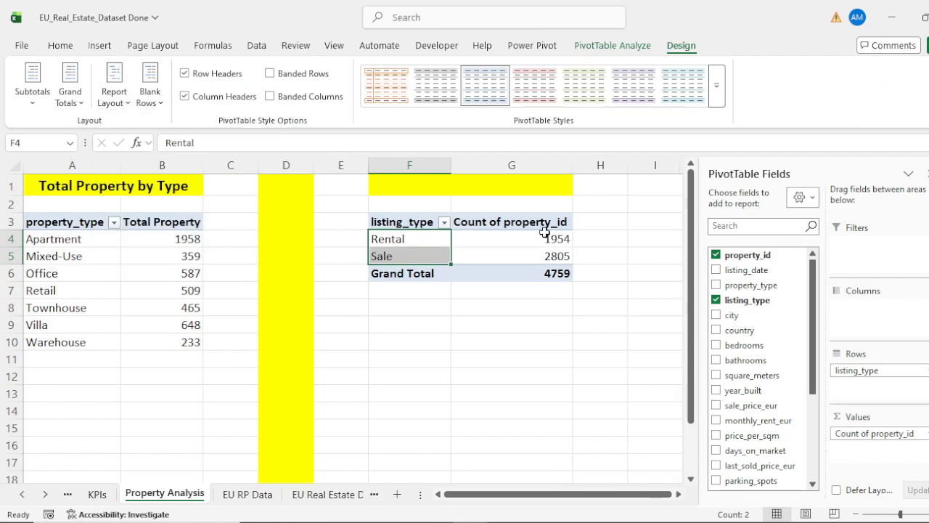
pyautogui.rightClick(403, 273)
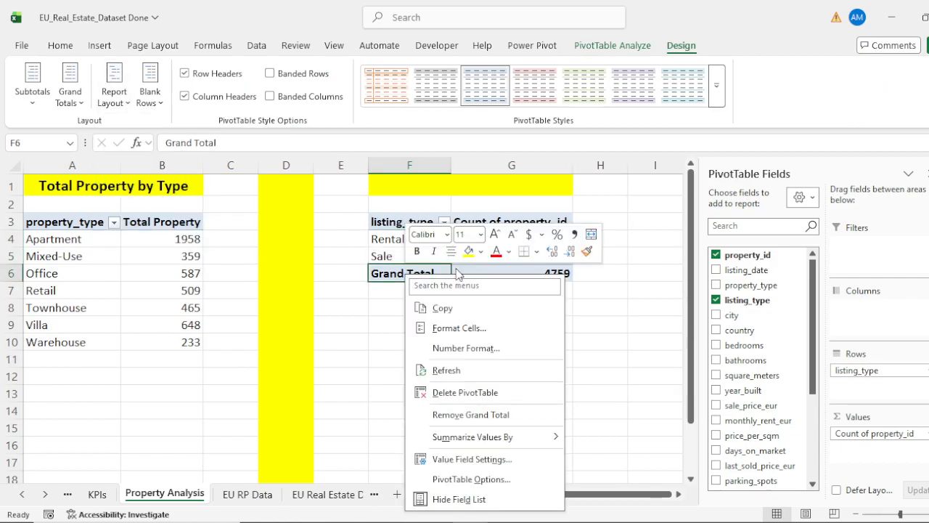
pyautogui.click(471, 415)
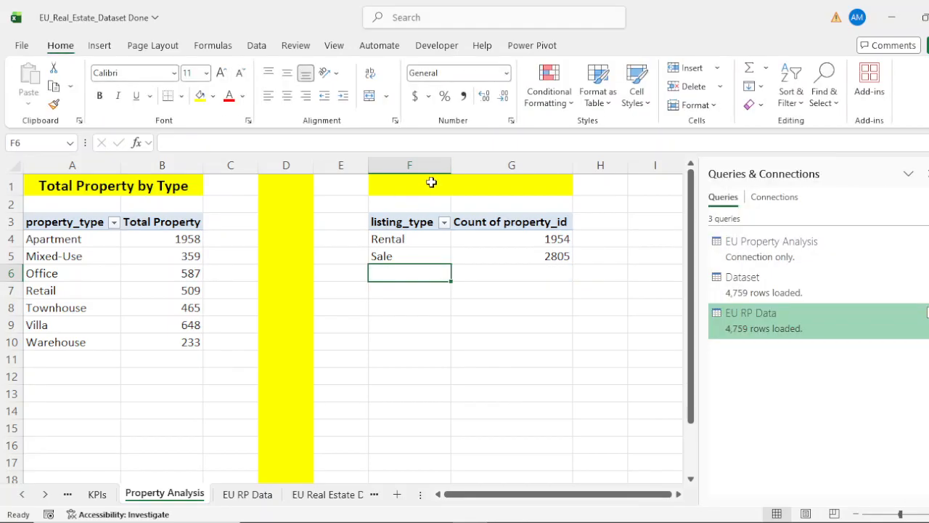
# Rename the listing PivotTable's count column header in G3 to "Total Property".
pyautogui.click(429, 183)
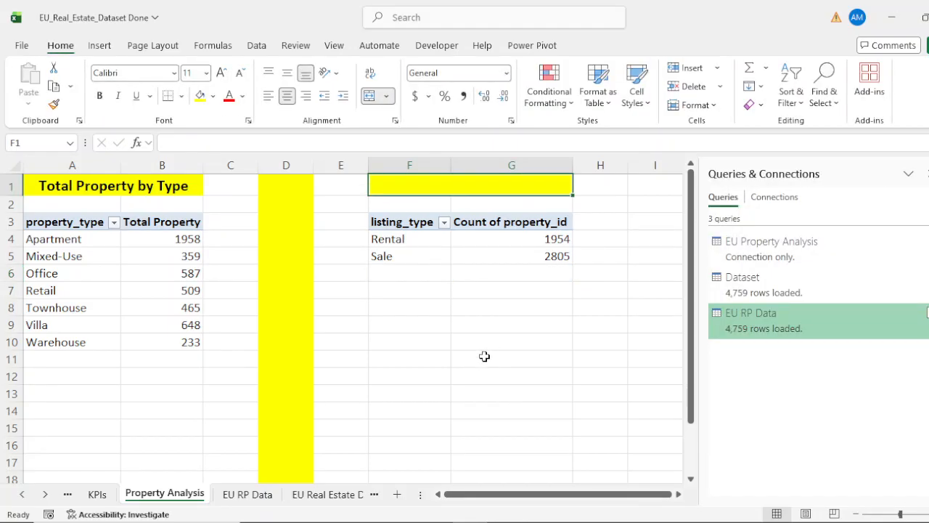
pyautogui.click(501, 226)
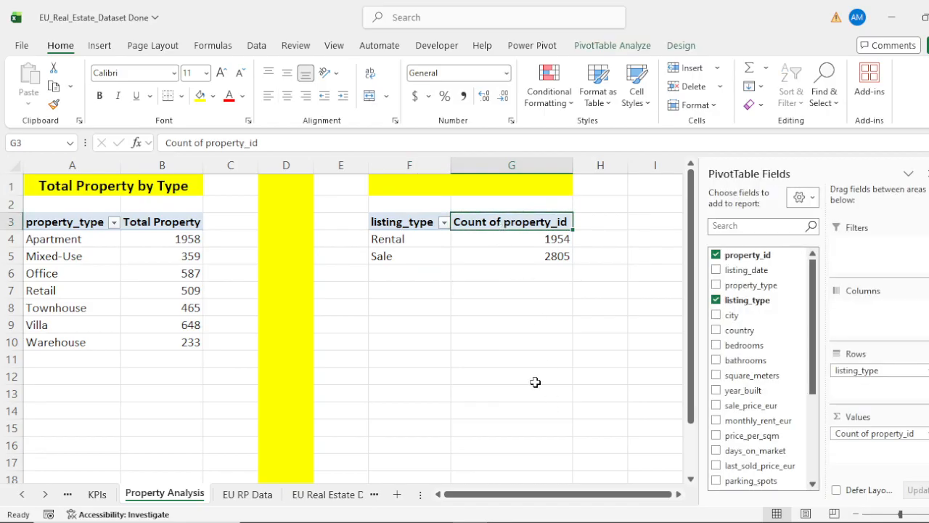
pyautogui.write('Total')
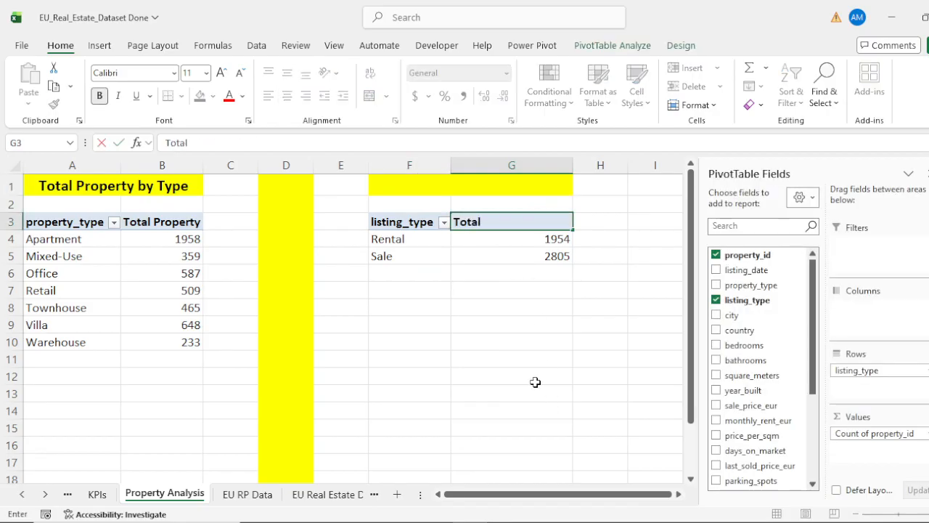
pyautogui.write(' Property')
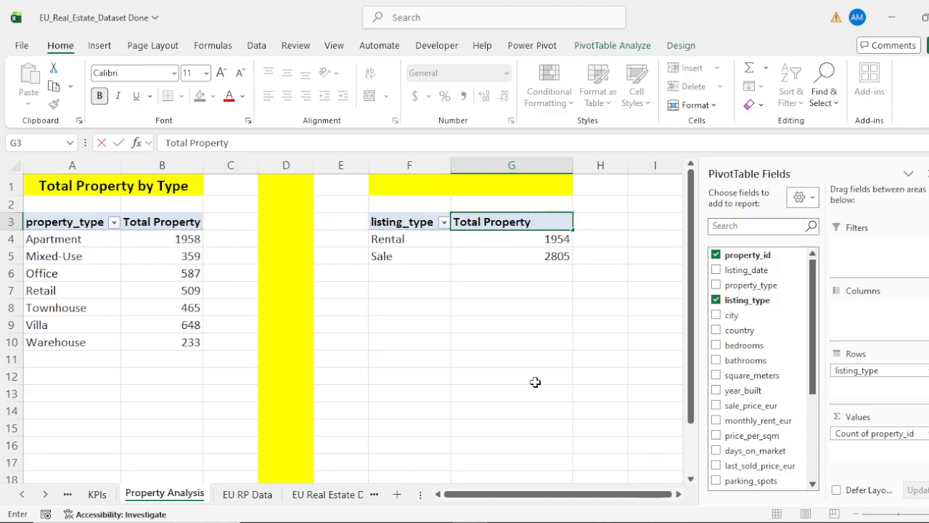
pyautogui.press('Return')
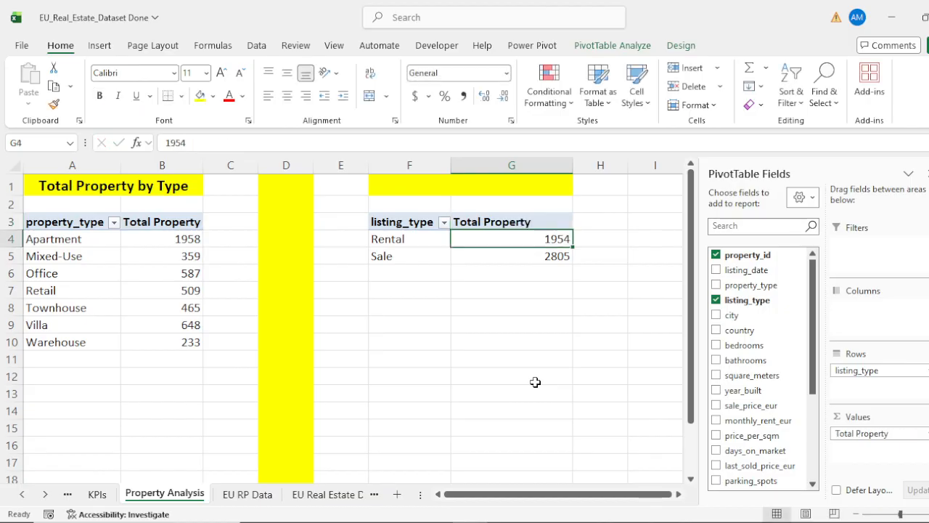
# Enter the title "Total Property by Listing" in the merged yellow cell above the listing PivotTable.
pyautogui.click(457, 184)
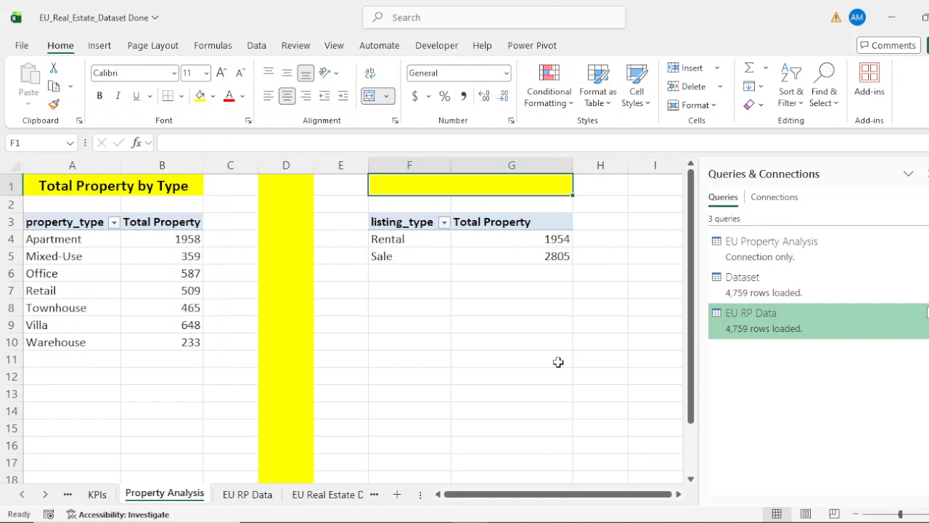
pyautogui.write('Tot')
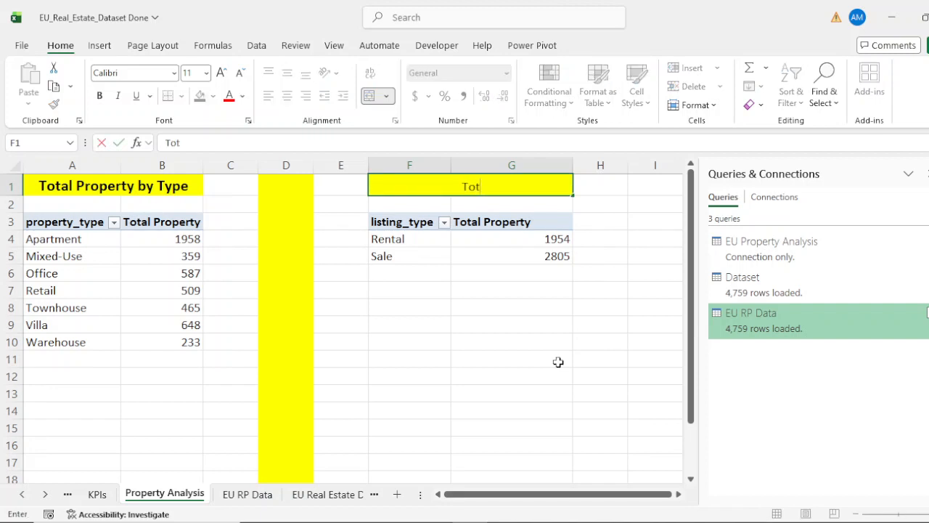
pyautogui.write('al Property by')
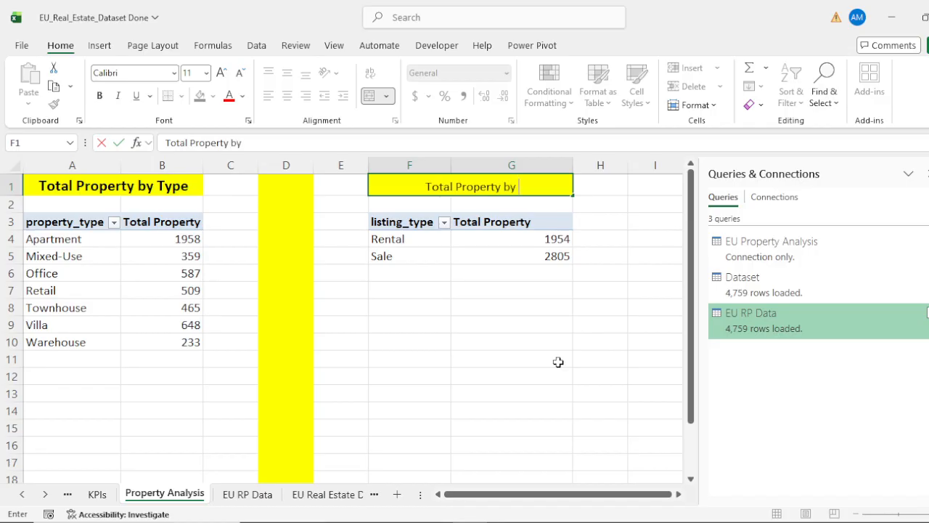
pyautogui.write(' Listi')
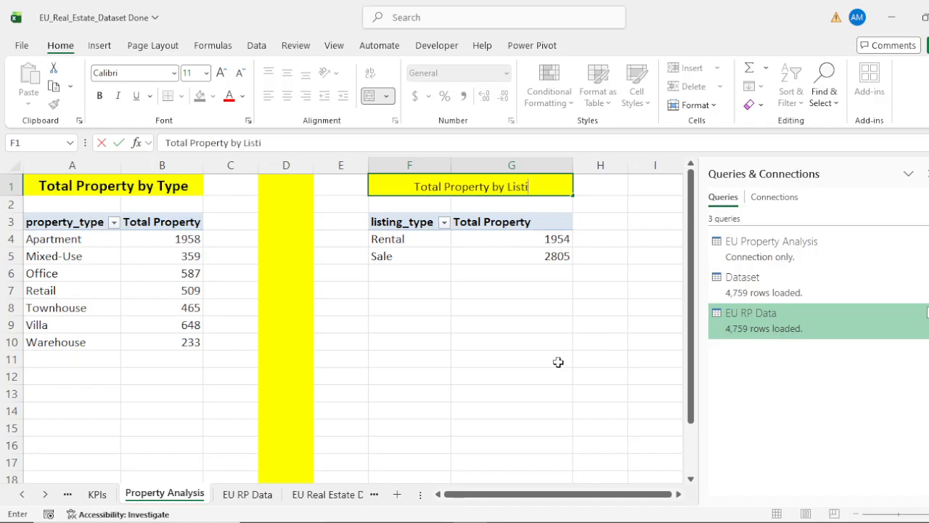
pyautogui.write('n Ty')
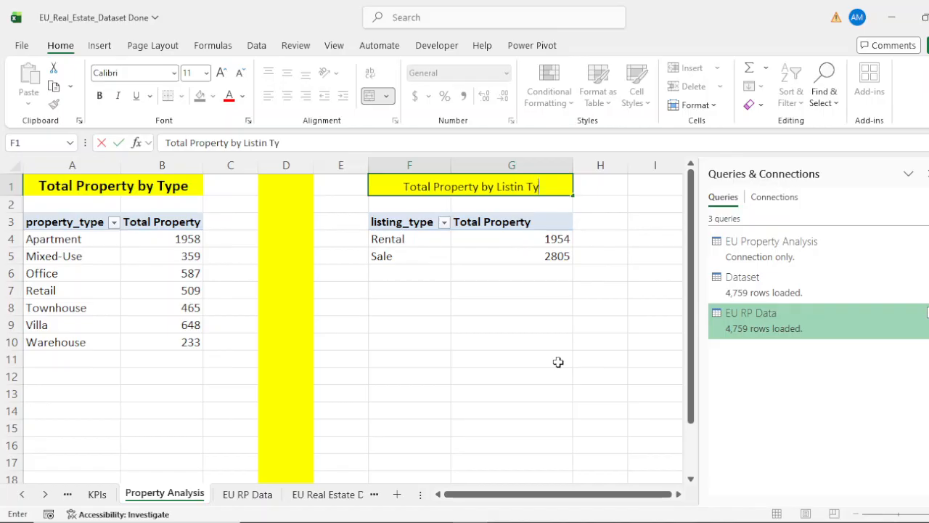
pyautogui.press('BackSpace')
pyautogui.press('BackSpace')
pyautogui.press('BackSpace')
pyautogui.write('g')
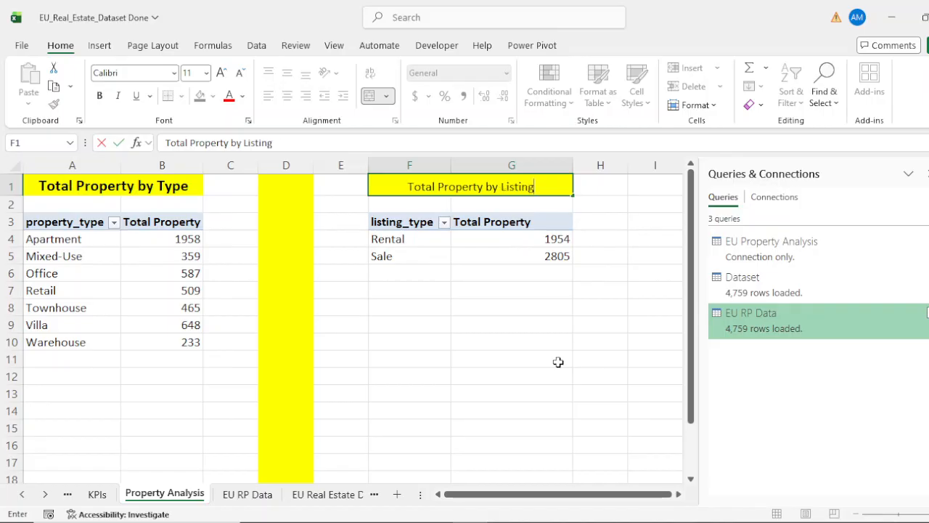
pyautogui.press('Return')
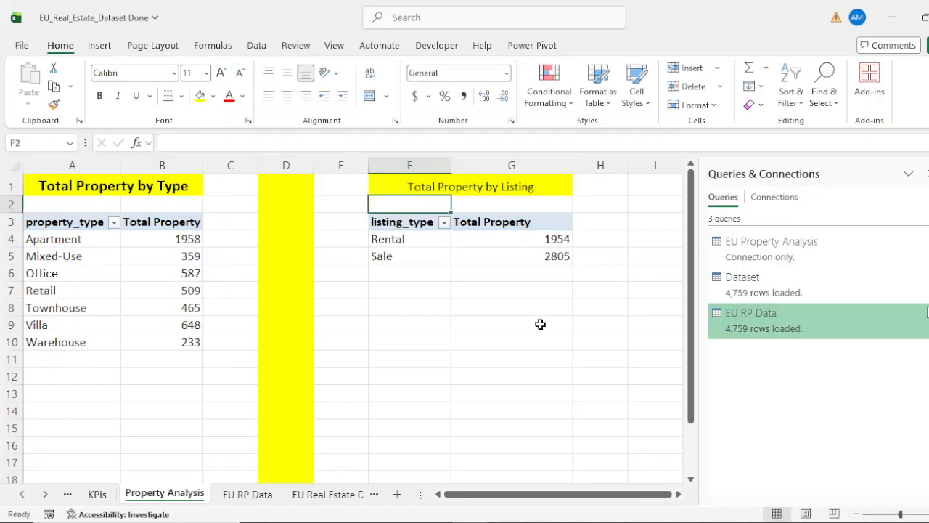
# Make the "Total Property by Listing" title bold and set its font size to 16.
pyautogui.click(498, 187)
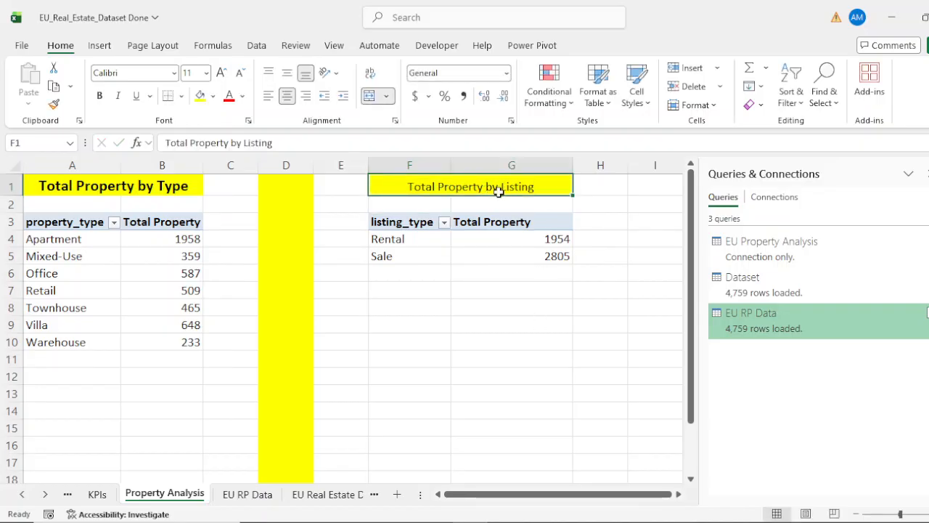
pyautogui.hotkey('ctrl', 'b')
pyautogui.click(222, 74)
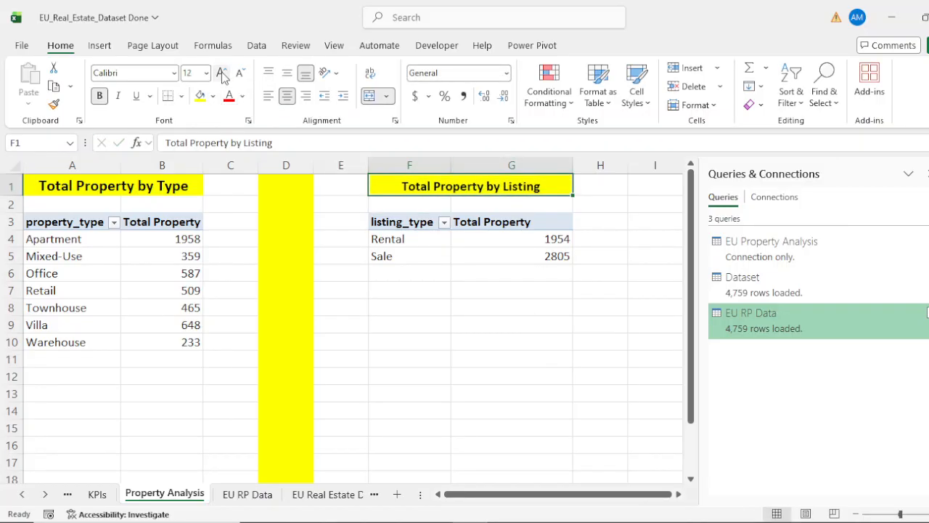
pyautogui.click(222, 74)
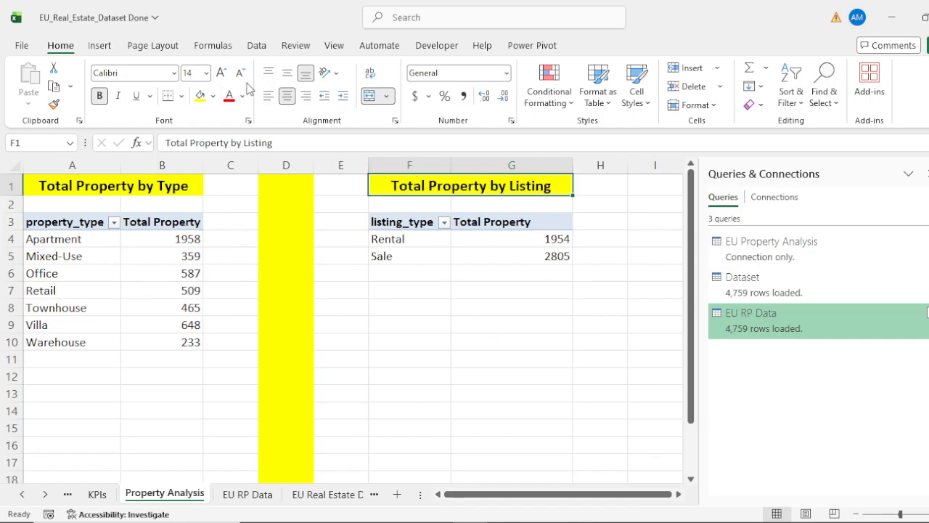
pyautogui.click(222, 72)
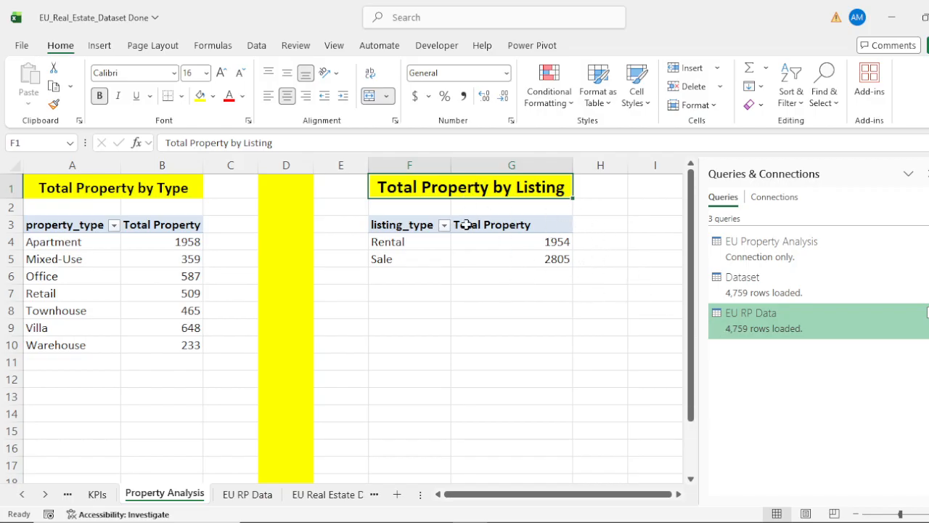
# Fill column I with yellow as a divider beside the listing PivotTable.
pyautogui.click(655, 165)
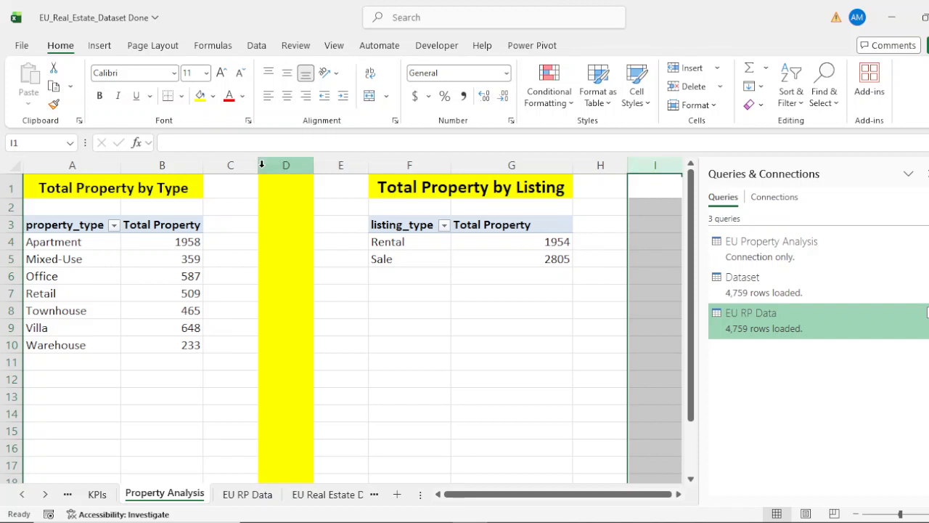
pyautogui.click(201, 96)
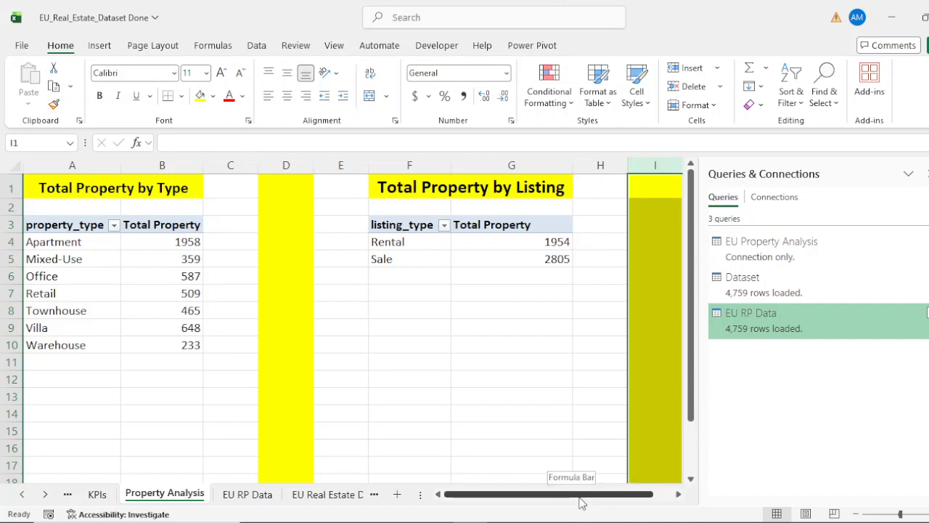
# Copy the listing PivotTable in F3:G5 and paste it at K3, beyond the yellow divider column I.
pyautogui.hscroll(1, 660, 499)
pyautogui.hscroll(2, 678, 496)
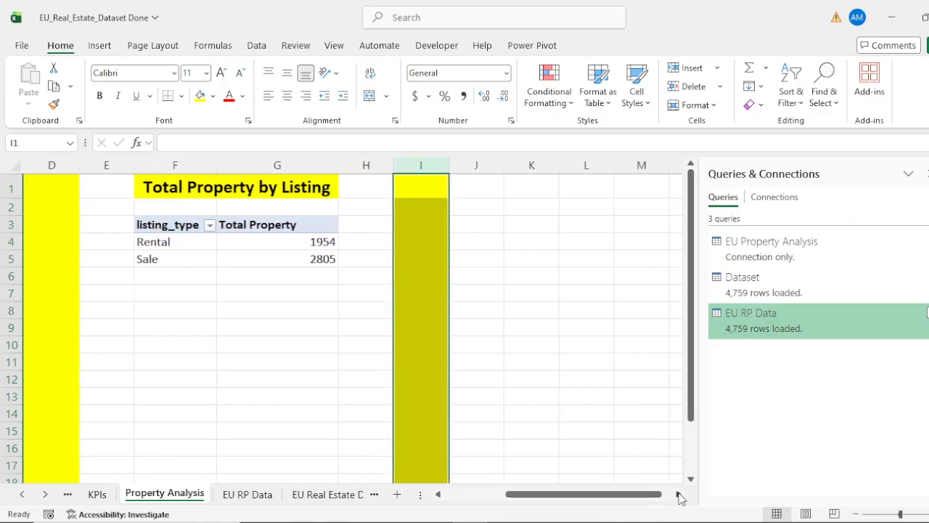
pyautogui.click(530, 226)
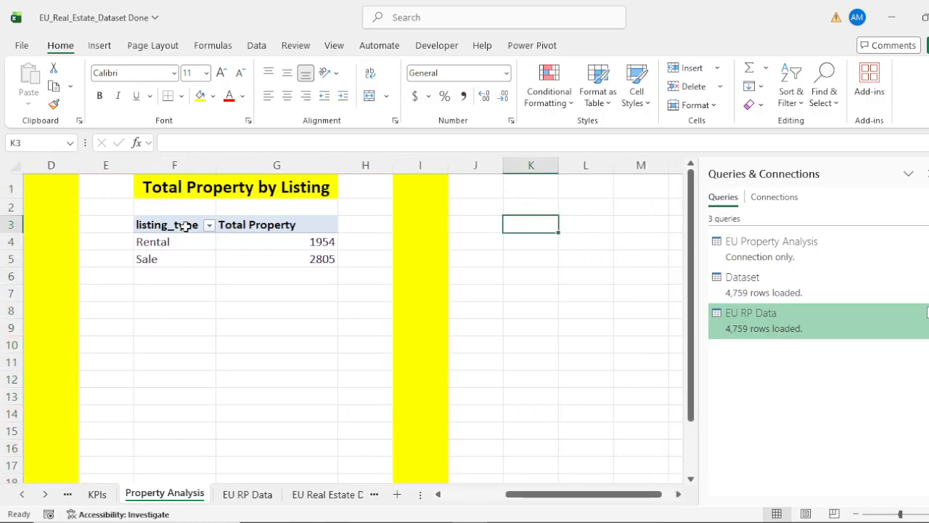
pyautogui.moveTo(146, 226); pyautogui.dragTo(286, 264)
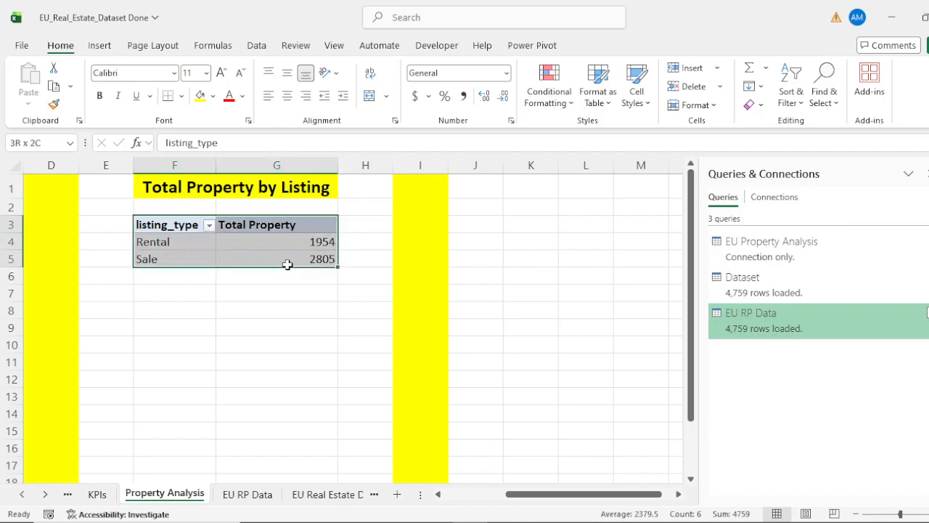
pyautogui.hotkey('ctrl', 'c')
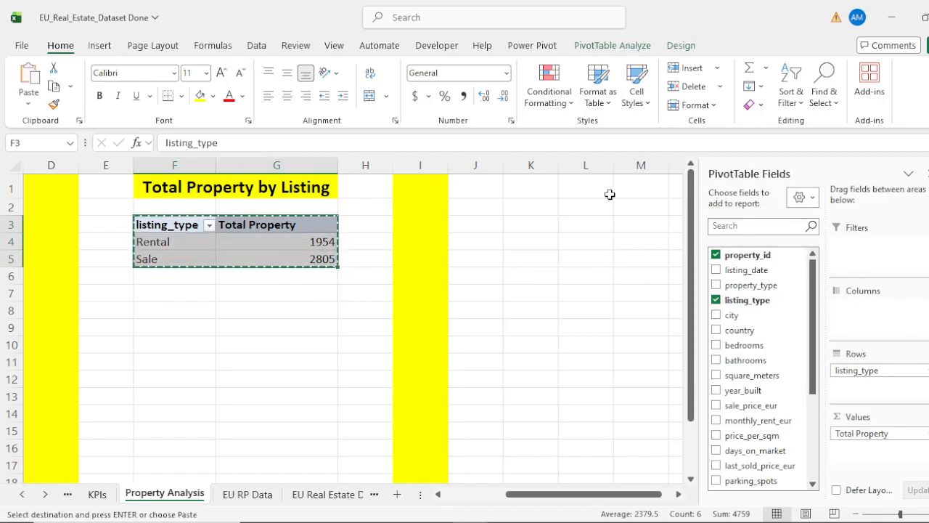
pyautogui.click(529, 222)
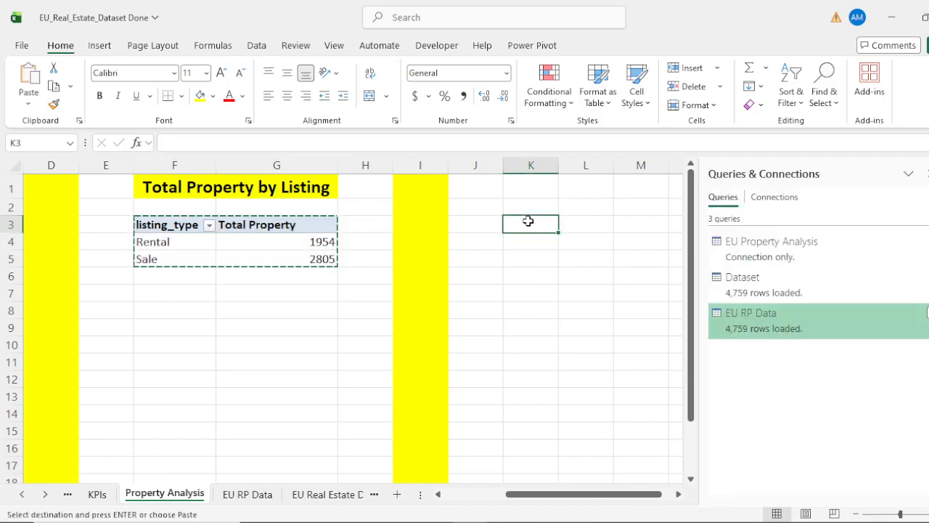
pyautogui.press('Return')
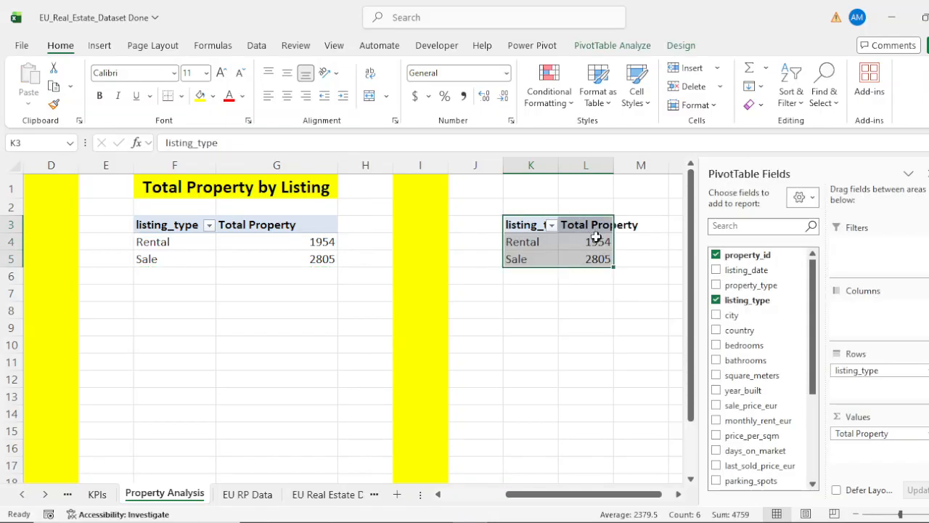
# Remove listing_type and property_id from the copied PivotTable at K3 and add country as its row field.
pyautogui.click(717, 300)
pyautogui.click(718, 256)
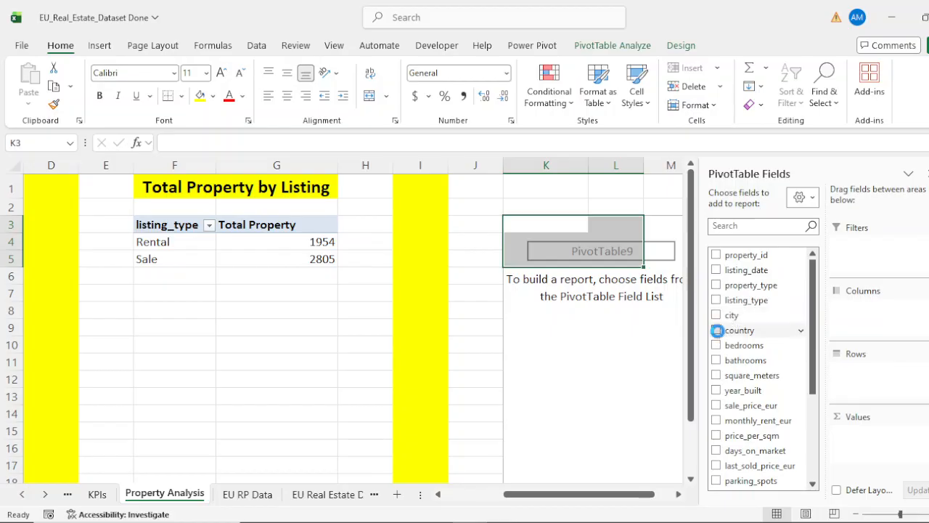
pyautogui.click(716, 331)
pyautogui.click(610, 242)
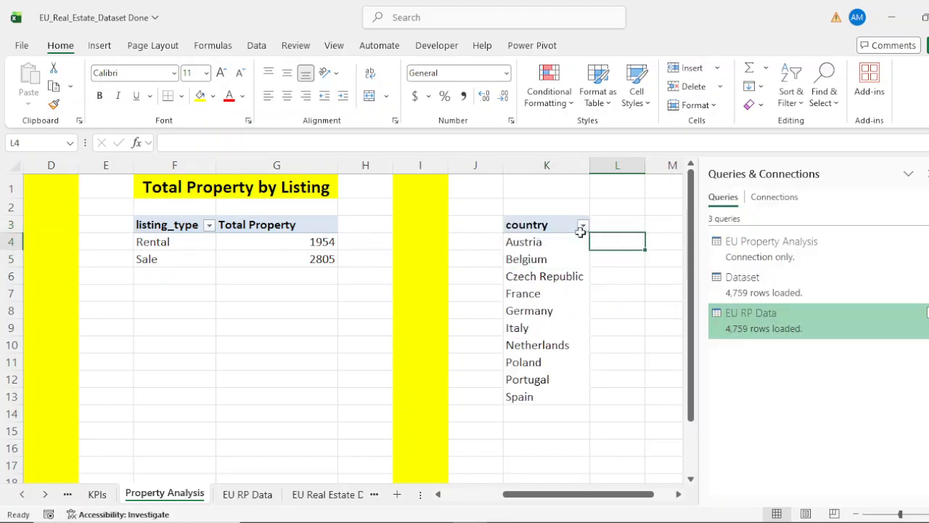
pyautogui.click(535, 227)
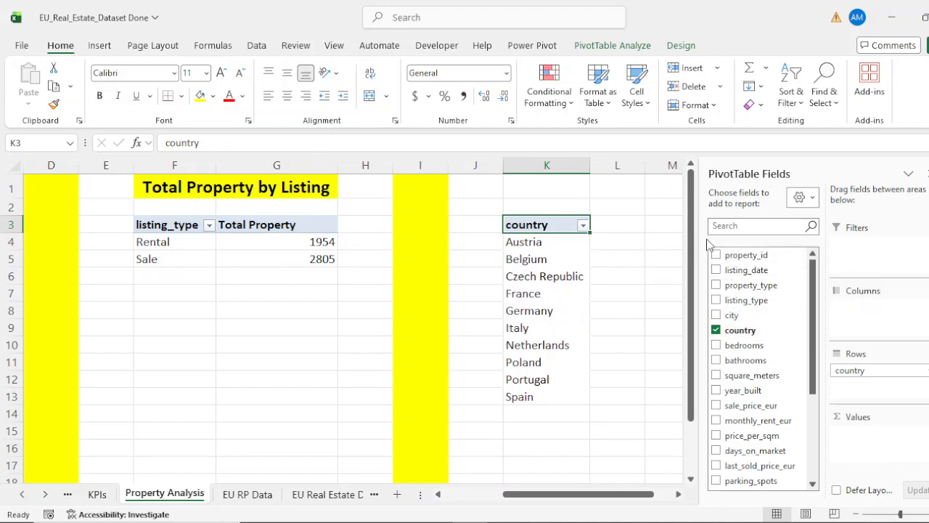
pyautogui.scroll(-4, 786, 326)
pyautogui.scroll(2, 772, 348)
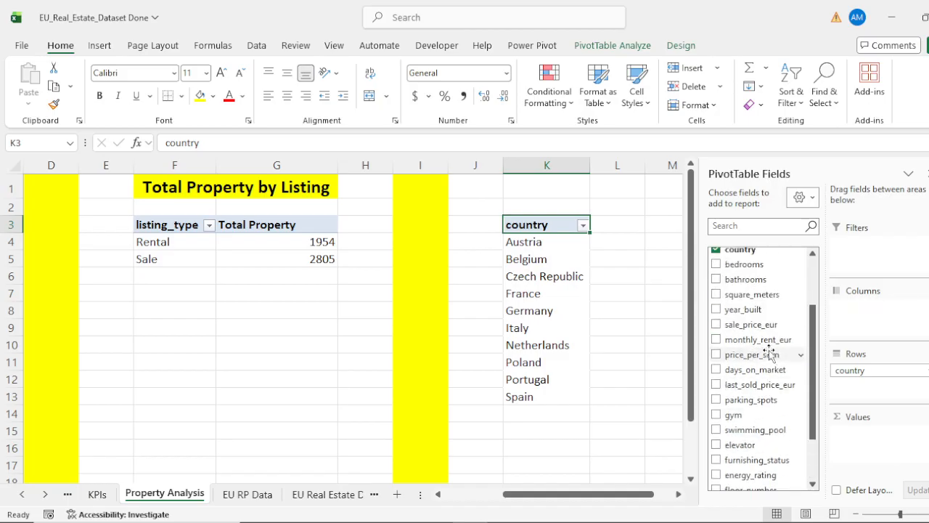
pyautogui.click(716, 326)
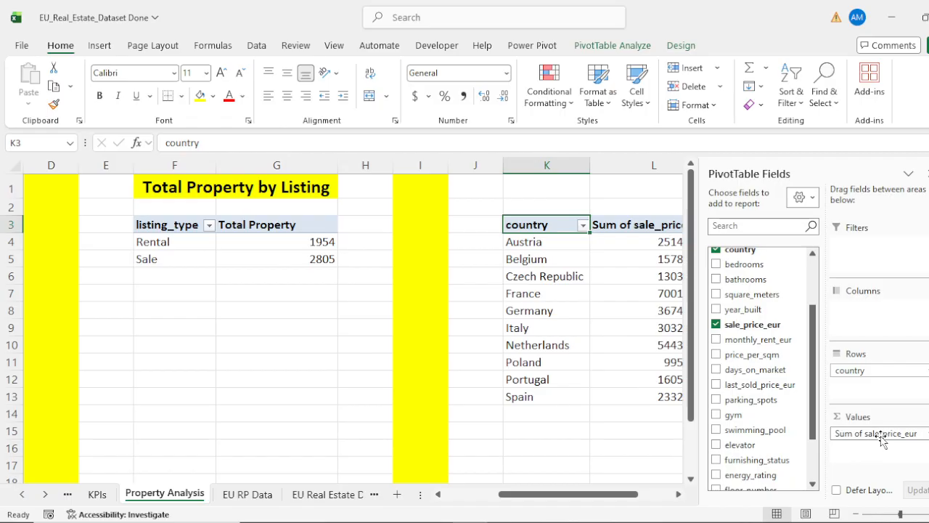
pyautogui.moveTo(638, 494); pyautogui.dragTo(663, 499)
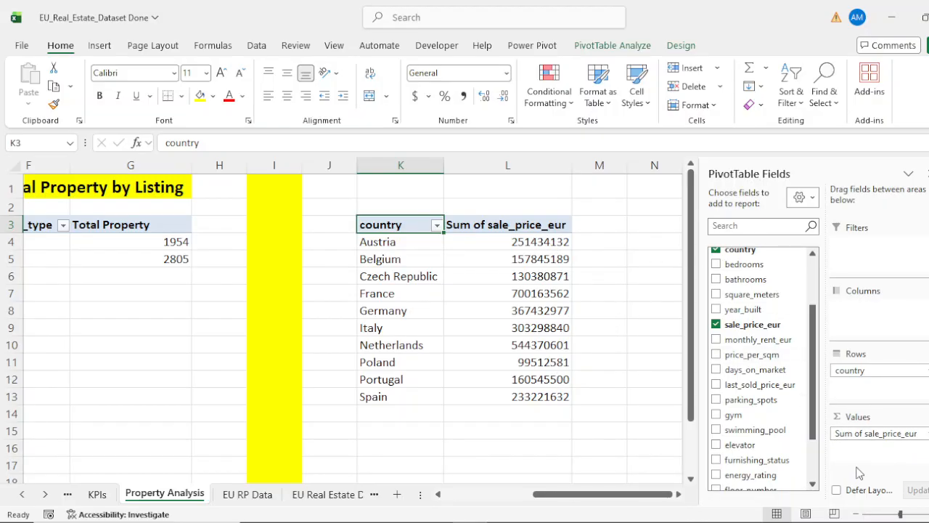
pyautogui.click(872, 434)
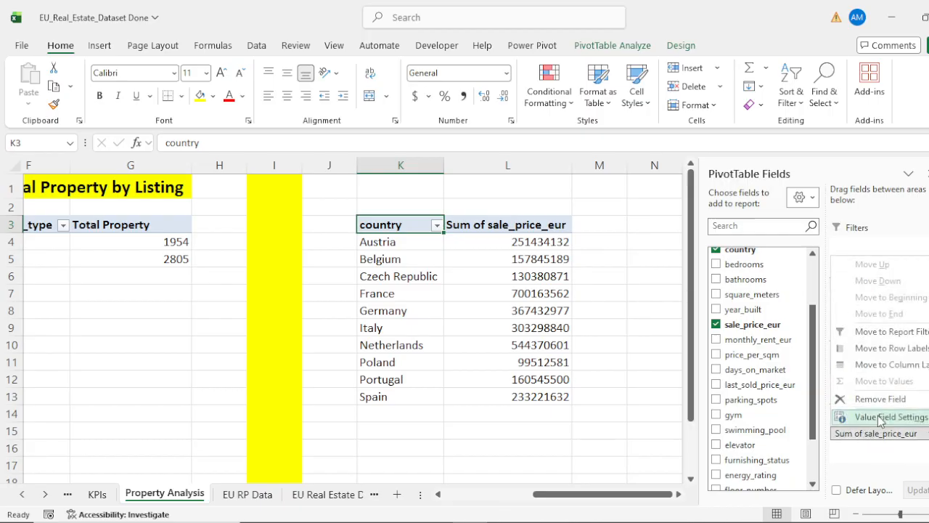
pyautogui.click(879, 417)
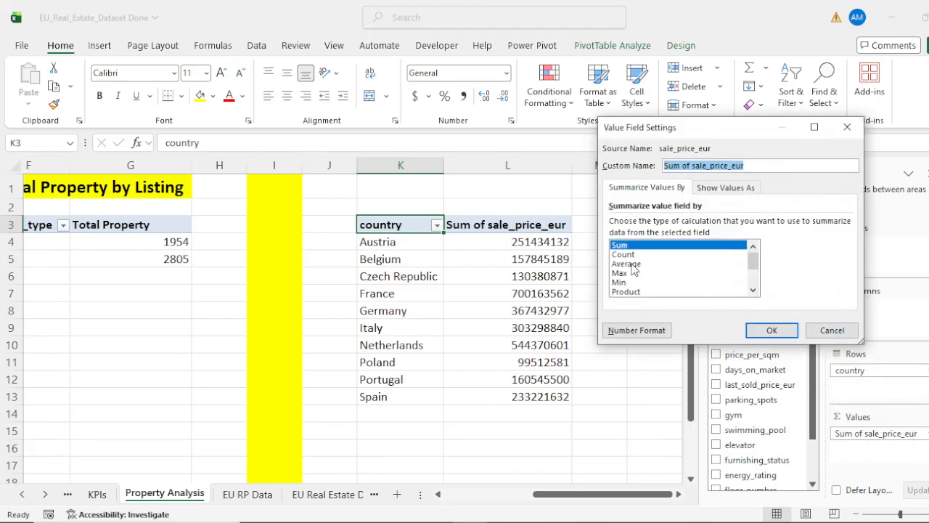
pyautogui.click(629, 264)
pyautogui.click(772, 331)
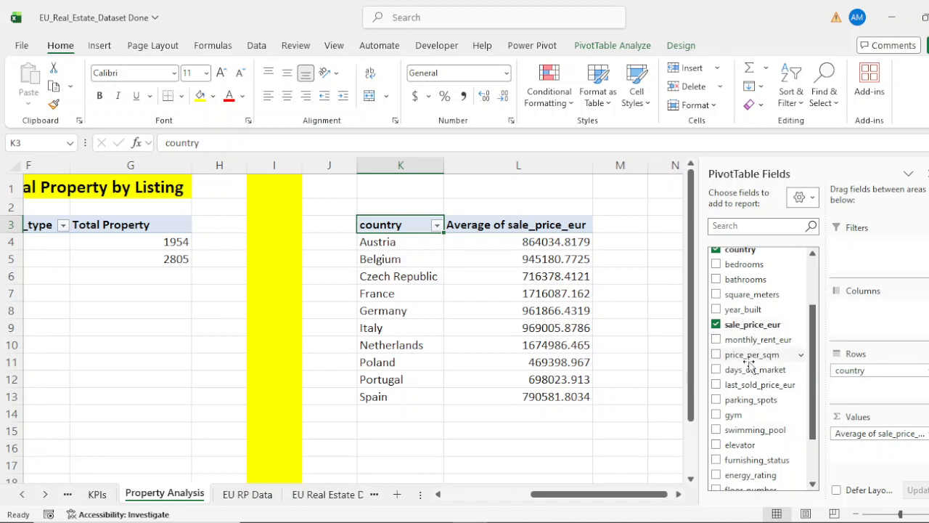
pyautogui.moveTo(887, 434); pyautogui.dragTo(643, 411)
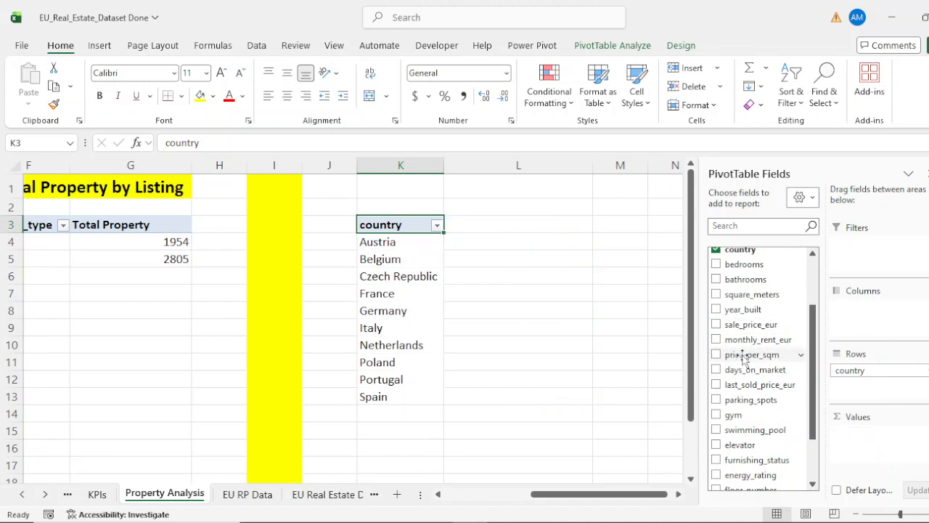
# Add price_per_sqm to the values of the country PivotTable and summarize it by Average.
pyautogui.moveTo(745, 355); pyautogui.dragTo(871, 436)
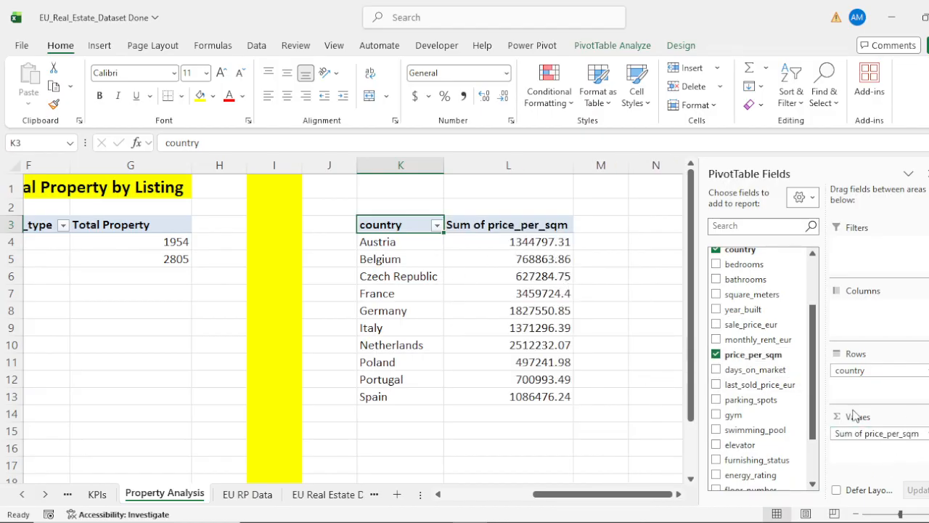
pyautogui.click(885, 434)
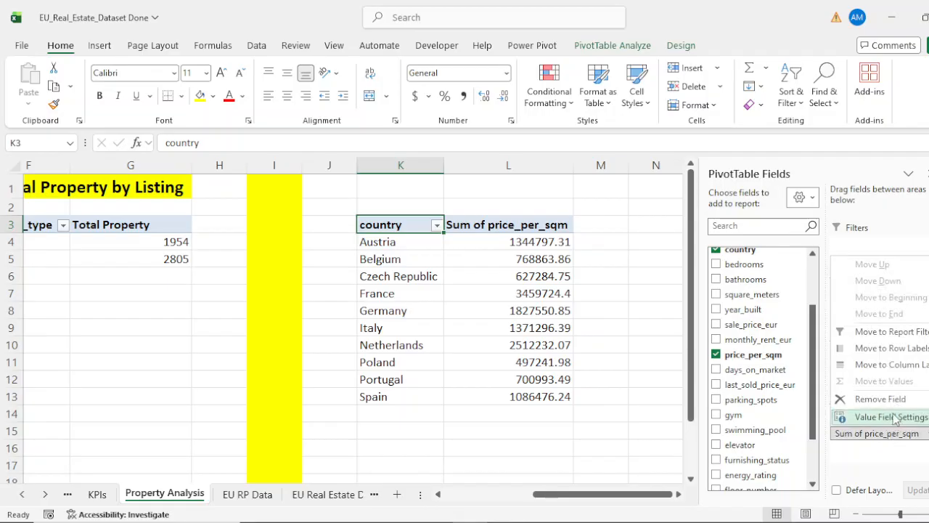
pyautogui.click(886, 417)
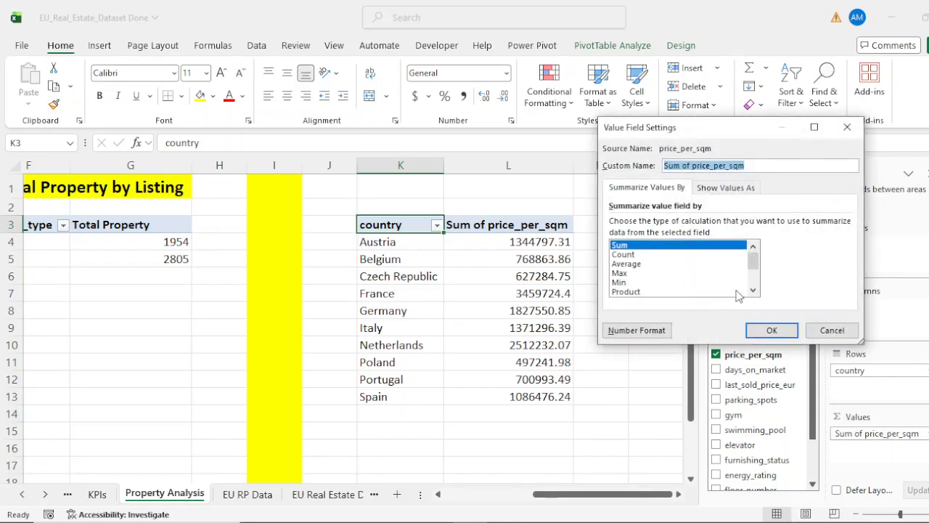
pyautogui.click(643, 264)
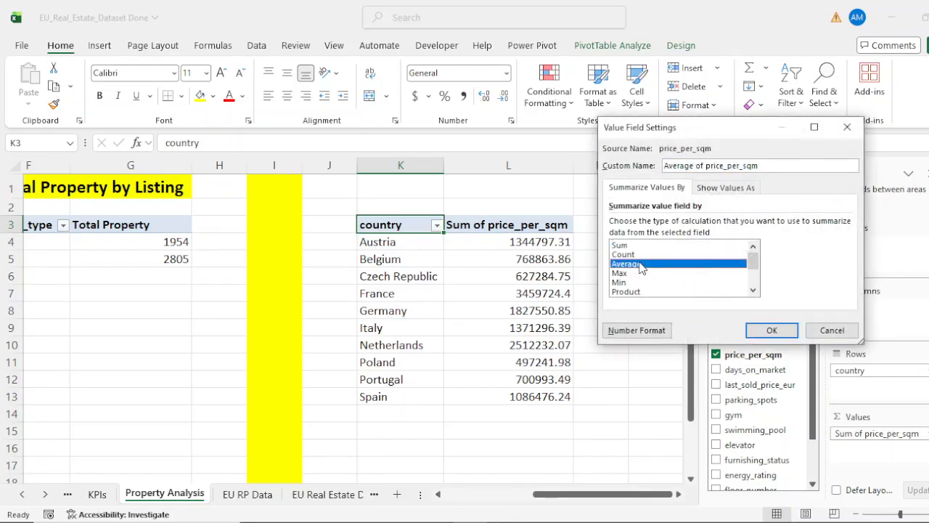
pyautogui.click(774, 330)
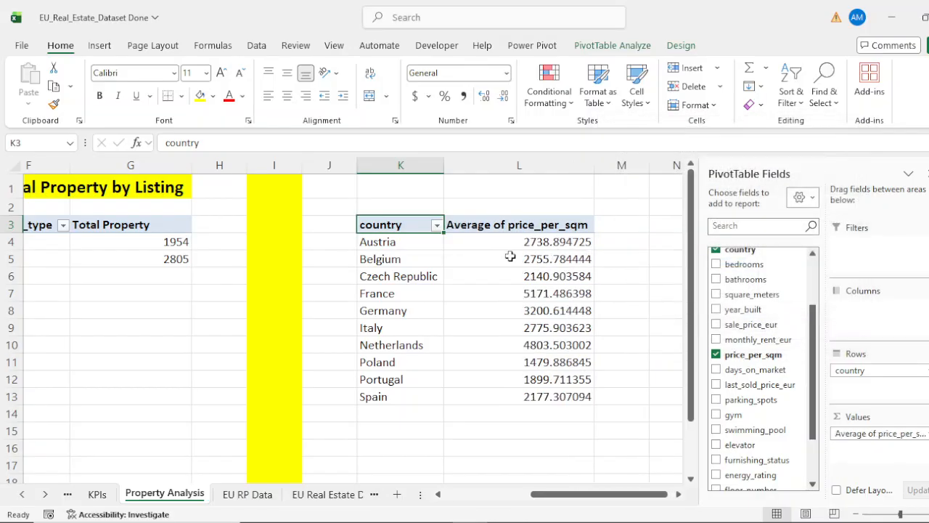
# Format the average price values in L4:L13 with thousands separators and two decimal places.
pyautogui.moveTo(558, 247); pyautogui.dragTo(560, 394)
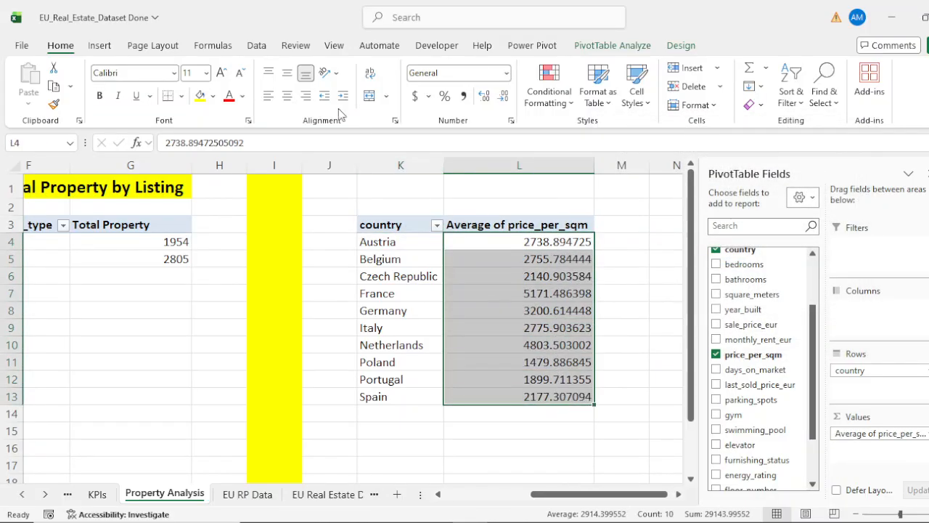
pyautogui.click(465, 97)
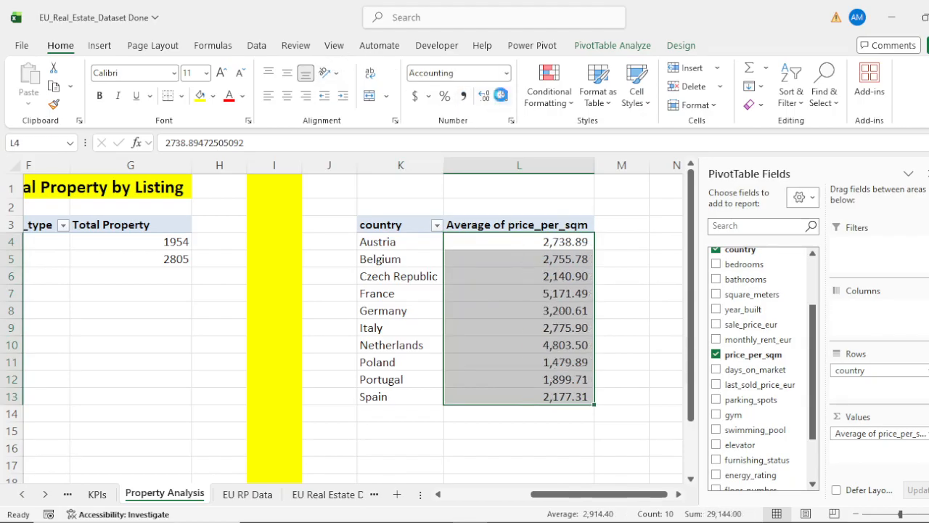
pyautogui.click(503, 97)
pyautogui.click(502, 97)
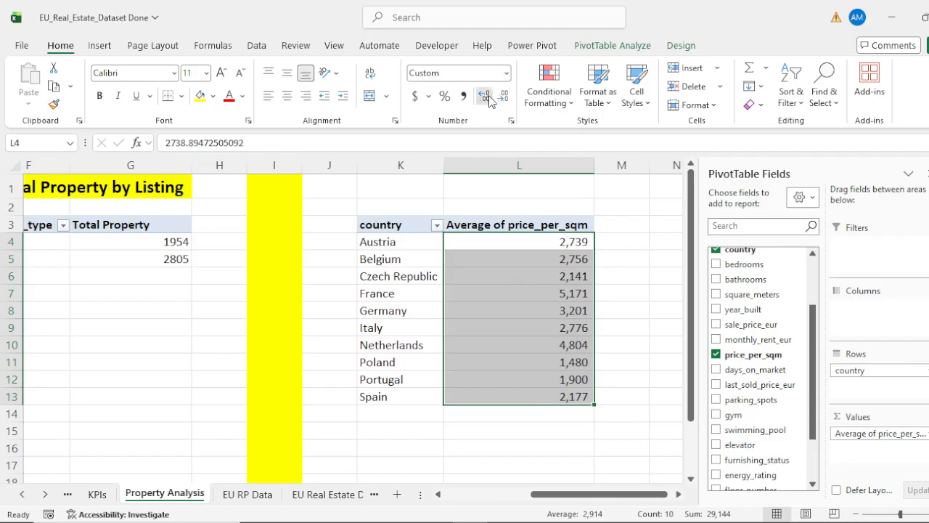
pyautogui.click(484, 96)
pyautogui.click(484, 96)
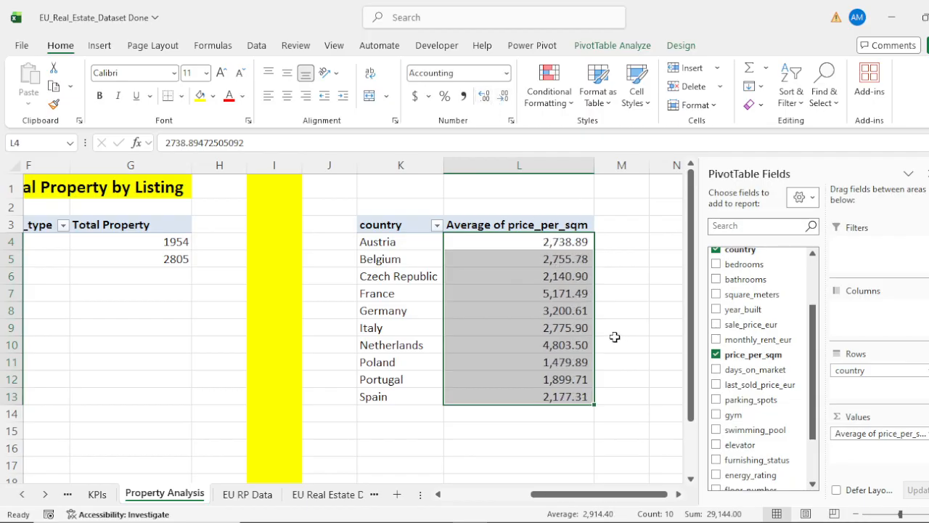
pyautogui.moveTo(614, 336); pyautogui.dragTo(614, 324)
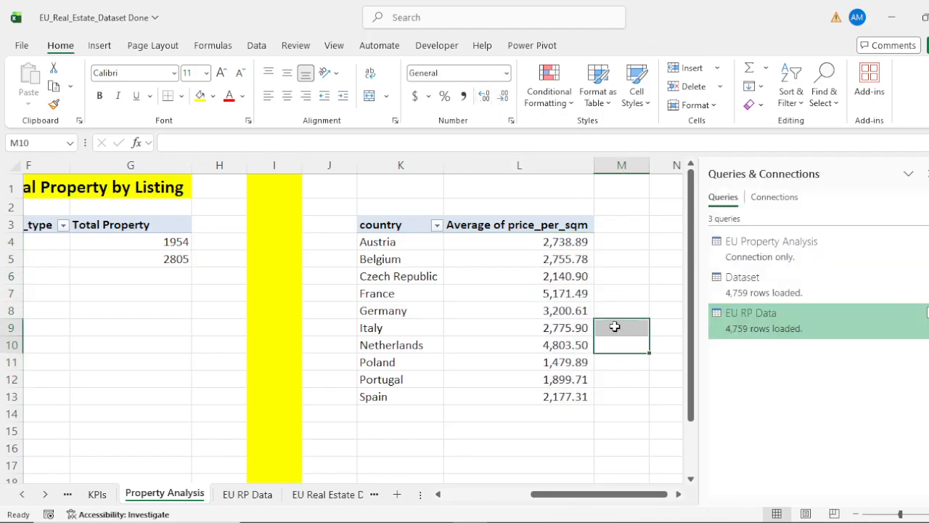
# Rename the value header in L3 to "Avg. Price per SQM" and narrow column L to fit it.
pyautogui.click(528, 227)
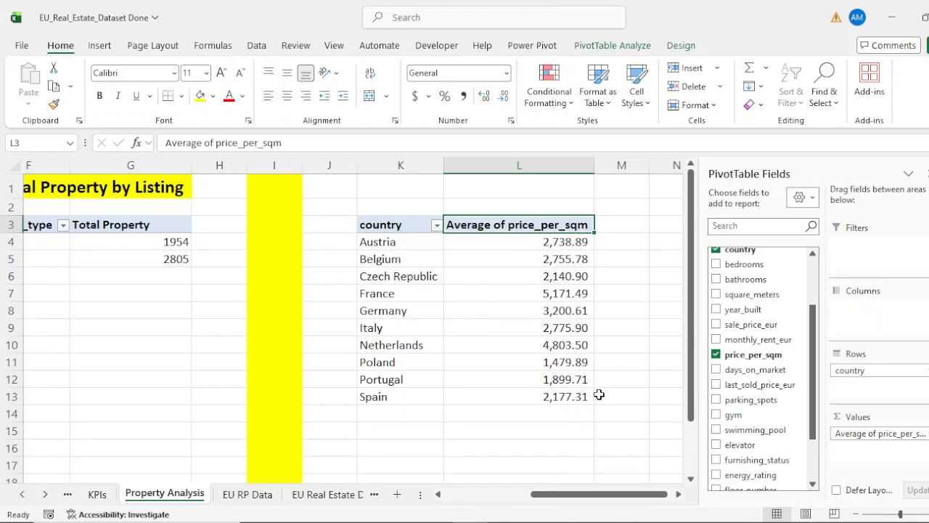
pyautogui.write('Avg. Pr')
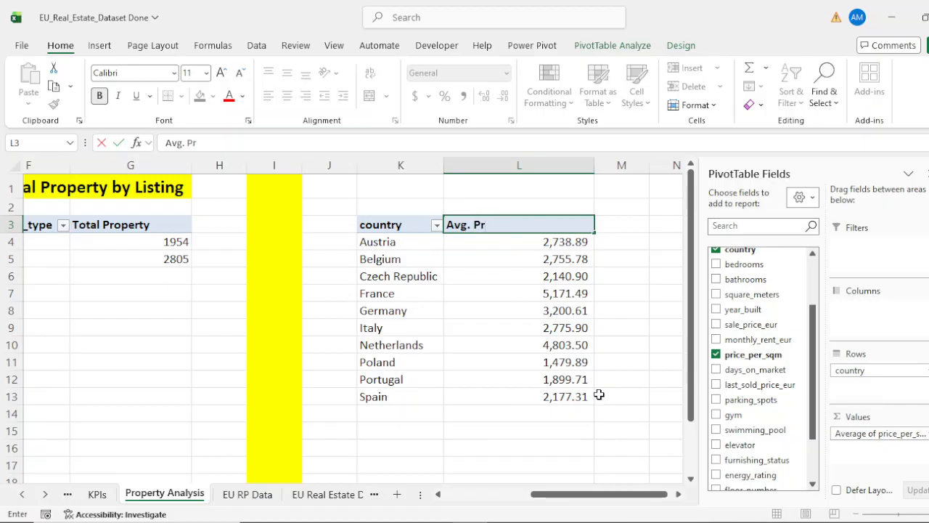
pyautogui.write('ice per S')
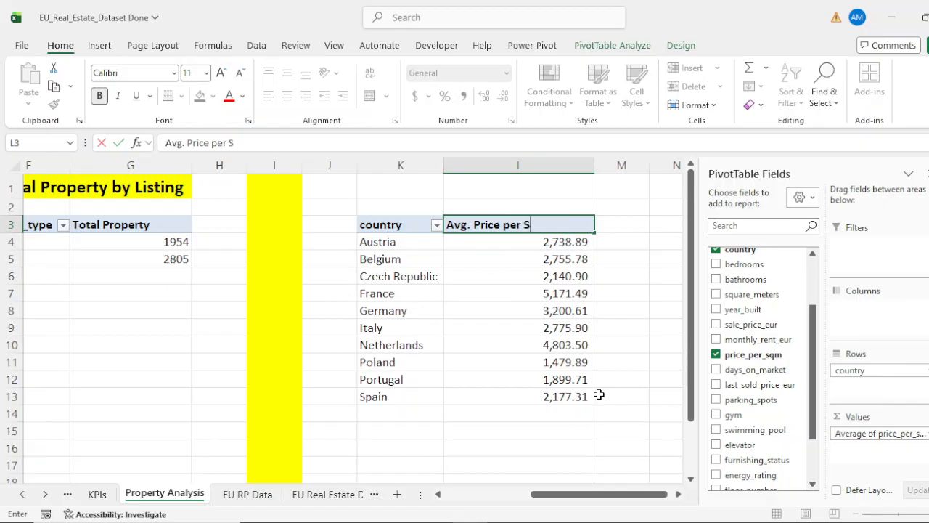
pyautogui.write('QM')
pyautogui.press('Return')
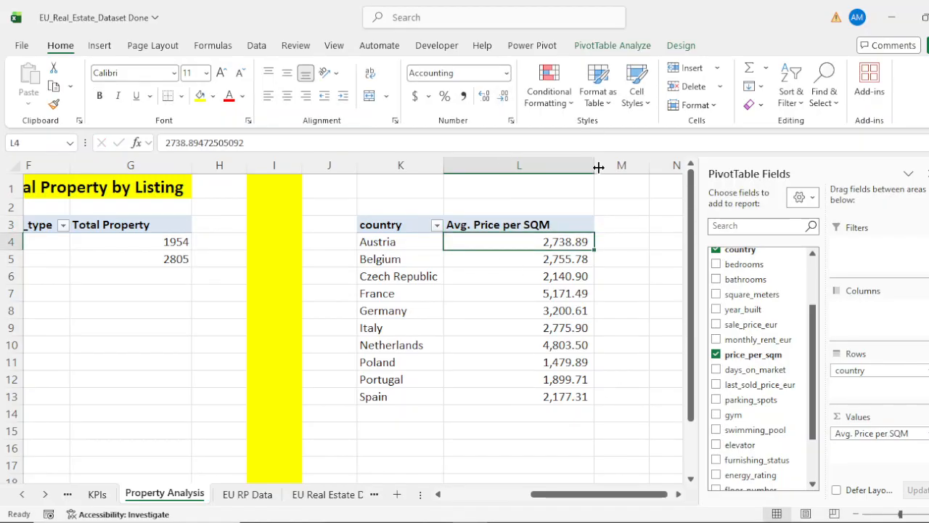
pyautogui.moveTo(595, 169); pyautogui.dragTo(556, 169)
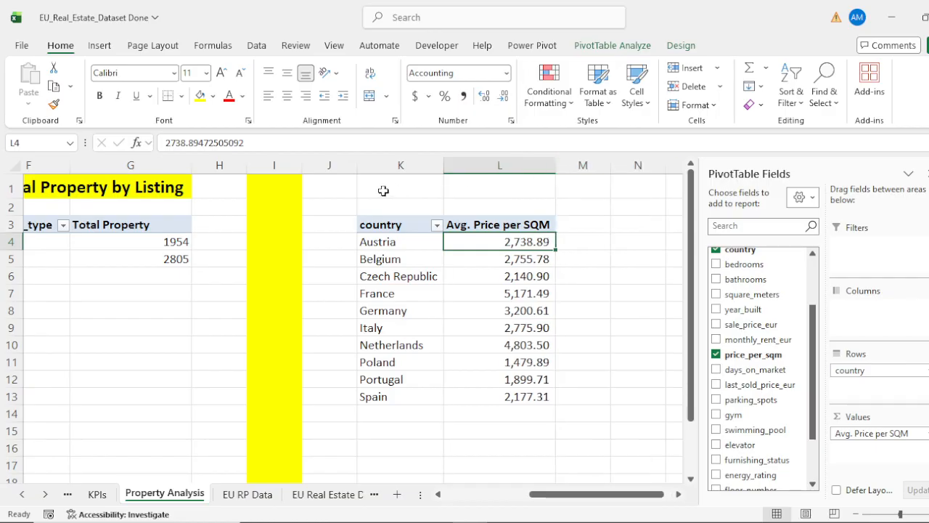
# Fill K1:L1 yellow, merge and center it, and enter the title "Countrywise Price per SQM".
pyautogui.moveTo(384, 191); pyautogui.dragTo(502, 188)
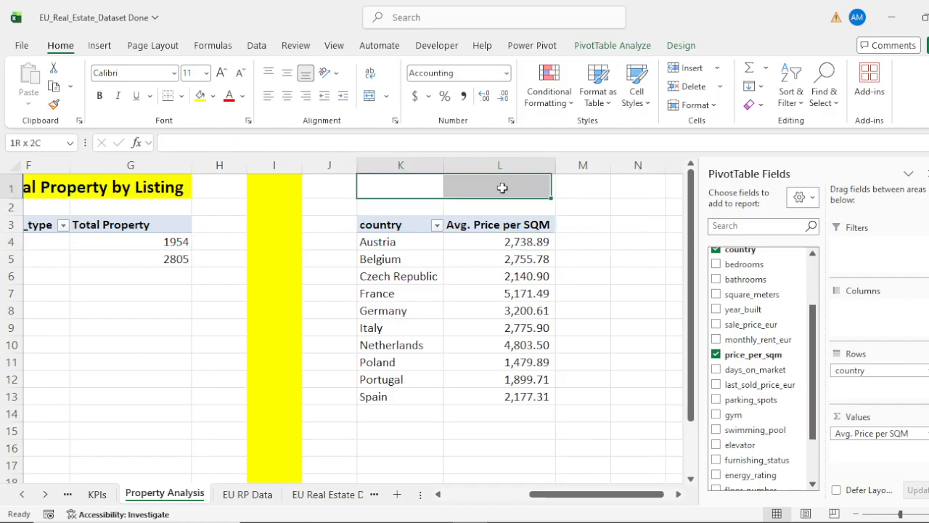
pyautogui.click(200, 95)
pyautogui.click(369, 95)
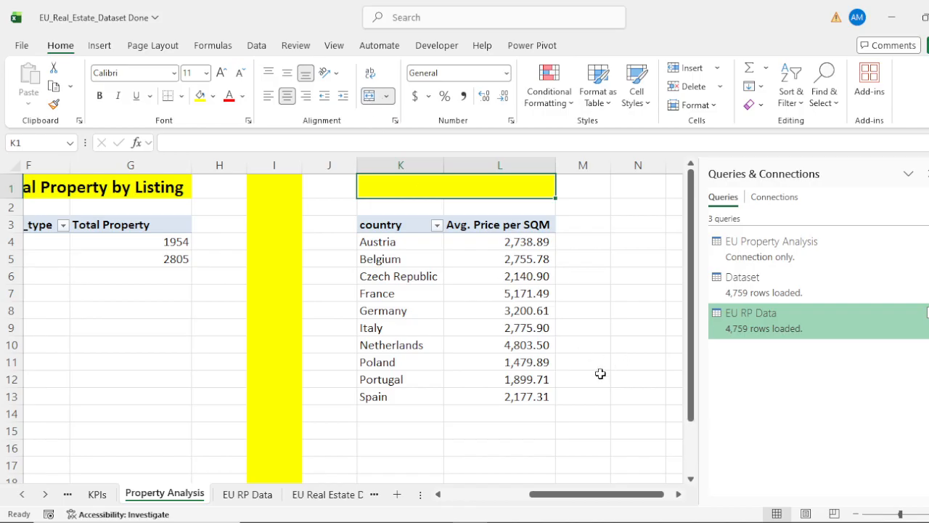
pyautogui.write('Cou')
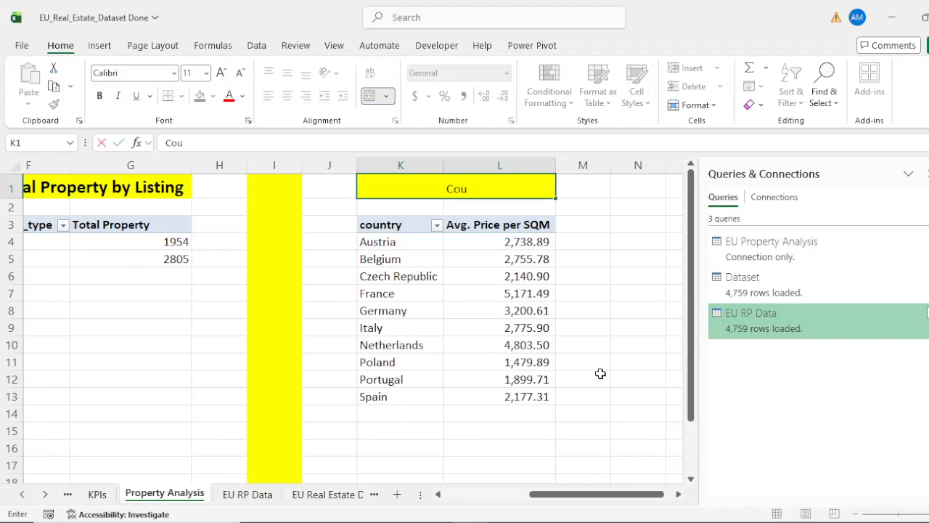
pyautogui.write('ntry')
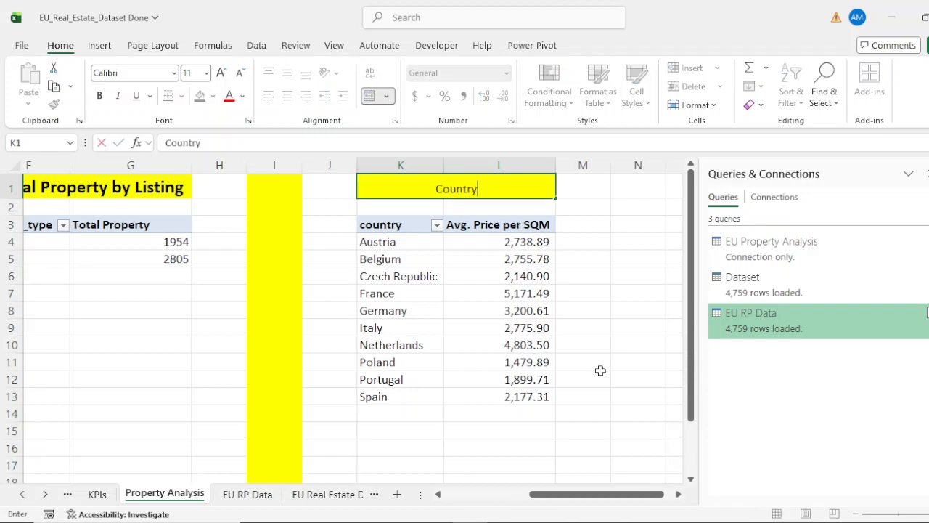
pyautogui.write('wise')
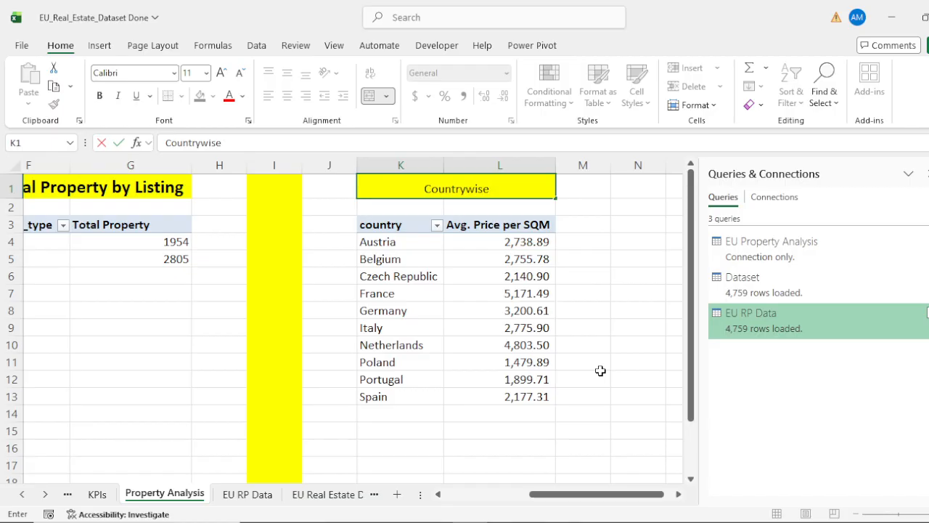
pyautogui.write(' Price pe')
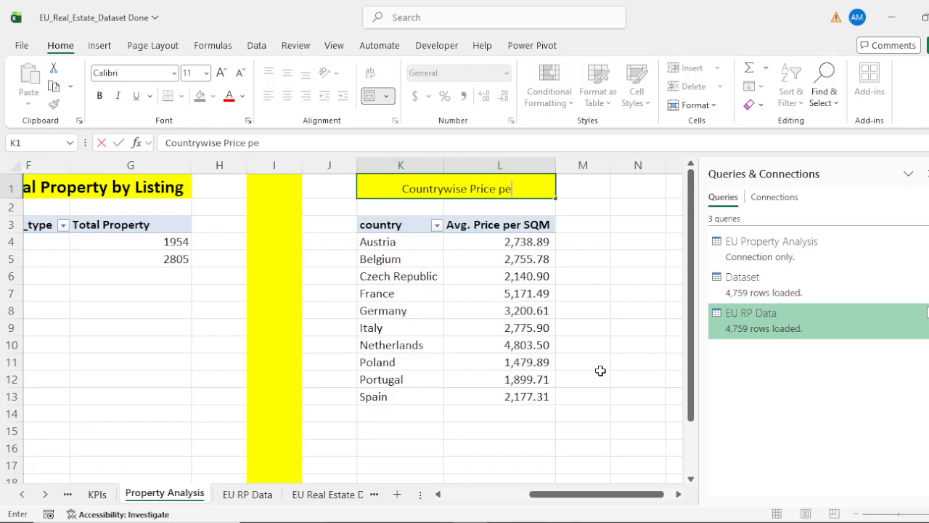
pyautogui.write('r SQM')
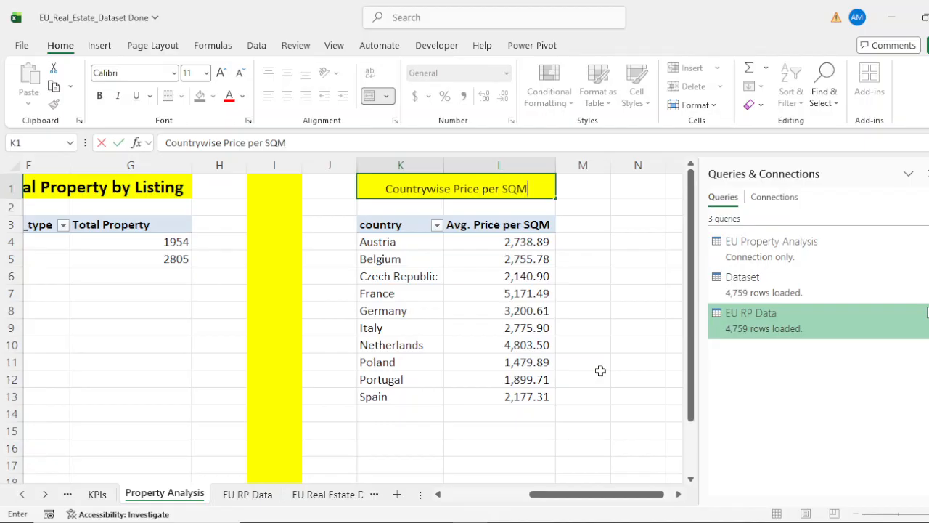
pyautogui.press('Return')
pyautogui.press('Up')
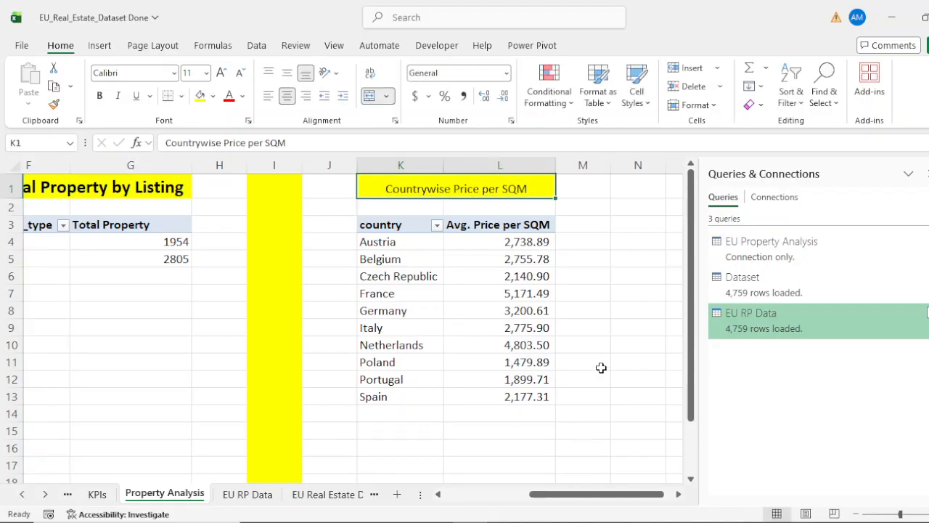
# Make the K1 title bold and set its font size to 14.
pyautogui.click(100, 95)
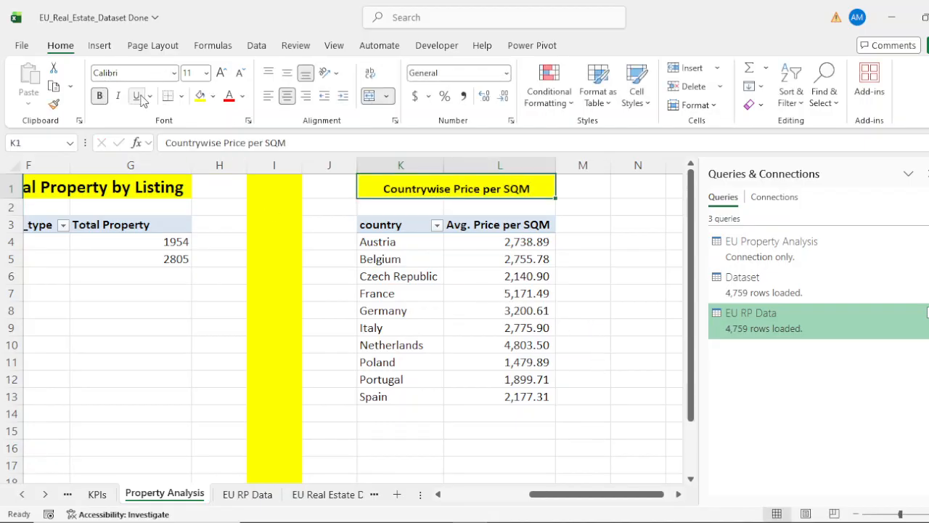
pyautogui.click(222, 74)
pyautogui.click(222, 75)
pyautogui.click(221, 74)
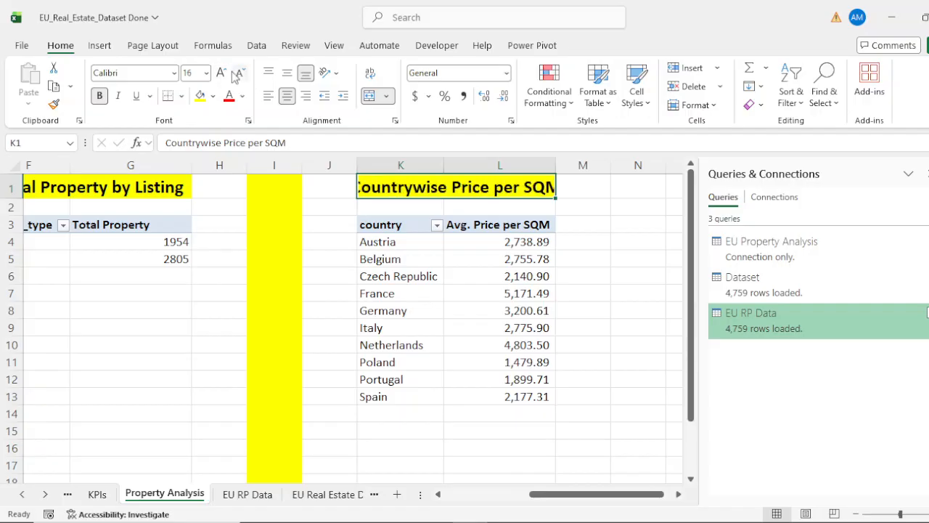
pyautogui.click(240, 73)
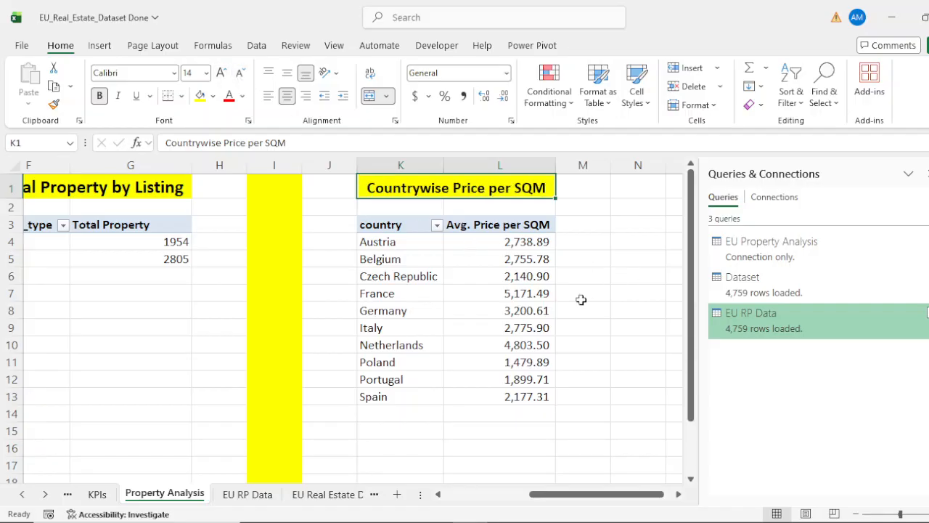
# Fill column N yellow as a divider and paste a copy of the country PivotTable K3:L13 at P3.
pyautogui.click(638, 166)
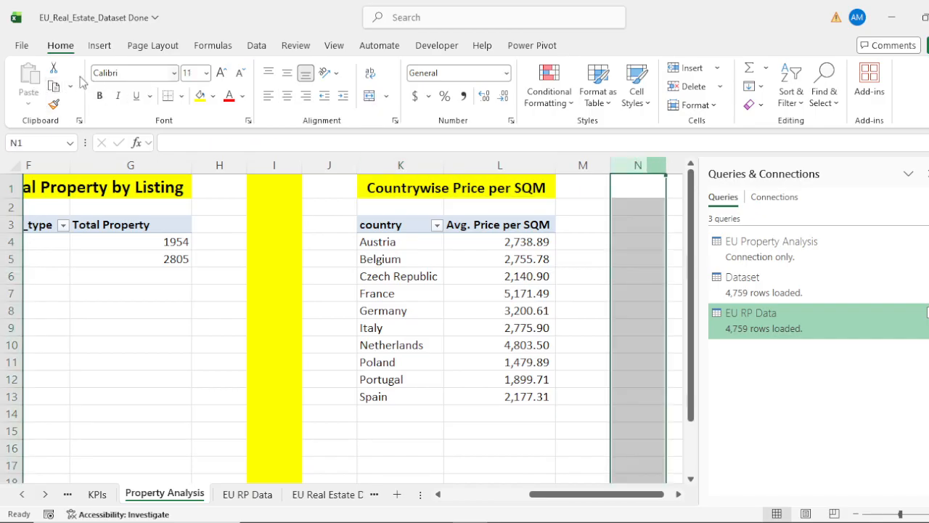
pyautogui.click(199, 95)
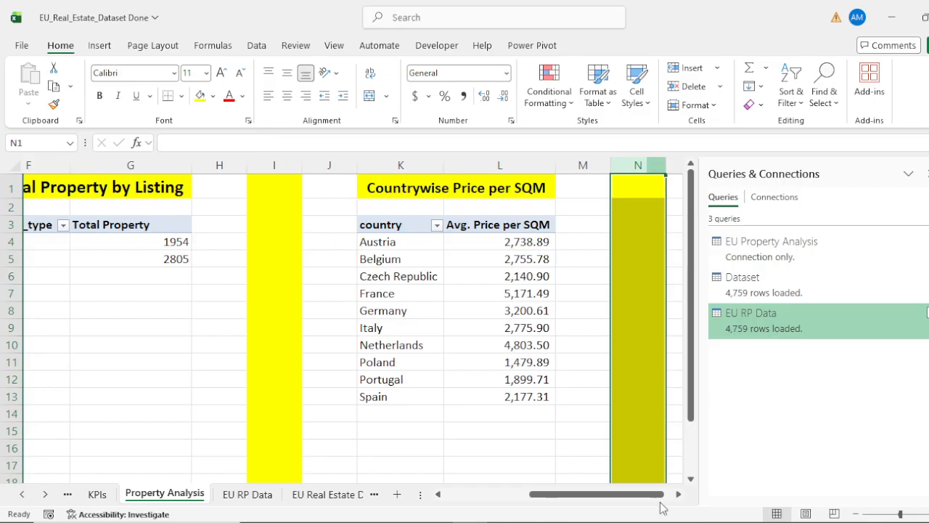
pyautogui.moveTo(614, 498); pyautogui.dragTo(623, 498)
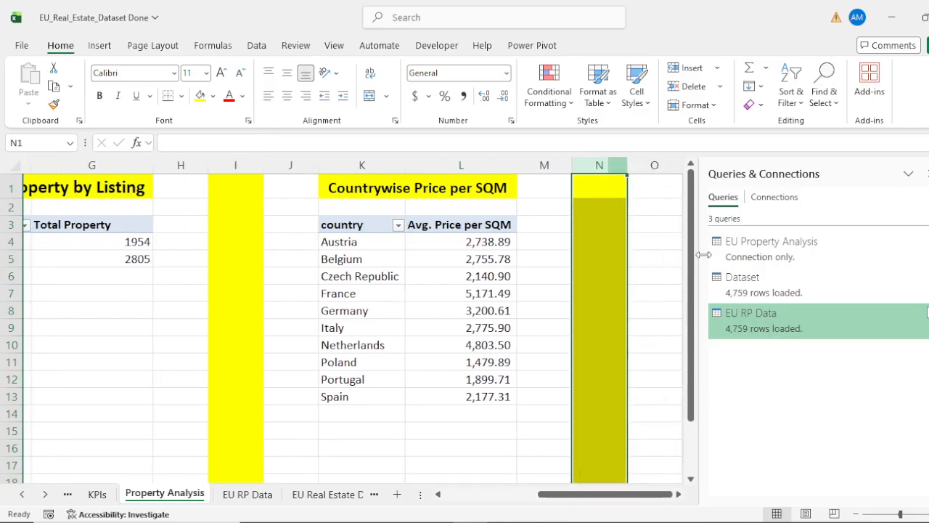
pyautogui.click(681, 494)
pyautogui.click(681, 494)
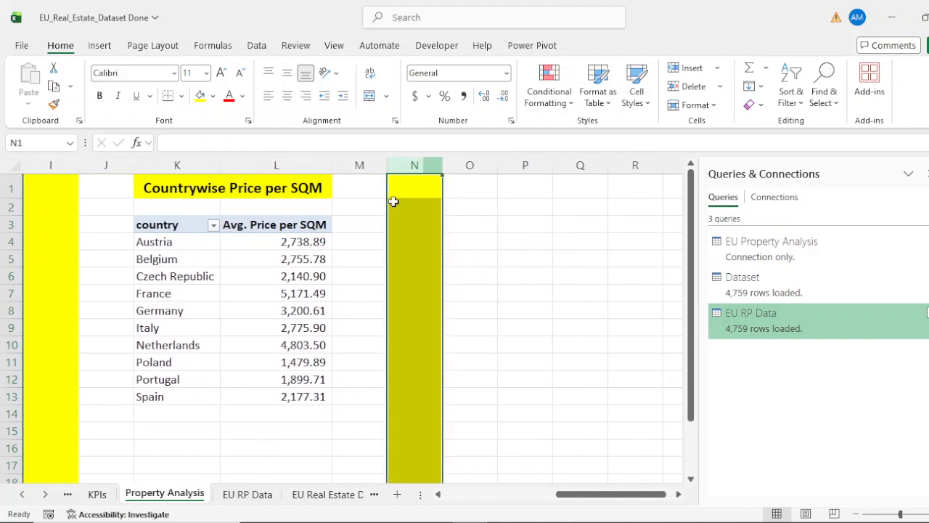
pyautogui.moveTo(161, 228); pyautogui.dragTo(298, 390)
pyautogui.hotkey('ctrl', 'c')
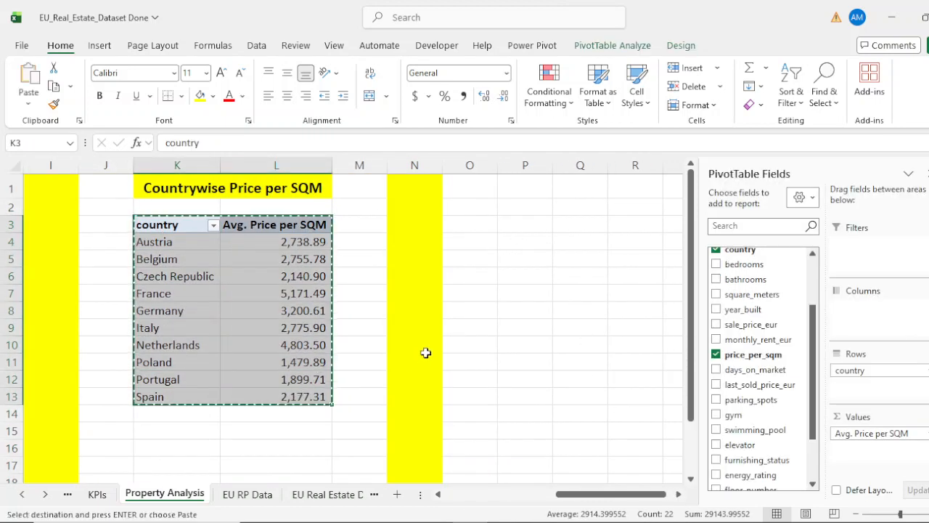
pyautogui.click(536, 227)
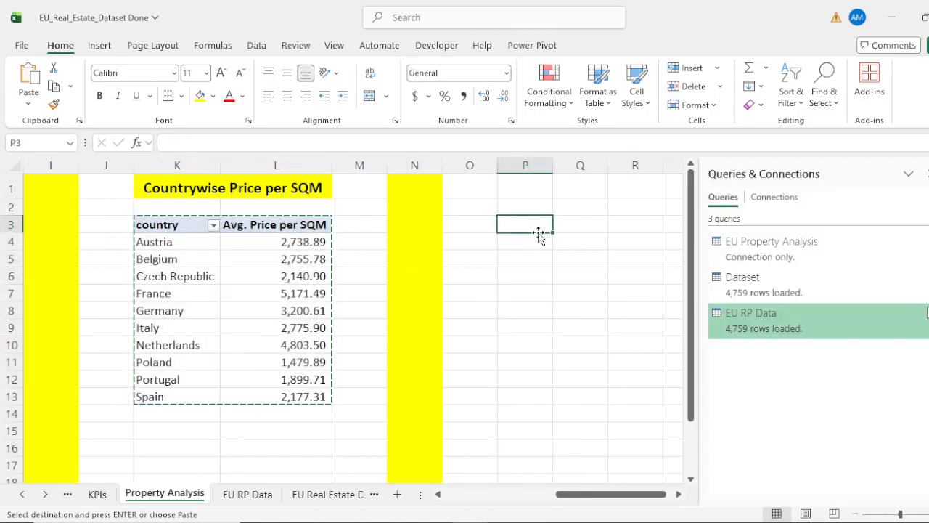
pyautogui.press('Return')
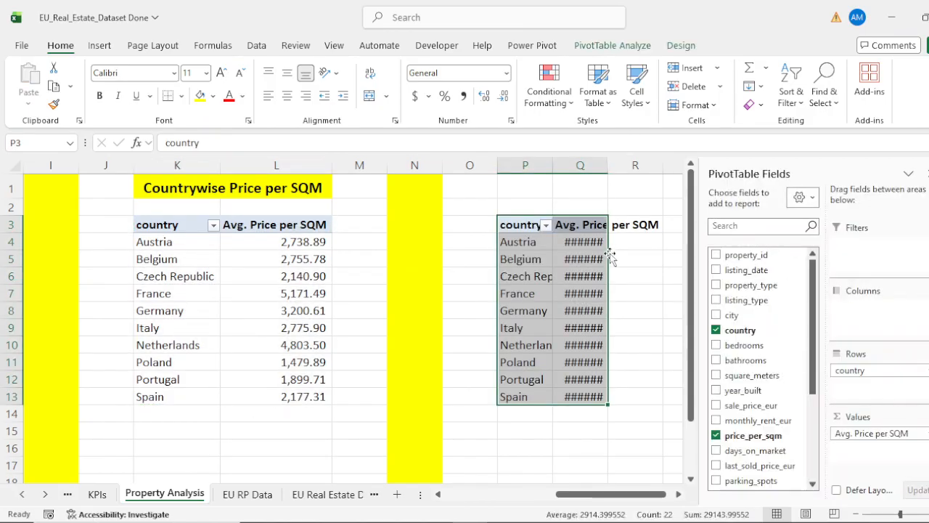
# Remove price_per_sqm and country from the copied PivotTable at P3 and add Age Band as its row field.
pyautogui.click(715, 435)
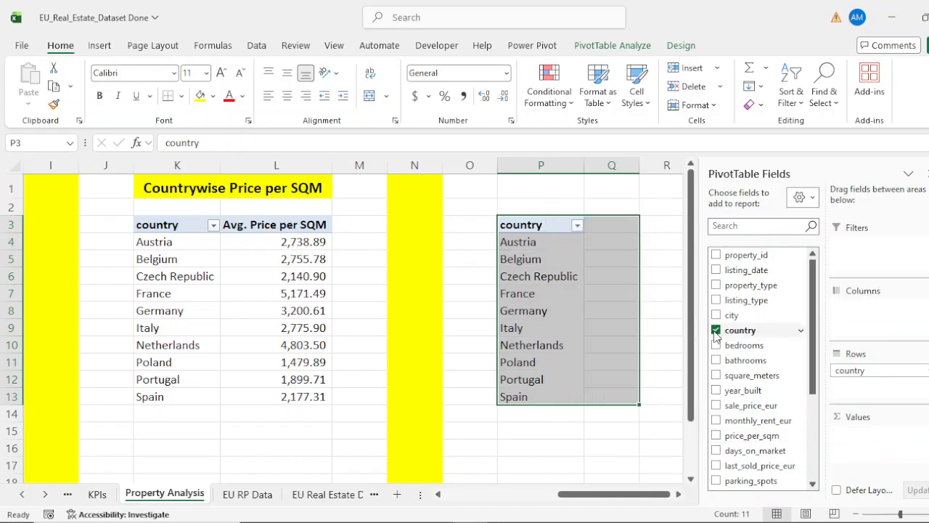
pyautogui.click(716, 330)
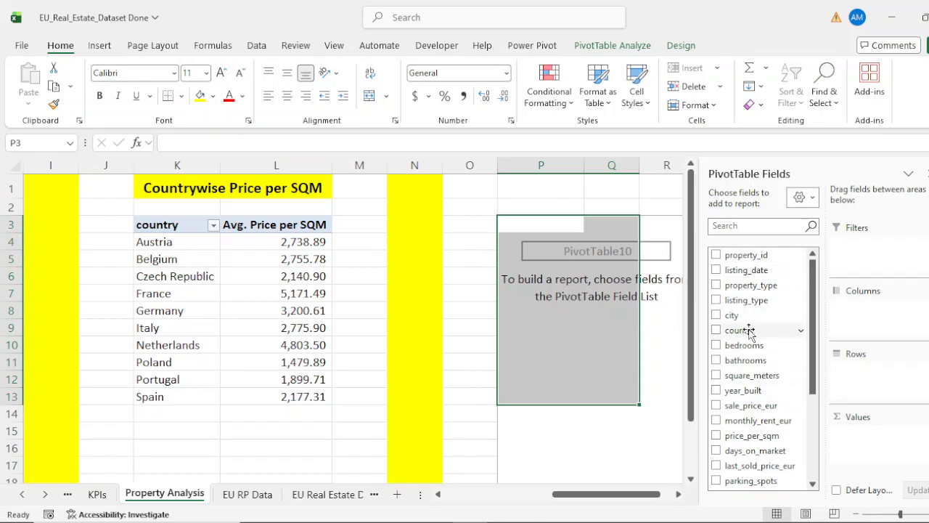
pyautogui.scroll(-1, 747, 345)
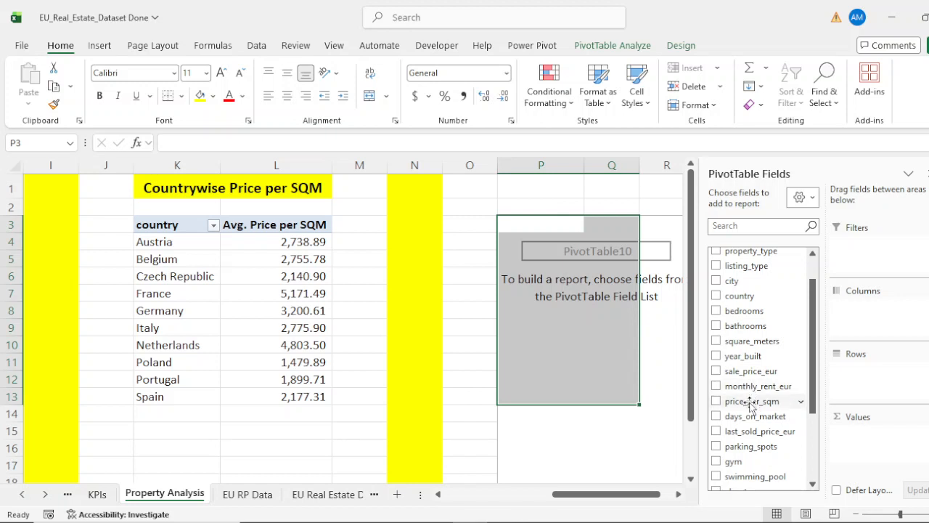
pyautogui.scroll(-1, 751, 405)
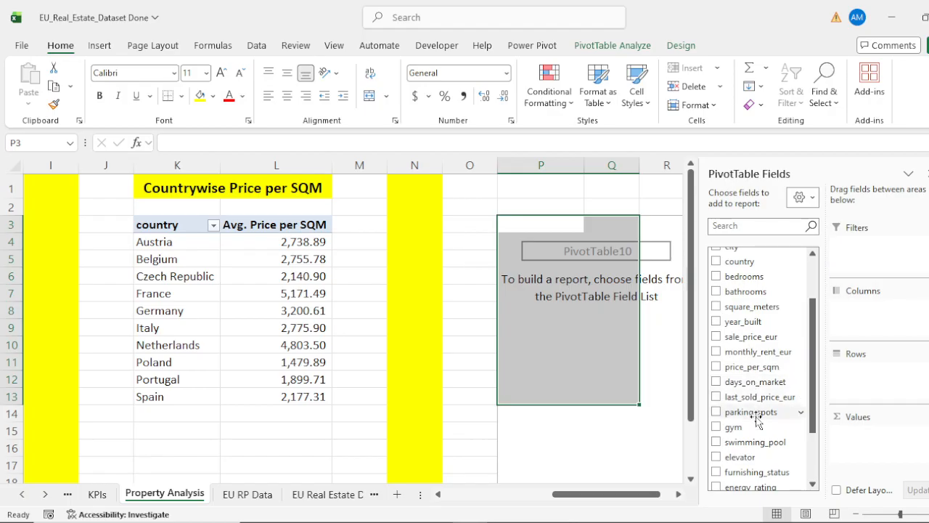
pyautogui.scroll(-1, 758, 411)
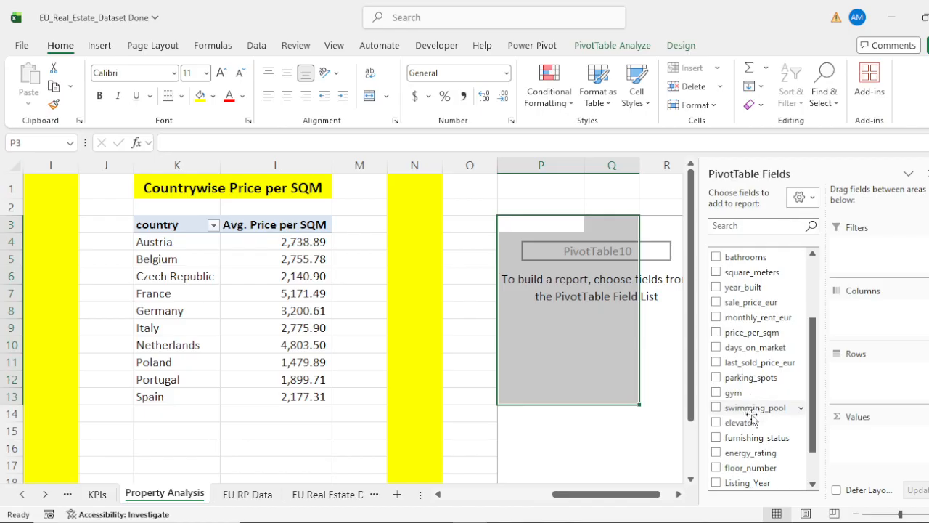
pyautogui.scroll(-1, 752, 418)
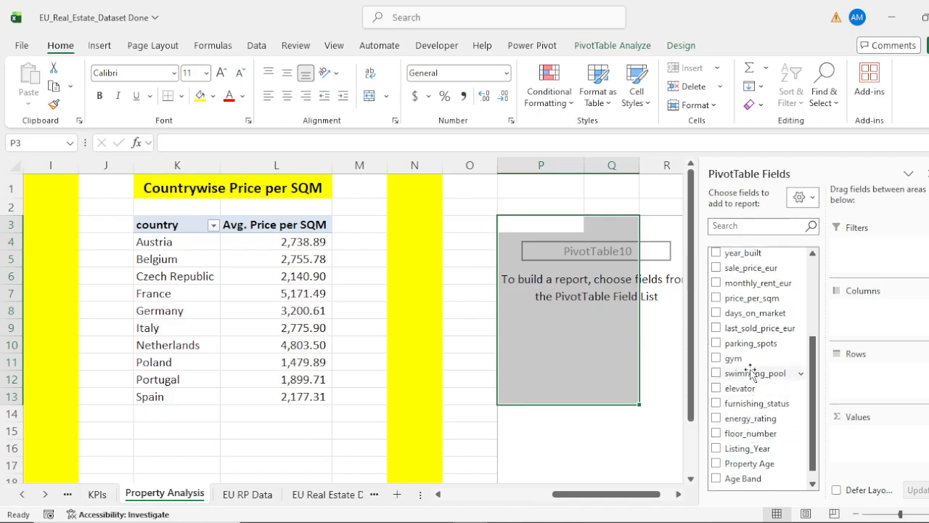
pyautogui.scroll(-1, 752, 436)
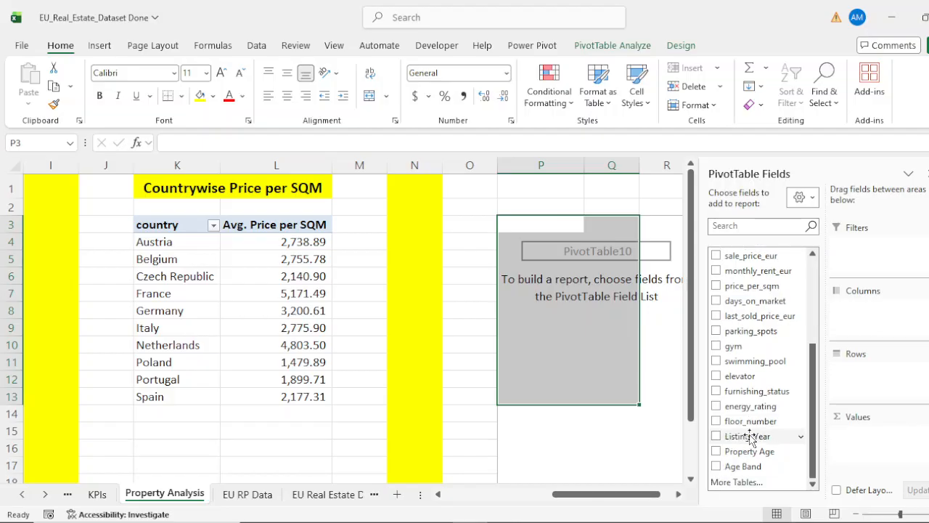
pyautogui.click(717, 467)
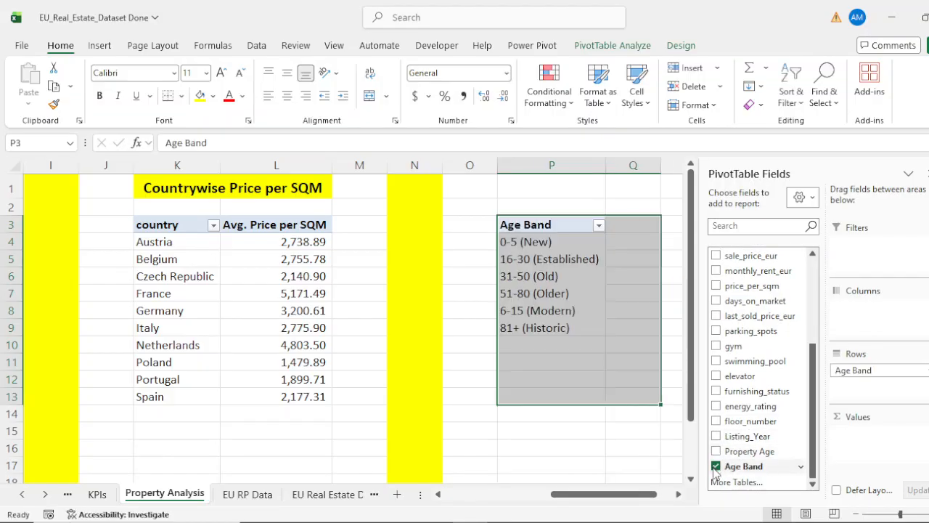
# Add property_id as a Count value field to the Age Band PivotTable at P3.
pyautogui.click(678, 494)
pyautogui.click(678, 494)
pyautogui.click(678, 494)
pyautogui.click(678, 495)
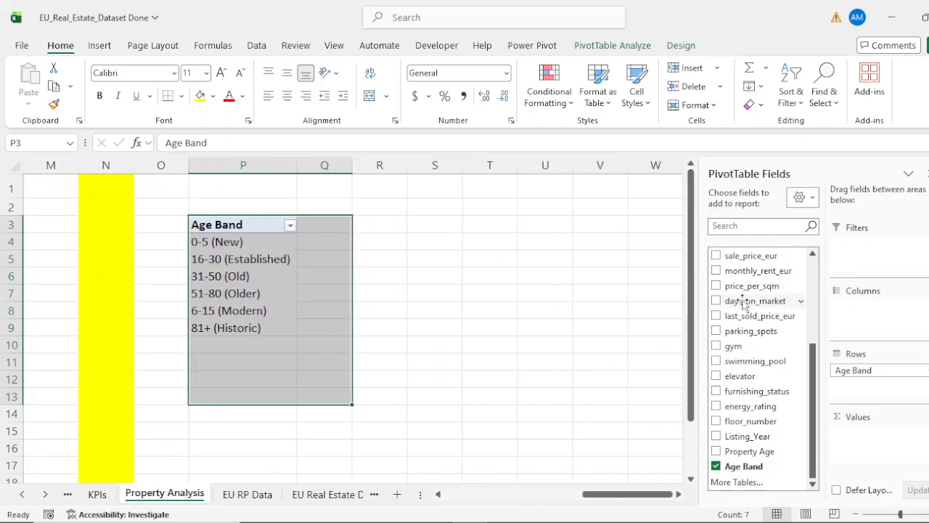
pyautogui.click(219, 225)
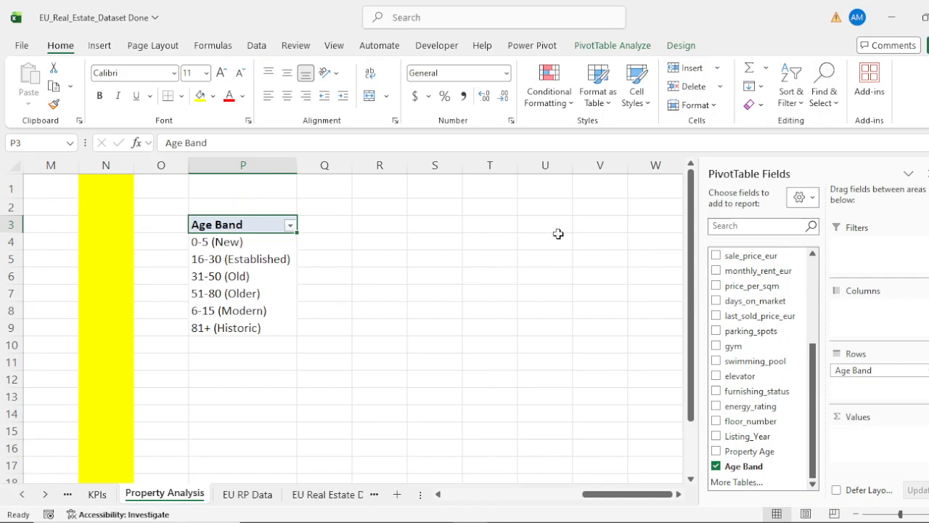
pyautogui.scroll(3, 751, 412)
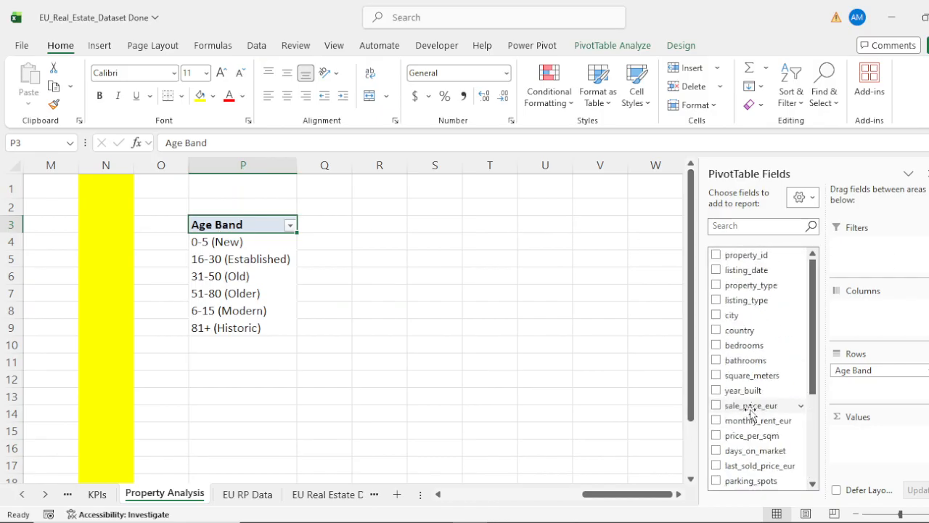
pyautogui.click(716, 255)
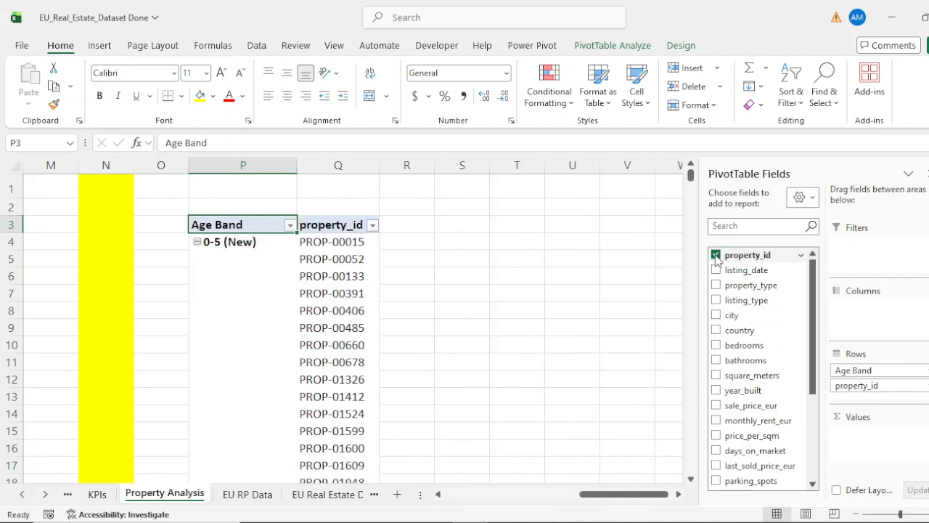
pyautogui.moveTo(747, 260); pyautogui.dragTo(886, 439)
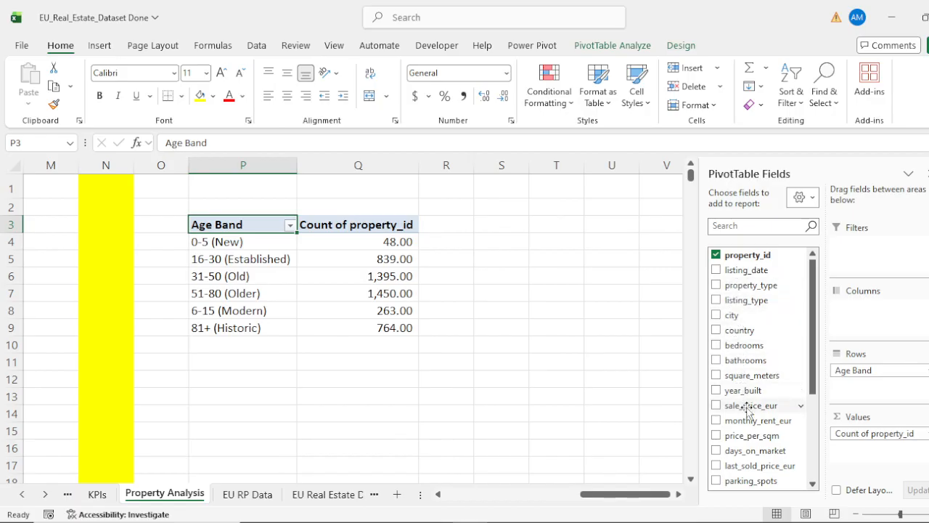
# Add price_per_sqm as a second value field in the Age Band PivotTable and summarize it by Average.
pyautogui.scroll(-3, 747, 410)
pyautogui.scroll(-1, 746, 410)
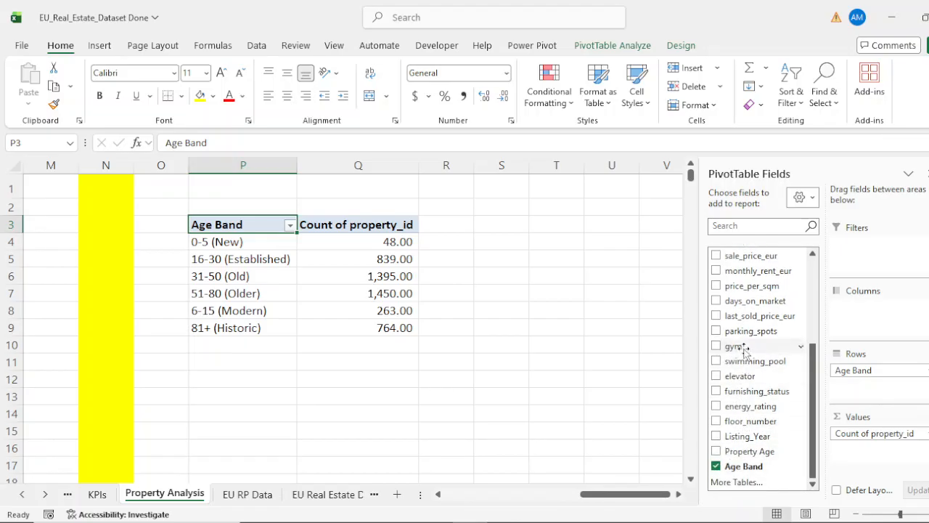
pyautogui.scroll(1, 745, 339)
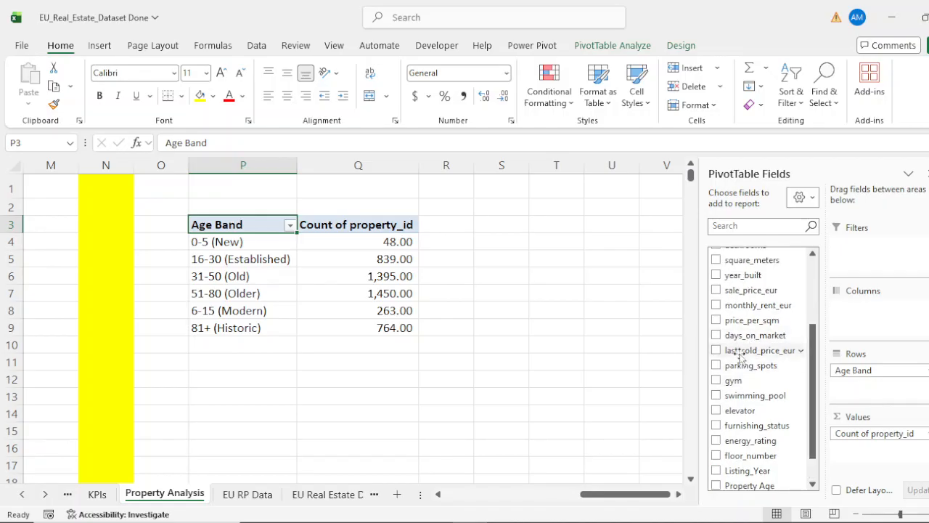
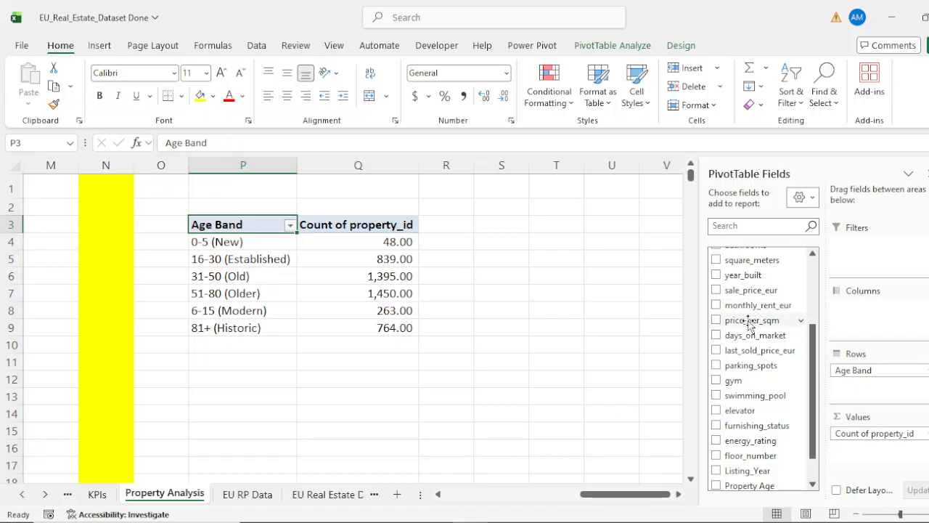
pyautogui.moveTo(750, 325); pyautogui.dragTo(897, 452)
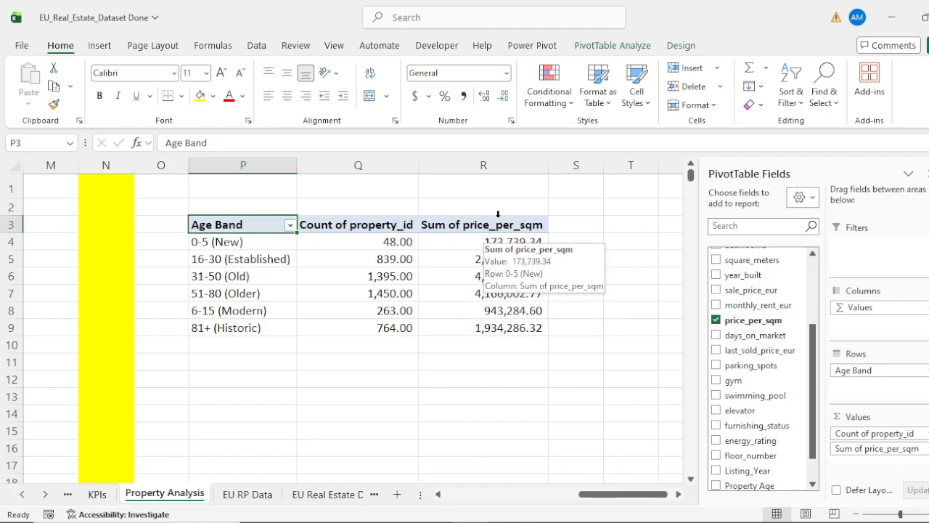
pyautogui.click(878, 450)
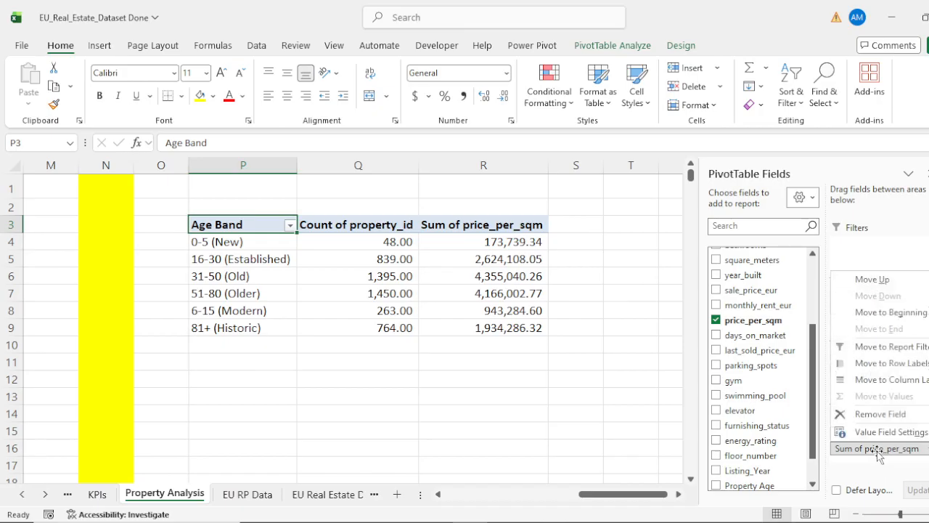
pyautogui.click(878, 433)
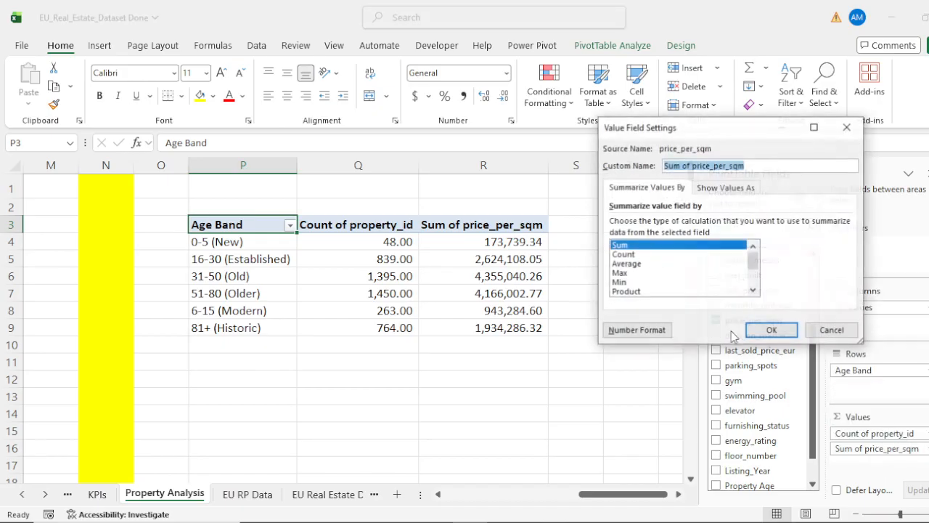
pyautogui.click(622, 266)
pyautogui.click(772, 331)
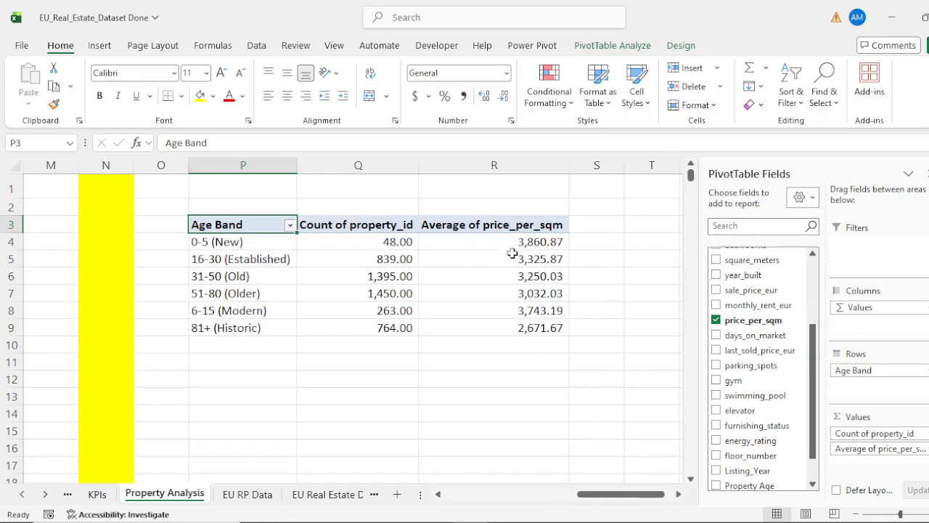
# Fill column T yellow as a divider beside the Age Band PivotTable.
pyautogui.click(631, 165)
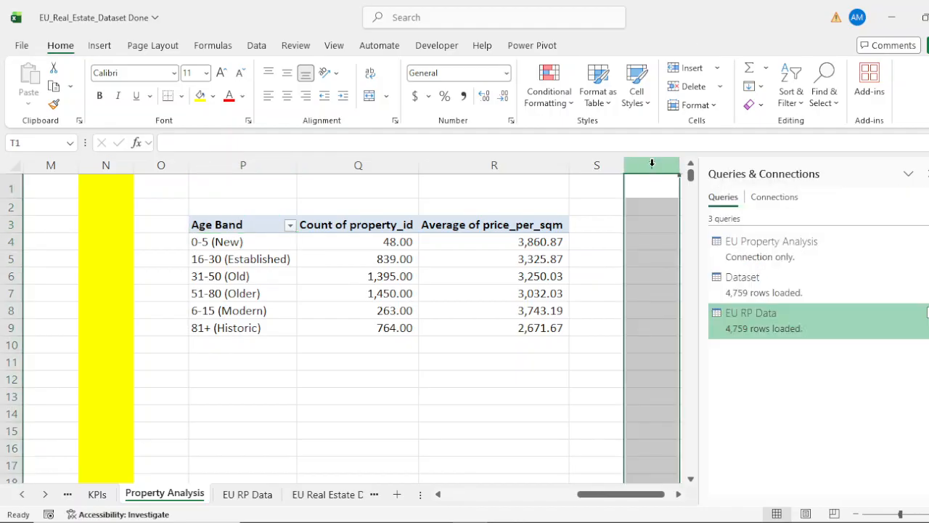
pyautogui.click(200, 95)
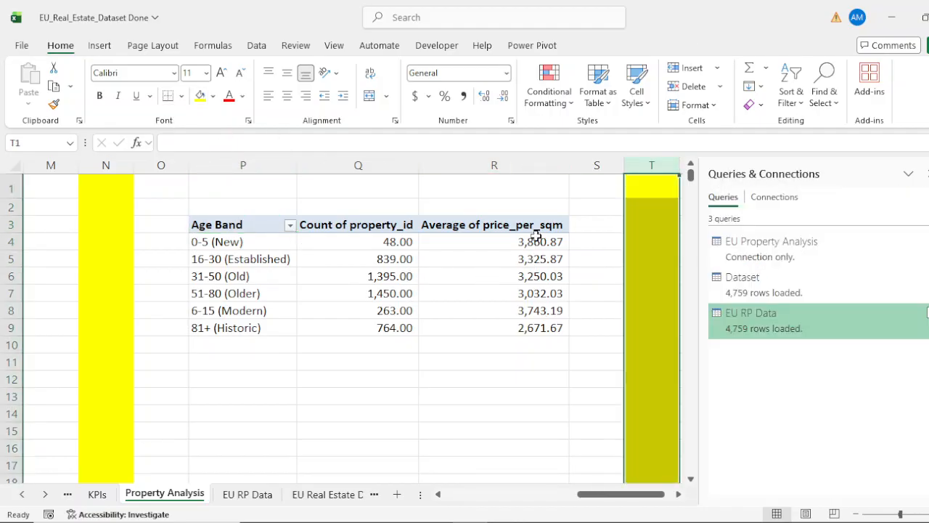
pyautogui.click(394, 395)
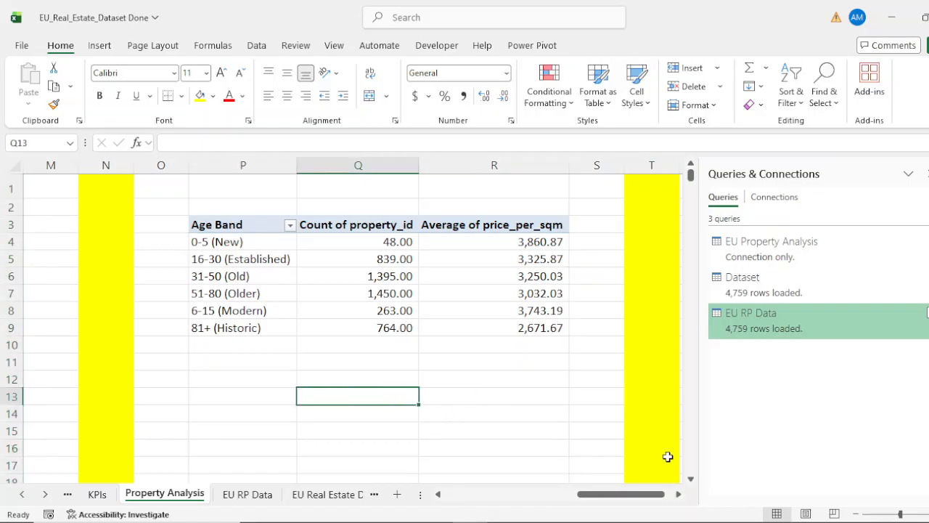
# Review the property type, listing type, country and age band PivotTables on the Property Analysis sheet.
pyautogui.moveTo(629, 495); pyautogui.dragTo(451, 478)
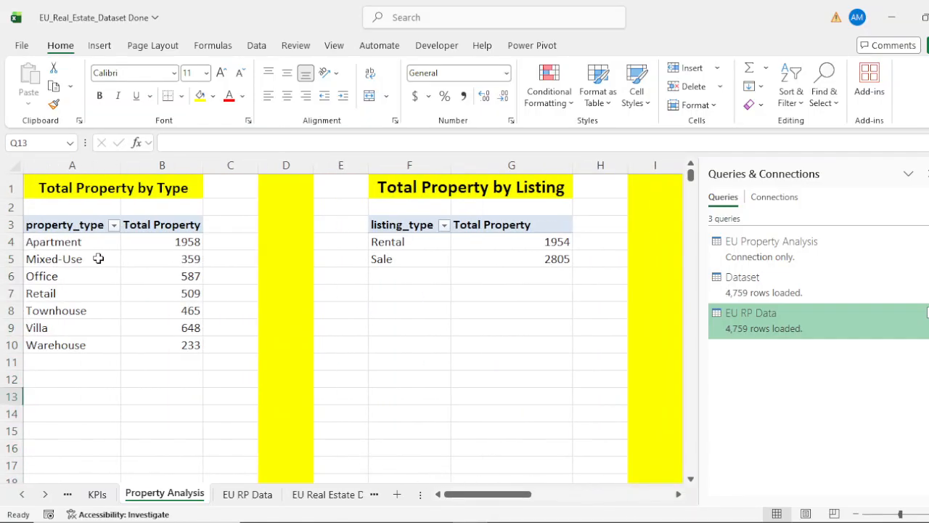
pyautogui.click(73, 259)
pyautogui.click(427, 246)
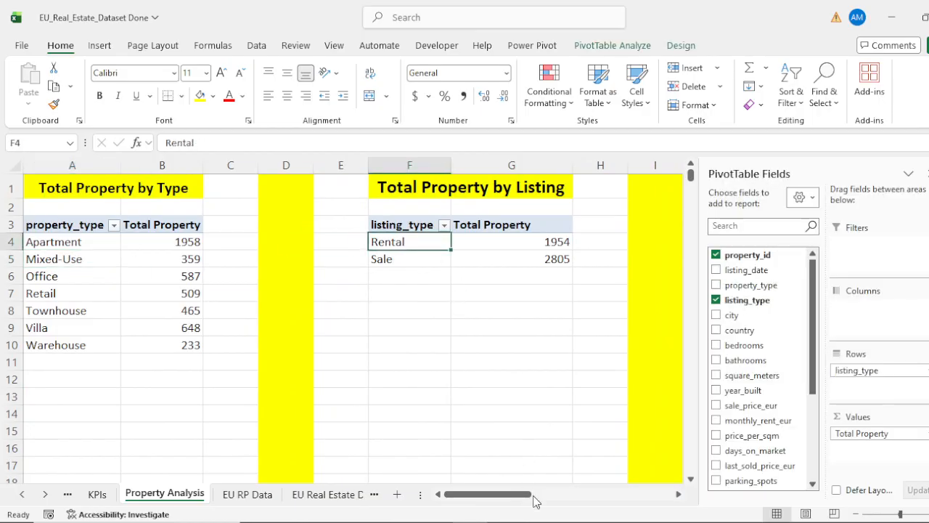
pyautogui.moveTo(488, 494); pyautogui.dragTo(575, 494)
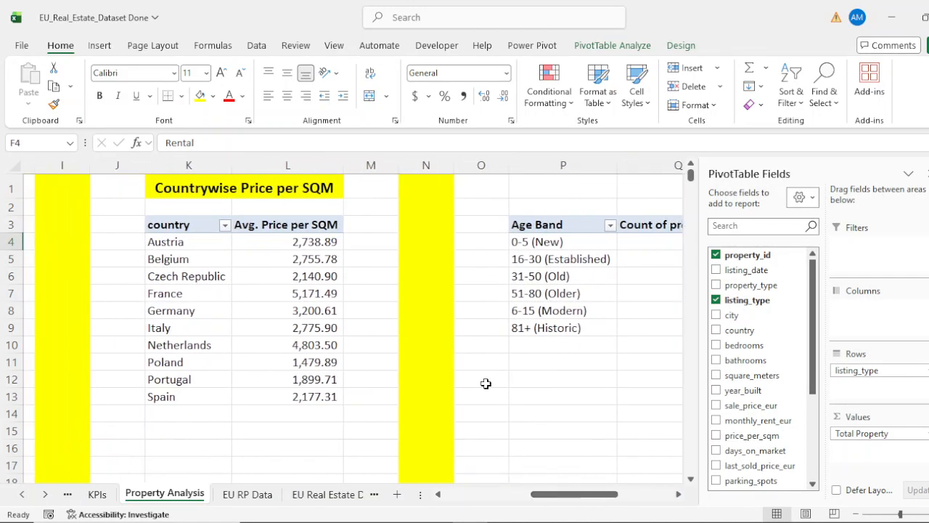
pyautogui.click(230, 247)
pyautogui.click(544, 260)
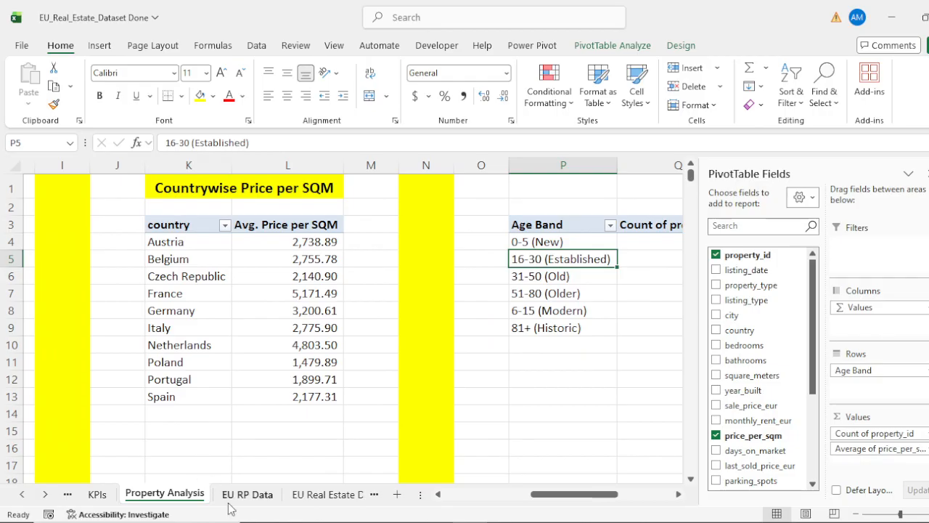
# Examine the PivotTables and charts across the Analysis sheet and return to the Property Analysis sheet.
pyautogui.click(261, 496)
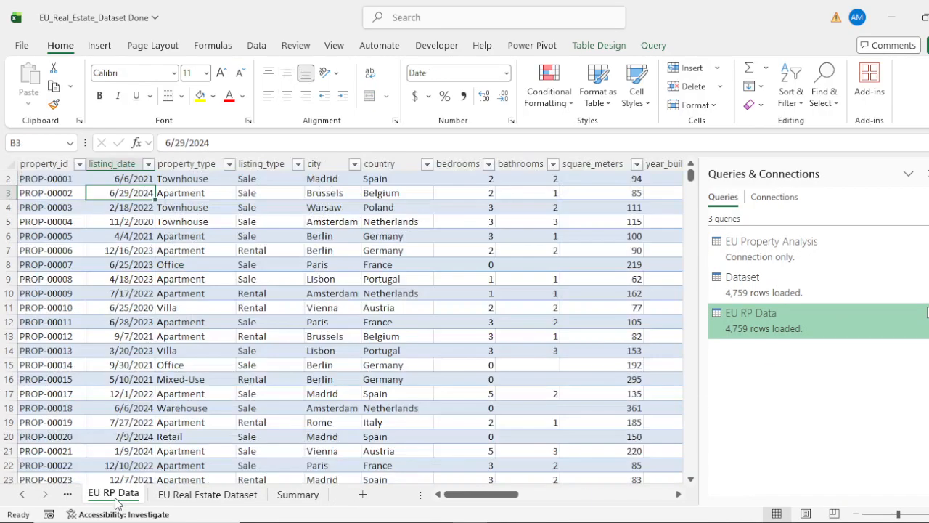
pyautogui.click(68, 494)
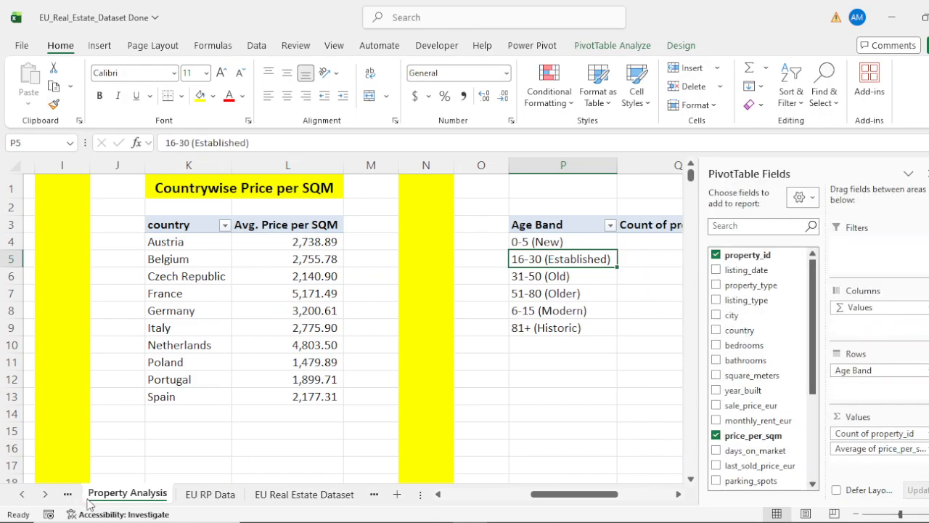
pyautogui.click(68, 494)
pyautogui.click(68, 494)
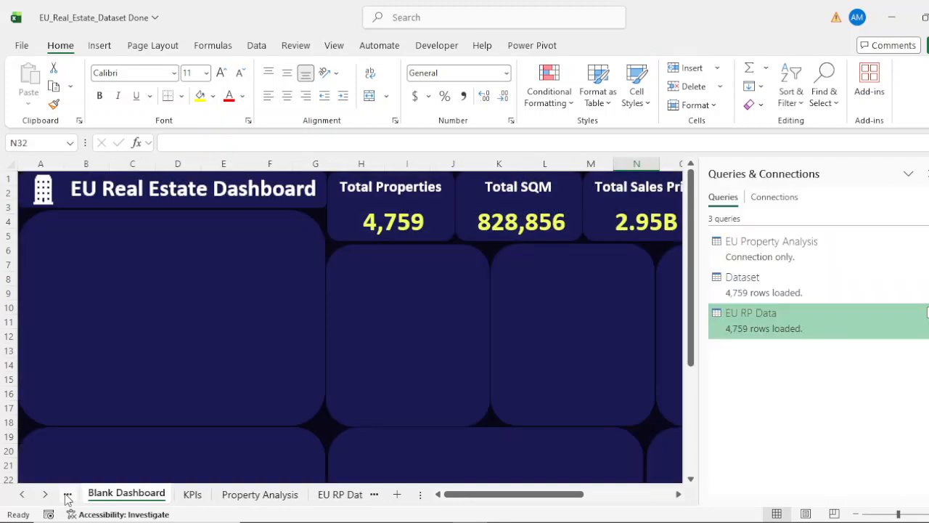
pyautogui.click(69, 494)
pyautogui.click(67, 494)
pyautogui.click(67, 494)
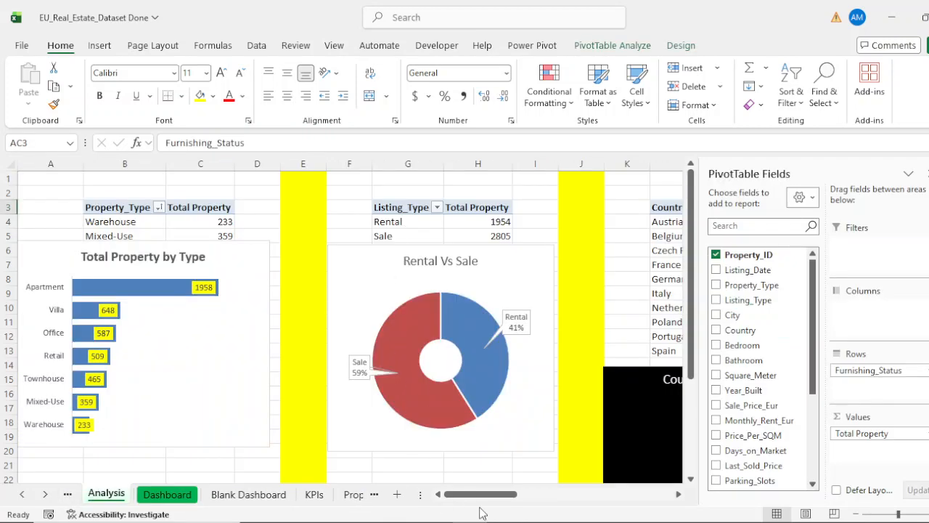
pyautogui.moveTo(481, 497); pyautogui.dragTo(580, 505)
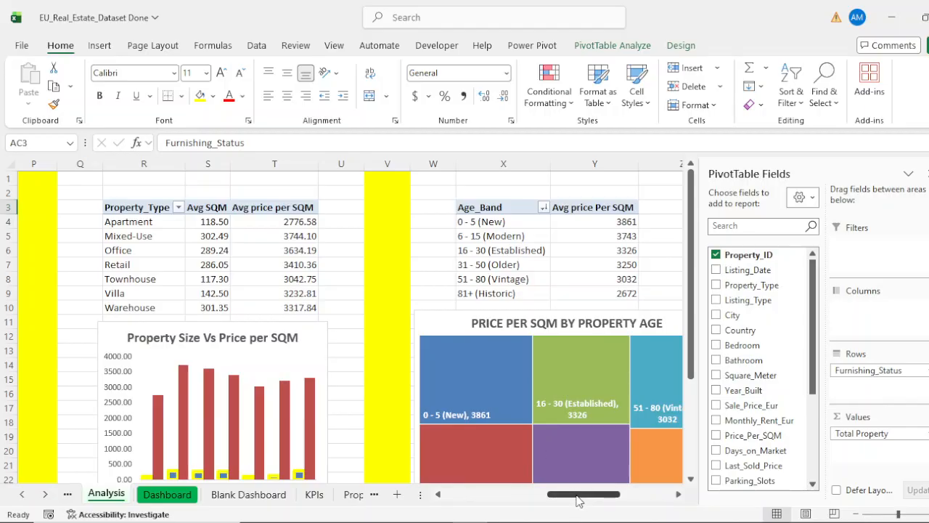
pyautogui.moveTo(577, 499); pyautogui.dragTo(636, 500)
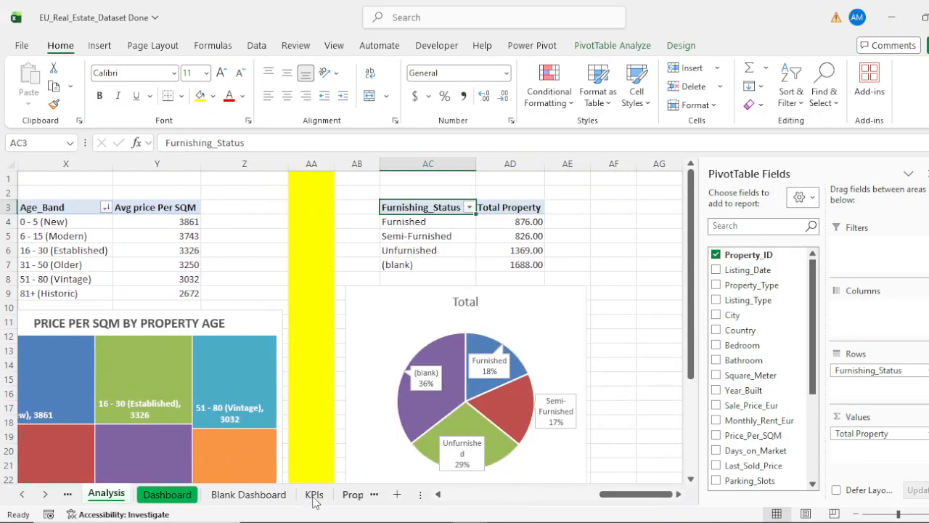
pyautogui.click(249, 498)
pyautogui.click(321, 498)
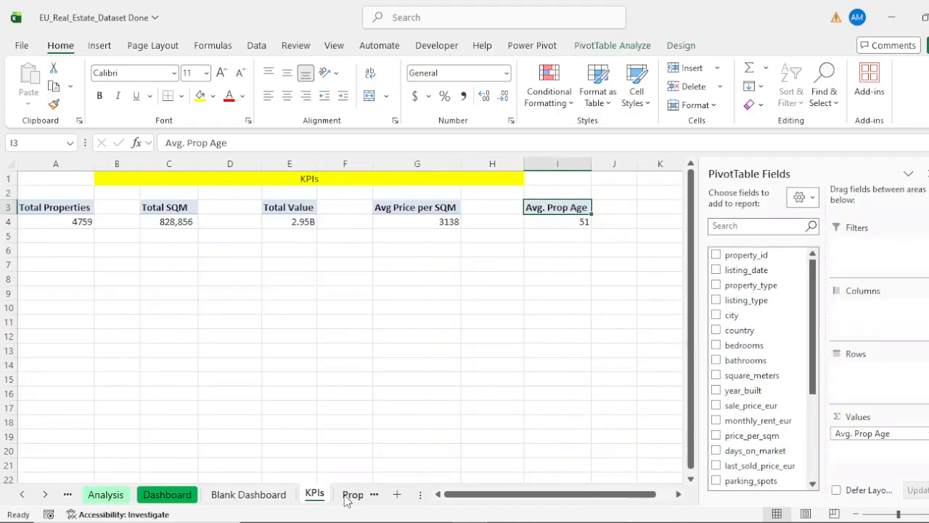
pyautogui.click(352, 498)
pyautogui.click(336, 498)
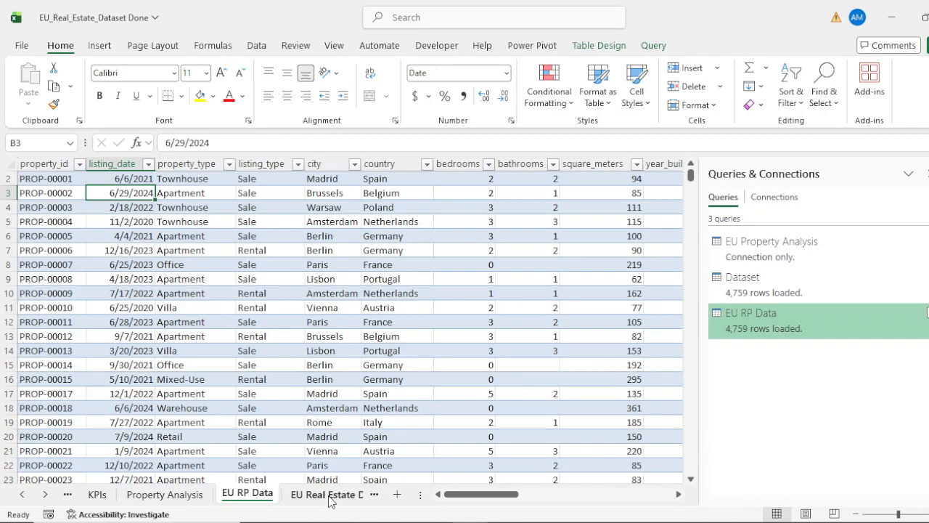
pyautogui.click(188, 498)
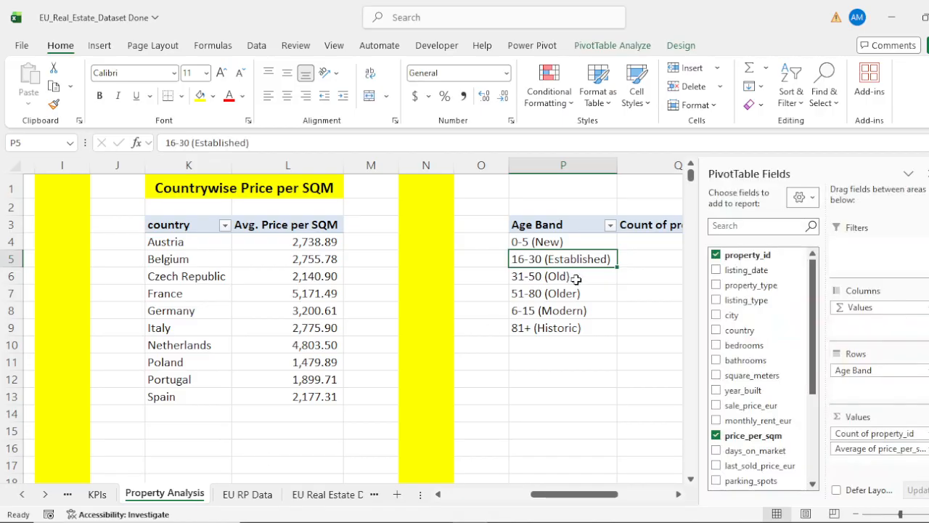
# Copy the Age Band PivotTable in P3:R9 and paste it at V3.
pyautogui.moveTo(586, 498); pyautogui.dragTo(649, 500)
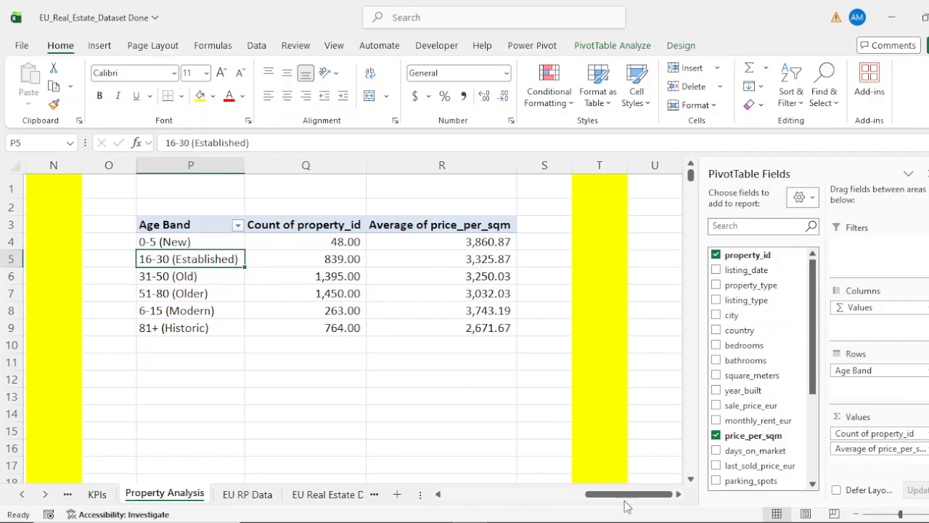
pyautogui.moveTo(627, 497); pyautogui.dragTo(667, 502)
pyautogui.moveTo(171, 229); pyautogui.dragTo(462, 324)
pyautogui.hotkey('ctrl', 'c')
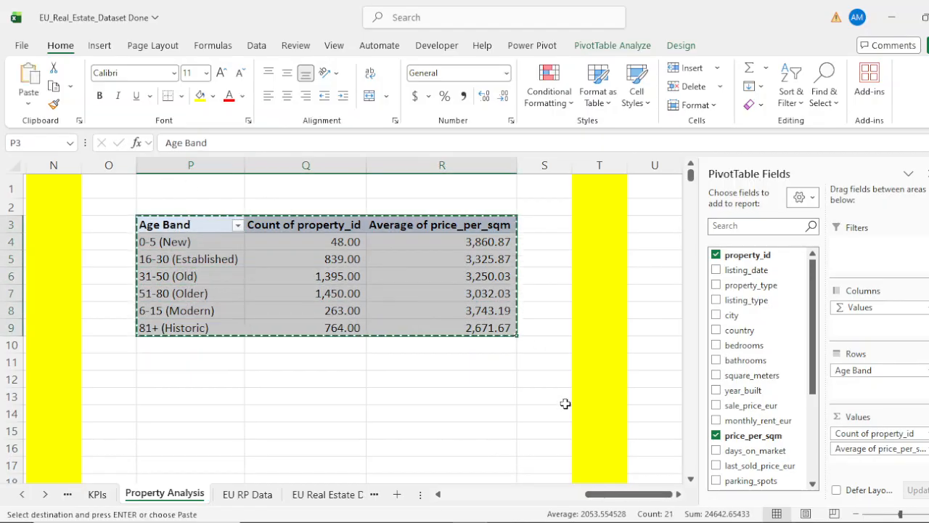
pyautogui.moveTo(630, 501); pyautogui.dragTo(685, 501)
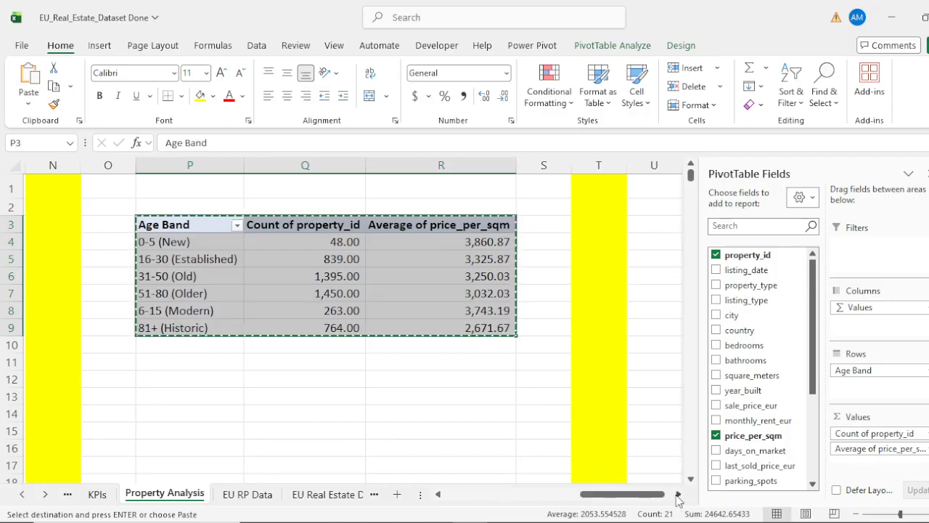
pyautogui.click(681, 498)
pyautogui.click(680, 498)
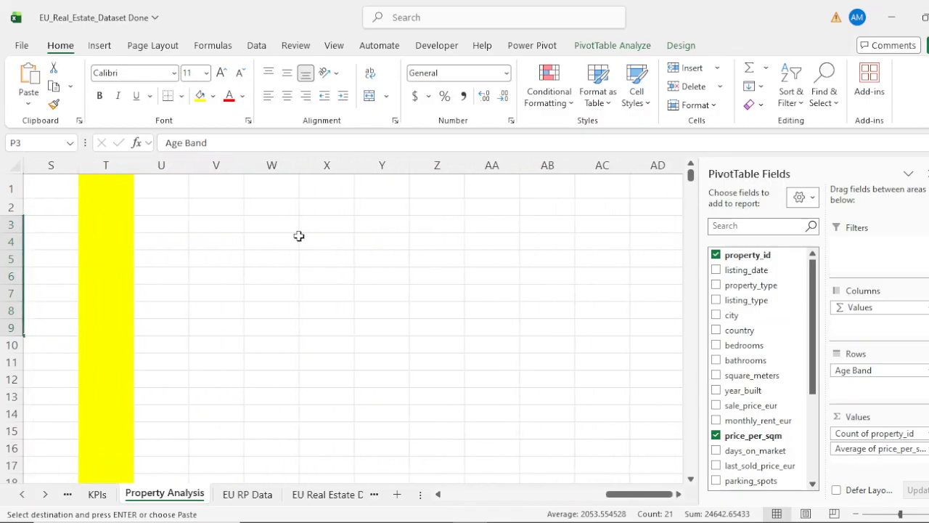
pyautogui.click(225, 226)
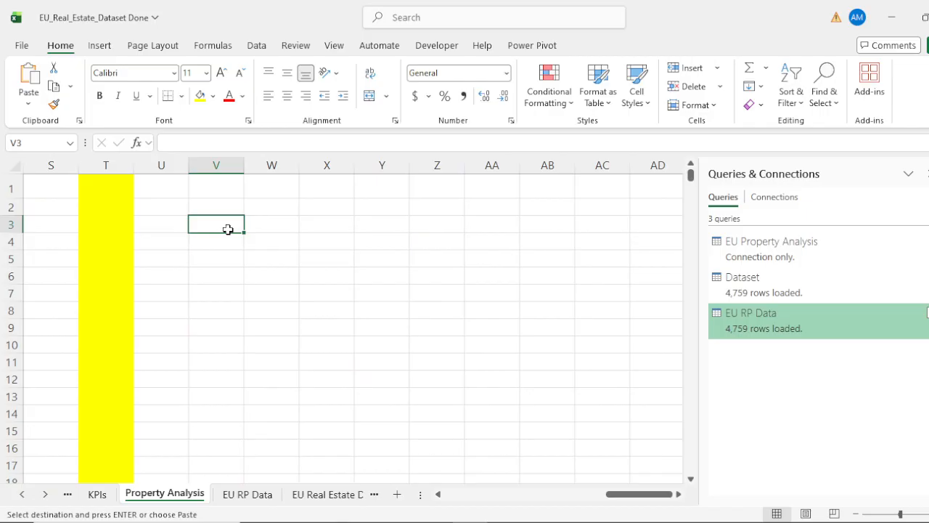
pyautogui.hotkey('ctrl', 'v')
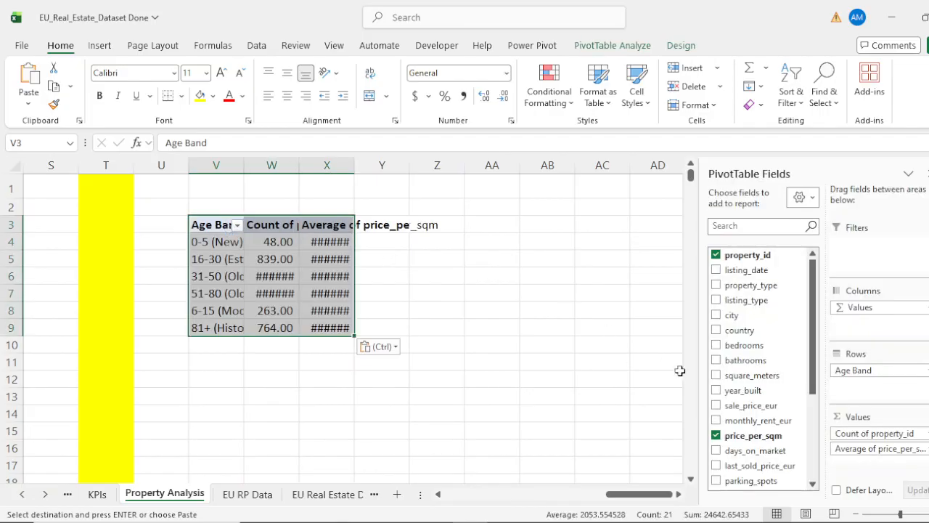
# Clear the price_per_sqm, property_id and Age Band fields from the copied PivotTable at V3 and use furnishing_status as its rows.
pyautogui.click(716, 435)
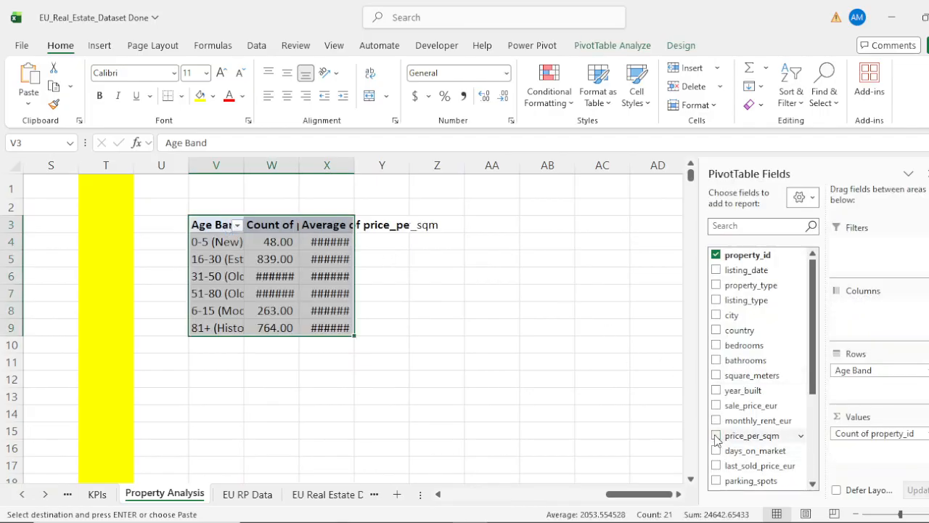
pyautogui.click(716, 255)
pyautogui.scroll(-3, 731, 385)
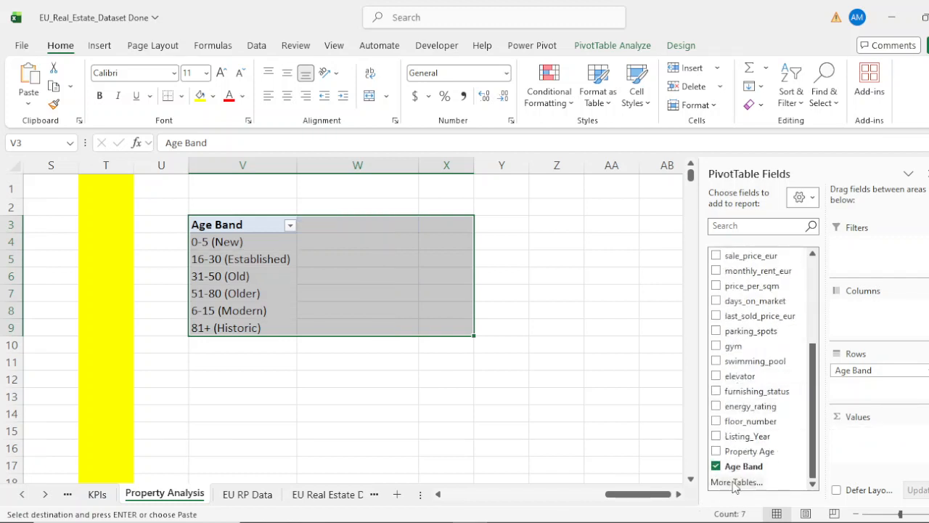
pyautogui.click(716, 466)
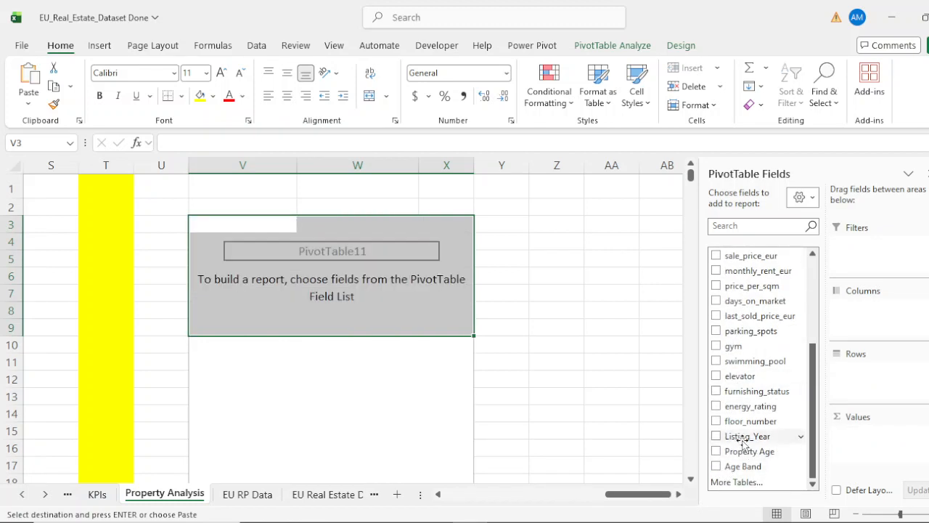
pyautogui.click(716, 391)
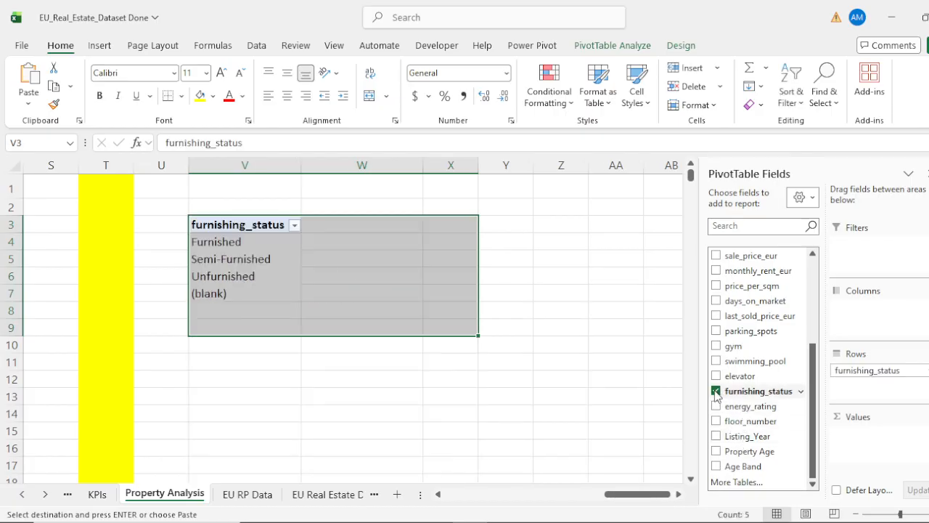
pyautogui.click(240, 227)
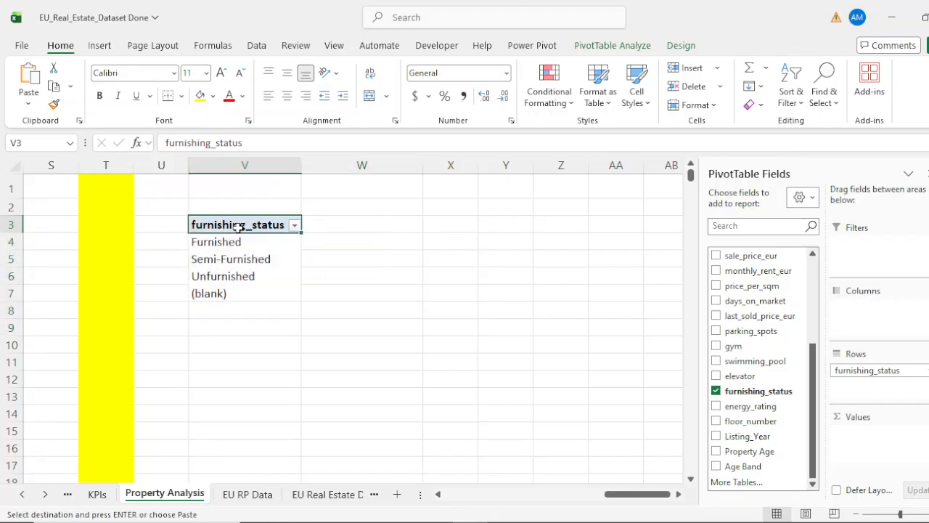
# Add price_per_sqm as a value in the furnishing_status PivotTable and summarize it by Average.
pyautogui.scroll(4, 741, 352)
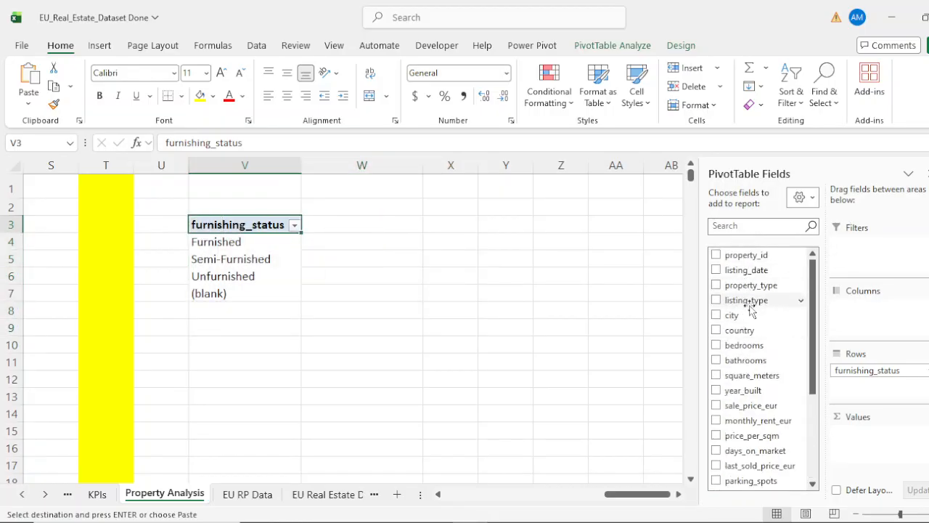
pyautogui.scroll(-1, 761, 348)
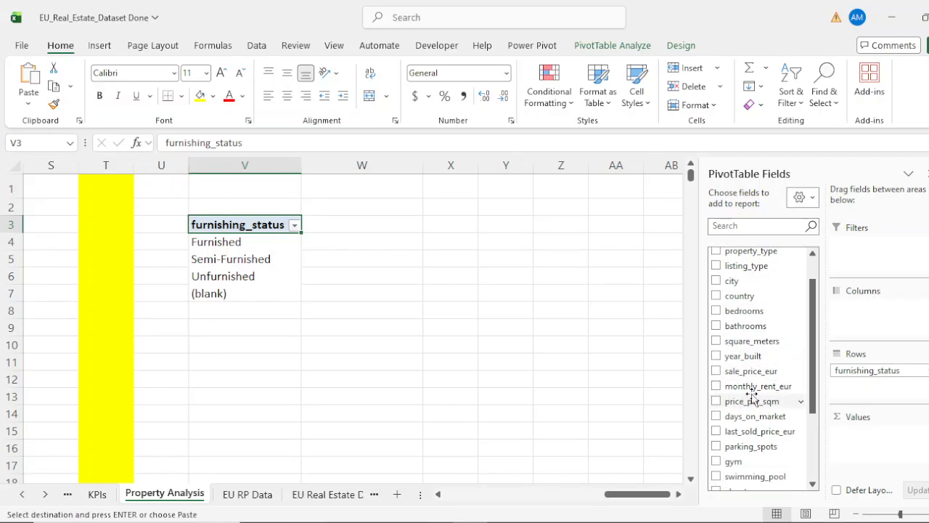
pyautogui.scroll(-1, 752, 395)
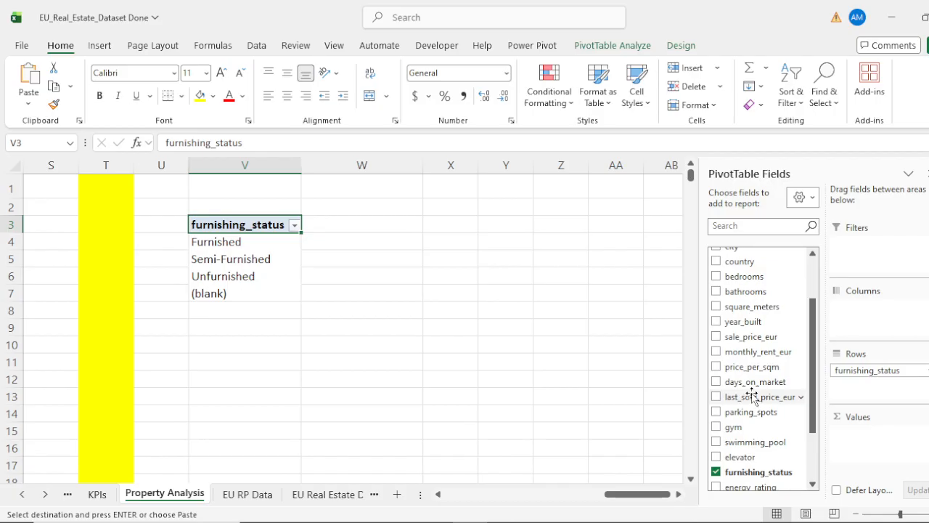
pyautogui.click(717, 367)
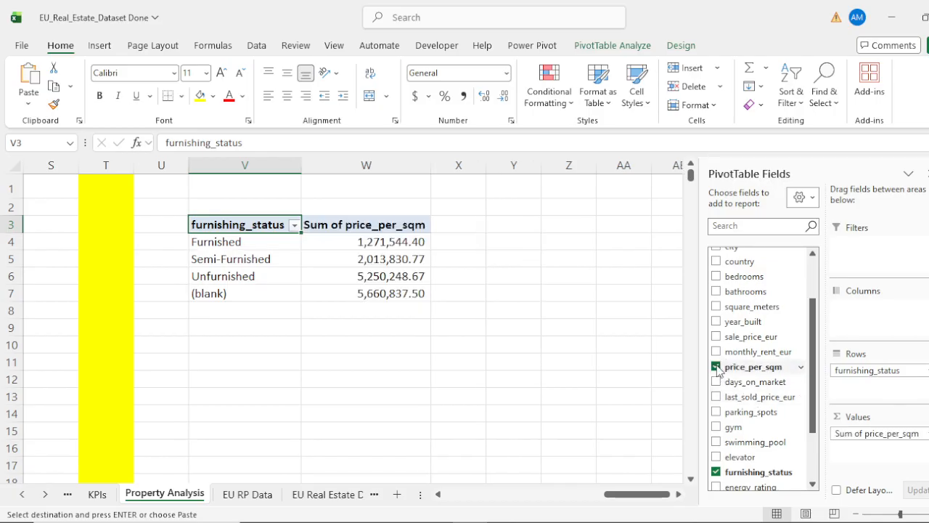
pyautogui.click(884, 433)
pyautogui.click(882, 416)
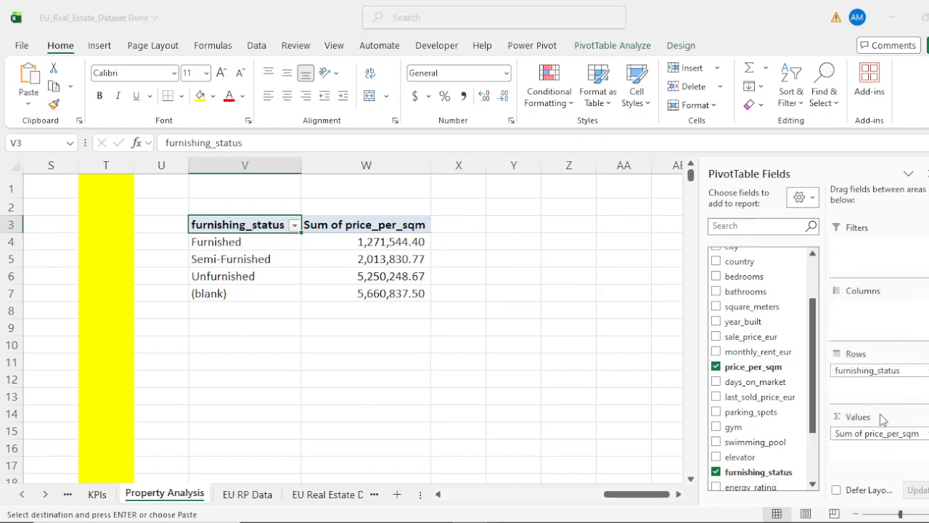
pyautogui.click(626, 265)
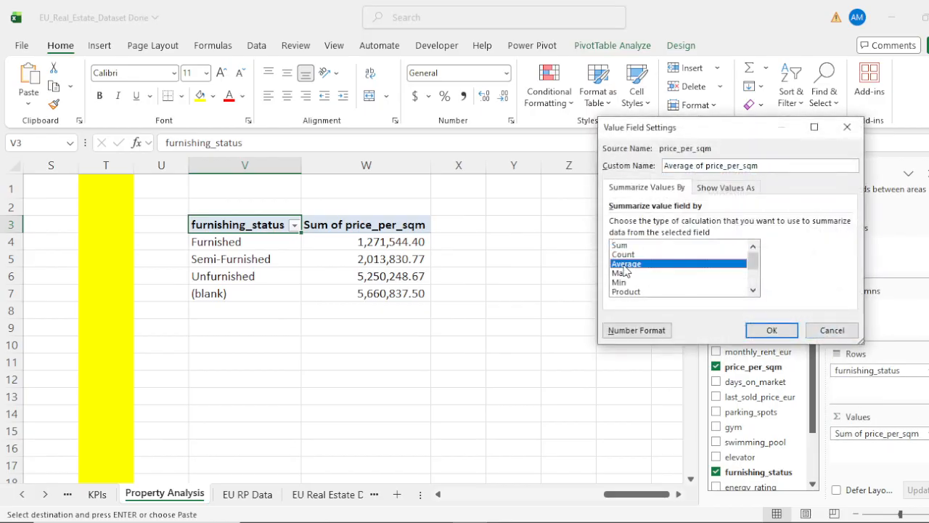
pyautogui.click(771, 331)
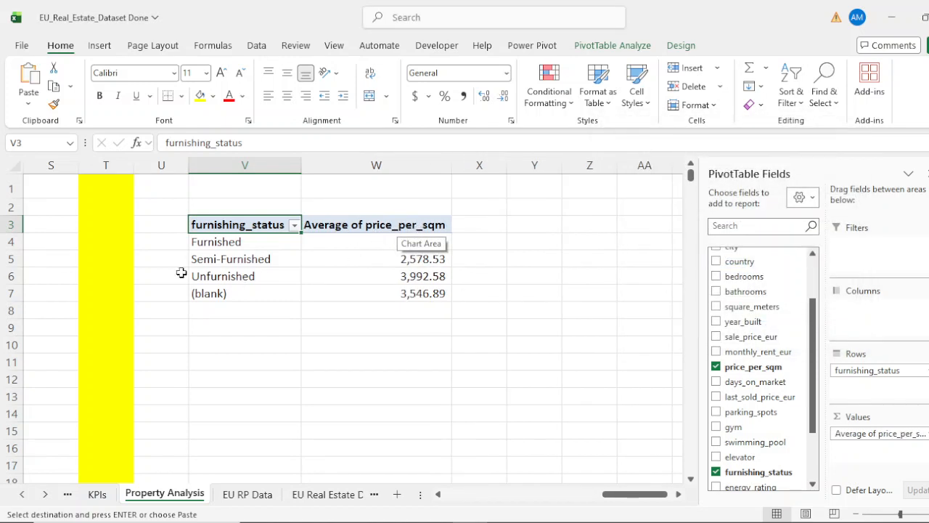
# Rename the value header of the furnishing_status PivotTable to "Avg. Price per SQM" and fit column W to its contents.
pyautogui.click(236, 245)
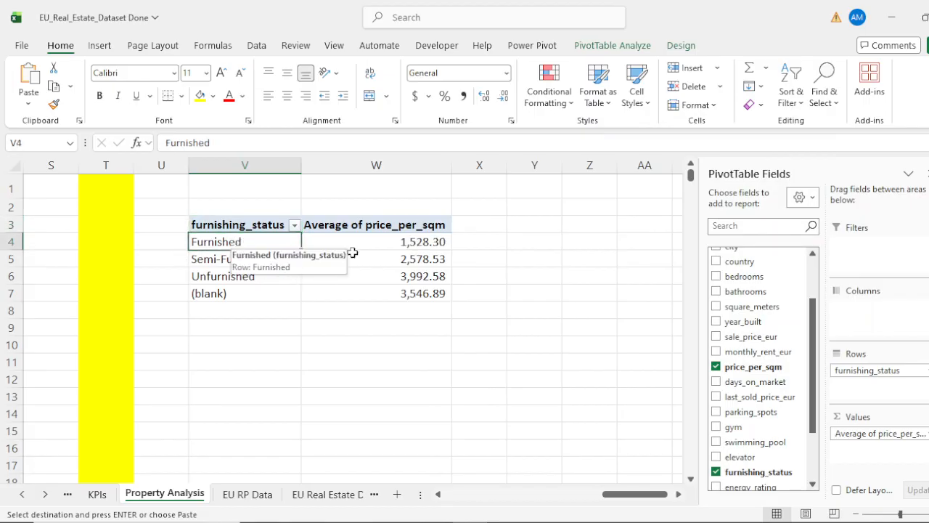
pyautogui.click(255, 260)
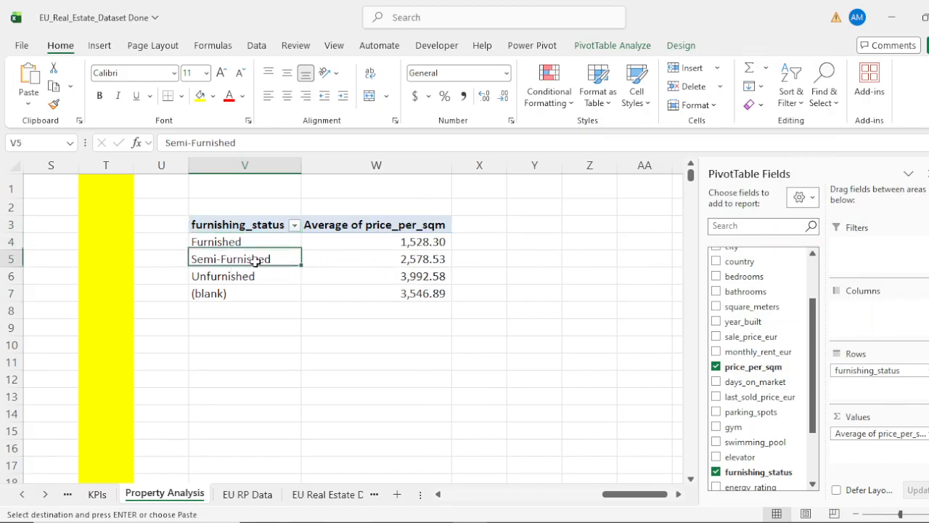
pyautogui.click(253, 276)
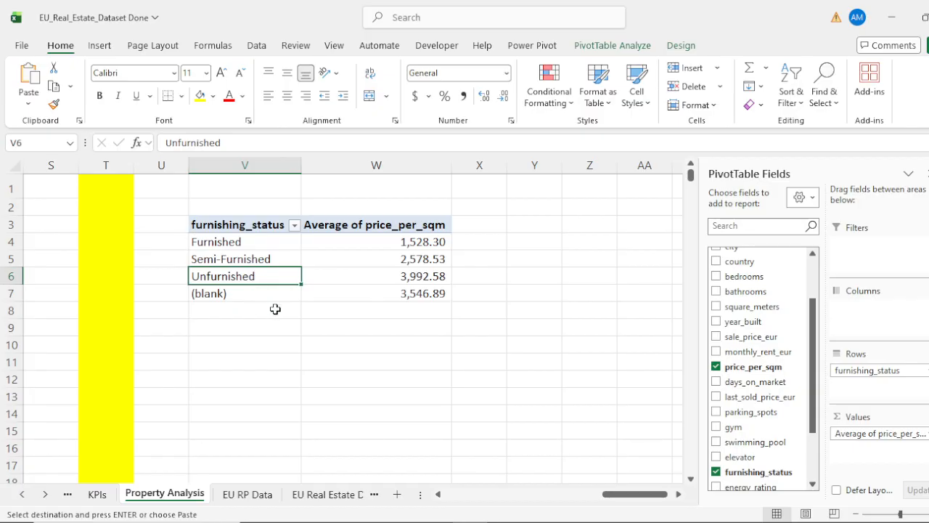
pyautogui.click(253, 294)
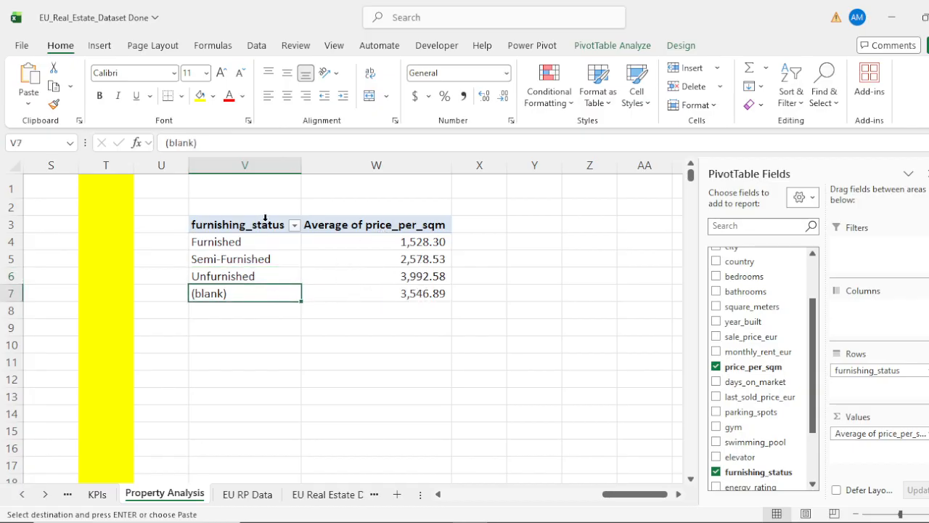
pyautogui.click(368, 226)
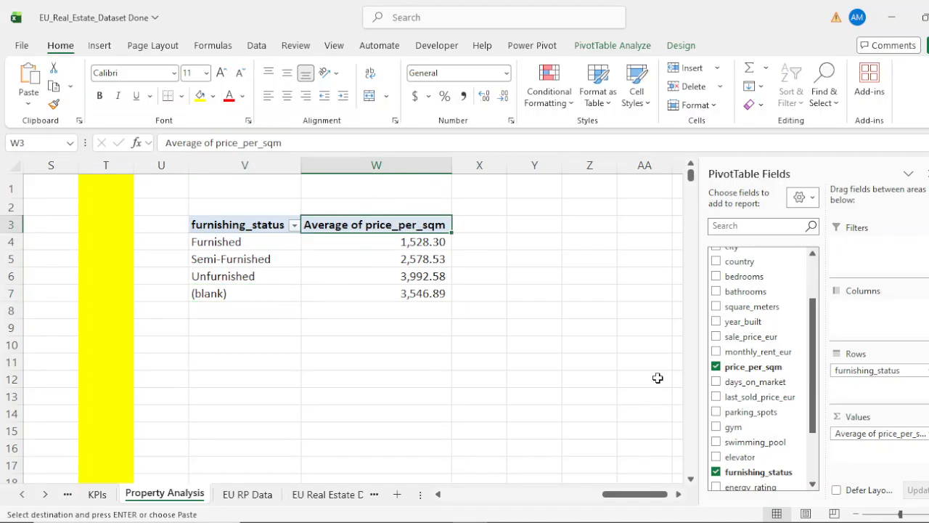
pyautogui.press('Escape')
pyautogui.write('Avg. Price per SQM')
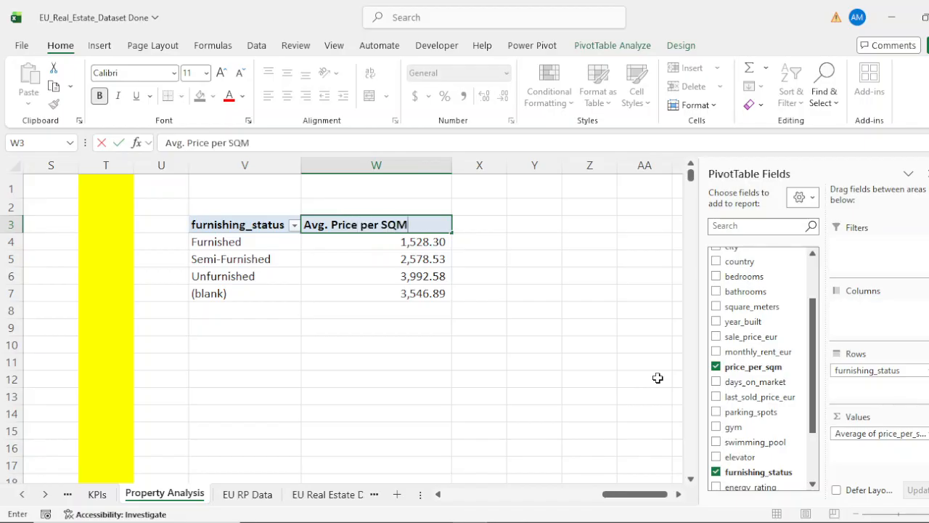
pyautogui.press('Return')
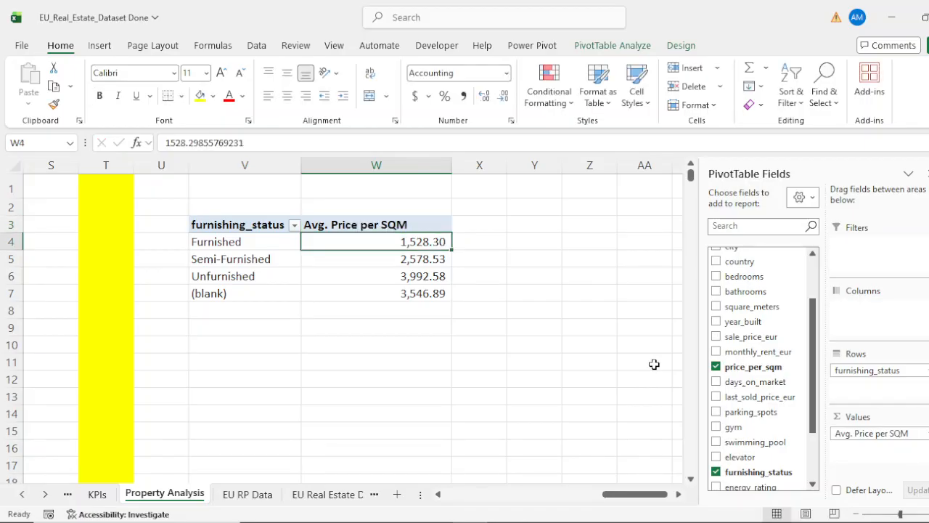
pyautogui.doubleClick(452, 157)
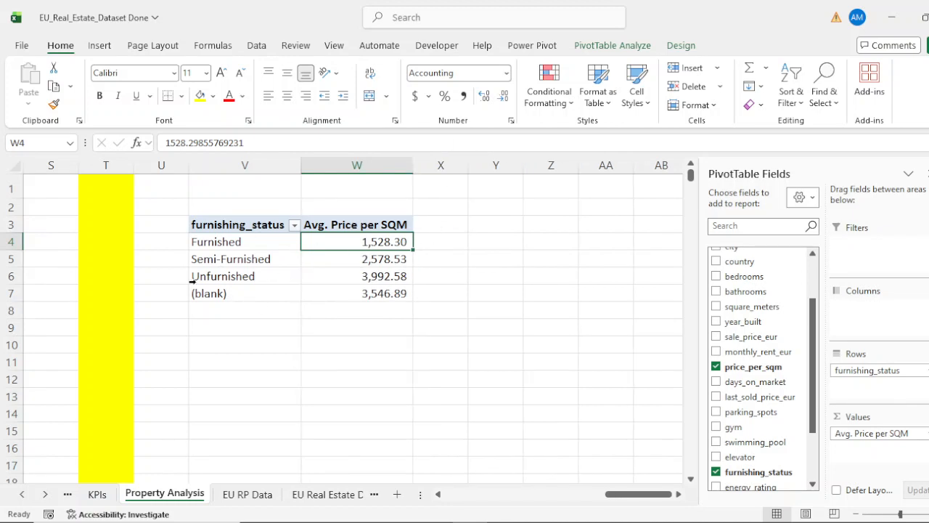
# Fill column Y yellow as a divider beside the furnishing_status PivotTable.
pyautogui.moveTo(644, 495); pyautogui.dragTo(402, 505)
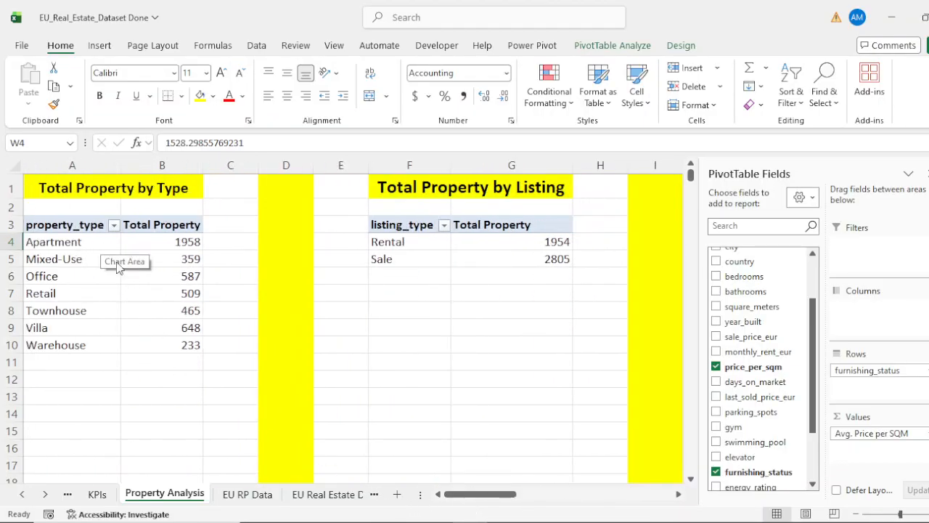
pyautogui.moveTo(470, 498); pyautogui.dragTo(651, 502)
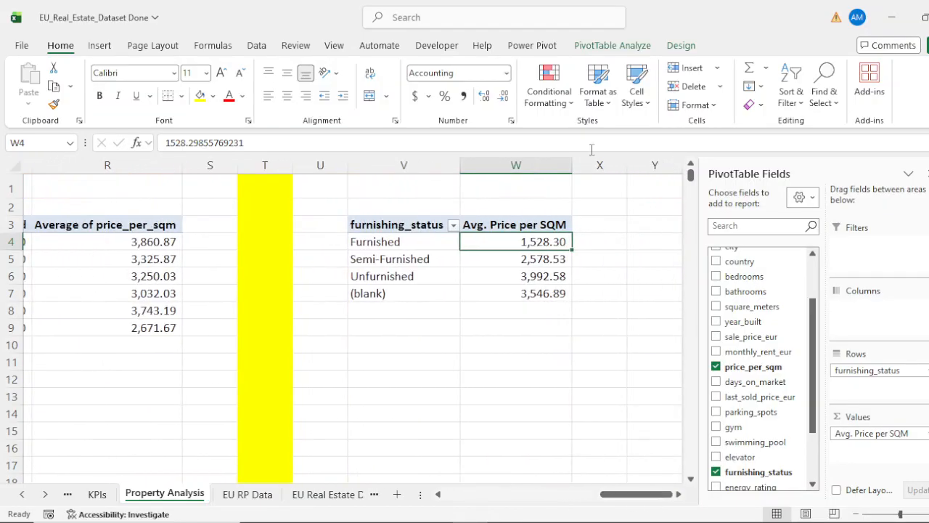
pyautogui.click(664, 160)
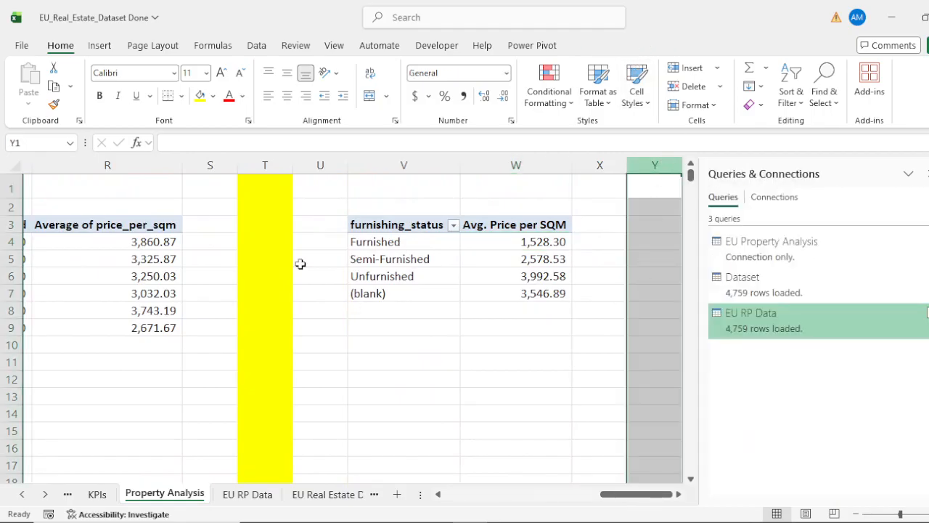
pyautogui.click(201, 96)
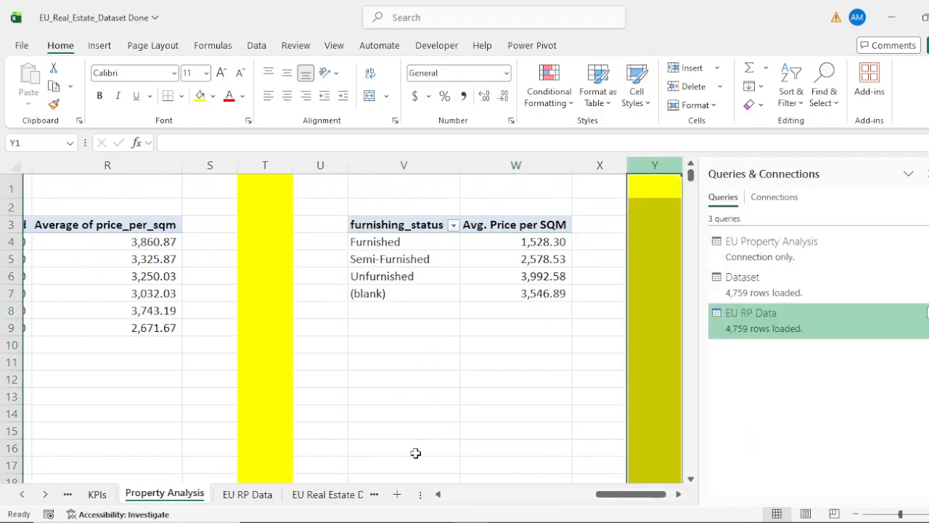
# Copy the furnishing_status PivotTable in V3:W7 and paste it at AA3.
pyautogui.click(679, 495)
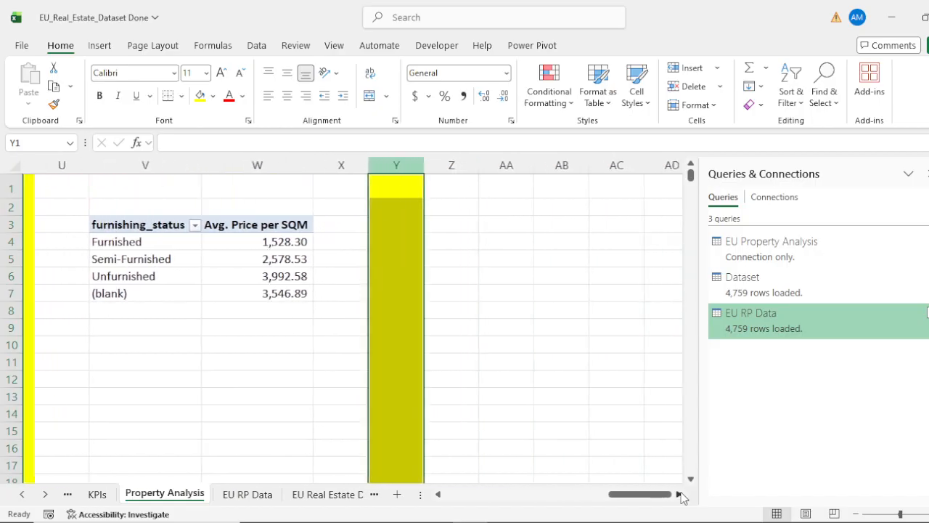
pyautogui.moveTo(116, 225); pyautogui.dragTo(245, 292)
pyautogui.hotkey('ctrl', 'c')
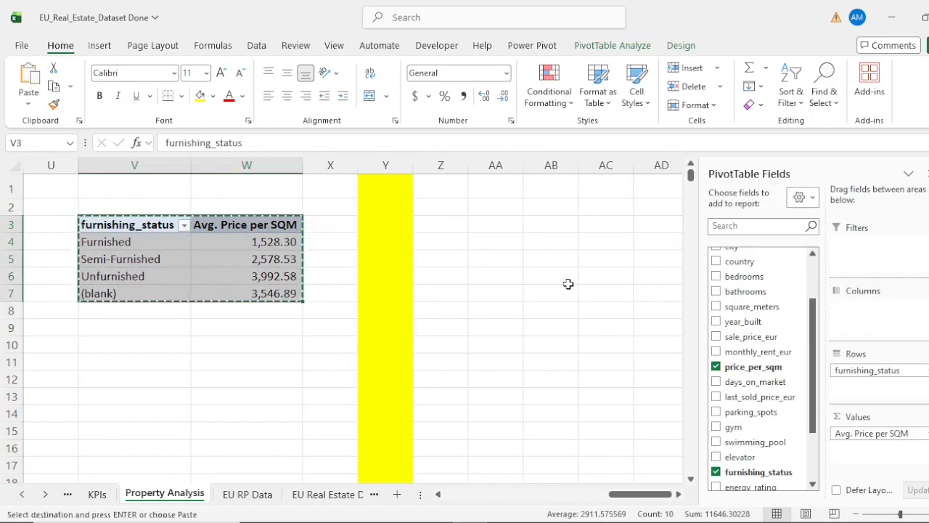
pyautogui.click(493, 223)
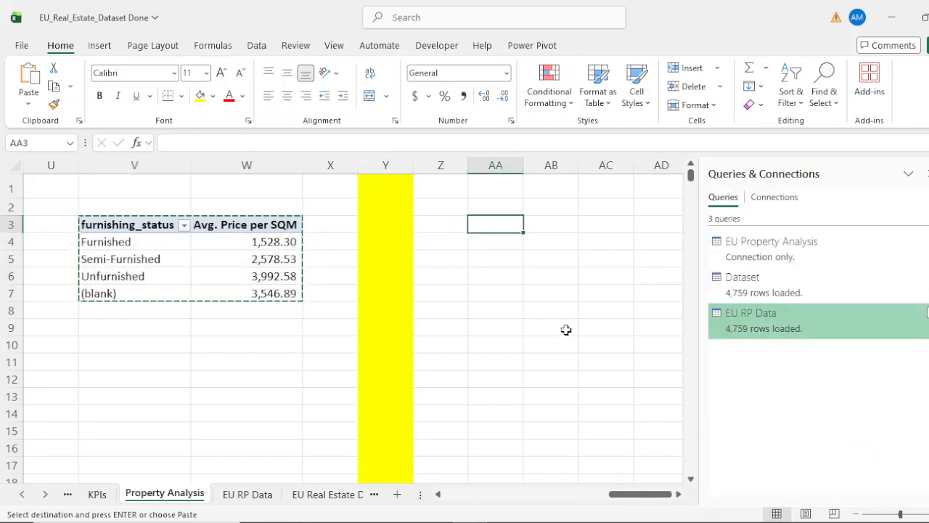
pyautogui.press('Return')
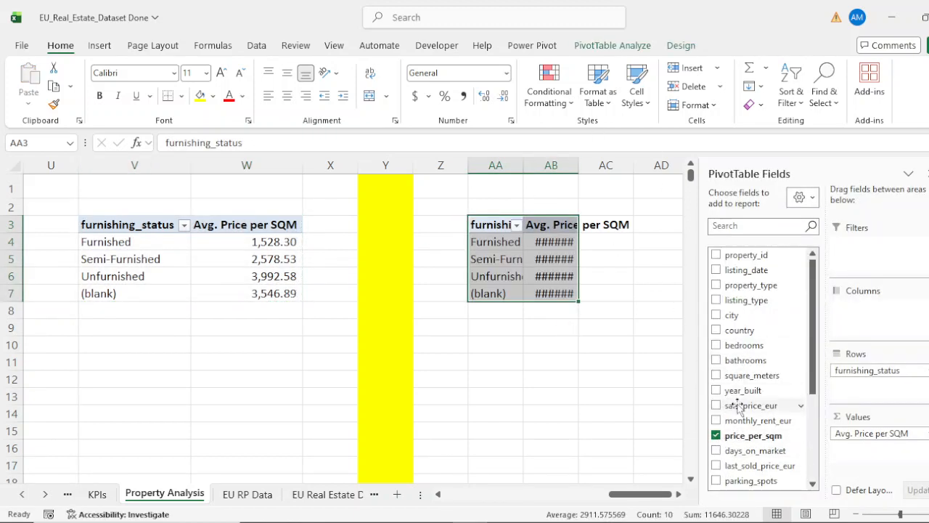
# Replace furnishing_status with property_type as the rows of the copied PivotTable at AA3.
pyautogui.scroll(-5, 716, 409)
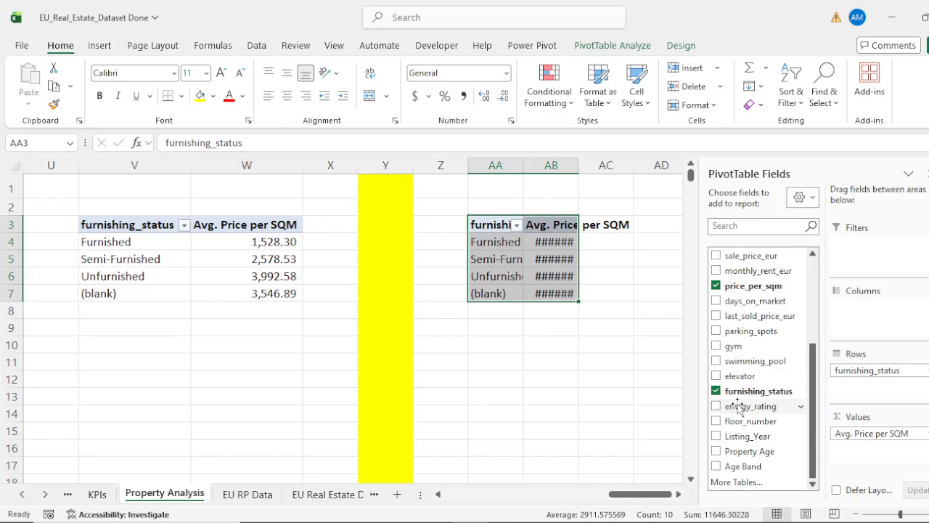
pyautogui.click(716, 392)
pyautogui.scroll(5, 730, 366)
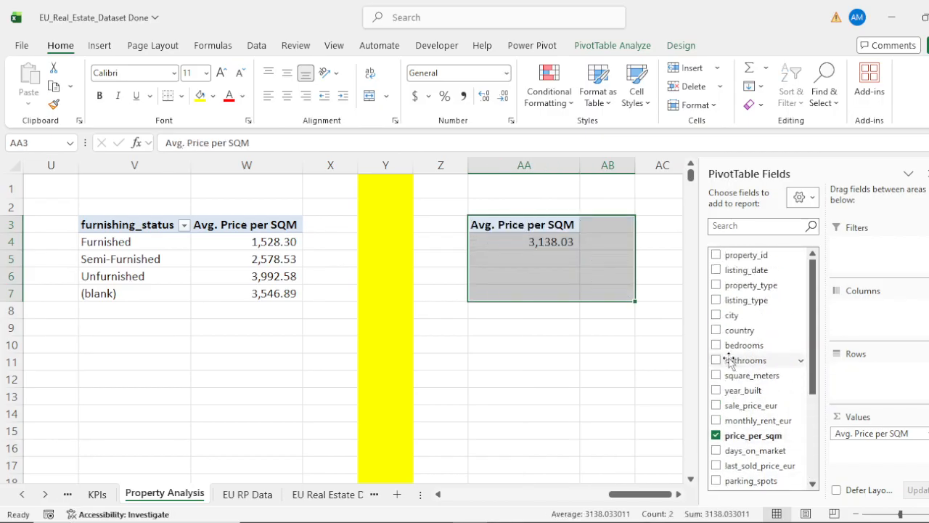
pyautogui.click(716, 286)
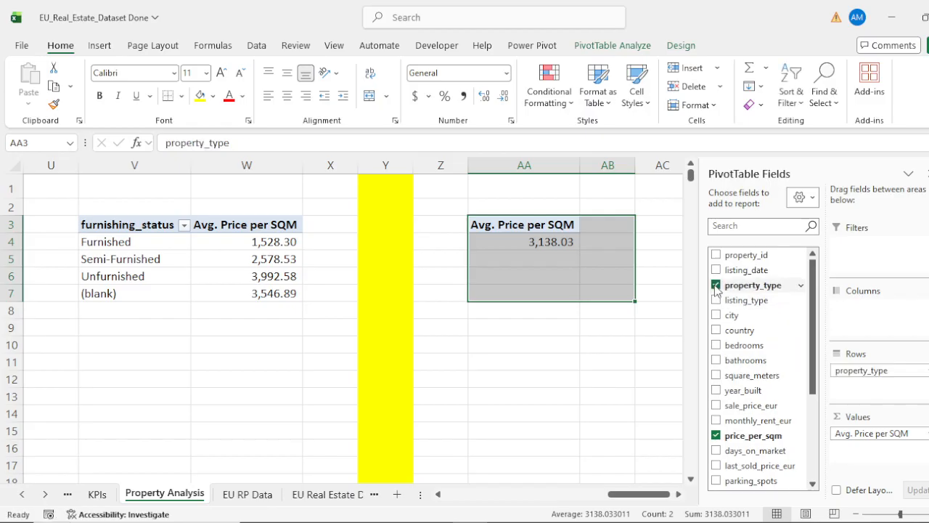
pyautogui.click(572, 379)
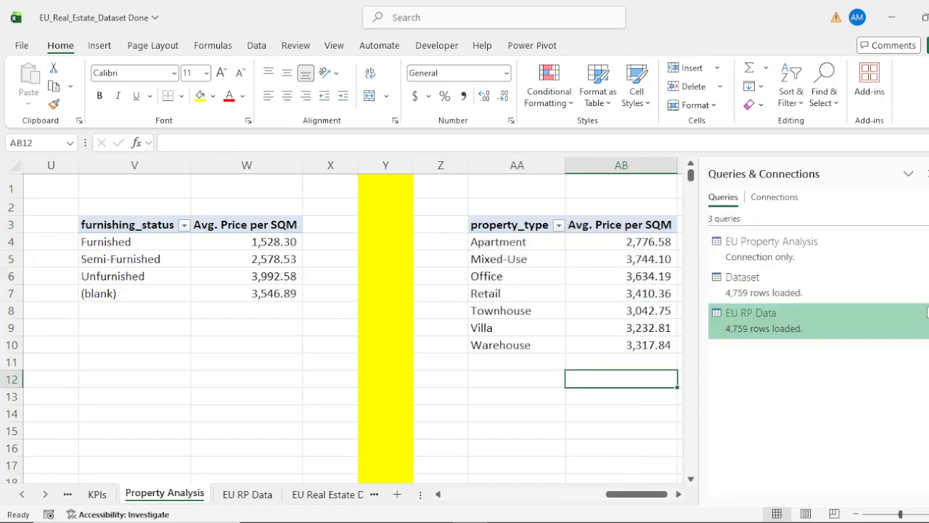
# Add days_on_market as a second value field in the property_type PivotTable at AA3.
pyautogui.click(678, 495)
pyautogui.click(678, 494)
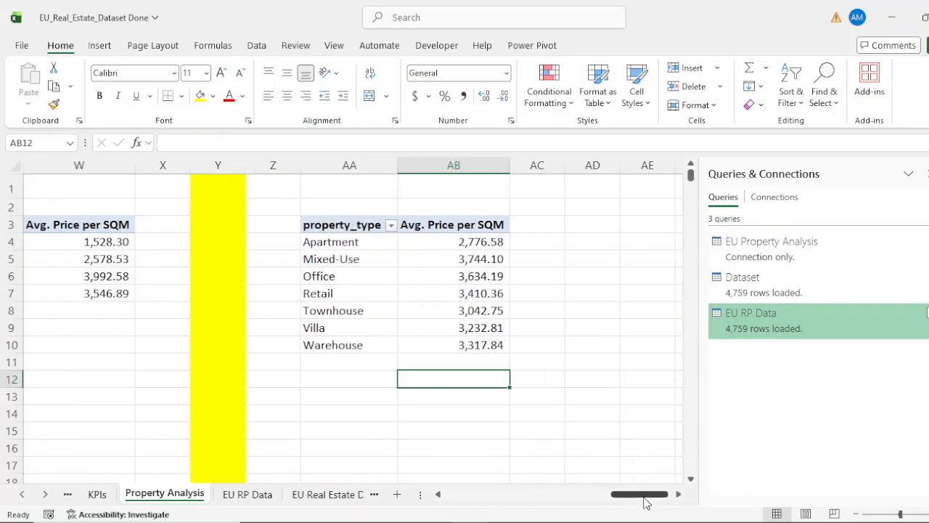
pyautogui.click(339, 242)
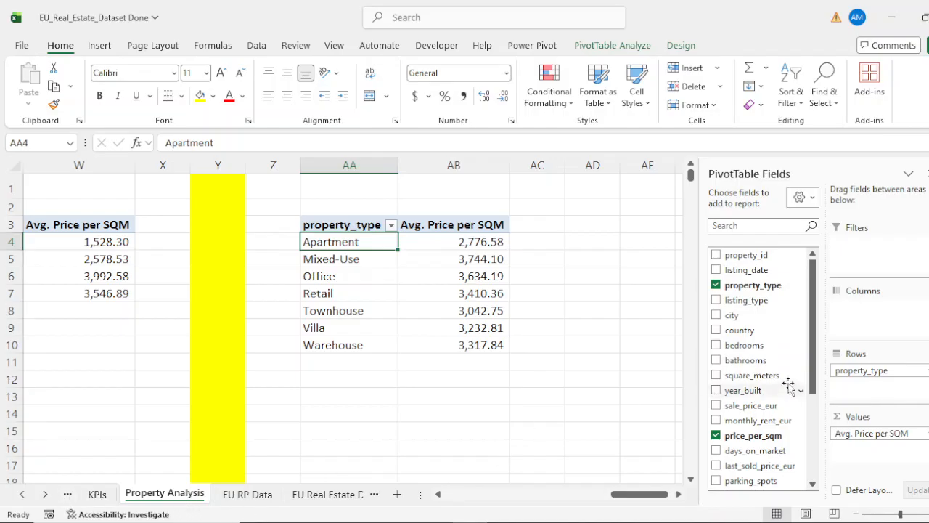
pyautogui.scroll(-2, 781, 378)
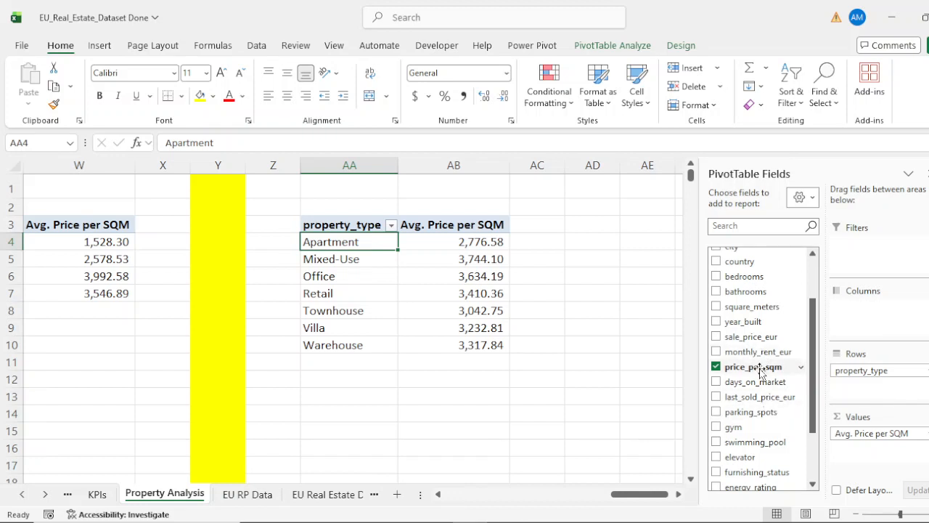
pyautogui.scroll(-1, 764, 403)
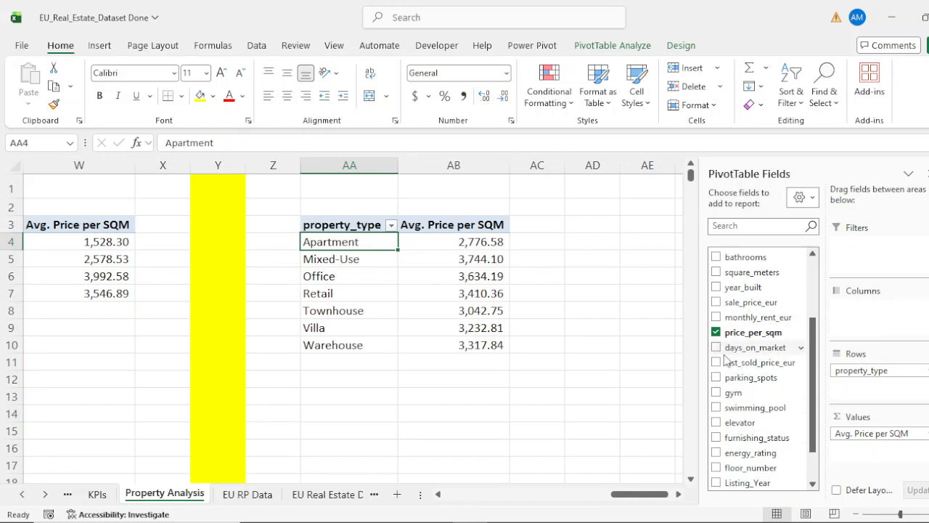
pyautogui.scroll(-1, 744, 417)
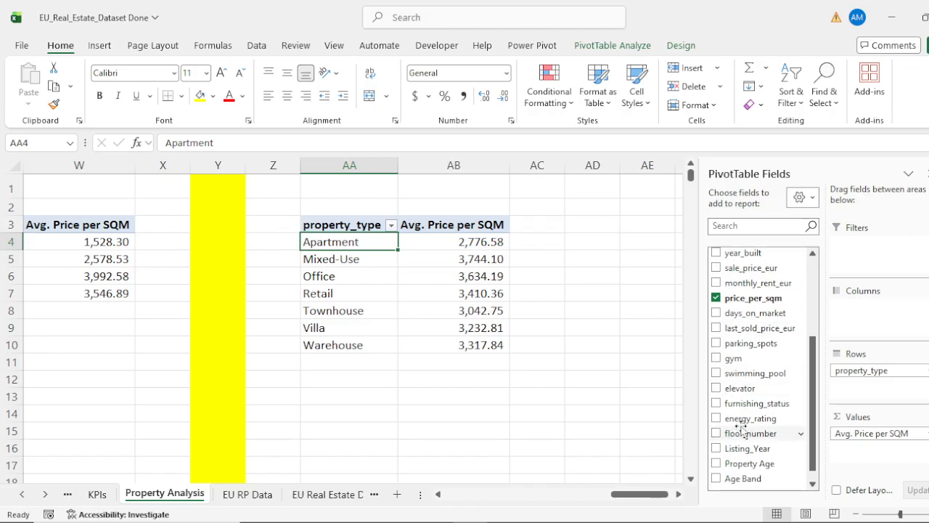
pyautogui.click(717, 314)
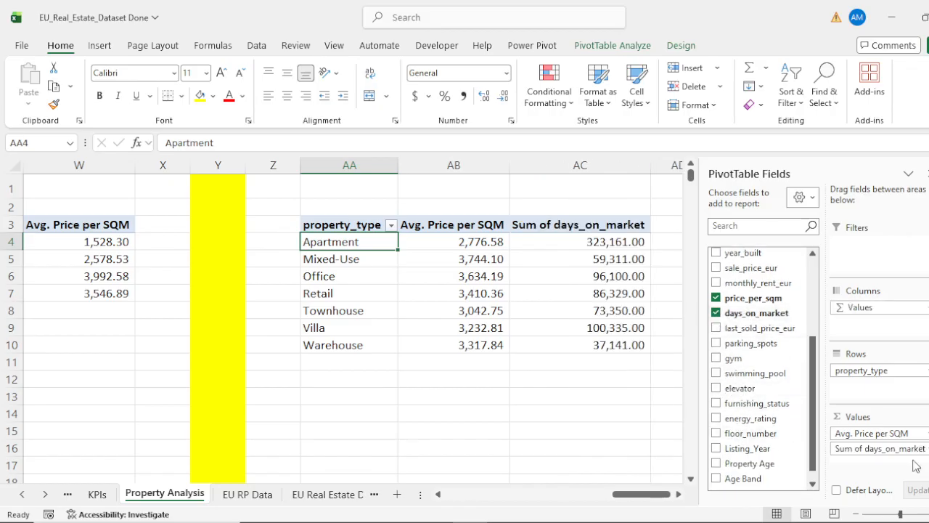
# Summarize the days_on_market values of the property_type PivotTable by Average.
pyautogui.click(873, 449)
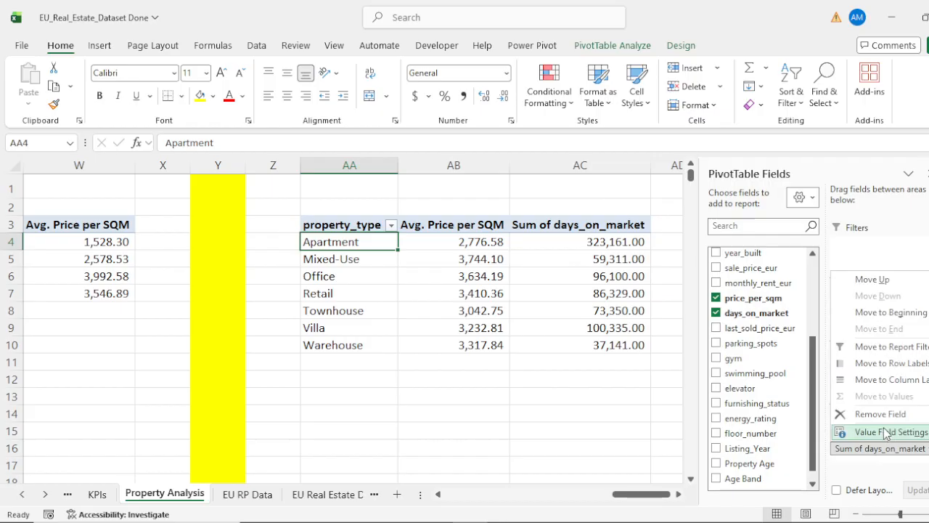
pyautogui.click(886, 433)
pyautogui.click(626, 264)
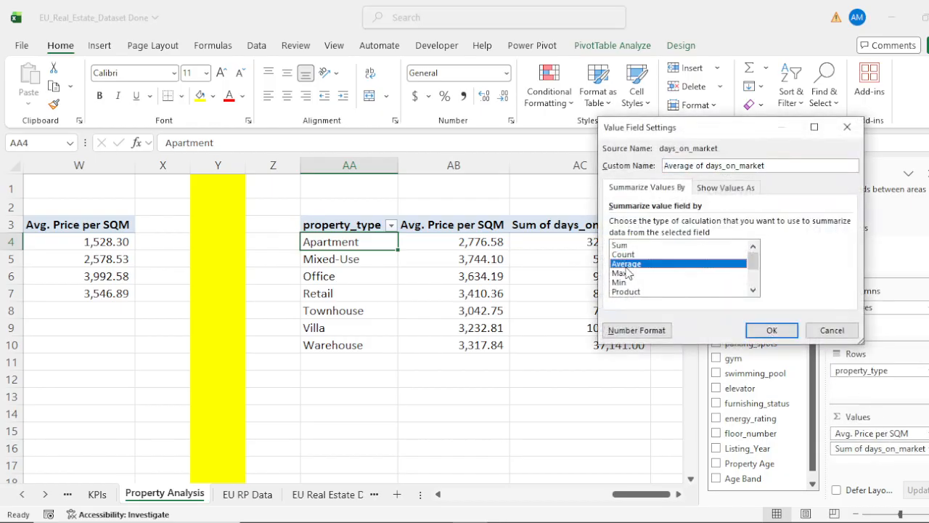
pyautogui.click(772, 332)
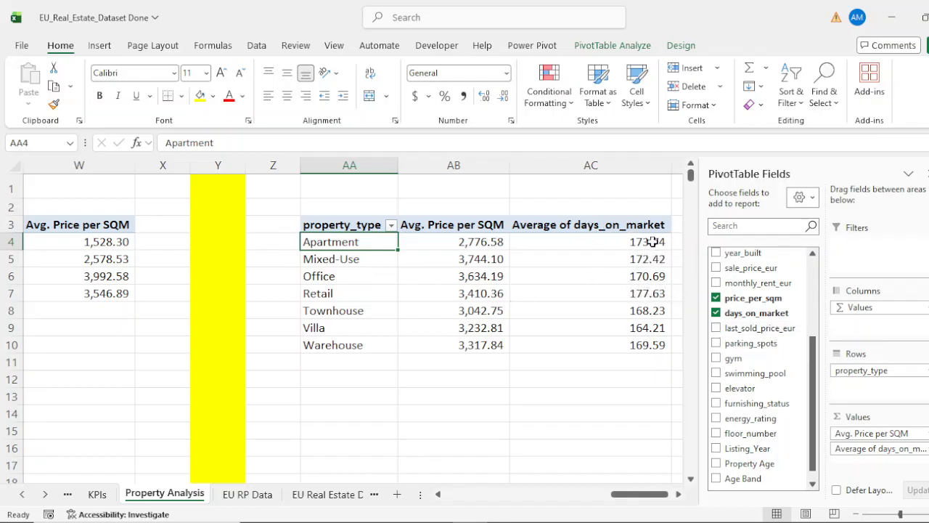
# Show the average days_on_market values in AC4:AC10 without decimal places.
pyautogui.moveTo(652, 242); pyautogui.dragTo(653, 342)
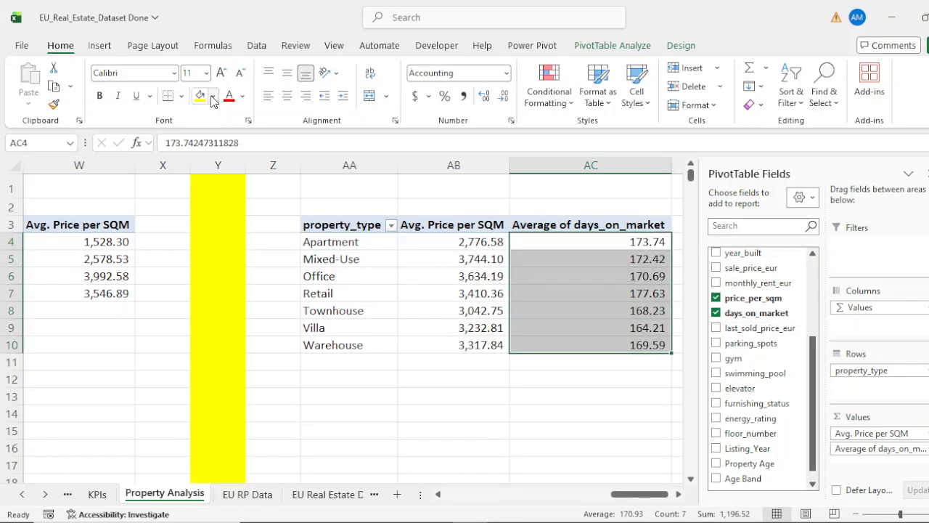
pyautogui.click(502, 98)
pyautogui.click(501, 98)
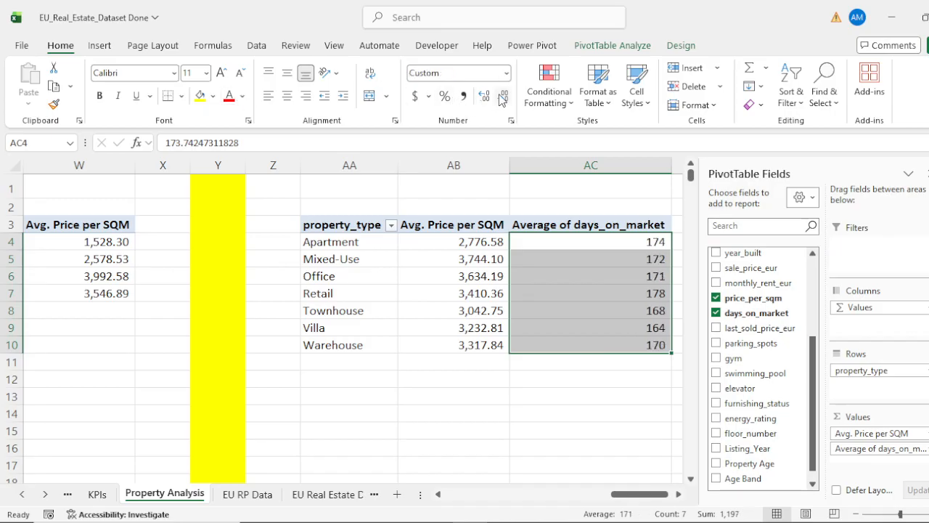
pyautogui.click(571, 395)
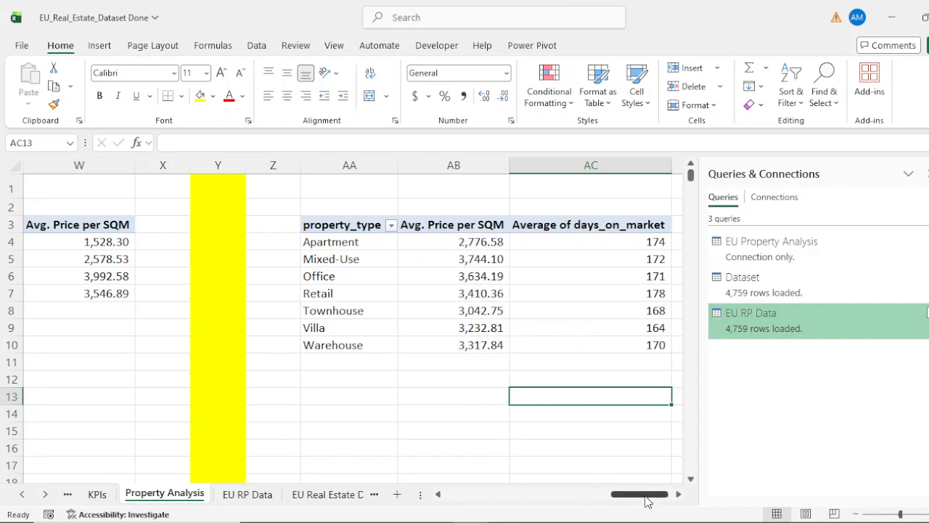
# Remove price_per_sqm from the values of the Age Band PivotTable at P3.
pyautogui.moveTo(646, 498); pyautogui.dragTo(583, 480)
pyautogui.moveTo(123, 185); pyautogui.dragTo(400, 189)
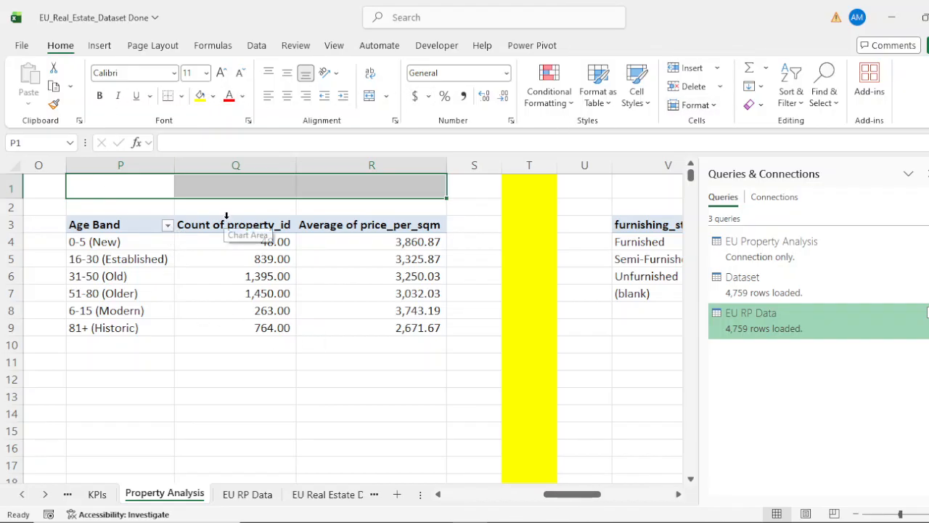
pyautogui.click(121, 229)
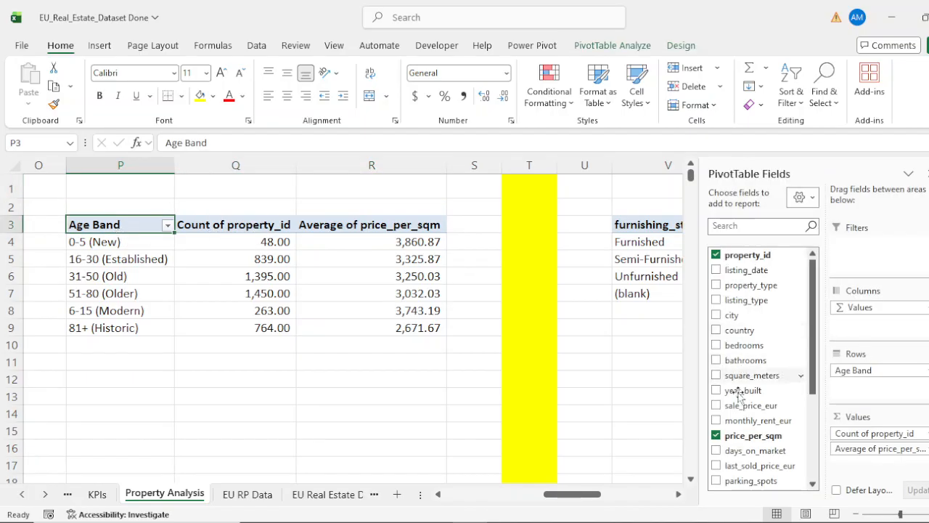
pyautogui.click(716, 434)
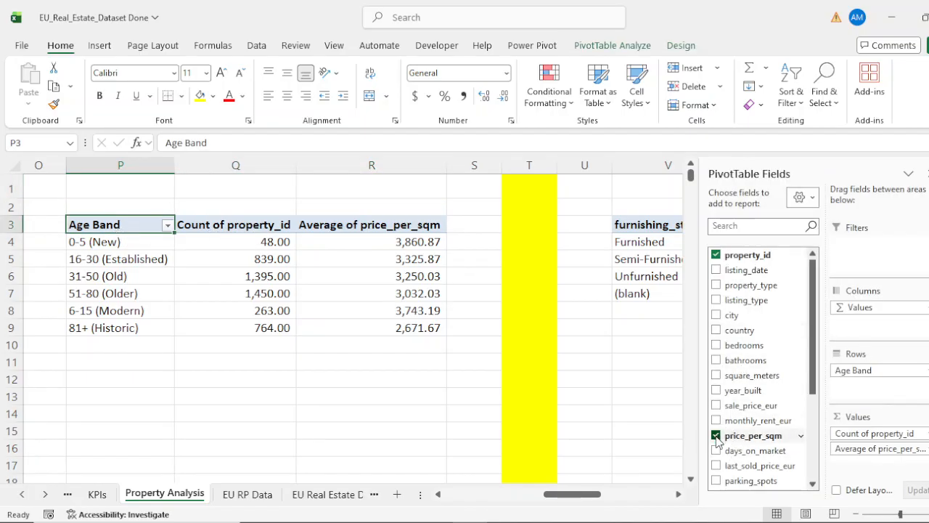
pyautogui.click(716, 435)
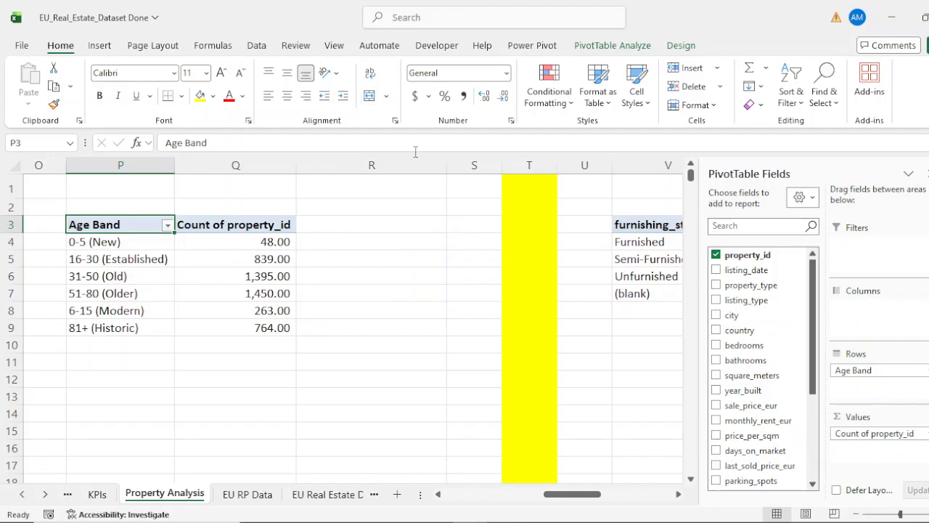
pyautogui.click(476, 162)
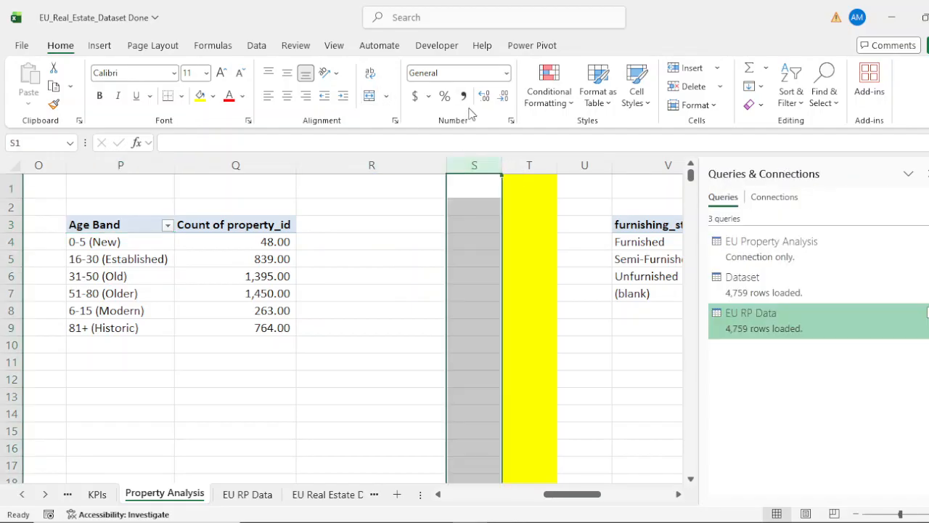
pyautogui.rightClick(472, 169)
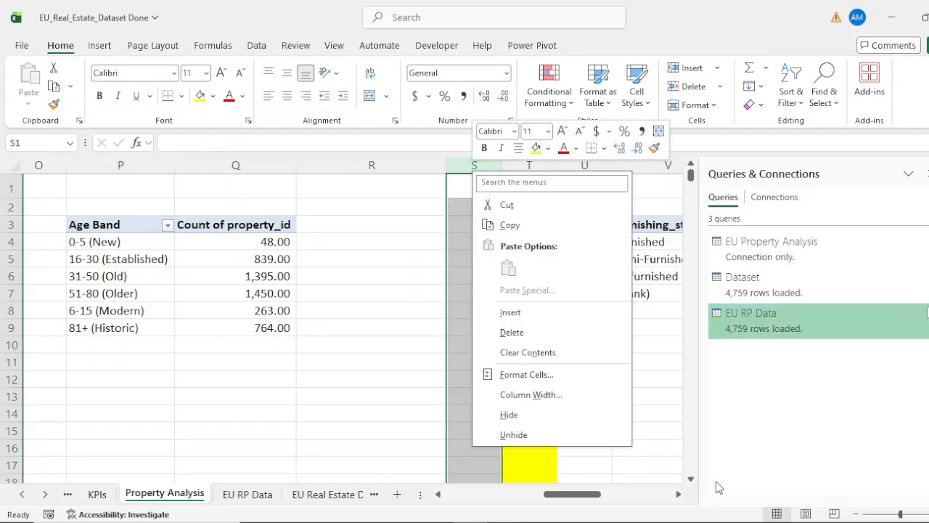
pyautogui.press('Escape')
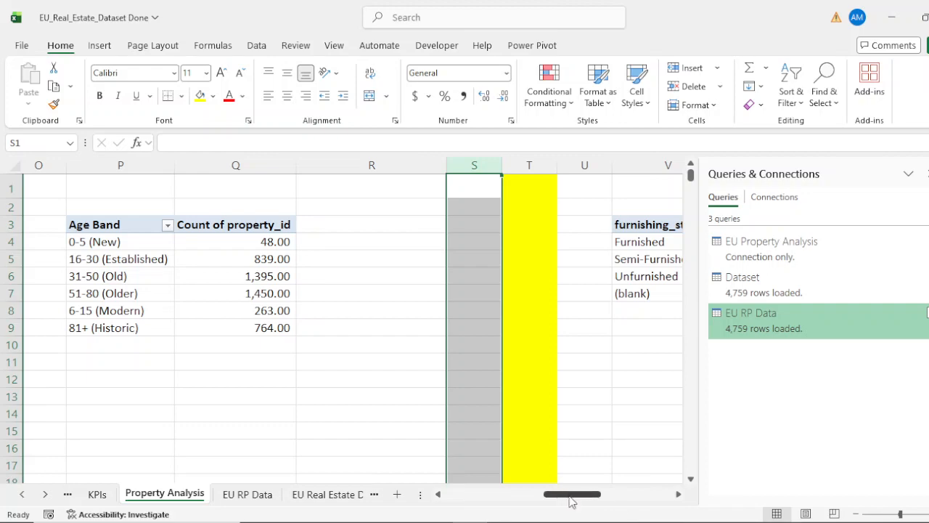
# Replace property_id with price_per_sqm as the value field of the Age Band PivotTable.
pyautogui.moveTo(572, 501)
pyautogui.mouseDown()
pyautogui.moveTo(480, 498)
pyautogui.moveTo(573, 498)
pyautogui.moveTo(558, 498)
pyautogui.mouseUp()
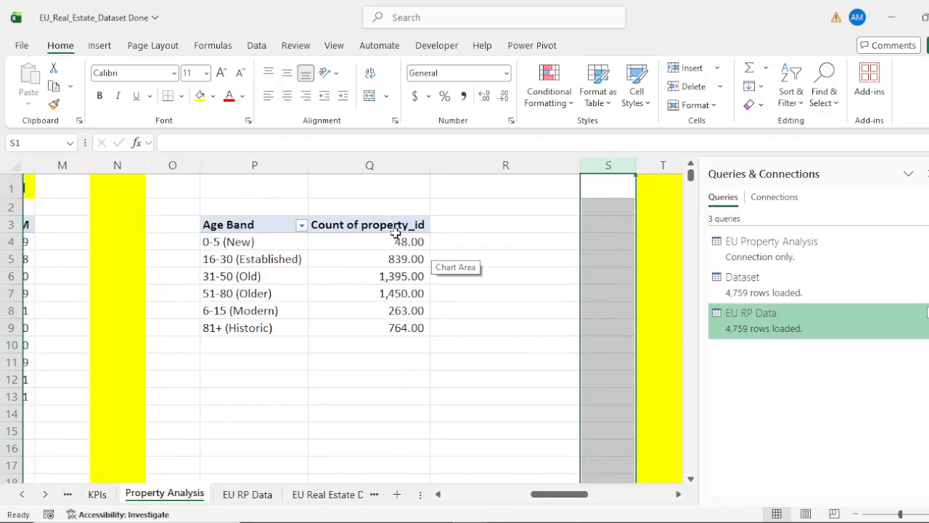
pyautogui.click(368, 231)
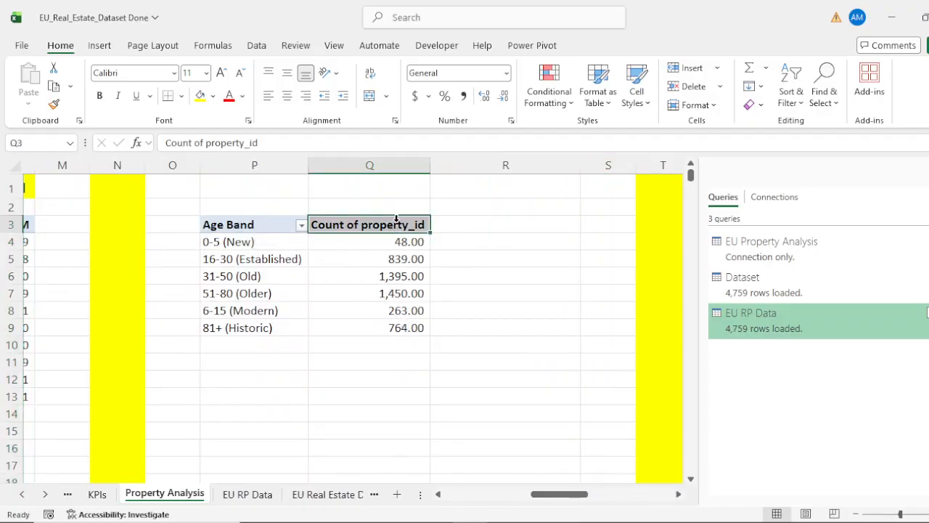
pyautogui.click(253, 226)
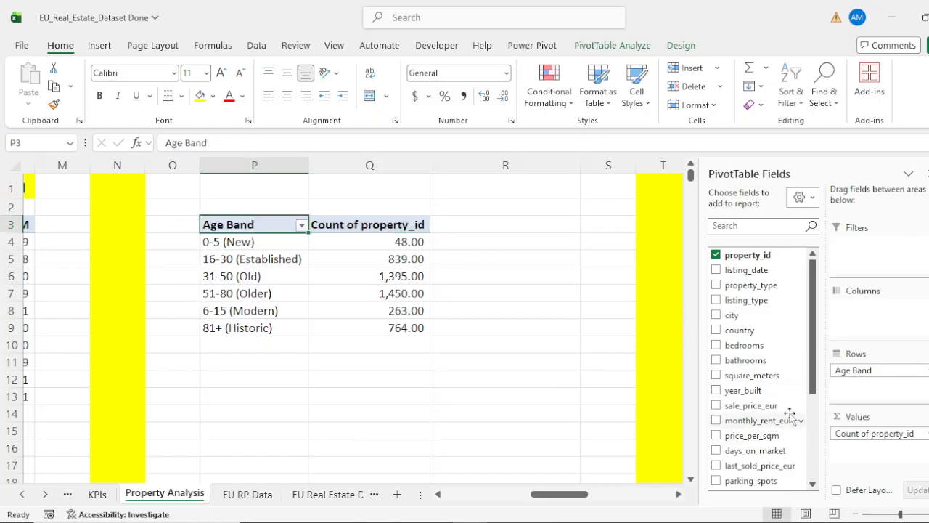
pyautogui.scroll(-3, 777, 418)
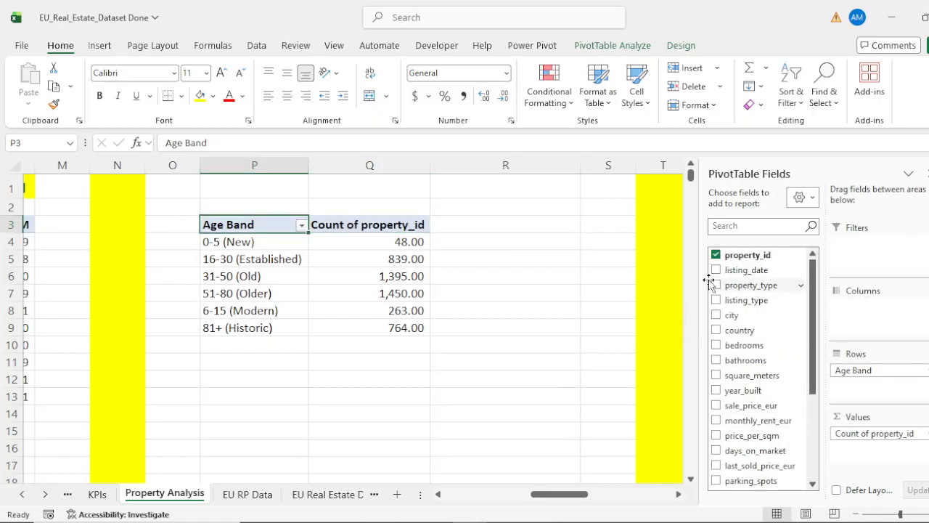
pyautogui.scroll(-4, 788, 425)
pyautogui.scroll(5, 777, 407)
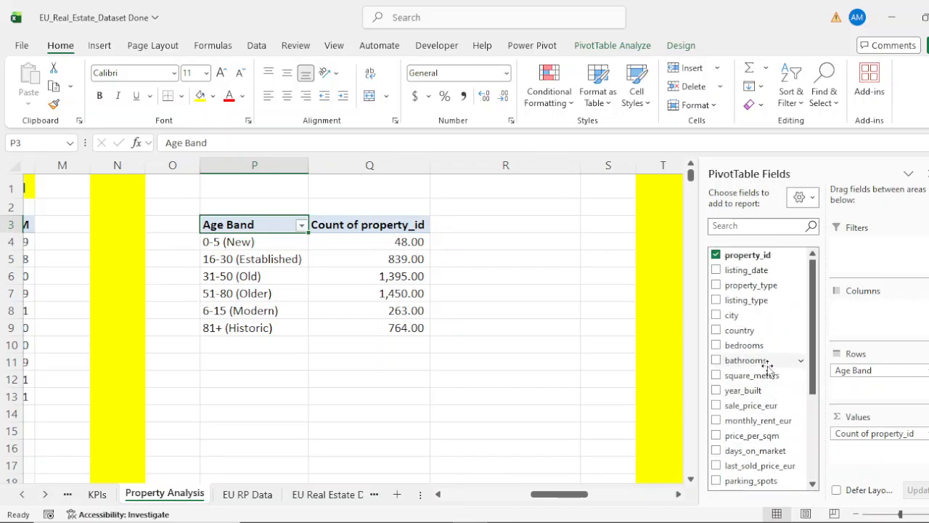
pyautogui.click(716, 255)
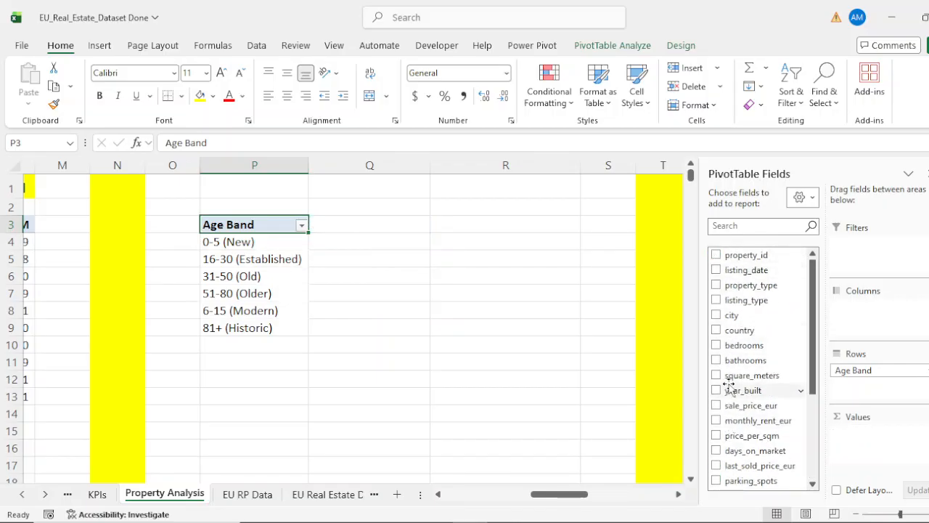
pyautogui.click(717, 436)
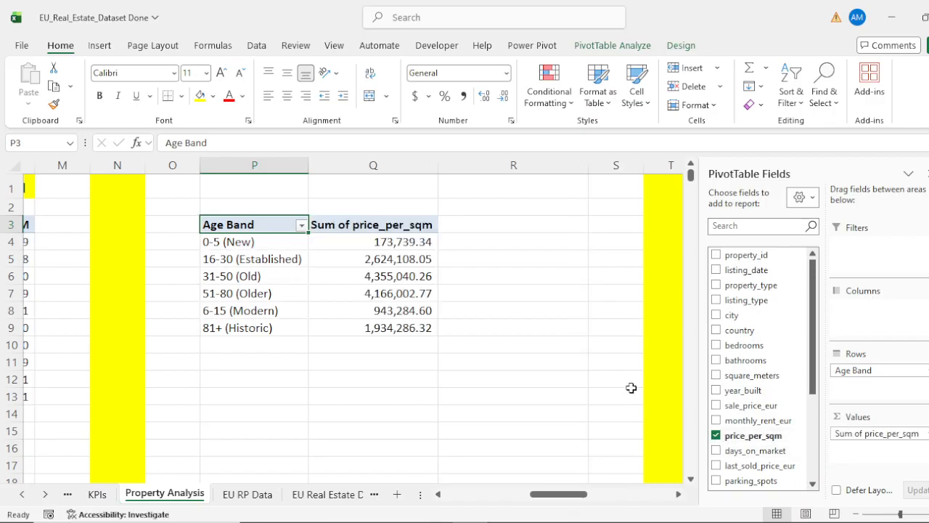
# Summarize the price_per_sqm values of the Age Band PivotTable by Average.
pyautogui.rightClick(381, 245)
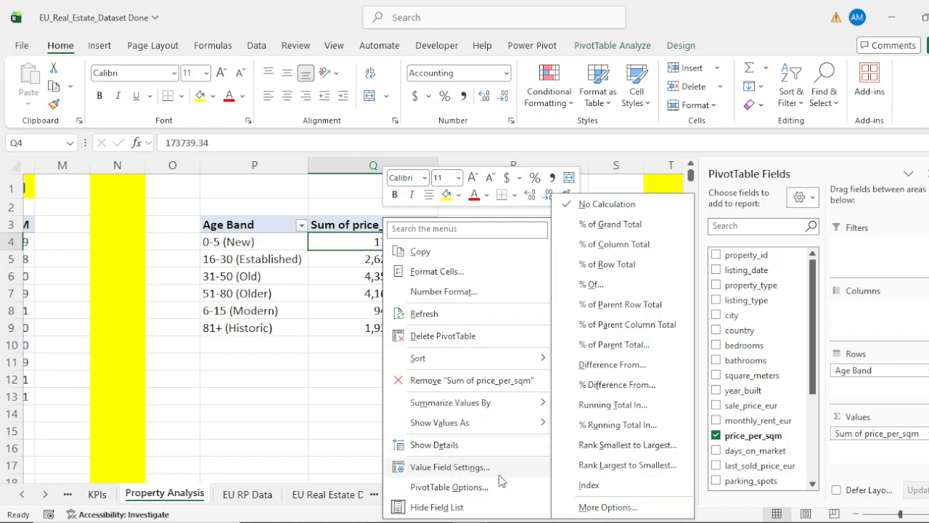
pyautogui.click(886, 434)
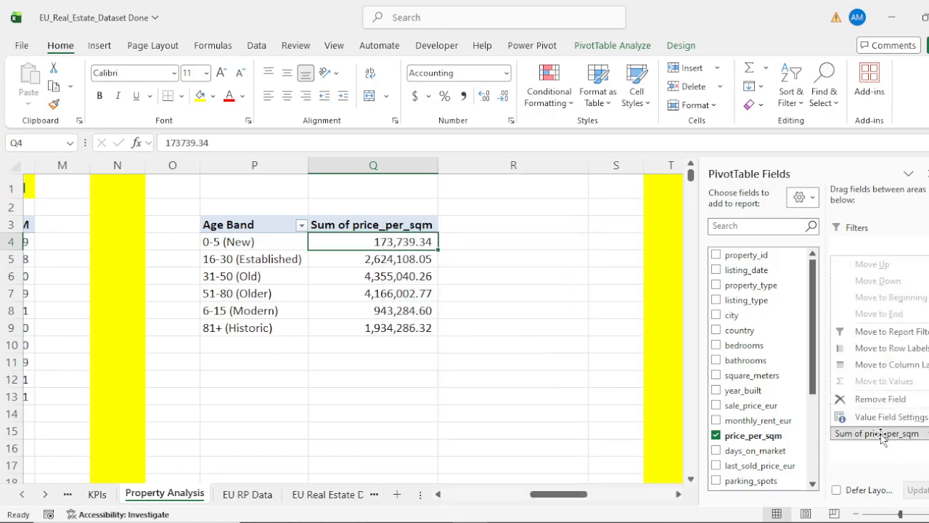
pyautogui.click(848, 416)
pyautogui.click(637, 264)
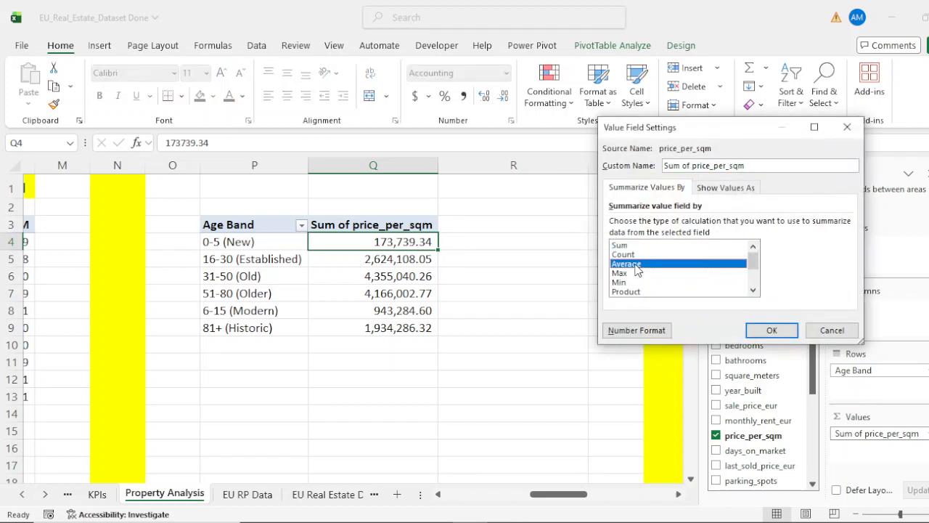
pyautogui.click(768, 330)
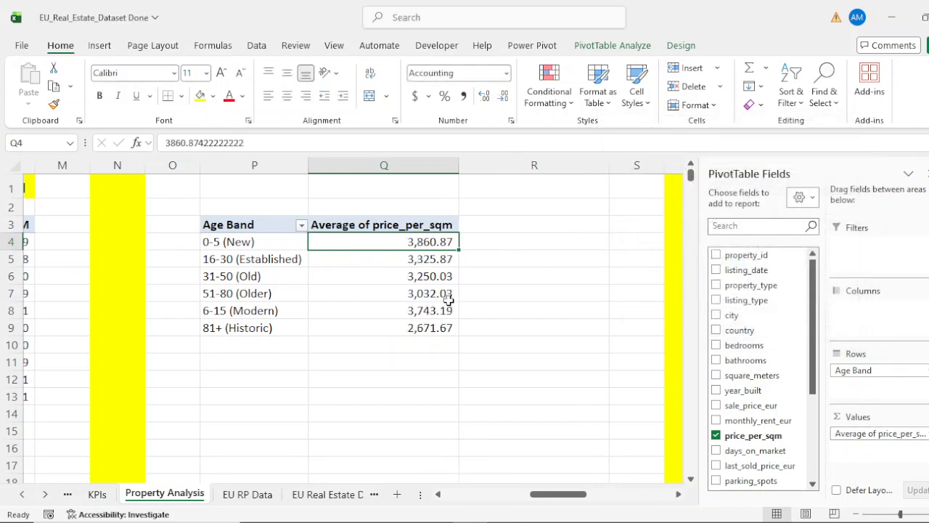
# Rename the Age Band PivotTable's value header to "Avg. Price per SQM" and fit column Q to its contents.
pyautogui.click(382, 225)
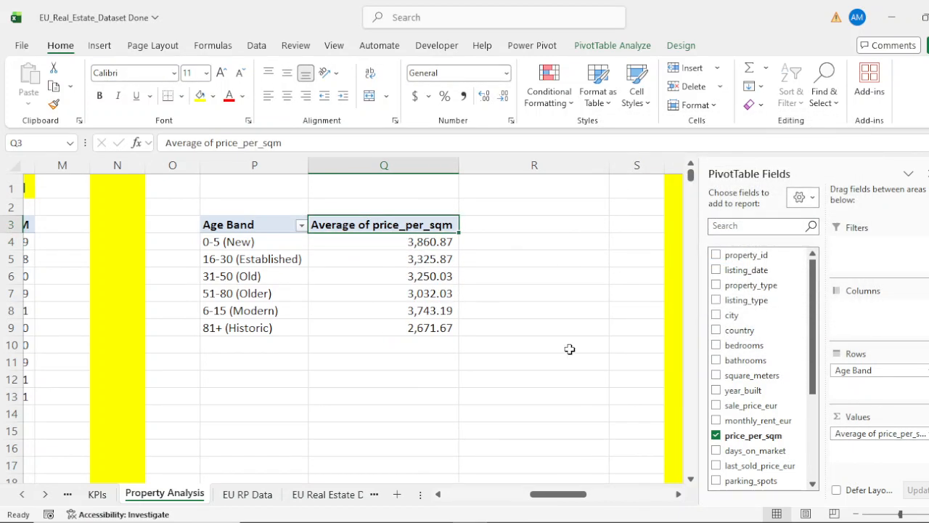
pyautogui.write('Avg')
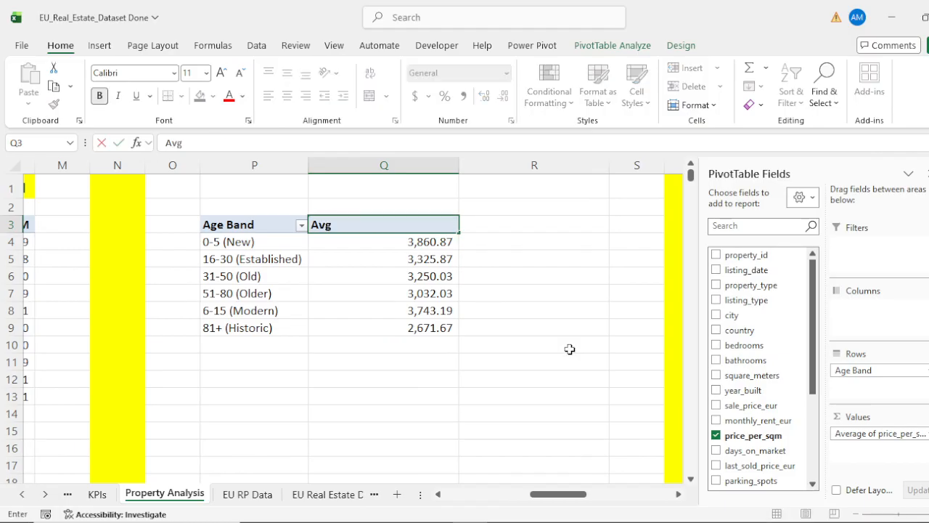
pyautogui.write('. Price per S')
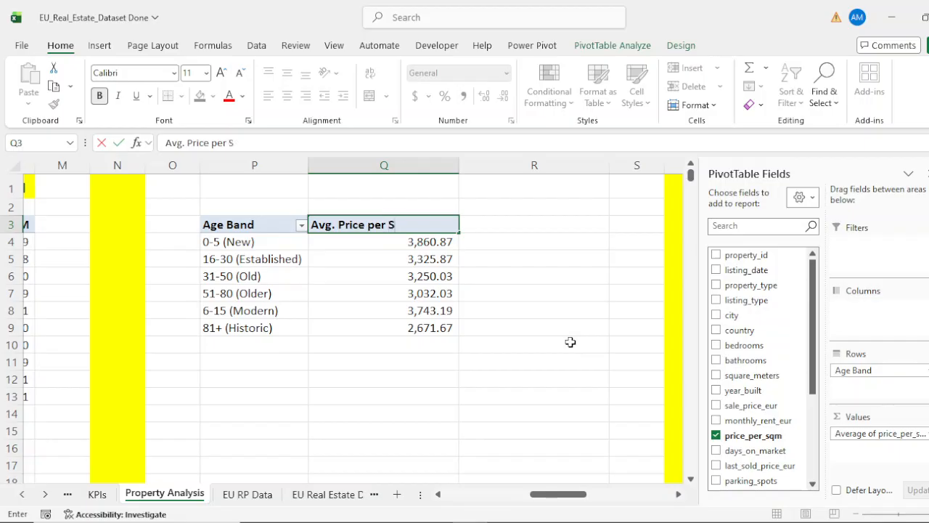
pyautogui.write('QM')
pyautogui.press('Return')
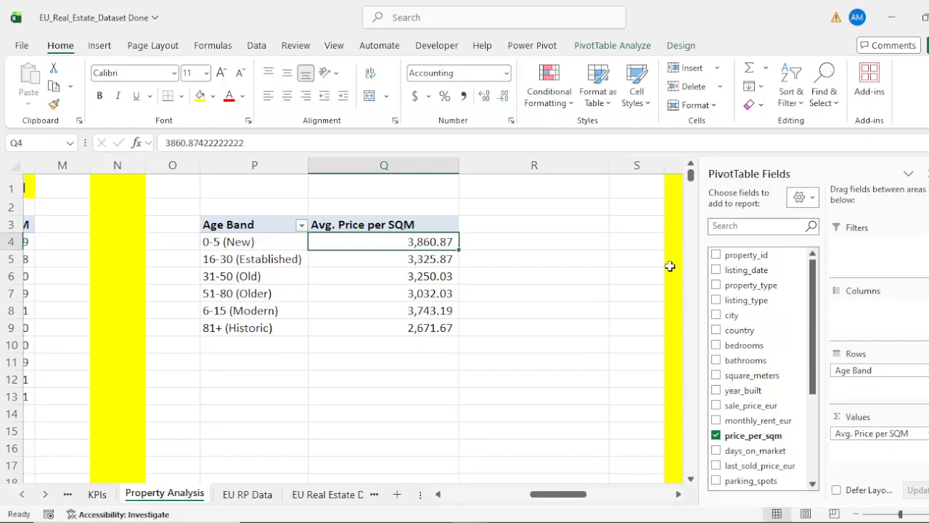
pyautogui.doubleClick(454, 168)
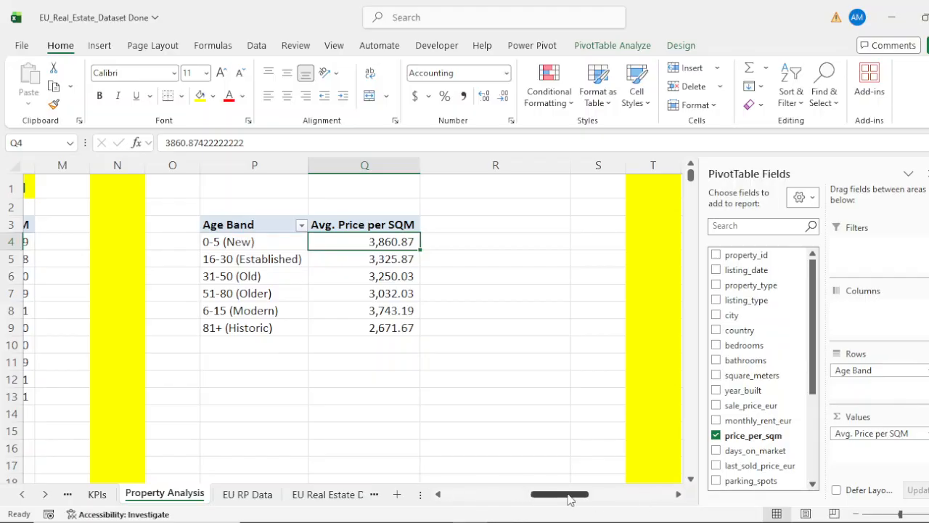
# Fill P1:Q1 above the Age Band PivotTable with yellow, and merge and center the two cells.
pyautogui.moveTo(566, 500)
pyautogui.mouseDown()
pyautogui.moveTo(466, 501)
pyautogui.moveTo(616, 498)
pyautogui.moveTo(570, 501)
pyautogui.mouseUp()
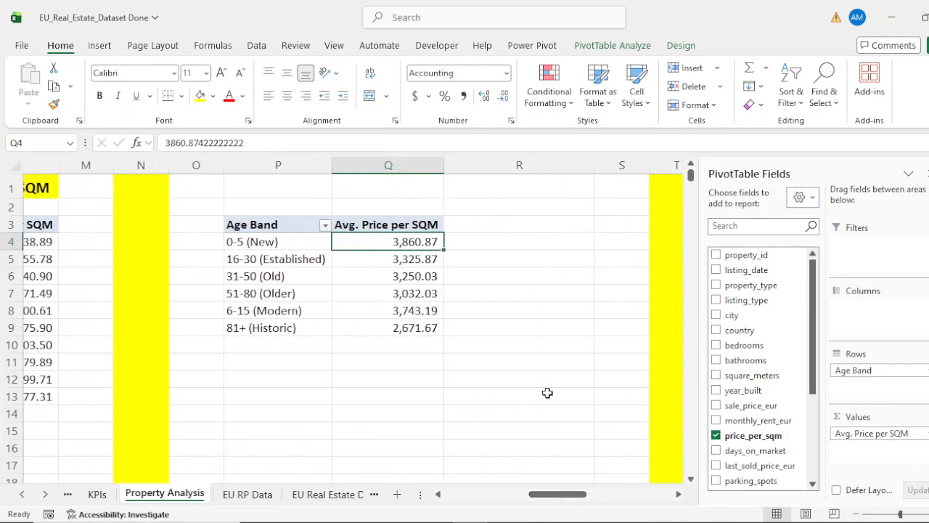
pyautogui.moveTo(254, 190); pyautogui.dragTo(389, 187)
pyautogui.click(199, 96)
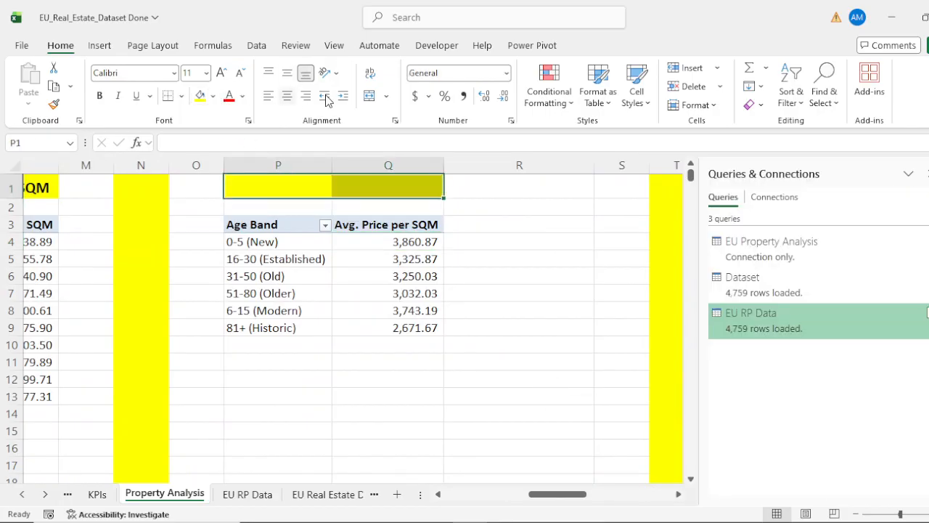
pyautogui.click(369, 96)
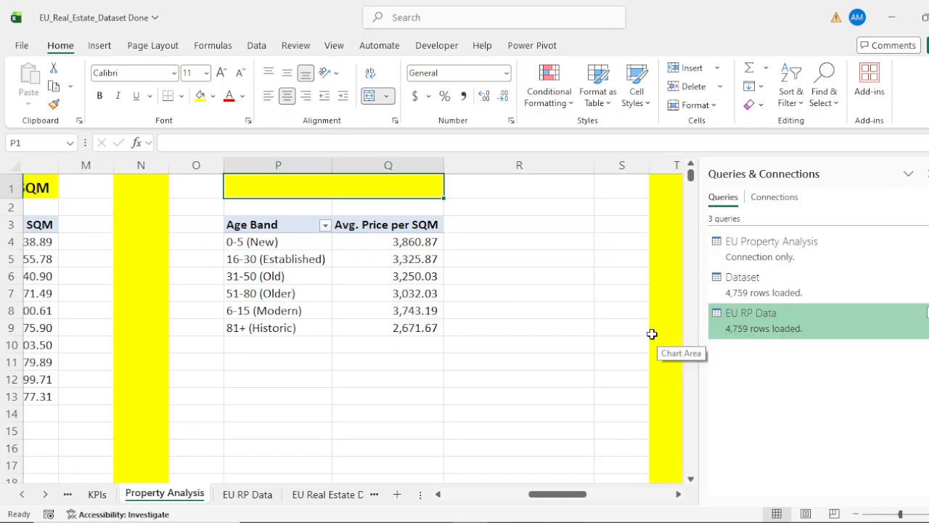
# Enter the title "Property price by Age Band" in the merged cell P1.
pyautogui.write('Proper')
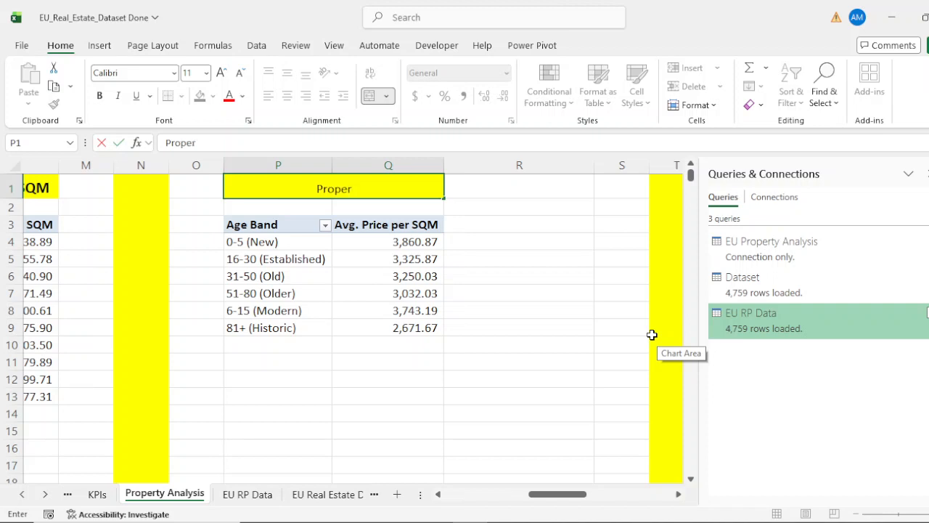
pyautogui.write('ty price')
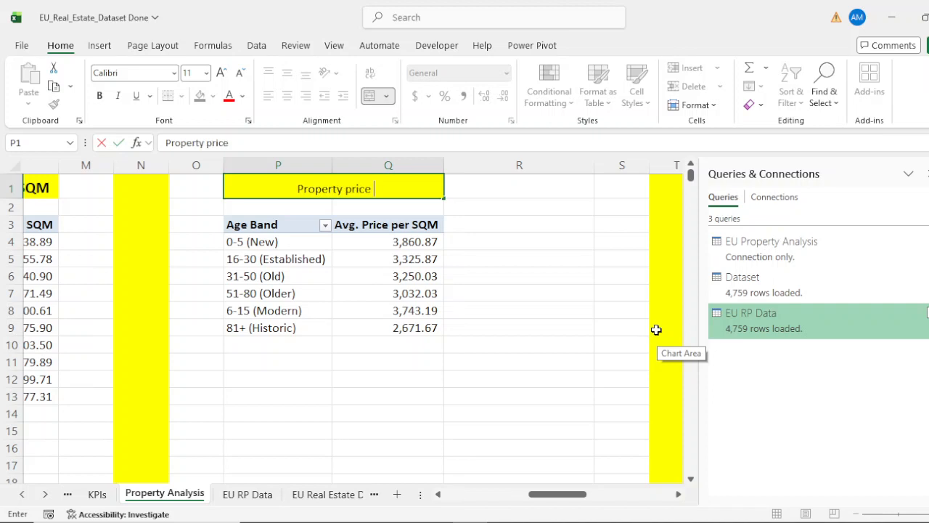
pyautogui.write(' b')
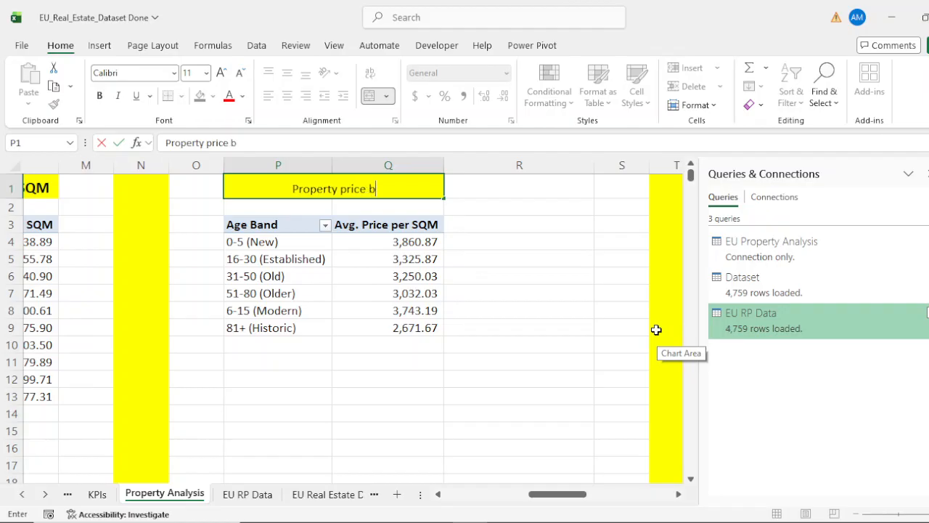
pyautogui.write('y Age')
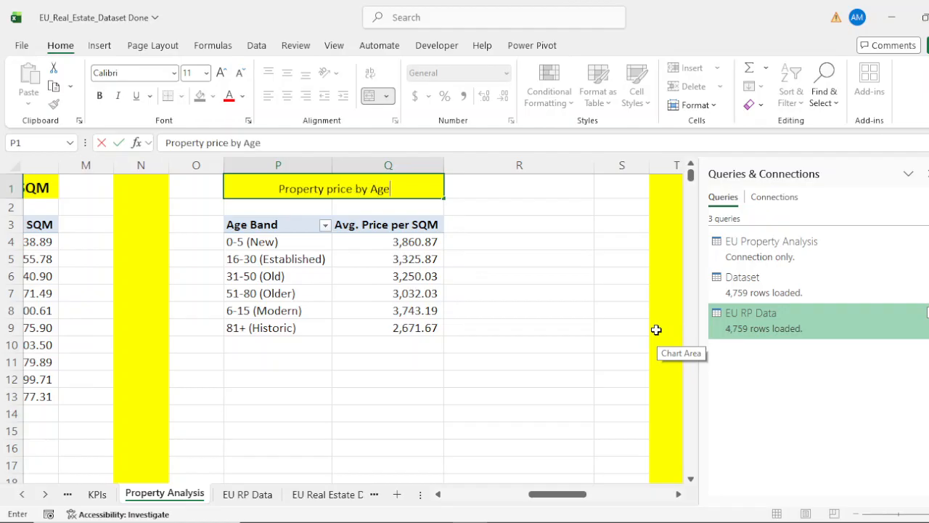
pyautogui.write(' Band')
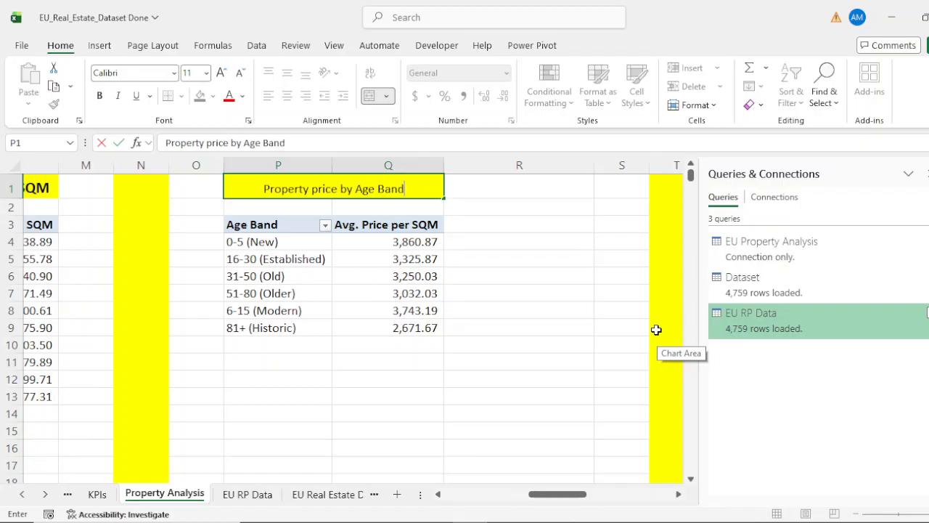
pyautogui.press('Return')
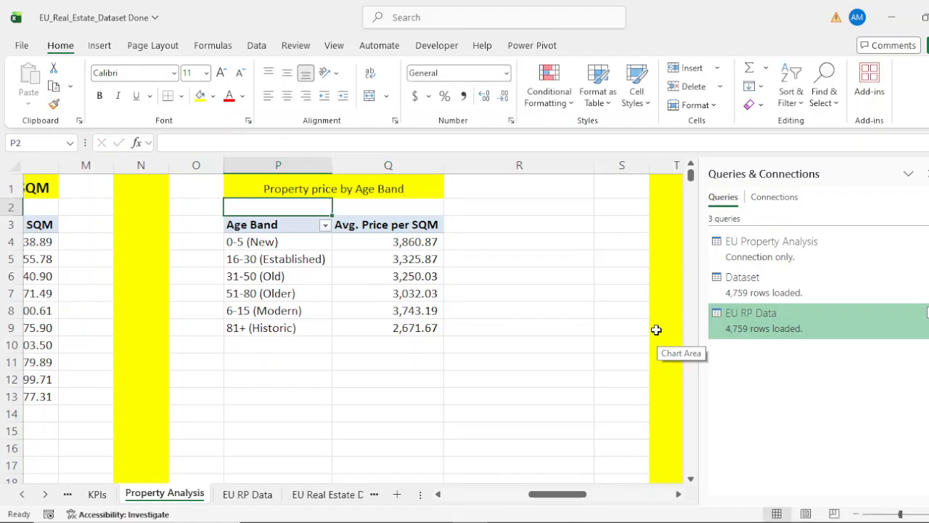
# Make the Age Band title in P1 bold and increase its font size to 16.
pyautogui.click(406, 192)
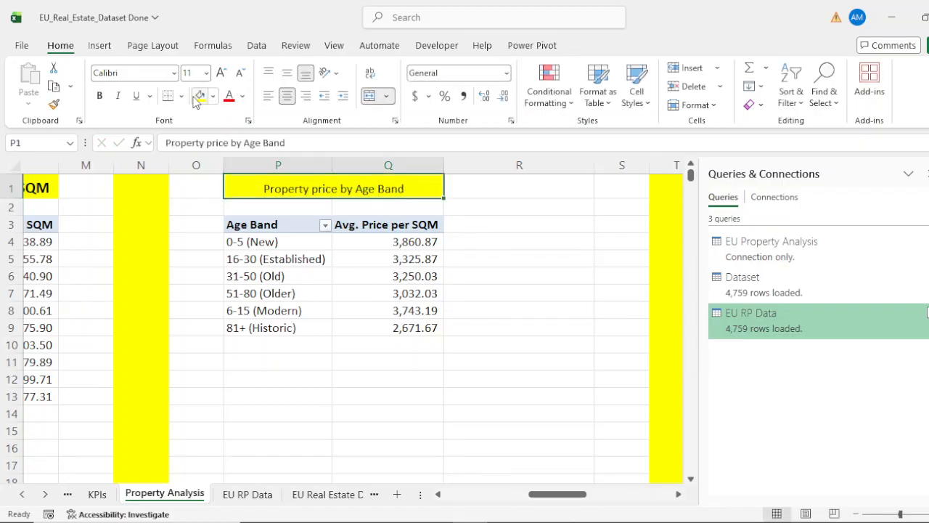
pyautogui.click(101, 99)
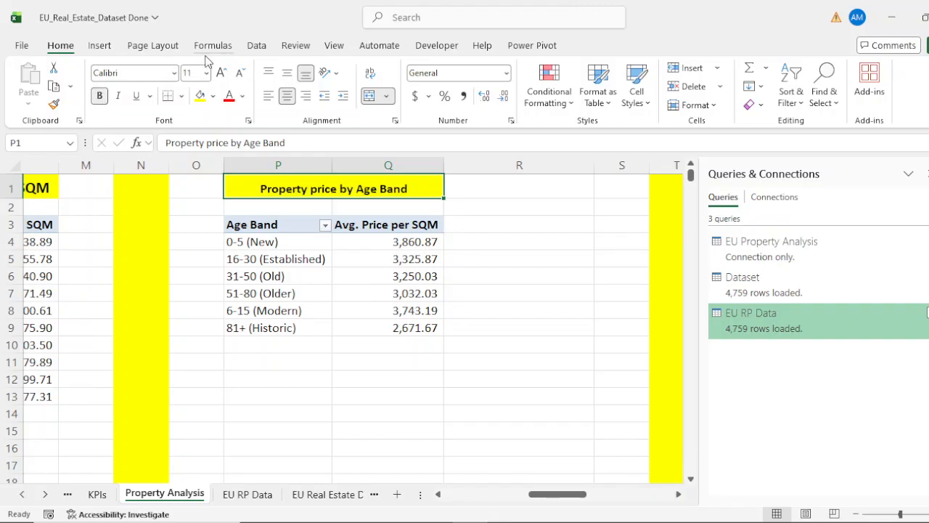
pyautogui.click(222, 74)
pyautogui.click(223, 73)
pyautogui.click(222, 73)
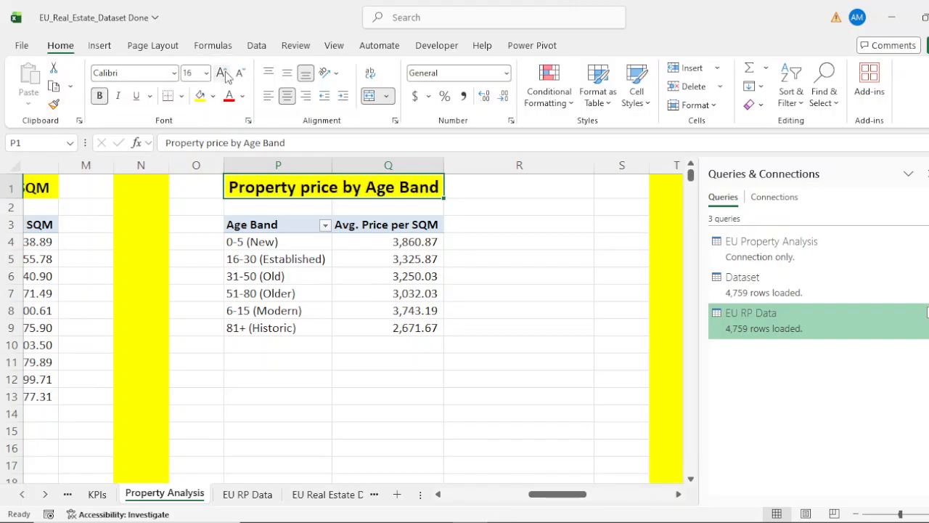
# Fill V1:W1 above the furnishing_status PivotTable with yellow, and merge and center the two cells.
pyautogui.moveTo(558, 495); pyautogui.dragTo(604, 499)
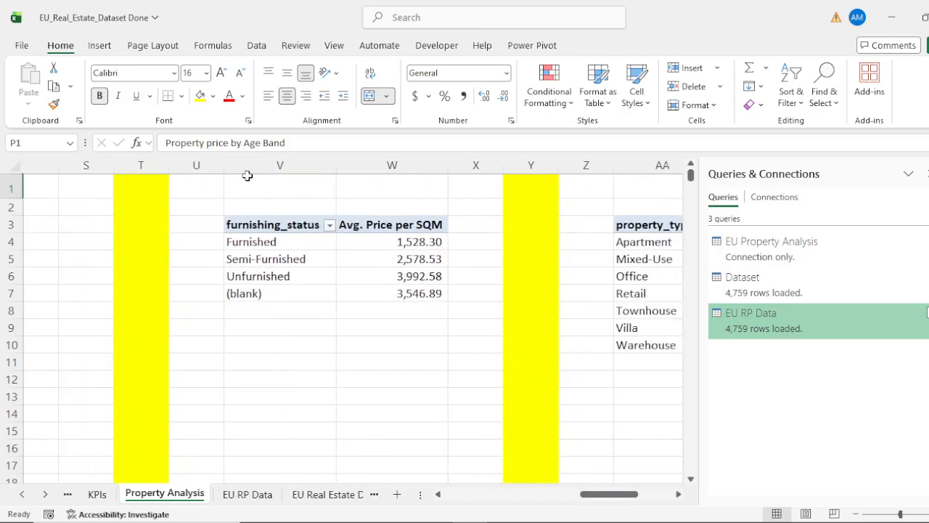
pyautogui.moveTo(252, 186); pyautogui.dragTo(363, 187)
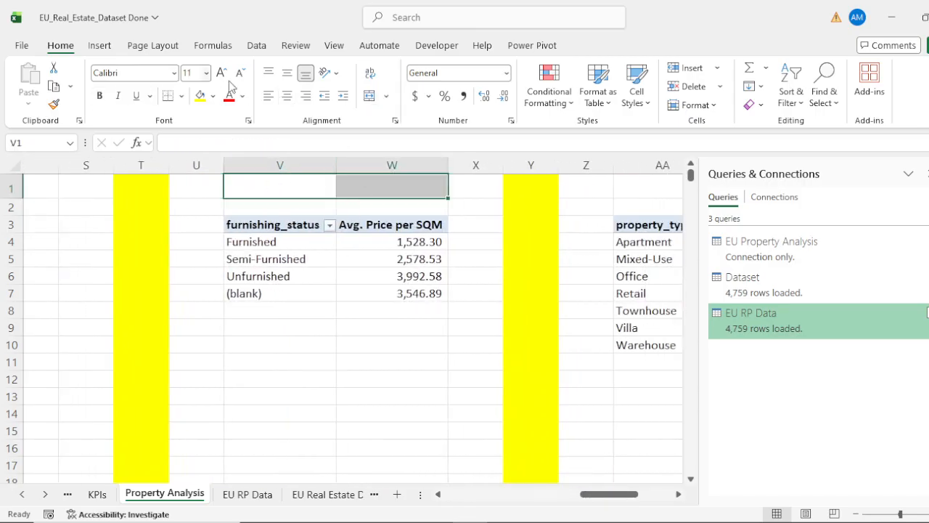
pyautogui.click(200, 95)
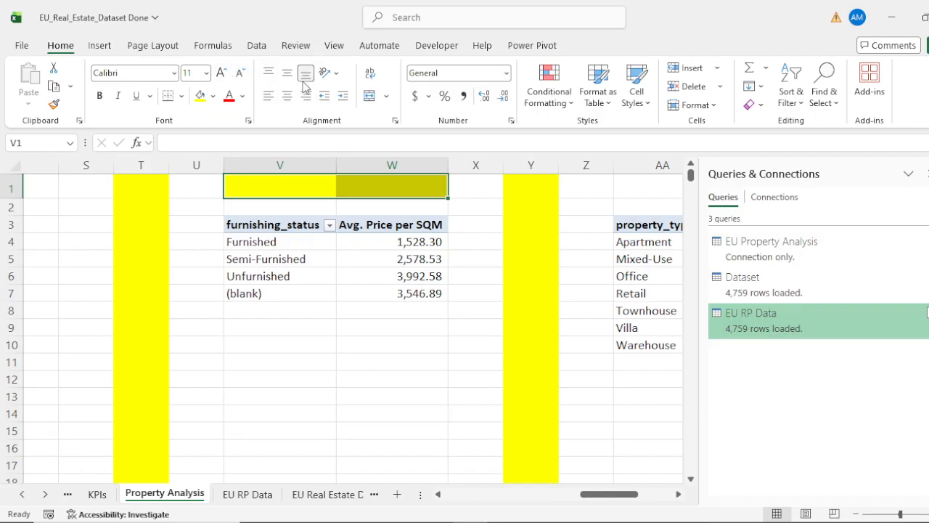
pyautogui.click(358, 97)
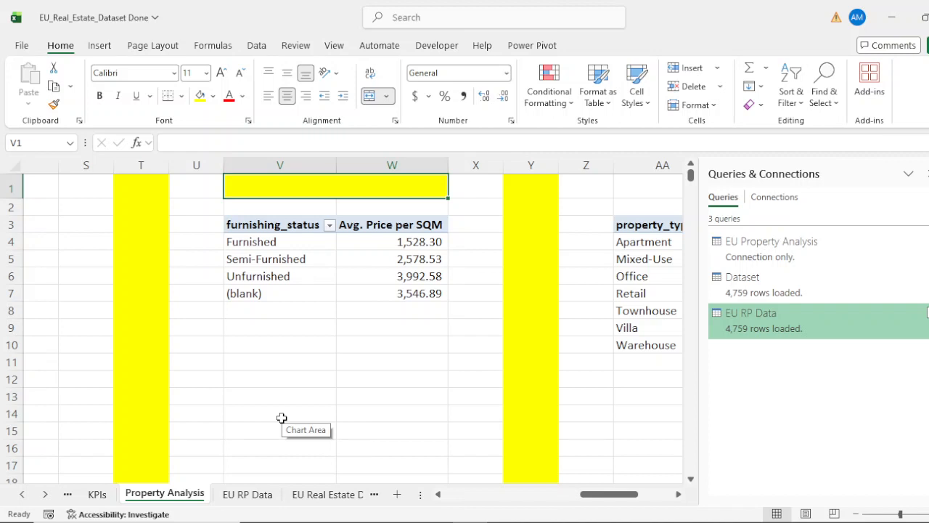
pyautogui.write('Pric')
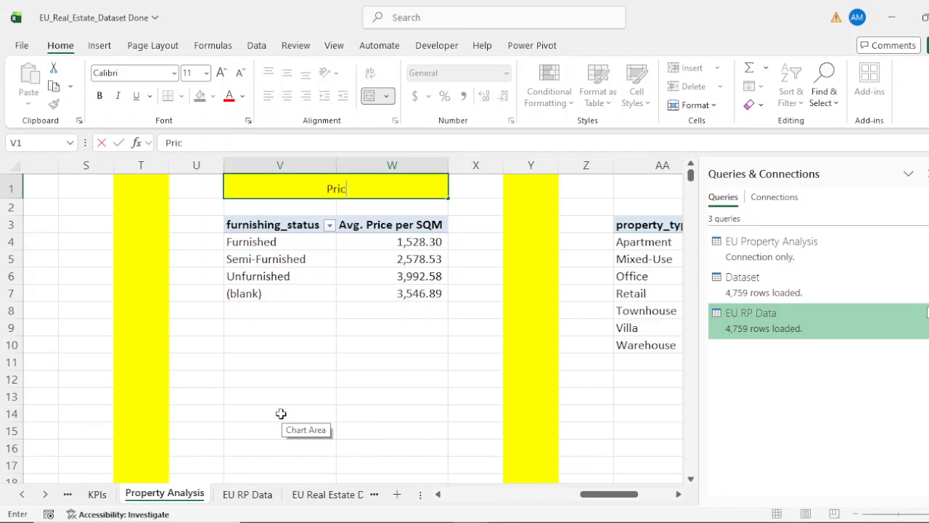
pyautogui.write('e per')
pyautogui.press('BackSpace')
pyautogui.press('BackSpace')
pyautogui.press('BackSpace')
pyautogui.press('BackSpace')
pyautogui.write('Furnishing')
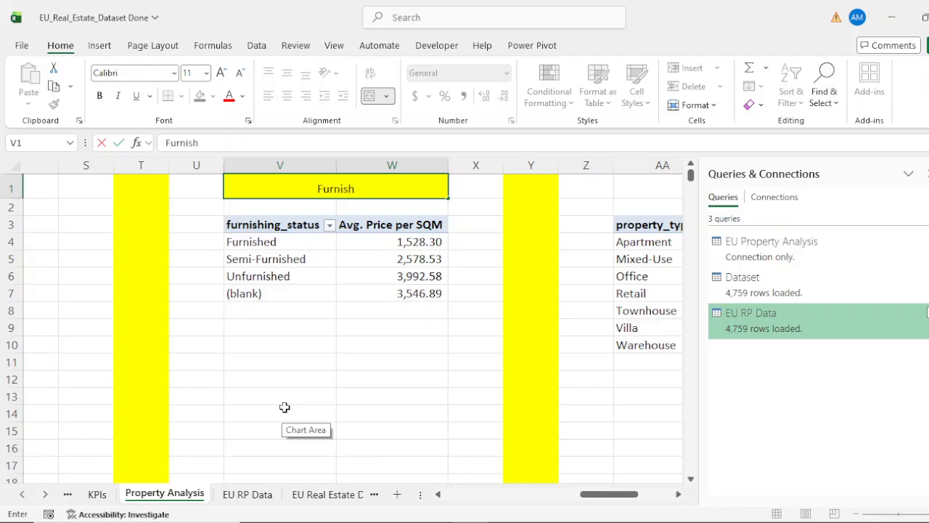
pyautogui.write('tatus')
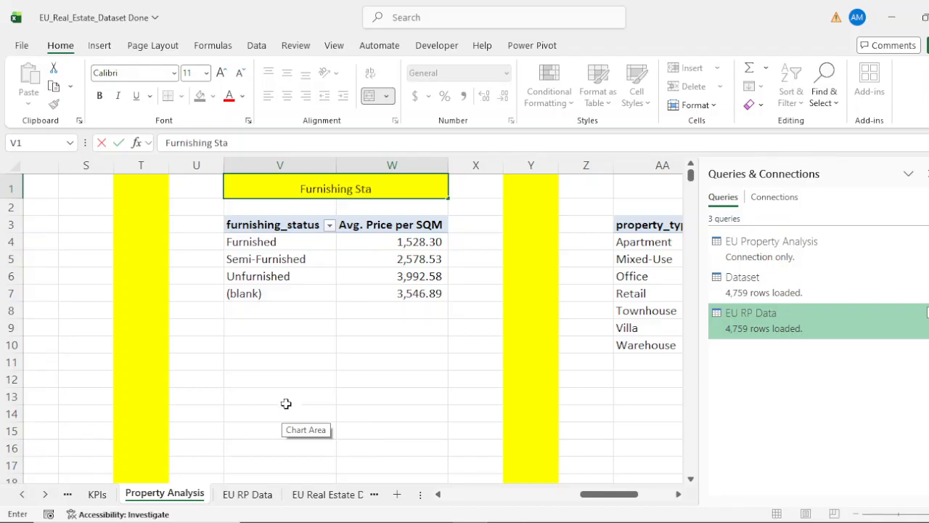
pyautogui.click(285, 396)
pyautogui.rightClick(290, 398)
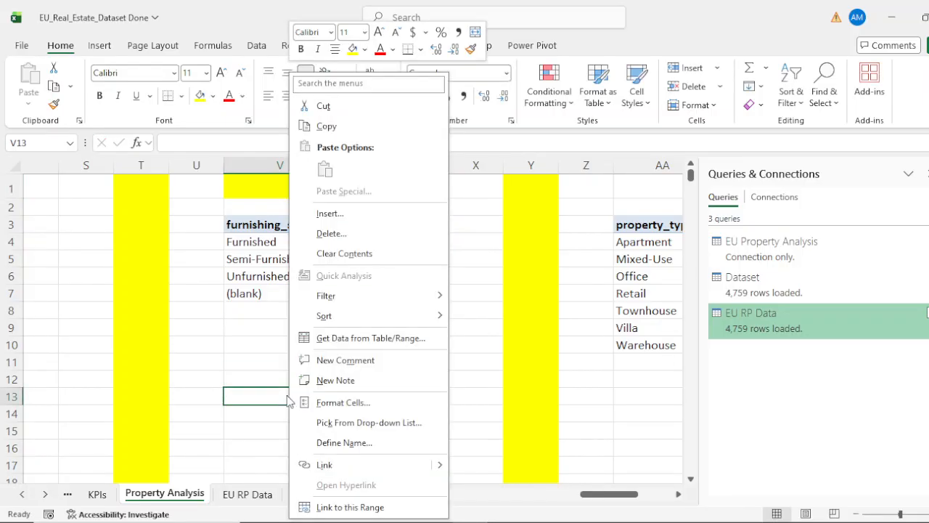
pyautogui.press('Escape')
# Enter the title "Furnishing Status by Price" in the merged cell V1, replacing its text.
pyautogui.click(381, 189)
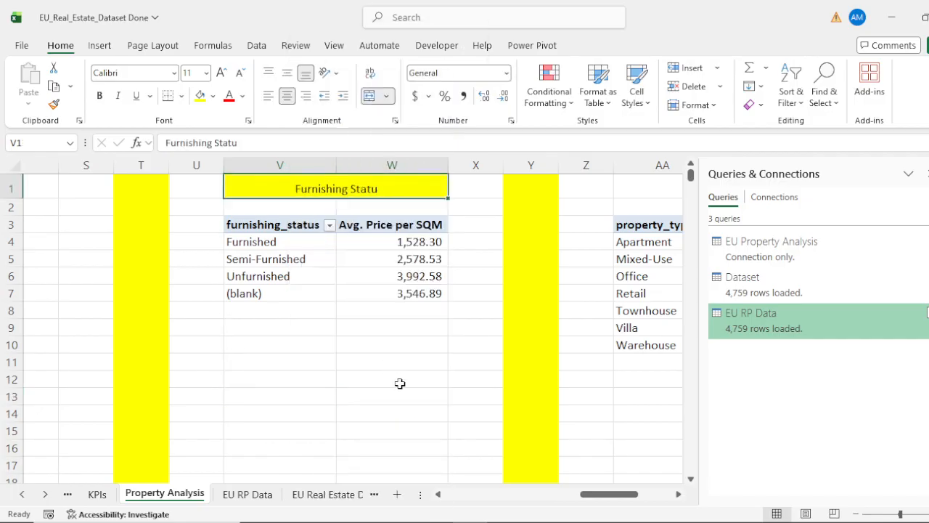
pyautogui.write('Fur')
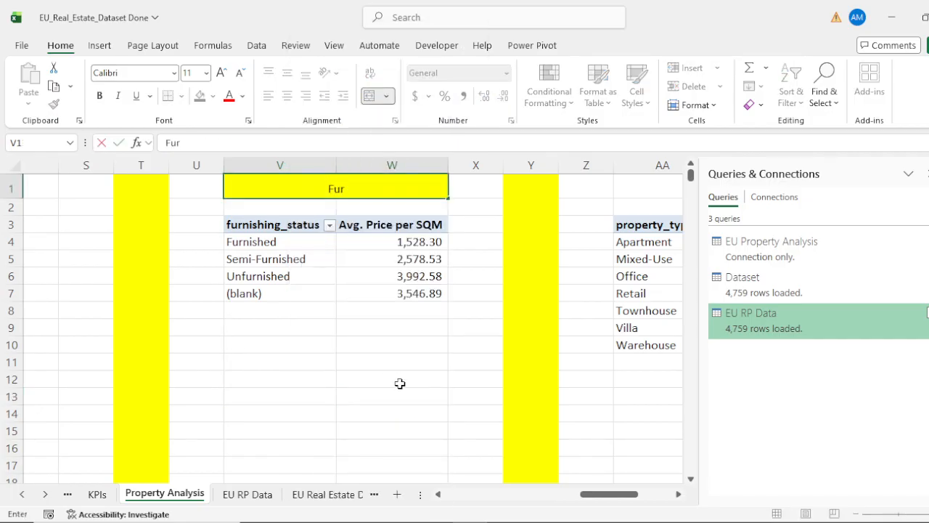
pyautogui.write('nishing')
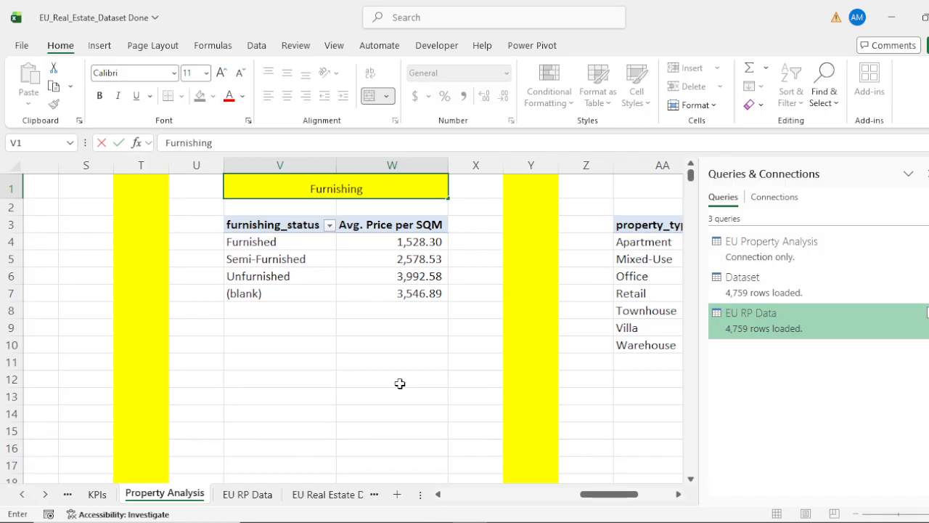
pyautogui.write(' Status')
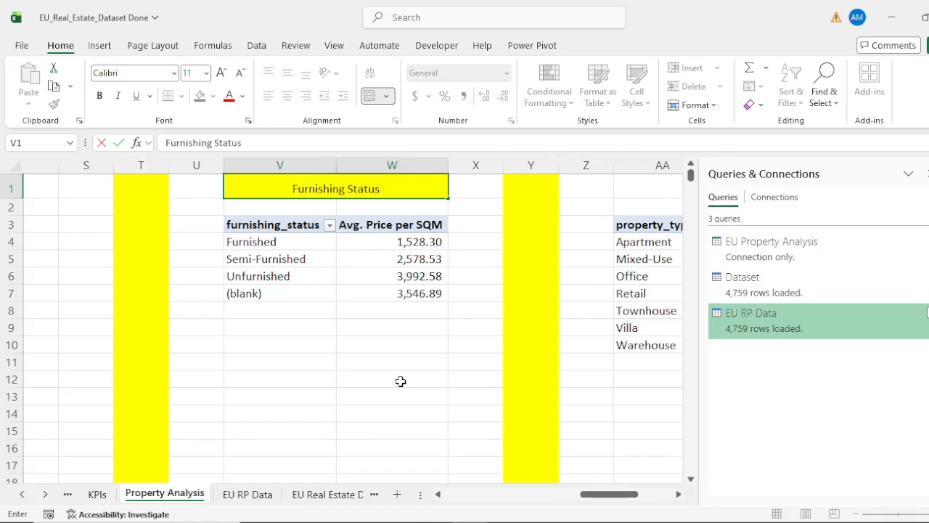
pyautogui.write(' by Price')
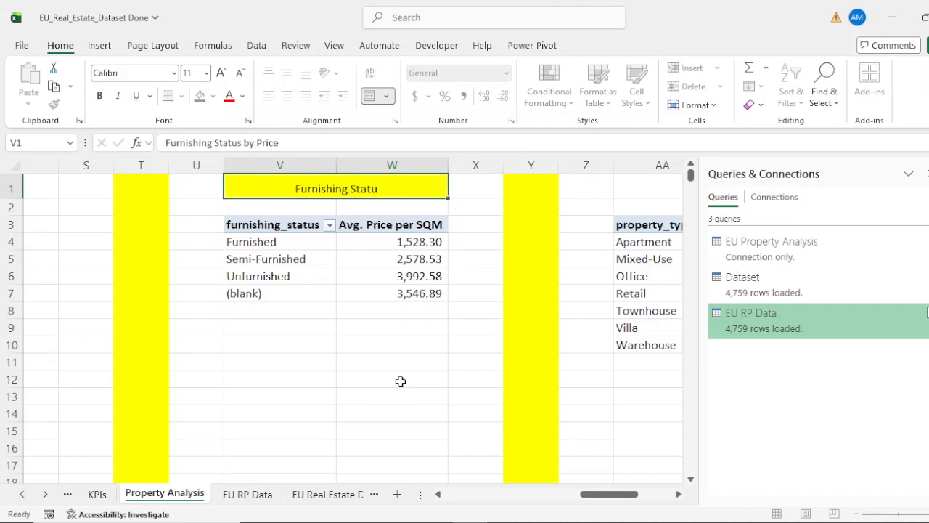
pyautogui.press('Return')
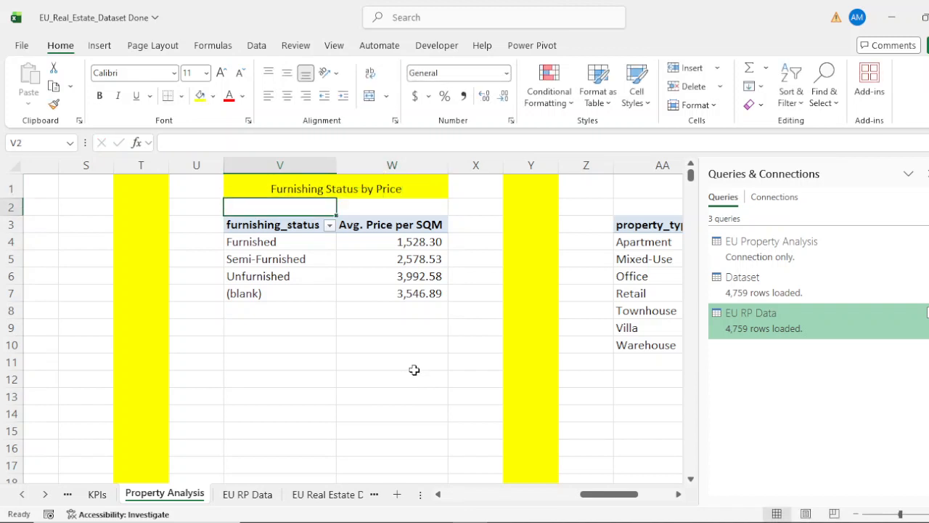
# Increase the font size of the furnishing status title in V1 to 14 and make it bold.
pyautogui.click(342, 189)
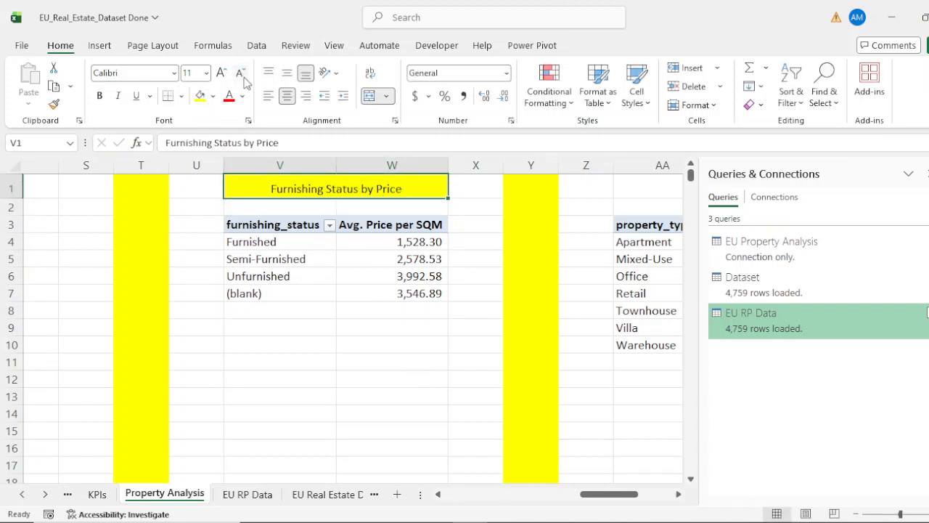
pyautogui.click(221, 73)
pyautogui.click(221, 74)
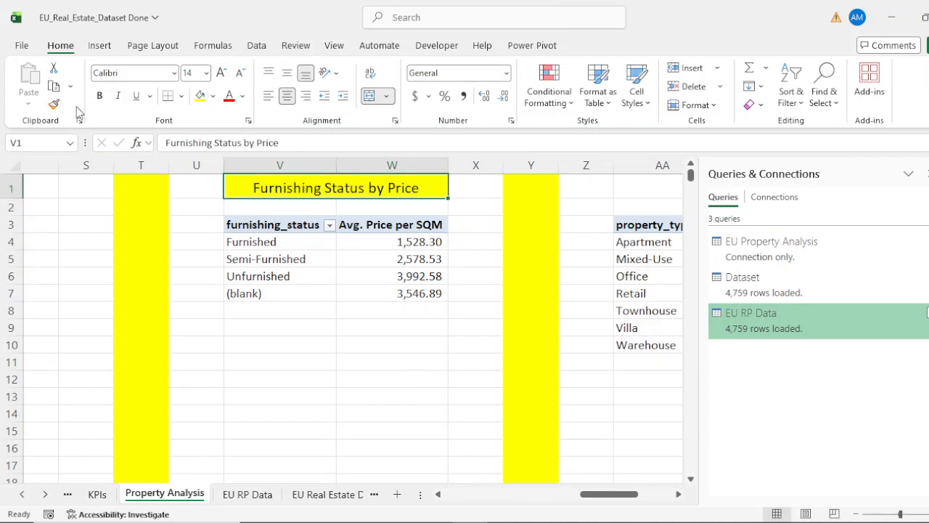
pyautogui.click(99, 97)
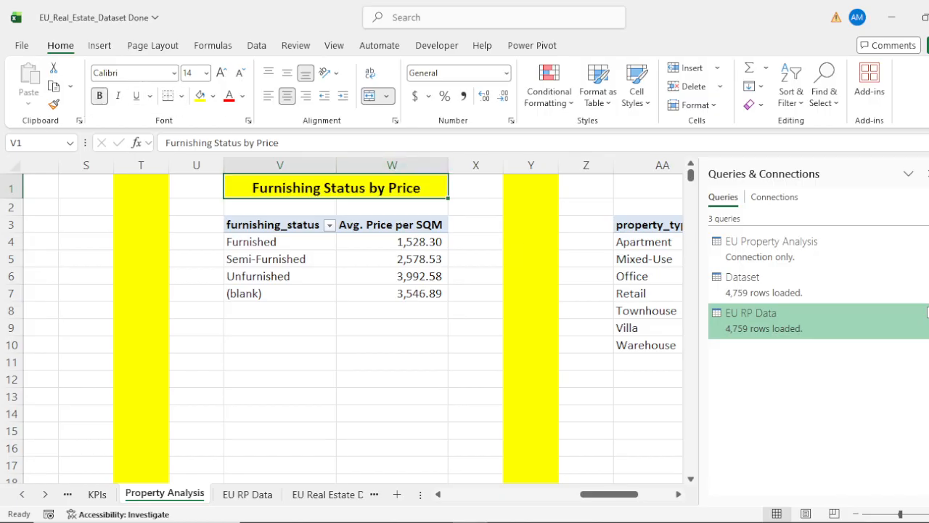
pyautogui.click(534, 522)
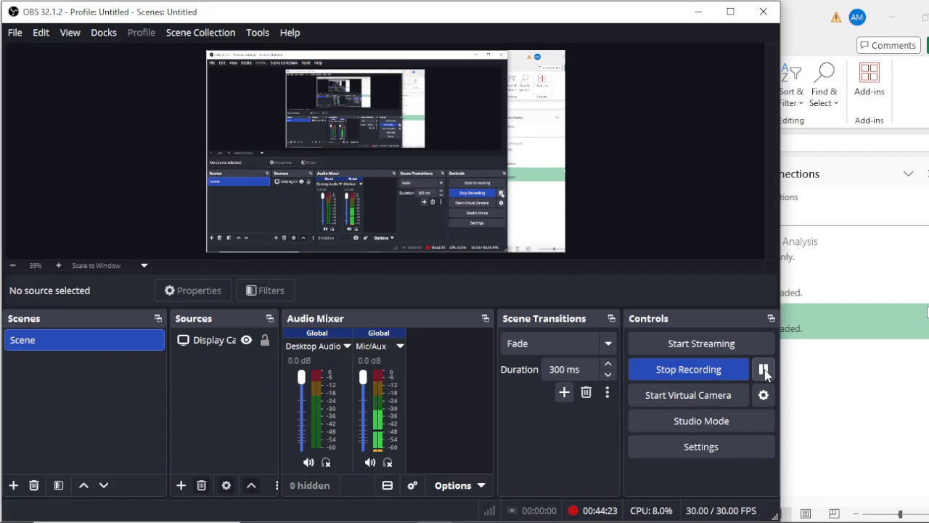
pyautogui.click(698, 12)
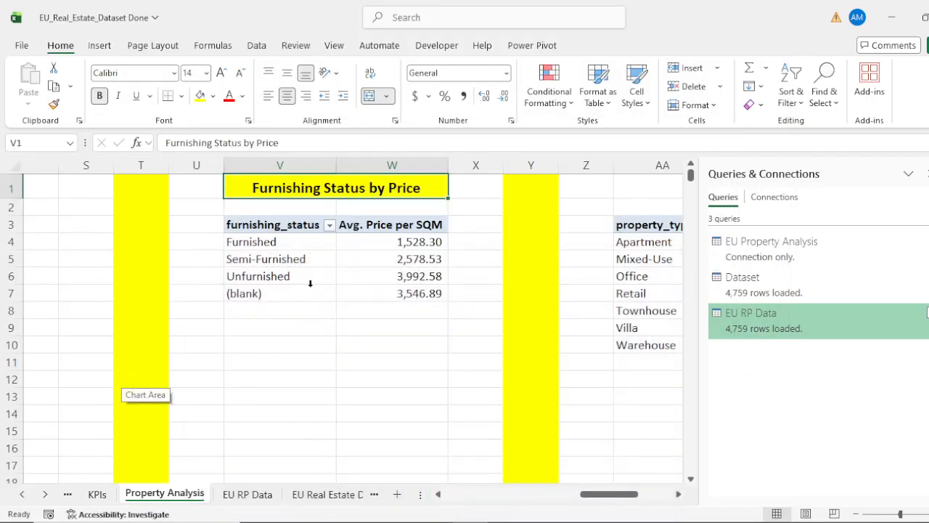
# Fill AA1:AC1 above the property_type PivotTable with yellow, and merge and center the cells.
pyautogui.moveTo(624, 494); pyautogui.dragTo(664, 493)
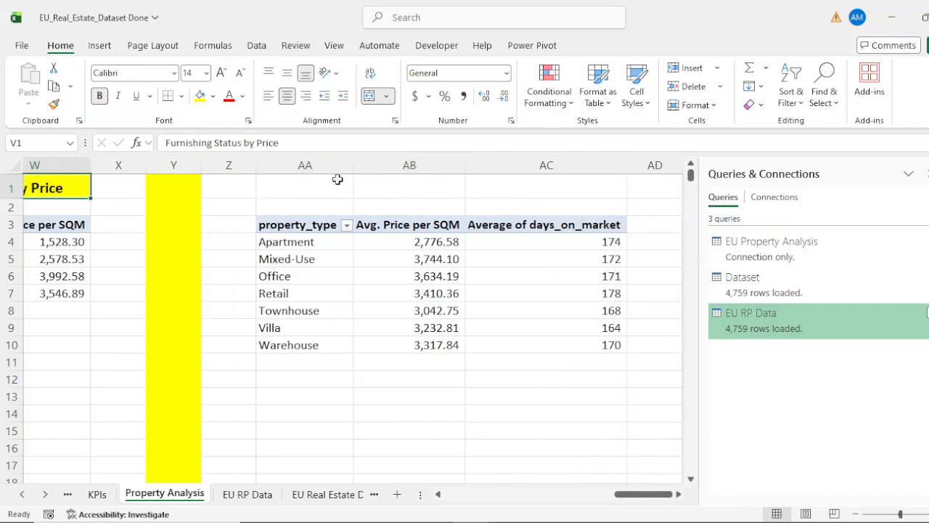
pyautogui.moveTo(330, 182); pyautogui.dragTo(591, 193)
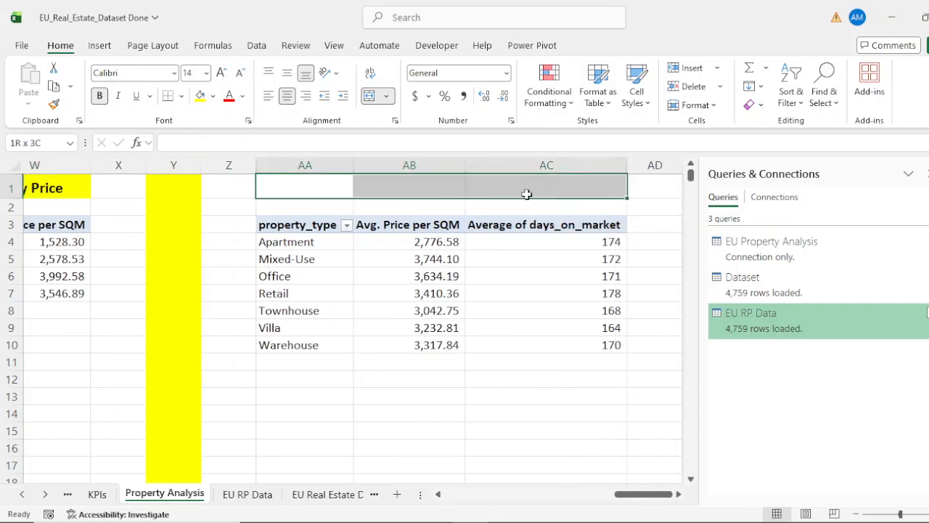
pyautogui.click(203, 95)
pyautogui.click(368, 95)
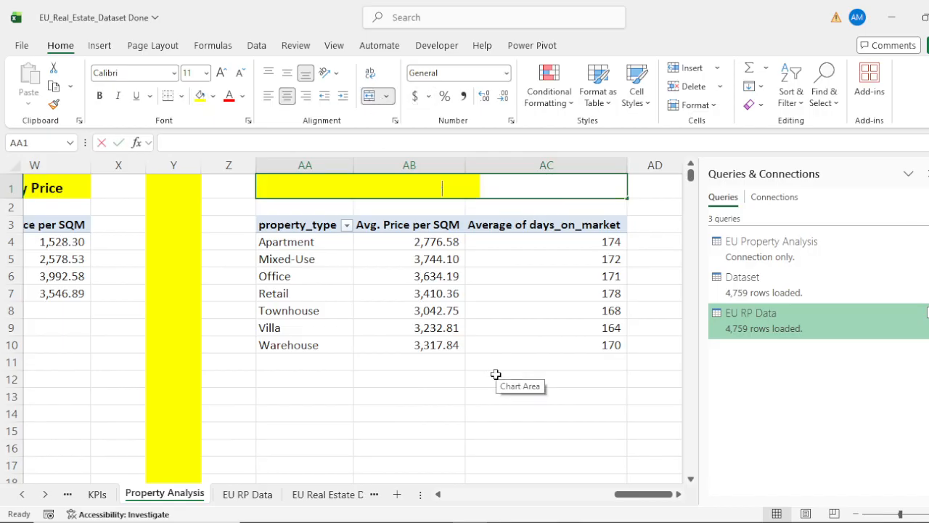
# Enter the title "Property Comparison" in the merged cell AA1 above the property_type PivotTable.
pyautogui.write('Property')
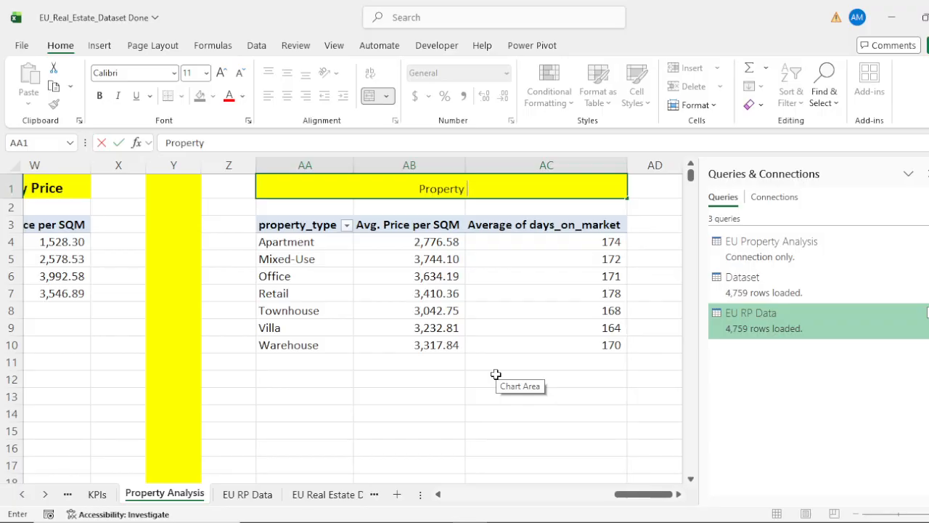
pyautogui.write(' Com')
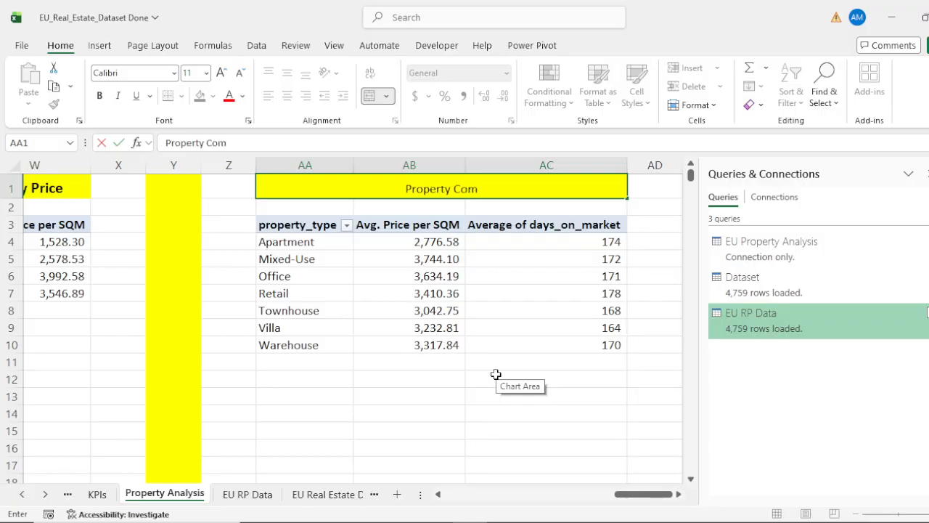
pyautogui.write('parison')
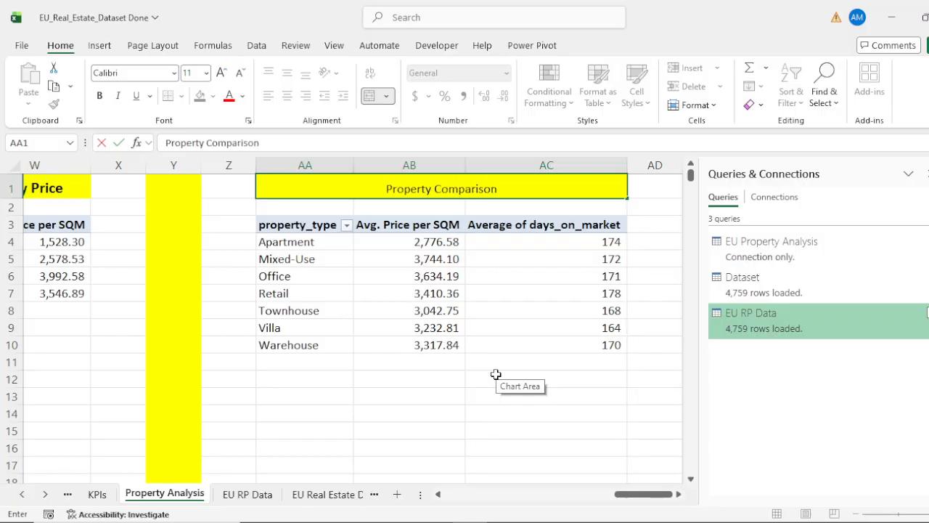
pyautogui.press('Return')
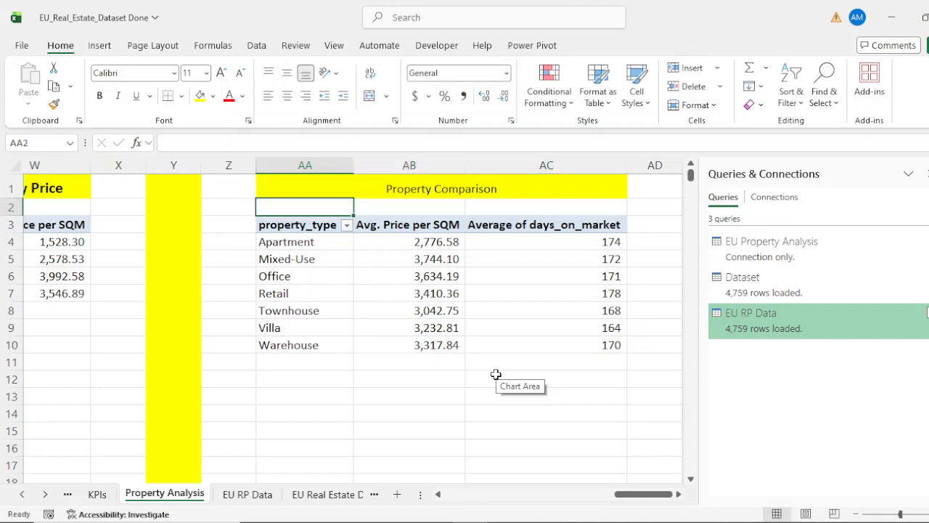
# Increase the font size of the Property Comparison title in AA1 to 16 and make it bold.
pyautogui.press('Up')
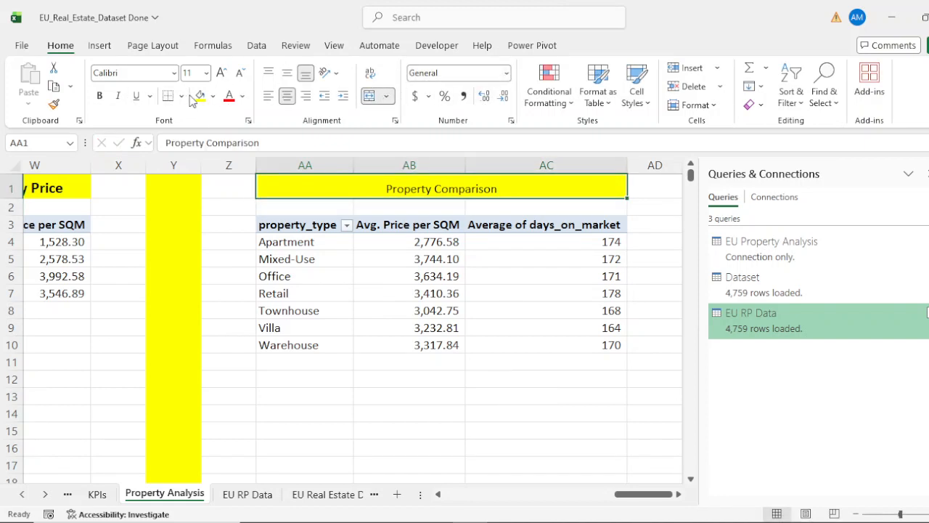
pyautogui.click(221, 73)
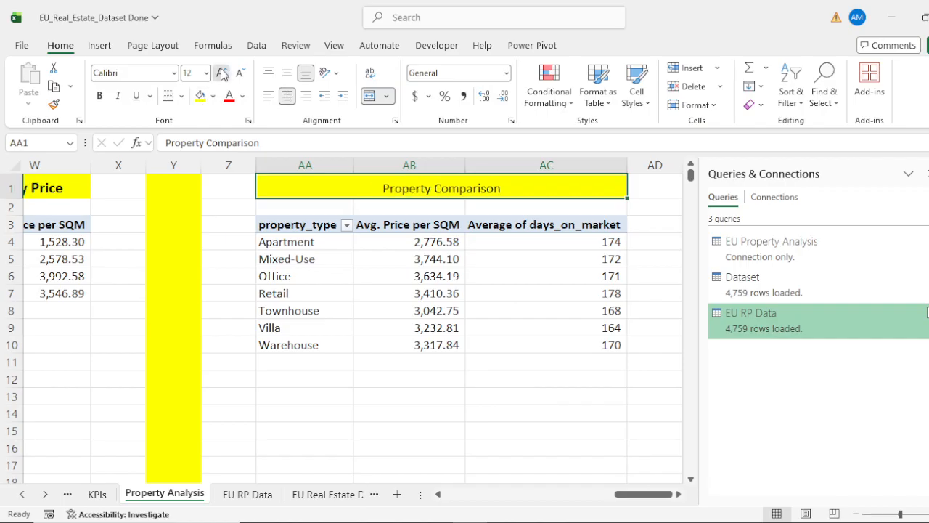
pyautogui.click(222, 73)
pyautogui.click(222, 73)
pyautogui.click(99, 97)
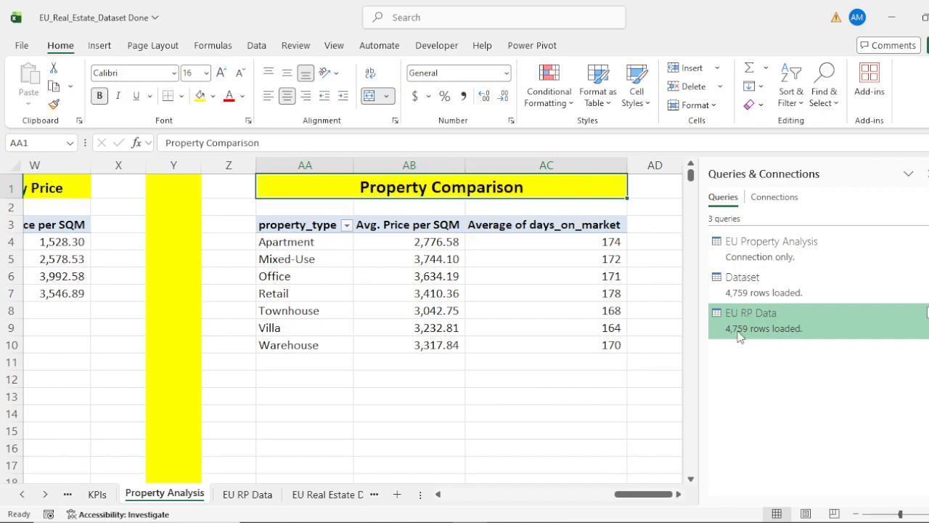
# Insert a Clustered Bar PivotChart from the Total Property by Type PivotTable in column A.
pyautogui.click(678, 493)
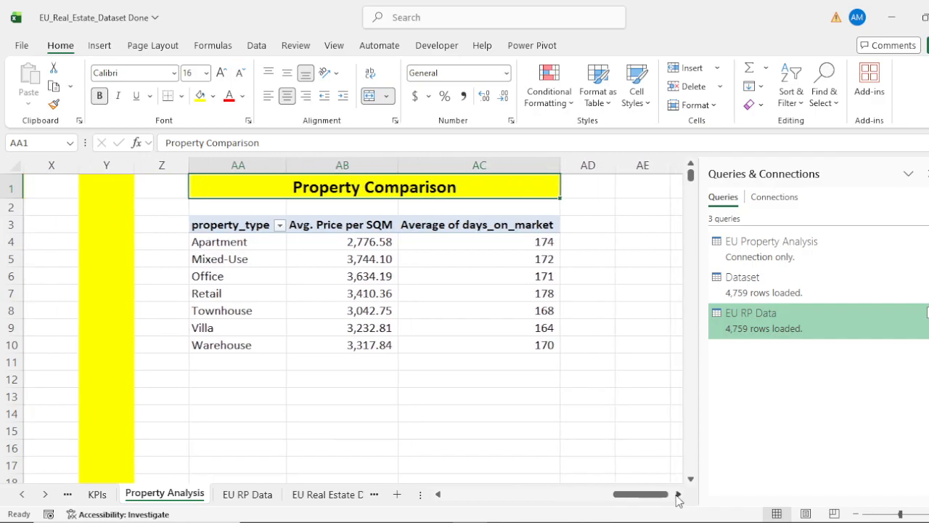
pyautogui.click(678, 493)
pyautogui.moveTo(659, 498); pyautogui.dragTo(436, 493)
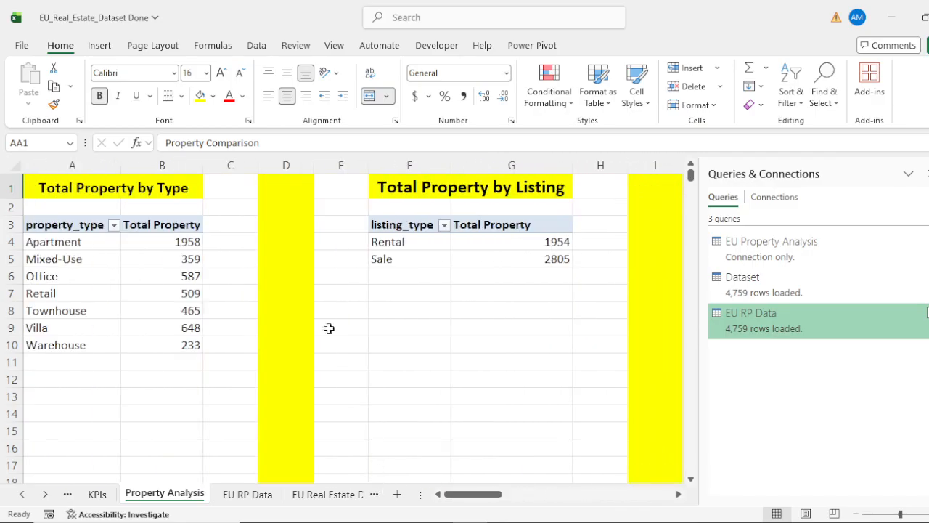
pyautogui.click(68, 242)
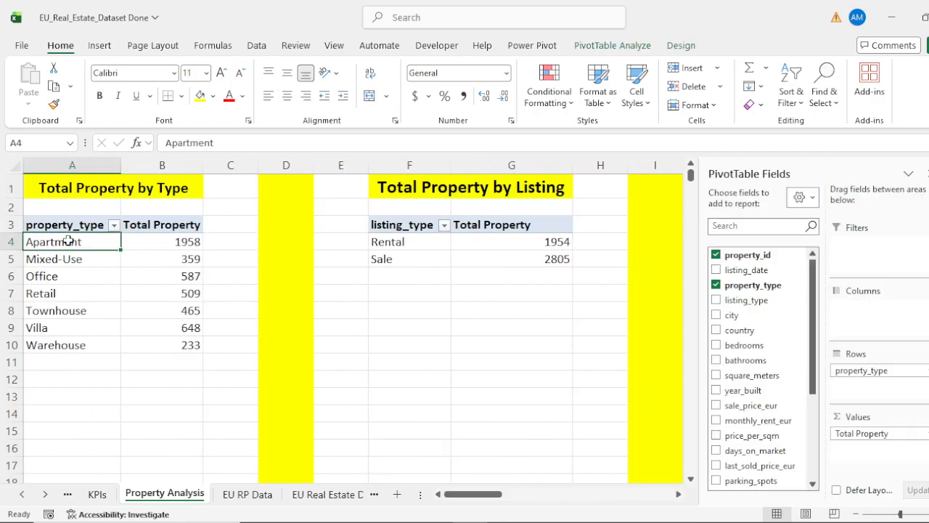
pyautogui.click(96, 47)
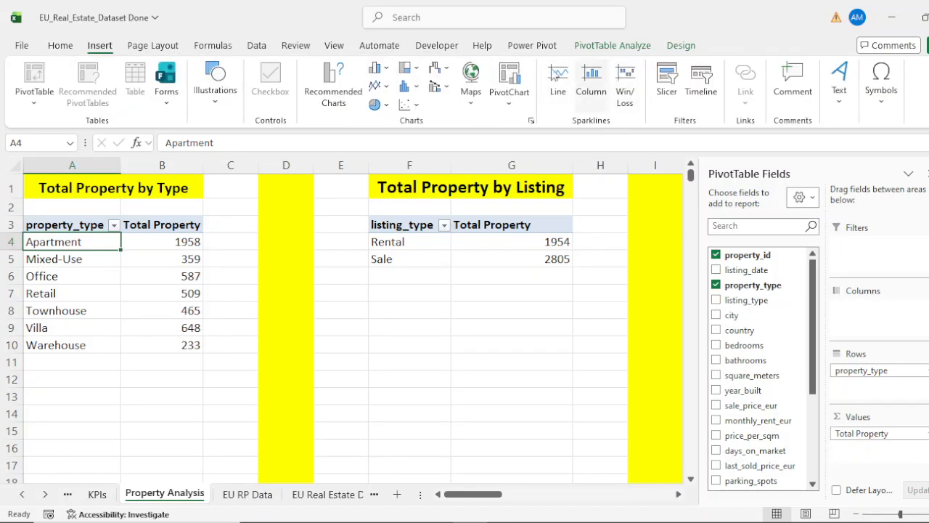
pyautogui.click(339, 90)
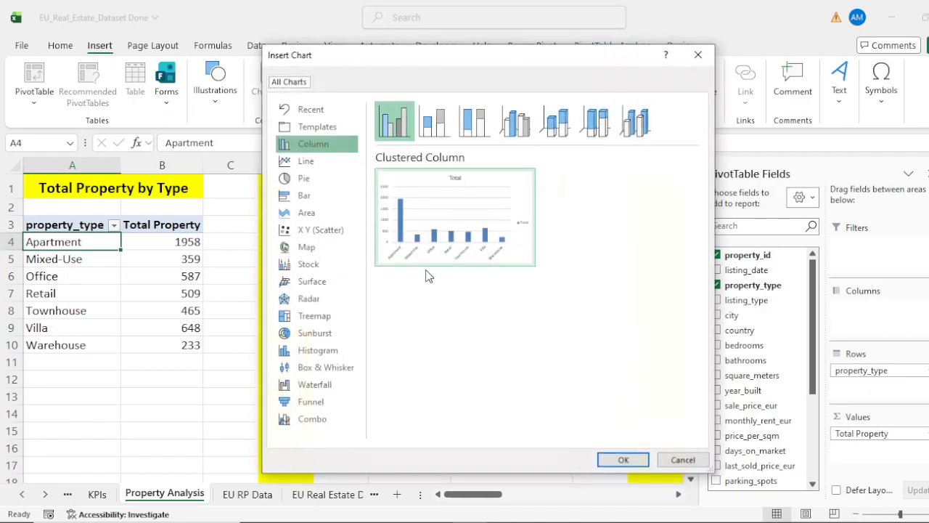
pyautogui.moveTo(438, 218)
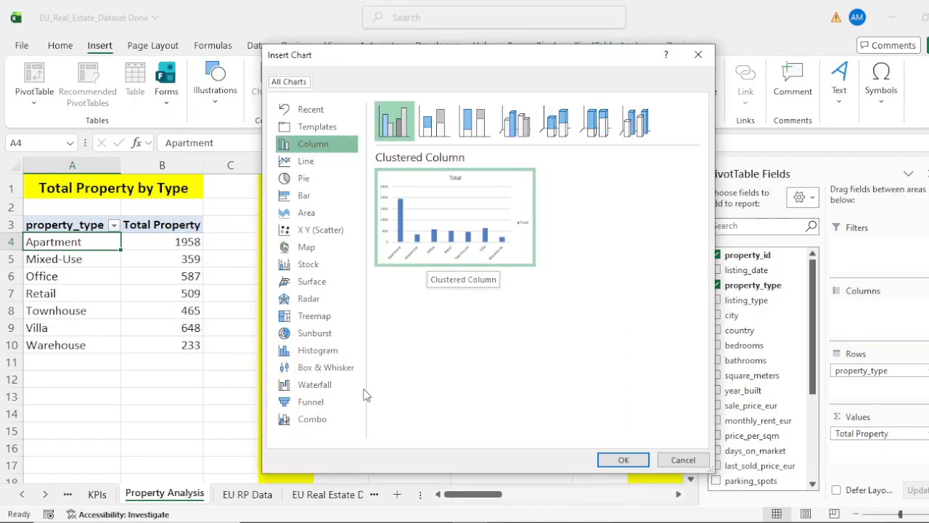
pyautogui.click(304, 195)
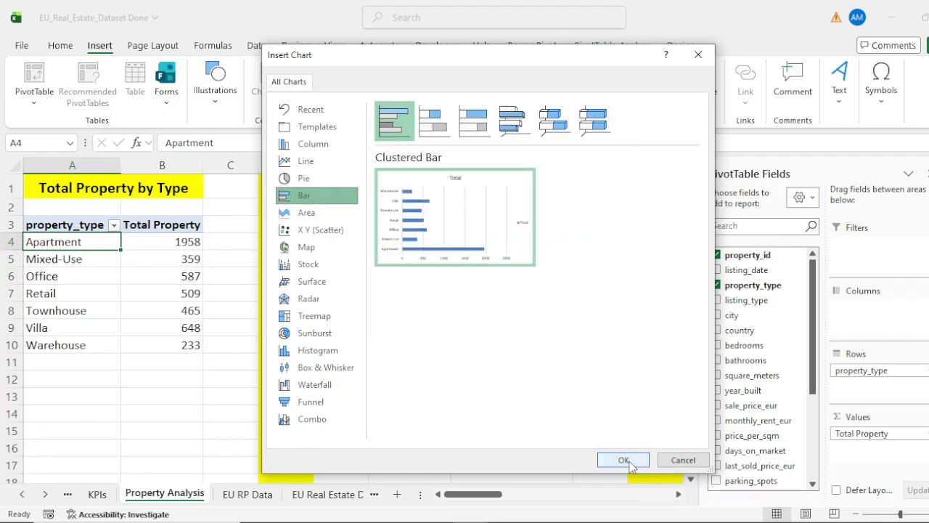
pyautogui.click(620, 459)
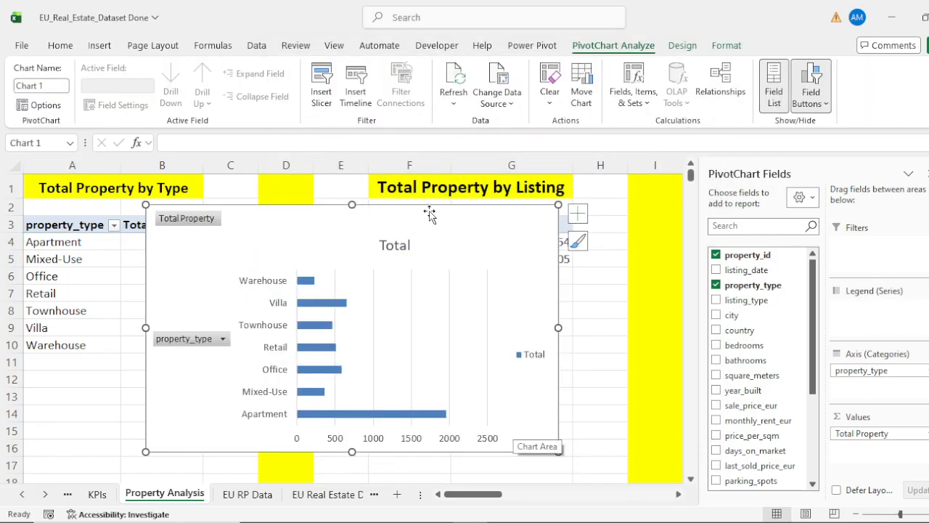
# Sort the bars of the property type chart from smallest to largest.
pyautogui.rightClick(353, 416)
pyautogui.moveTo(438, 211)
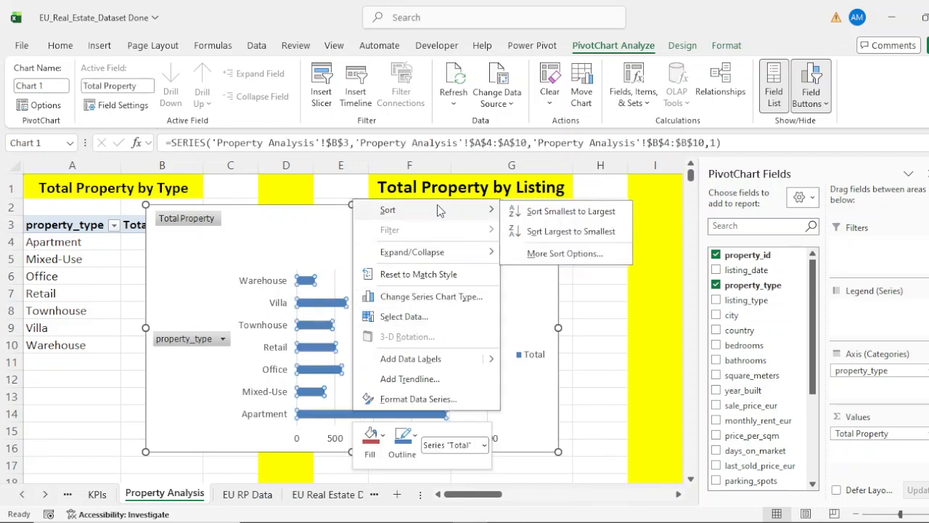
pyautogui.click(566, 219)
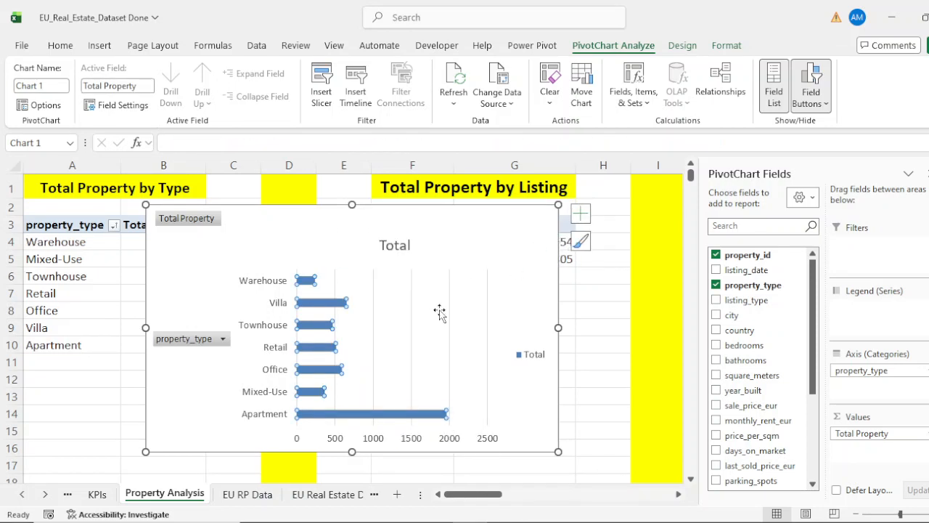
pyautogui.press('Escape')
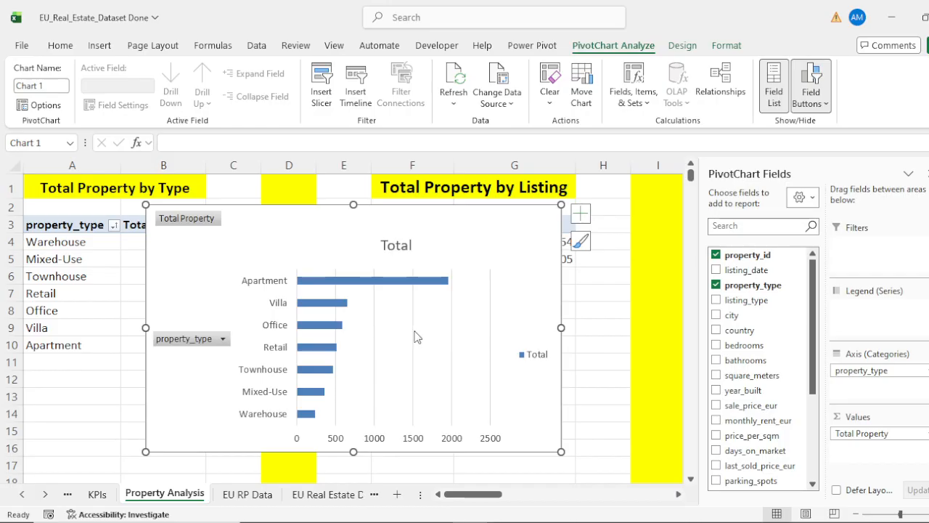
# Remove the gridlines and the legend from the property type chart, keeping its axes.
pyautogui.click(585, 214)
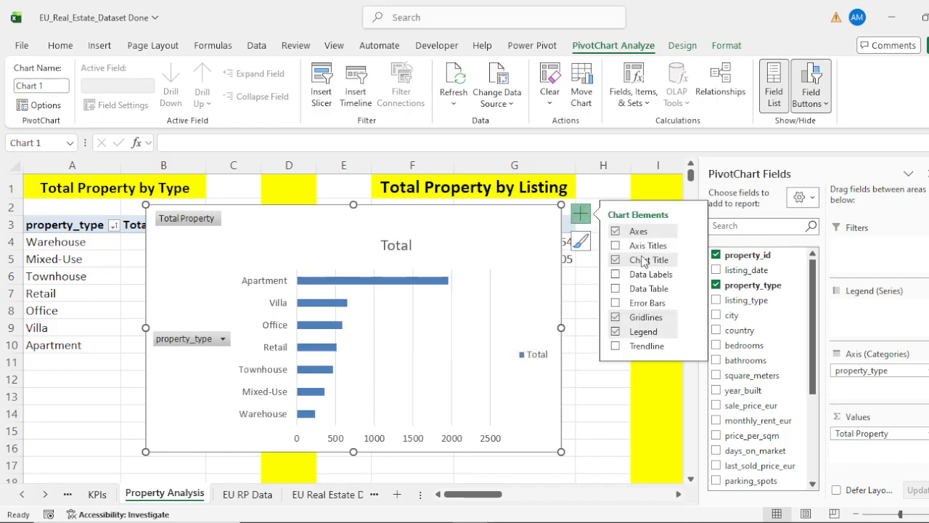
pyautogui.click(616, 318)
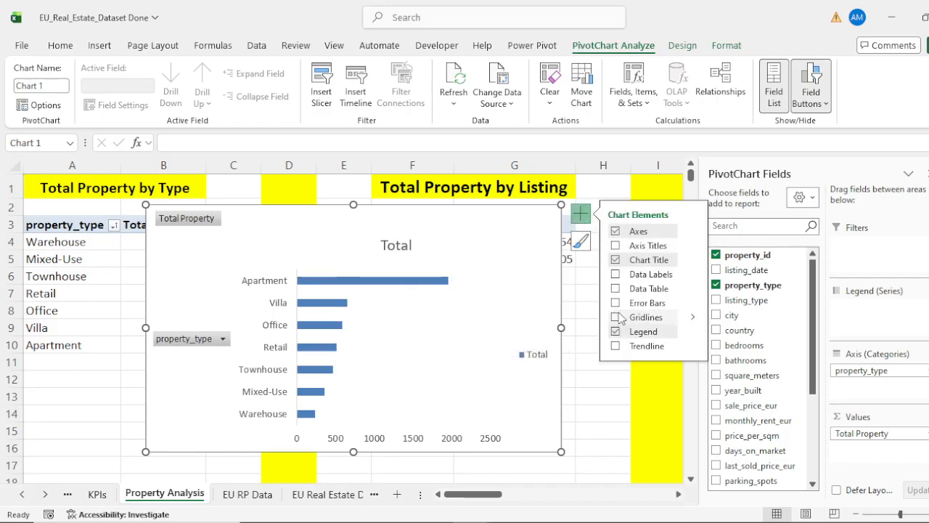
pyautogui.click(617, 231)
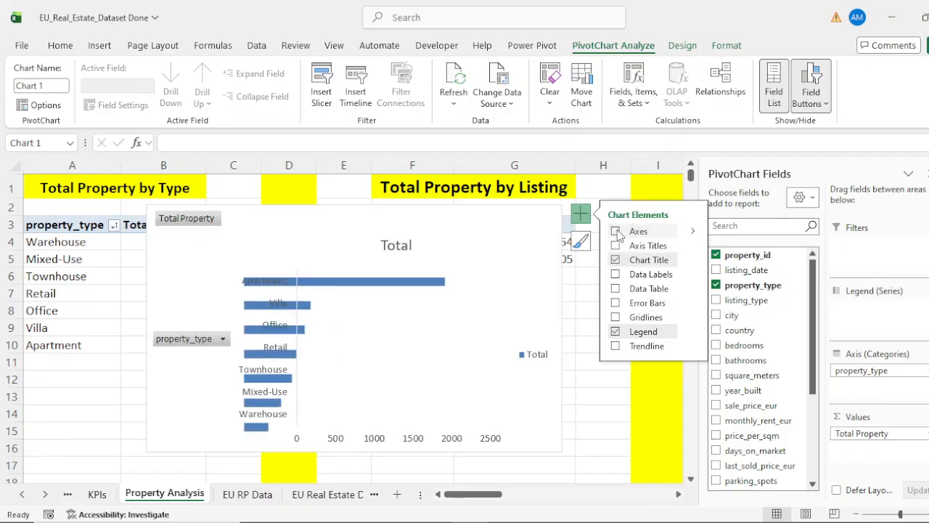
pyautogui.click(618, 230)
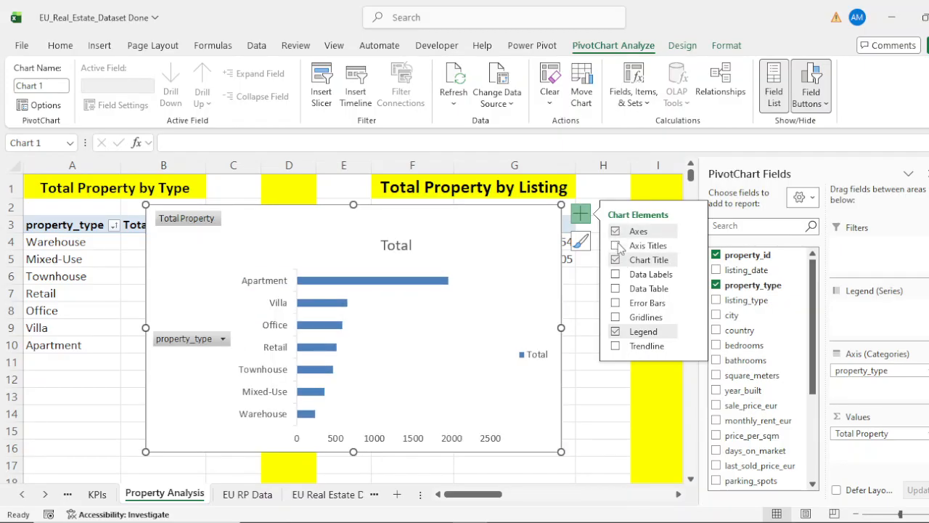
pyautogui.click(615, 332)
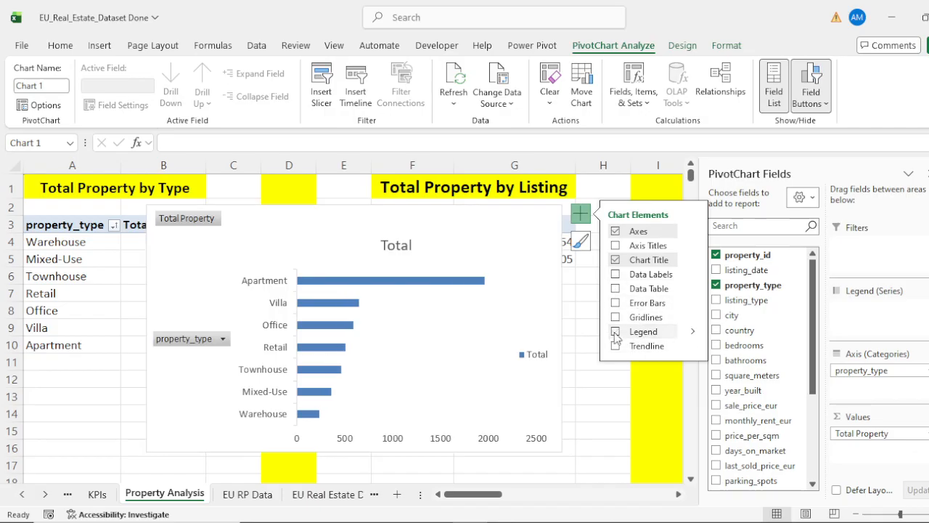
# Hide all field buttons on the property type chart and delete its horizontal value axis.
pyautogui.rightClick(188, 219)
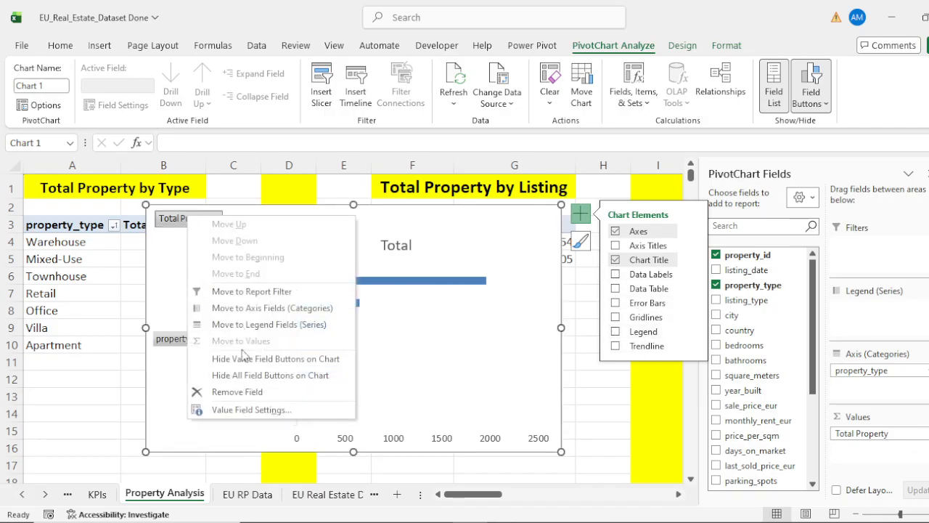
pyautogui.click(250, 375)
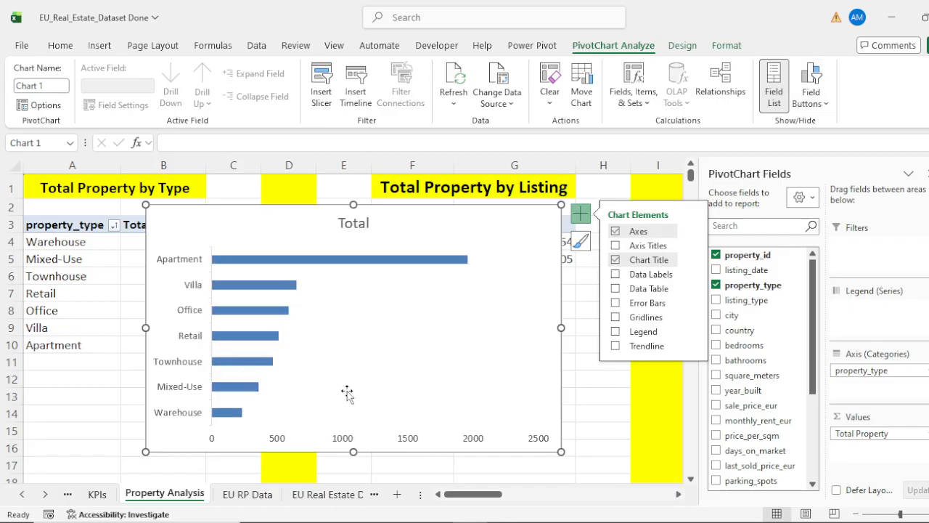
pyautogui.click(350, 440)
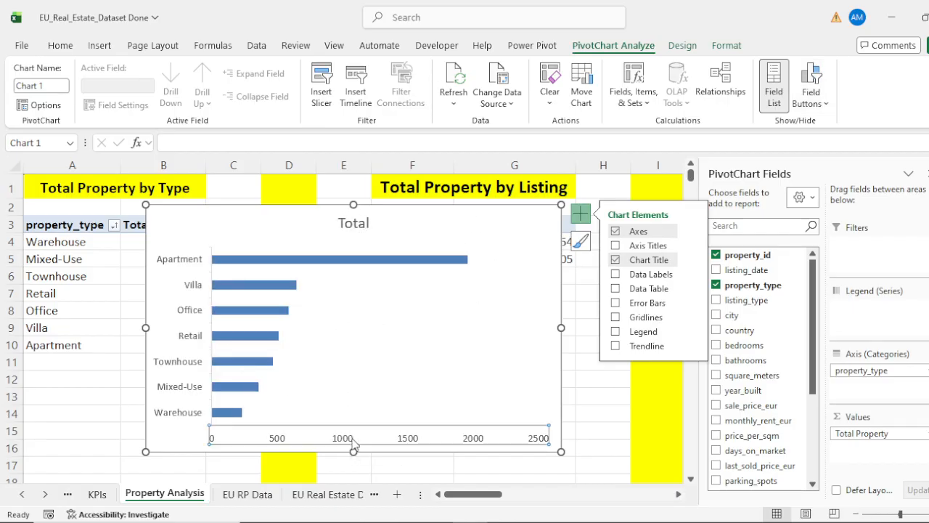
pyautogui.press('Delete')
# Set the gap width of the property type chart's bar series to 40%.
pyautogui.rightClick(288, 267)
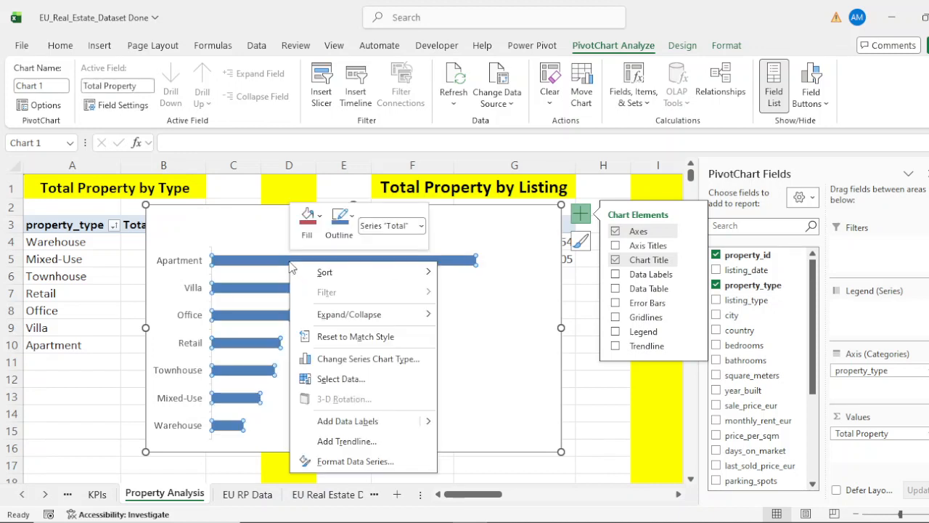
pyautogui.click(346, 463)
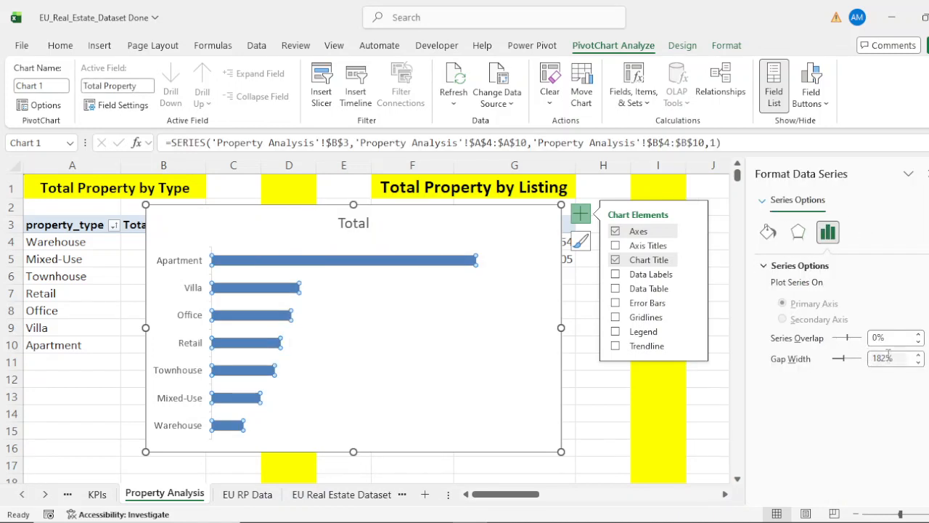
pyautogui.doubleClick(886, 358)
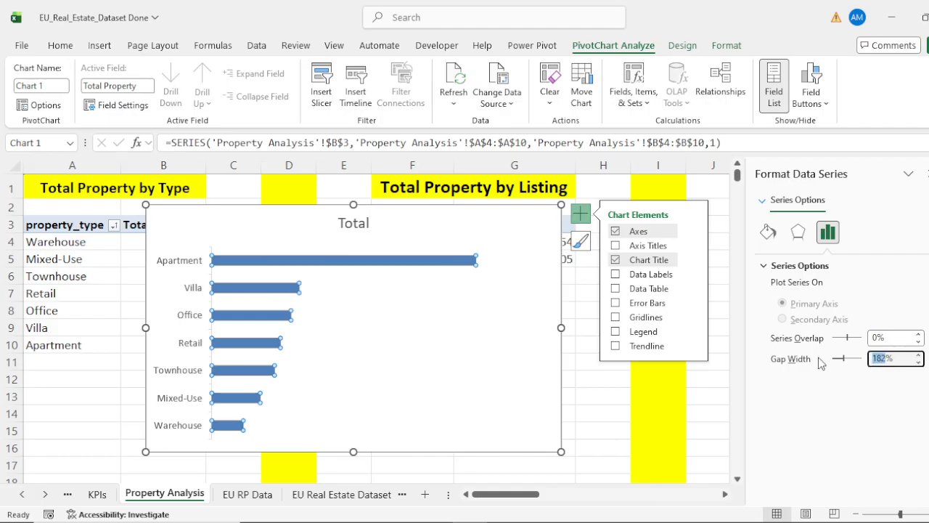
pyautogui.write('40')
pyautogui.press('Return')
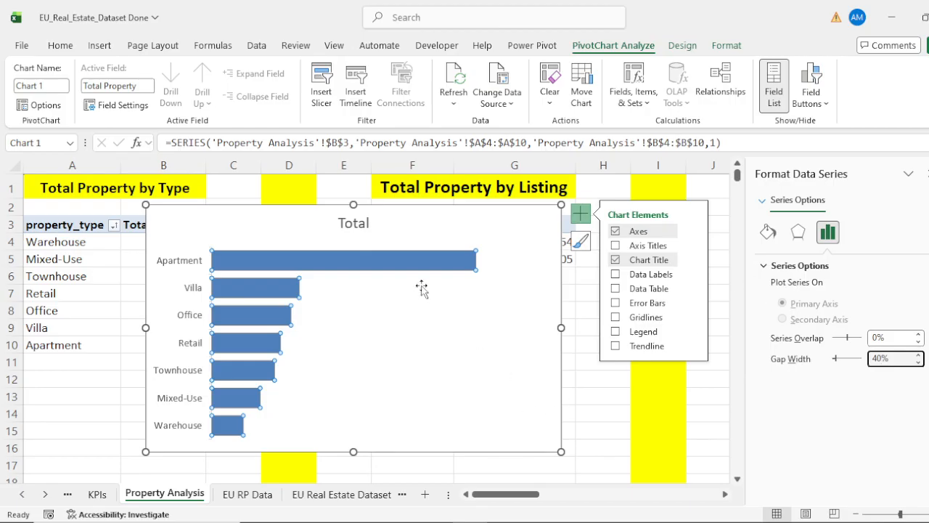
# Add data labels to the property type chart's bars, positioned at Inside End.
pyautogui.click(695, 275)
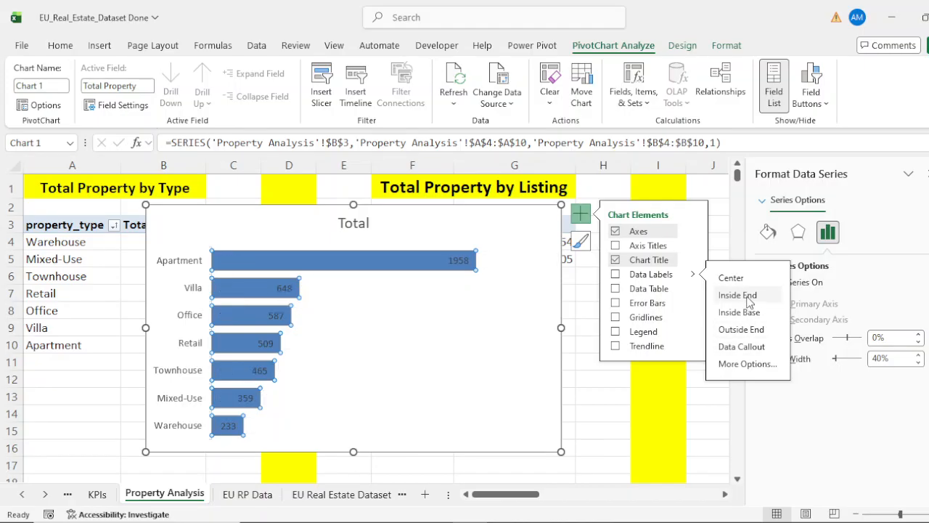
pyautogui.click(748, 297)
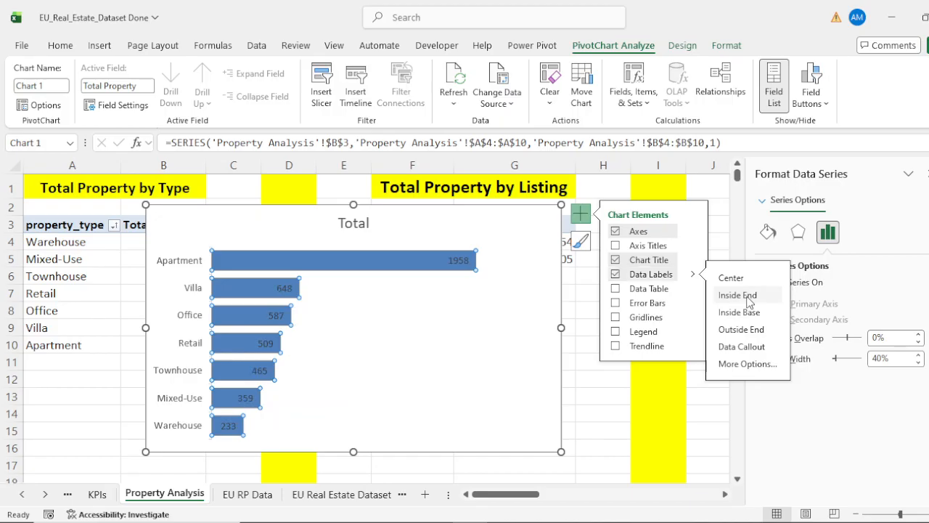
pyautogui.click(457, 261)
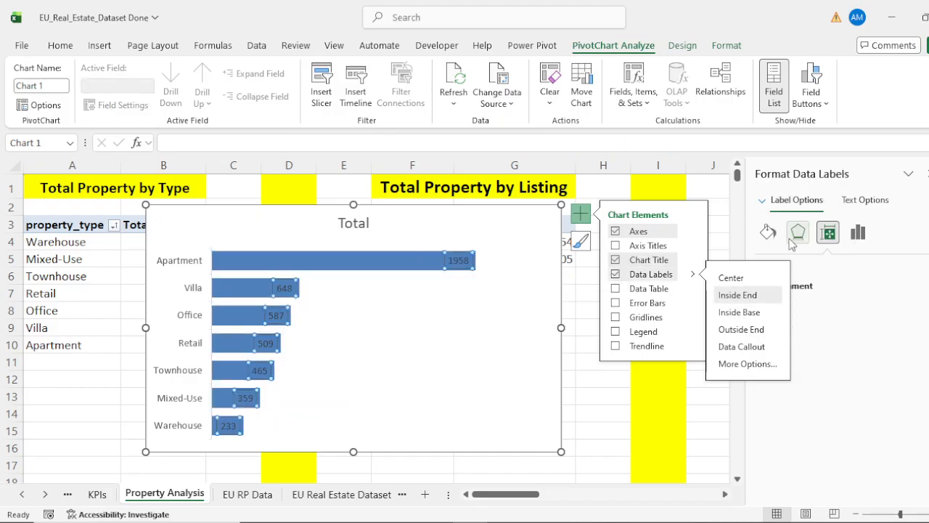
pyautogui.click(866, 200)
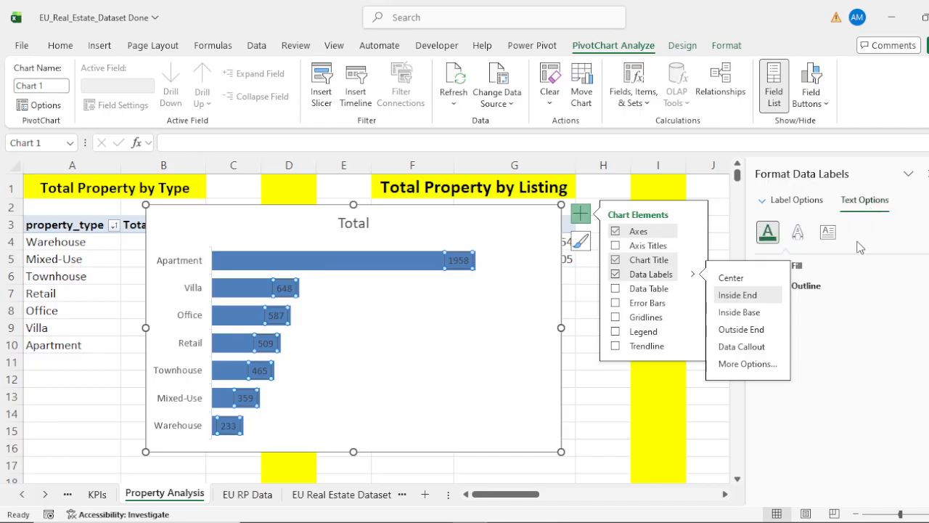
pyautogui.click(591, 219)
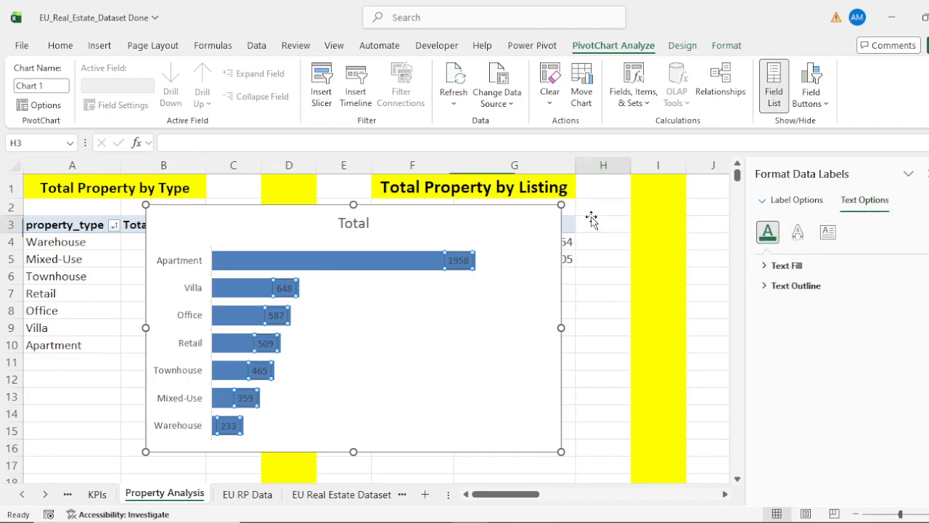
pyautogui.click(525, 222)
# Give the data labels of the property type chart a solid black fill.
pyautogui.click(476, 265)
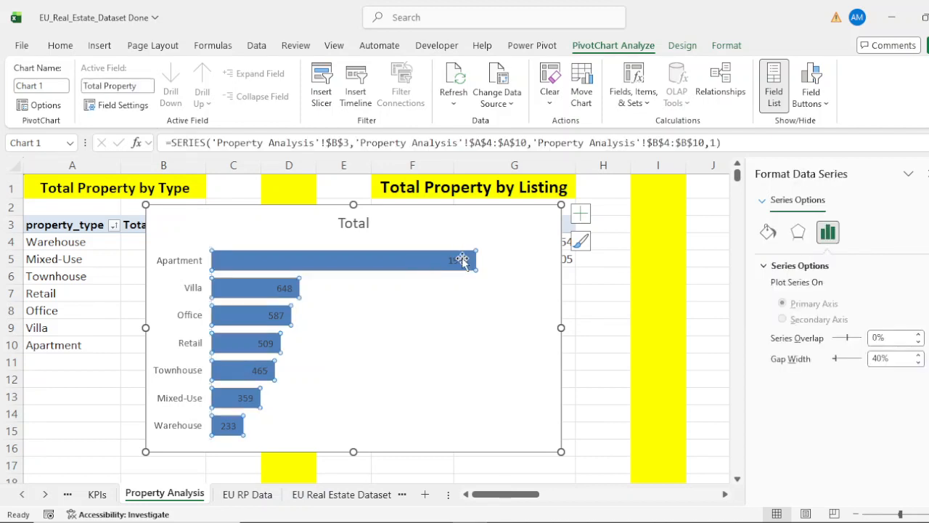
pyautogui.click(467, 261)
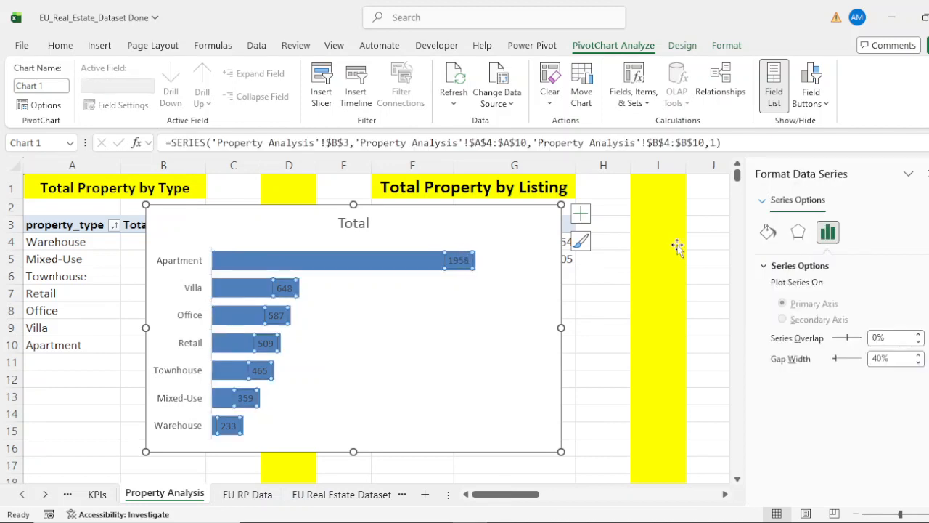
pyautogui.click(768, 232)
pyautogui.click(799, 266)
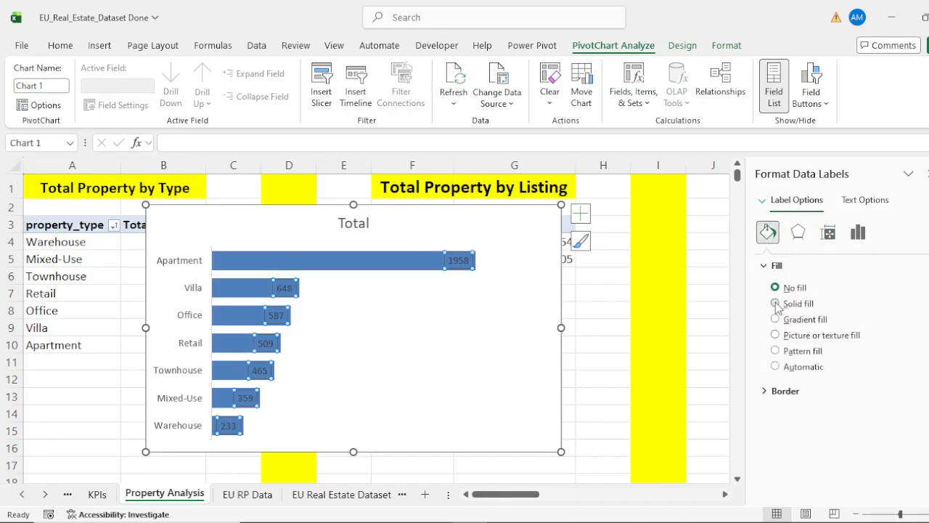
pyautogui.click(775, 303)
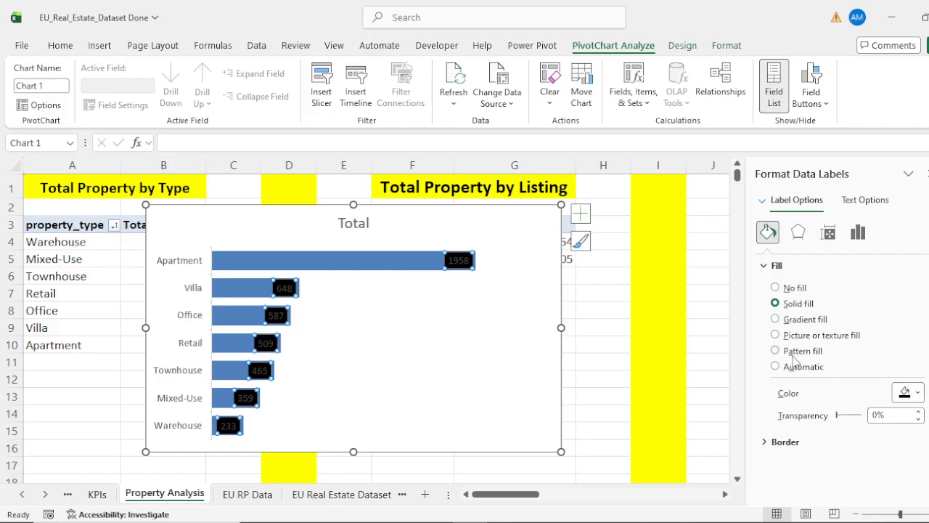
# Set the text fill of the property type chart's data labels to solid white.
pyautogui.click(857, 202)
pyautogui.click(908, 377)
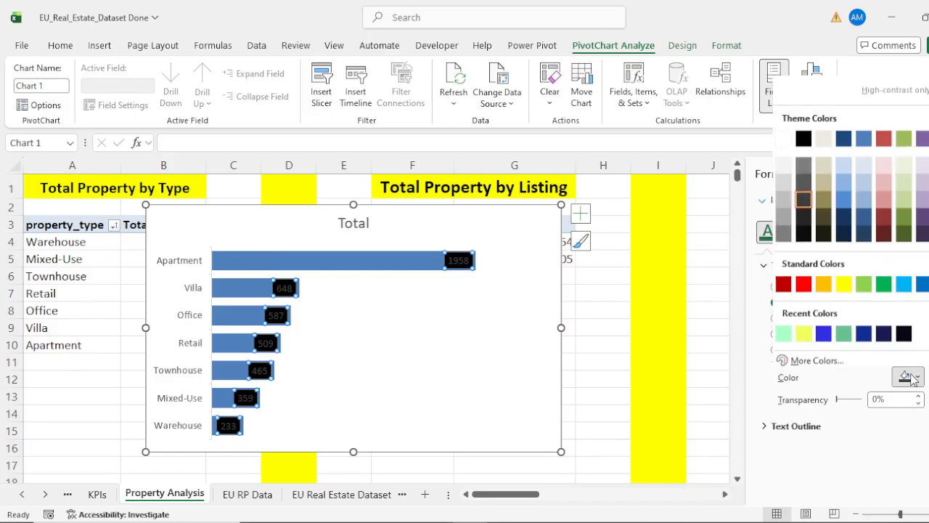
pyautogui.click(784, 135)
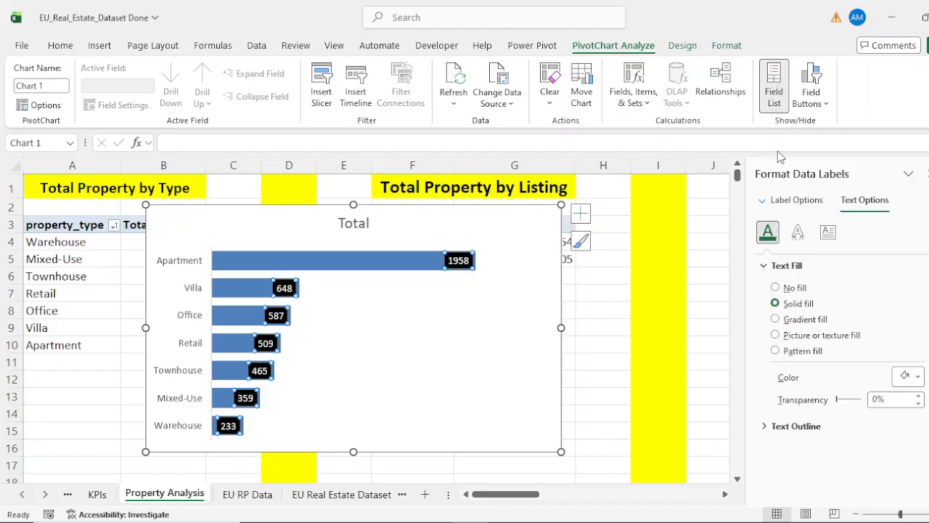
pyautogui.click(522, 336)
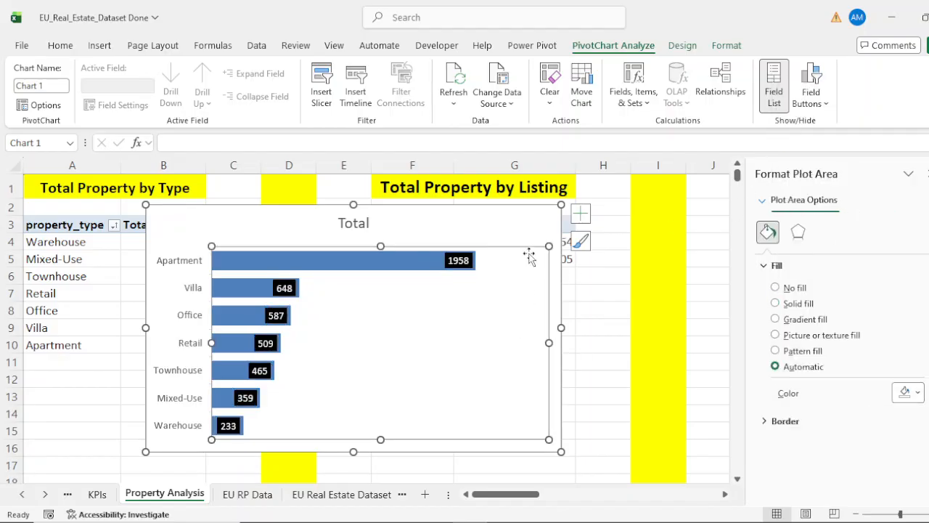
# Replace the property type chart's title with "Total Property by Type".
pyautogui.click(368, 223)
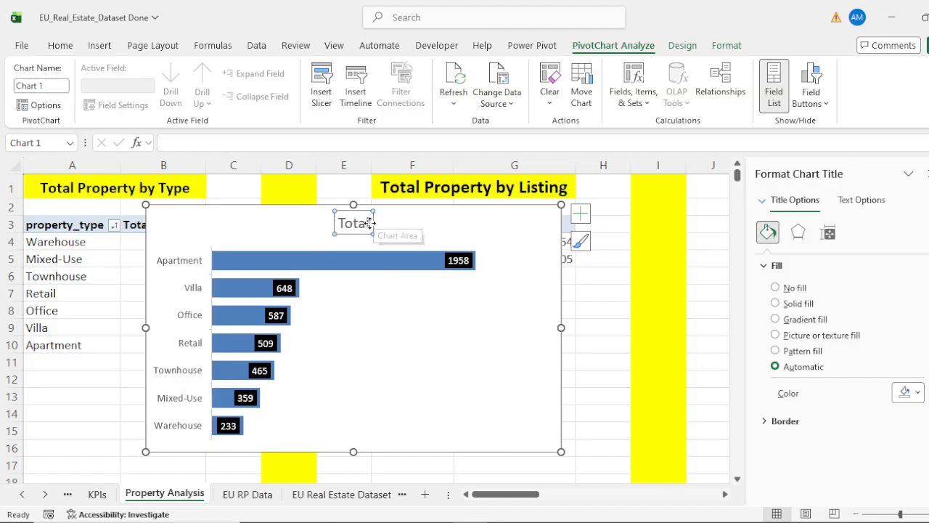
pyautogui.moveTo(368, 223); pyautogui.dragTo(335, 226)
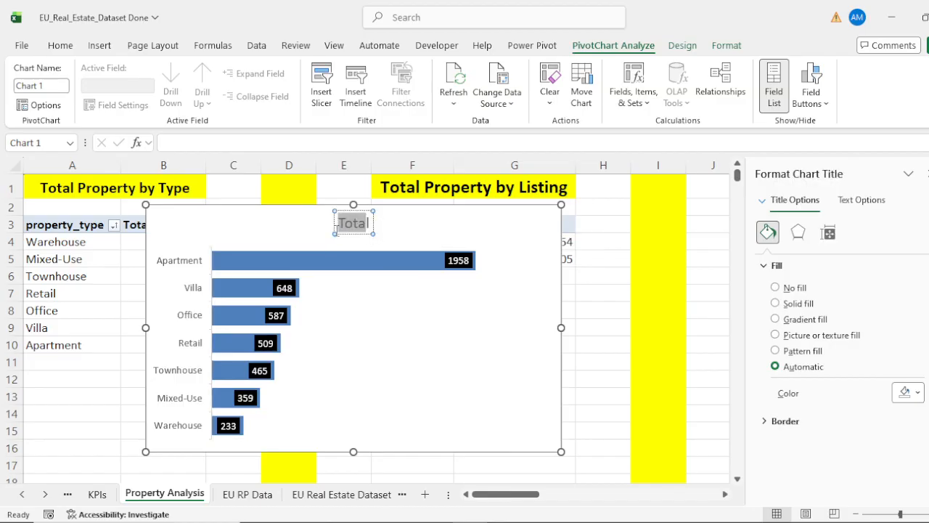
pyautogui.press('Delete')
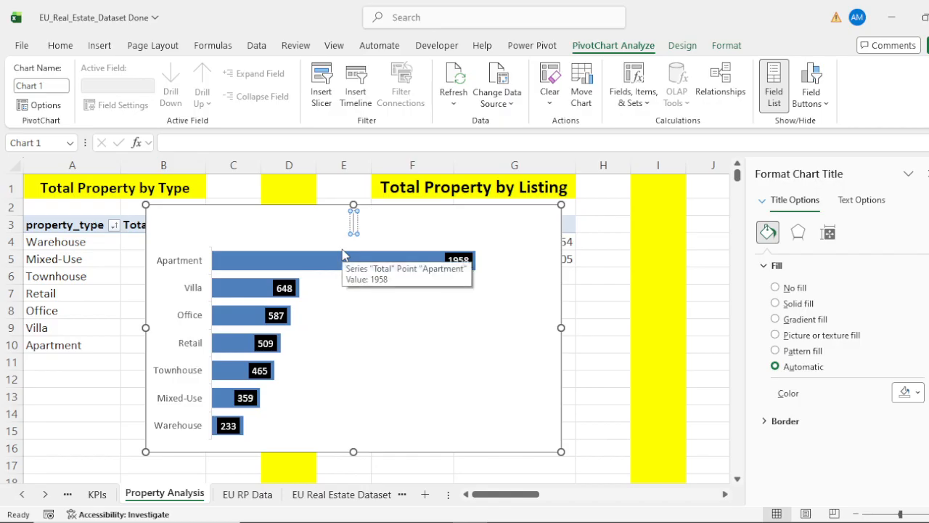
pyautogui.write('Total Pro')
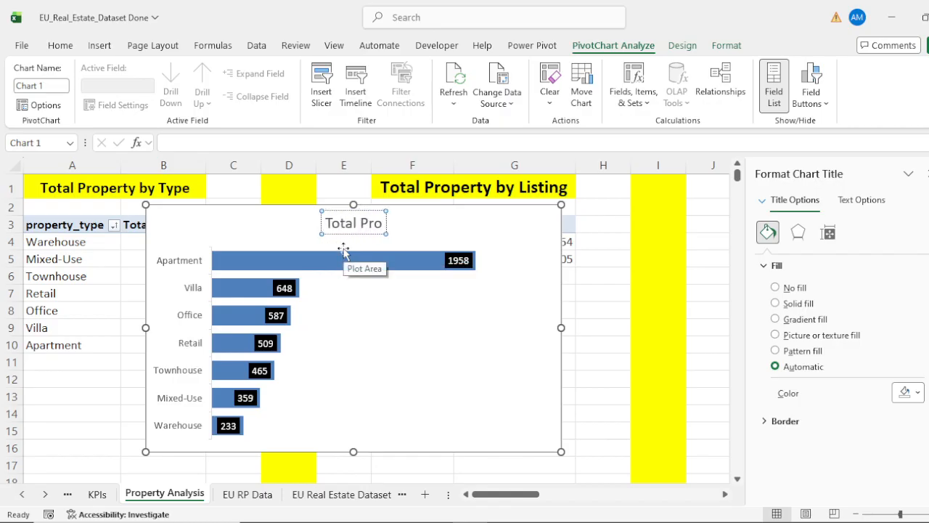
pyautogui.write('perty b')
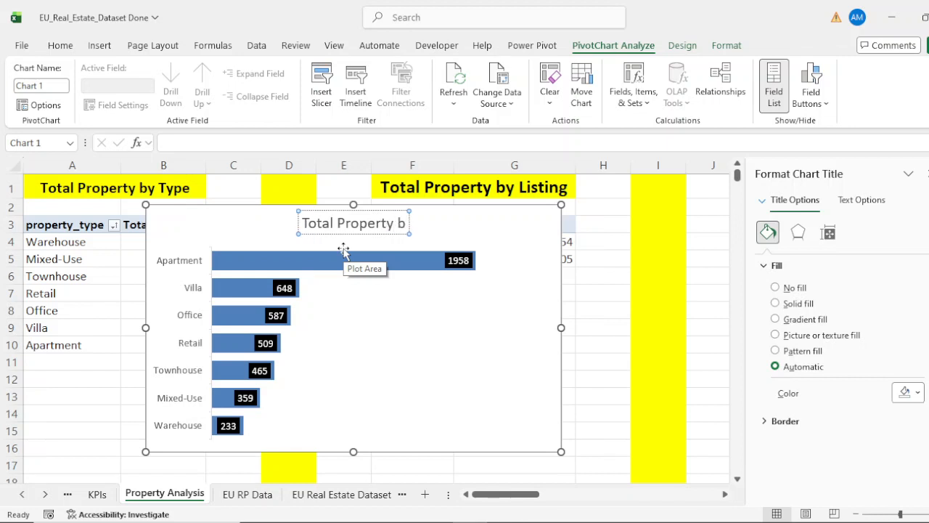
pyautogui.write('y Type')
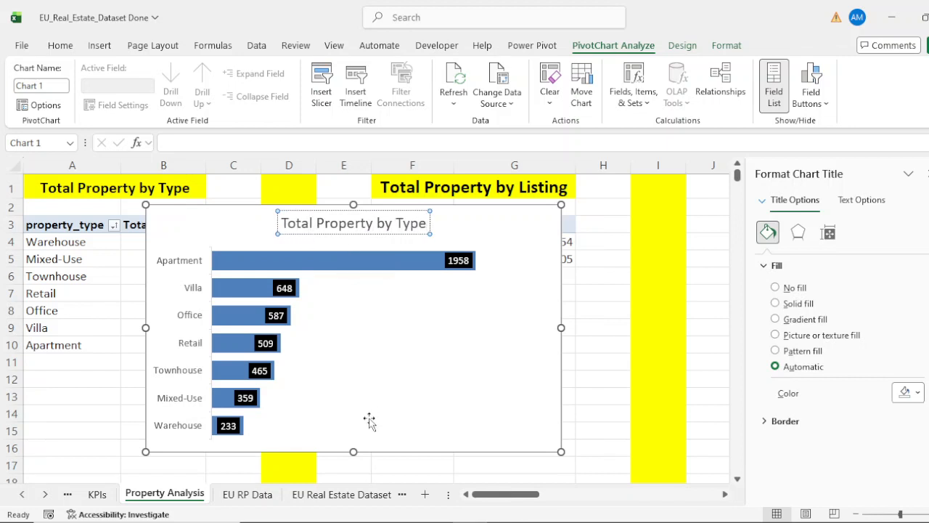
pyautogui.click(512, 216)
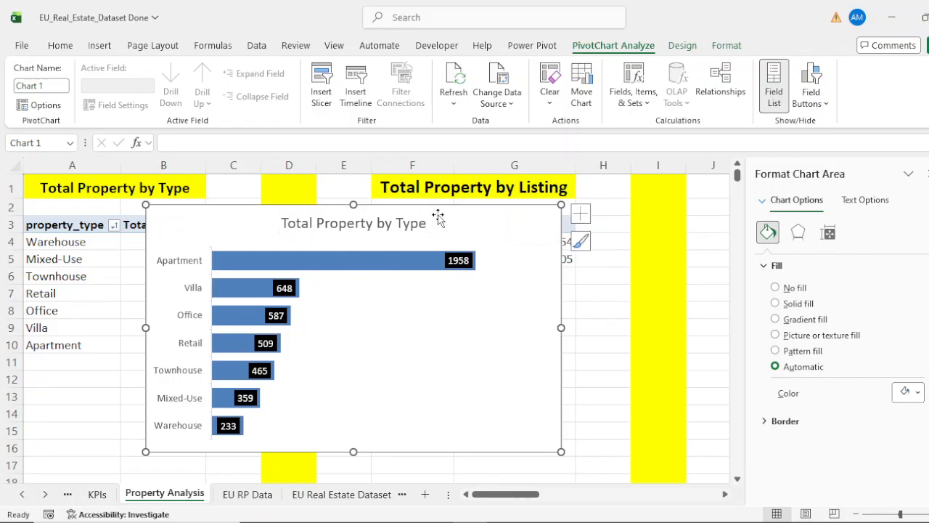
# Bold the property type bar chart's title, then move the chart to row 7 and narrow it to span columns A to C.
pyautogui.click(338, 226)
pyautogui.hotkey('ctrl', 'b')
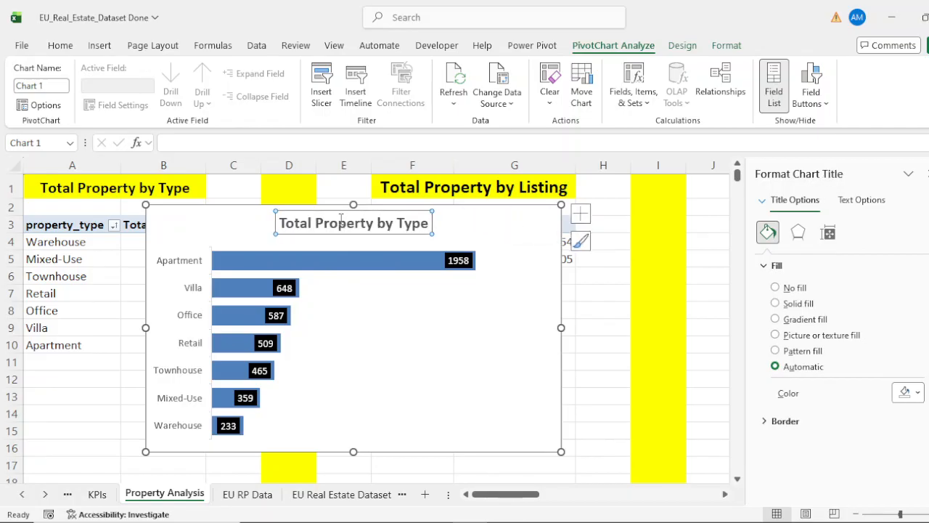
pyautogui.moveTo(481, 212); pyautogui.dragTo(355, 288)
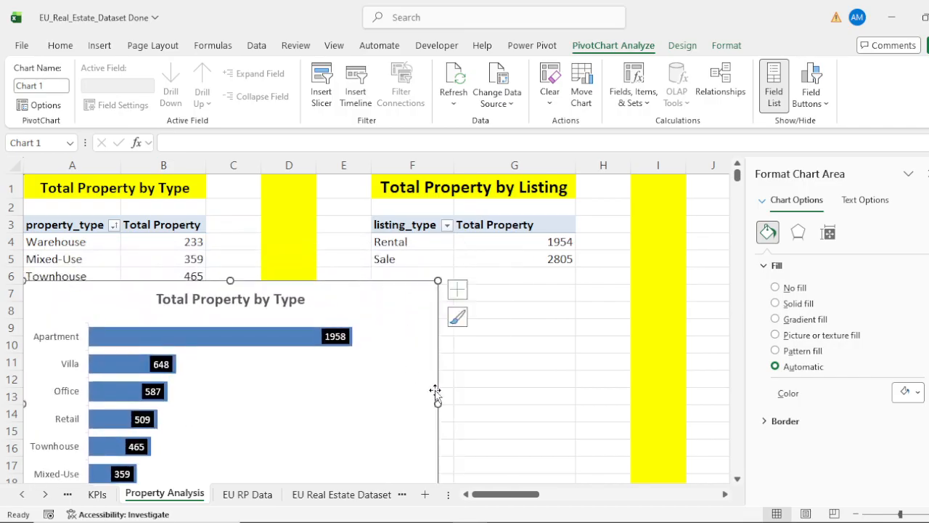
pyautogui.moveTo(438, 405); pyautogui.dragTo(261, 392)
# Insert a Doughnut chart from the listing type pivot table in F3:G5.
pyautogui.moveTo(398, 227); pyautogui.dragTo(531, 261)
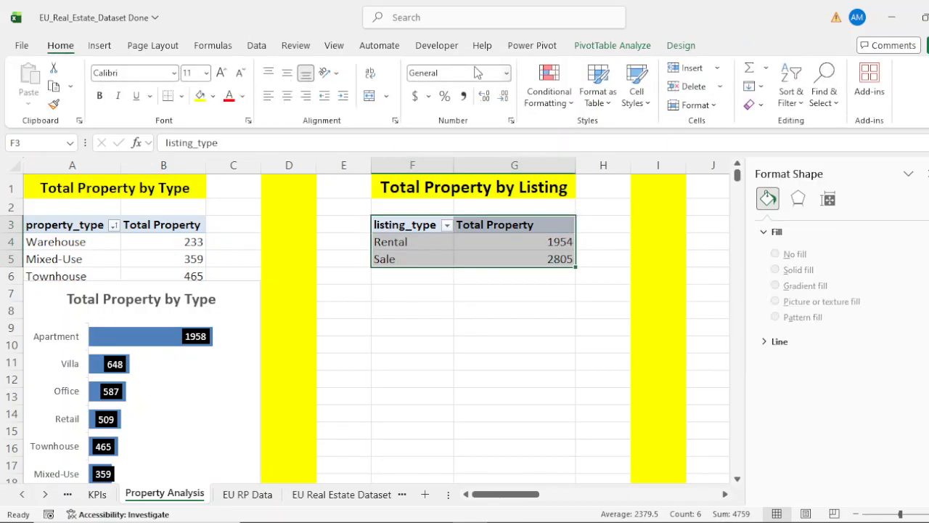
pyautogui.click(99, 46)
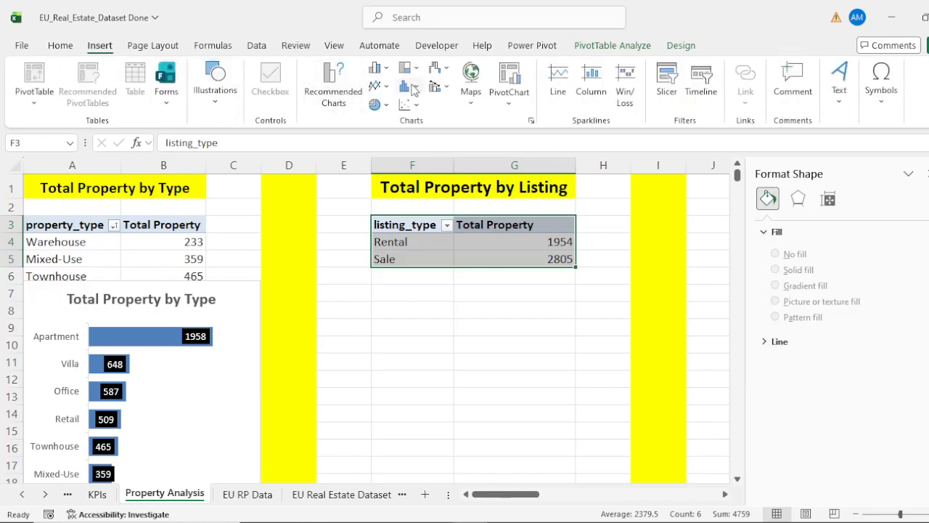
pyautogui.click(346, 91)
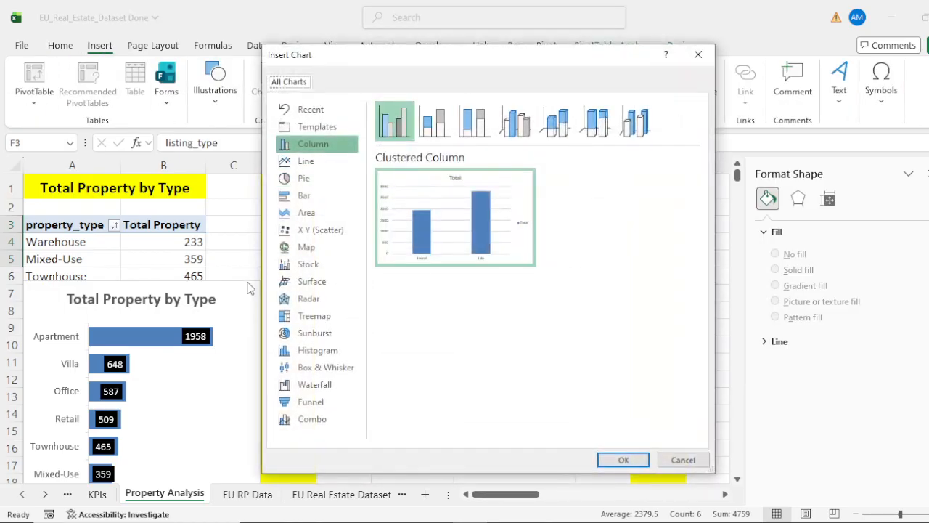
pyautogui.click(312, 179)
pyautogui.click(555, 121)
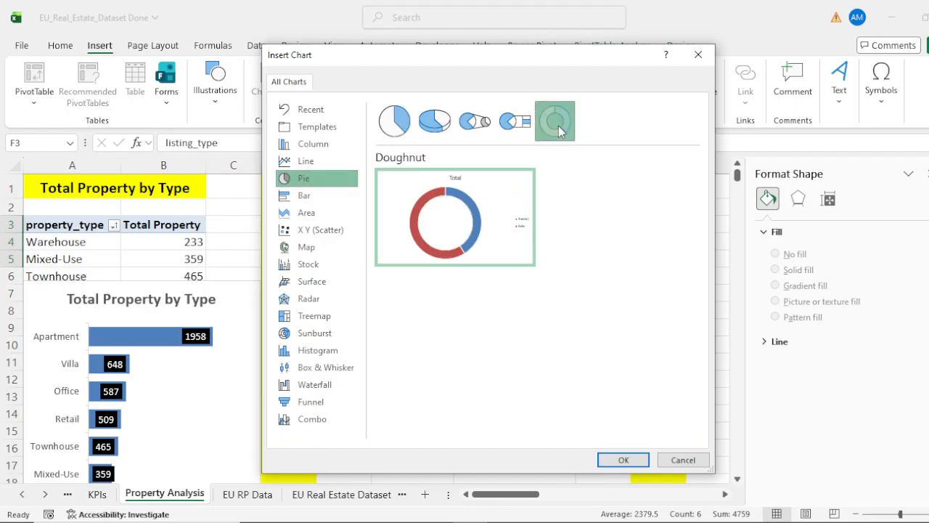
pyautogui.click(617, 459)
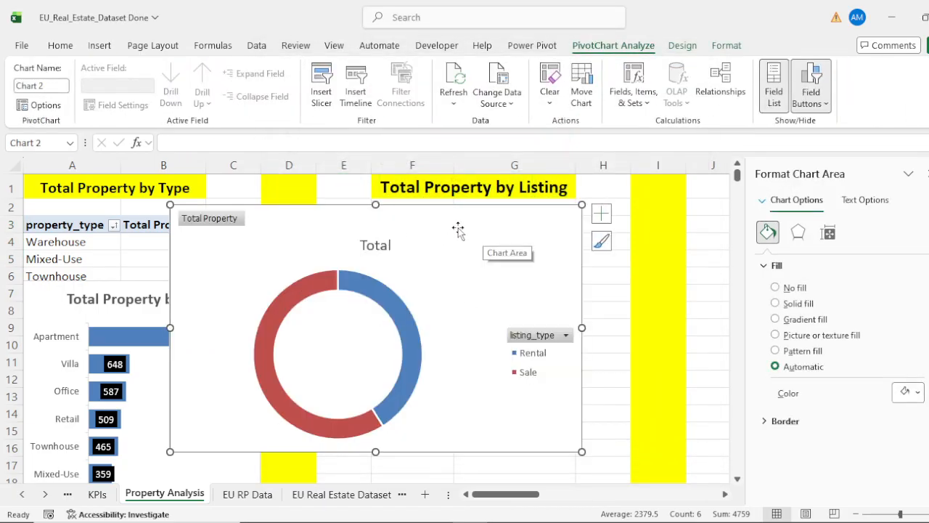
# Delete the doughnut chart's legend and hide all field buttons on the chart.
pyautogui.click(540, 360)
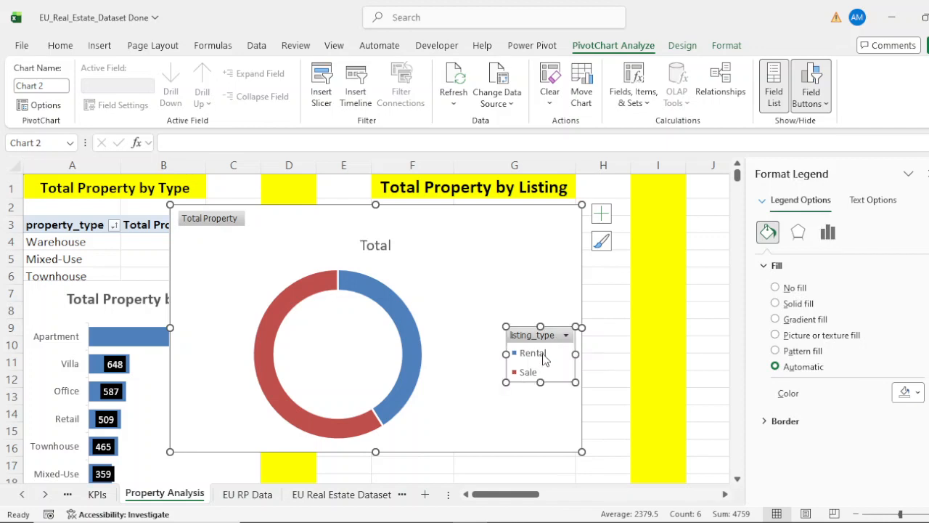
pyautogui.press('Delete')
pyautogui.rightClick(208, 227)
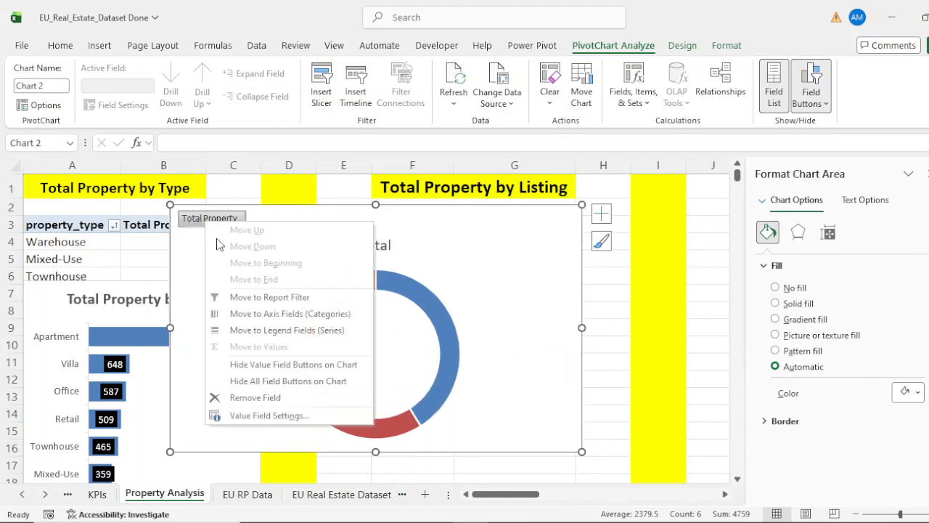
pyautogui.click(269, 383)
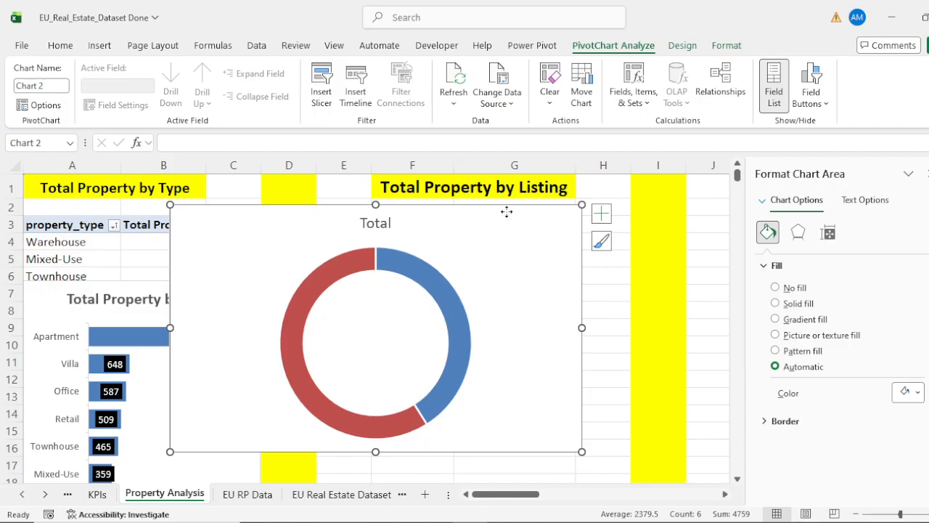
# Move the doughnut chart below the listing type pivot table, beside the property type bar chart.
pyautogui.moveTo(504, 220); pyautogui.dragTo(611, 285)
pyautogui.scroll(-3, 622, 260)
pyautogui.scroll(1, 622, 255)
pyautogui.scroll(1, 623, 259)
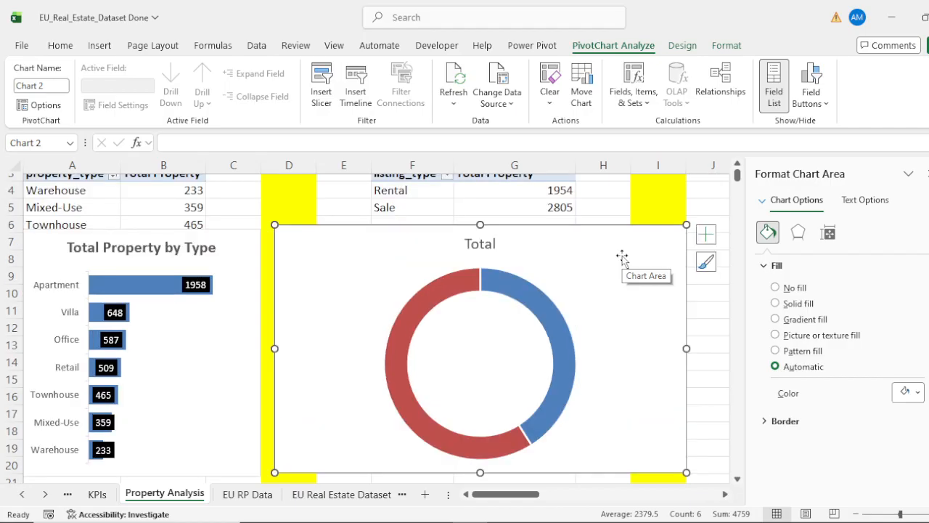
# Set the Doughnut Hole Size of the listing chart's data series to 30%.
pyautogui.click(559, 315)
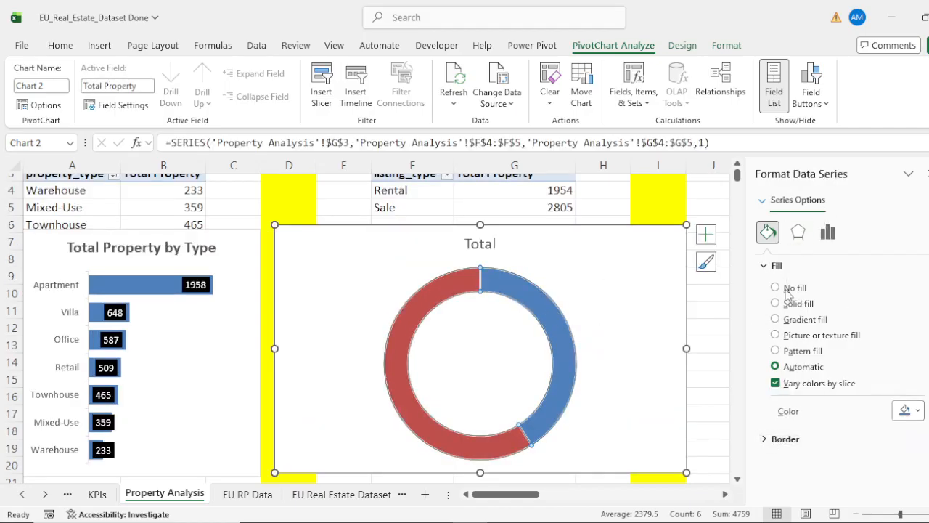
pyautogui.click(829, 231)
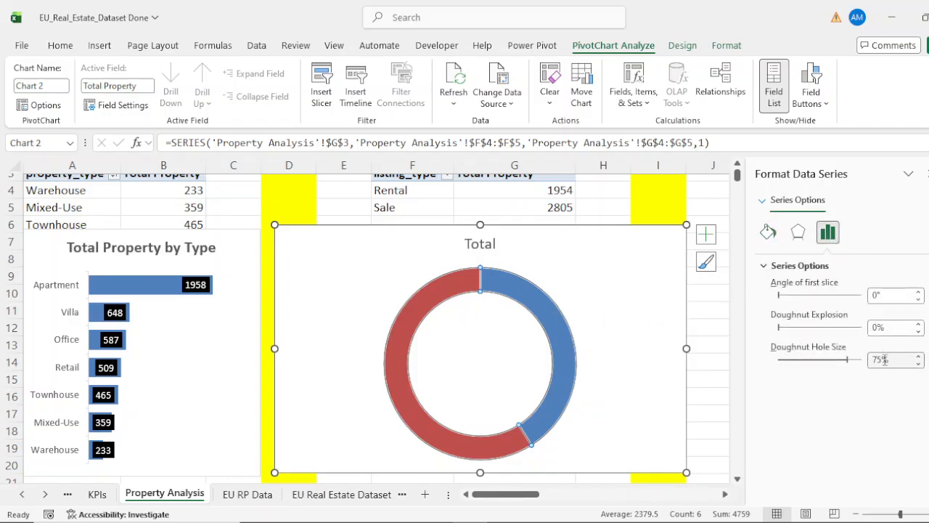
pyautogui.moveTo(847, 361); pyautogui.dragTo(799, 361)
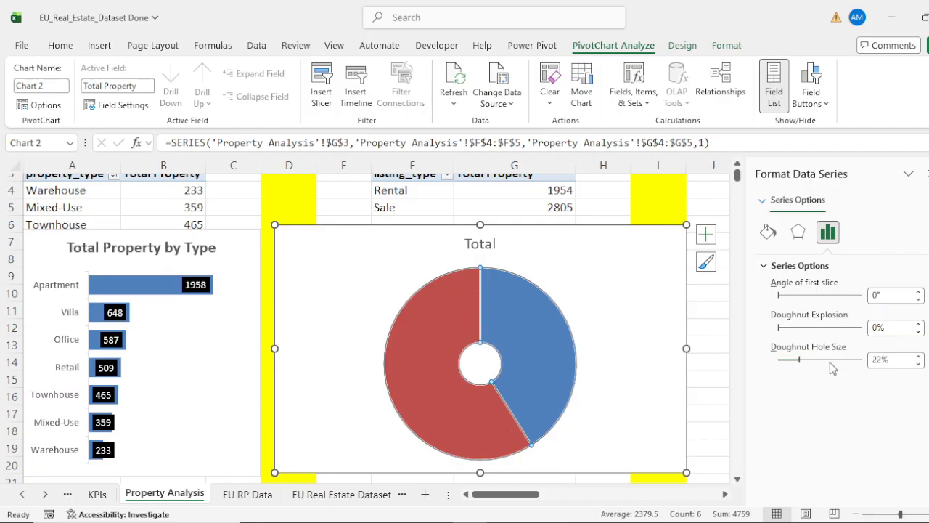
pyautogui.click(870, 363)
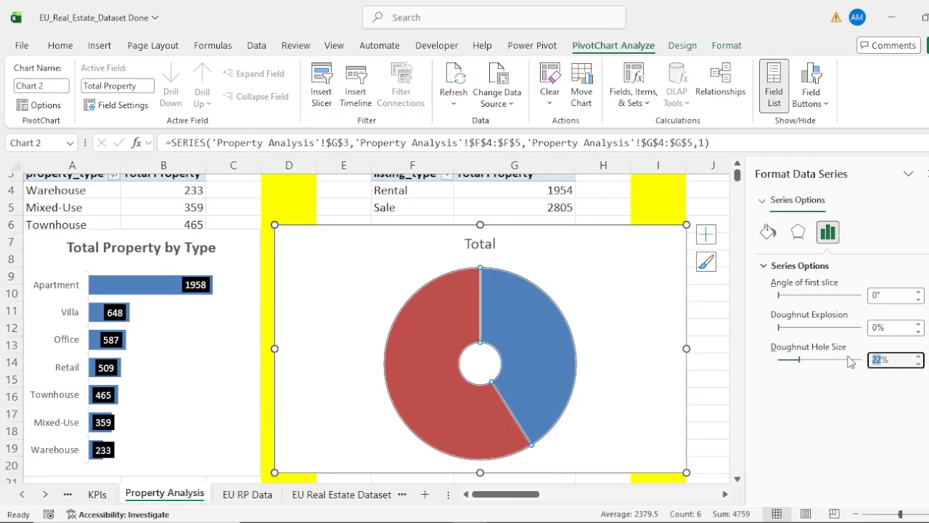
pyautogui.write('30')
pyautogui.press('Return')
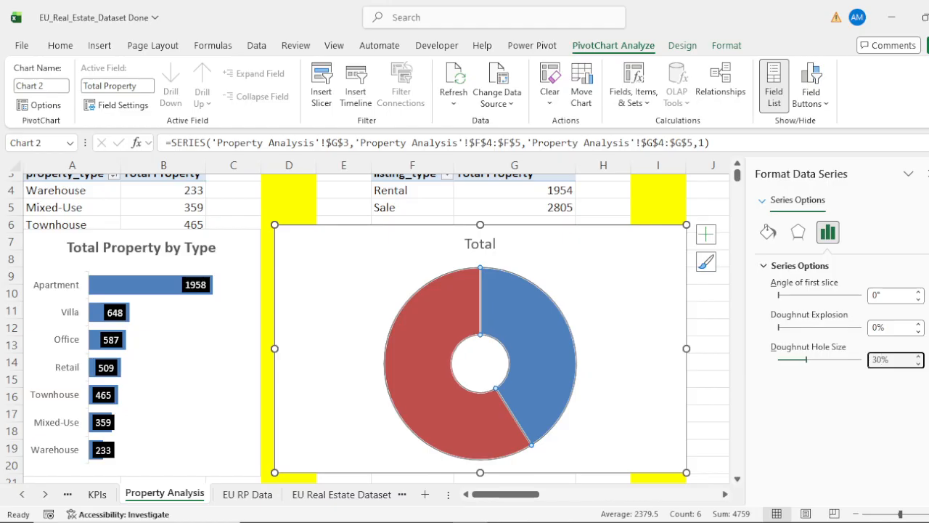
# Add data labels to the doughnut chart and have them show the percentage instead of the value.
pyautogui.moveTo(532, 328)
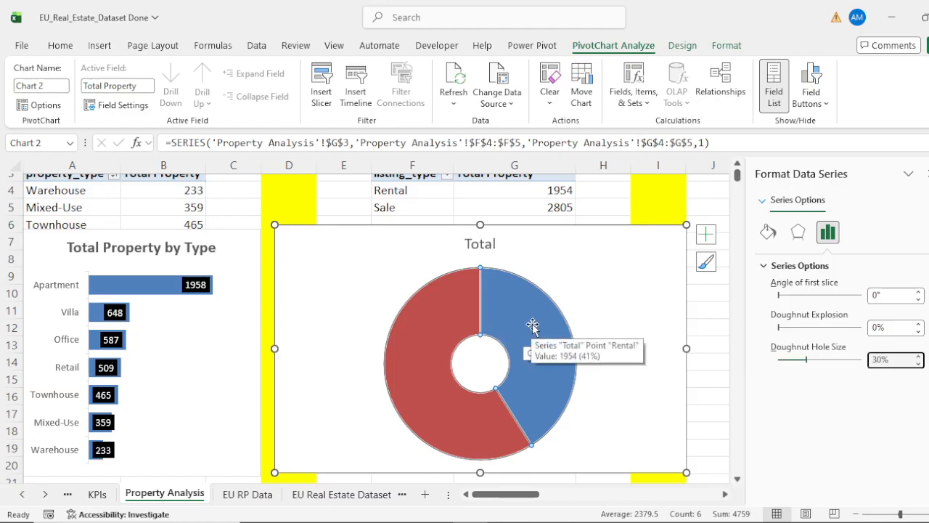
pyautogui.click(707, 235)
pyautogui.click(741, 266)
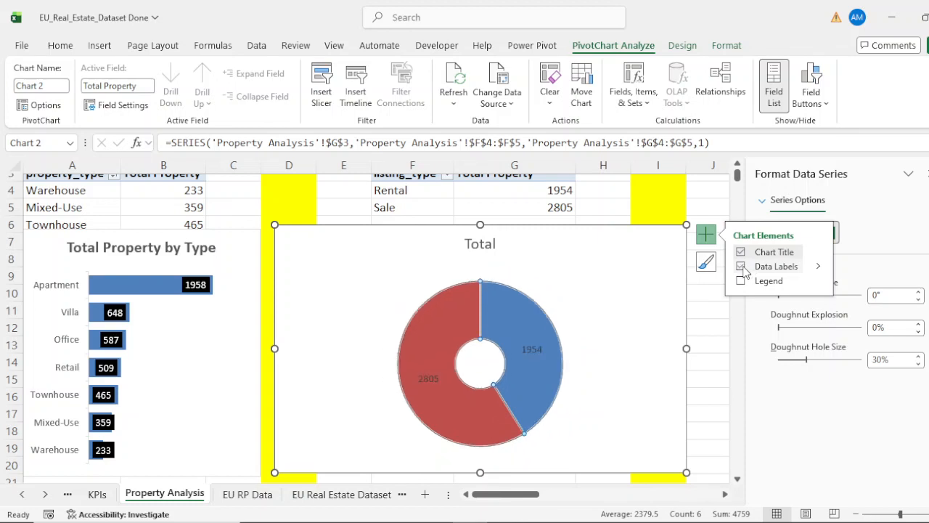
pyautogui.click(706, 234)
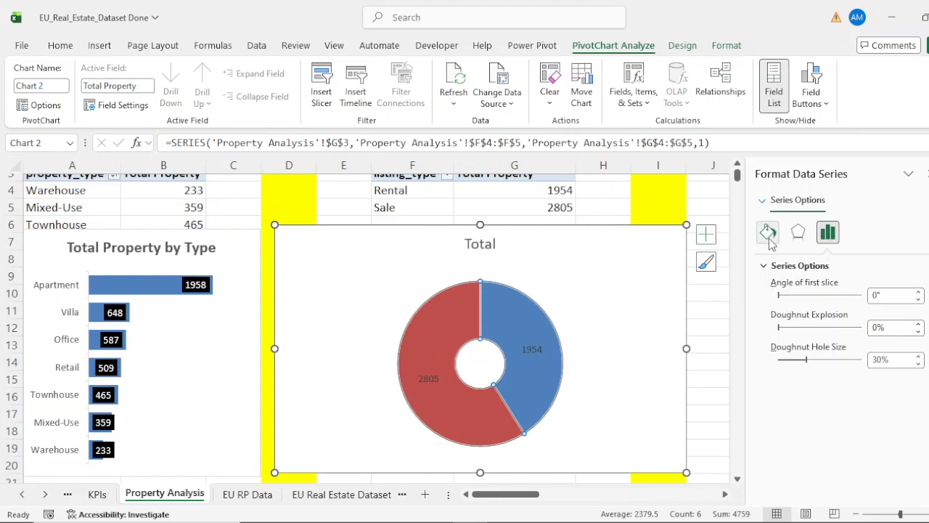
pyautogui.click(768, 231)
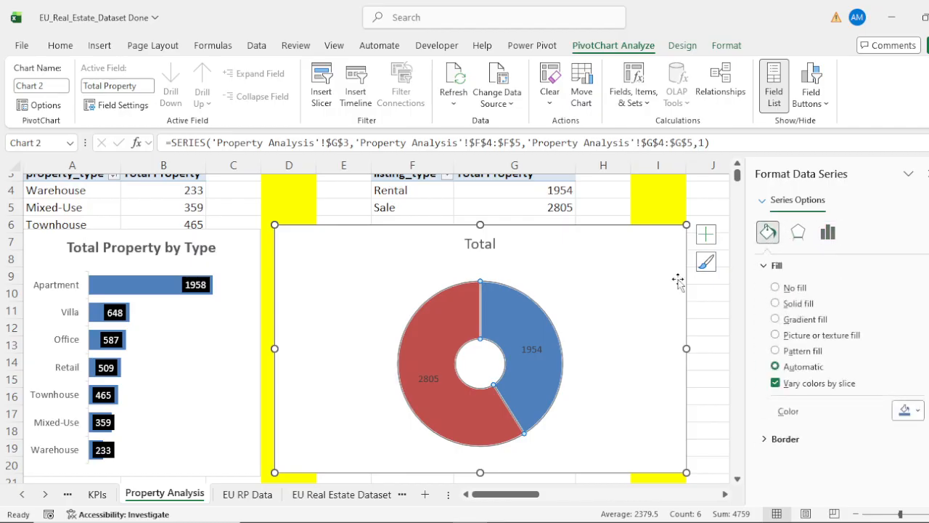
pyautogui.click(533, 349)
pyautogui.click(855, 234)
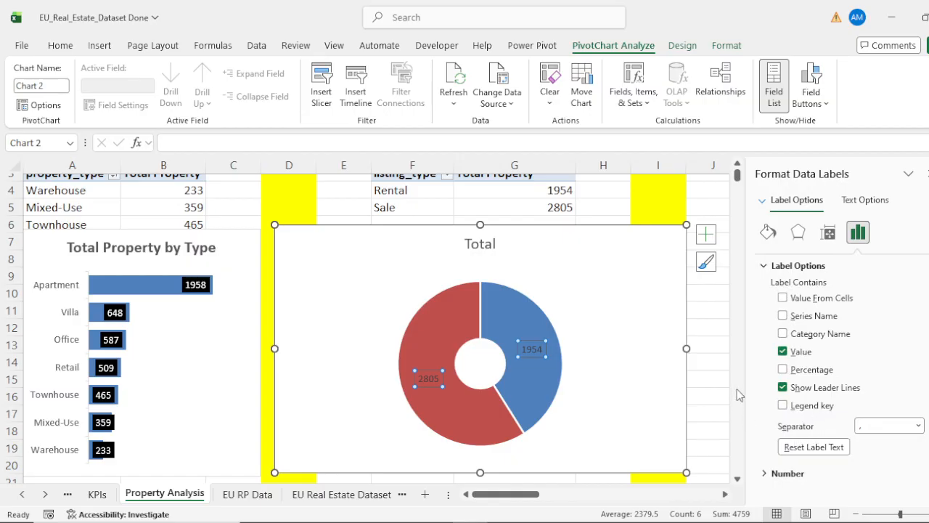
pyautogui.click(783, 370)
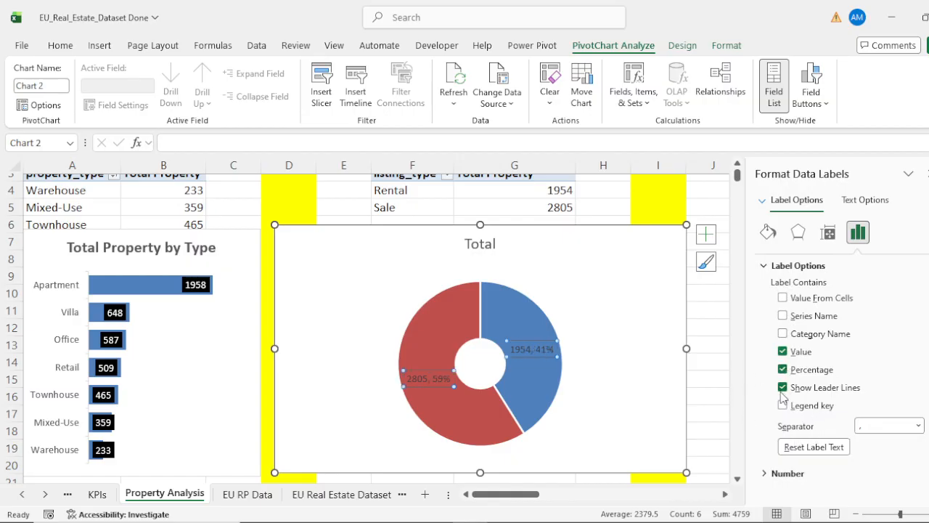
pyautogui.click(782, 352)
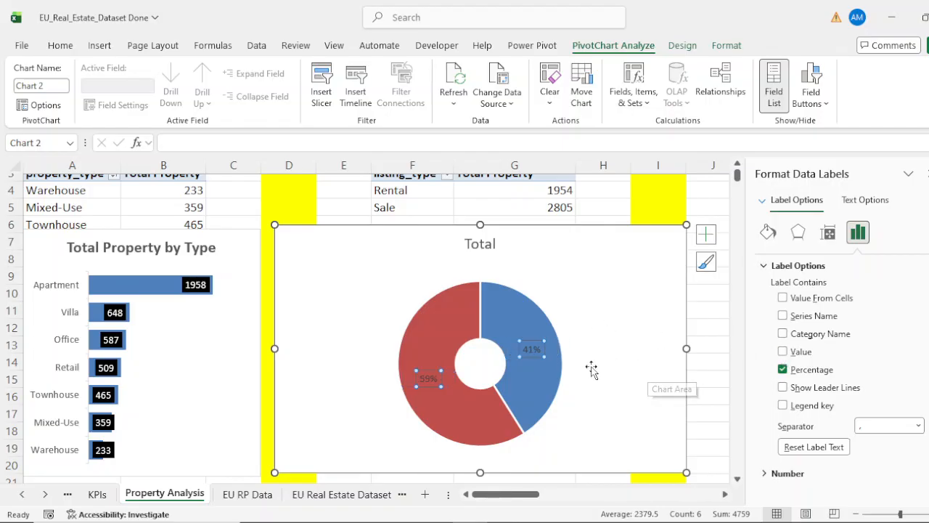
# Change the doughnut chart's data labels to the Data Callout style.
pyautogui.click(705, 234)
pyautogui.click(818, 268)
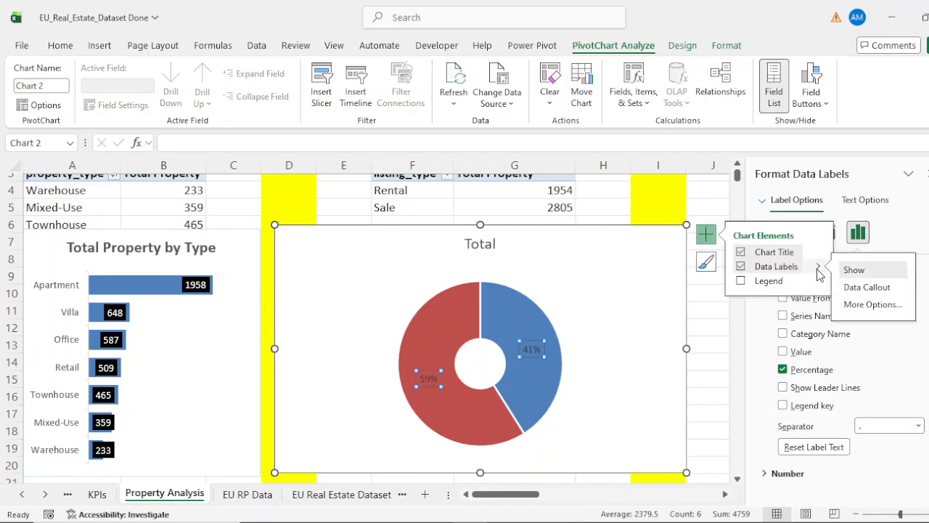
pyautogui.click(865, 288)
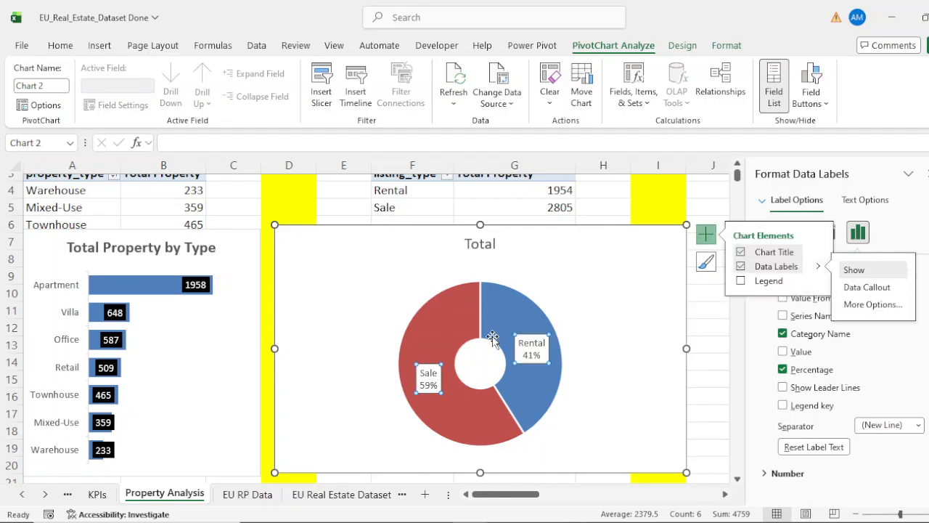
# Narrow the doughnut chart from both sides so it fits between the two yellow columns D and I.
pyautogui.click(539, 344)
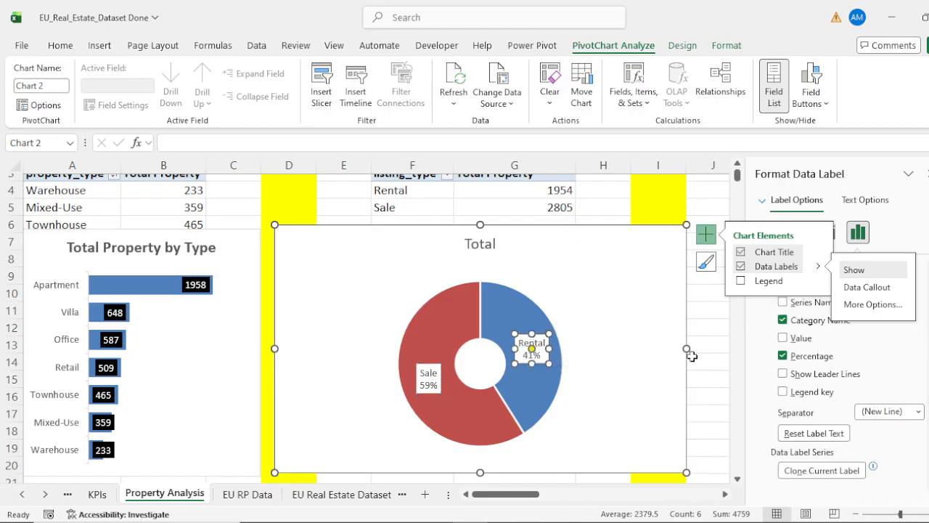
pyautogui.moveTo(685, 348); pyautogui.dragTo(585, 349)
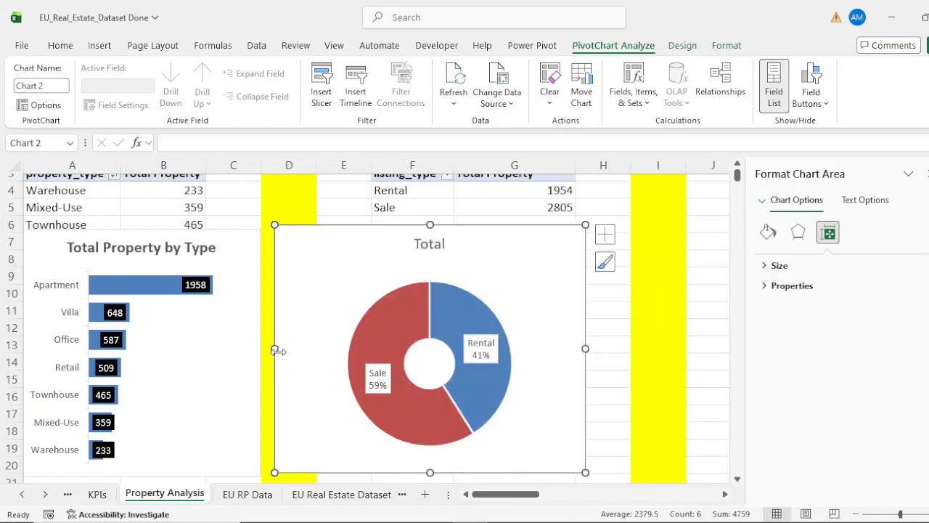
pyautogui.moveTo(275, 350); pyautogui.dragTo(327, 349)
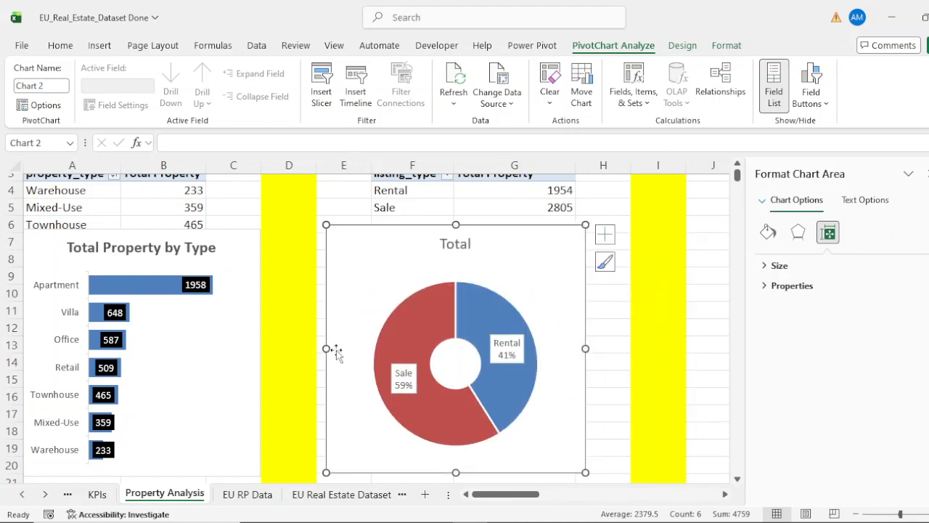
# Move the Rental callout outside the ring at its upper right and the Sale callout outside at its upper left.
pyautogui.click(515, 349)
pyautogui.moveTo(515, 349); pyautogui.dragTo(563, 305)
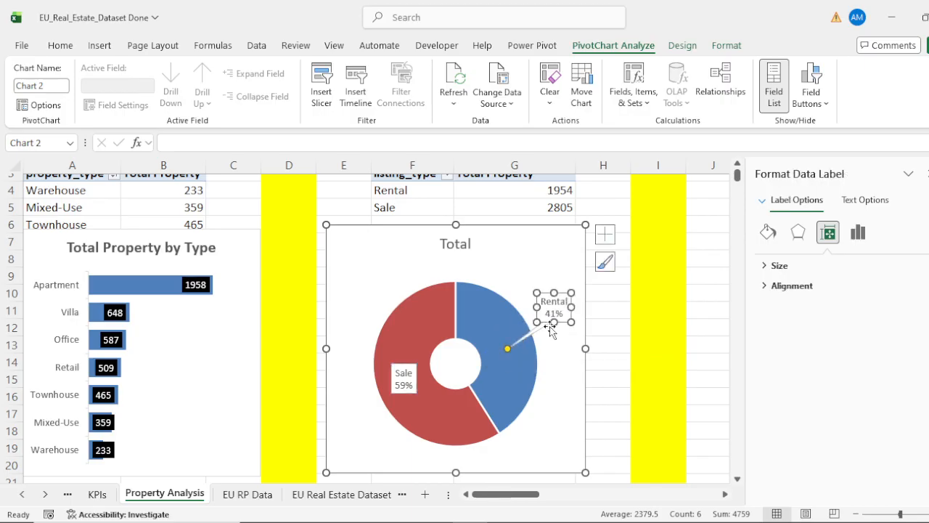
pyautogui.click(403, 378)
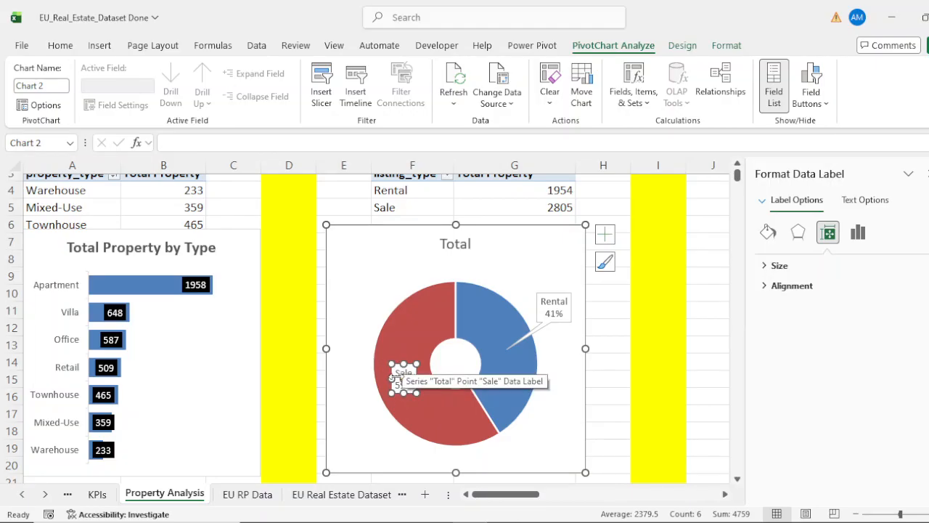
pyautogui.moveTo(399, 378); pyautogui.dragTo(377, 336)
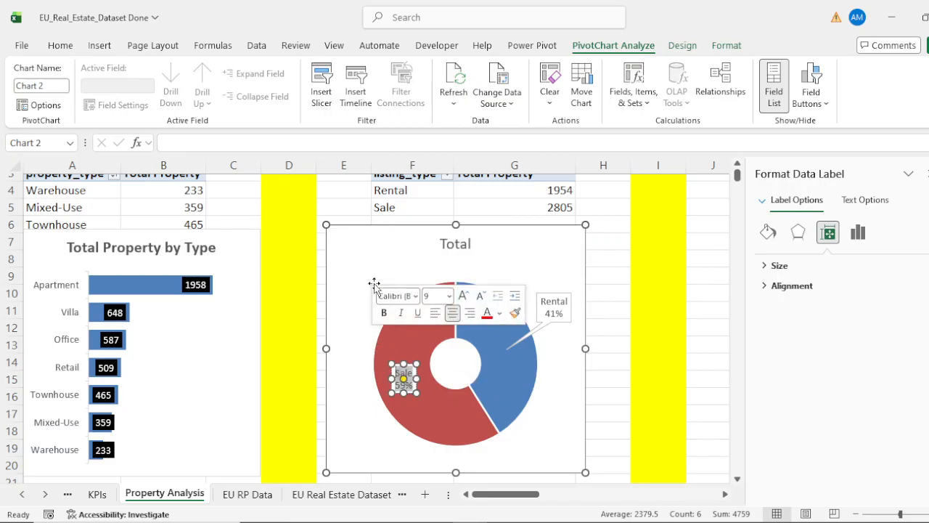
pyautogui.click(383, 246)
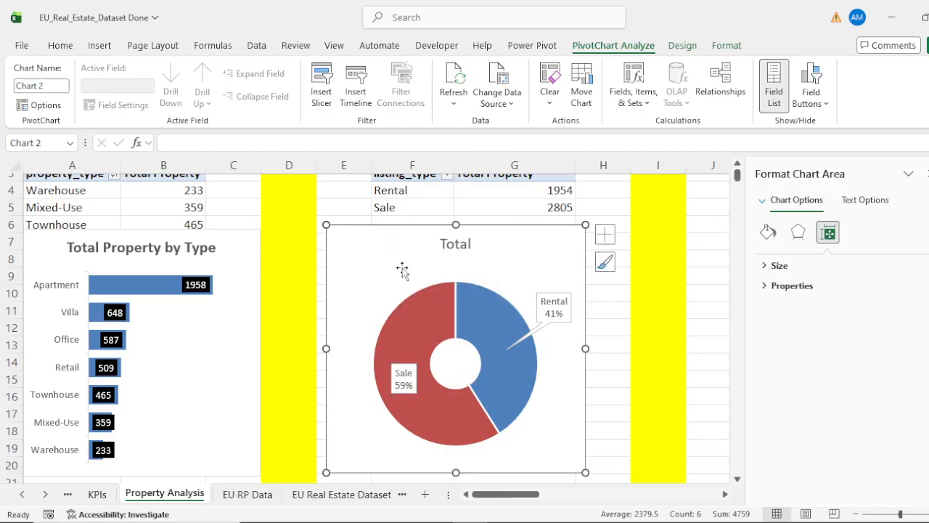
pyautogui.click(403, 385)
pyautogui.click(403, 384)
pyautogui.moveTo(403, 383); pyautogui.dragTo(363, 326)
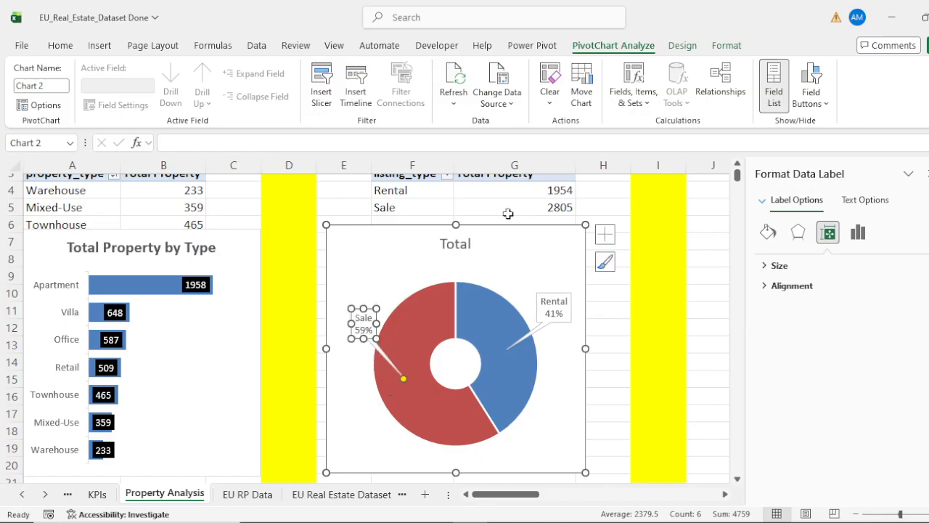
# Retitle the doughnut chart "Total Property by Listing" and make the title bold.
pyautogui.click(470, 260)
pyautogui.click(459, 245)
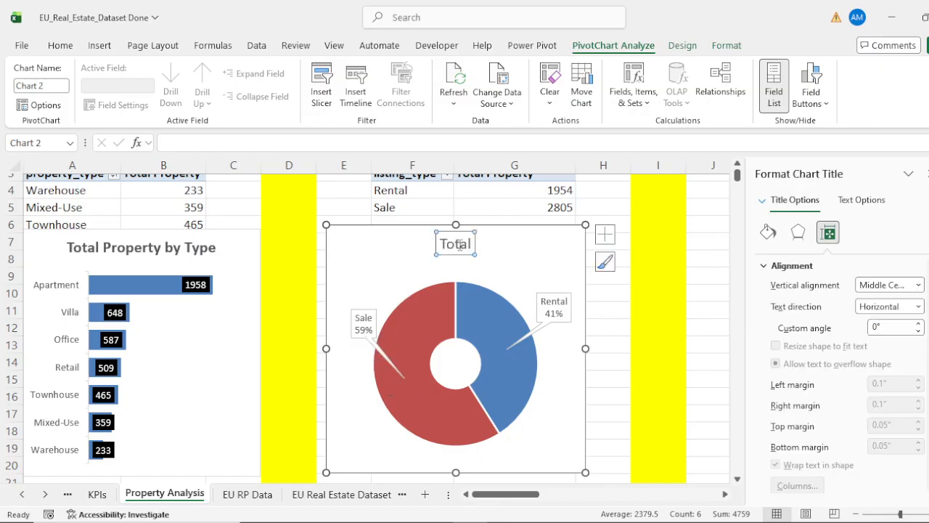
pyautogui.moveTo(472, 244); pyautogui.dragTo(405, 246)
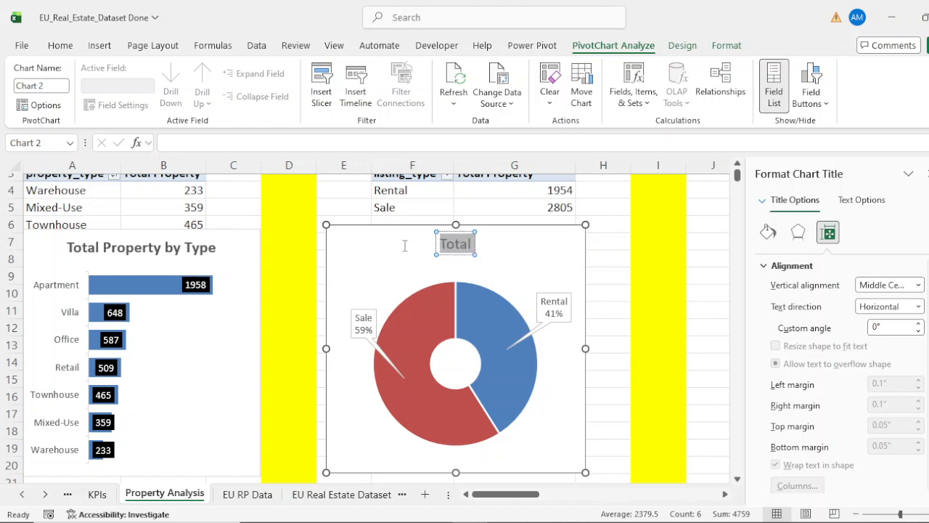
pyautogui.scroll(1, 699, 250)
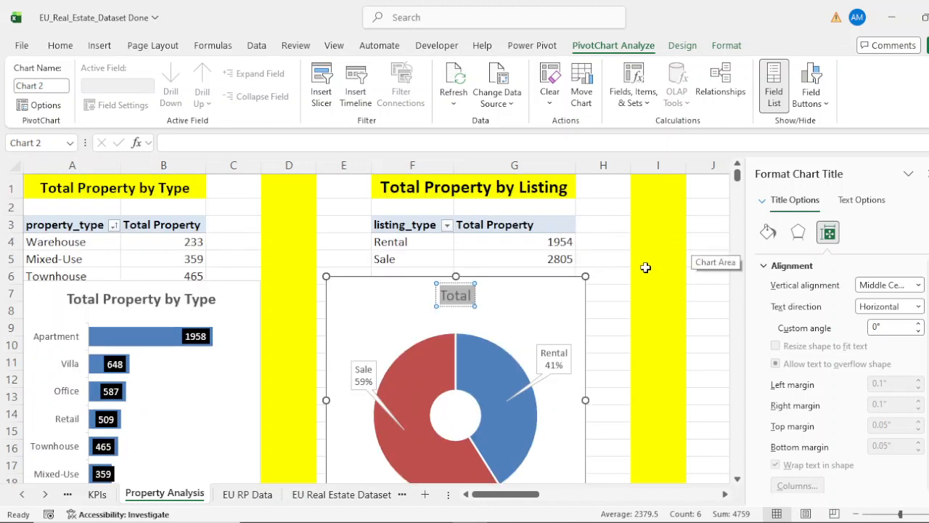
pyautogui.write('Total')
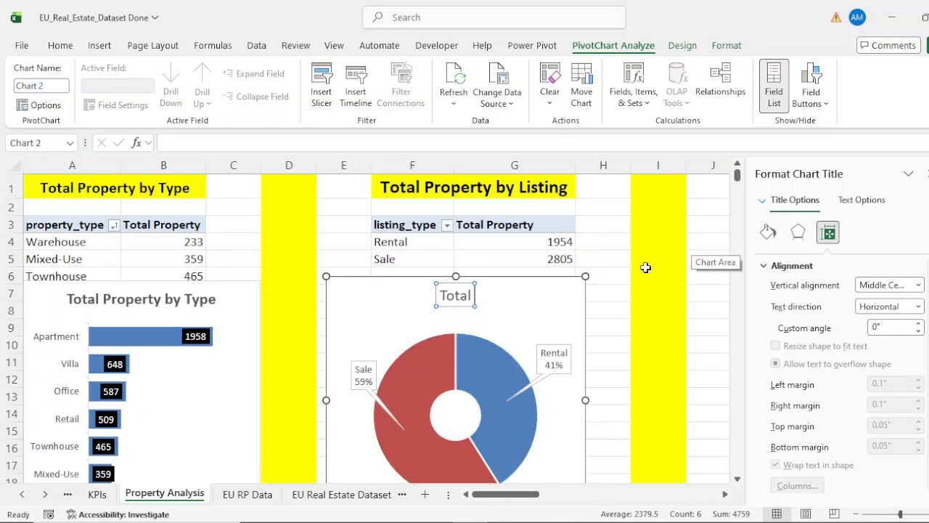
pyautogui.write(' Property')
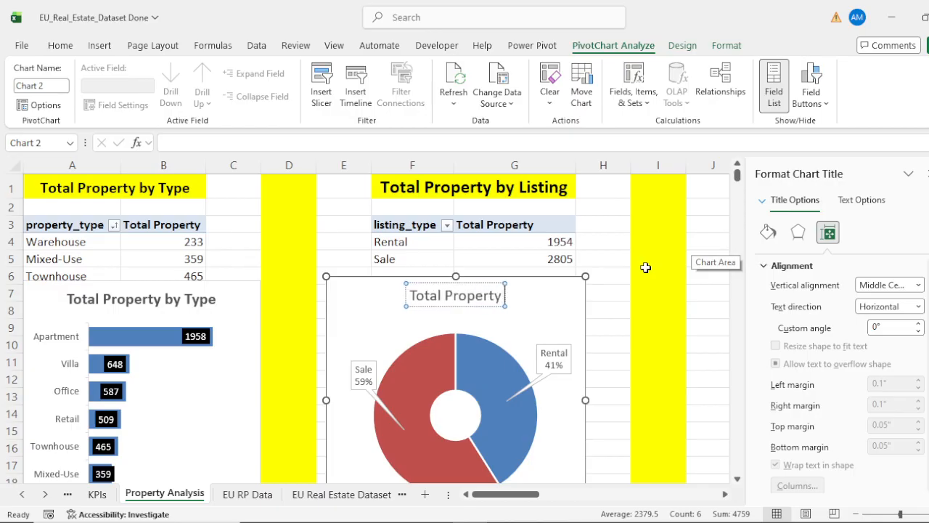
pyautogui.write(' by List')
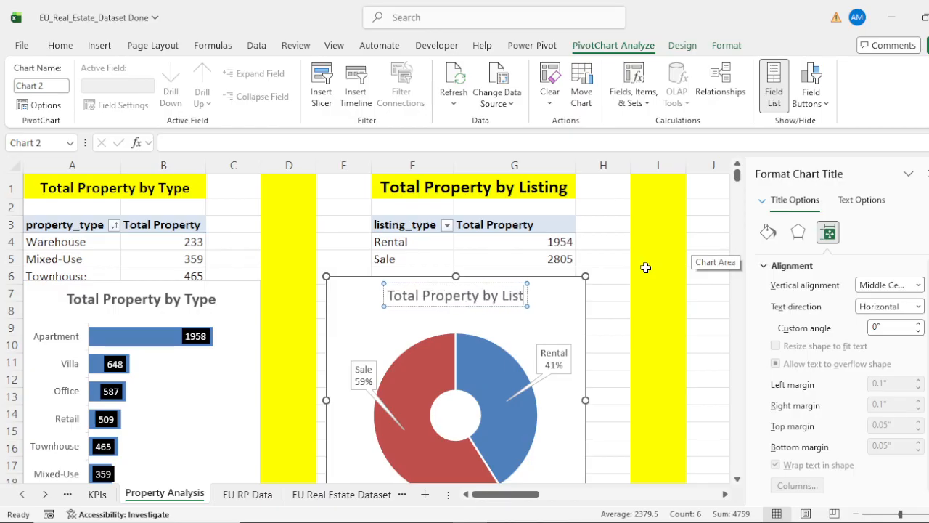
pyautogui.write('ing')
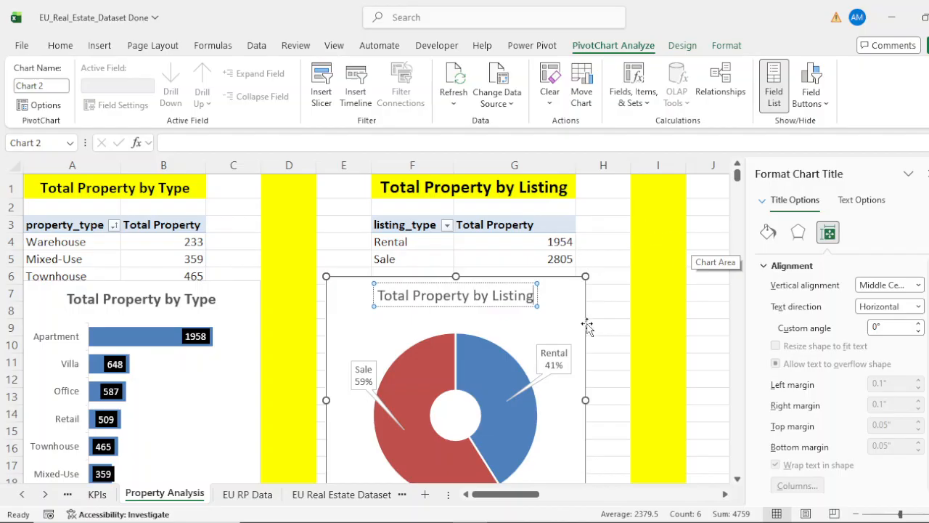
pyautogui.click(496, 309)
pyautogui.click(478, 301)
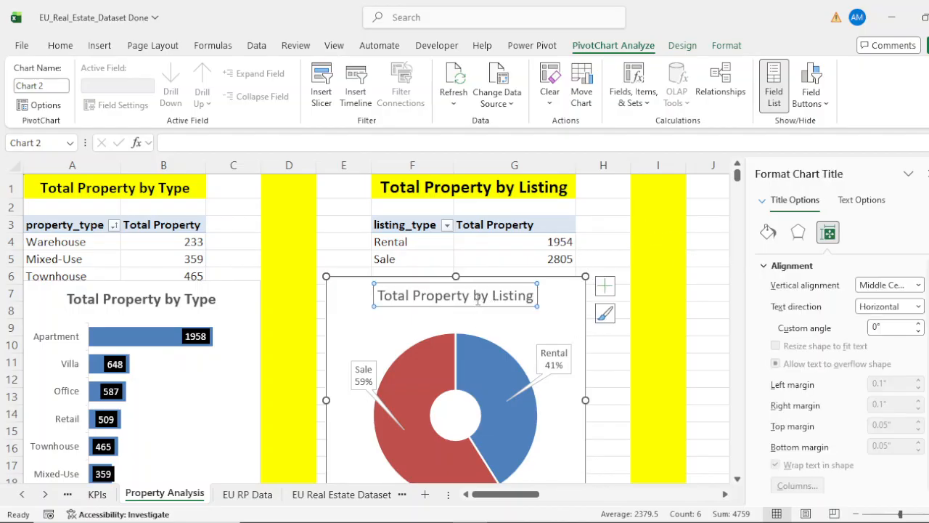
# Try to insert a Treemap chart from the Countrywise Price per SQM pivot table.
pyautogui.click(727, 495)
pyautogui.click(727, 495)
pyautogui.click(727, 495)
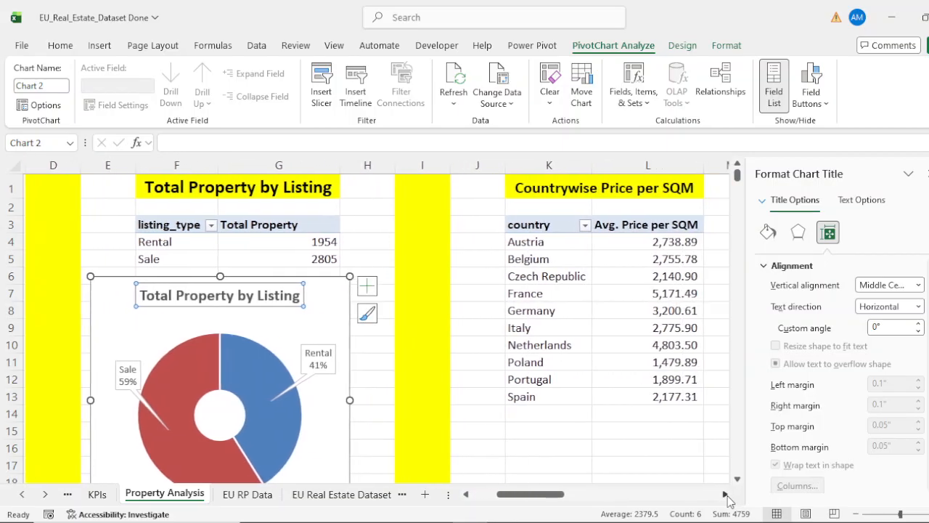
pyautogui.click(726, 495)
pyautogui.click(727, 496)
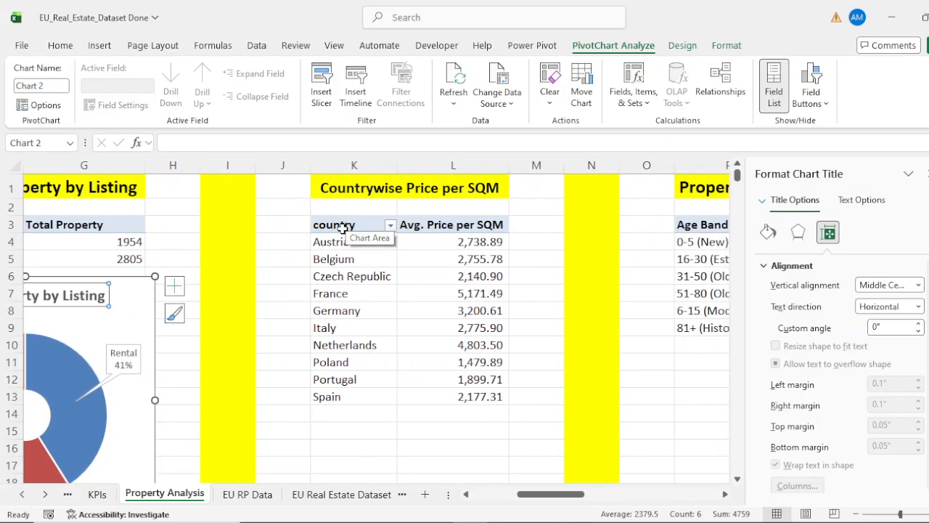
pyautogui.click(343, 228)
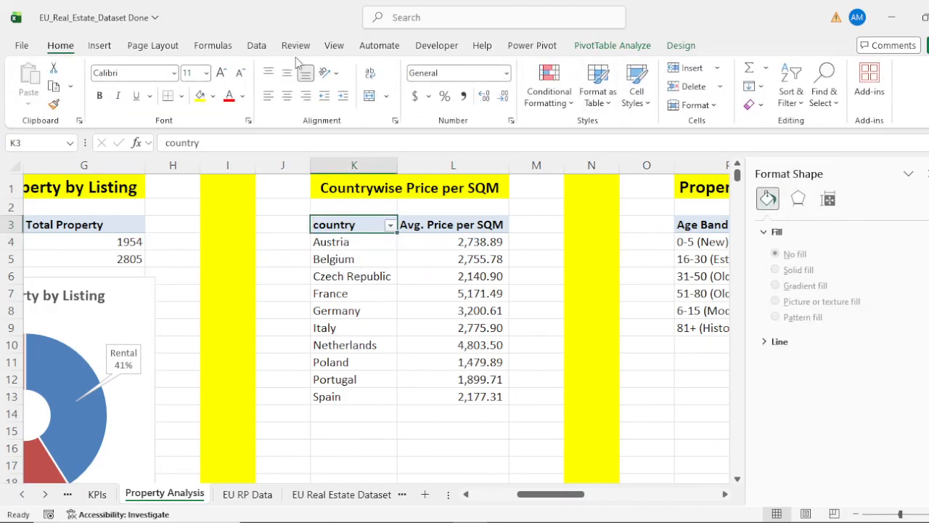
pyautogui.click(100, 46)
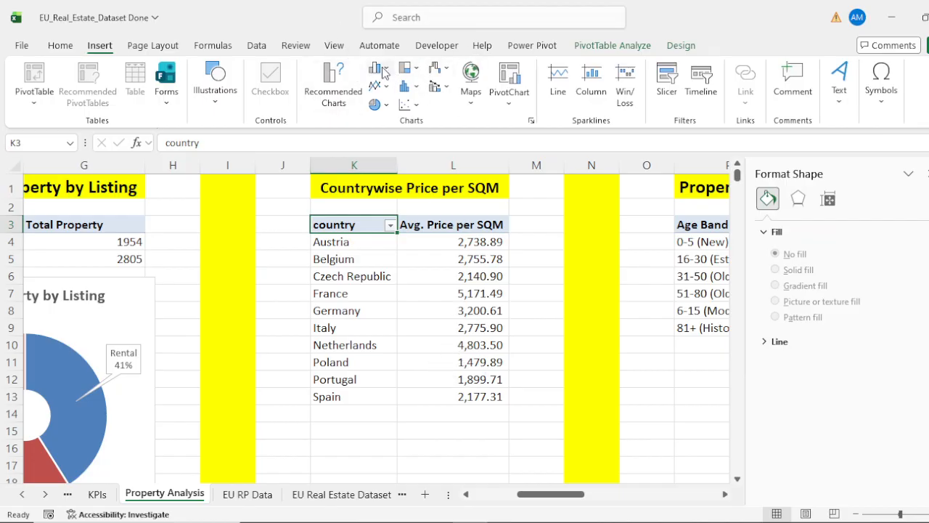
pyautogui.click(342, 87)
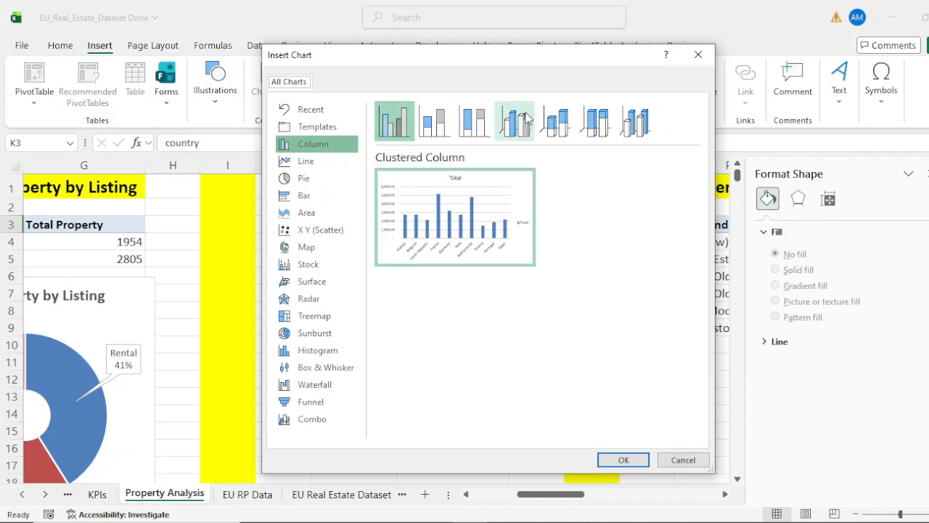
pyautogui.moveTo(496, 247)
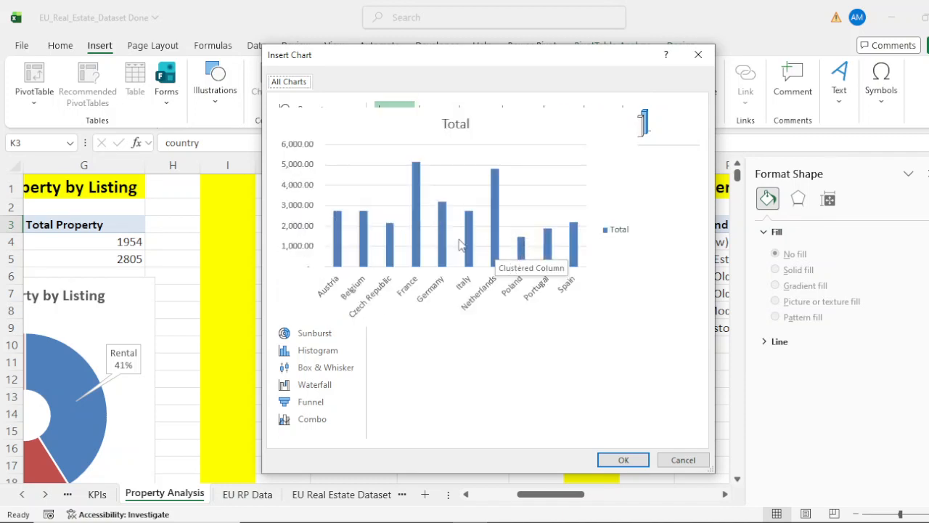
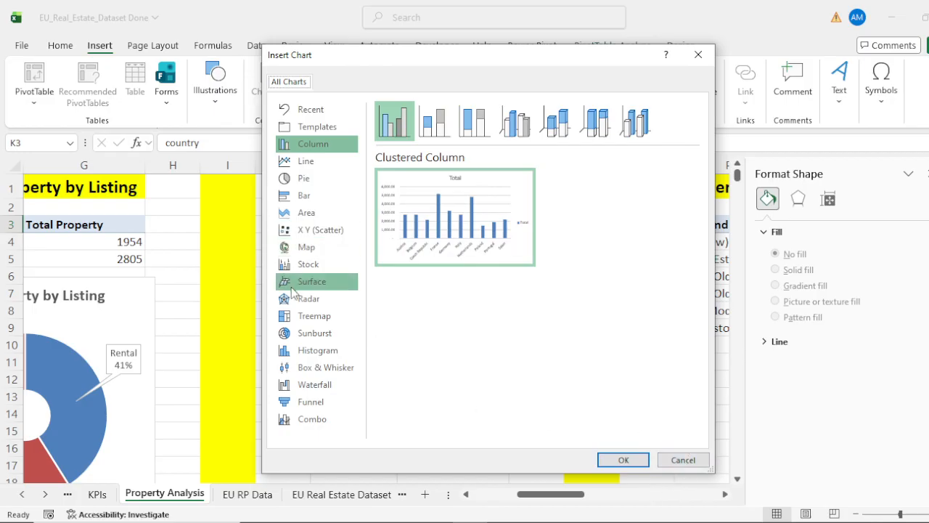
pyautogui.click(312, 322)
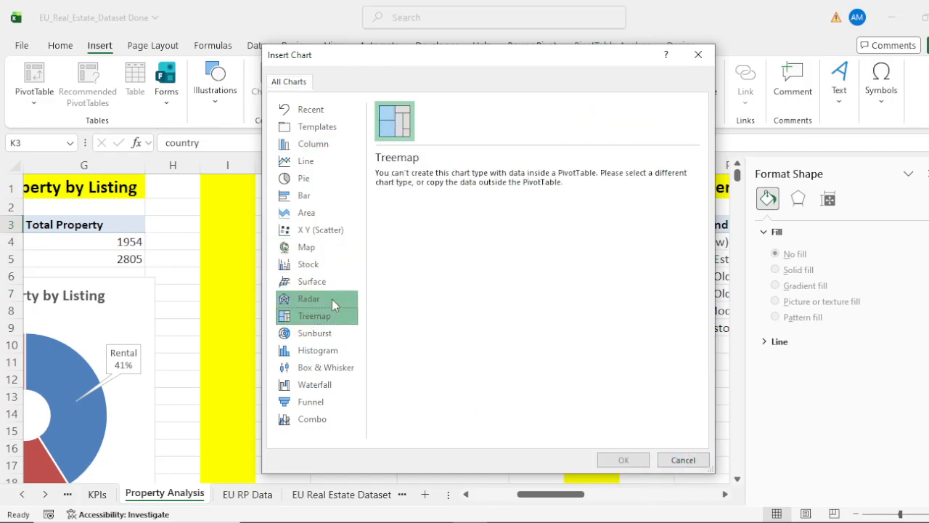
pyautogui.click(695, 463)
# Link cells K16 and L16 below the country pivot table to its two headers with the formulas =K3 and =L3.
pyautogui.scroll(-1, 360, 260)
pyautogui.scroll(-1, 360, 260)
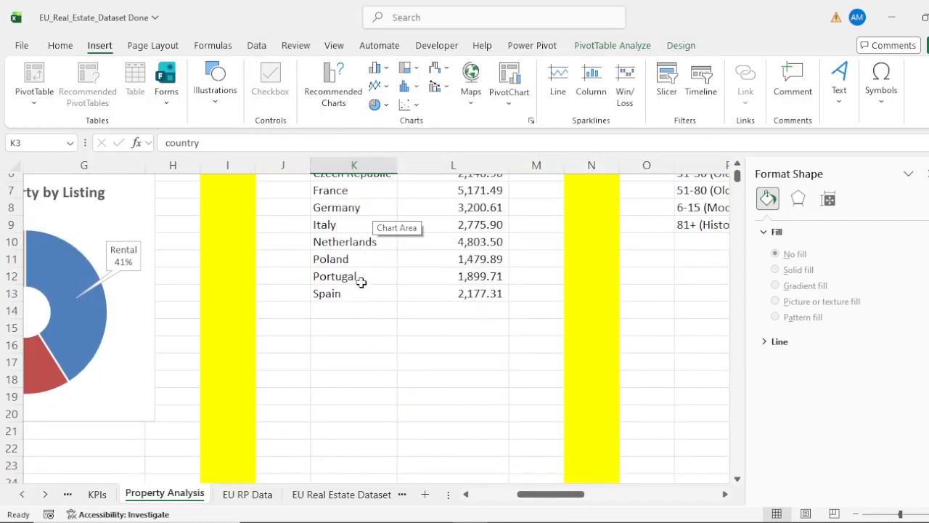
pyautogui.click(331, 347)
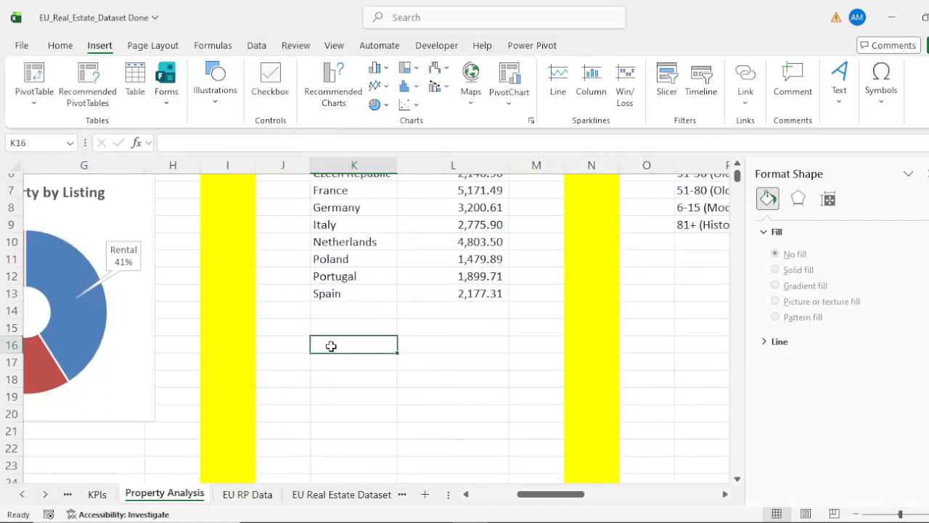
pyautogui.write('=')
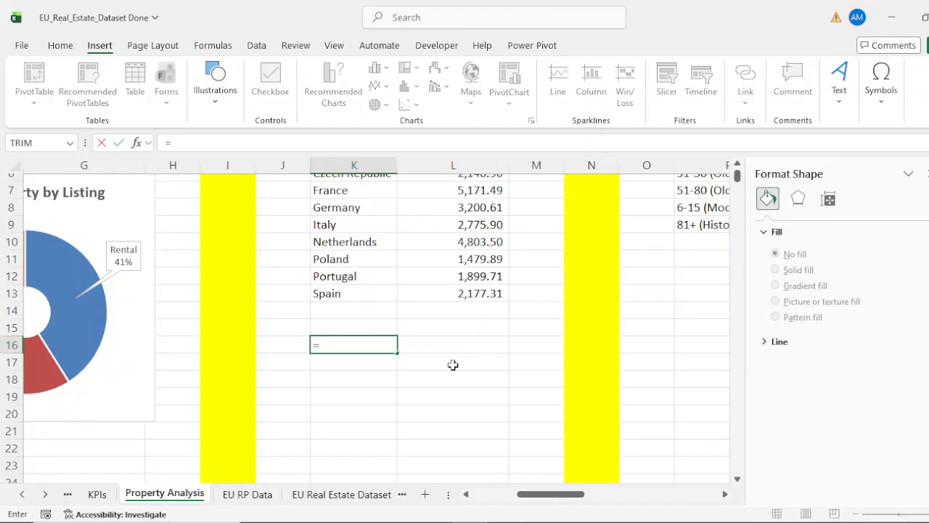
pyautogui.scroll(1, 443, 282)
pyautogui.click(343, 226)
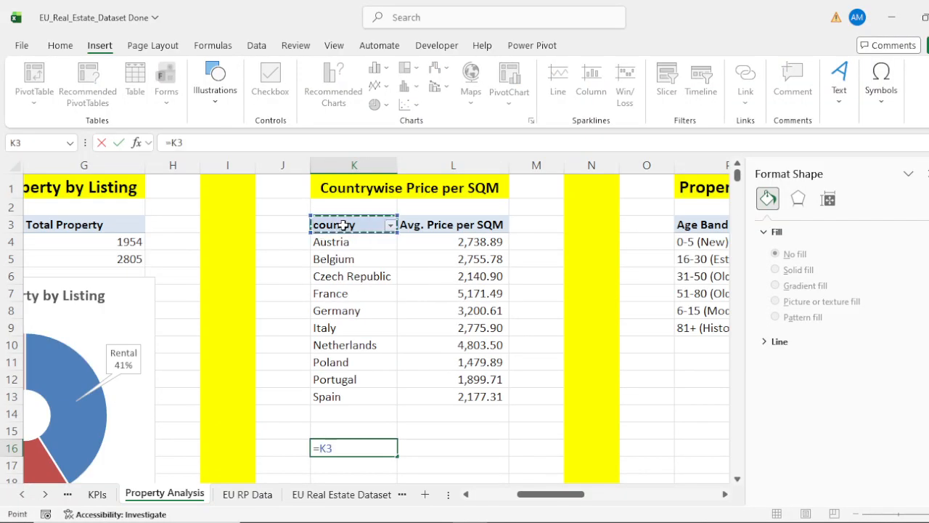
pyautogui.press('Return')
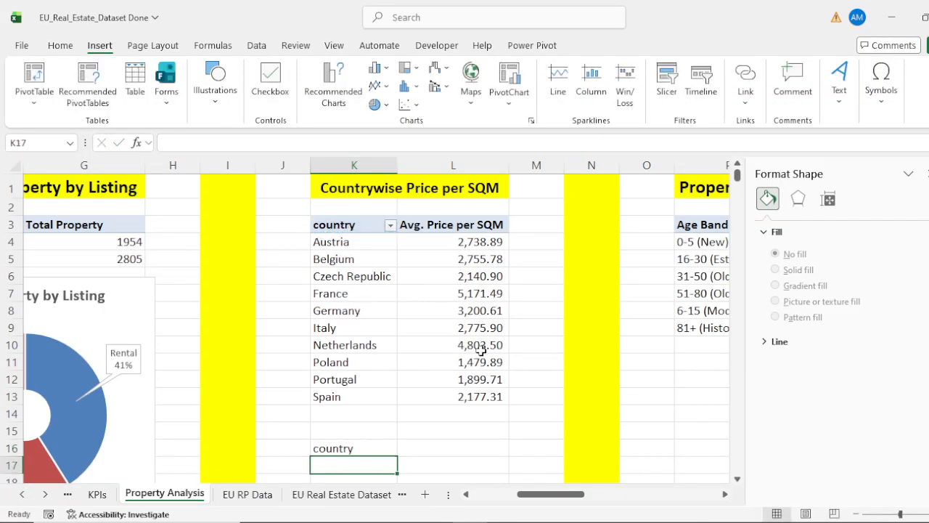
pyautogui.click(451, 448)
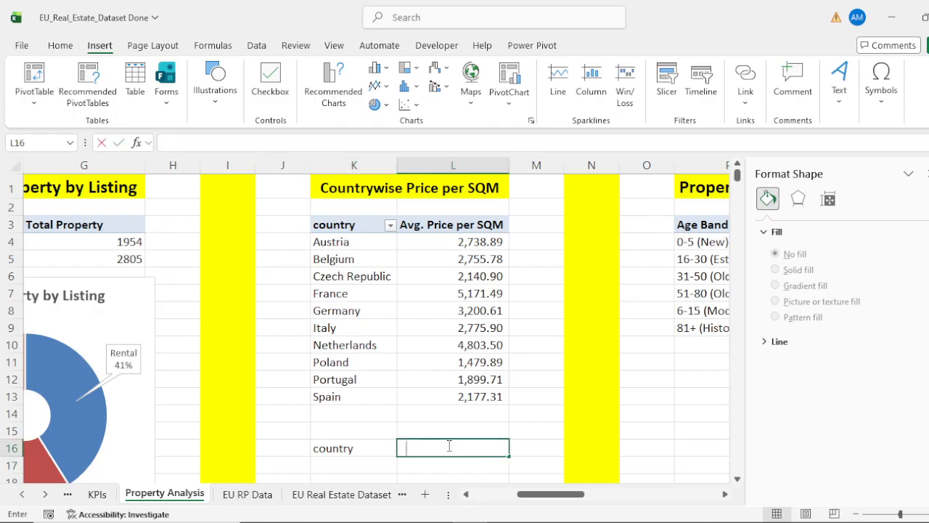
pyautogui.write('=')
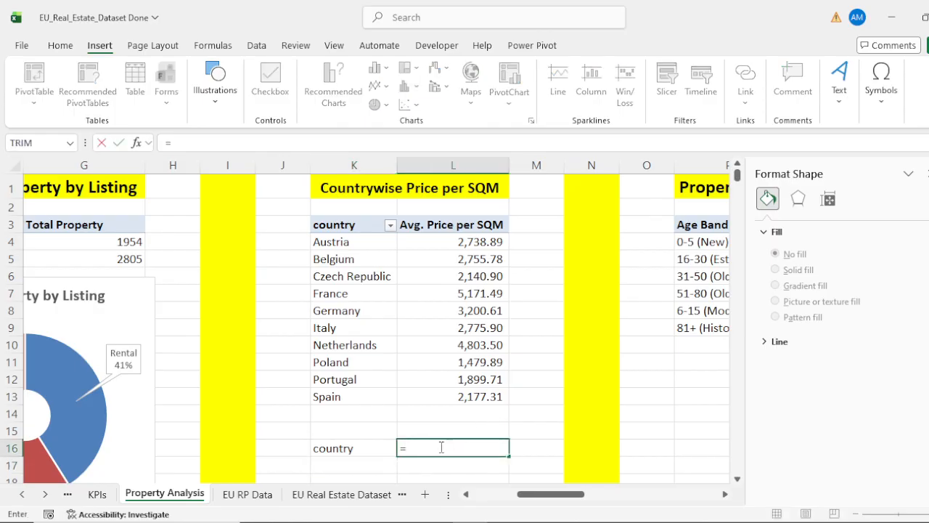
pyautogui.click(457, 226)
pyautogui.press('Return')
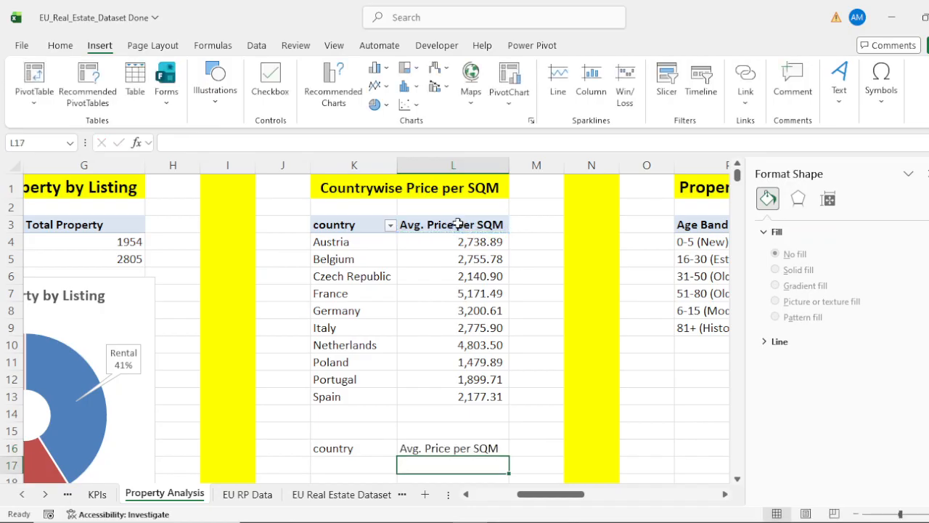
# Fill the K16 and L16 formulas down to row 26 to reproduce all countries and their average prices.
pyautogui.scroll(-2, 394, 322)
pyautogui.click(339, 346)
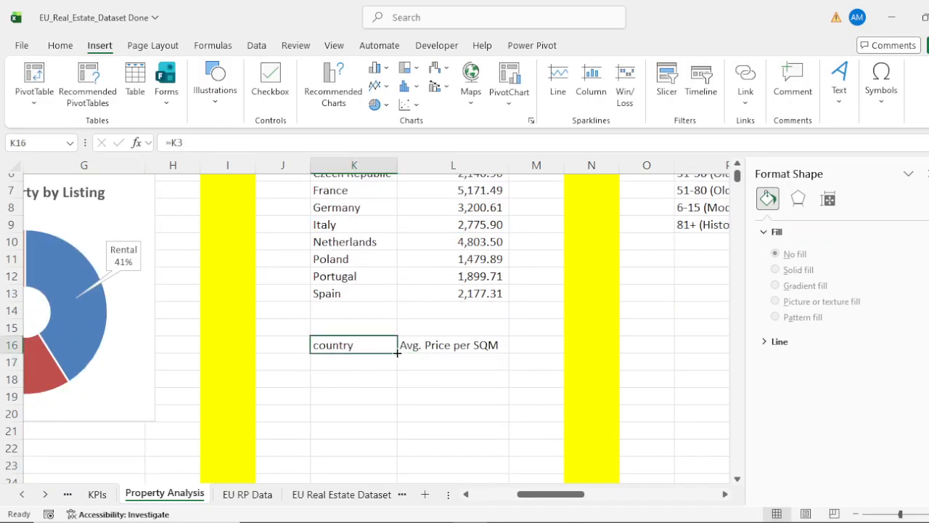
pyautogui.moveTo(397, 353); pyautogui.dragTo(386, 477)
pyautogui.scroll(-2, 400, 429)
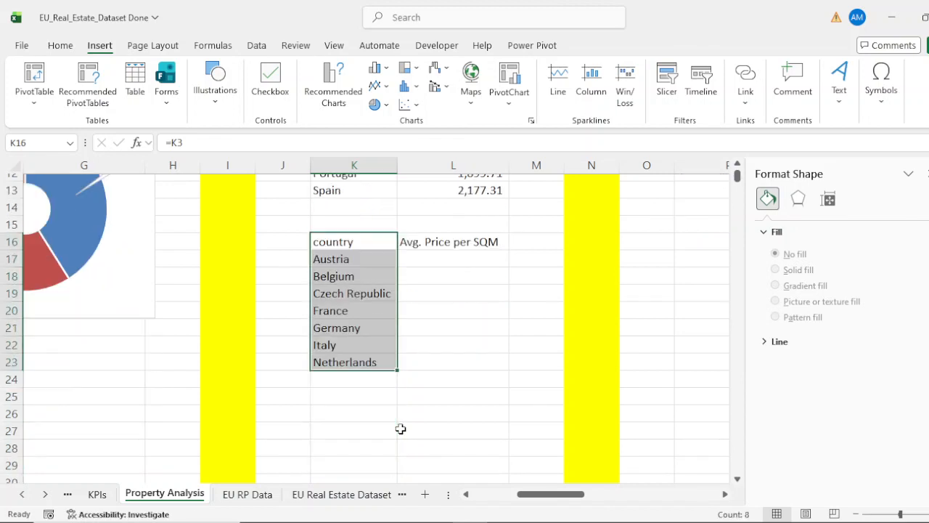
pyautogui.moveTo(398, 371); pyautogui.dragTo(398, 421)
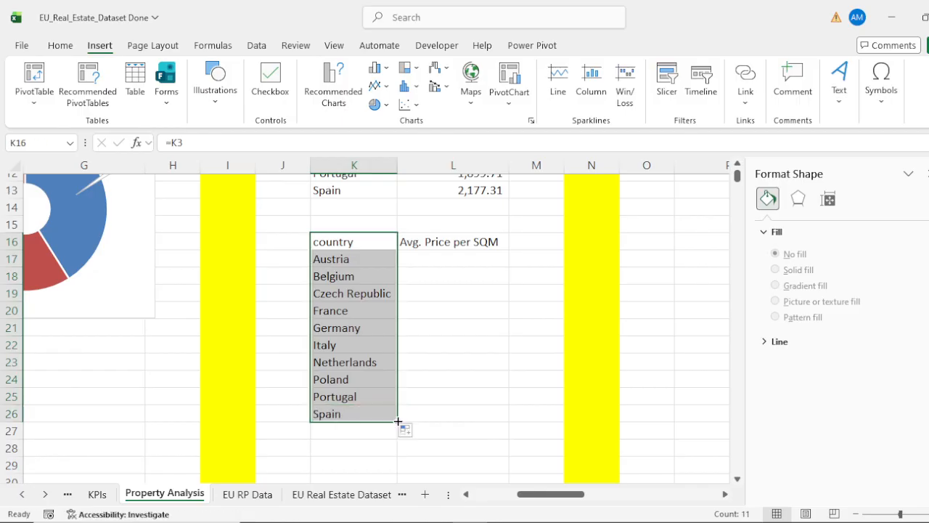
pyautogui.click(465, 240)
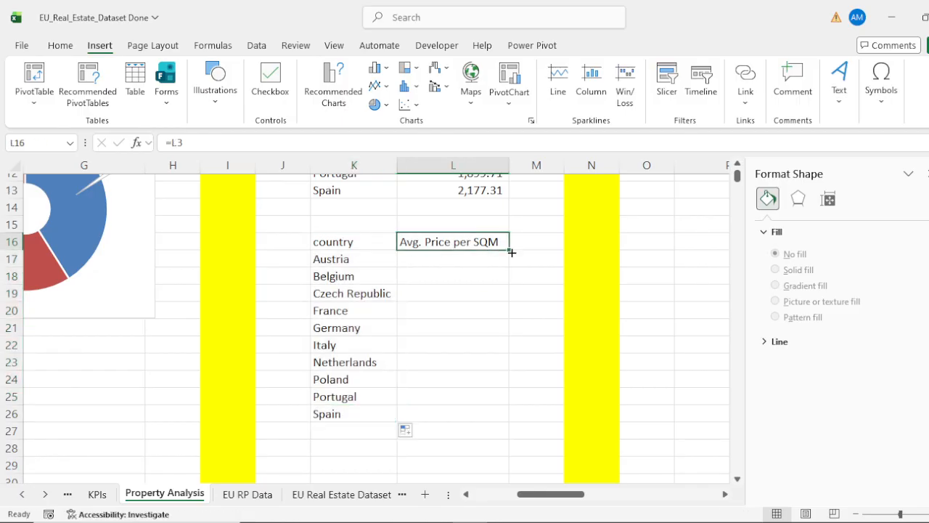
pyautogui.moveTo(509, 250); pyautogui.dragTo(494, 409)
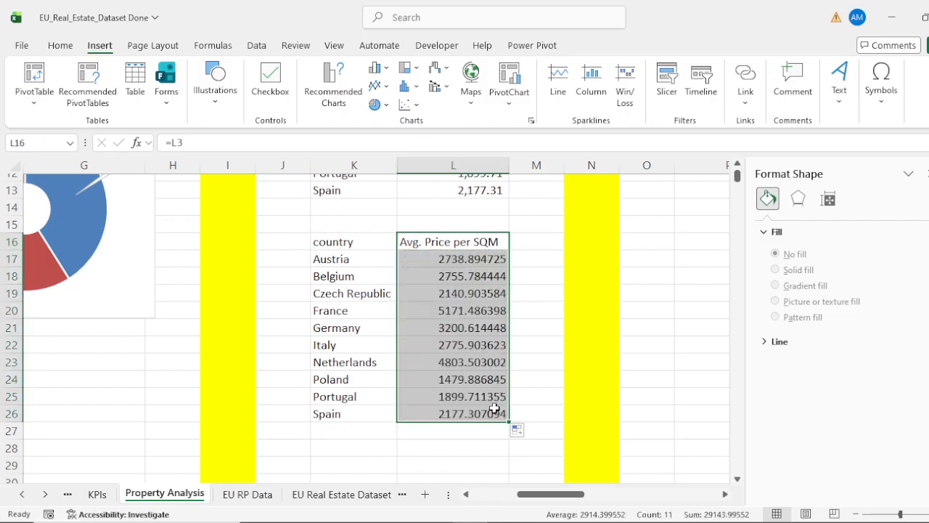
# Apply the Comma Style number format to the average prices in L17:L26.
pyautogui.moveTo(465, 266); pyautogui.dragTo(467, 417)
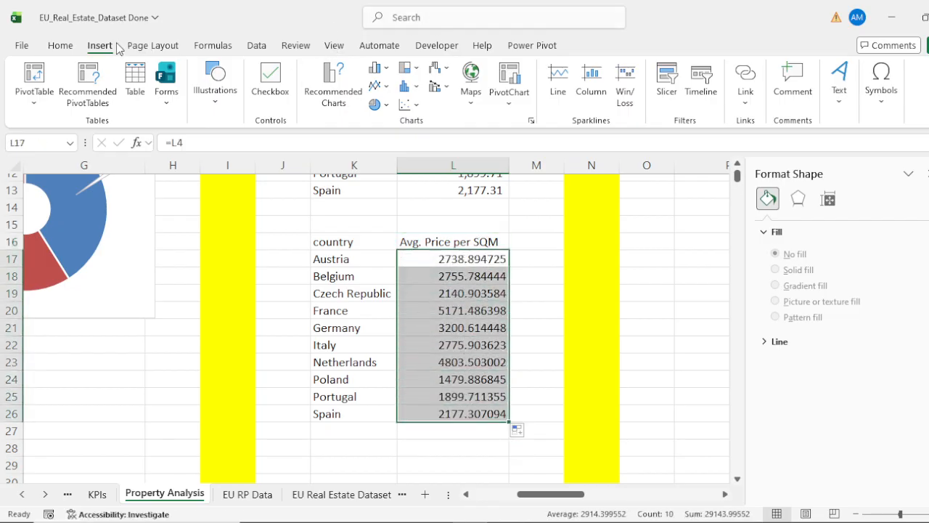
pyautogui.click(65, 47)
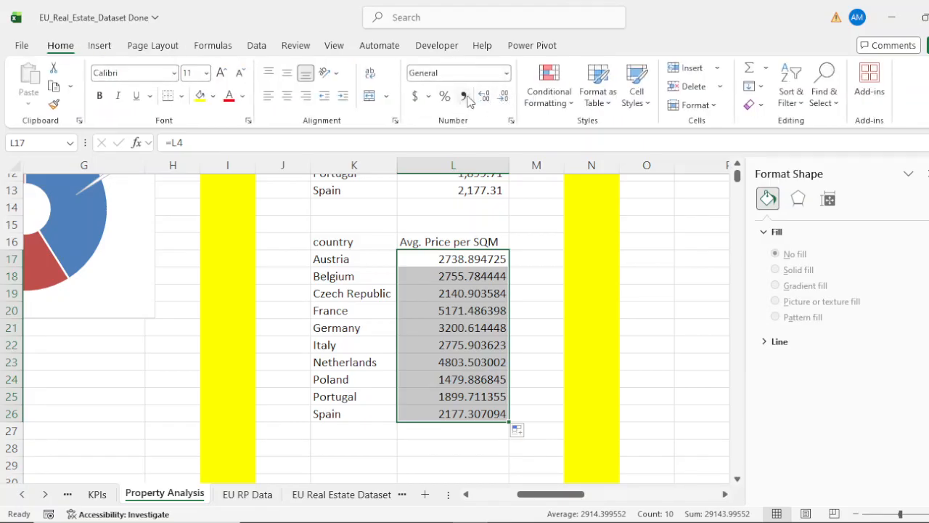
pyautogui.click(465, 97)
pyautogui.scroll(1, 512, 258)
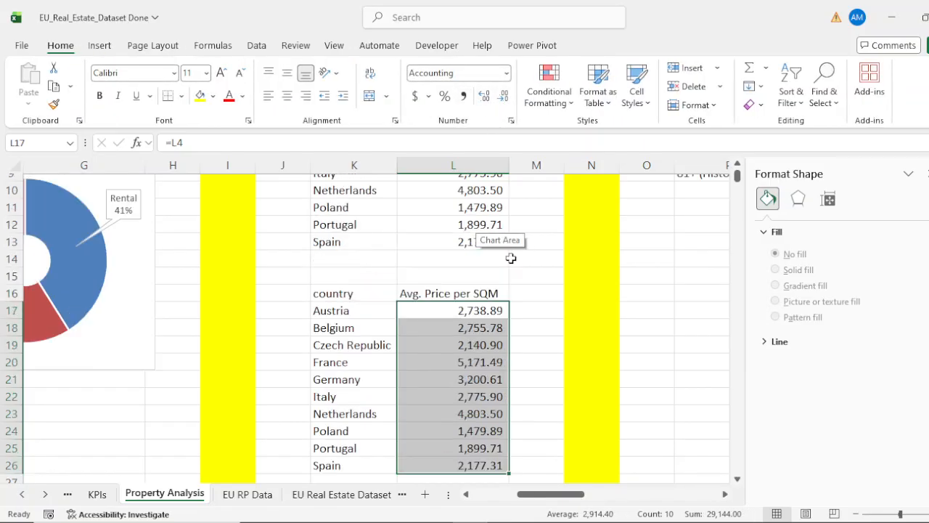
# Fill the copied country table's header cells K16:L16 with a medium blue theme color.
pyautogui.click(543, 294)
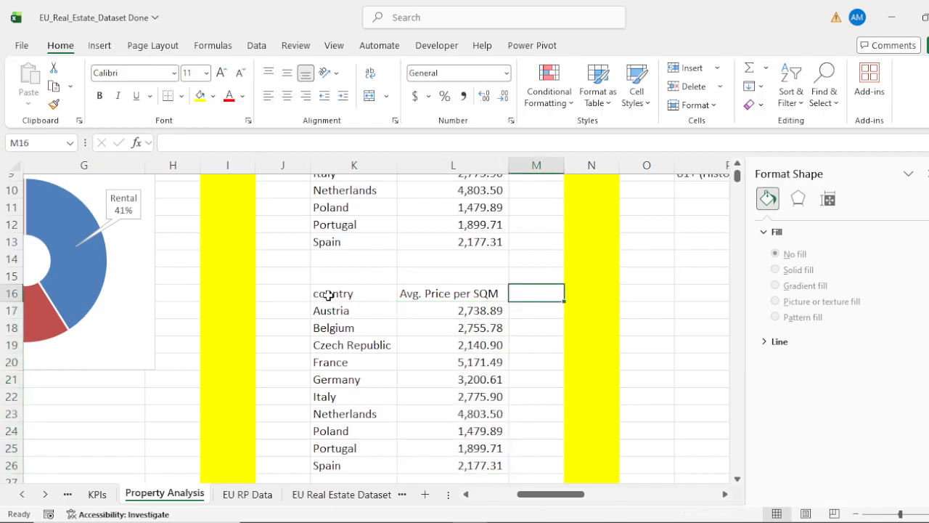
pyautogui.moveTo(328, 294); pyautogui.dragTo(479, 294)
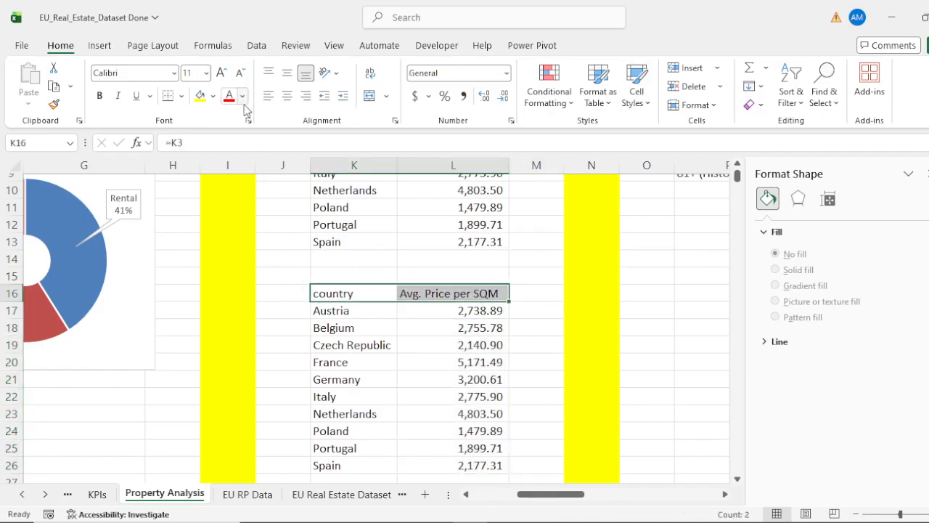
pyautogui.click(212, 95)
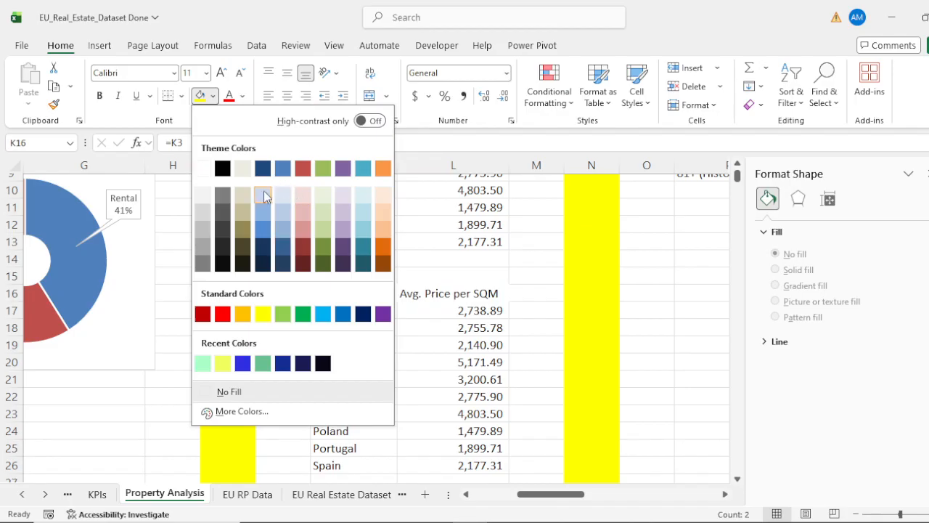
pyautogui.click(263, 228)
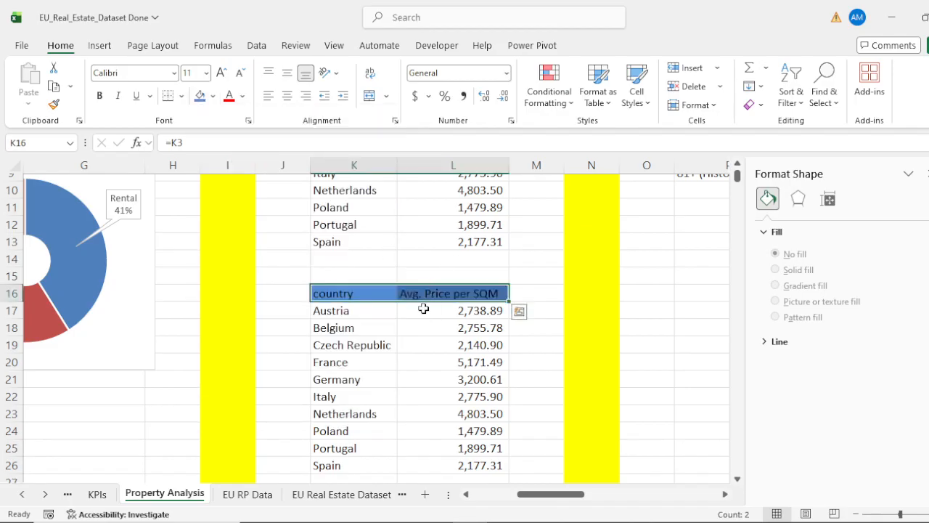
pyautogui.click(531, 259)
pyautogui.scroll(-3, 525, 272)
pyautogui.scroll(2, 519, 272)
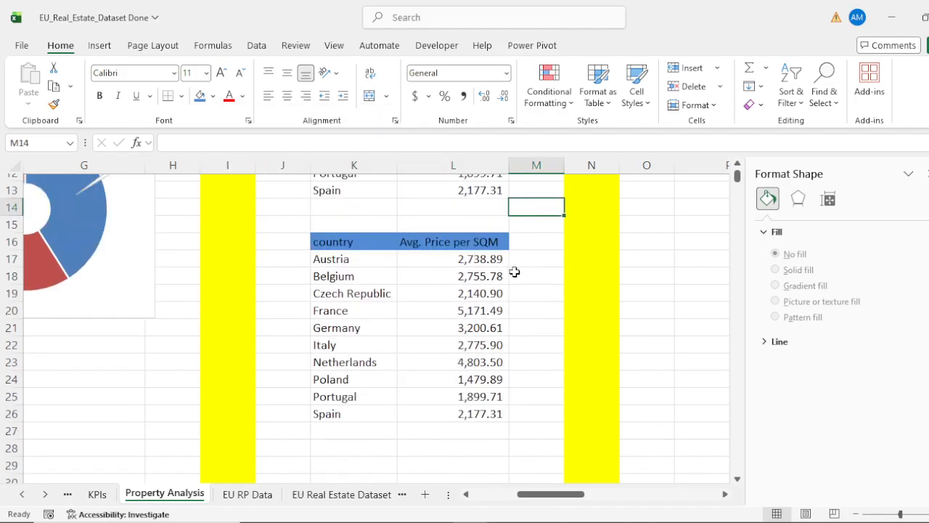
# Insert a Treemap chart from the copied country table in K16:L27 and remove its legend.
pyautogui.moveTo(320, 241); pyautogui.dragTo(481, 418)
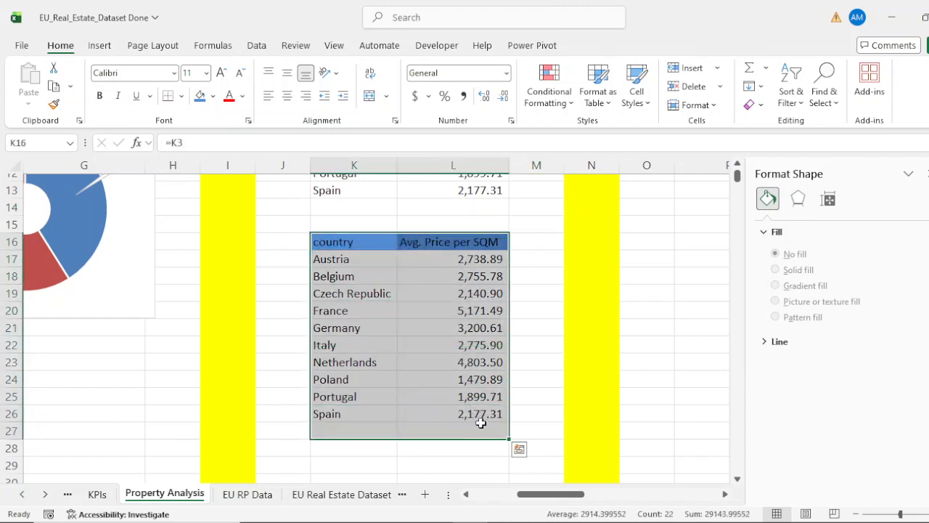
pyautogui.click(99, 47)
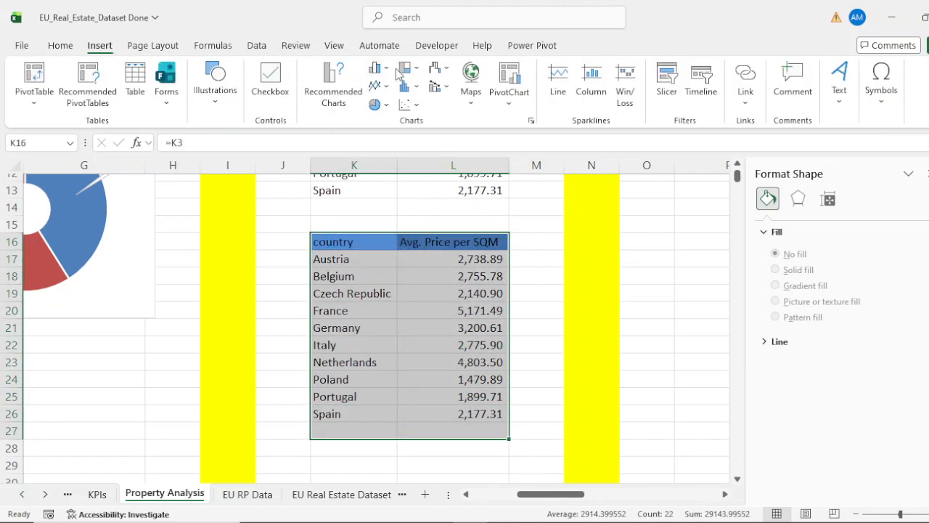
pyautogui.click(410, 68)
pyautogui.click(427, 130)
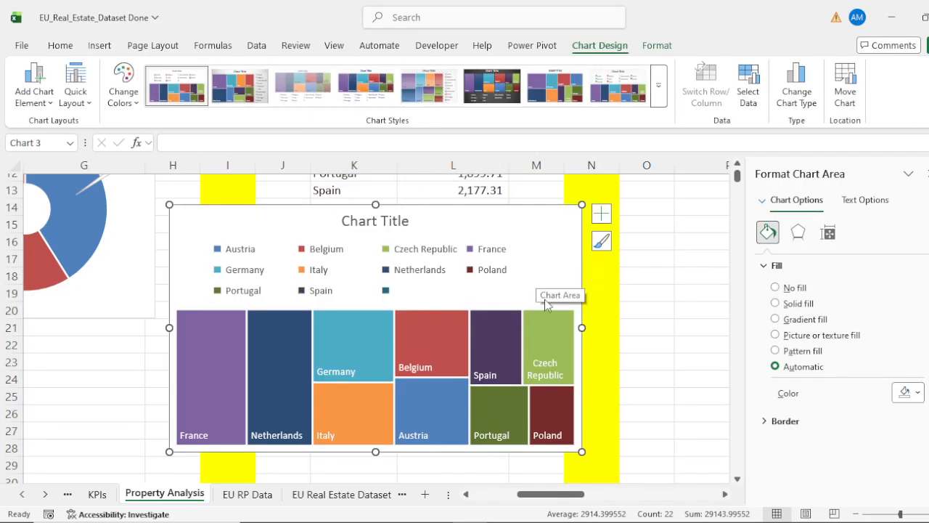
pyautogui.click(390, 250)
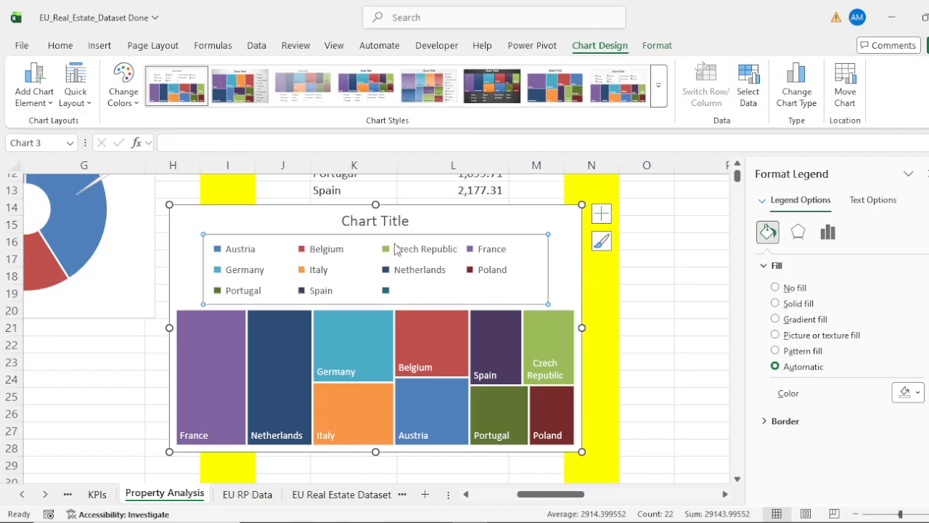
pyautogui.press('Delete')
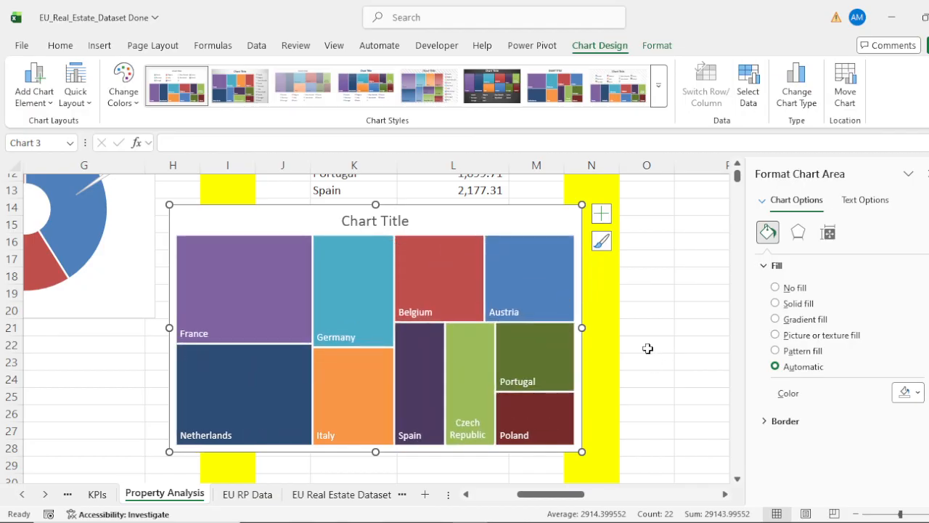
# Delete the Treemap chart from the sheet, keeping the copied country table.
pyautogui.scroll(-3, 648, 349)
pyautogui.scroll(4, 646, 347)
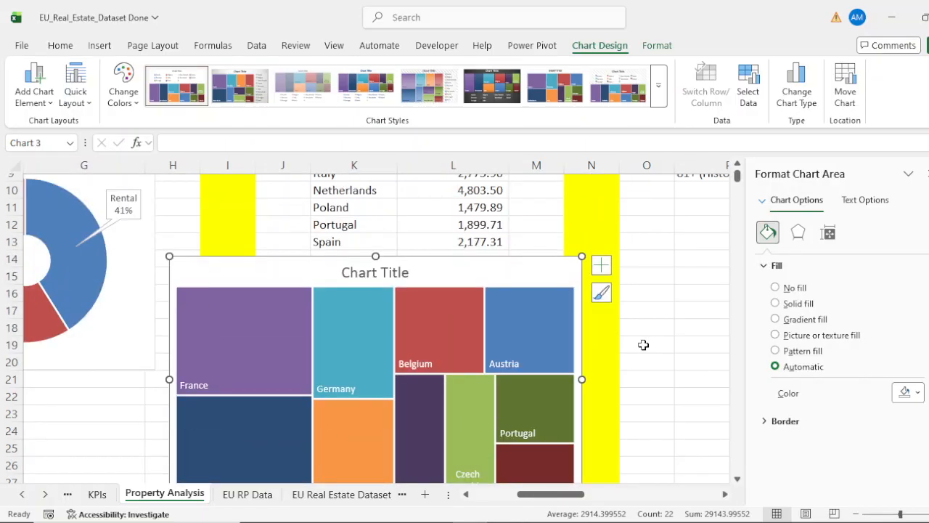
pyautogui.scroll(-2, 643, 343)
pyautogui.scroll(3, 643, 340)
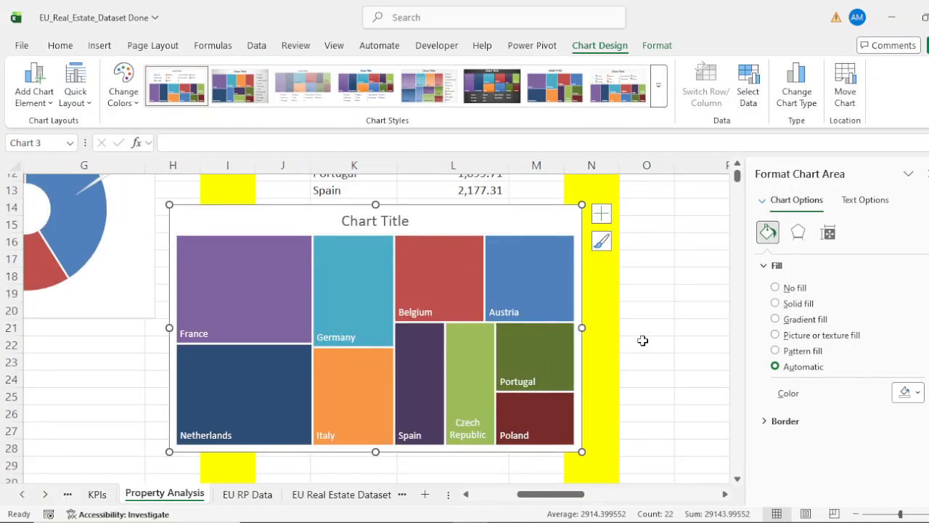
pyautogui.scroll(-2, 644, 339)
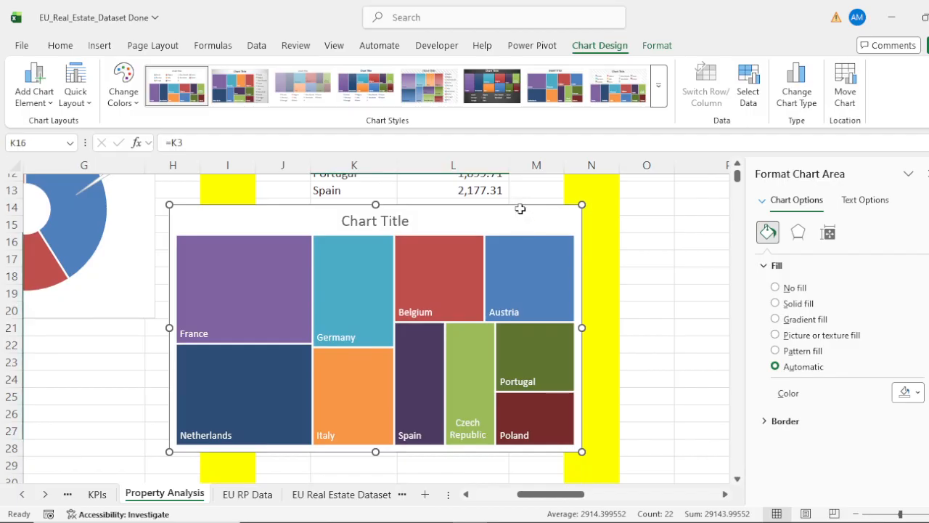
pyautogui.press('Delete')
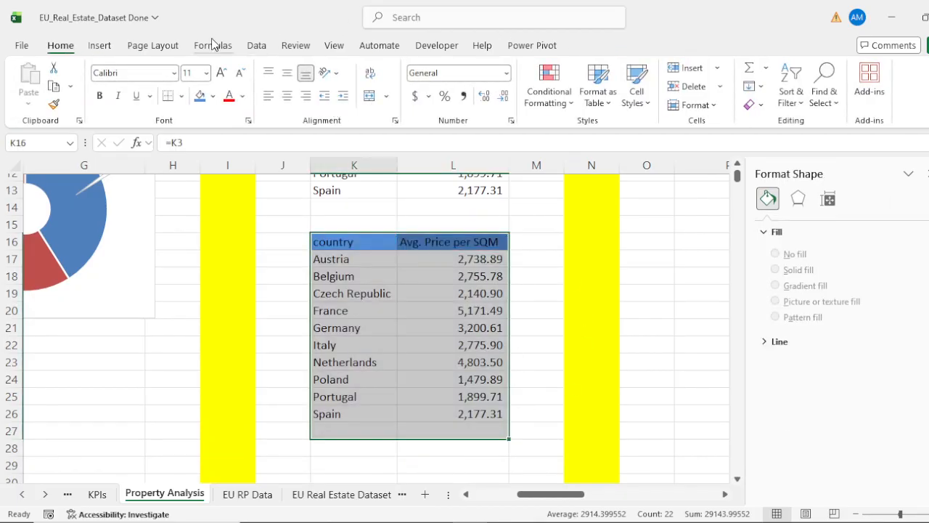
# Insert a filled map chart from K16:L27, remove its legend, and narrow it to fit between the yellow columns I and N.
pyautogui.click(100, 45)
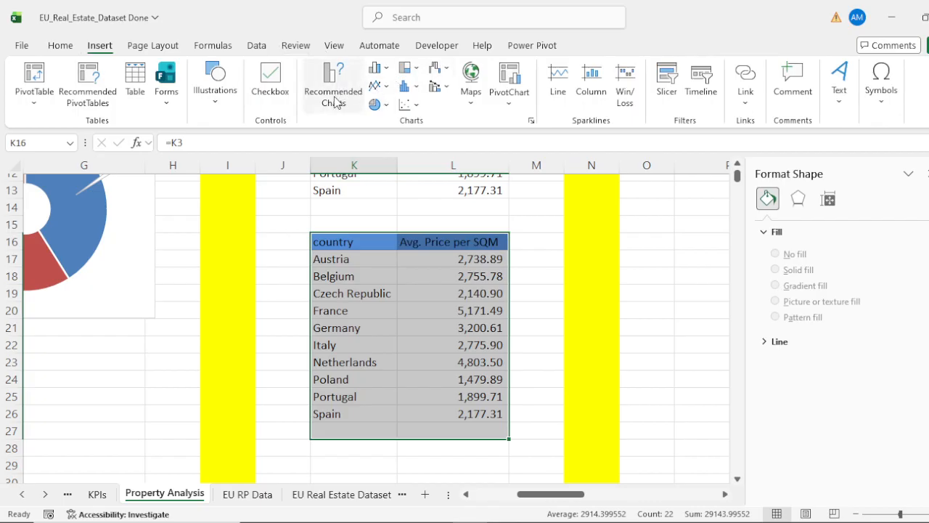
pyautogui.click(472, 93)
pyautogui.click(487, 152)
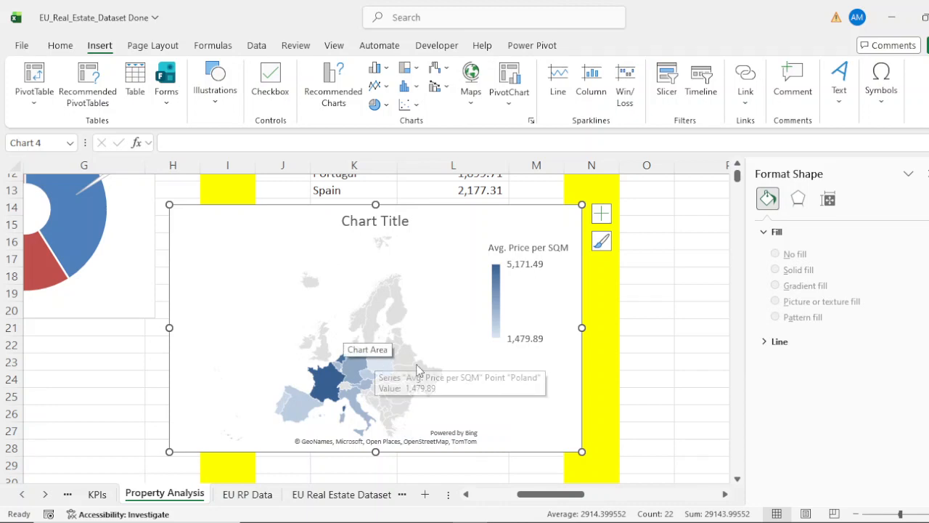
pyautogui.click(537, 254)
pyautogui.press('Delete')
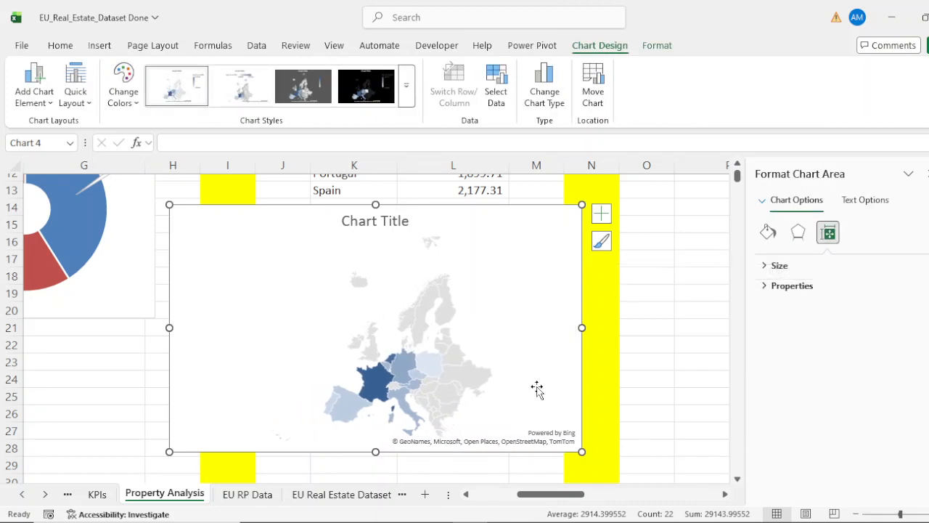
pyautogui.moveTo(167, 328); pyautogui.dragTo(267, 341)
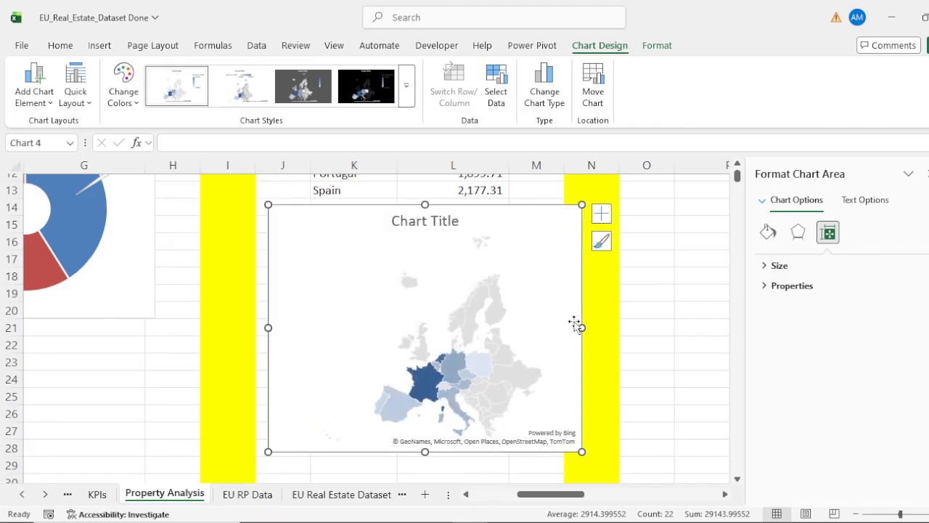
pyautogui.moveTo(583, 327); pyautogui.dragTo(546, 327)
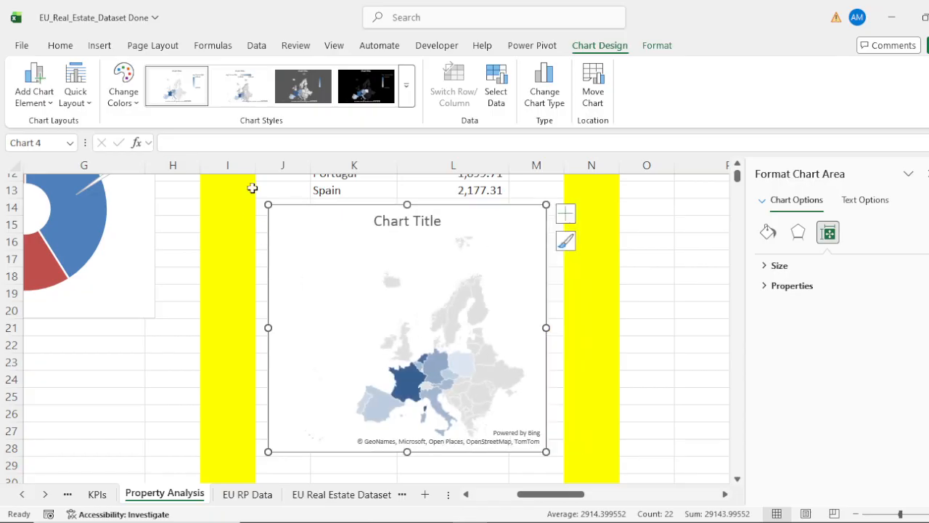
# Apply the dark grey chart style to the map chart and delete its color-scale legend.
pyautogui.click(366, 86)
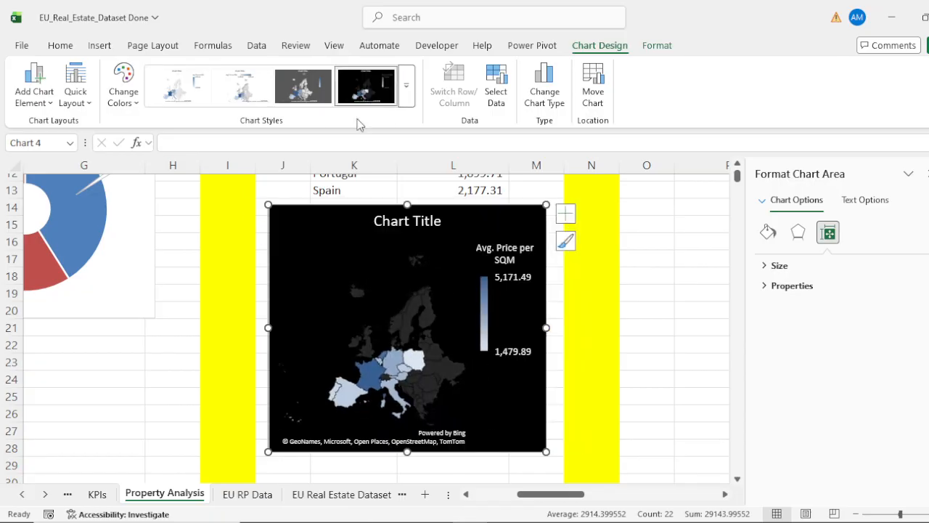
pyautogui.click(306, 87)
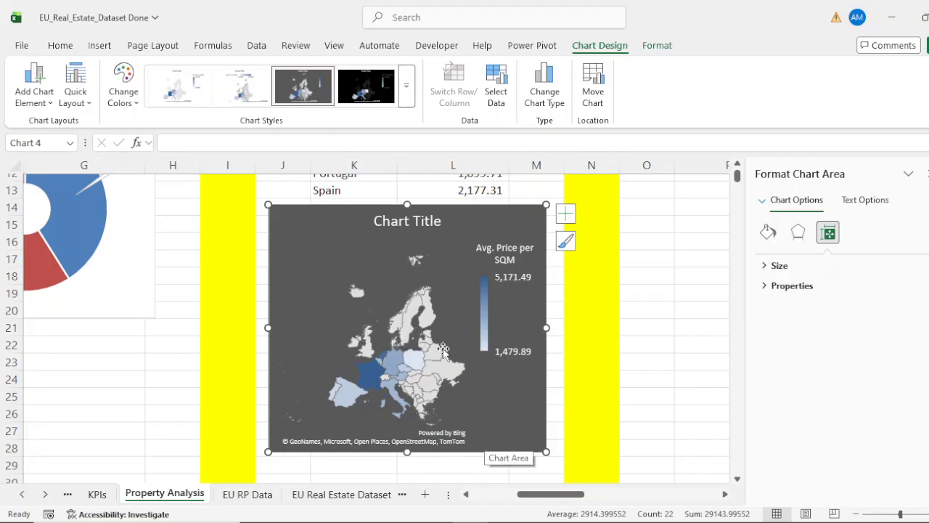
pyautogui.click(514, 268)
pyautogui.press('Delete')
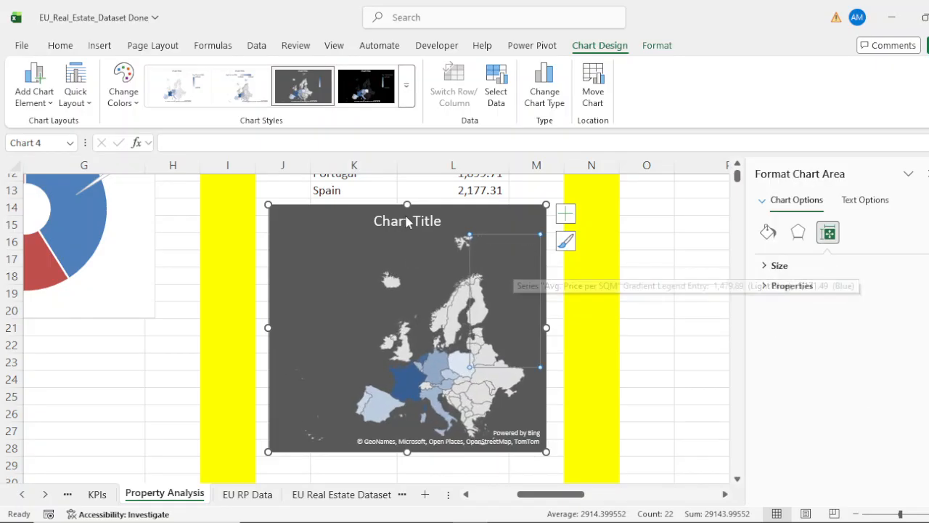
# Change the map chart's title to "Countrywise Price per SQM".
pyautogui.click(408, 221)
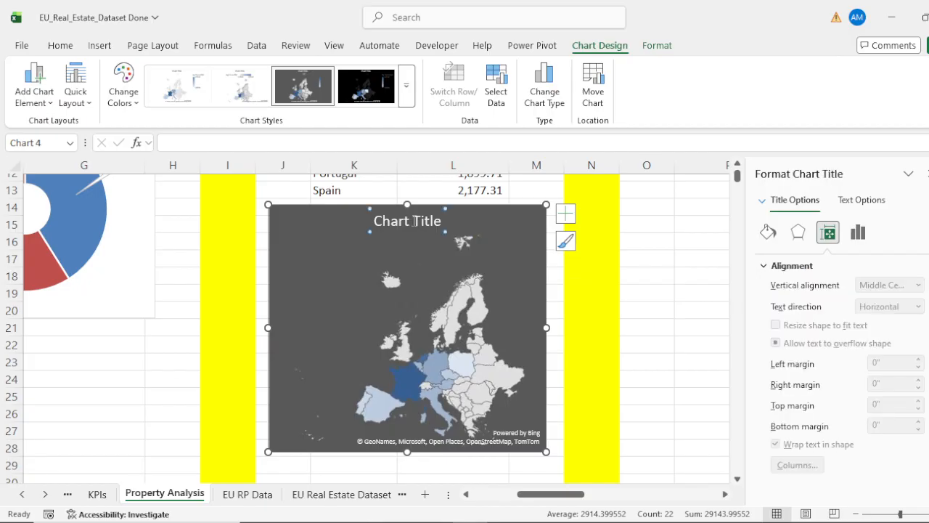
pyautogui.click(378, 221)
pyautogui.scroll(3, 571, 326)
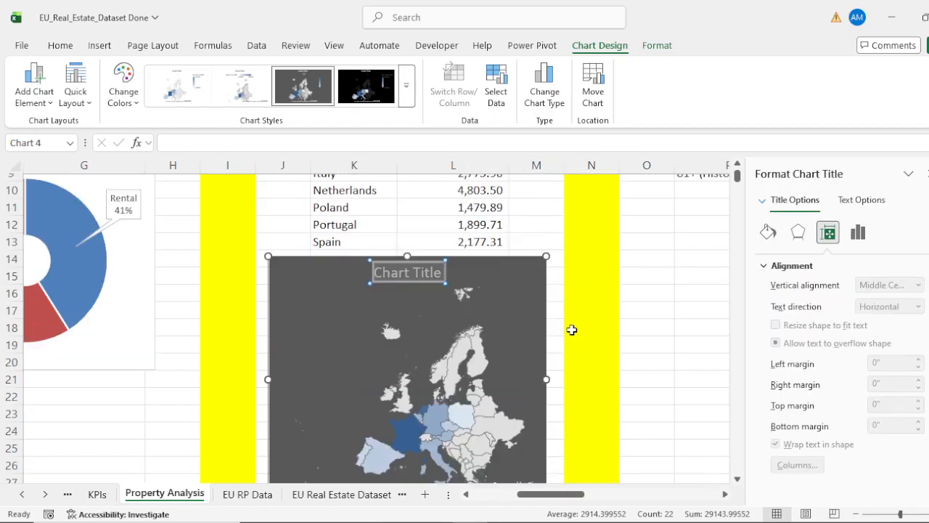
pyautogui.scroll(1, 572, 326)
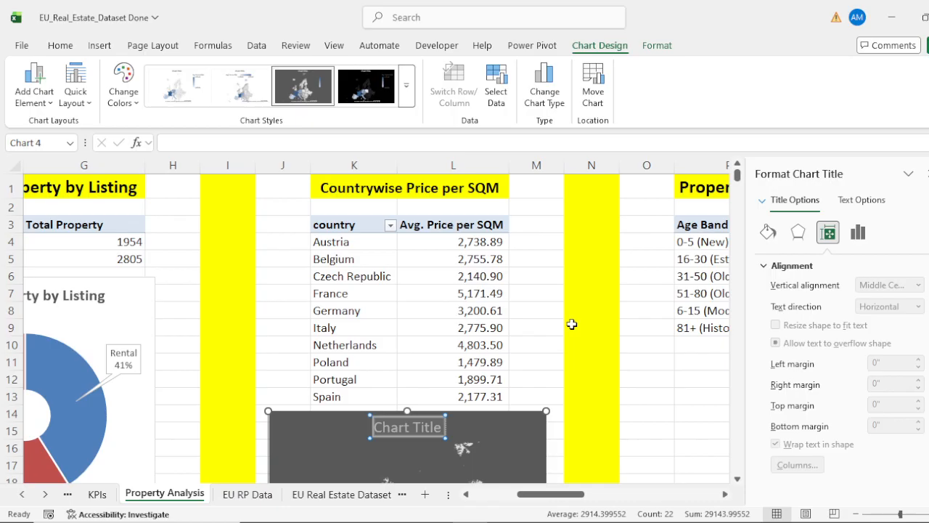
pyautogui.write('Countr')
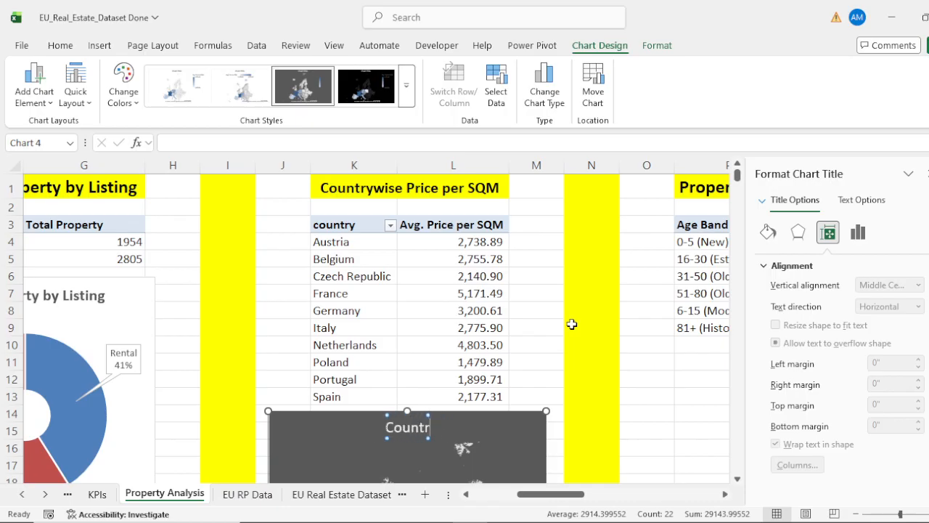
pyautogui.write('y')
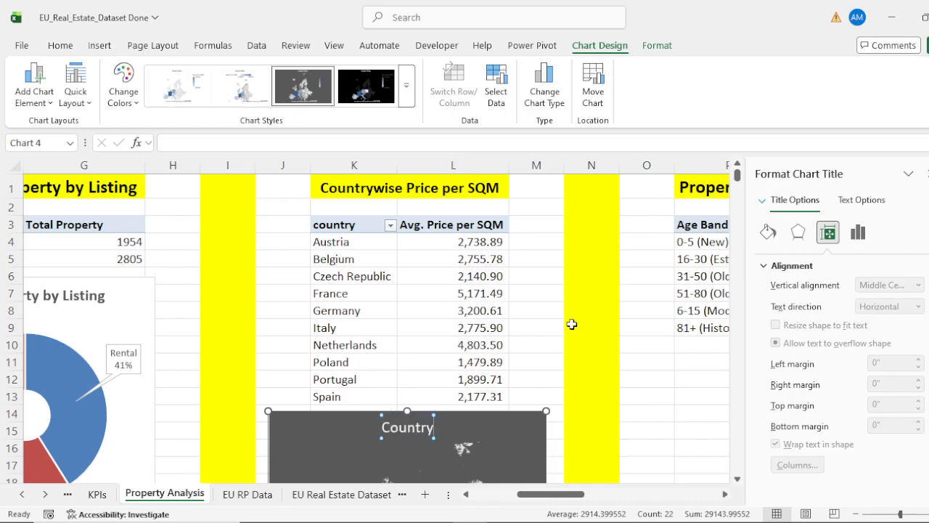
pyautogui.write('wise')
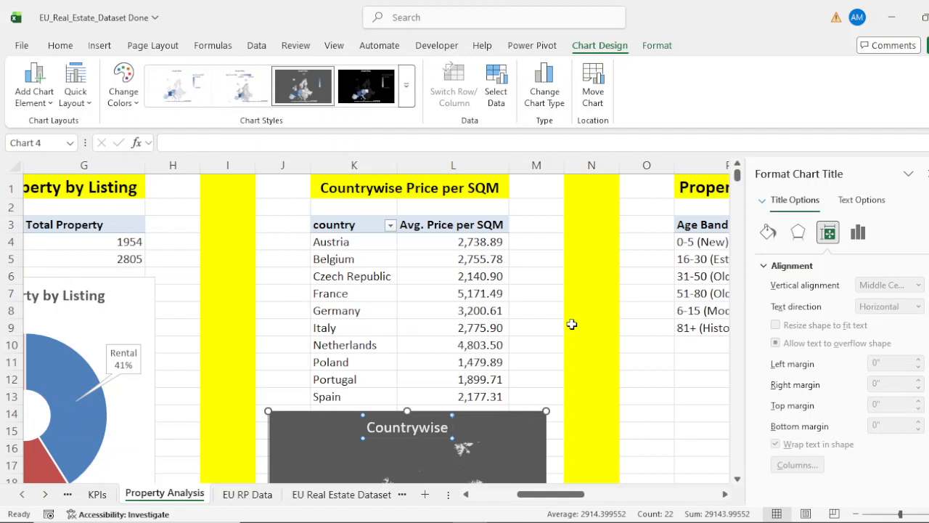
pyautogui.write(' Price')
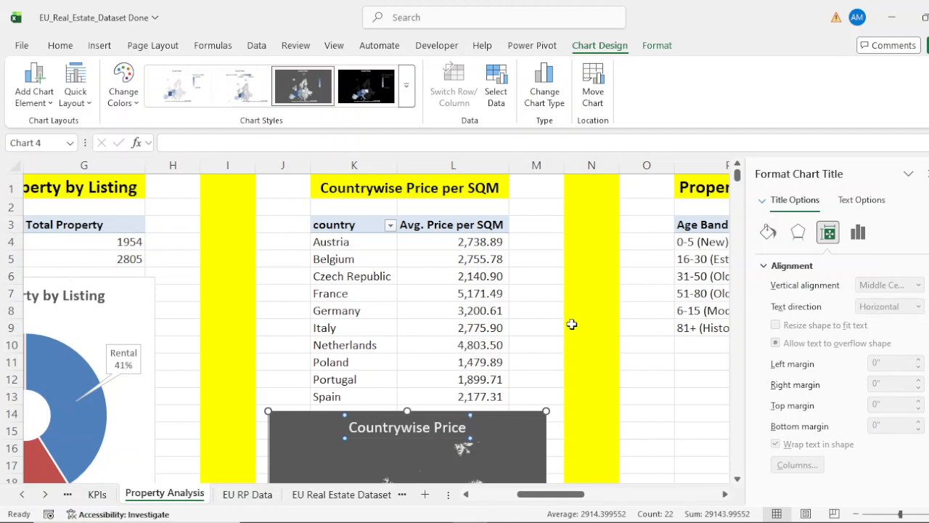
pyautogui.write(' per SQM')
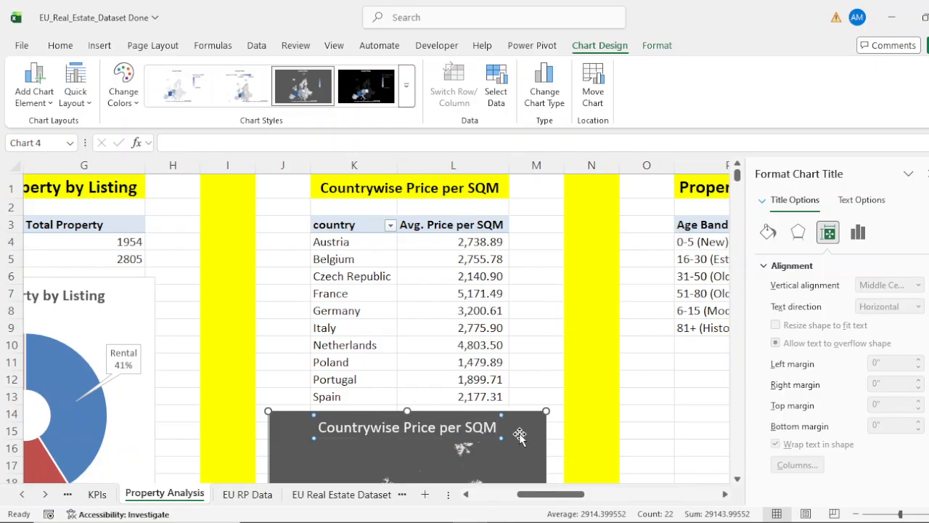
# Make the map chart's title bold and deselect the chart.
pyautogui.click(440, 438)
pyautogui.click(406, 427)
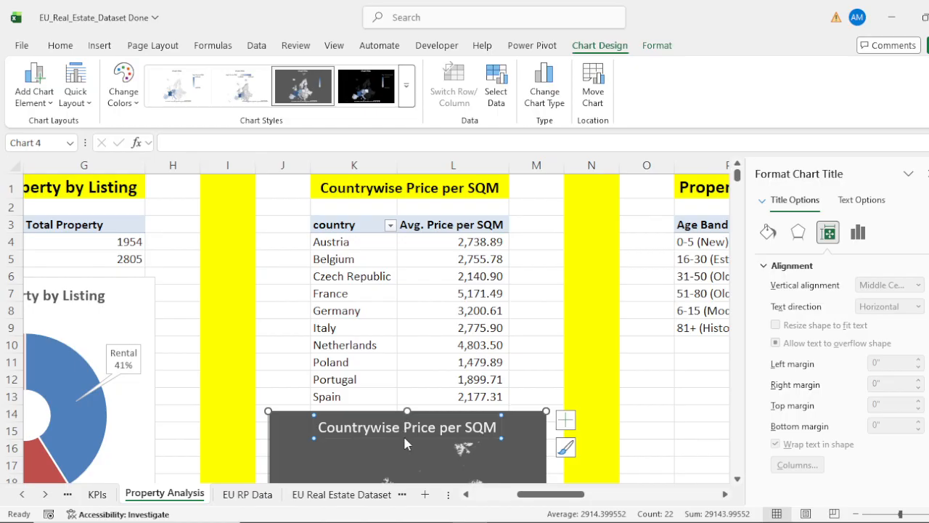
pyautogui.hotkey('ctrl', 'b')
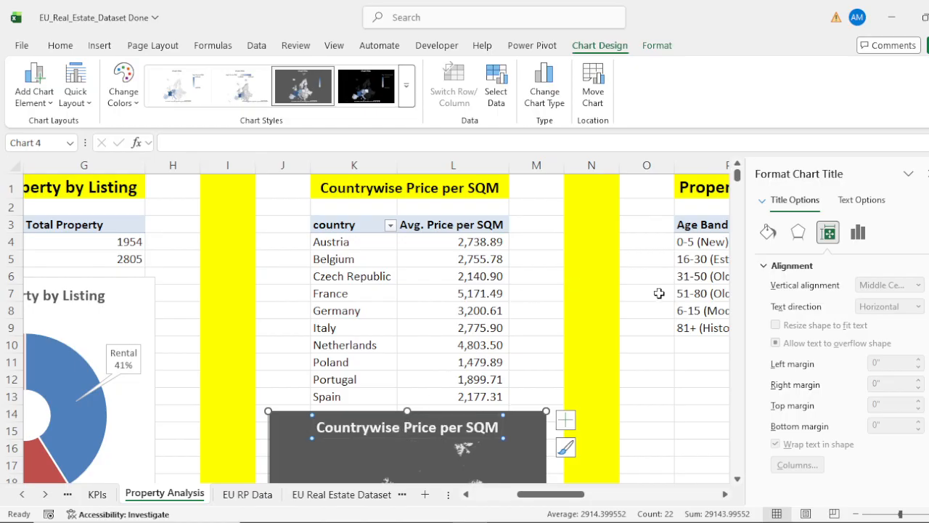
pyautogui.click(520, 336)
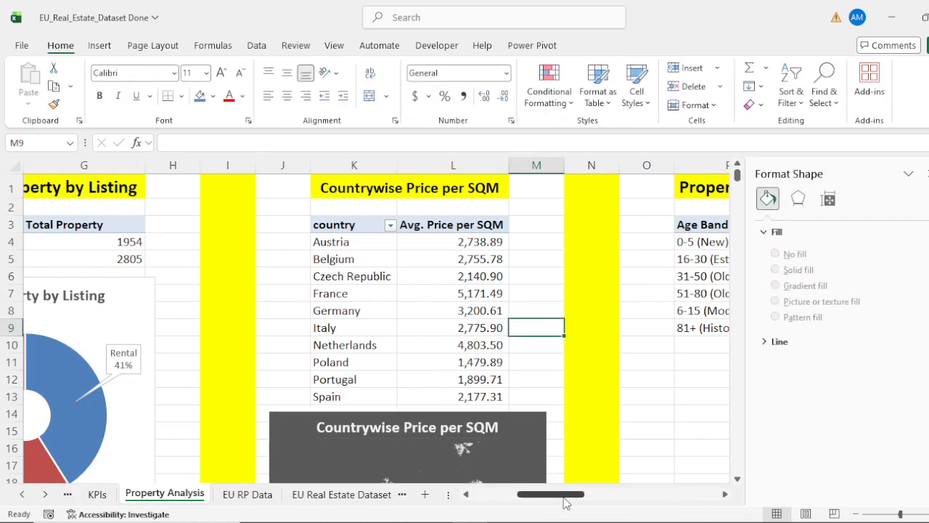
# Try to insert a hierarchy chart directly from the Age Band pivot table.
pyautogui.moveTo(566, 504); pyautogui.dragTo(607, 506)
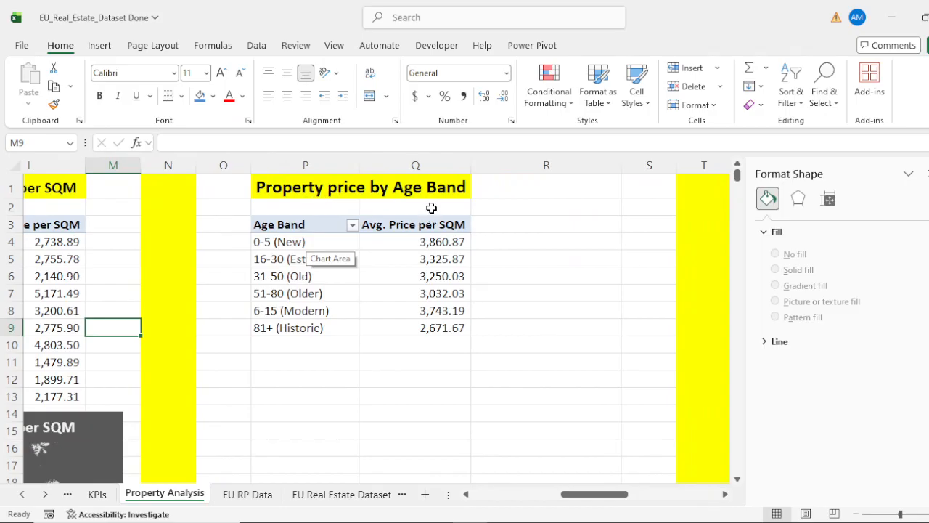
pyautogui.click(268, 243)
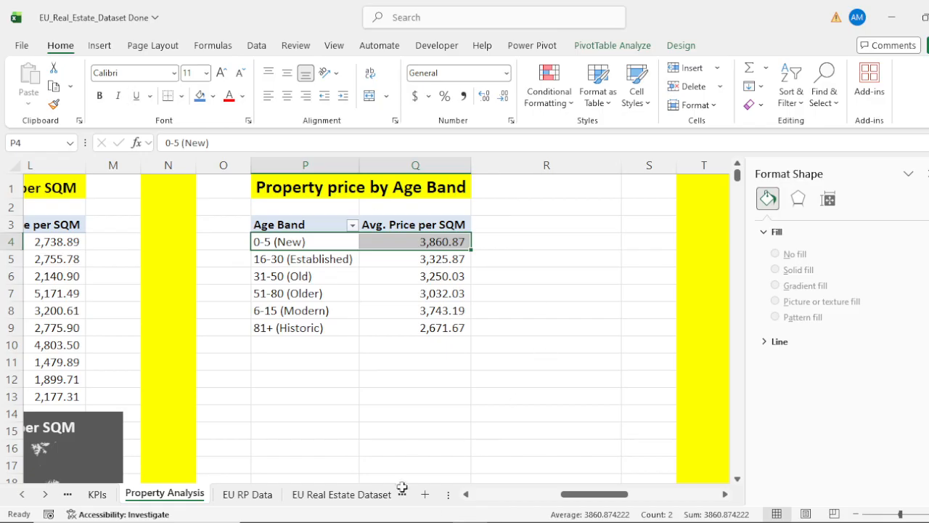
pyautogui.moveTo(583, 492); pyautogui.dragTo(602, 501)
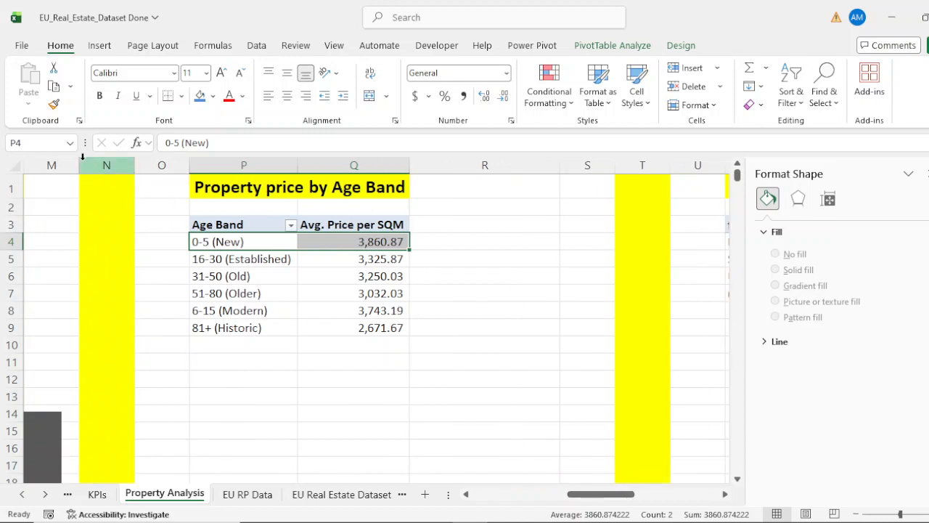
pyautogui.click(100, 46)
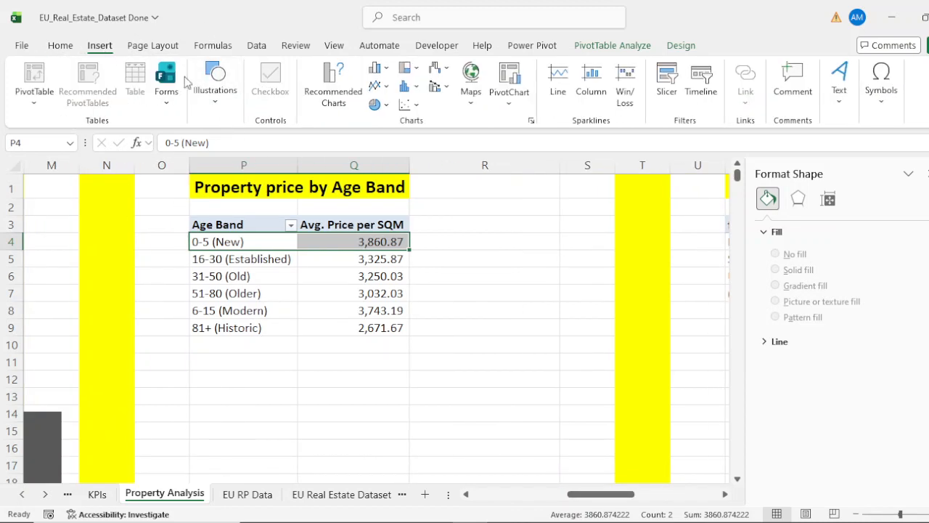
pyautogui.click(408, 68)
pyautogui.click(420, 120)
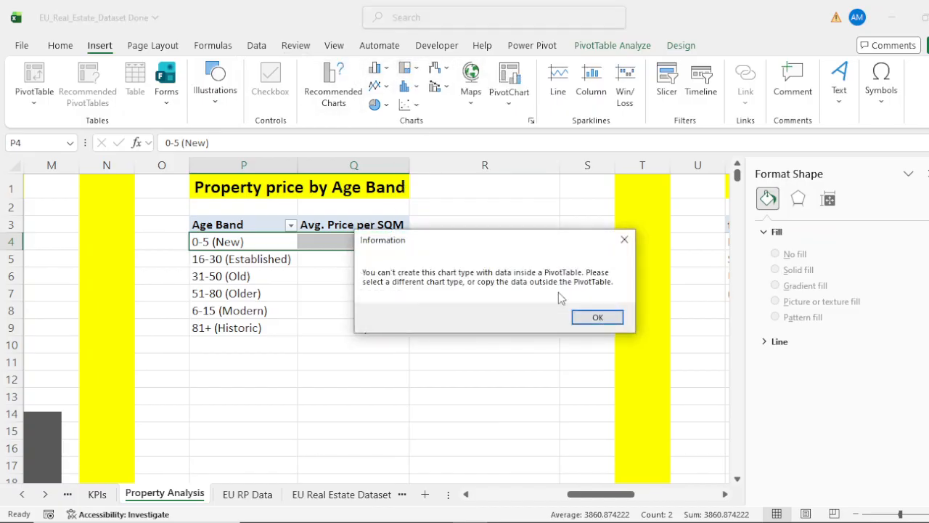
pyautogui.click(598, 317)
# Start a linked copy of the age band table by referencing headers P3 and Q3 in cells P12 and Q12.
pyautogui.scroll(-2, 293, 353)
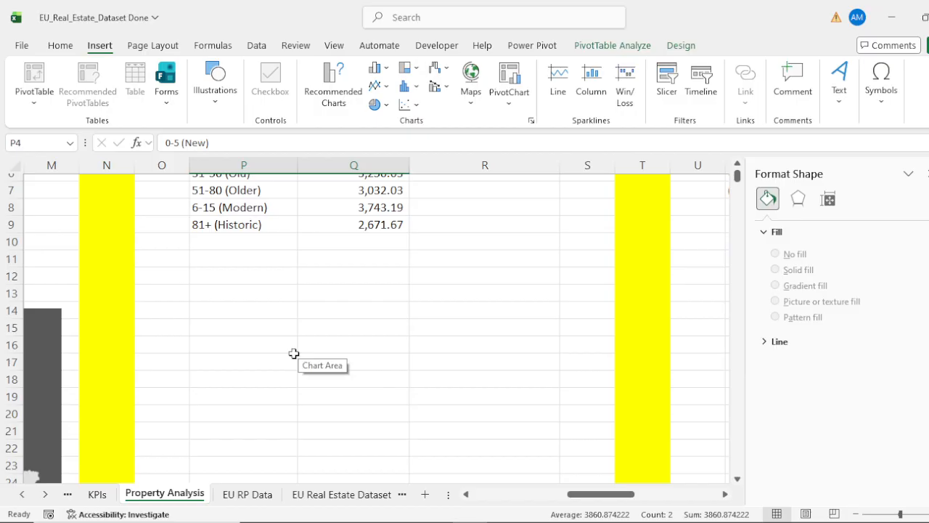
pyautogui.click(234, 278)
pyautogui.scroll(2, 442, 394)
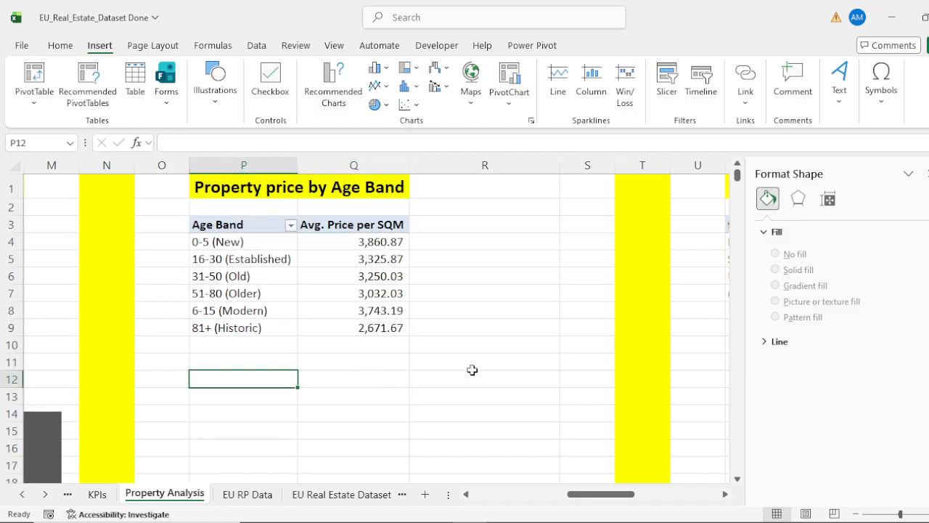
pyautogui.write('=')
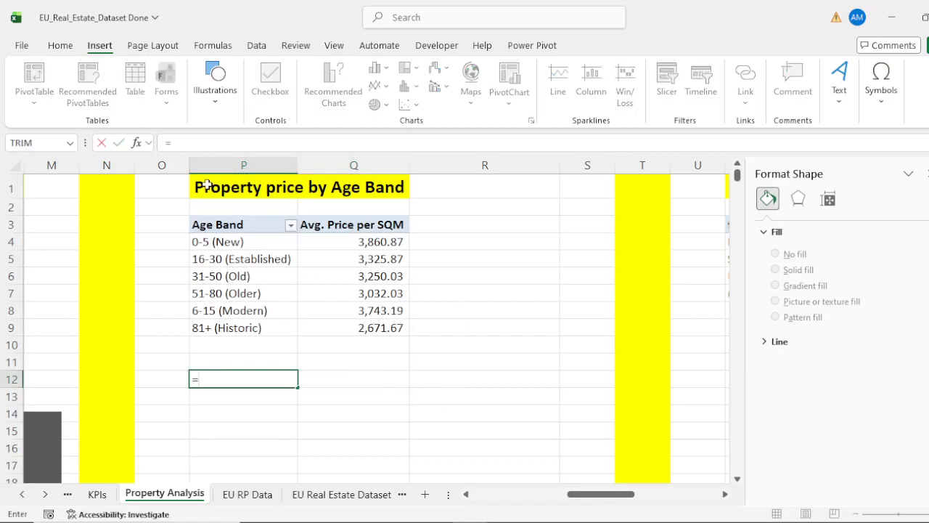
pyautogui.click(228, 227)
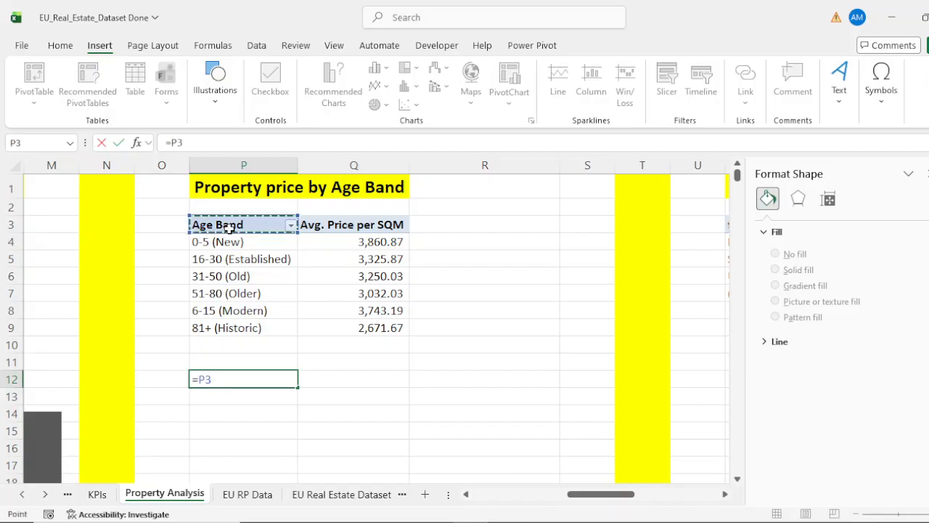
pyautogui.press('Return')
pyautogui.click(356, 381)
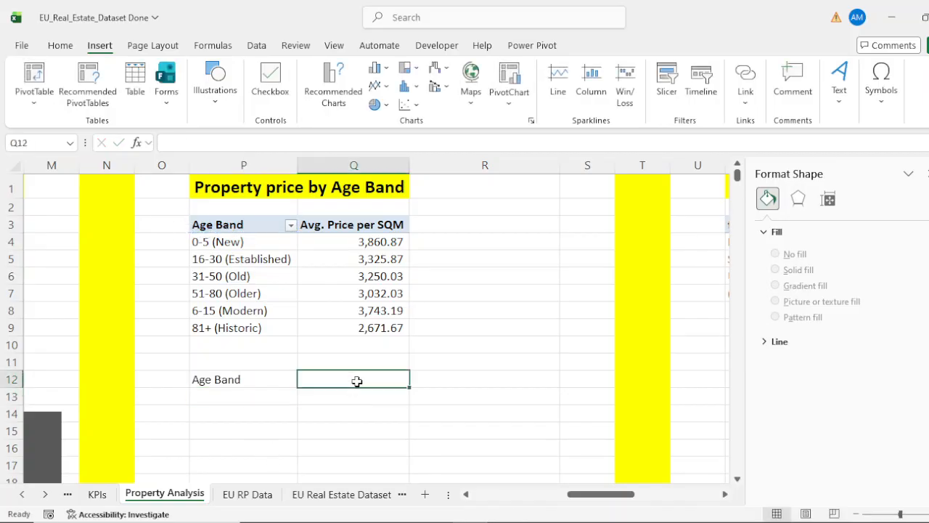
pyautogui.write('=')
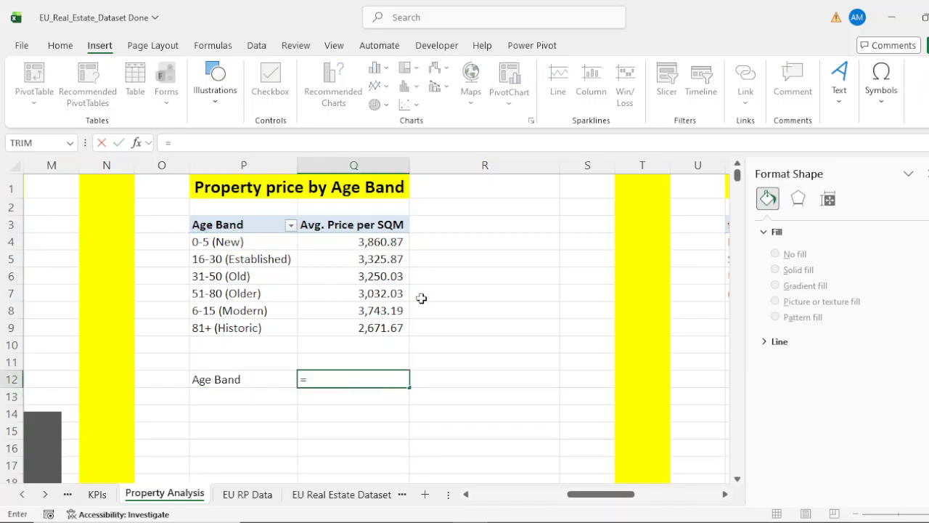
pyautogui.click(368, 226)
pyautogui.press('Return')
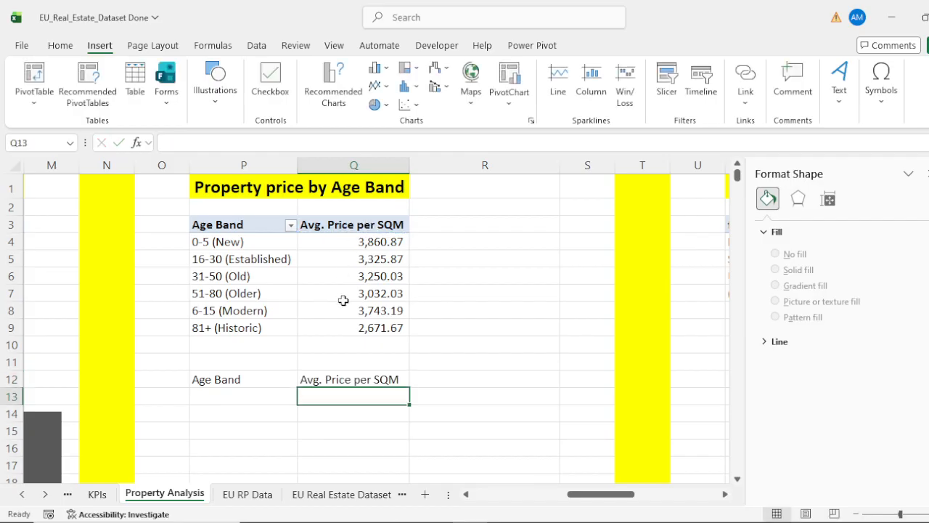
# Fill the P12 reference down to P18 to bring in all the age band labels.
pyautogui.click(262, 379)
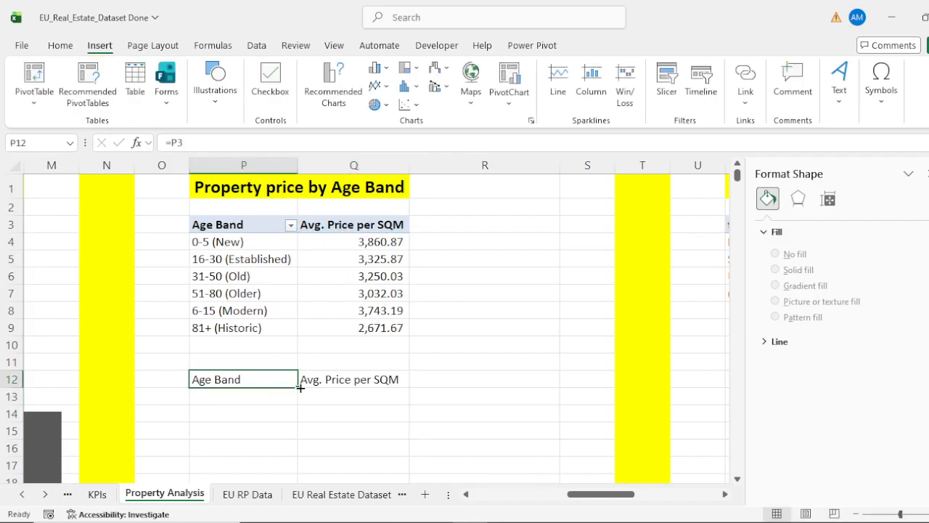
pyautogui.moveTo(300, 388); pyautogui.dragTo(295, 476)
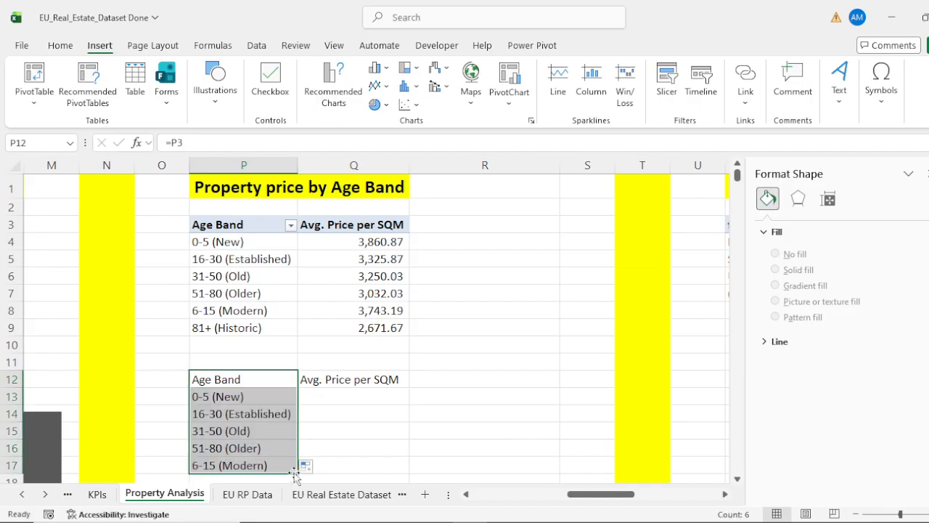
pyautogui.scroll(-2, 342, 417)
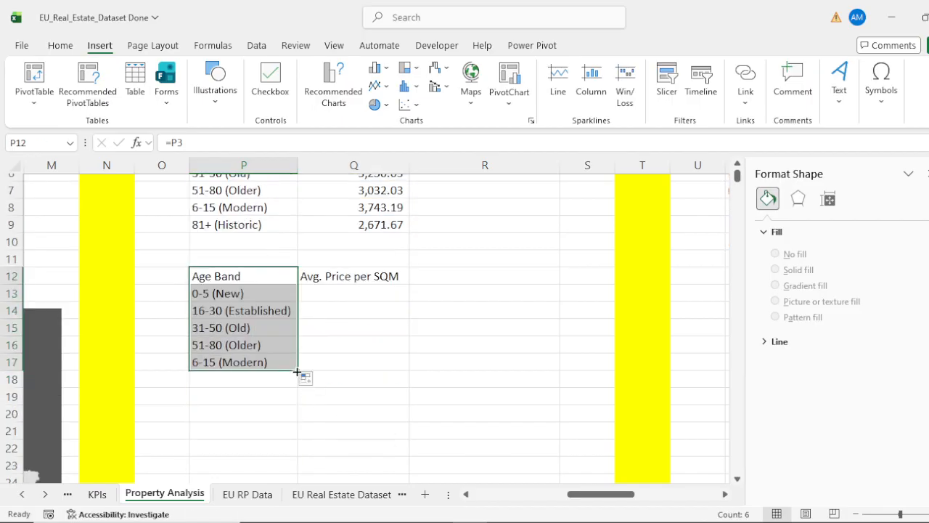
pyautogui.moveTo(297, 372); pyautogui.dragTo(298, 388)
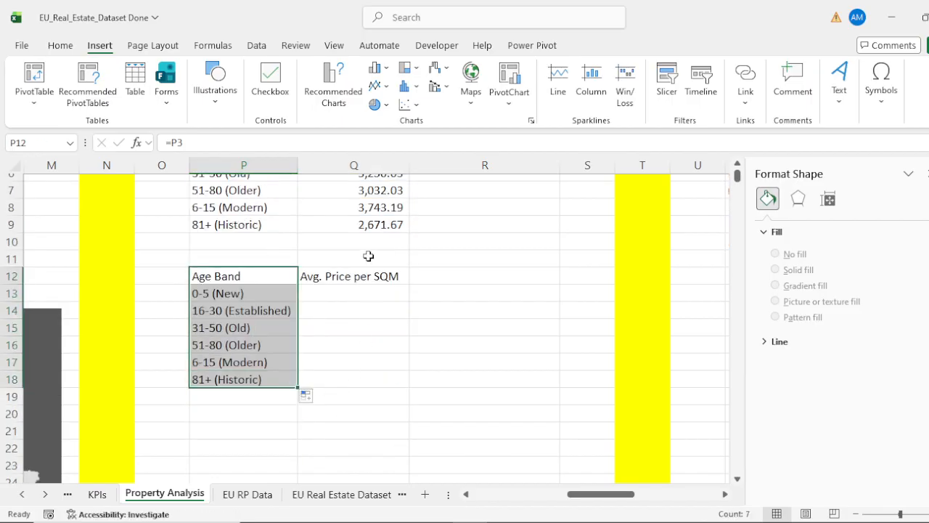
# Link Q13 to the first average price in Q4 and fill the formula down to Q18.
pyautogui.click(371, 293)
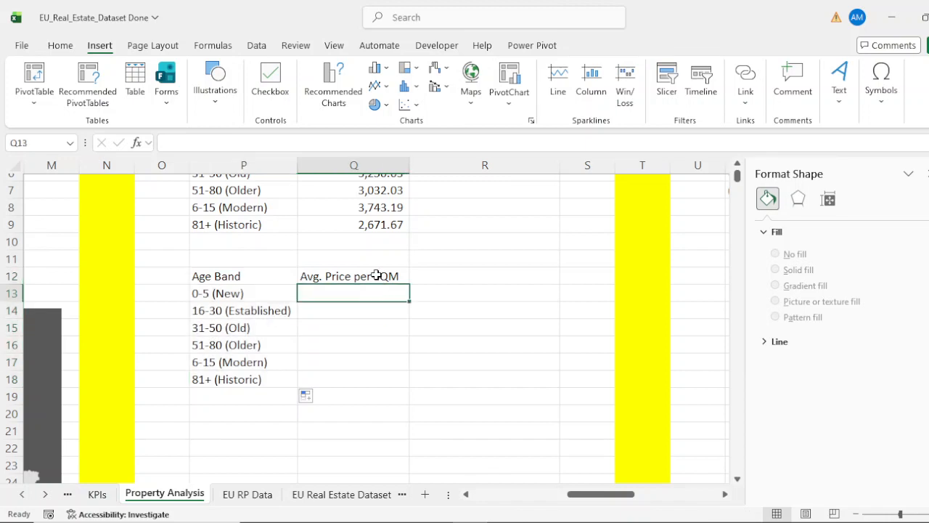
pyautogui.write('=')
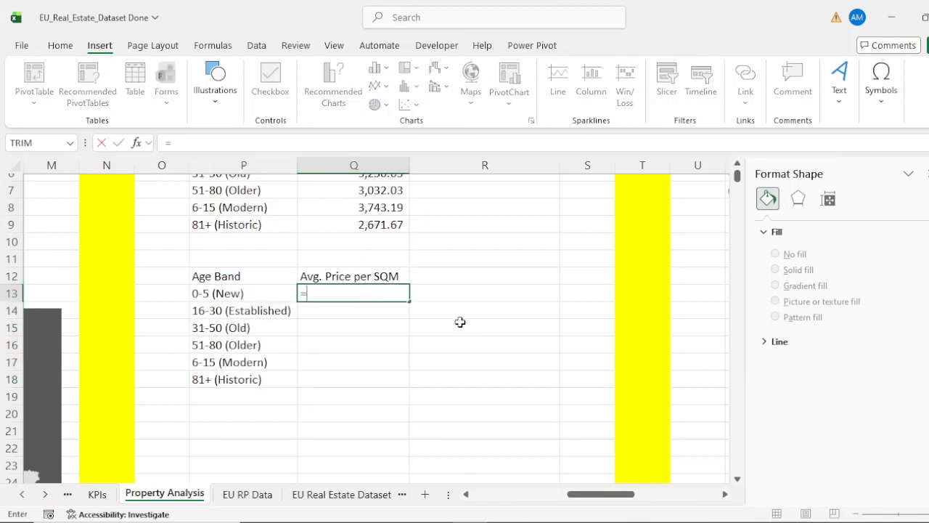
pyautogui.scroll(2, 440, 323)
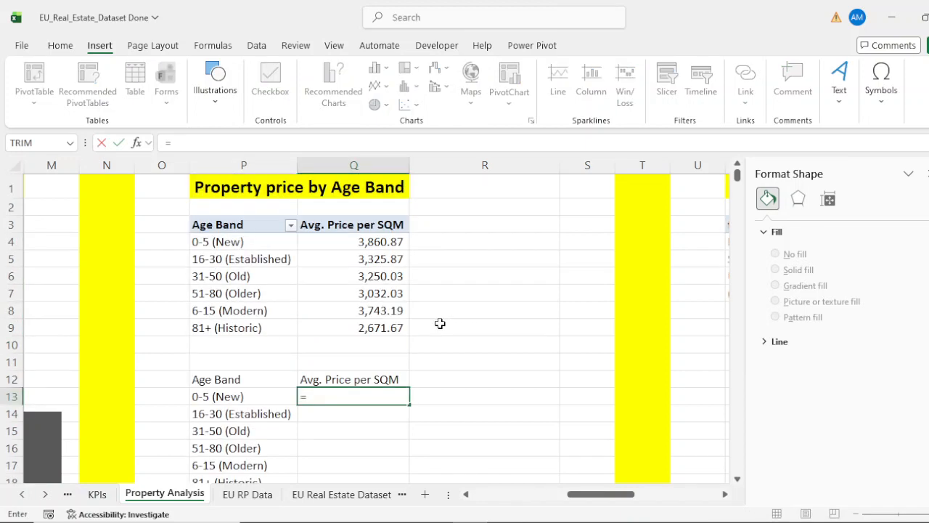
pyautogui.click(370, 242)
pyautogui.press('Return')
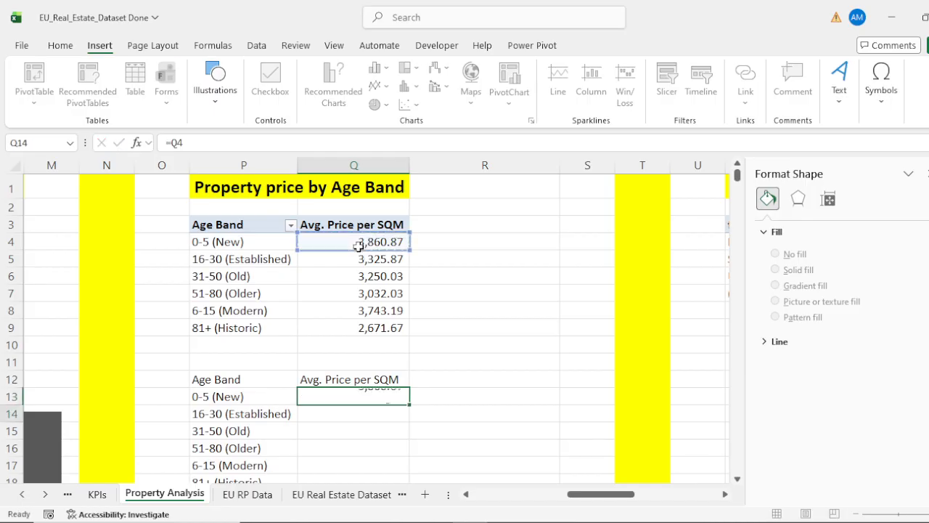
pyautogui.click(379, 398)
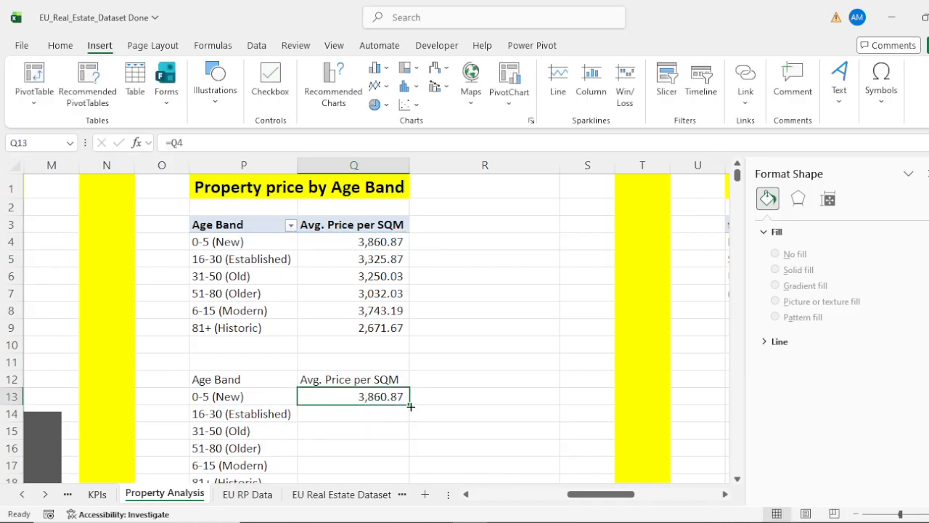
pyautogui.moveTo(410, 405); pyautogui.dragTo(416, 466)
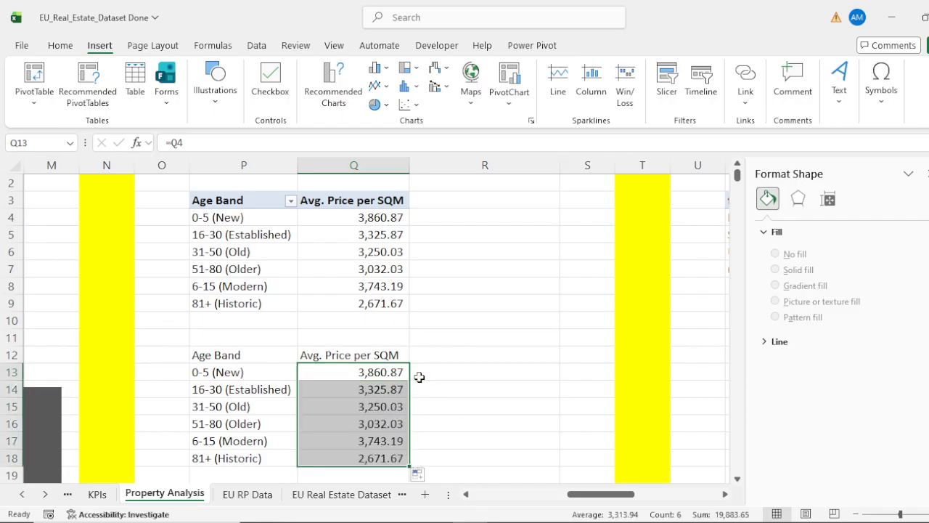
# Sort the pivot table's Age Band labels from A to Z.
pyautogui.rightClick(371, 217)
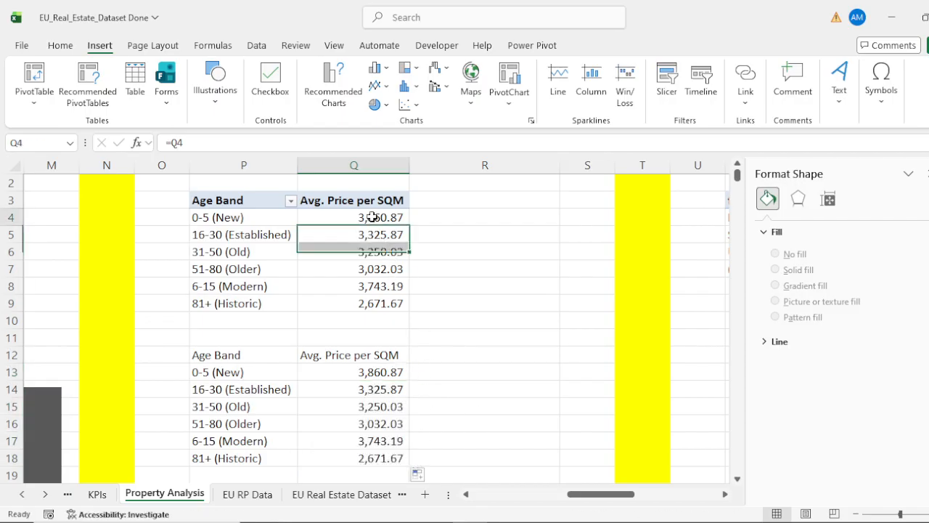
pyautogui.click(225, 225)
pyautogui.rightClick(225, 226)
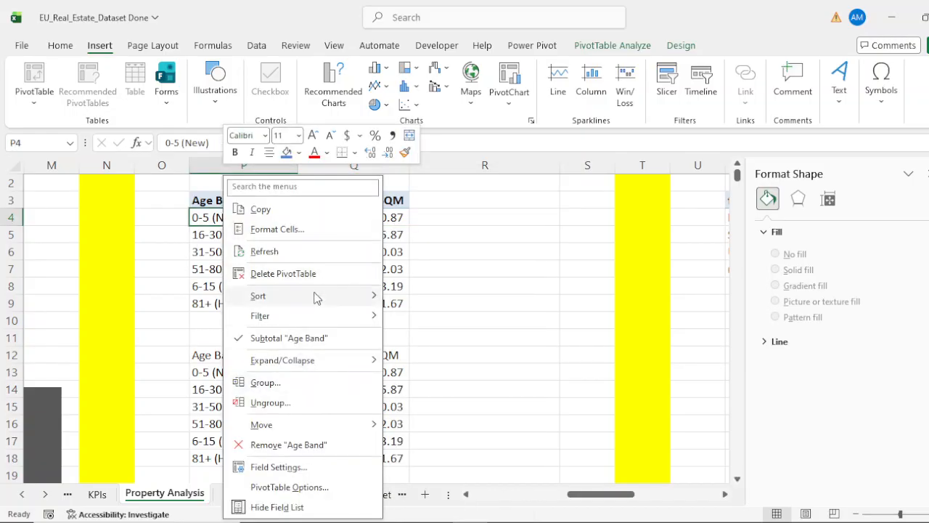
pyautogui.moveTo(289, 293)
pyautogui.click(435, 303)
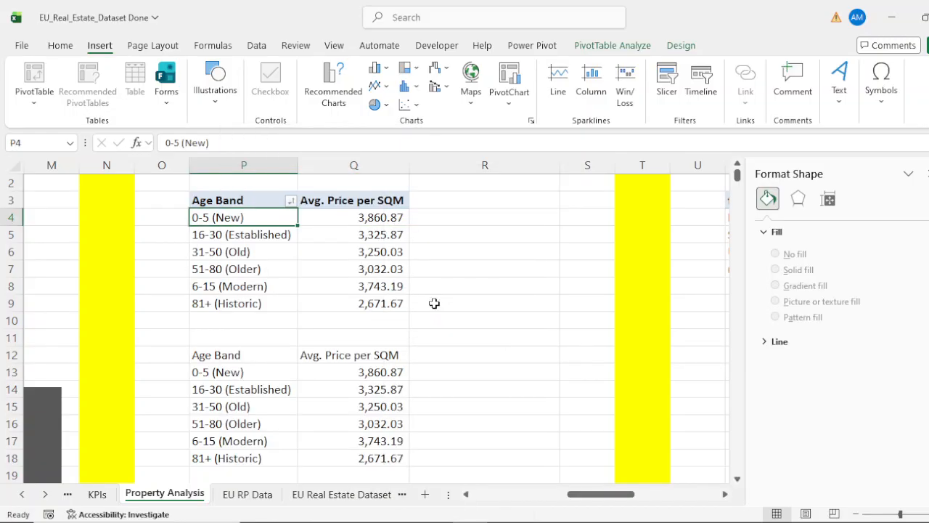
pyautogui.rightClick(235, 215)
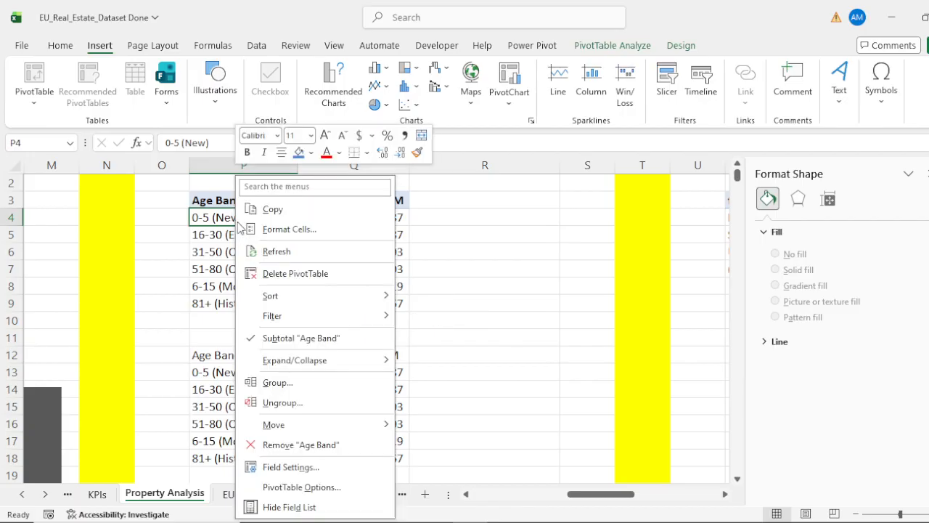
pyautogui.moveTo(326, 302)
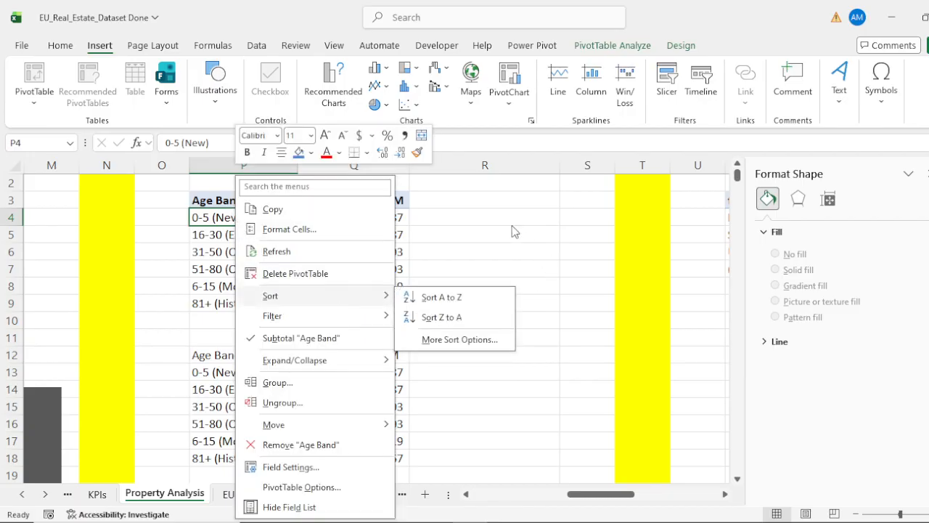
pyautogui.press('Escape')
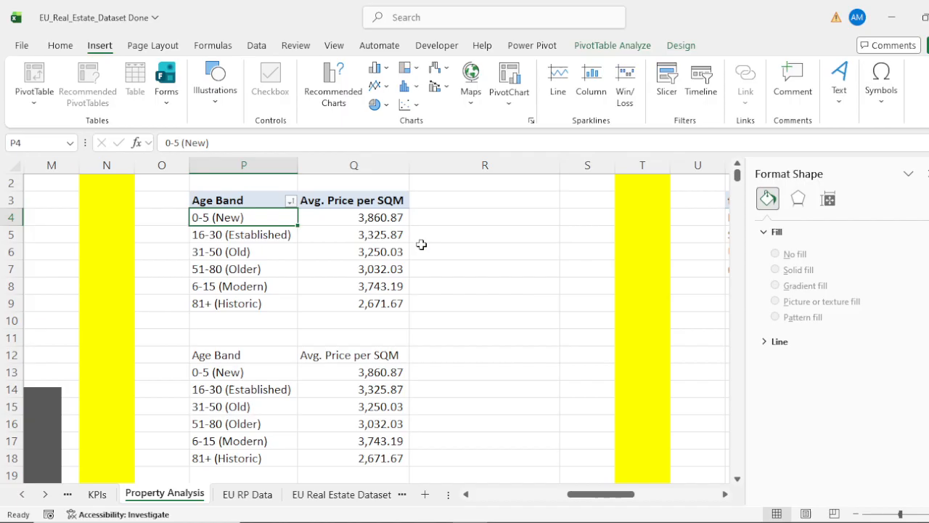
# Sort the age band pivot table by Avg. Price per SQM from largest to smallest.
pyautogui.rightClick(376, 217)
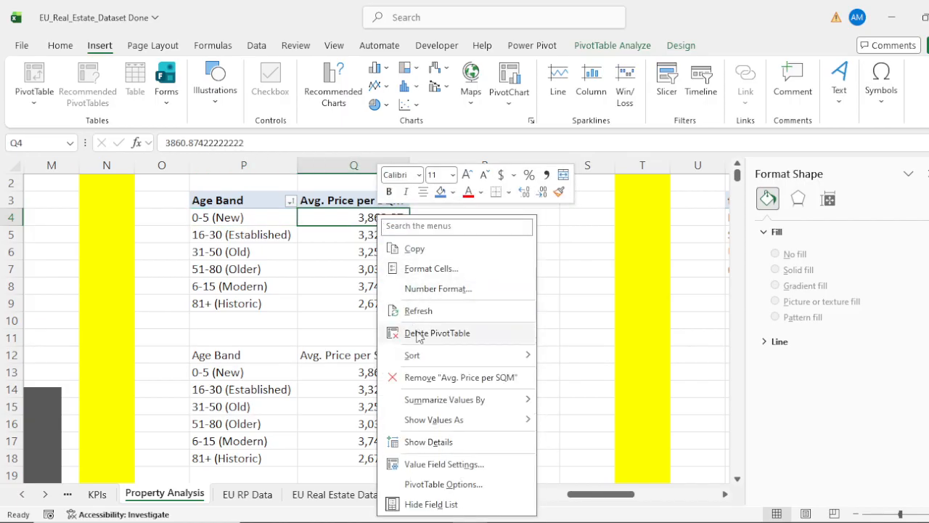
pyautogui.moveTo(522, 357)
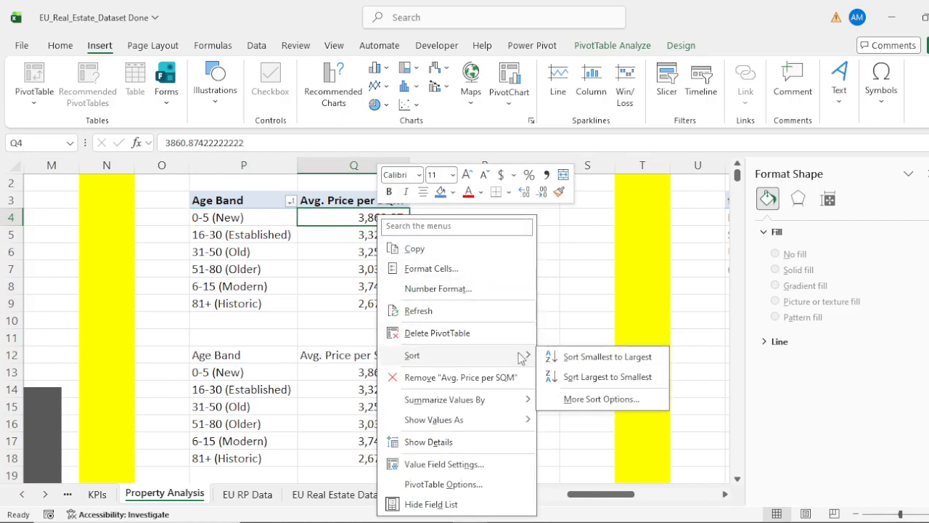
pyautogui.click(599, 376)
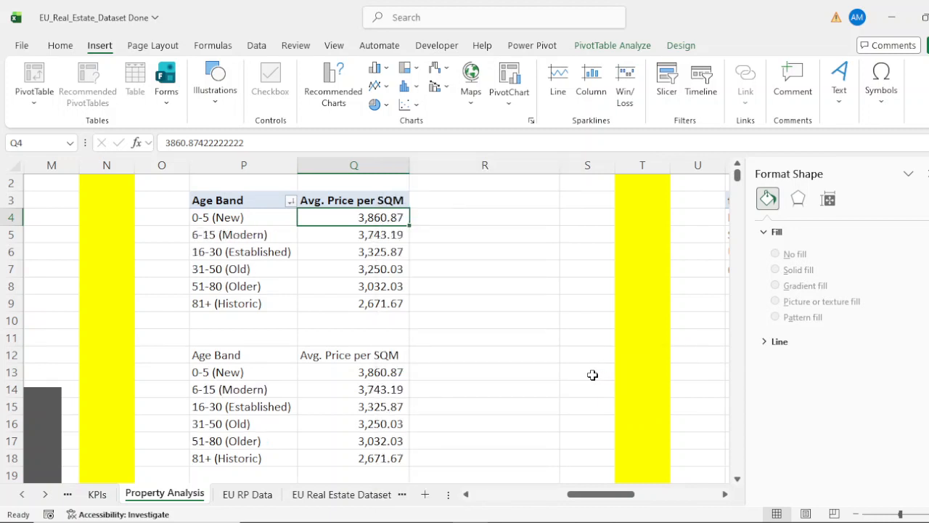
# Apply a blue fill to the linked table's header cells P12:Q12.
pyautogui.scroll(-2, 407, 283)
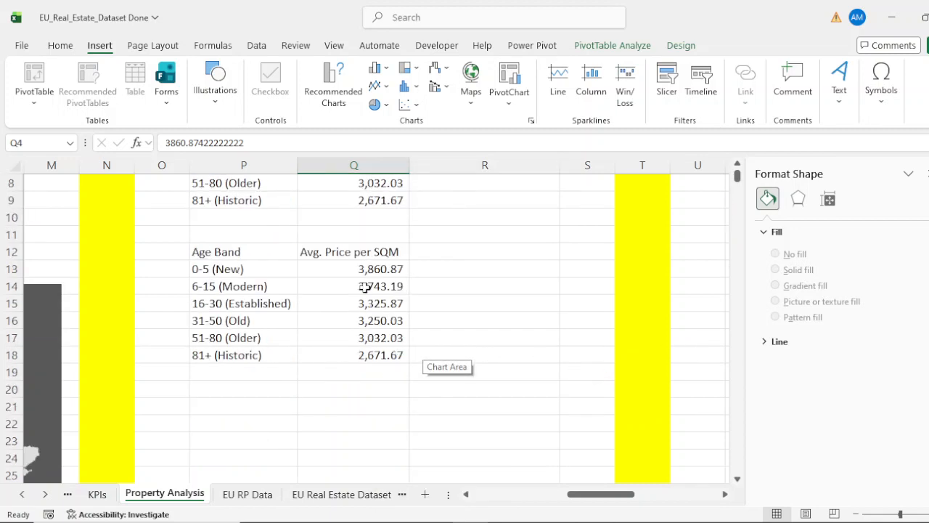
pyautogui.moveTo(207, 252); pyautogui.dragTo(349, 253)
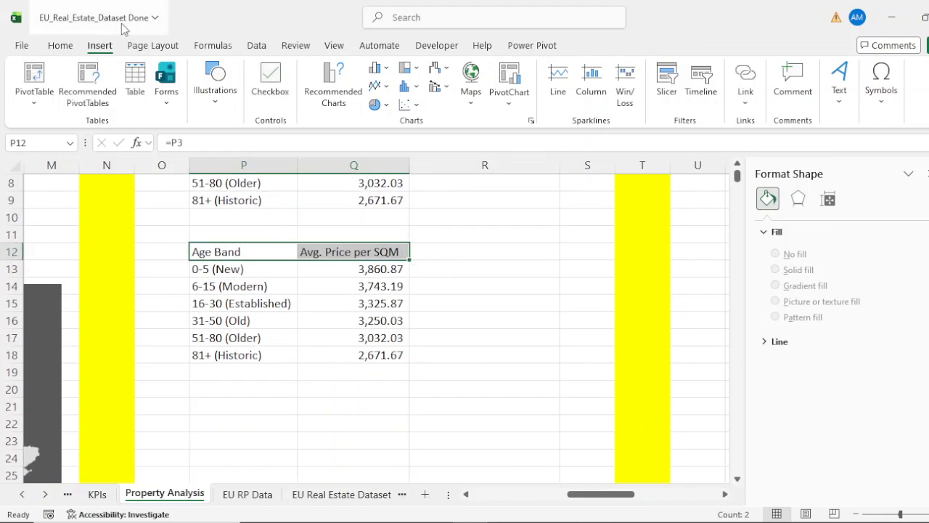
pyautogui.click(60, 46)
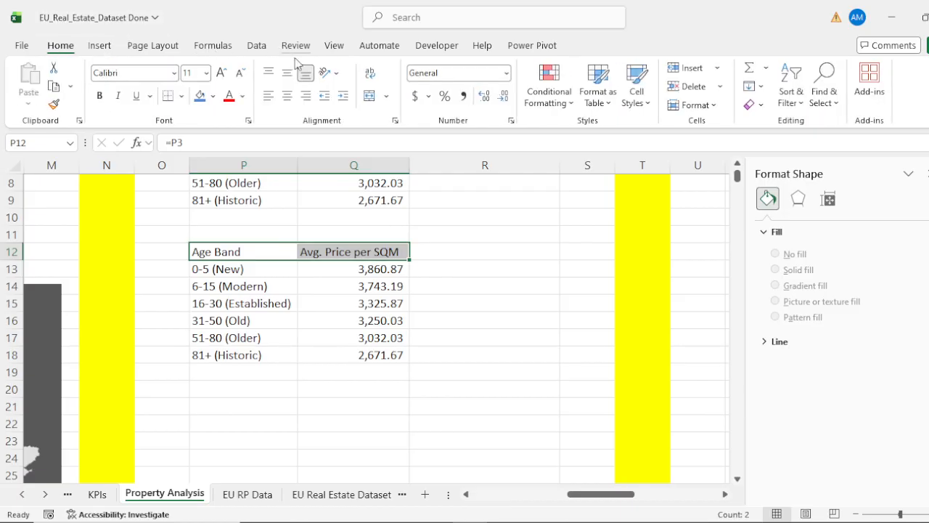
pyautogui.click(200, 95)
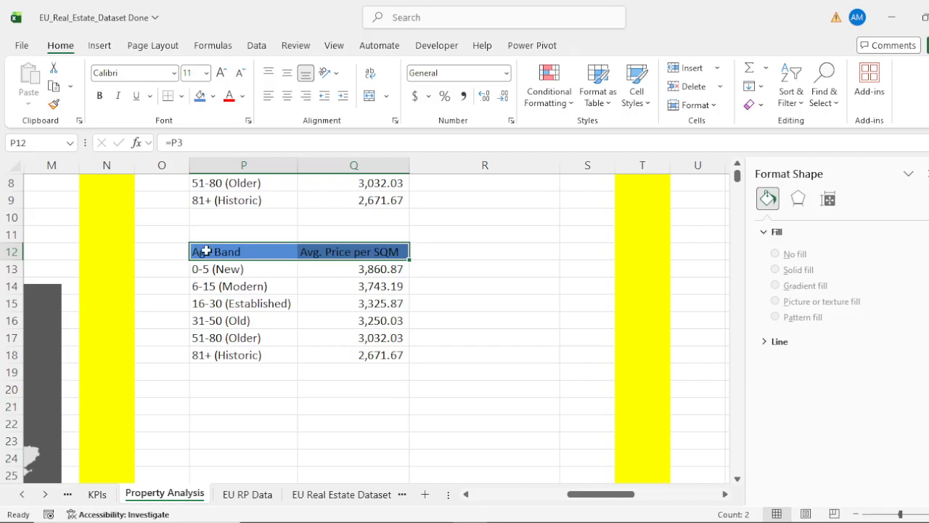
# Insert a treemap chart from the linked age band price table in P12:Q18.
pyautogui.moveTo(207, 252); pyautogui.dragTo(377, 356)
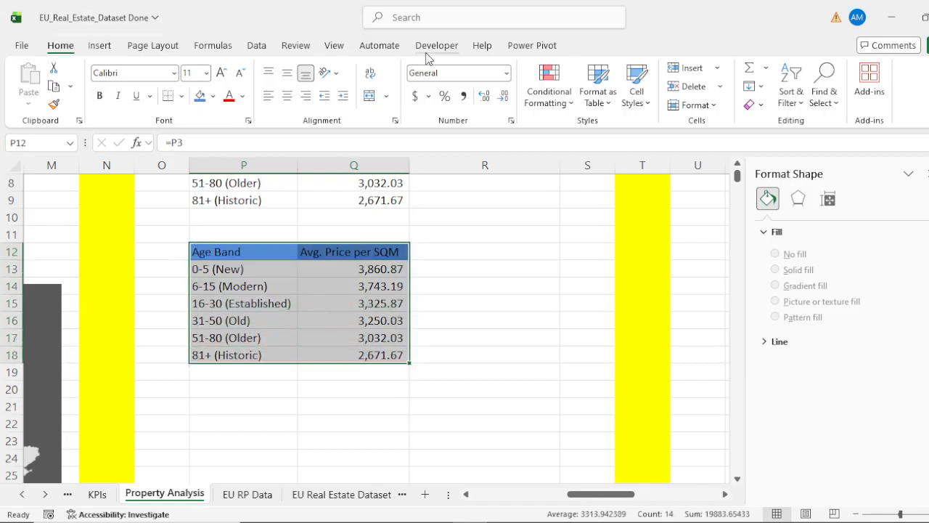
pyautogui.click(99, 45)
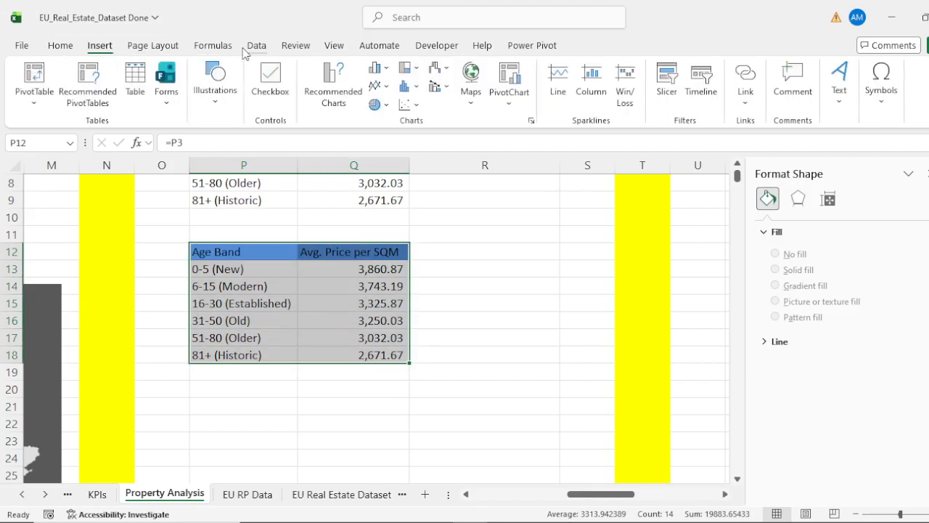
pyautogui.click(403, 69)
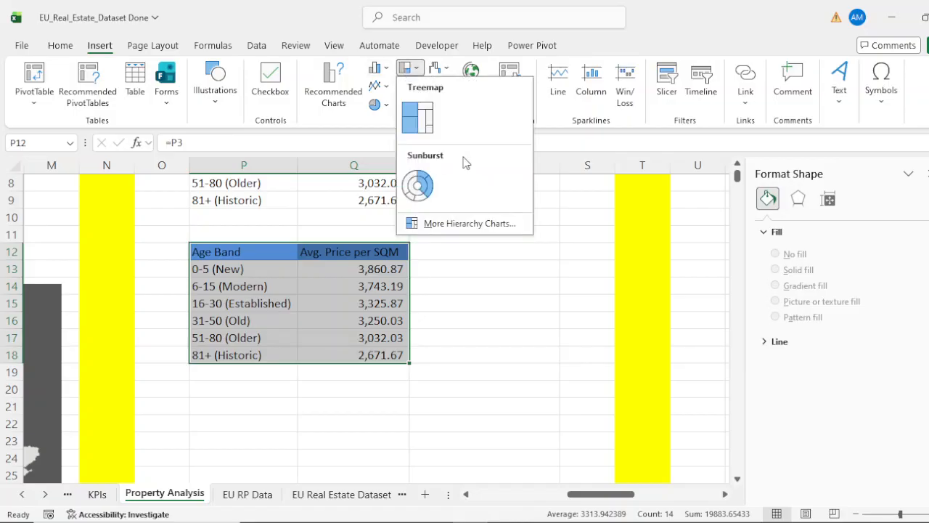
pyautogui.click(418, 116)
pyautogui.scroll(1, 471, 290)
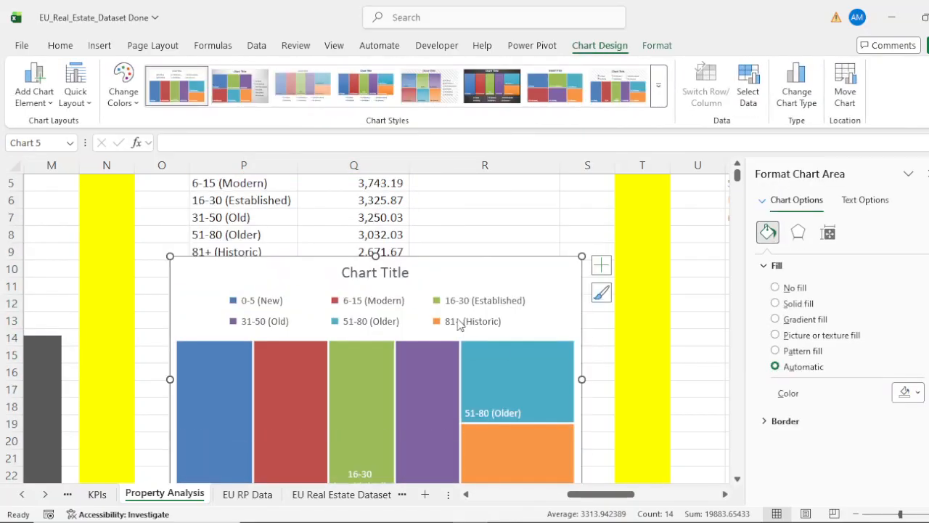
# Delete the legend from the age band treemap.
pyautogui.scroll(-2, 464, 327)
pyautogui.click(405, 204)
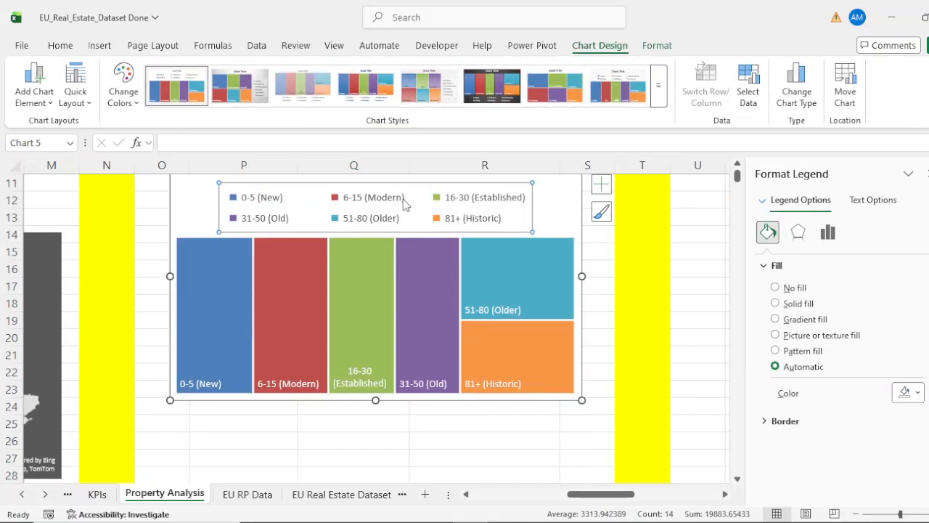
pyautogui.press('Delete')
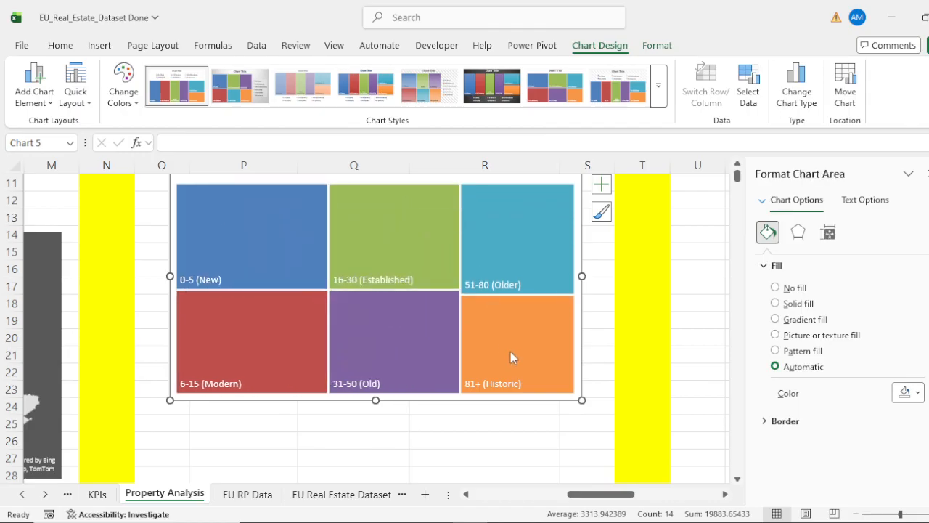
# Add the value to the treemap's data labels alongside the category name.
pyautogui.click(602, 186)
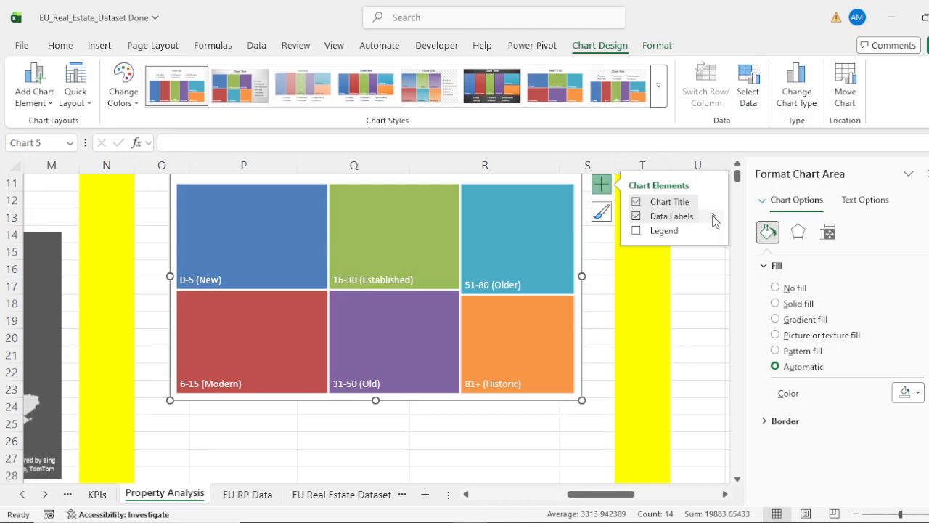
pyautogui.moveTo(716, 215)
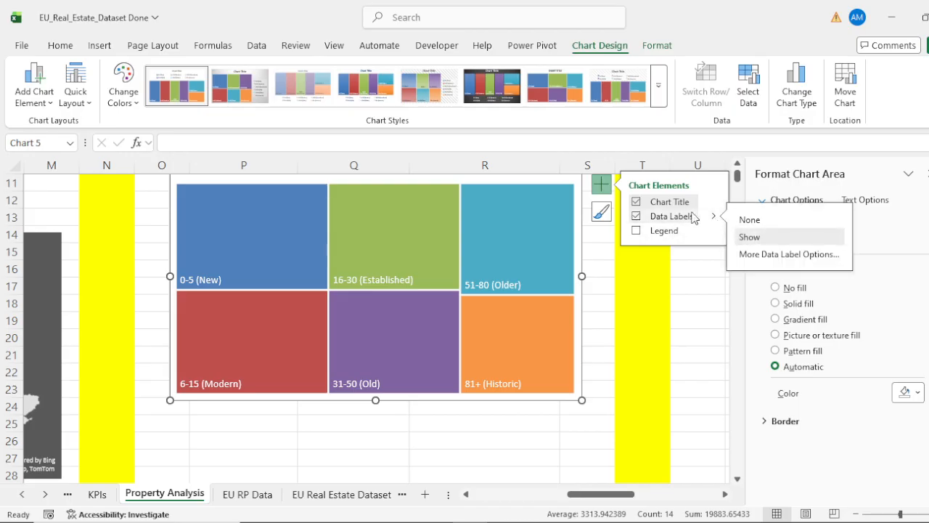
pyautogui.click(602, 185)
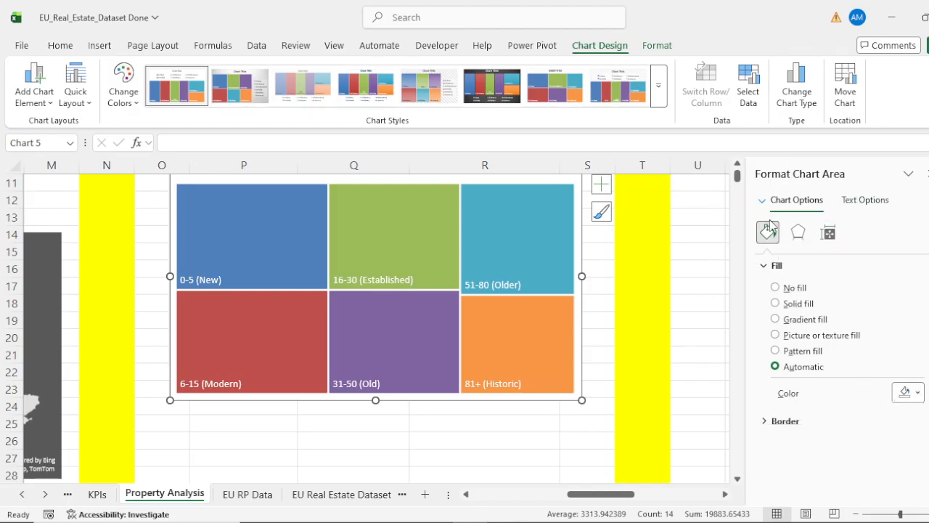
pyautogui.click(520, 287)
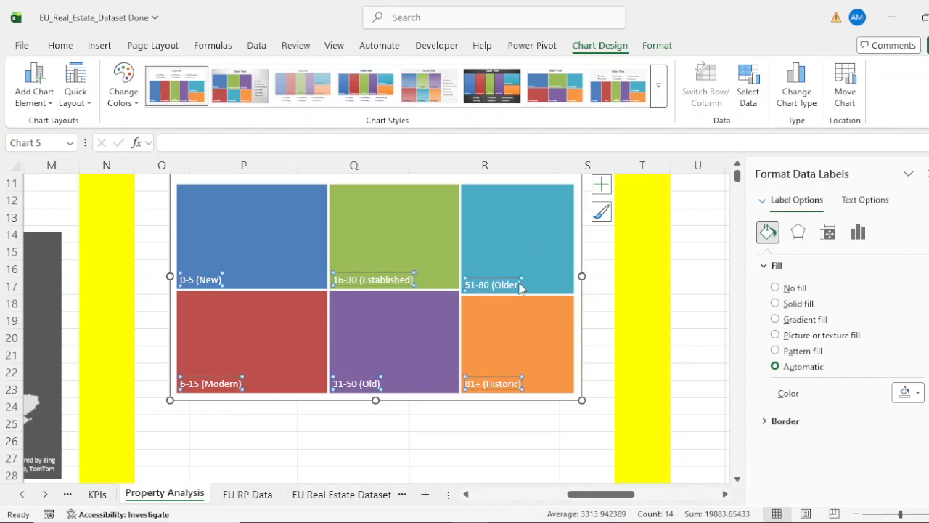
pyautogui.click(859, 231)
pyautogui.click(769, 268)
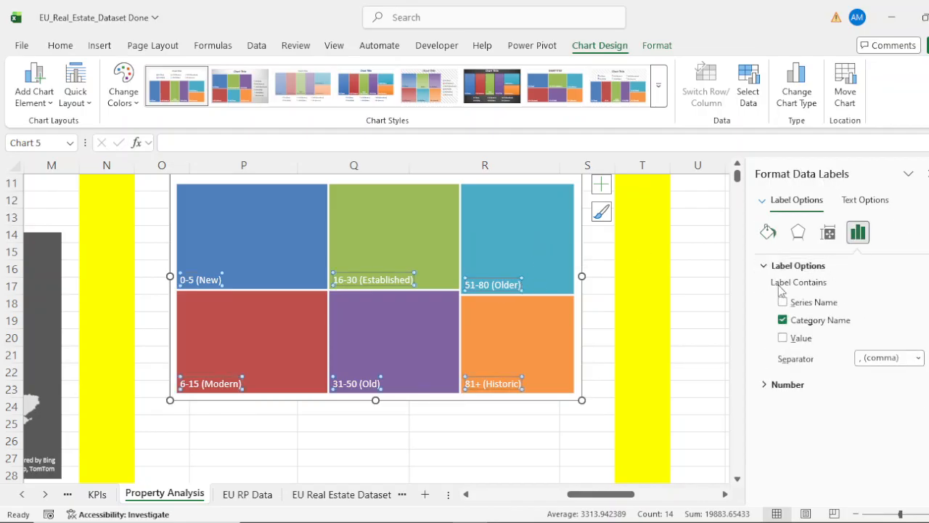
pyautogui.click(783, 338)
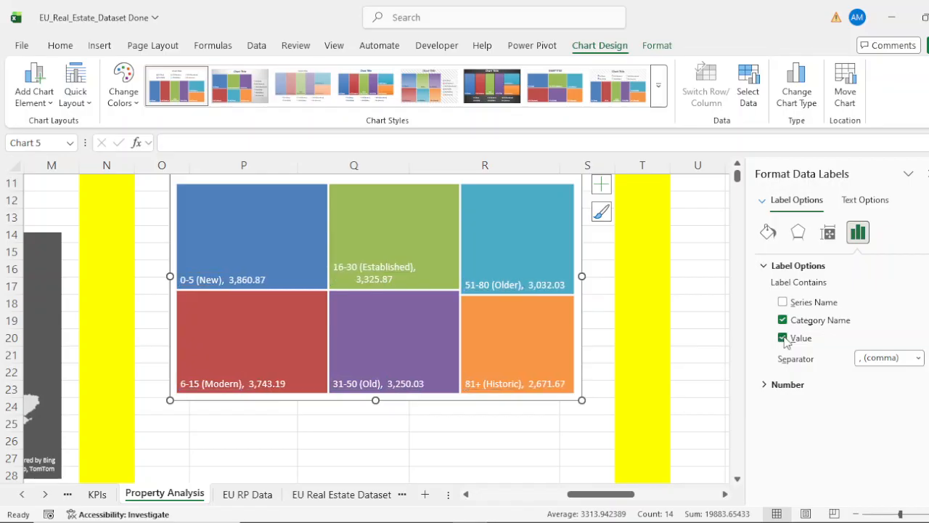
pyautogui.click(516, 442)
# Move the treemap slightly down so it clears the last row of the age band pivot table.
pyautogui.scroll(2, 629, 342)
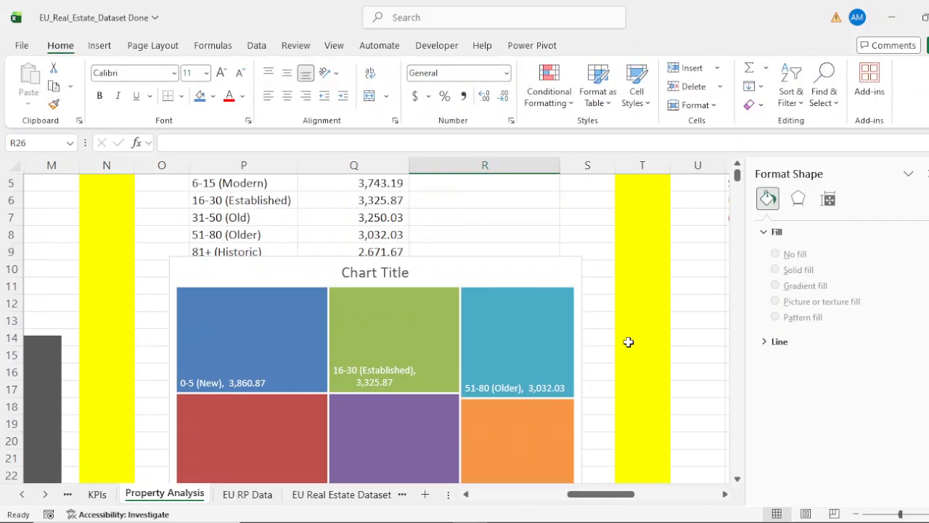
pyautogui.scroll(2, 628, 342)
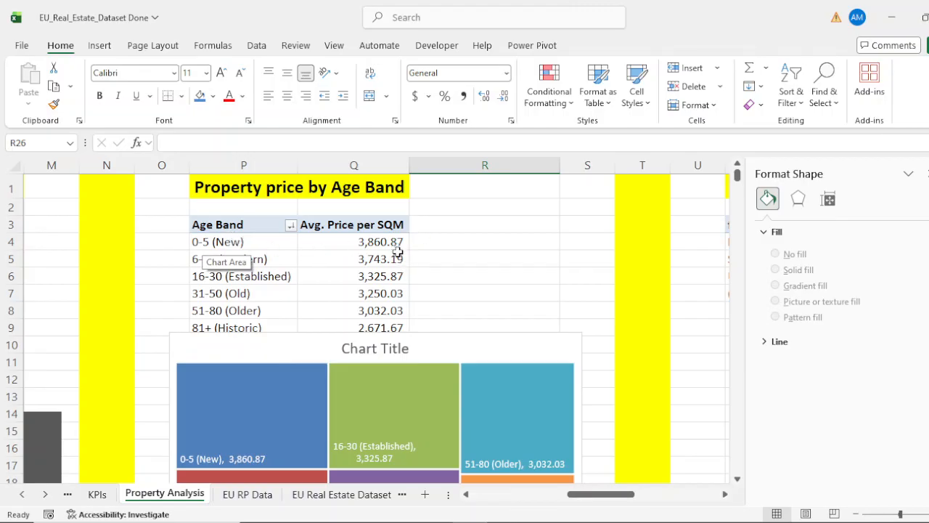
pyautogui.click(506, 263)
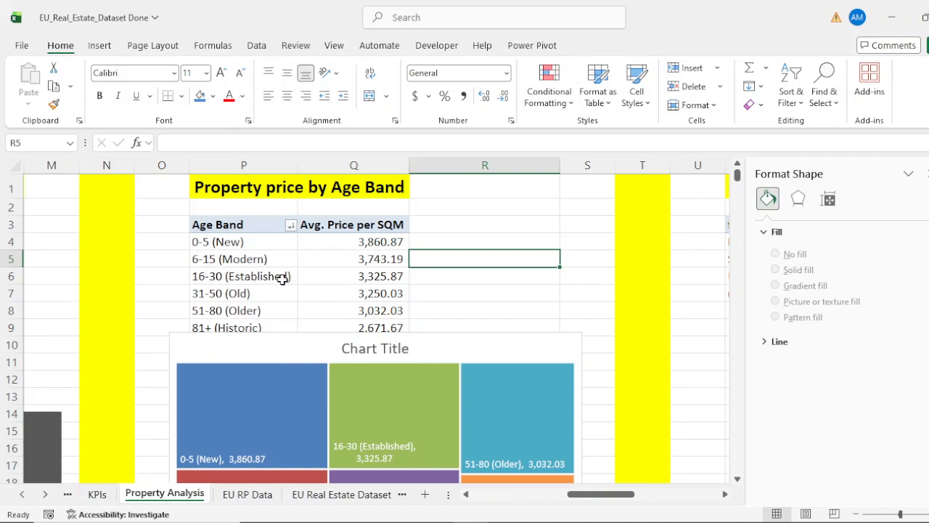
pyautogui.scroll(-1, 449, 303)
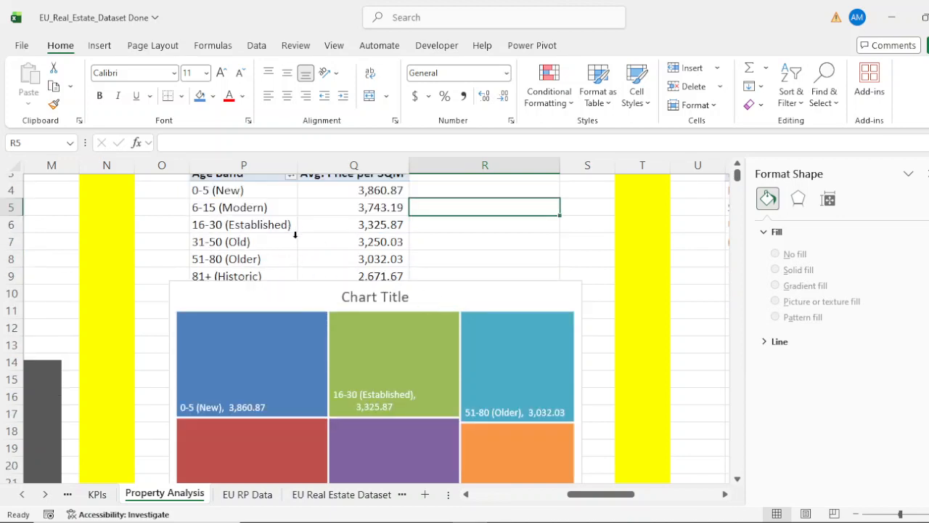
pyautogui.click(485, 287)
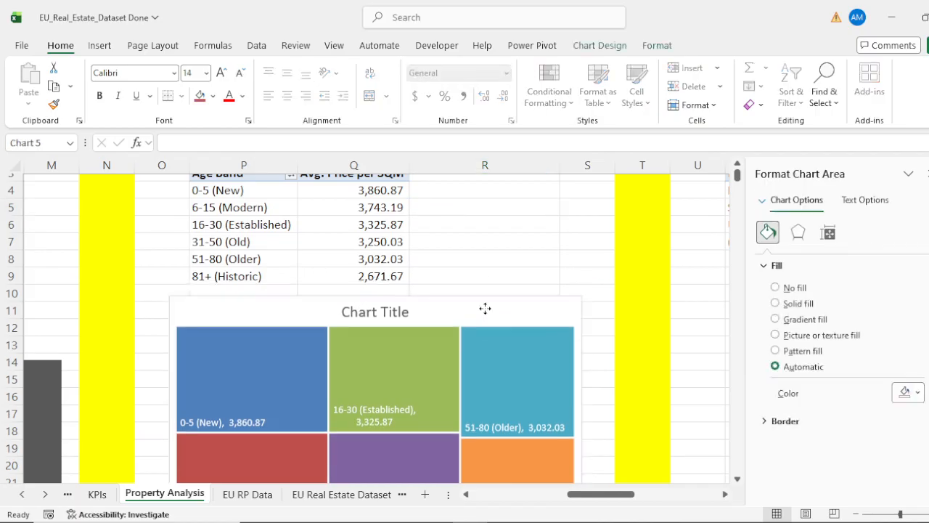
pyautogui.scroll(1, 425, 268)
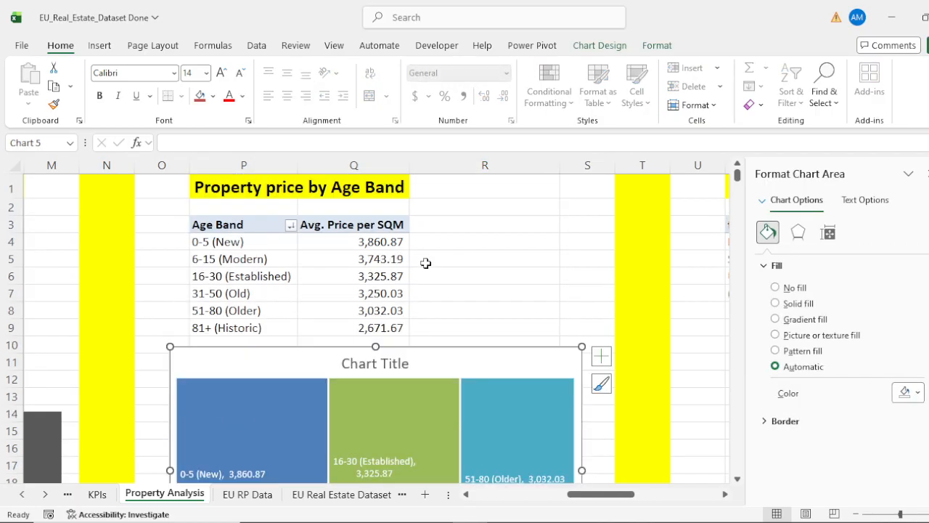
# Change the treemap's title to "Property Price by Age Band".
pyautogui.click(344, 371)
pyautogui.moveTo(341, 364); pyautogui.dragTo(436, 364)
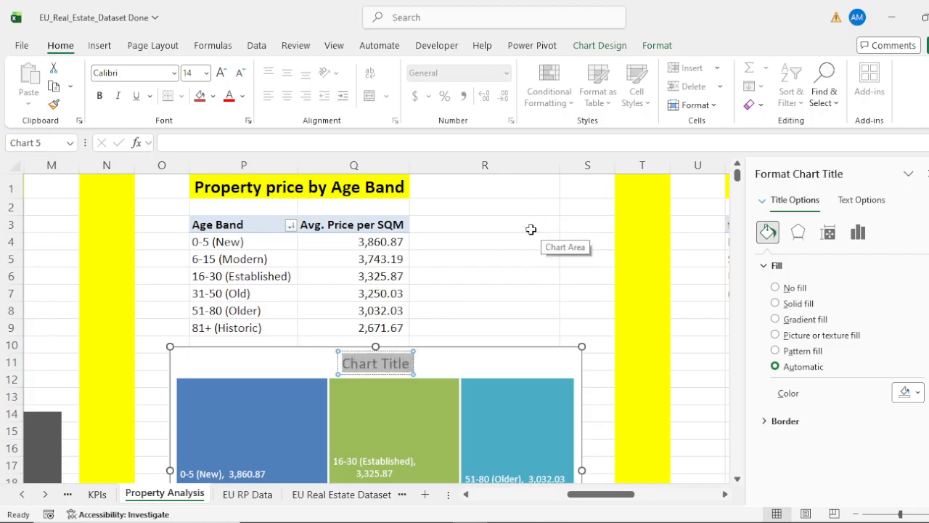
pyautogui.write('Properyy')
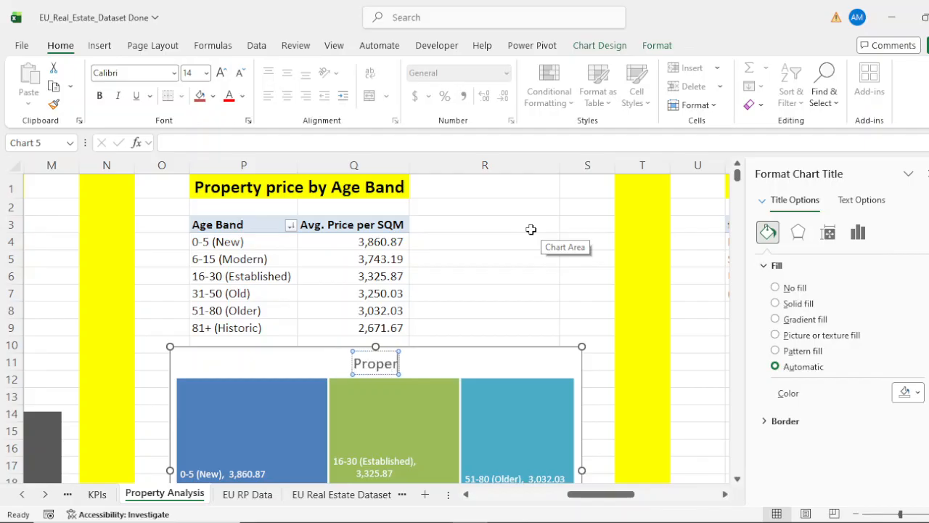
pyautogui.press('BackSpace')
pyautogui.press('BackSpace')
pyautogui.write('ty Pri')
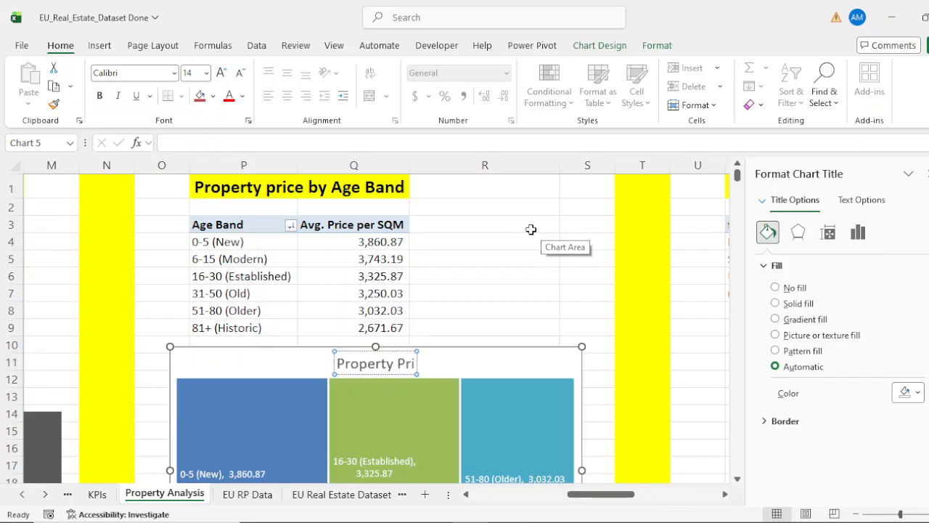
pyautogui.write('ce by')
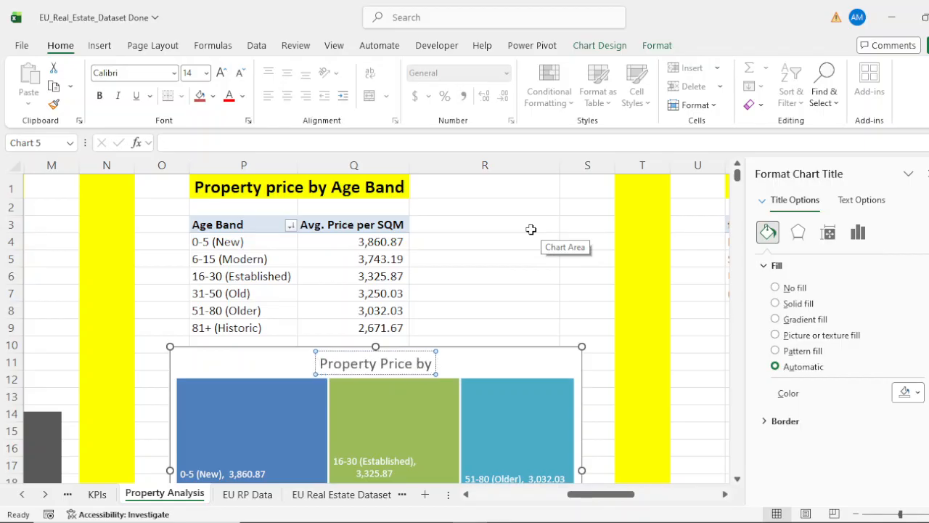
pyautogui.write(' Age Ba')
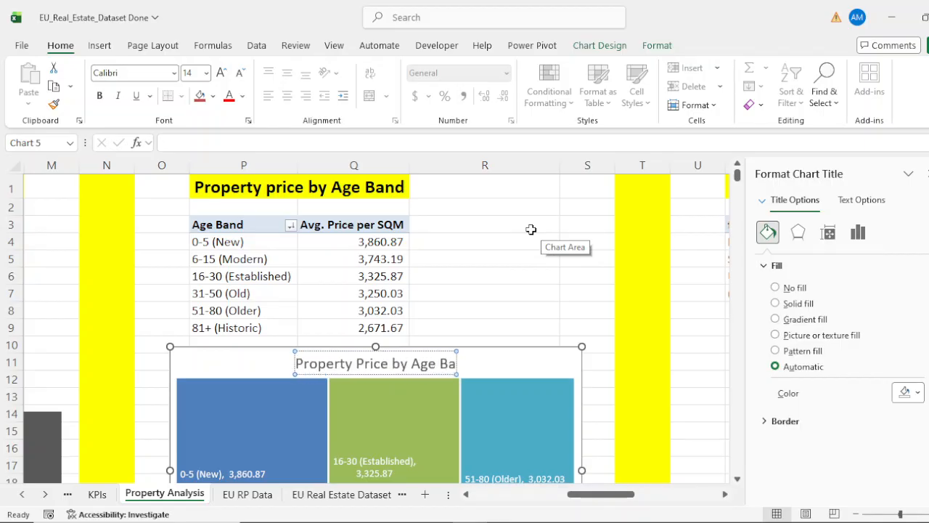
pyautogui.write('nd')
pyautogui.click(537, 222)
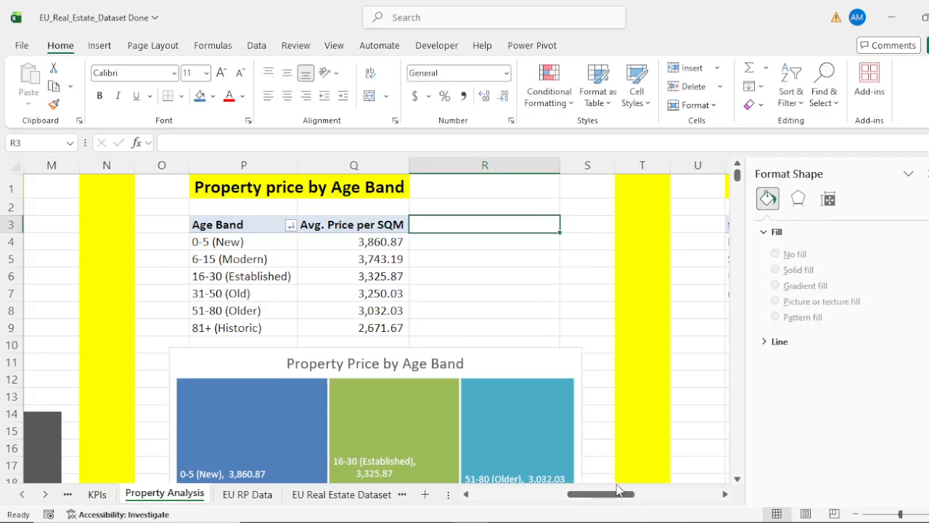
# Insert a pie PivotChart from the Furnishing Status by Price pivot table in V3:W7.
pyautogui.moveTo(617, 490); pyautogui.dragTo(671, 491)
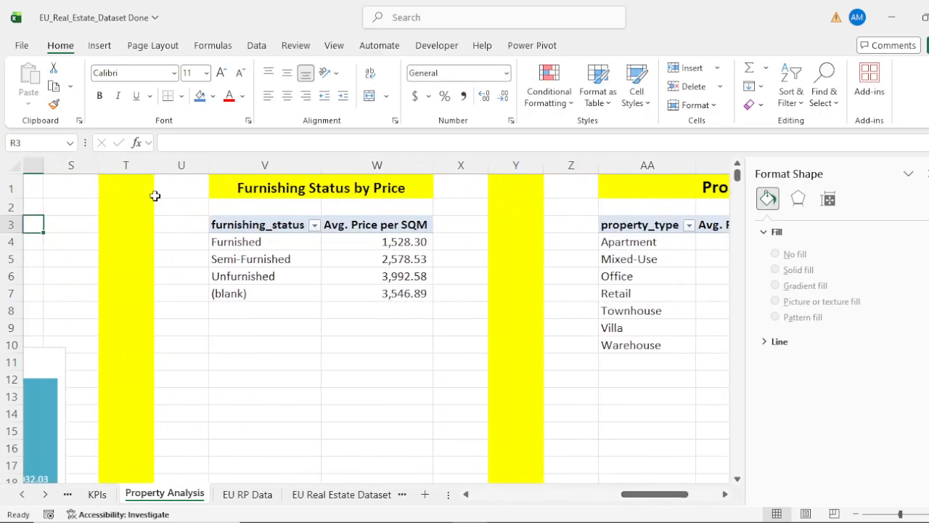
pyautogui.moveTo(244, 227); pyautogui.dragTo(360, 294)
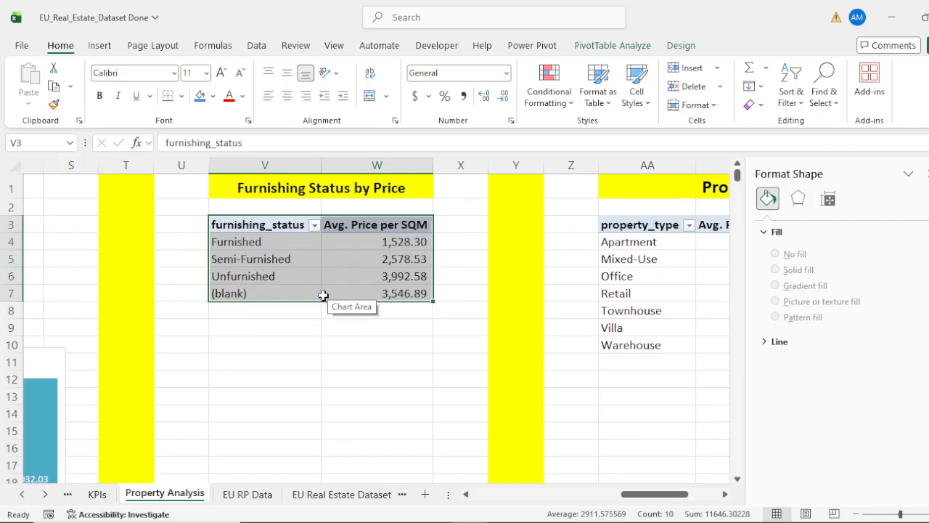
pyautogui.click(284, 295)
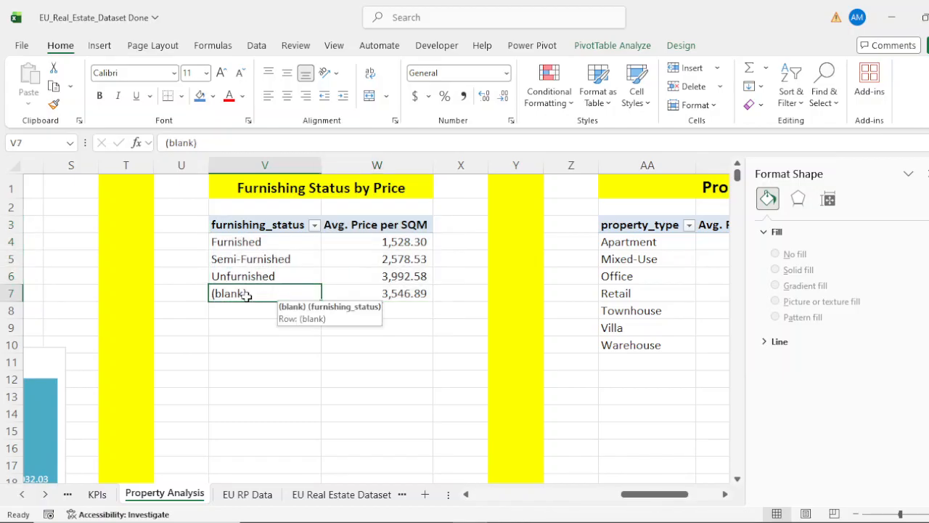
pyautogui.moveTo(238, 223); pyautogui.dragTo(346, 292)
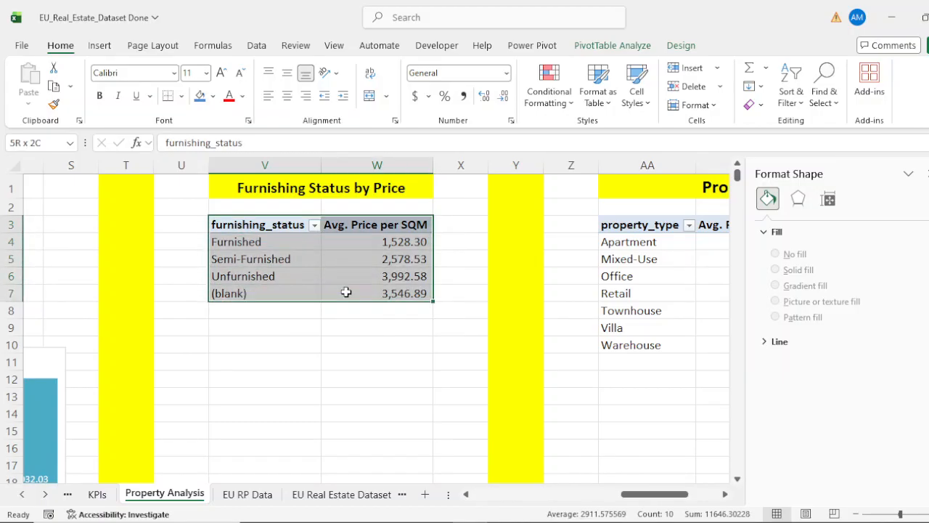
pyautogui.click(101, 47)
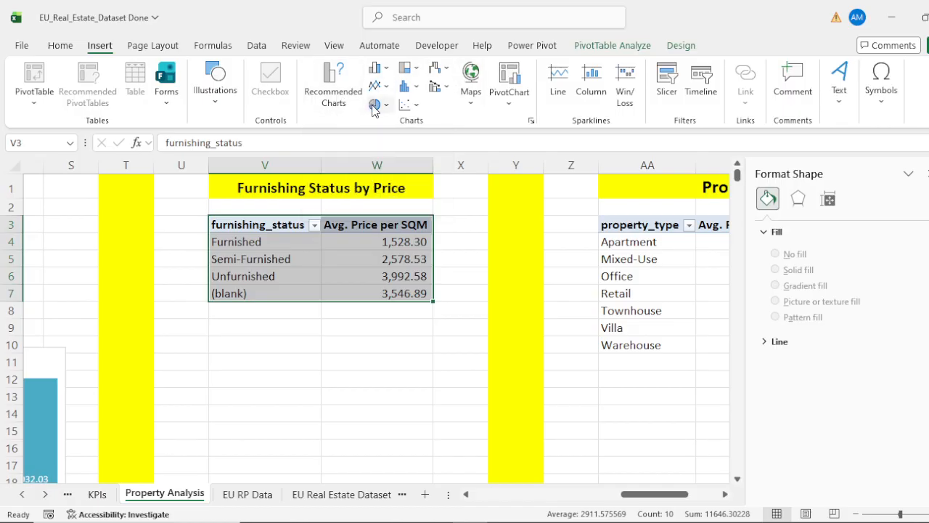
pyautogui.click(333, 100)
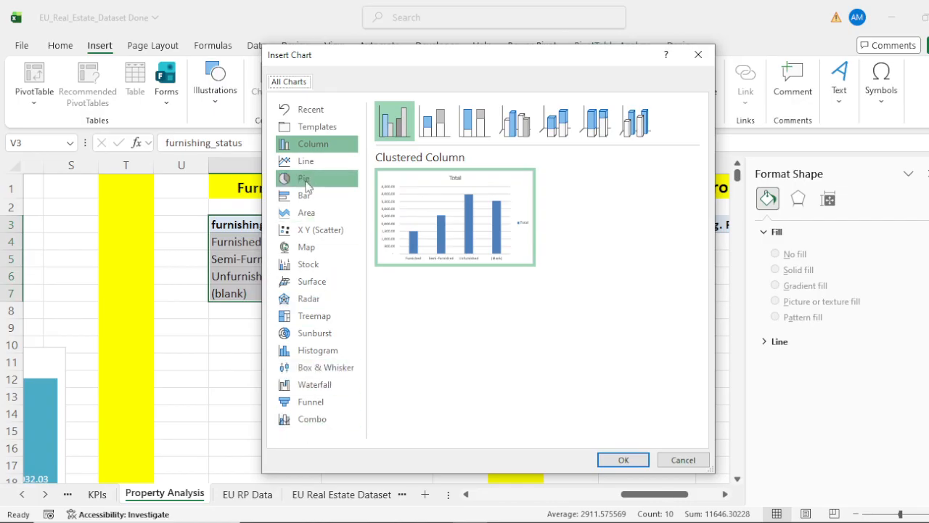
pyautogui.click(303, 177)
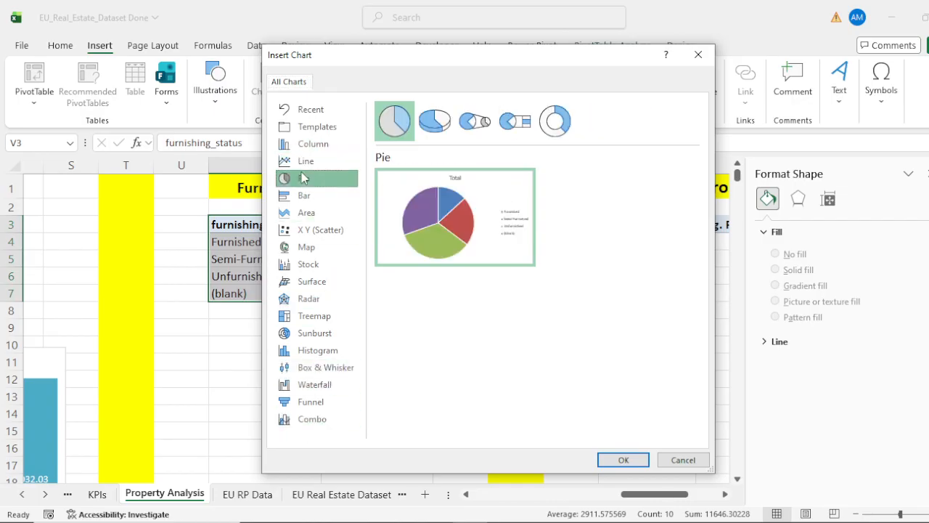
pyautogui.click(625, 462)
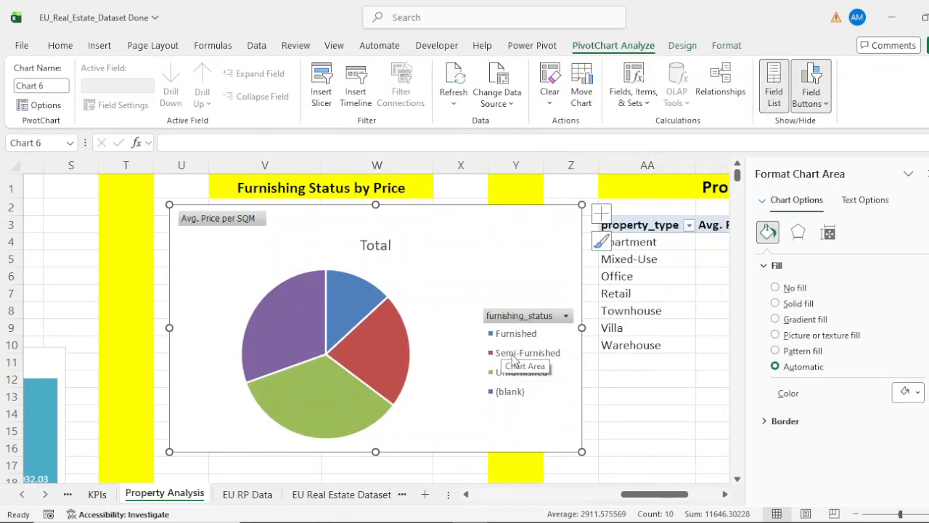
# Delete the furnishing status pie chart's legend and narrow the chart to end before the yellow divider in column Y.
pyautogui.click(534, 341)
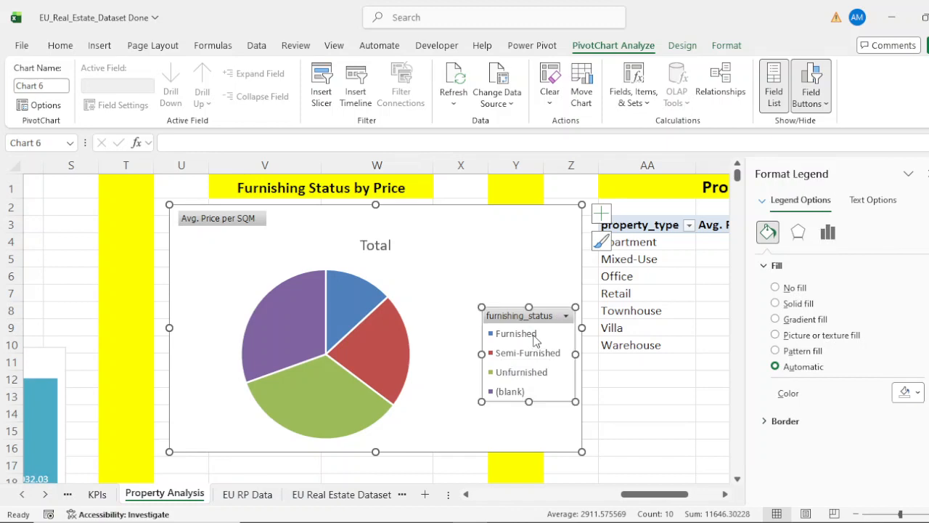
pyautogui.press('Delete')
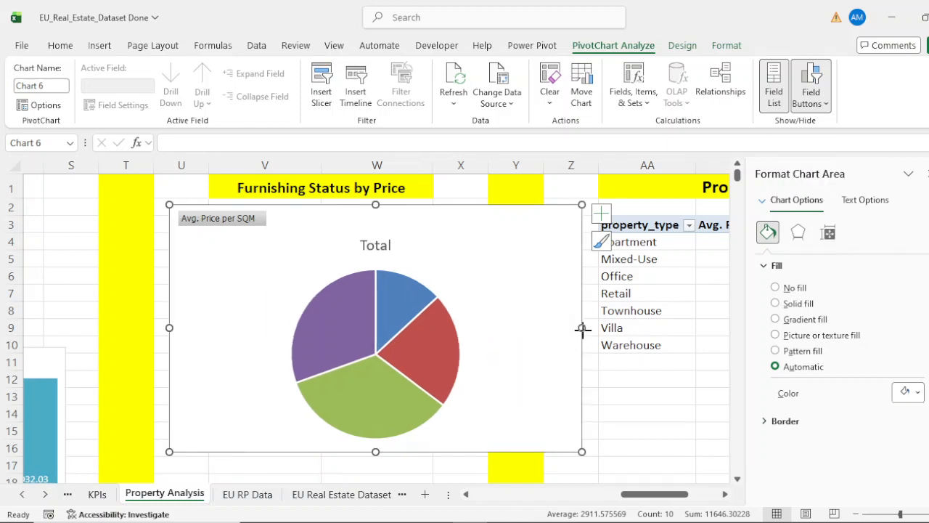
pyautogui.moveTo(582, 329); pyautogui.dragTo(476, 335)
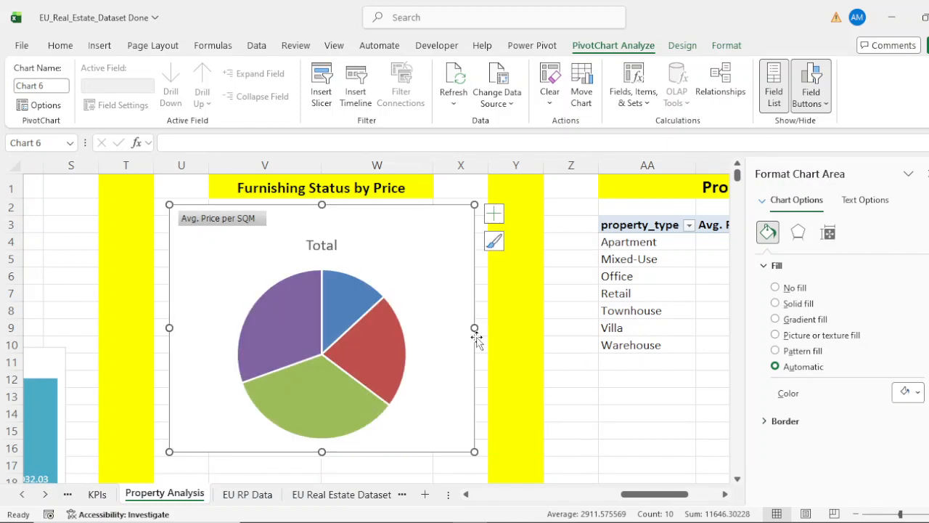
# Move the furnishing status pie chart down to start at row 7 and label its slices with percentages instead of values.
pyautogui.moveTo(393, 214); pyautogui.dragTo(400, 300)
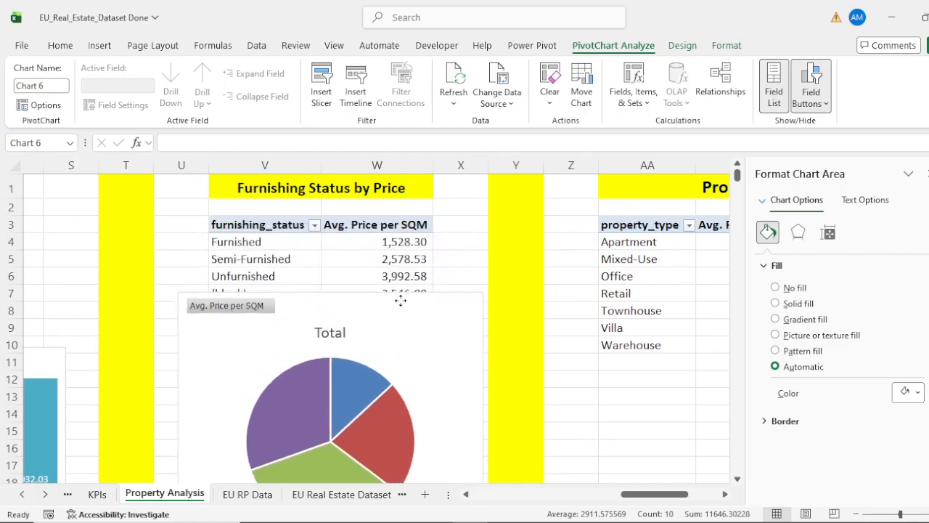
pyautogui.click(502, 301)
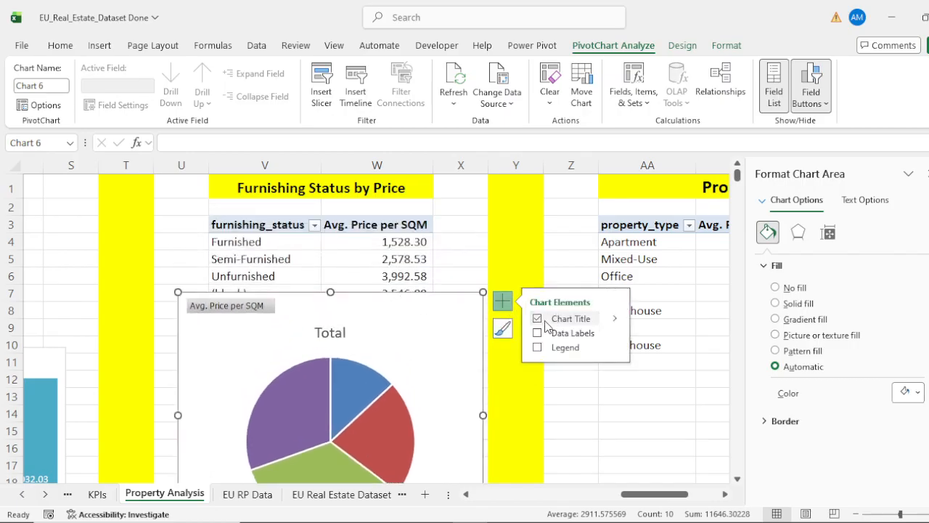
pyautogui.click(538, 332)
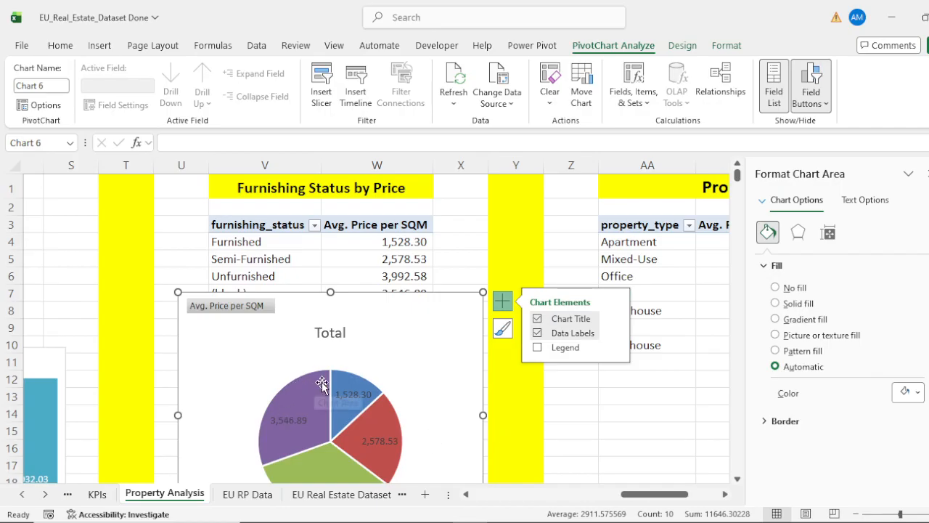
pyautogui.click(350, 394)
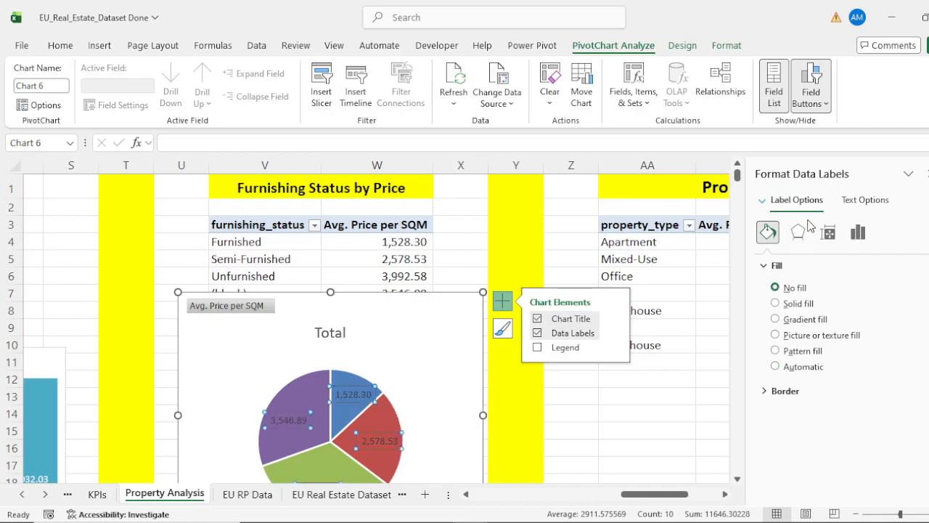
pyautogui.click(858, 232)
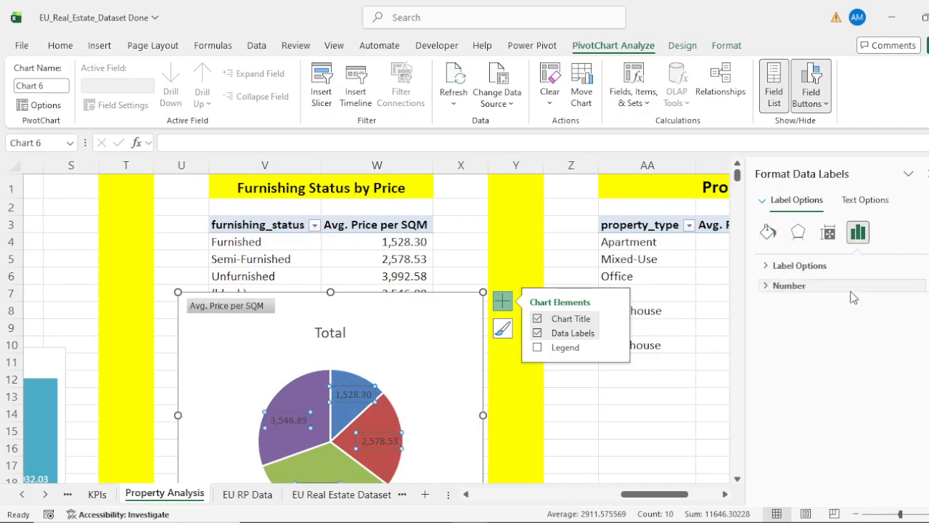
pyautogui.click(764, 266)
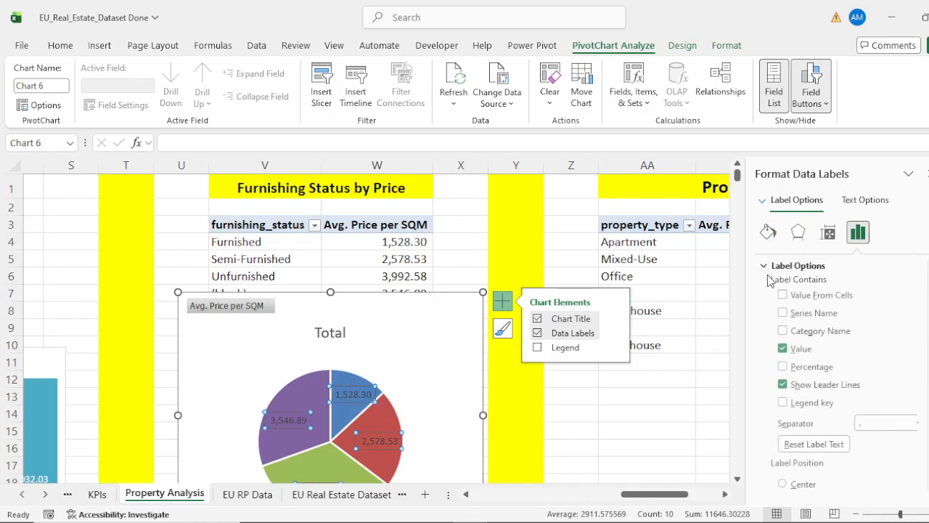
pyautogui.click(783, 369)
pyautogui.click(783, 352)
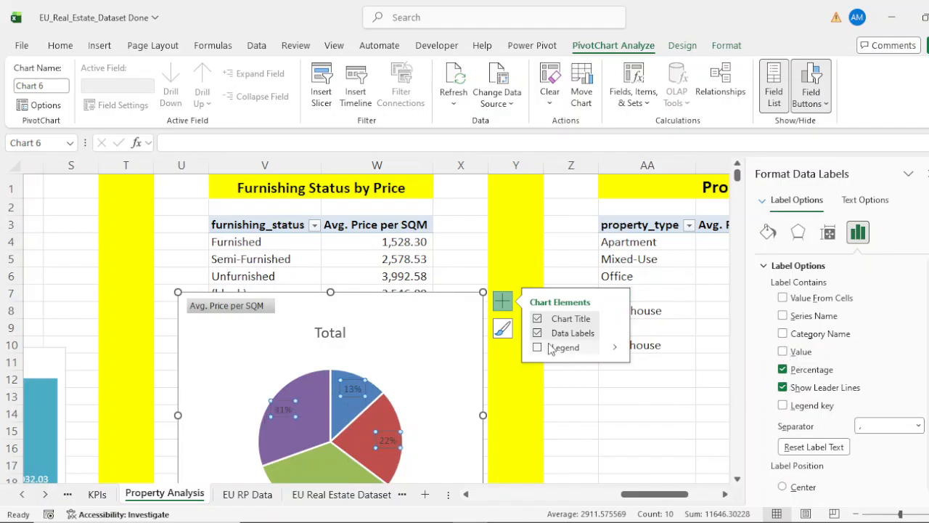
pyautogui.click(503, 302)
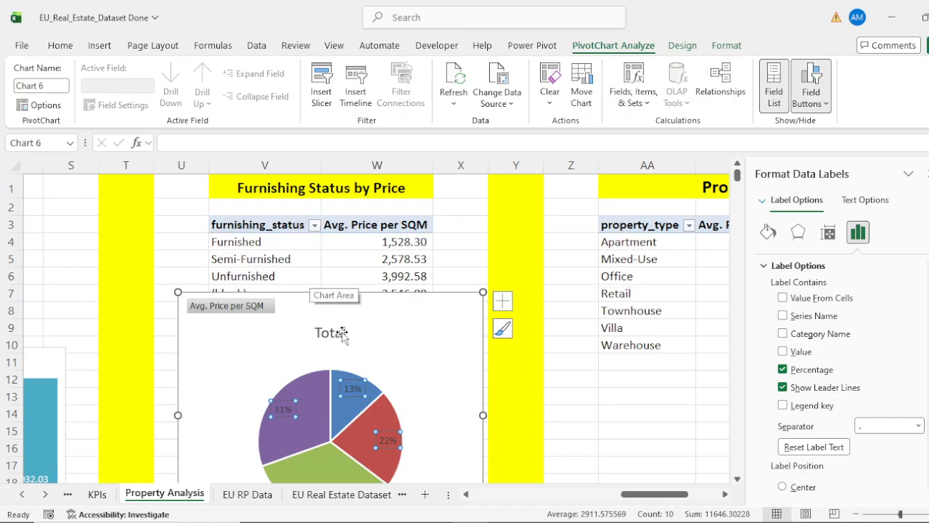
# Hide all field buttons on the pie chart and change its title to "Furnishing Status by Price".
pyautogui.rightClick(245, 306)
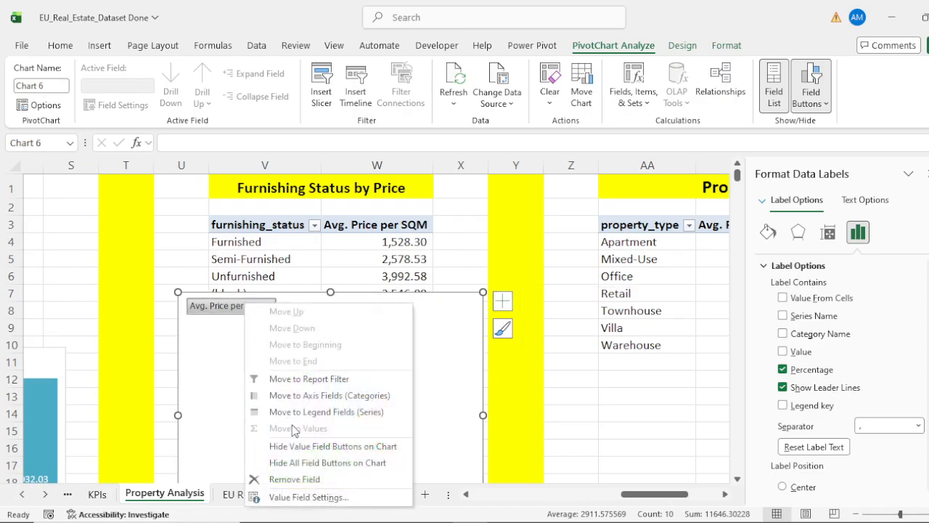
pyautogui.click(313, 463)
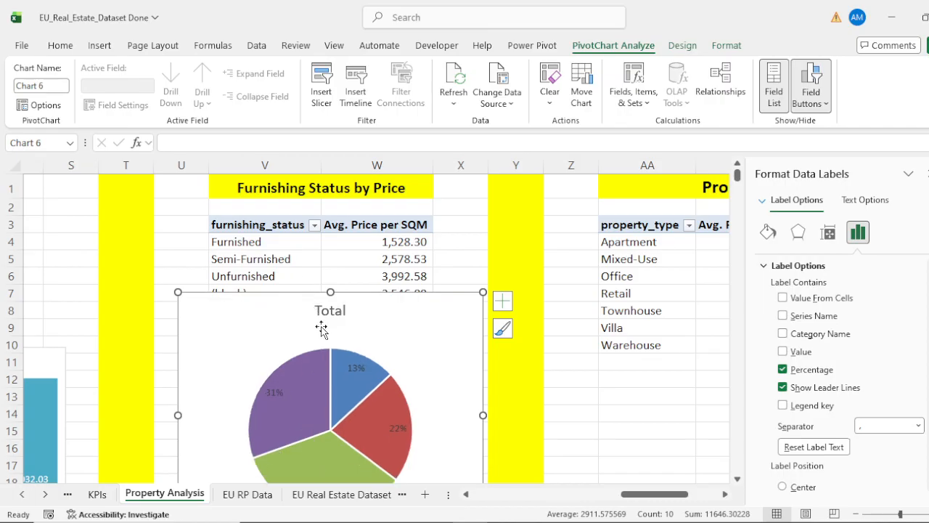
pyautogui.click(338, 312)
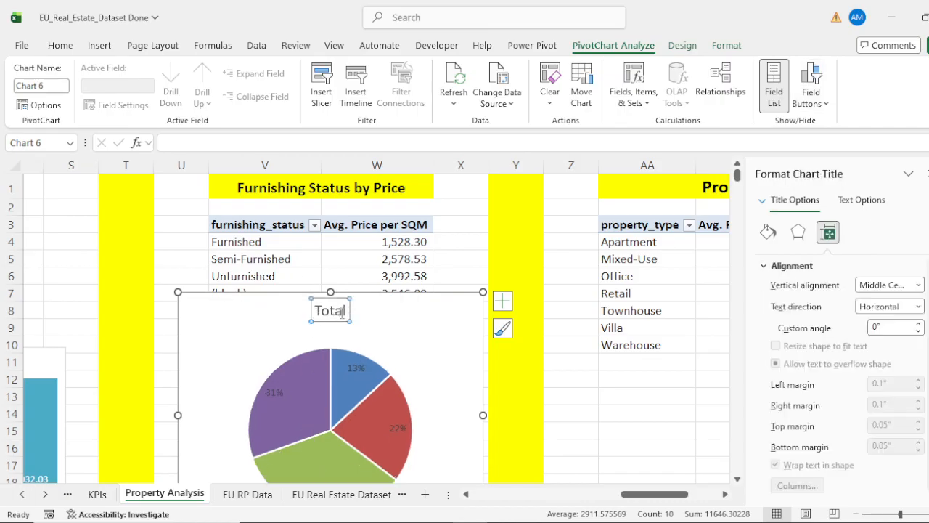
pyautogui.moveTo(346, 311); pyautogui.dragTo(299, 312)
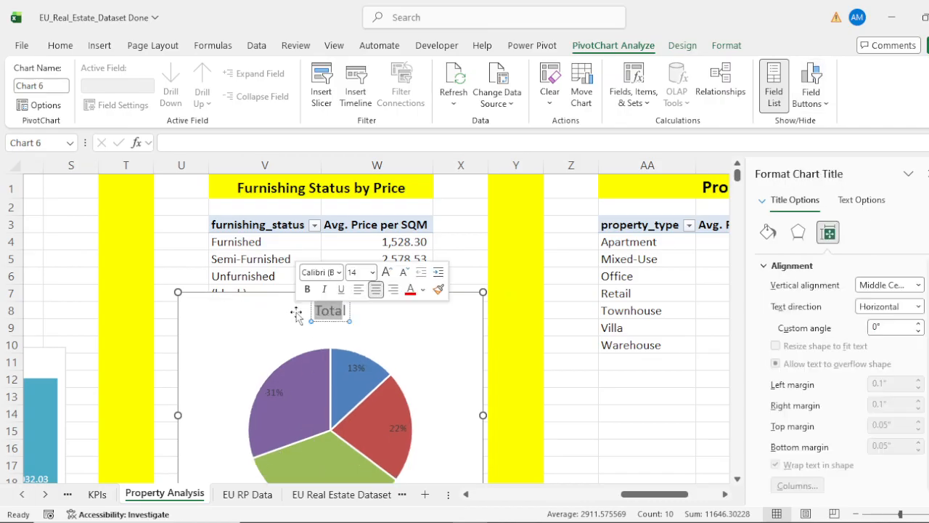
pyautogui.press('Delete')
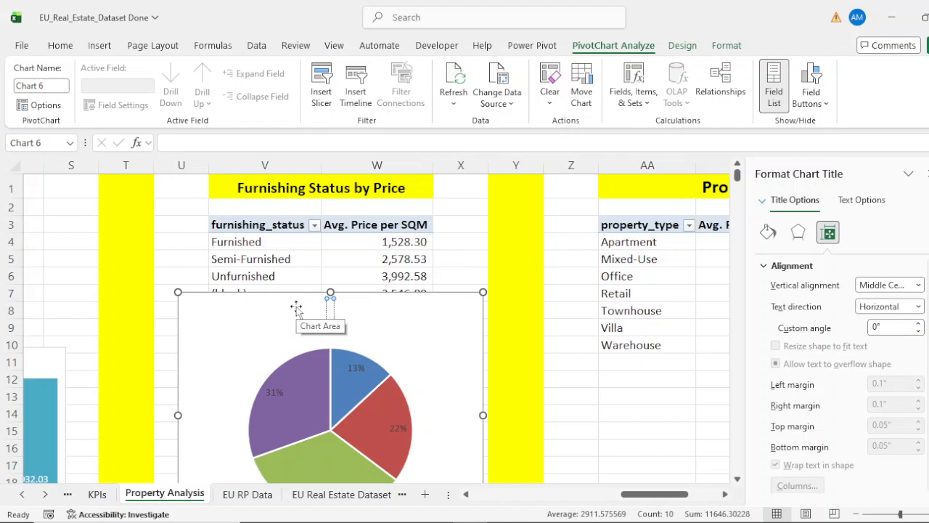
pyautogui.write('Furs')
pyautogui.press('BackSpace')
pyautogui.write('n')
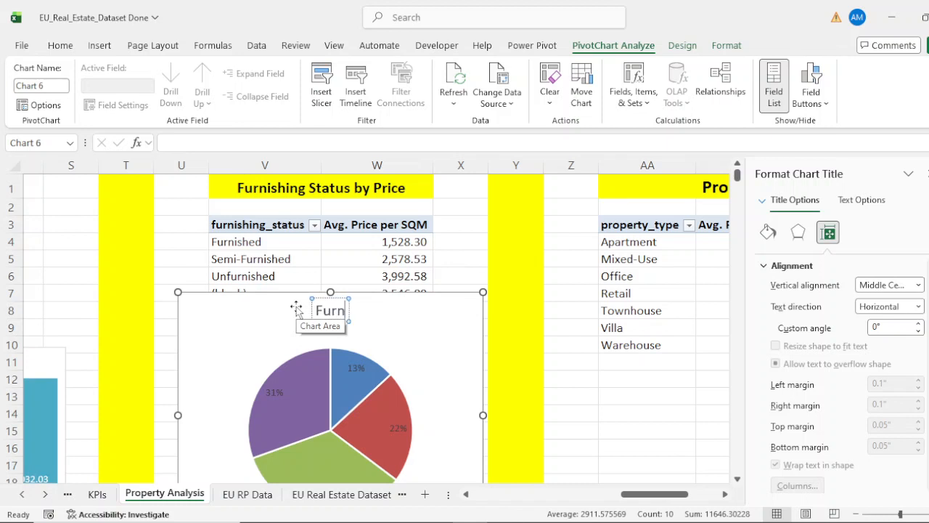
pyautogui.write('ishing S')
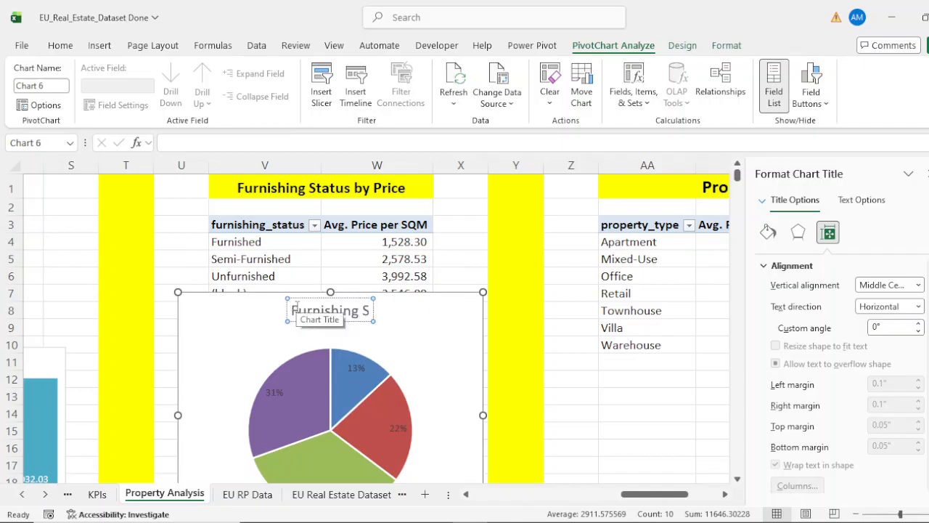
pyautogui.write('tatus b')
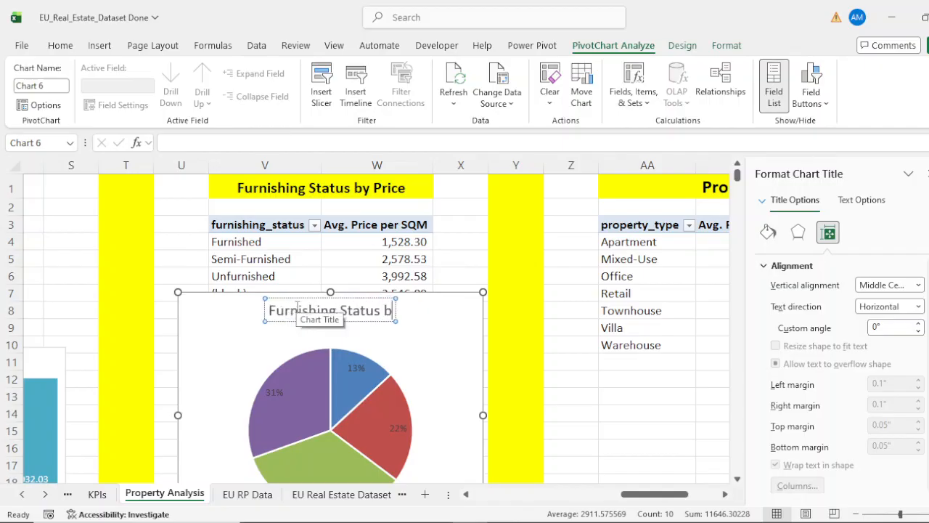
pyautogui.write('y Price')
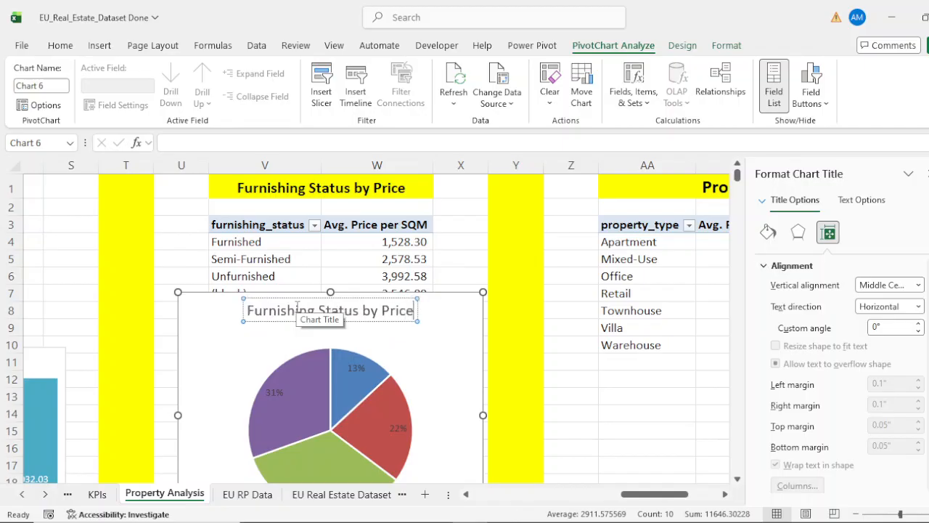
pyautogui.click(464, 238)
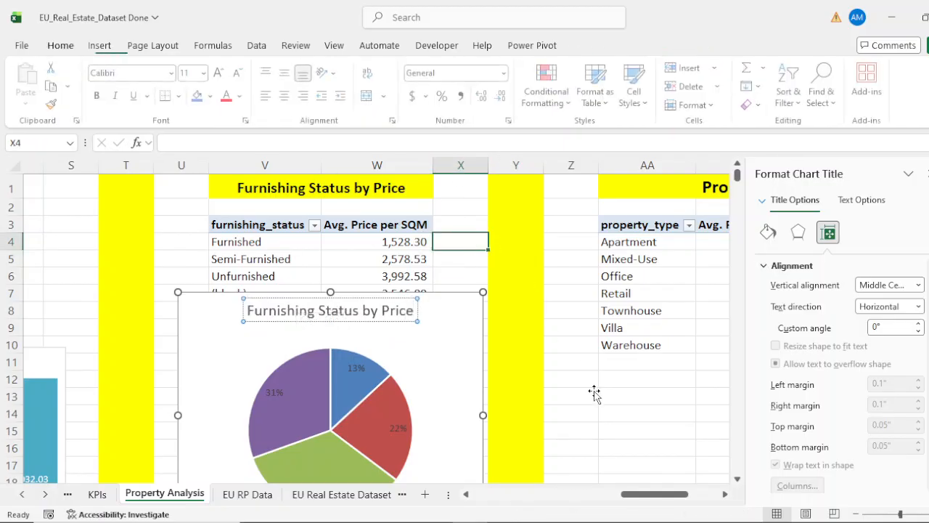
# Insert a combo PivotChart from the Property Comparison pivot table, with Avg. Price per SQM as clustered columns and Average of days_on_market as a secondary-axis line.
pyautogui.moveTo(652, 498); pyautogui.dragTo(693, 498)
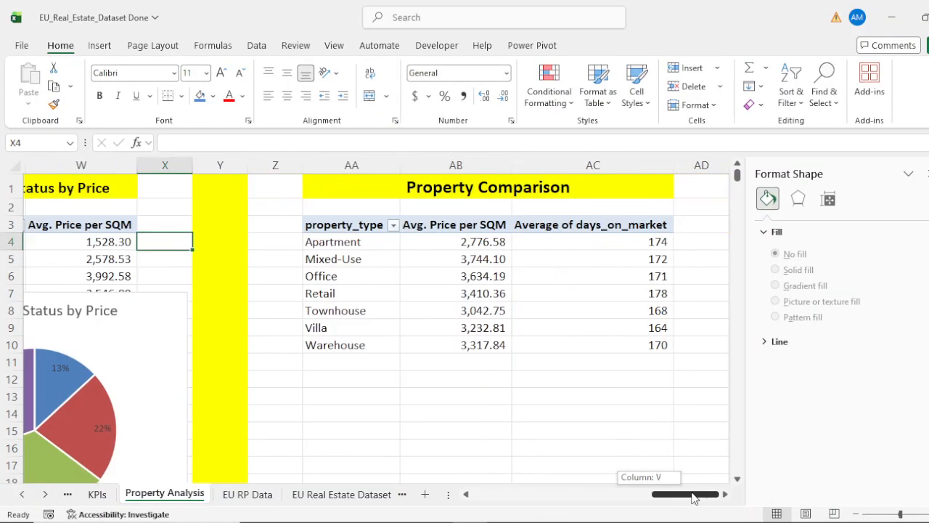
pyautogui.click(332, 228)
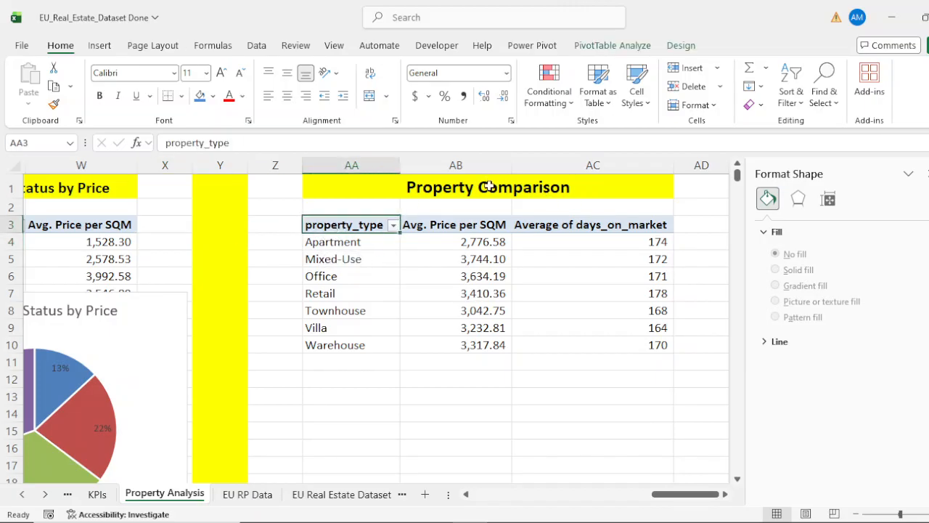
pyautogui.click(101, 46)
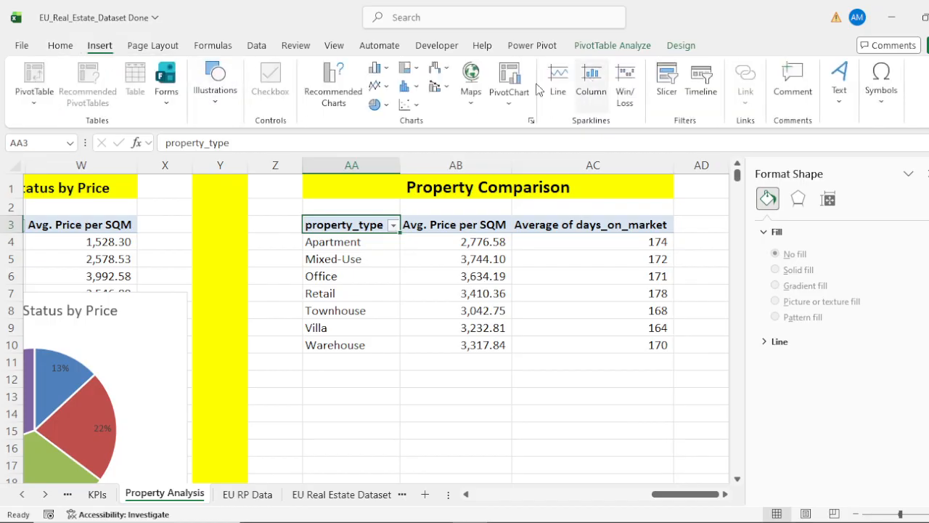
pyautogui.click(345, 98)
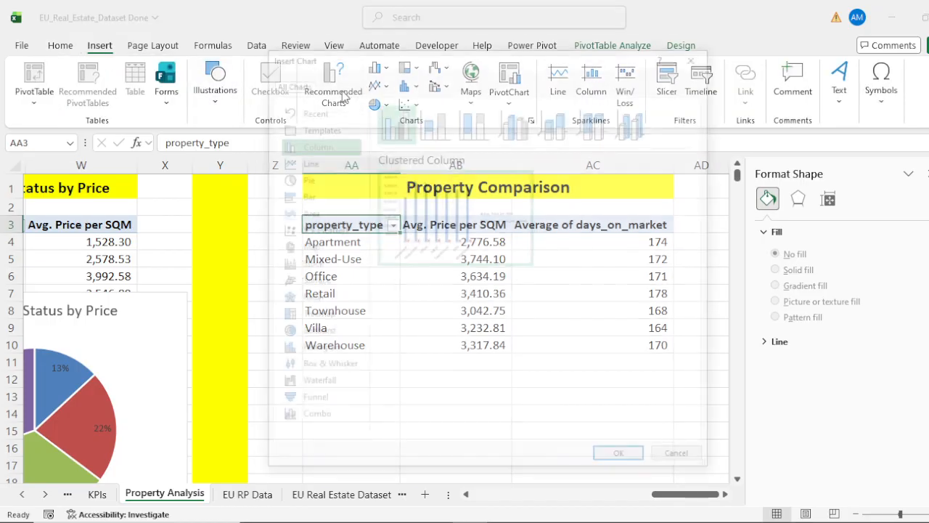
pyautogui.click(317, 419)
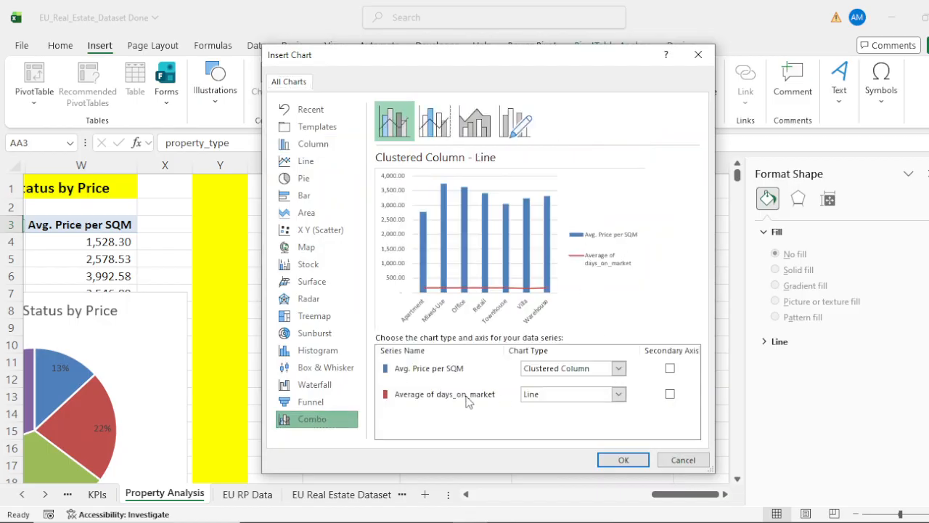
pyautogui.click(671, 394)
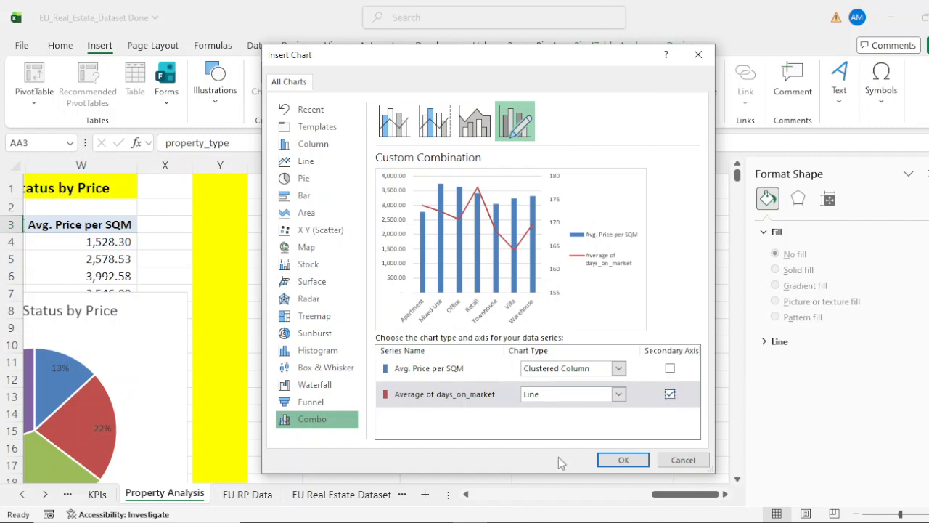
pyautogui.click(624, 460)
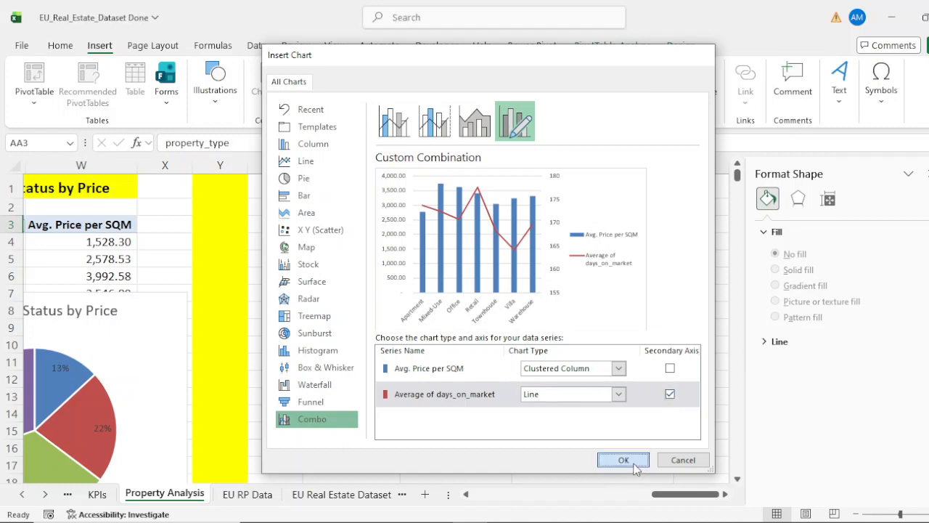
# Move the combo chart under the Property Comparison heading, spanning columns Z to AD, and hide all its field buttons.
pyautogui.scroll(-1, 535, 319)
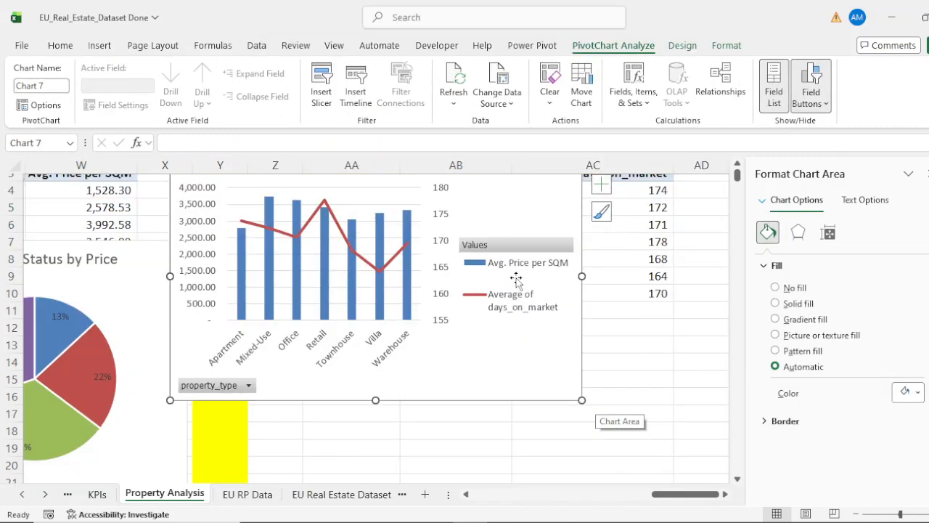
pyautogui.scroll(1, 512, 279)
pyautogui.moveTo(510, 207); pyautogui.dragTo(621, 231)
pyautogui.rightClick(354, 246)
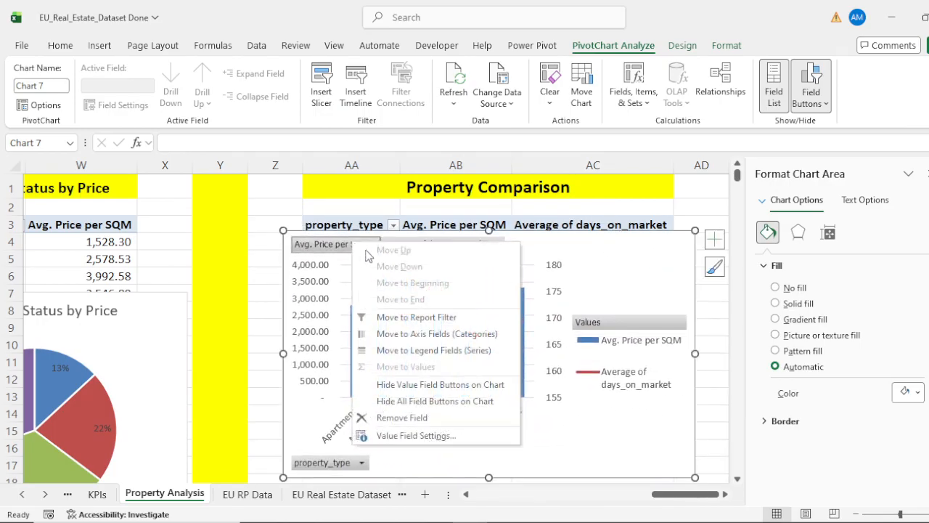
pyautogui.click(430, 401)
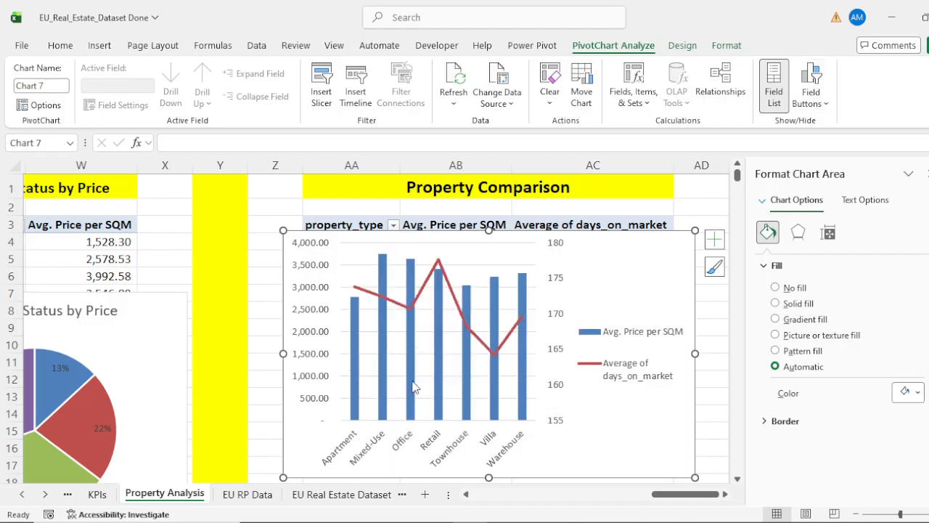
# Delete the major gridlines and the legend from the property comparison combo chart.
pyautogui.click(400, 311)
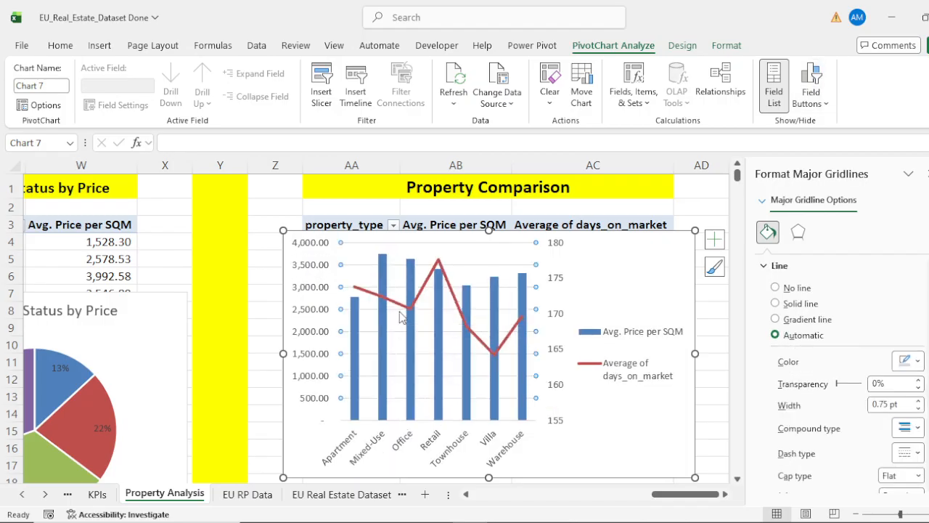
pyautogui.press('Delete')
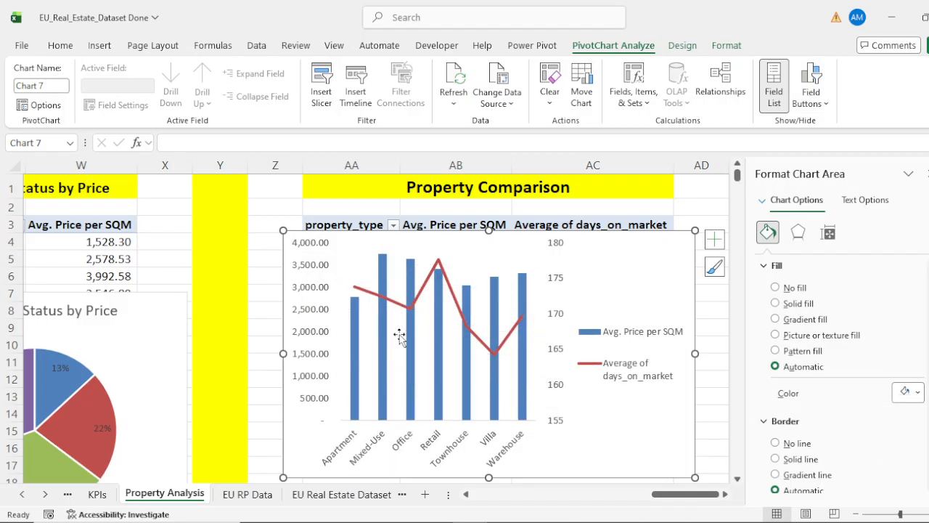
pyautogui.click(650, 336)
pyautogui.press('Delete')
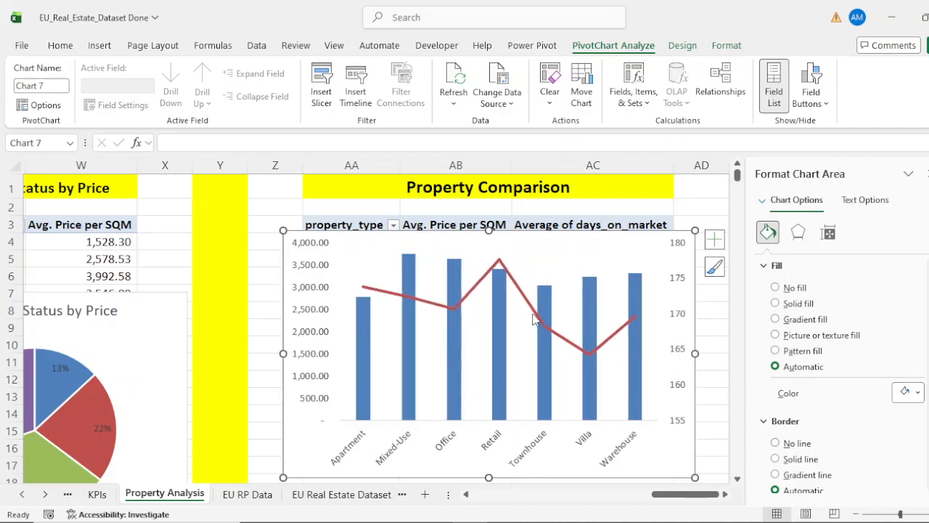
# Set the gap width of the combo chart's Avg. Price per SQM columns to 40%.
pyautogui.click(549, 305)
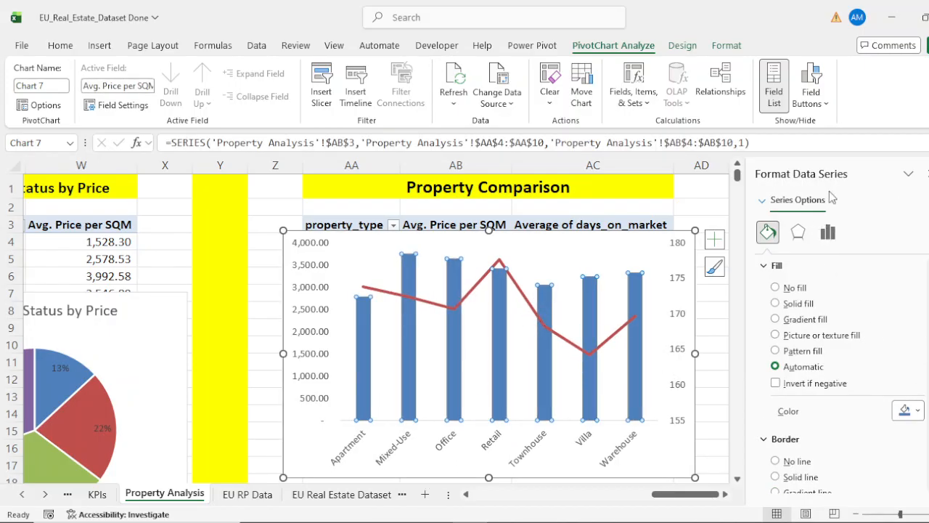
pyautogui.click(827, 231)
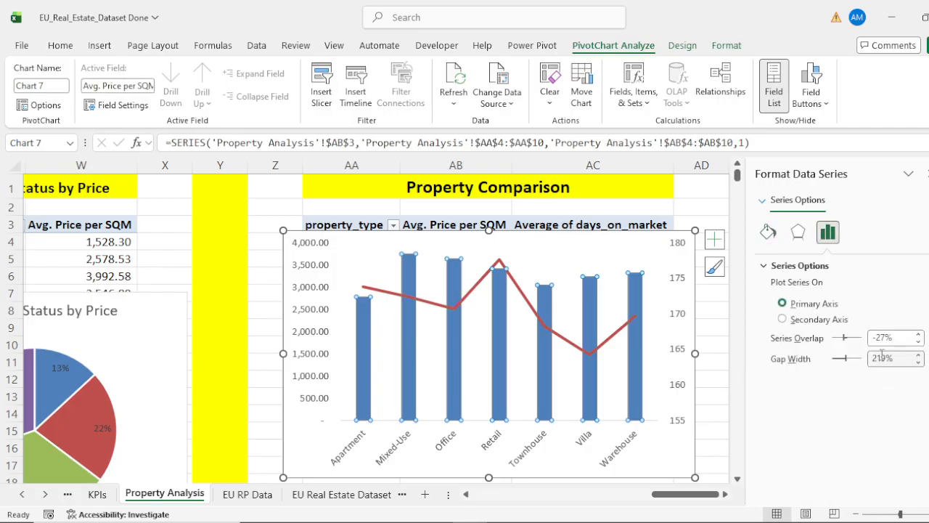
pyautogui.doubleClick(882, 356)
pyautogui.write('4')
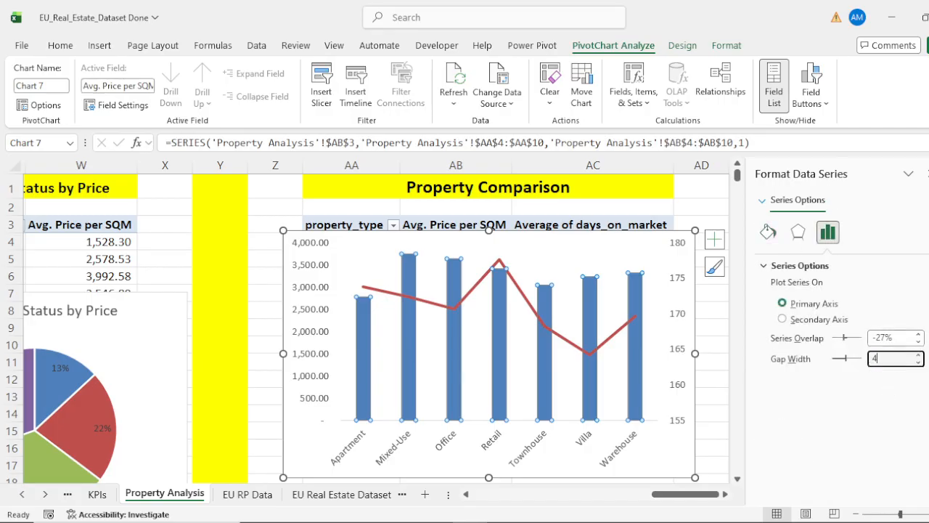
pyautogui.write('0')
pyautogui.press('Return')
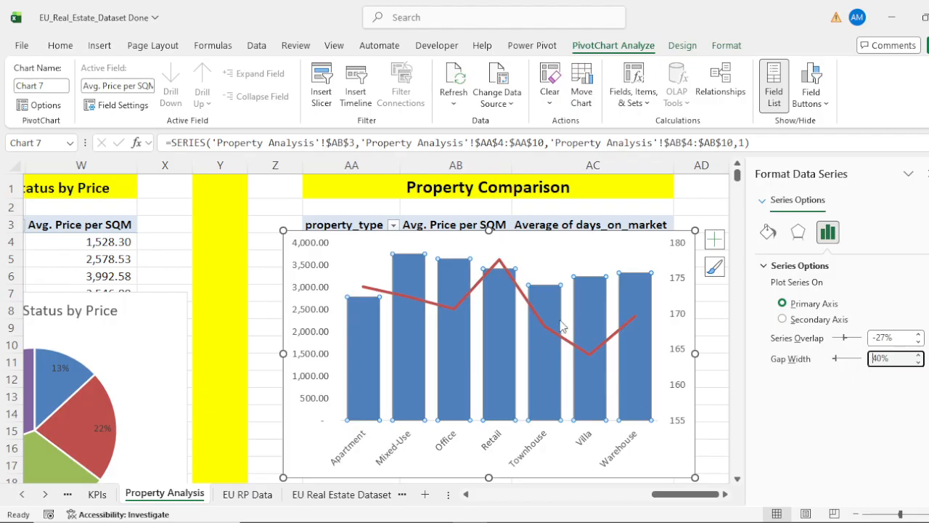
# Recolour the combo chart's Average of days_on_market line light yellow and add an arrowhead at its end.
pyautogui.click(525, 298)
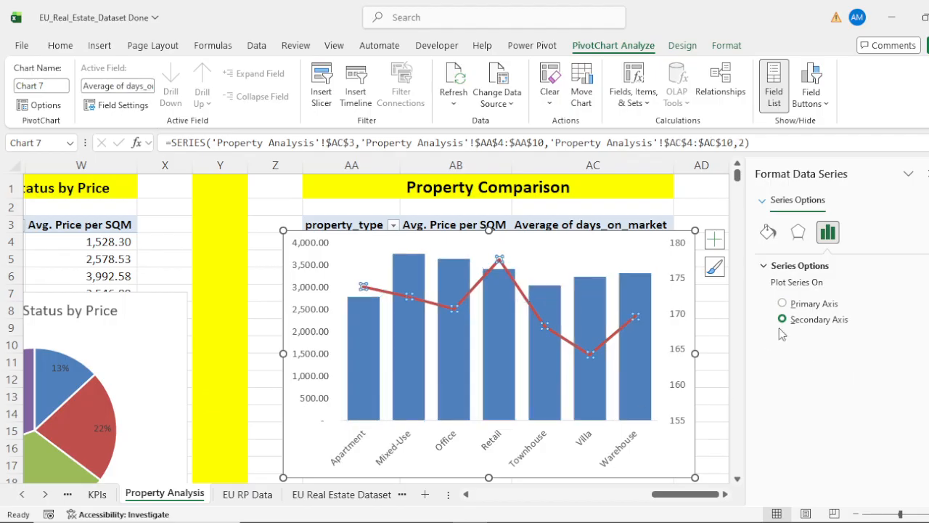
pyautogui.click(768, 233)
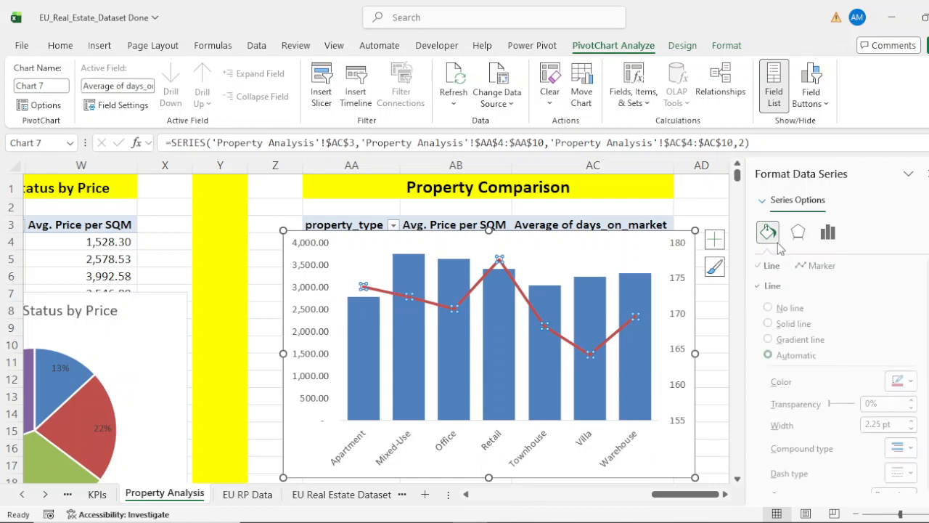
pyautogui.click(919, 382)
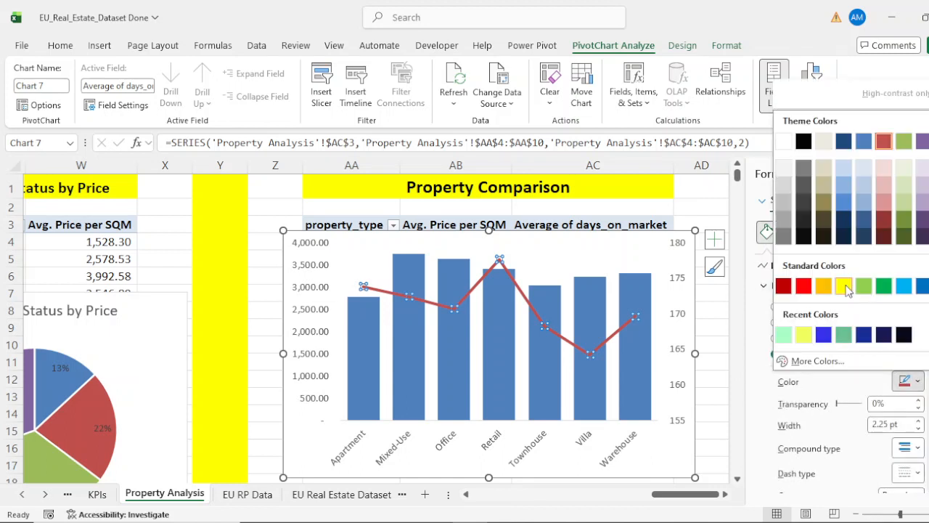
pyautogui.click(803, 334)
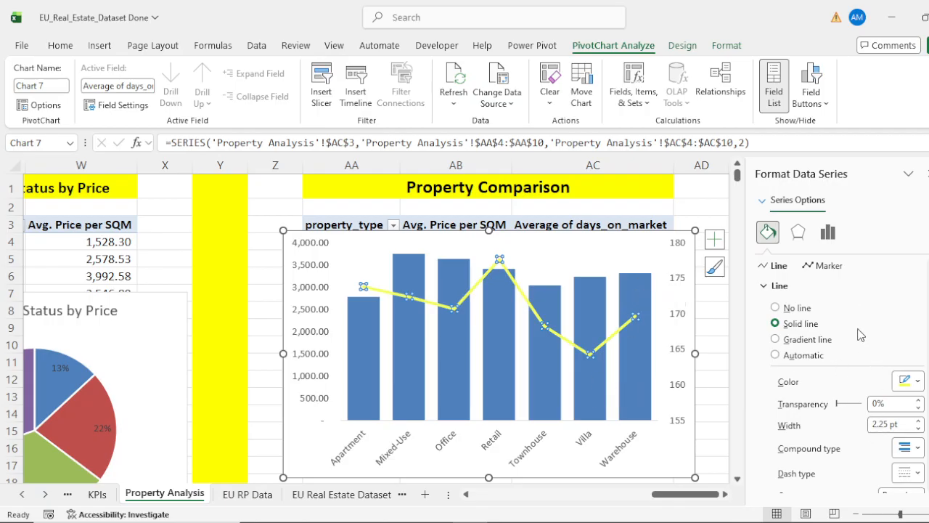
pyautogui.scroll(-4, 872, 370)
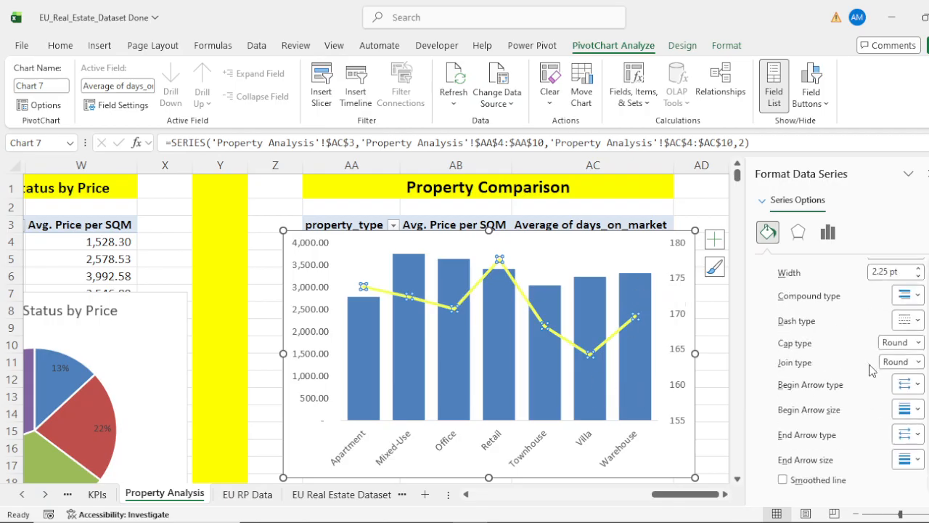
pyautogui.click(919, 434)
pyautogui.click(922, 456)
# Give the combo chart's Avg. Price per SQM columns a solid blue border.
pyautogui.click(636, 294)
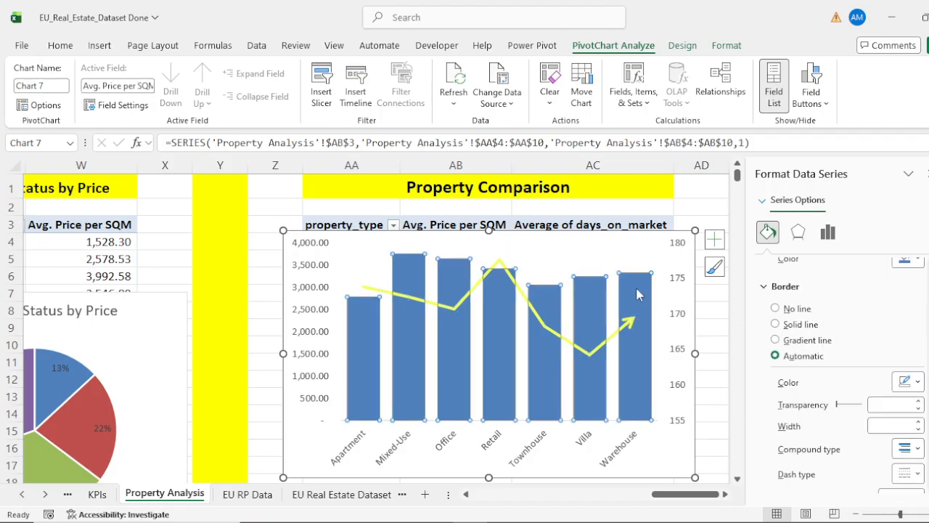
pyautogui.click(919, 383)
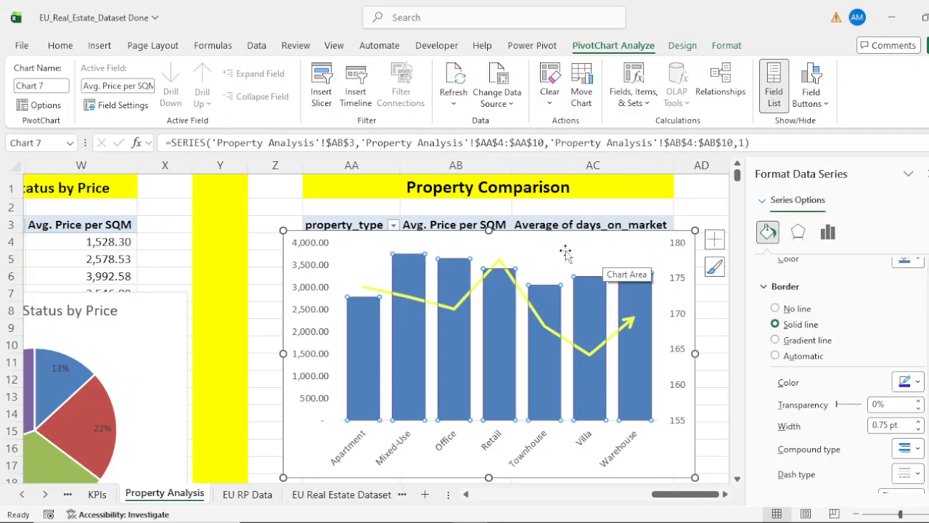
pyautogui.click(623, 248)
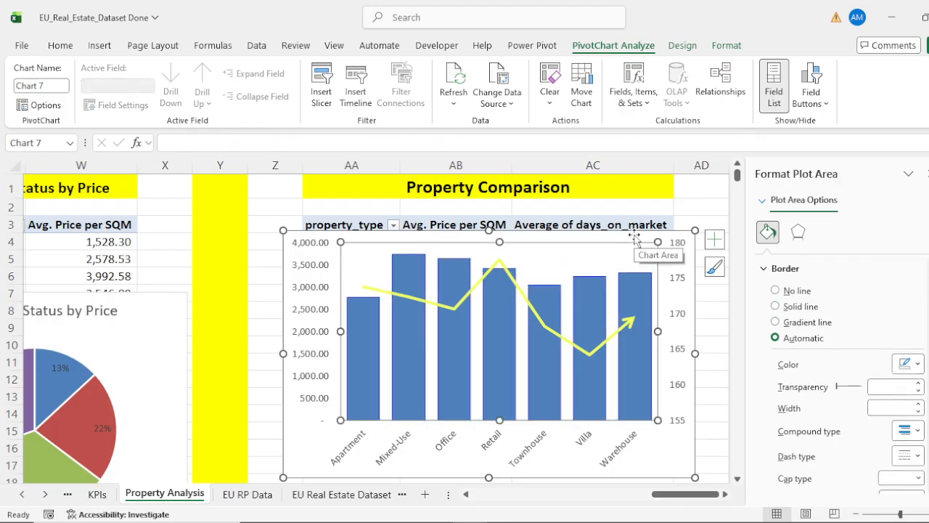
pyautogui.click(635, 241)
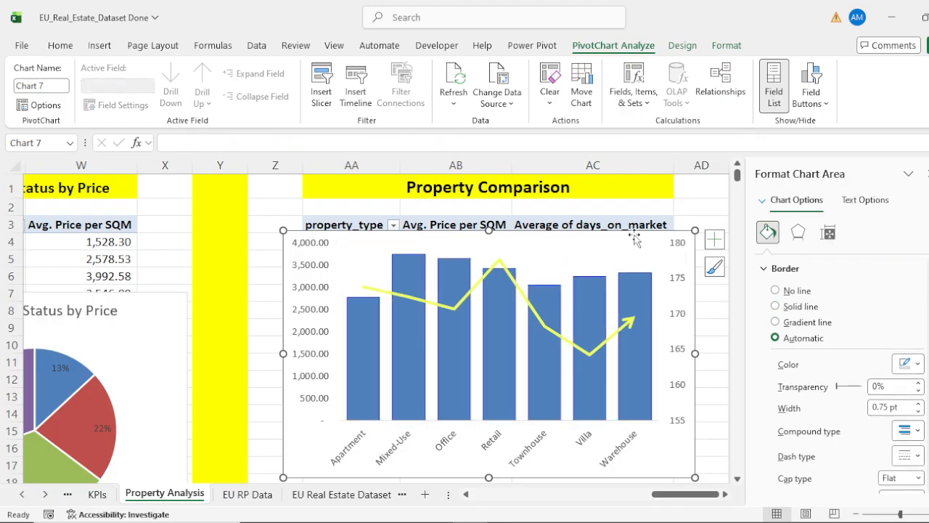
# Change the Average of days_on_market line colour to the standard orange.
pyautogui.click(538, 317)
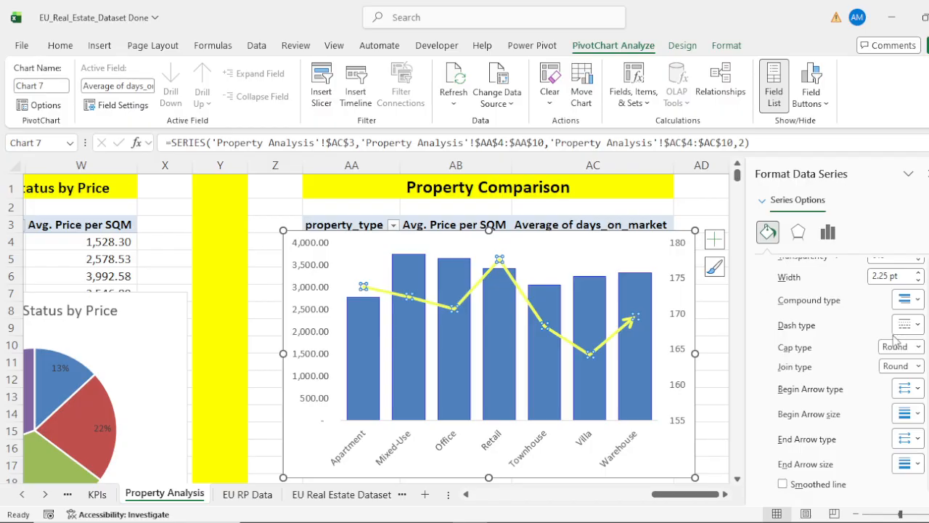
pyautogui.scroll(2, 898, 341)
pyautogui.click(917, 303)
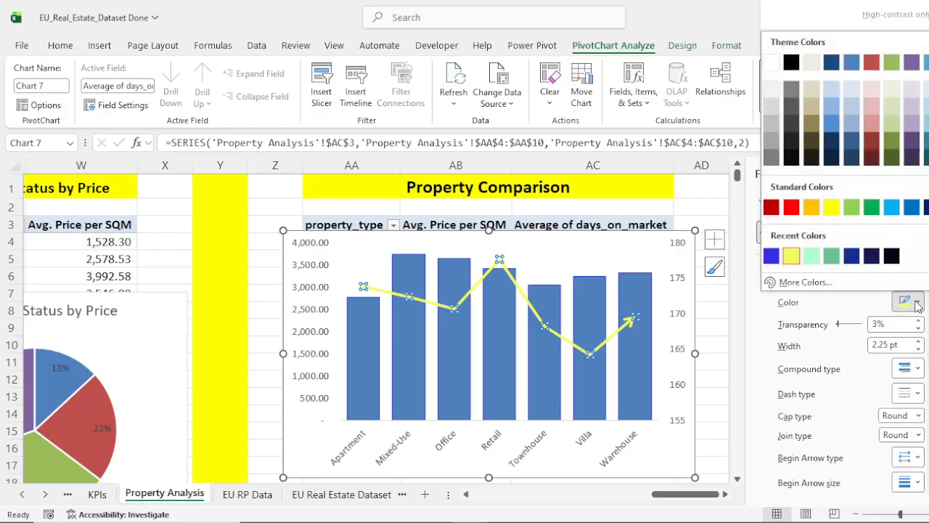
pyautogui.click(811, 206)
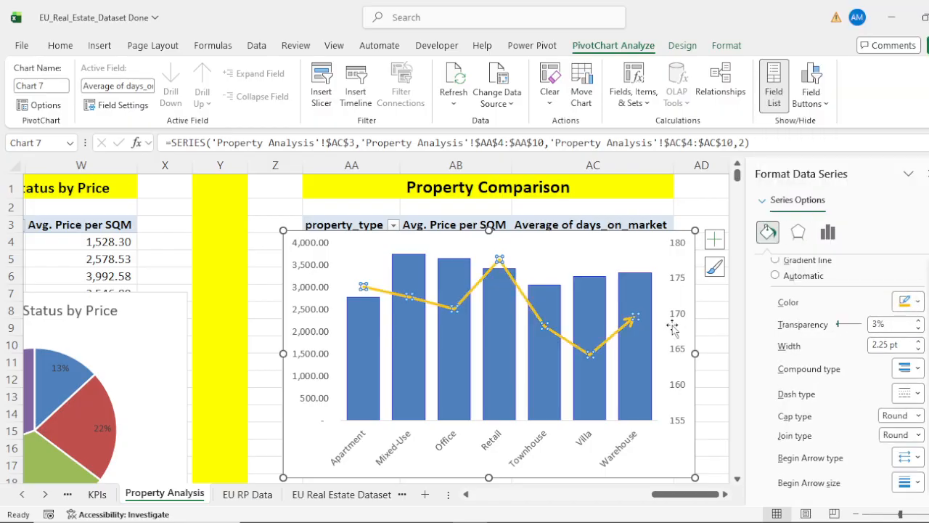
pyautogui.click(638, 248)
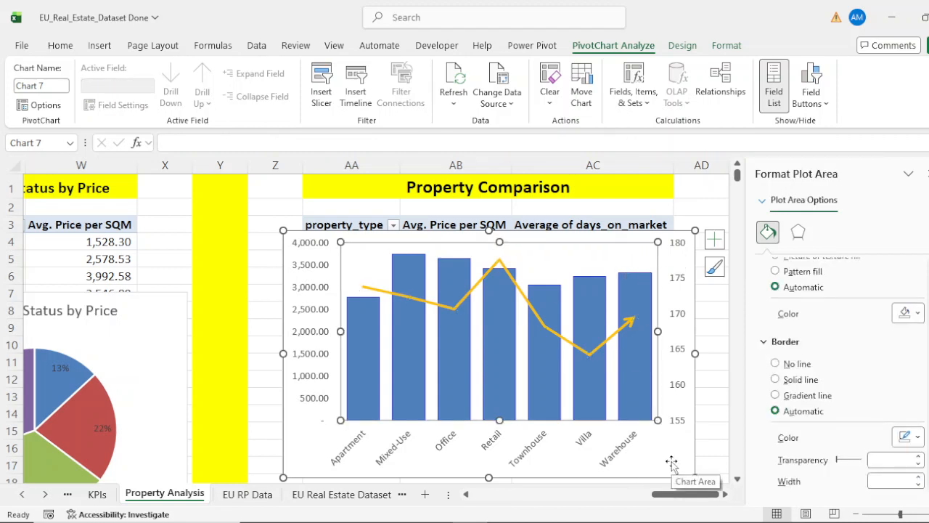
# Add the chart title "Property Value Comparison" to the combo chart and make it bold.
pyautogui.click(714, 239)
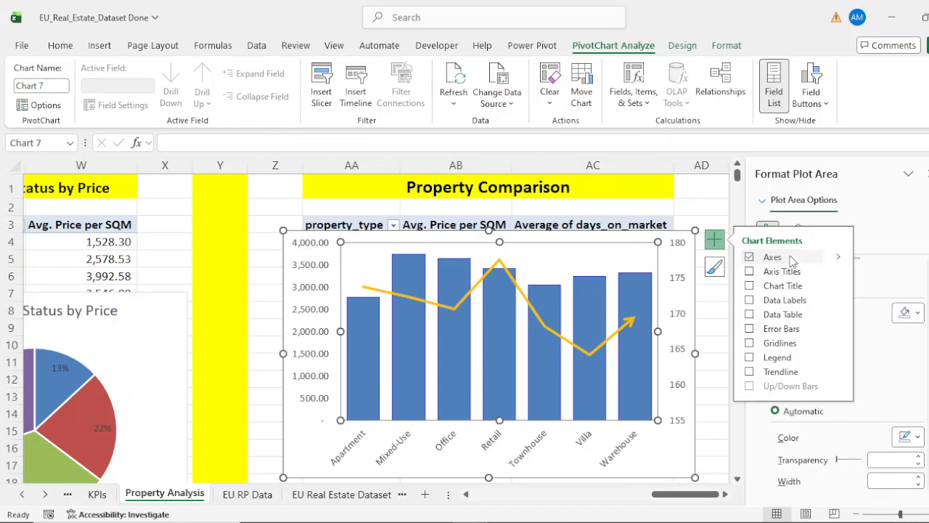
pyautogui.click(750, 288)
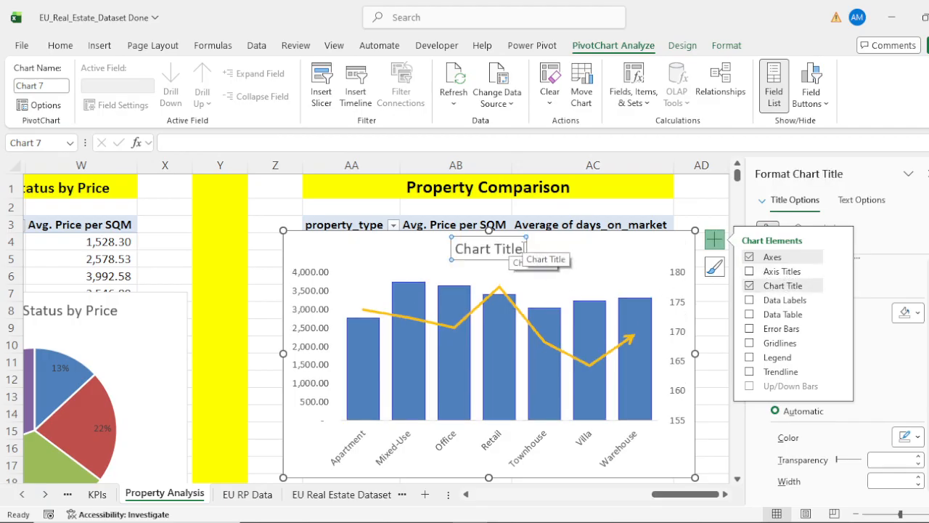
pyautogui.moveTo(525, 250); pyautogui.dragTo(373, 251)
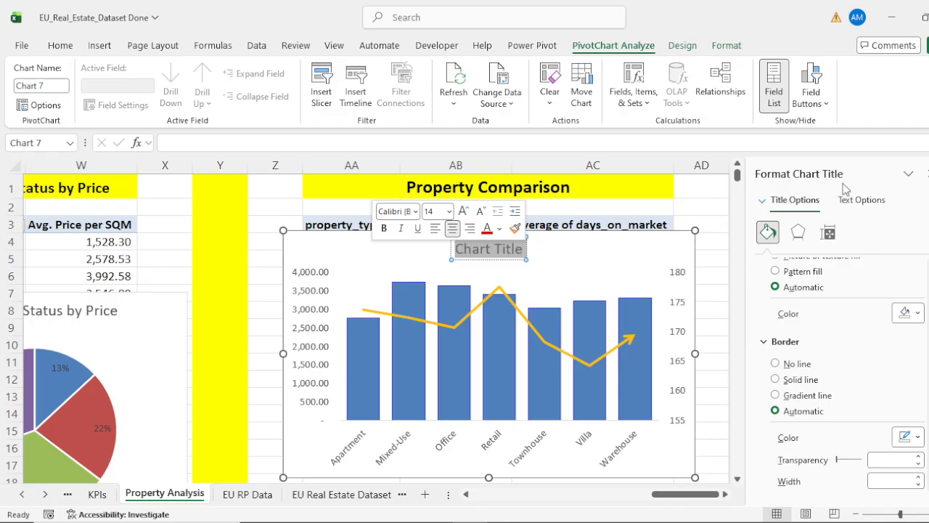
pyautogui.write('Prop')
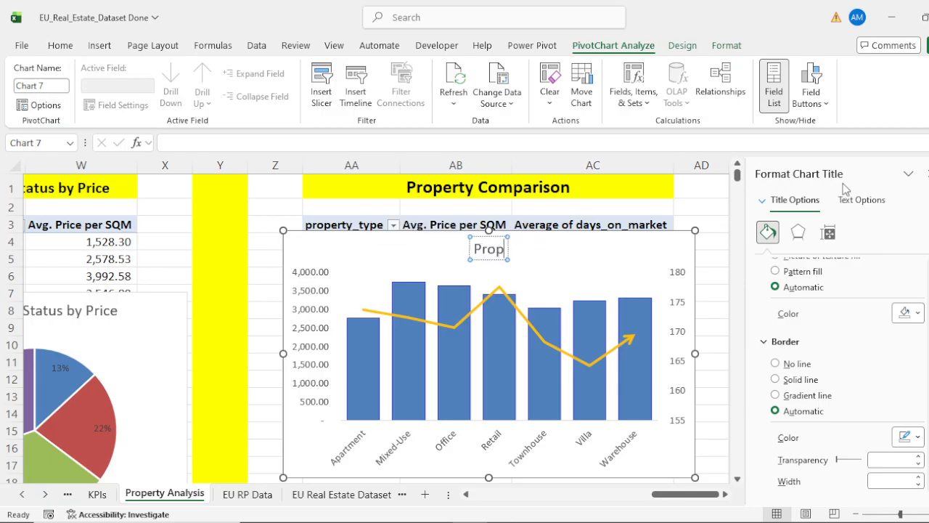
pyautogui.write('erty')
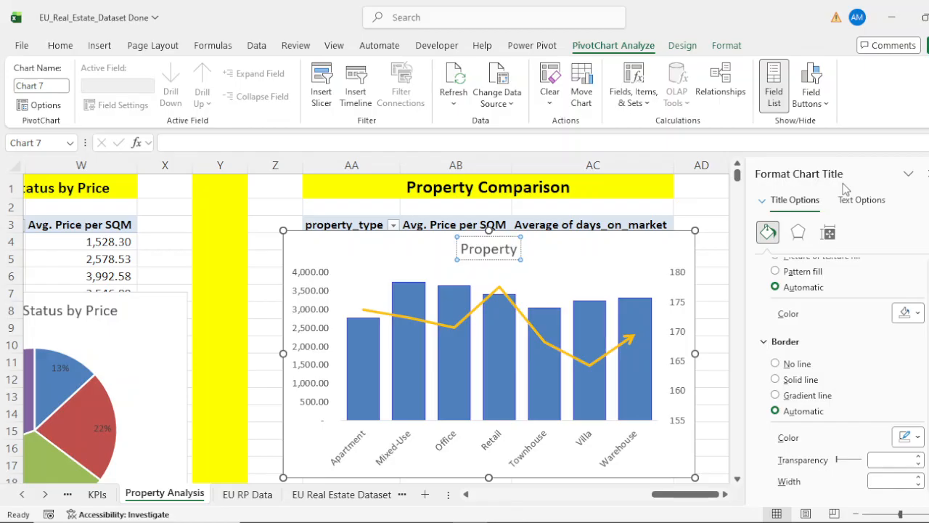
pyautogui.write(' Co')
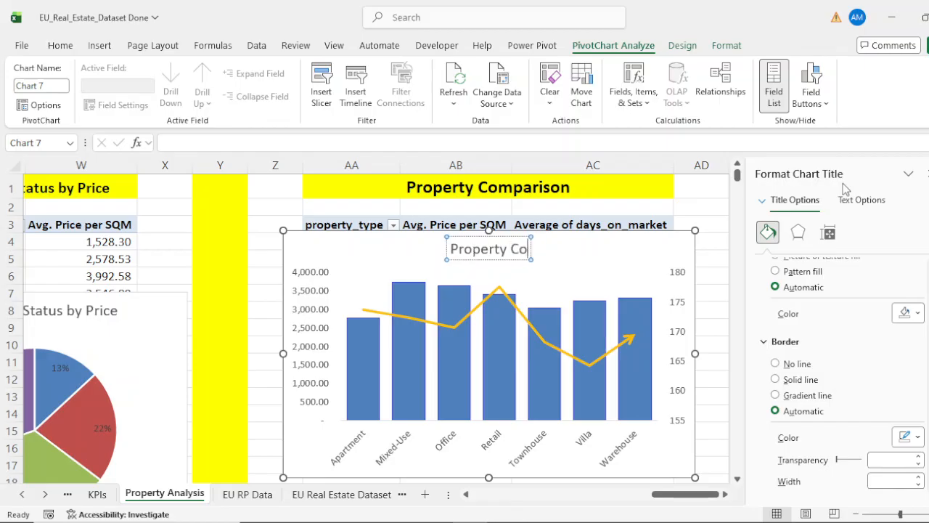
pyautogui.write('mparison')
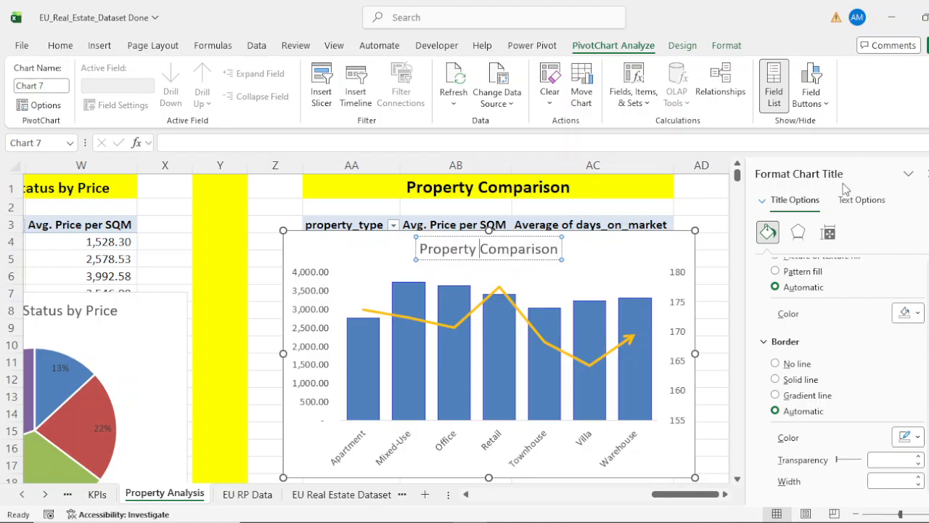
pyautogui.write('Value')
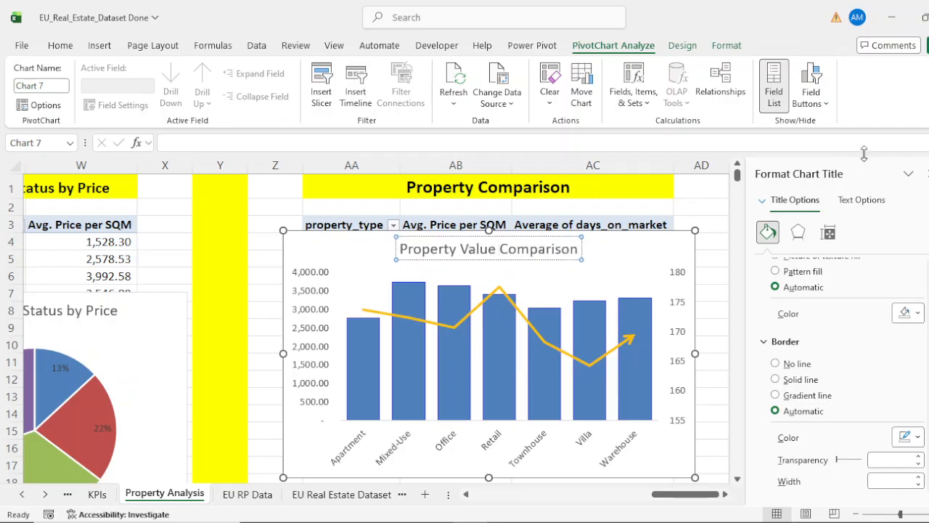
pyautogui.click(637, 243)
pyautogui.click(549, 254)
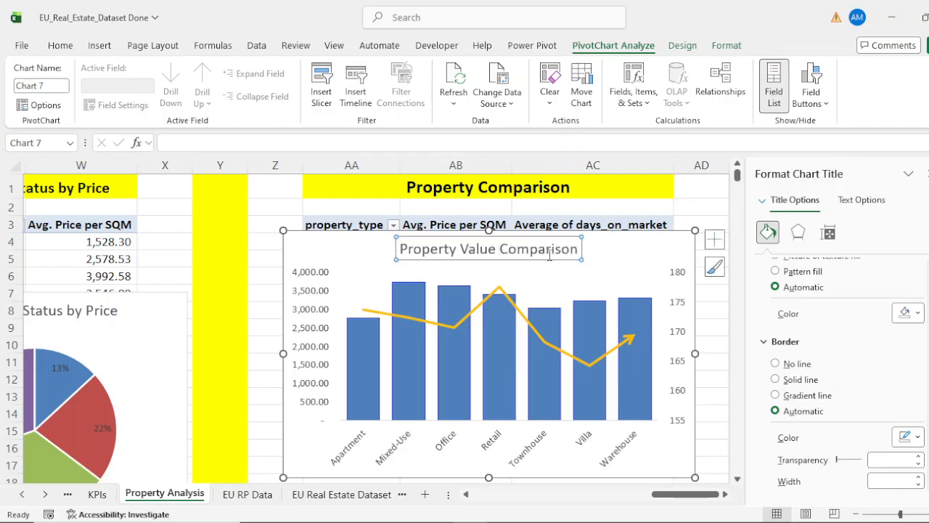
pyautogui.hotkey('ctrl', 'b')
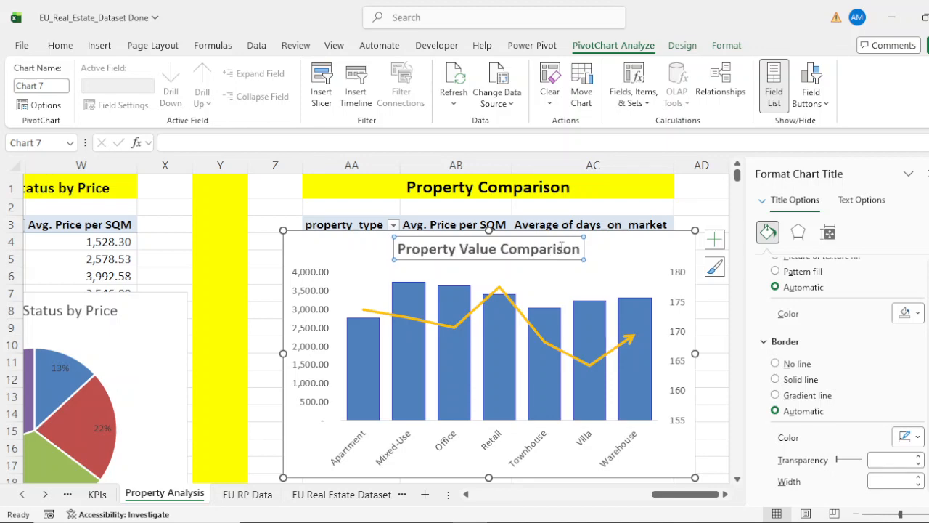
# Go to the Blank Dashboard sheet, look across its layout and close the Format Shape pane.
pyautogui.click(98, 494)
pyautogui.click(67, 495)
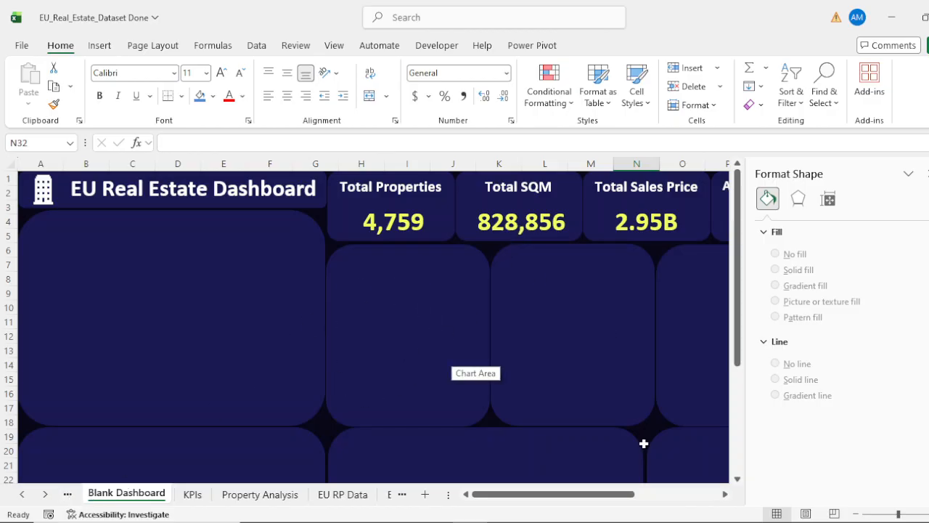
pyautogui.moveTo(604, 499); pyautogui.dragTo(687, 504)
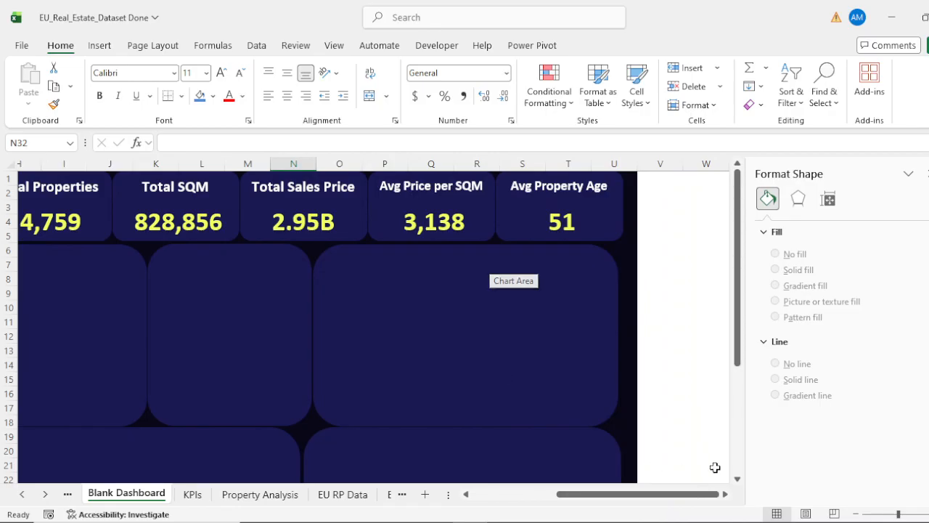
pyautogui.click(928, 174)
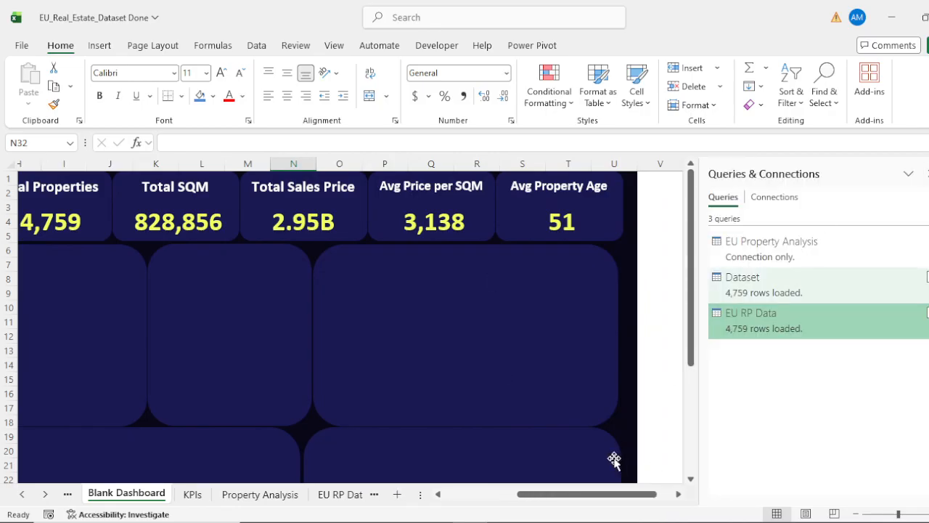
pyautogui.moveTo(631, 498); pyautogui.dragTo(392, 496)
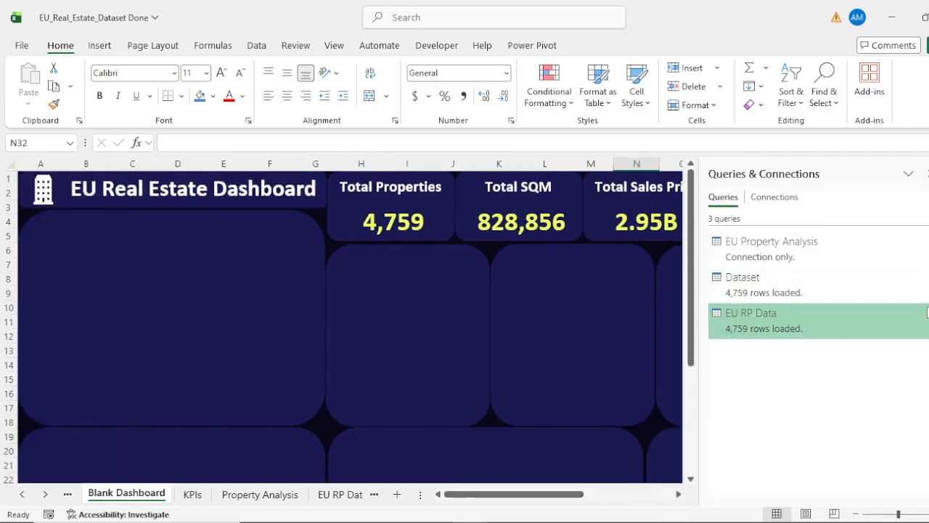
# Switch the ribbon display to full-screen mode and close the Queries & Connections pane.
pyautogui.click(928, 120)
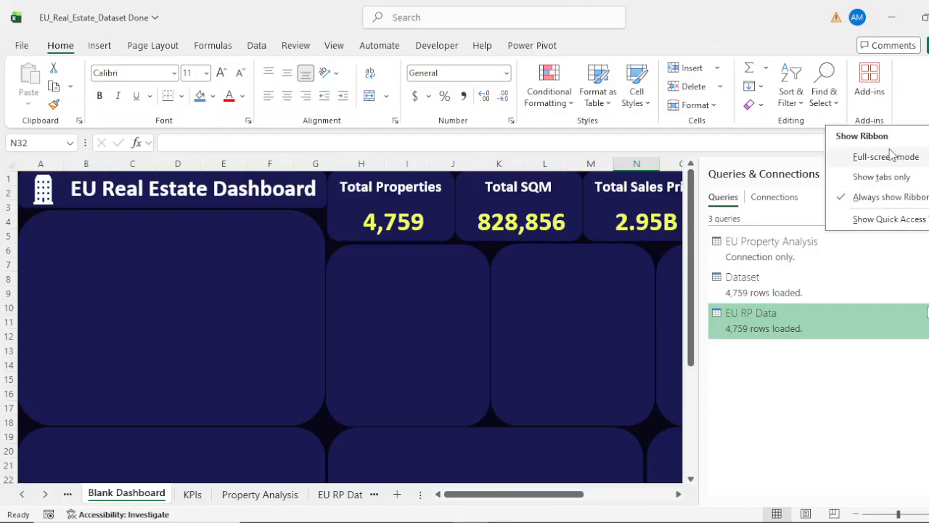
pyautogui.click(887, 156)
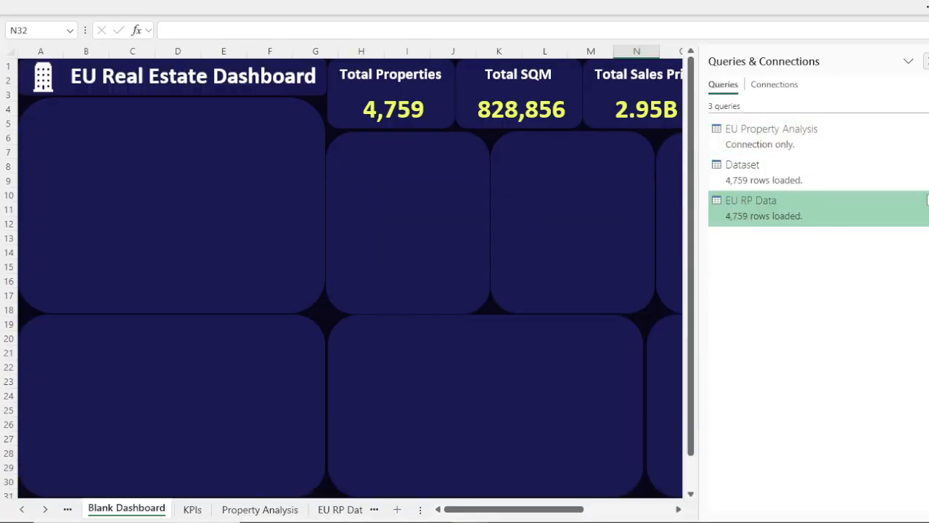
pyautogui.click(926, 61)
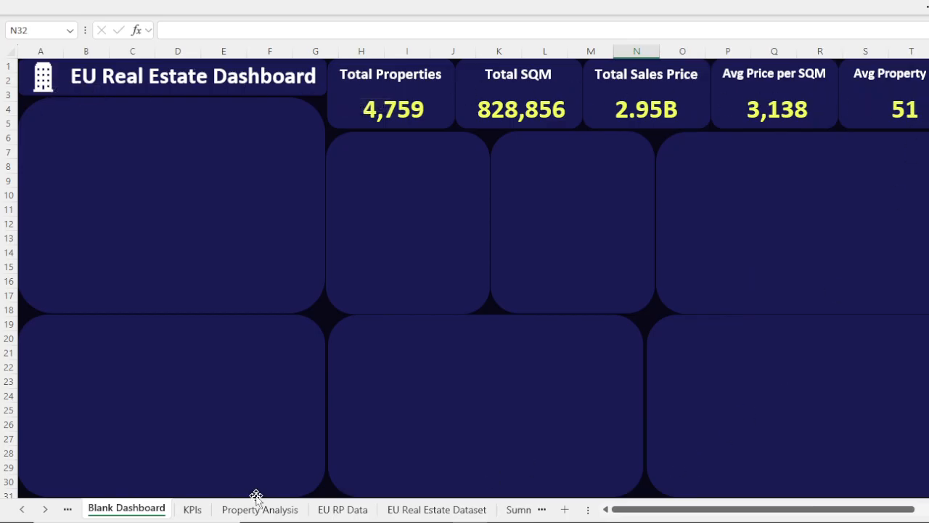
# Copy the Total Property by Type bar chart from the Property Analysis sheet and paste it onto the Blank Dashboard sheet.
pyautogui.click(410, 511)
pyautogui.click(343, 509)
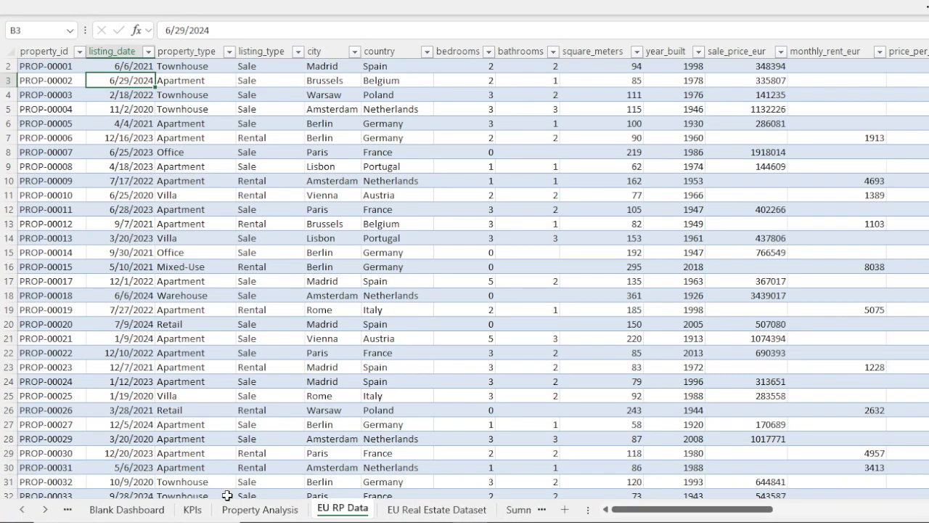
pyautogui.click(262, 511)
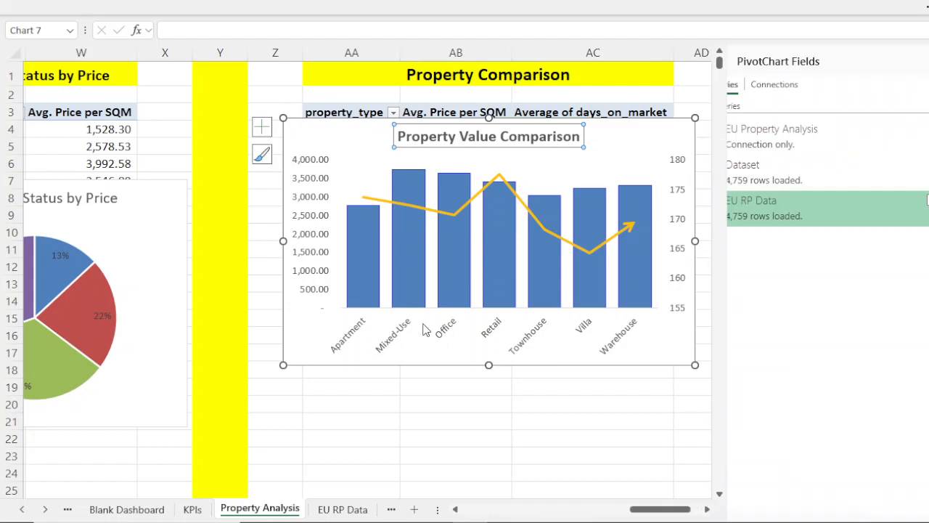
pyautogui.click(664, 137)
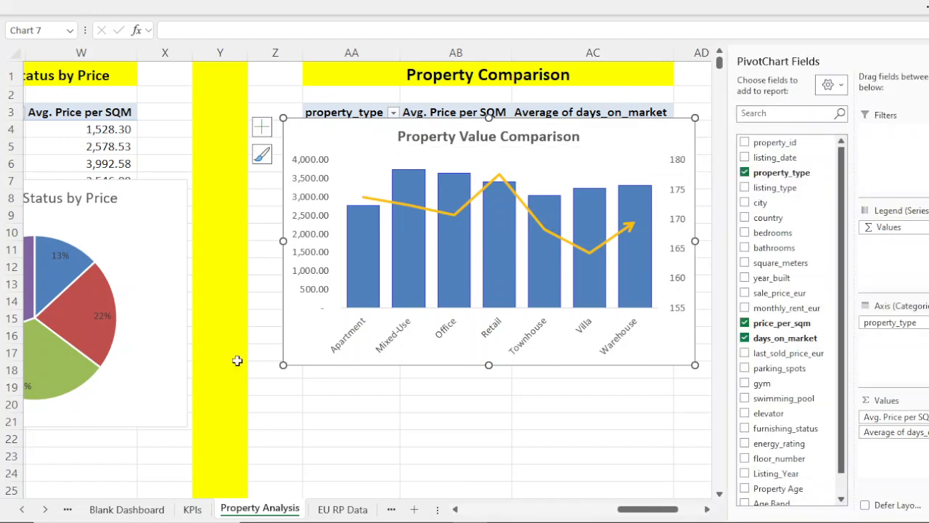
pyautogui.moveTo(623, 517); pyautogui.dragTo(469, 517)
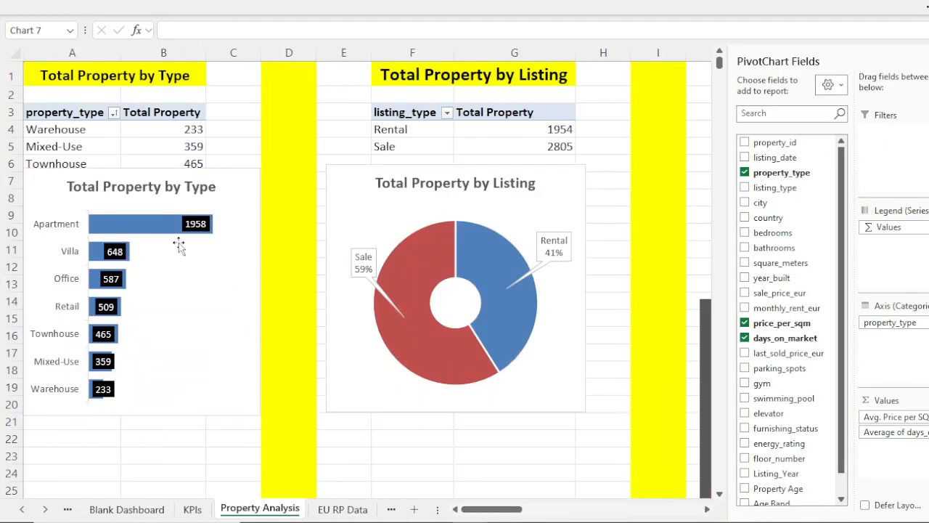
pyautogui.click(107, 183)
pyautogui.click(280, 176)
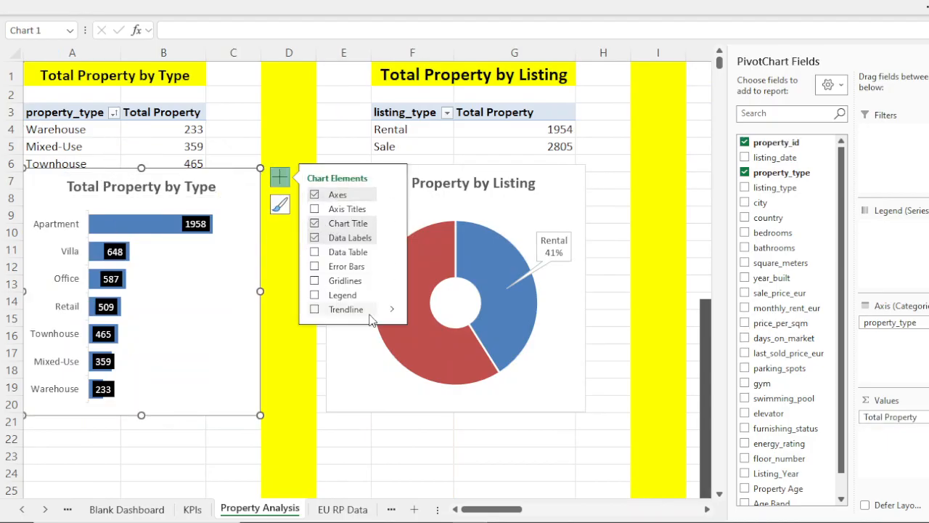
pyautogui.click(127, 508)
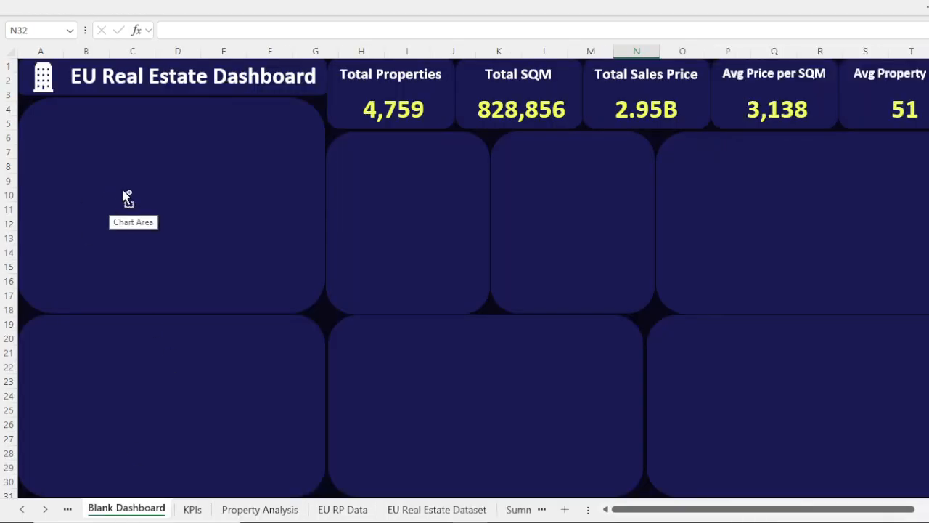
pyautogui.hotkey('ctrl', 'v')
# Move the pasted Total Property by Type chart into the large panel under the dashboard title and resize it to fill that panel.
pyautogui.moveTo(645, 301); pyautogui.dragTo(197, 128)
pyautogui.scroll(5, 386, 214)
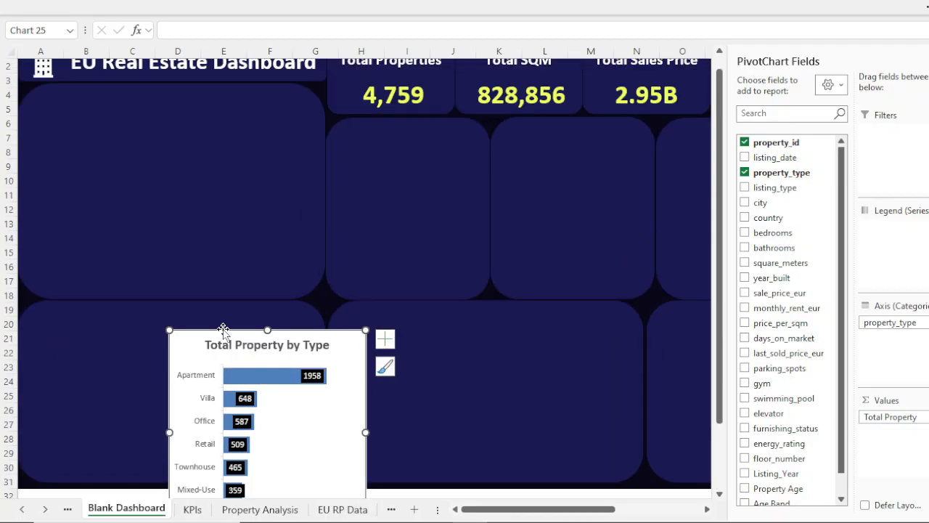
pyautogui.click(250, 343)
pyautogui.moveTo(251, 336); pyautogui.dragTo(378, 215)
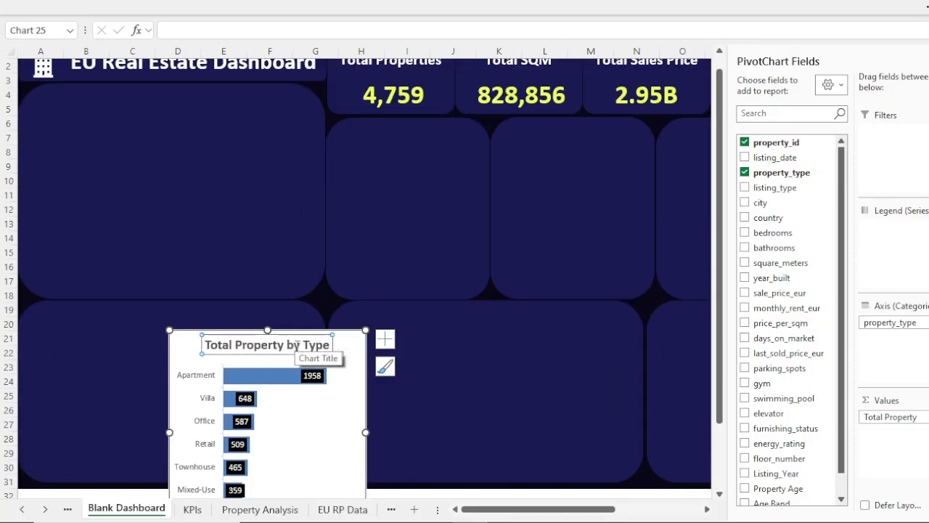
pyautogui.moveTo(361, 341)
pyautogui.mouseDown()
pyautogui.moveTo(433, 197)
pyautogui.moveTo(375, 159)
pyautogui.moveTo(344, 189)
pyautogui.moveTo(220, 98)
pyautogui.moveTo(201, 100)
pyautogui.moveTo(212, 102)
pyautogui.mouseUp()
pyautogui.moveTo(221, 187); pyautogui.dragTo(321, 188)
pyautogui.moveTo(175, 288); pyautogui.dragTo(174, 297)
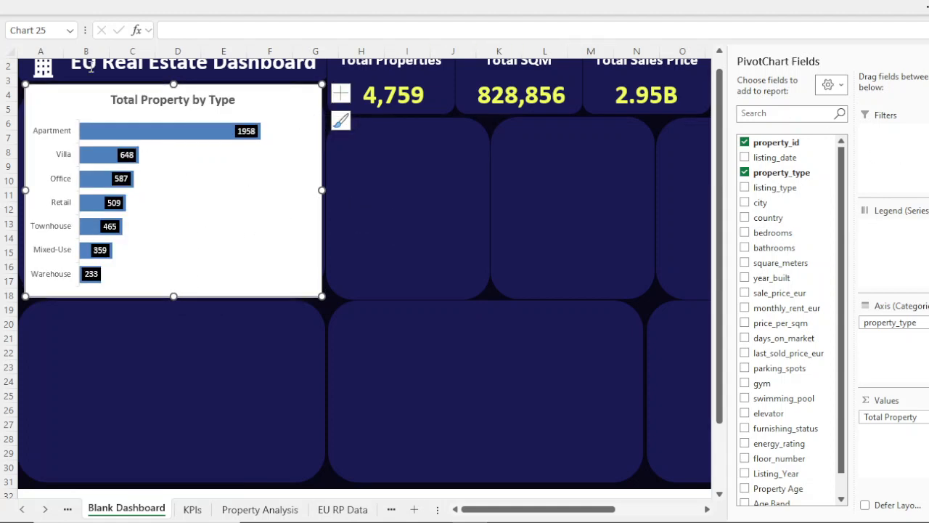
# Set both the plot area and the chart area of the Total Property by Type chart to no fill.
pyautogui.rightClick(290, 196)
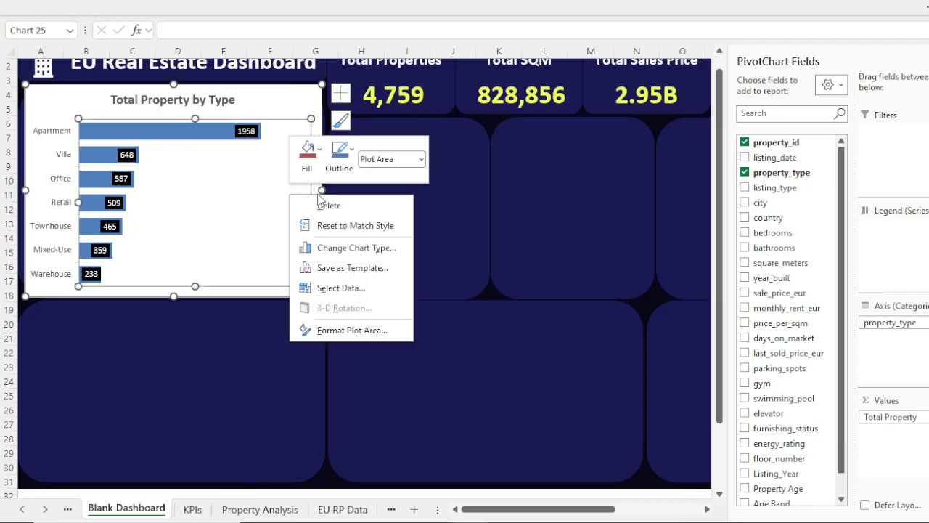
pyautogui.click(356, 331)
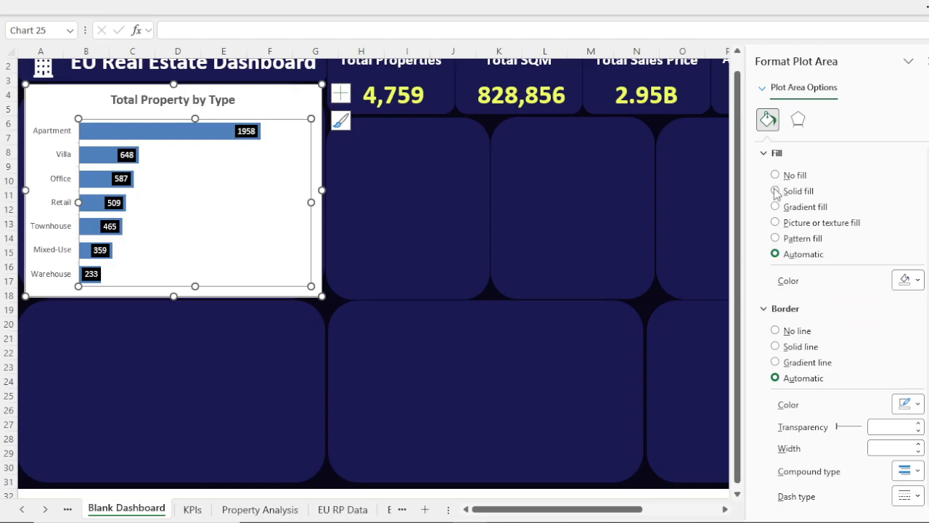
pyautogui.click(775, 191)
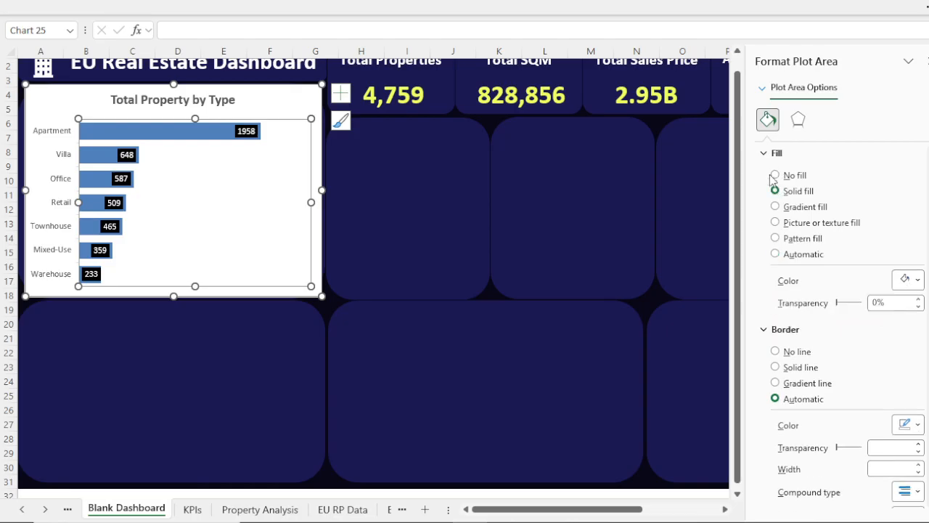
pyautogui.click(775, 176)
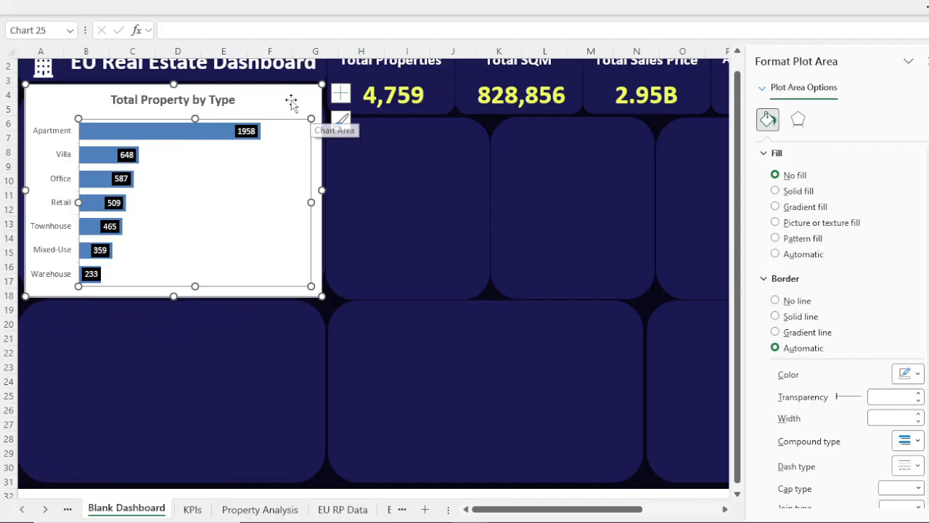
pyautogui.click(310, 113)
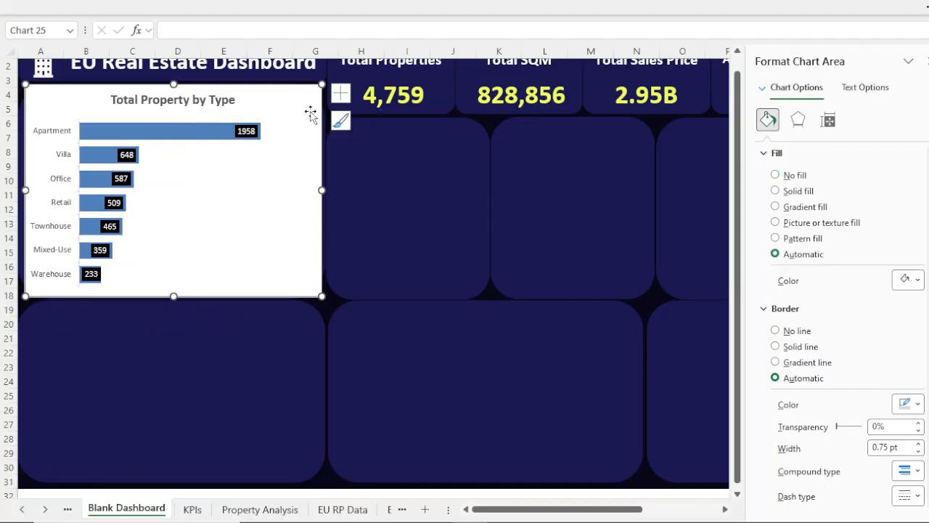
pyautogui.click(775, 176)
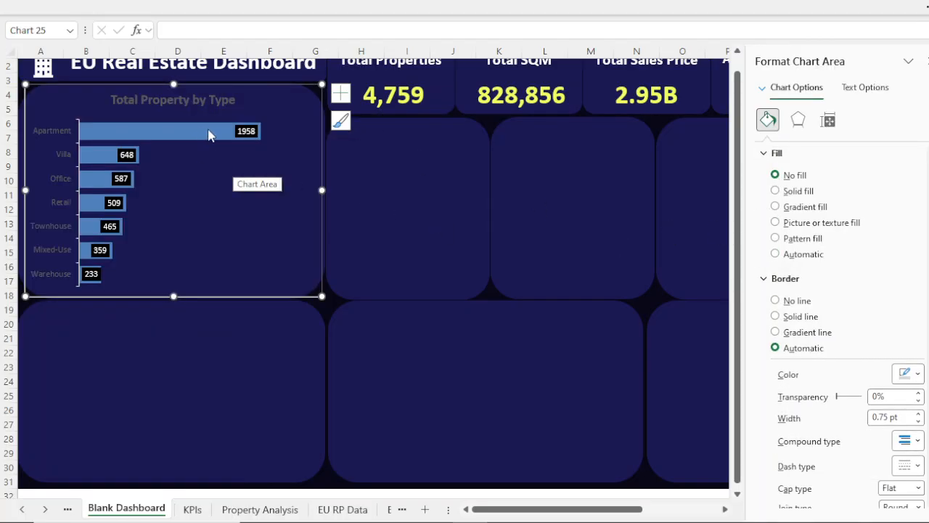
# Change the text fill of the Total Property by Type chart title to white.
pyautogui.click(184, 99)
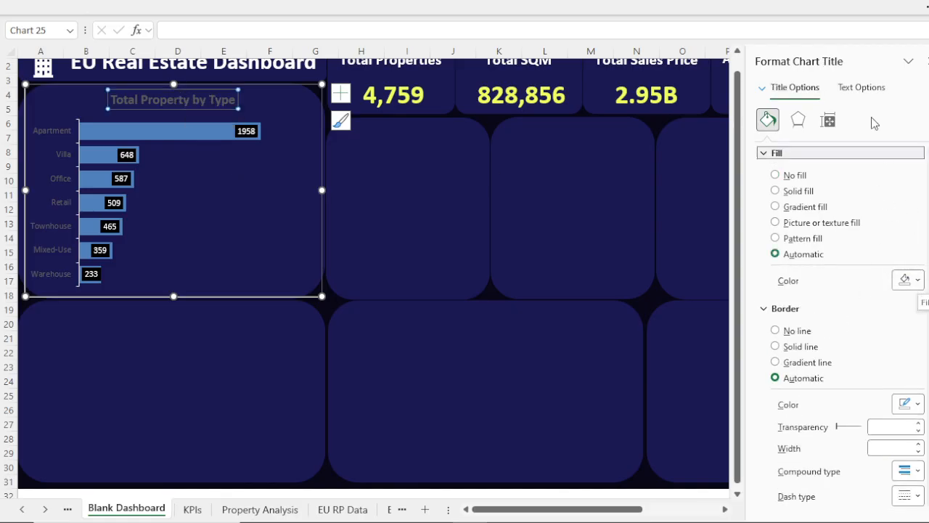
pyautogui.click(827, 119)
pyautogui.click(860, 87)
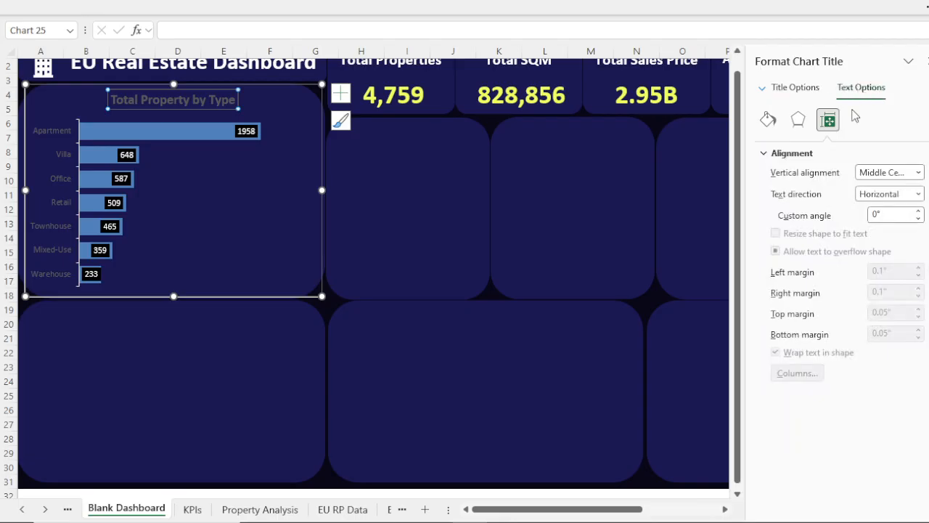
pyautogui.click(920, 270)
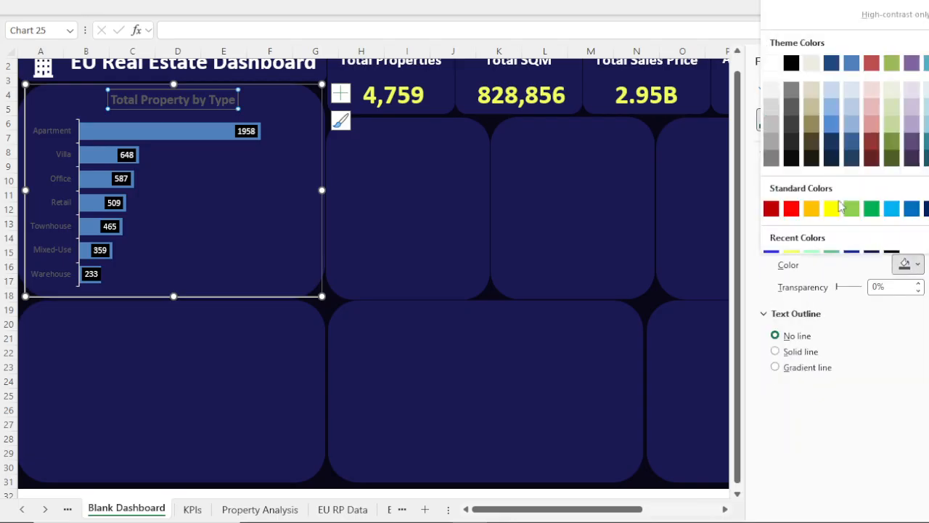
pyautogui.click(768, 64)
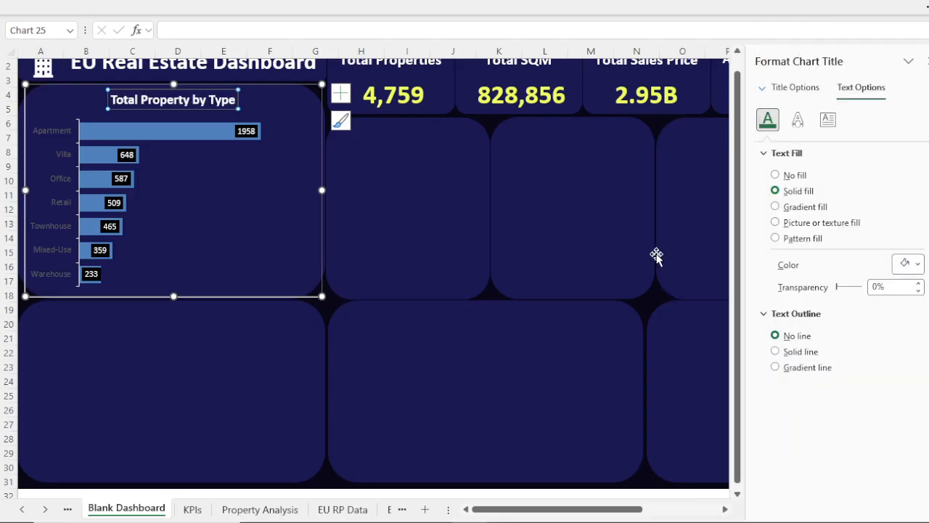
# Change the property type axis labels of the bar chart to white text.
pyautogui.click(49, 135)
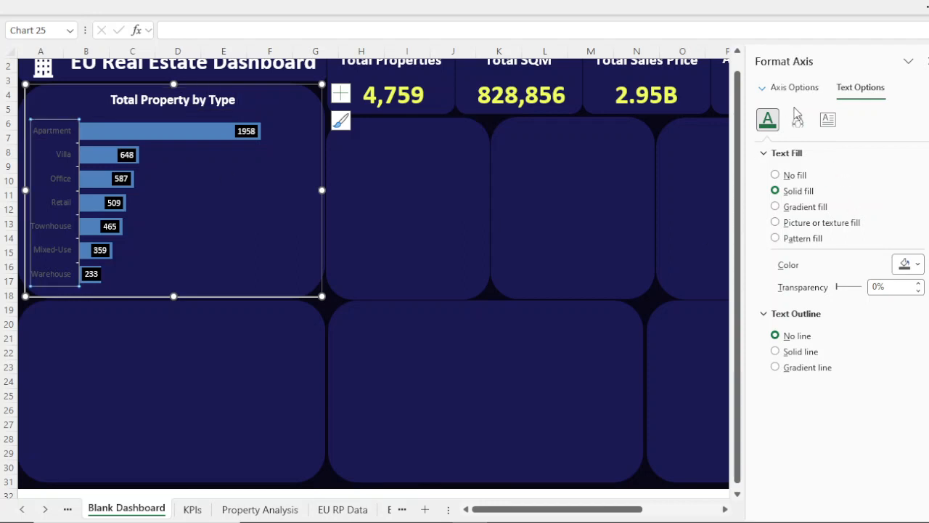
pyautogui.click(918, 264)
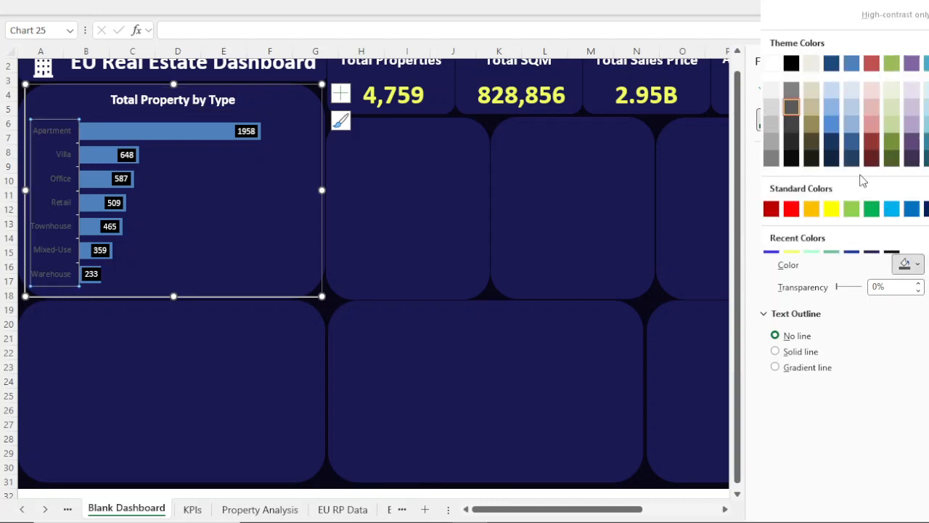
pyautogui.click(772, 65)
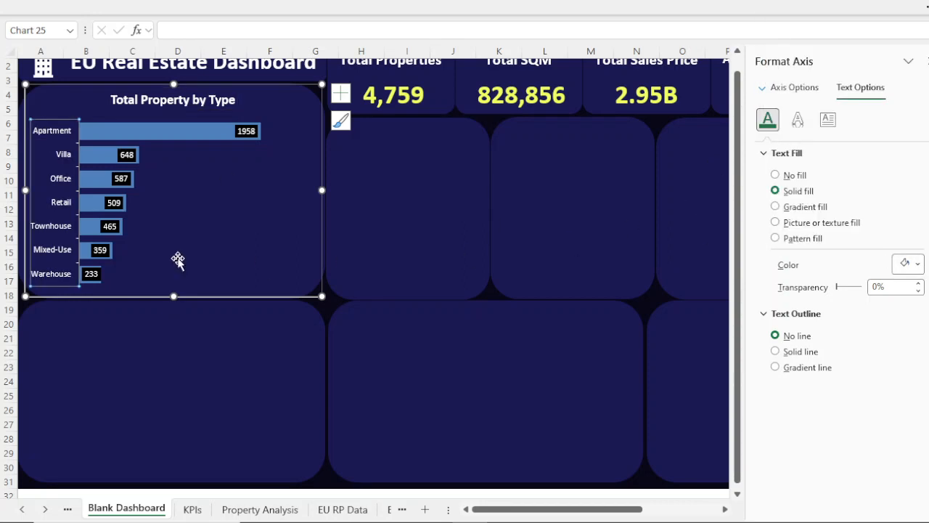
# Remove the border line around the Total Property by Type chart area.
pyautogui.click(279, 227)
pyautogui.click(454, 230)
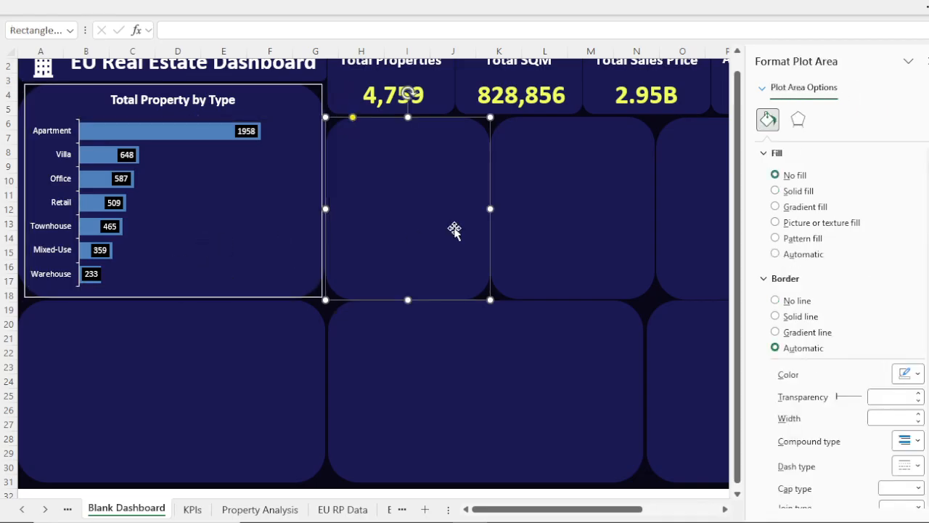
pyautogui.click(177, 295)
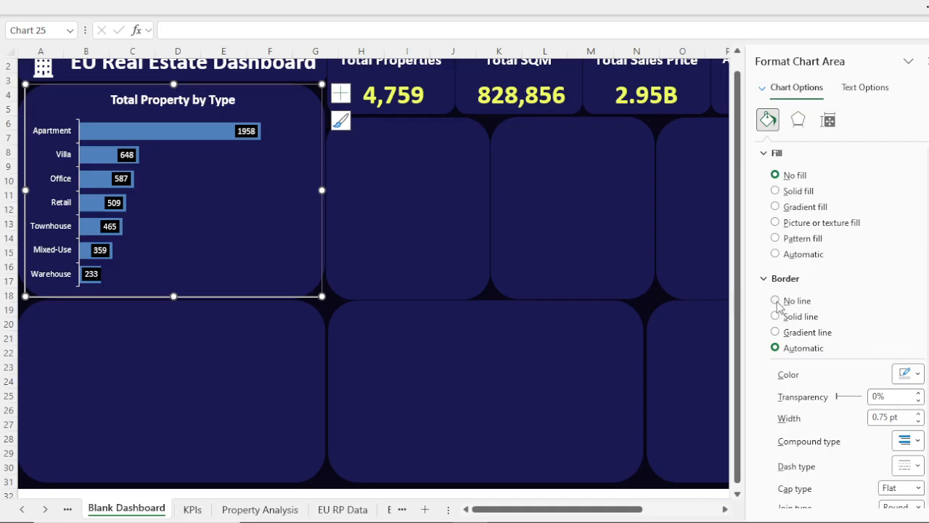
pyautogui.click(775, 300)
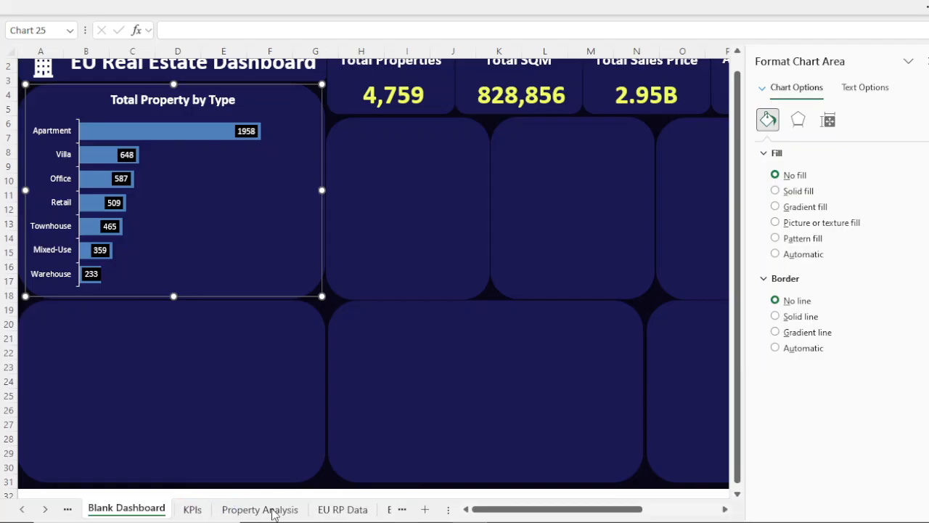
# Copy the Total Property by Listing doughnut chart from Property Analysis and paste it onto the Blank Dashboard beside the bar chart.
pyautogui.click(338, 509)
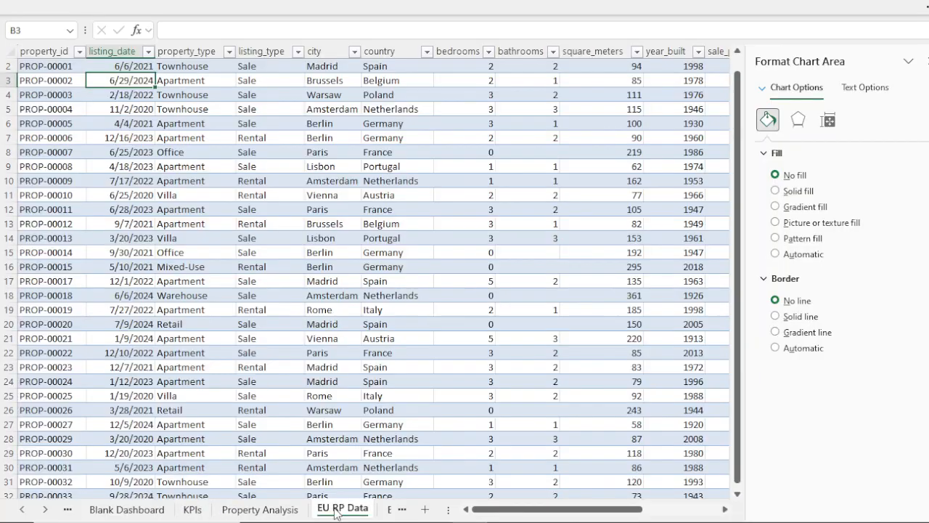
pyautogui.click(278, 512)
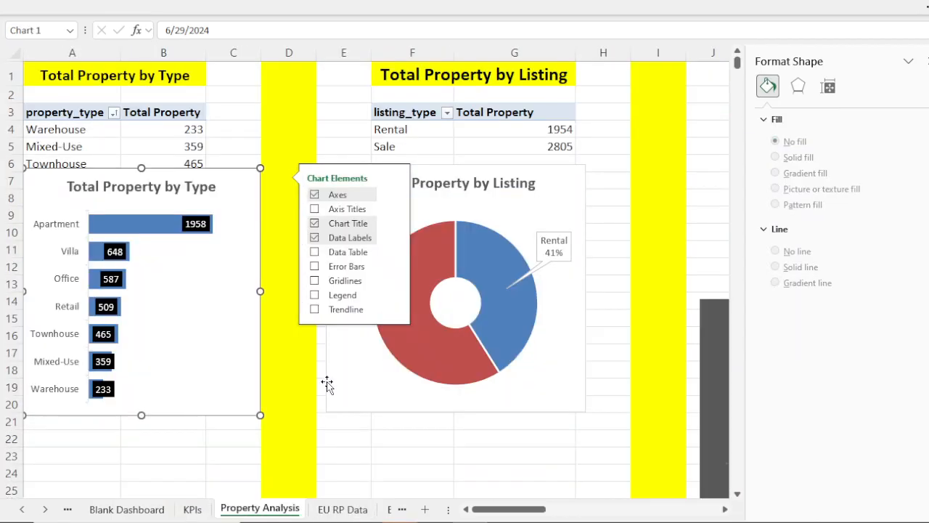
pyautogui.click(562, 182)
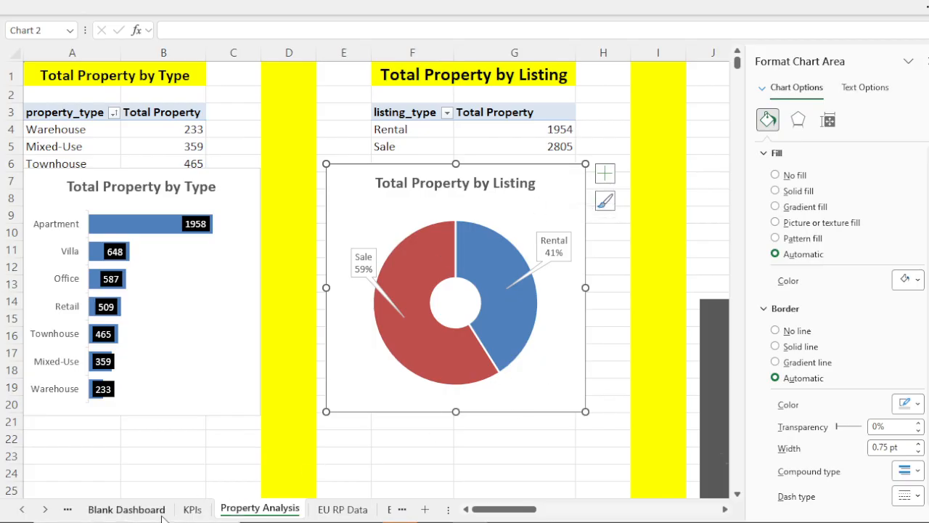
pyautogui.click(126, 510)
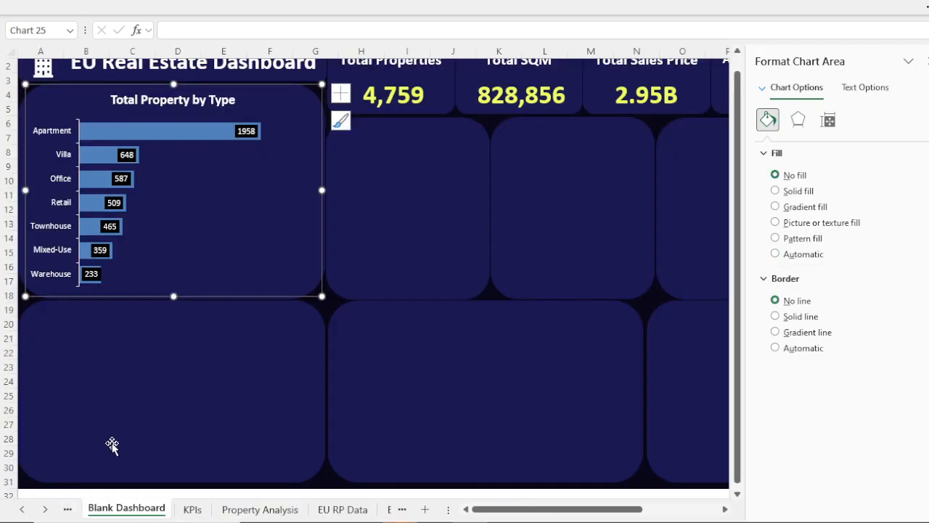
pyautogui.scroll(-3, 409, 449)
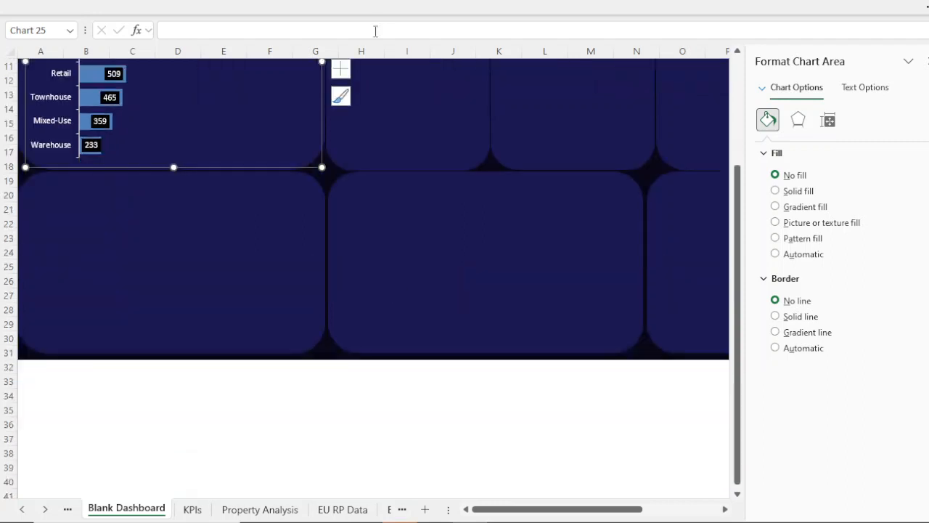
pyautogui.click(441, 114)
pyautogui.scroll(4, 480, 208)
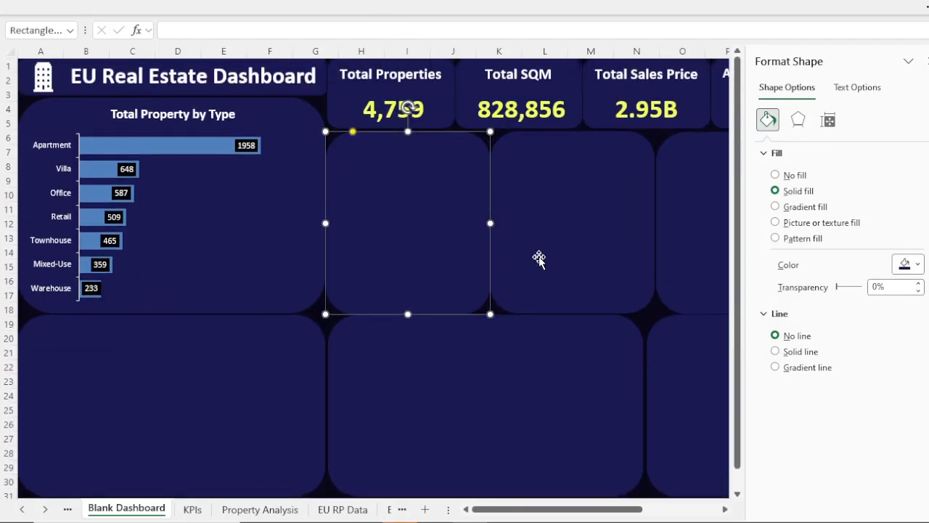
pyautogui.click(547, 254)
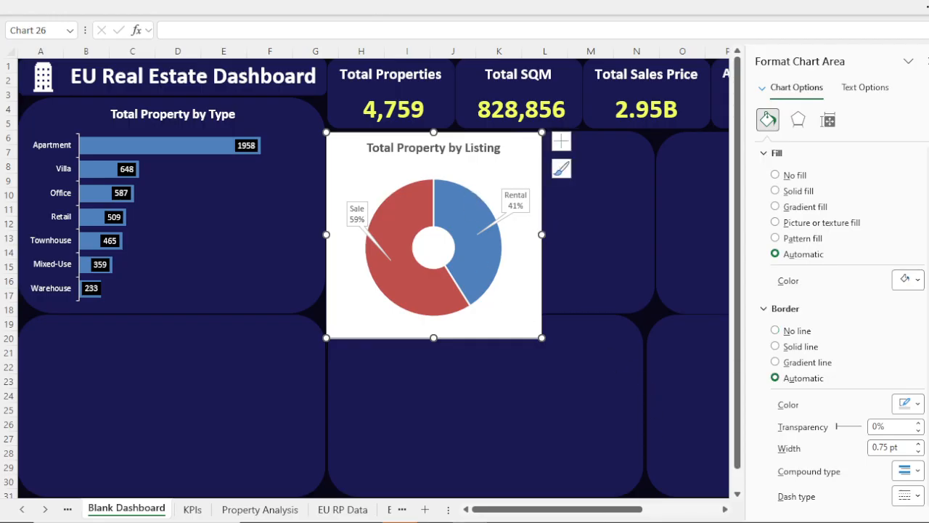
pyautogui.click(435, 521)
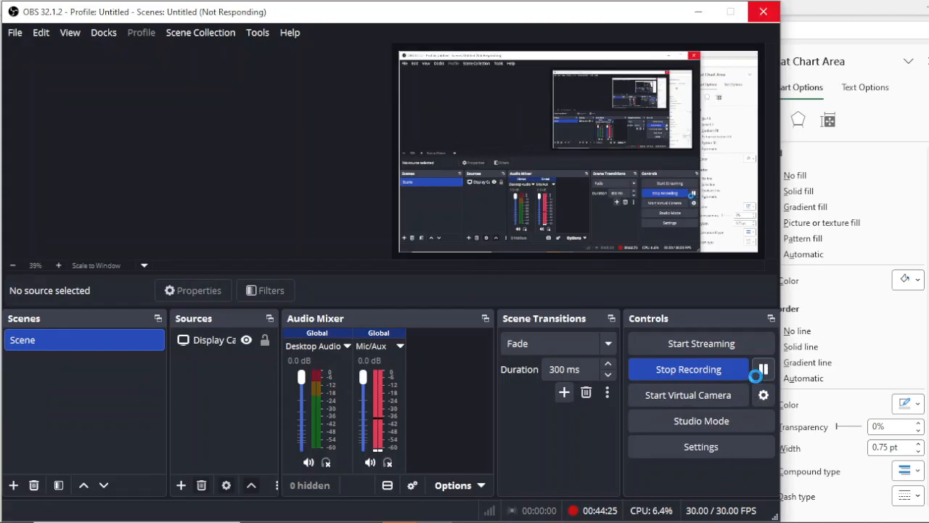
pyautogui.click(698, 13)
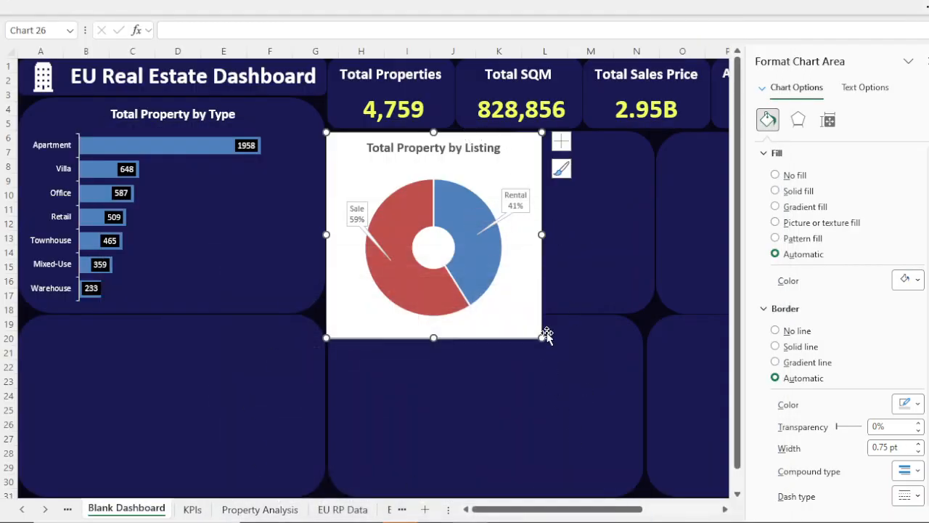
# Resize the Total Property by Listing doughnut chart to fit within the panel beside the bar chart.
pyautogui.moveTo(541, 337); pyautogui.dragTo(499, 302)
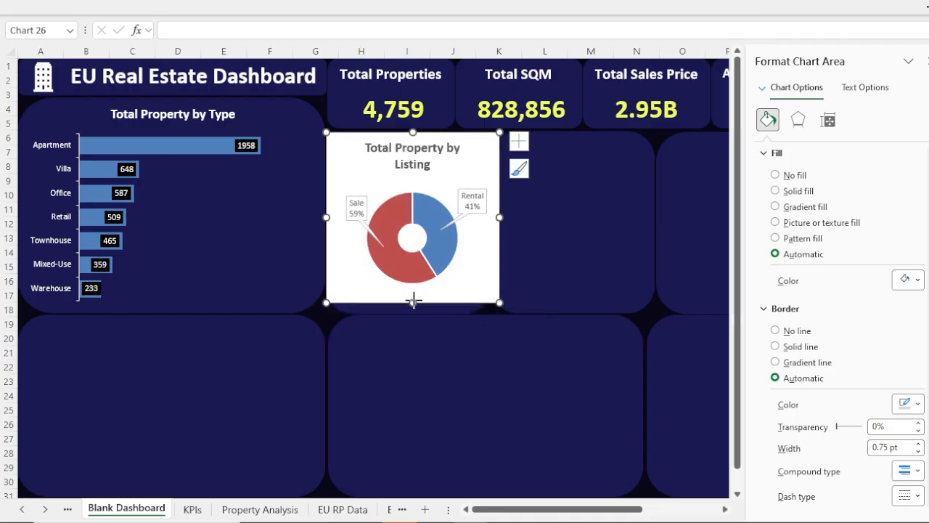
pyautogui.moveTo(412, 300); pyautogui.dragTo(413, 311)
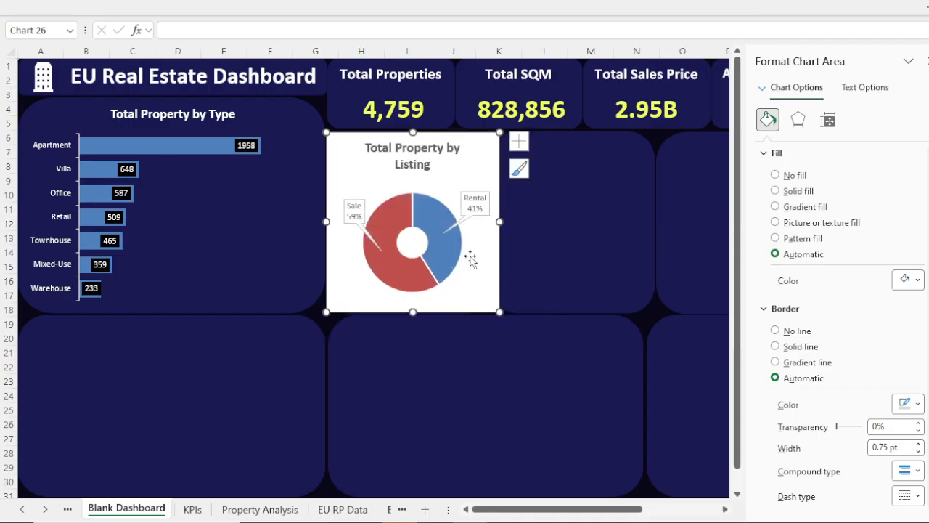
pyautogui.moveTo(482, 220); pyautogui.dragTo(493, 221)
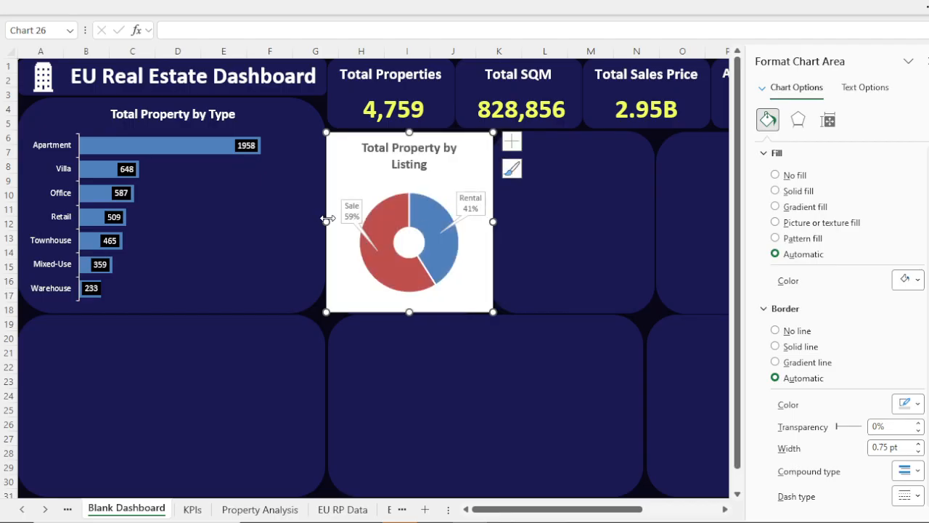
pyautogui.moveTo(327, 219)
pyautogui.mouseDown()
pyautogui.moveTo(339, 221)
pyautogui.moveTo(322, 222)
pyautogui.moveTo(326, 230)
pyautogui.mouseUp()
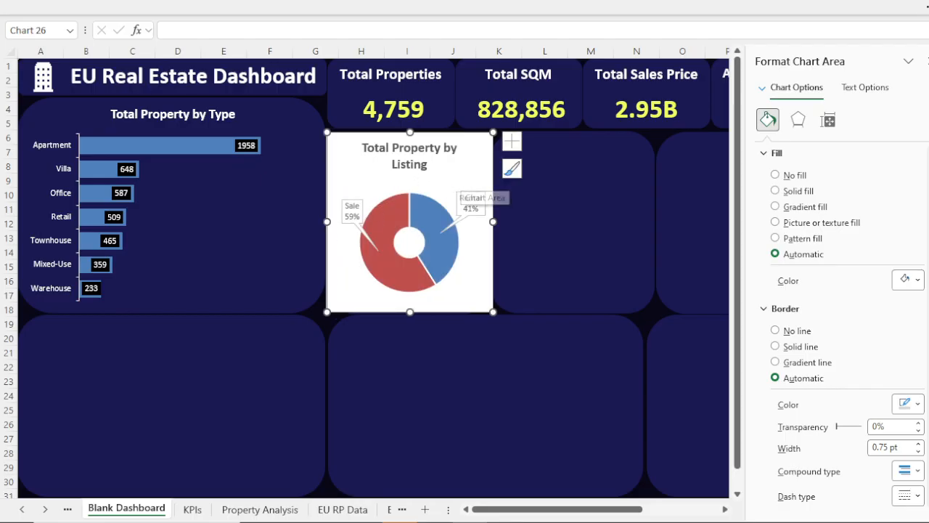
# Remove the fill from the Total Property by Listing chart area and change its title text to white.
pyautogui.click(776, 176)
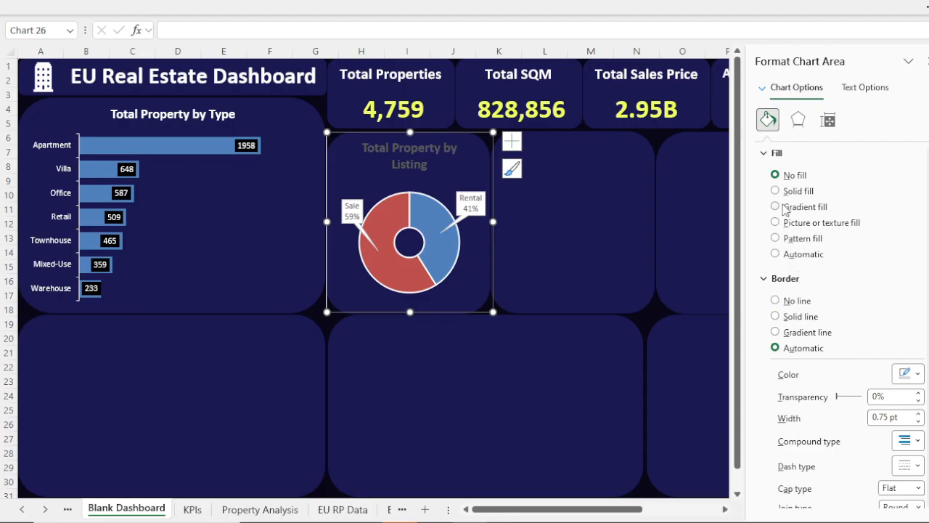
pyautogui.click(389, 153)
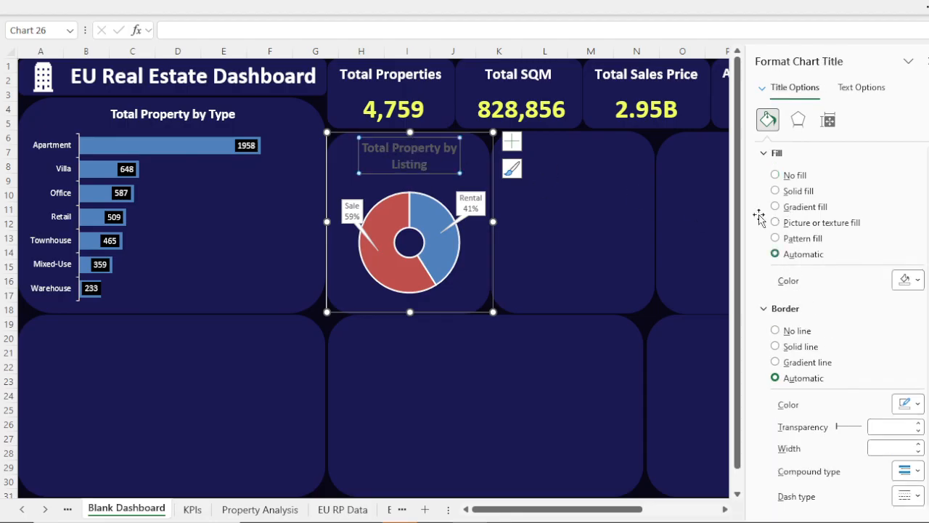
pyautogui.click(861, 89)
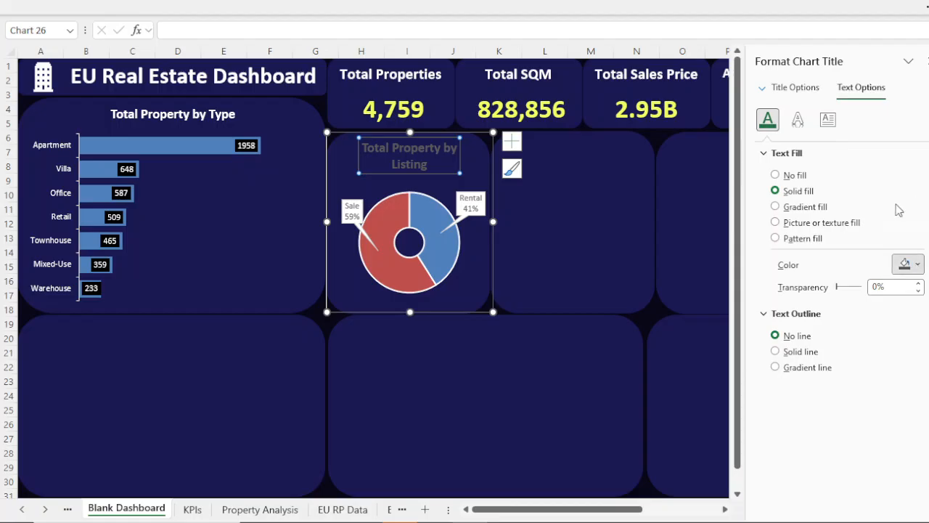
pyautogui.click(908, 264)
pyautogui.click(771, 63)
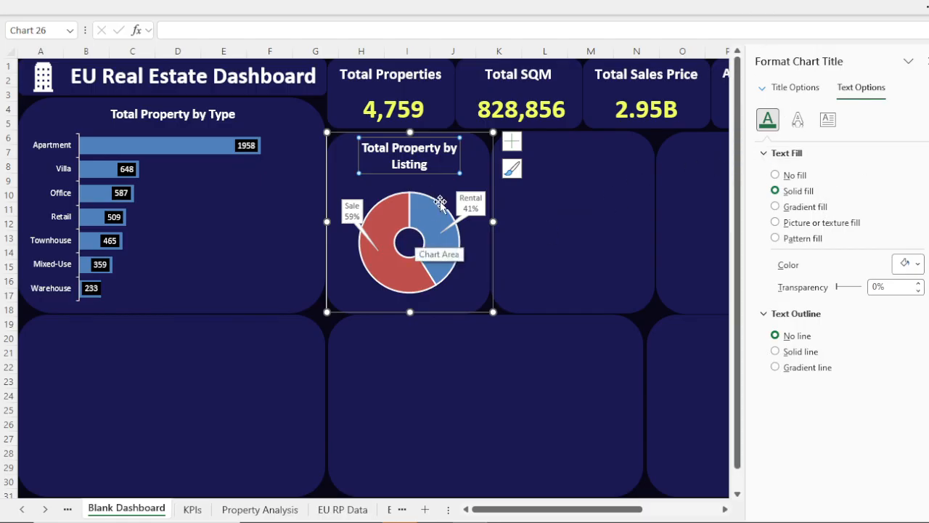
# Remove the border line around the Total Property by Listing chart area.
pyautogui.click(453, 309)
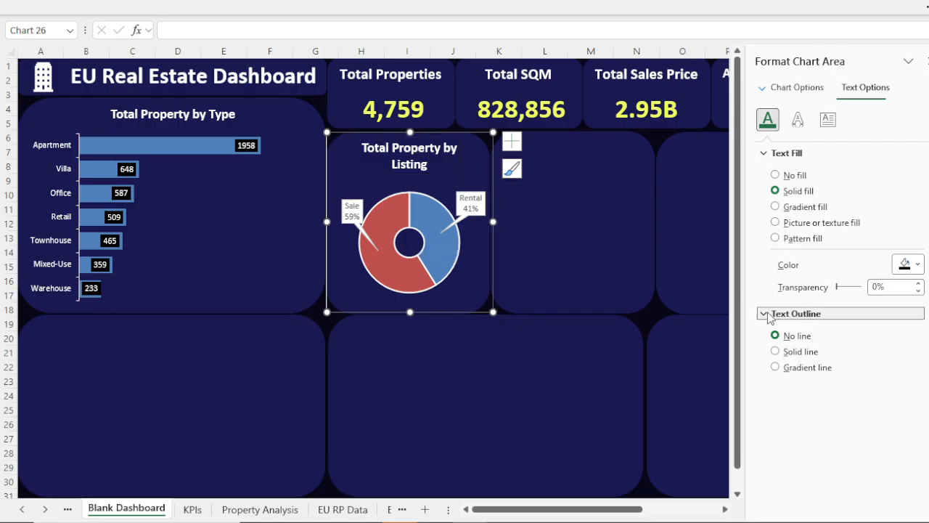
pyautogui.click(795, 90)
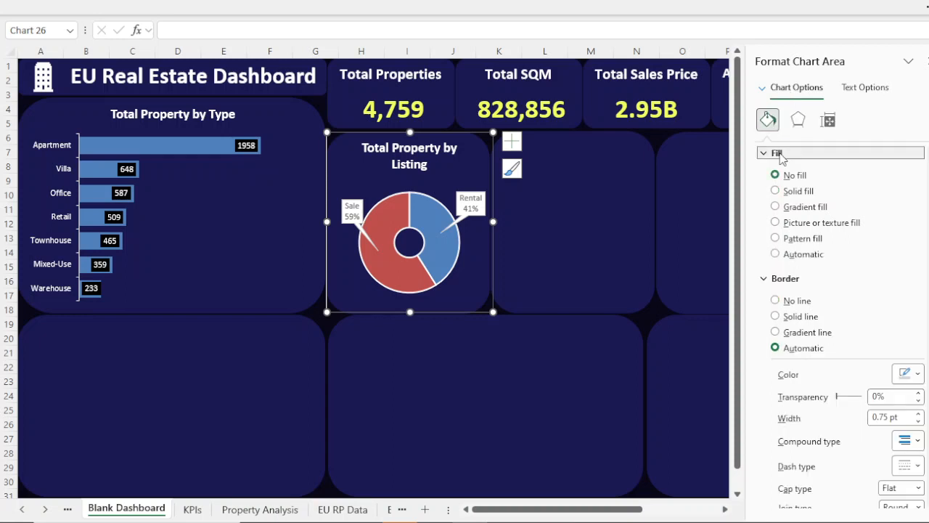
pyautogui.click(776, 300)
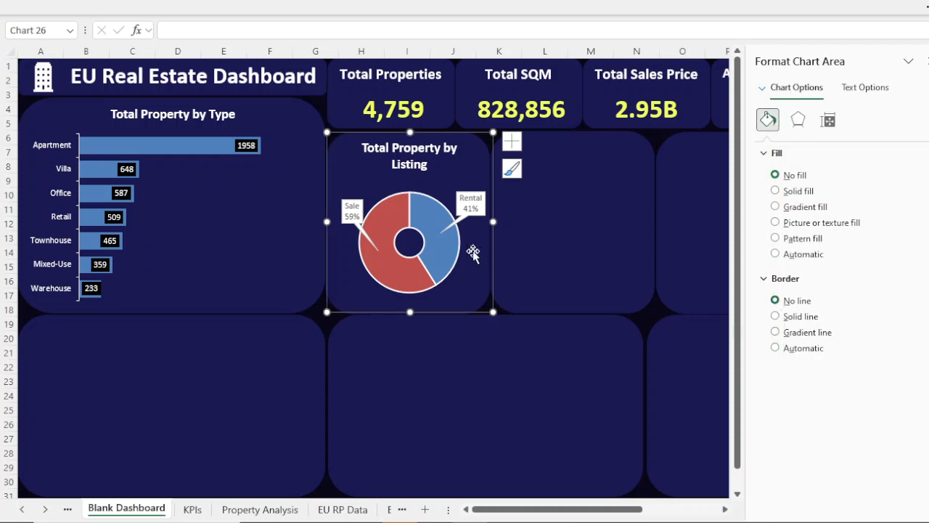
# Copy the Furnishing Status by Price pie chart from Property Analysis and paste it into the Blank Dashboard panel beside the doughnut chart.
pyautogui.click(566, 249)
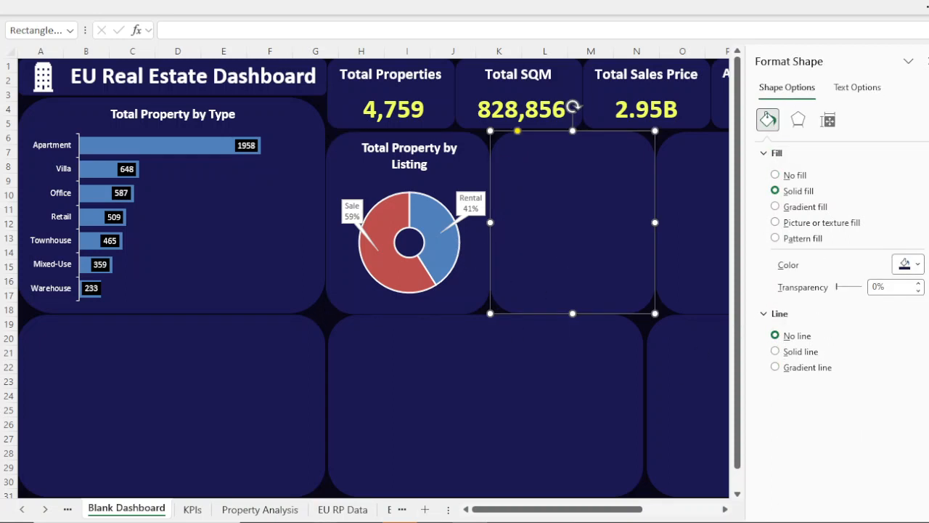
pyautogui.click(234, 516)
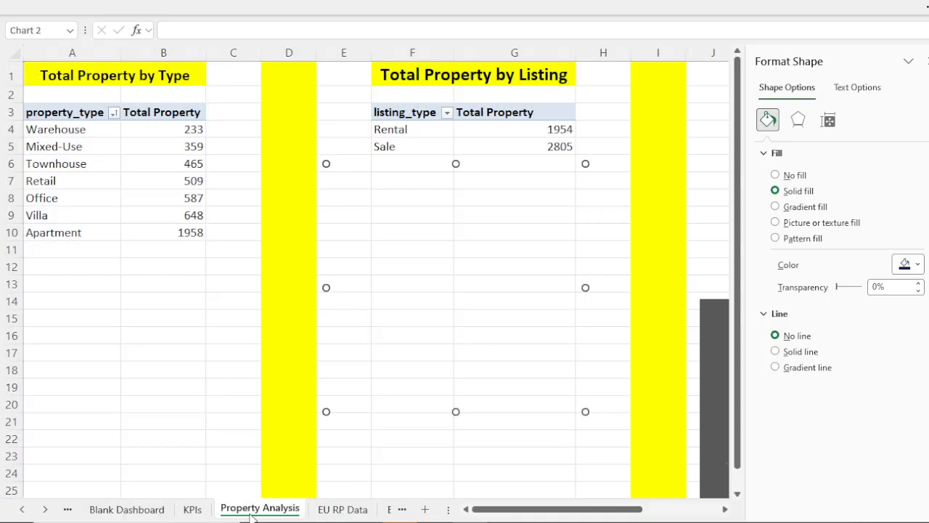
pyautogui.moveTo(526, 509); pyautogui.dragTo(615, 519)
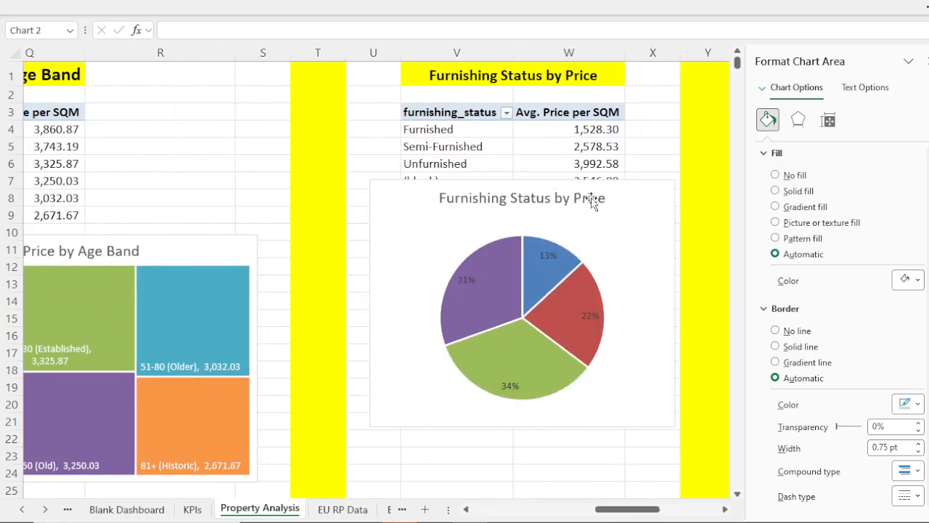
pyautogui.click(648, 192)
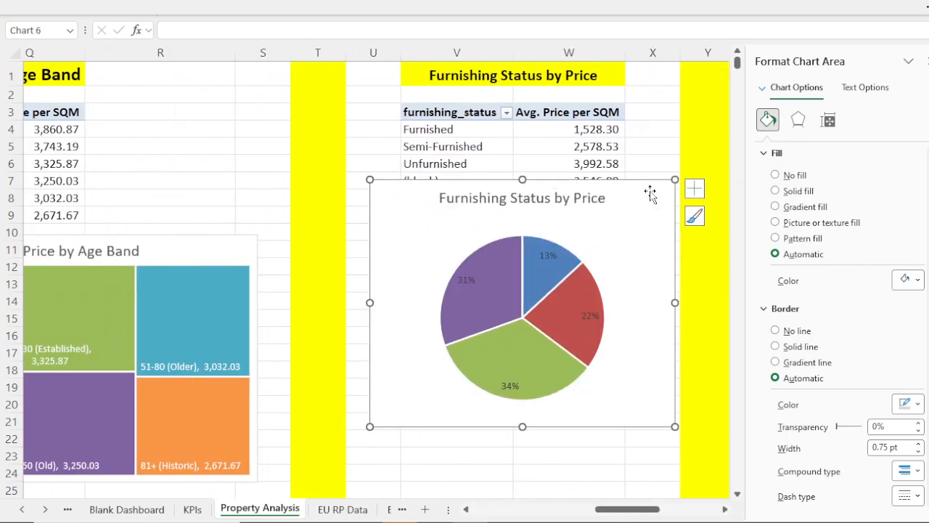
pyautogui.click(122, 509)
pyautogui.hotkey('ctrl', 'v')
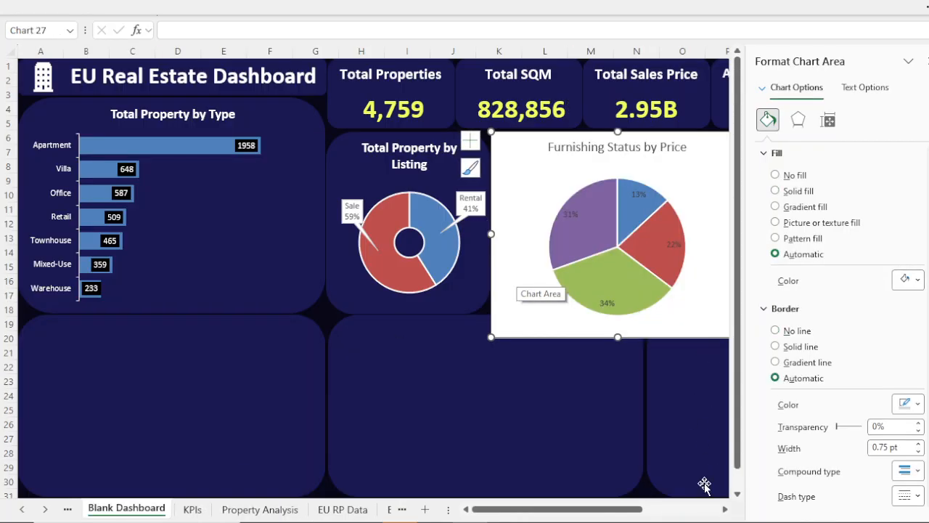
# Resize the Furnishing Status by Price pie chart to fit within its panel.
pyautogui.click(725, 509)
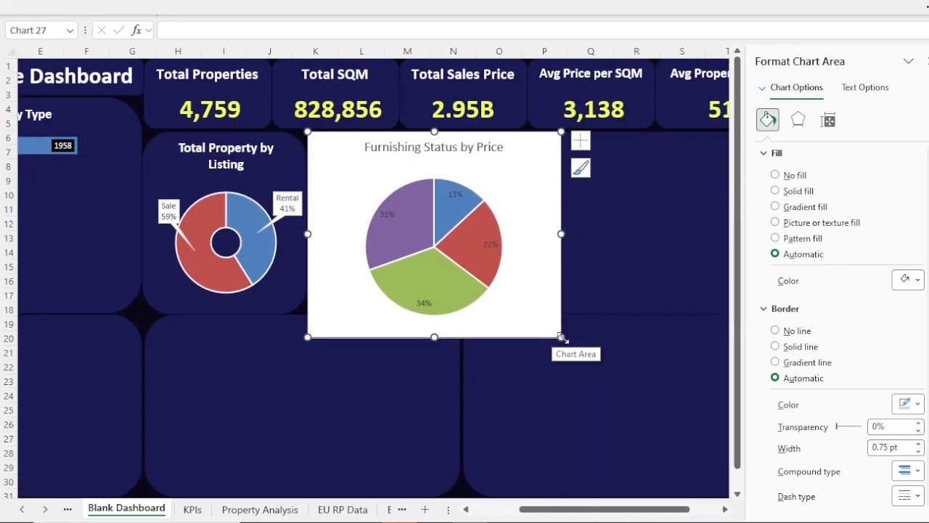
pyautogui.moveTo(561, 337); pyautogui.dragTo(476, 289)
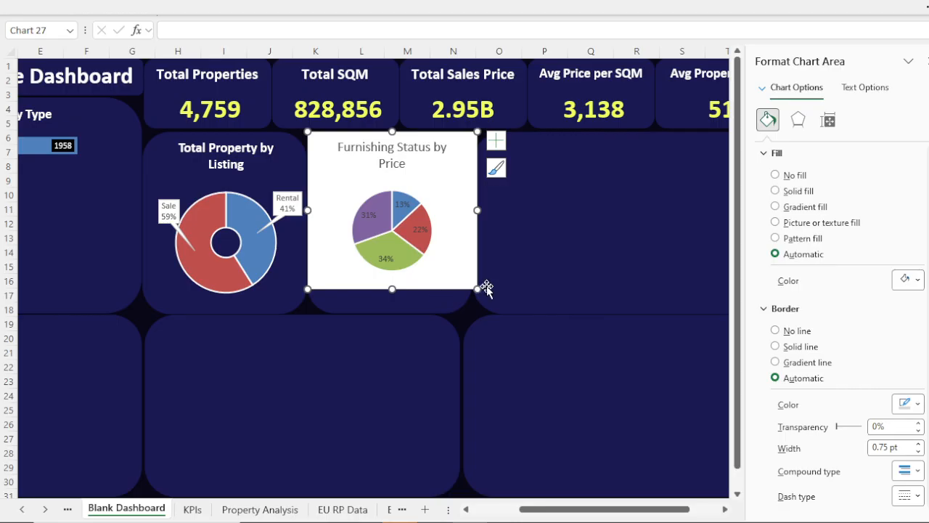
pyautogui.moveTo(476, 209); pyautogui.dragTo(473, 211)
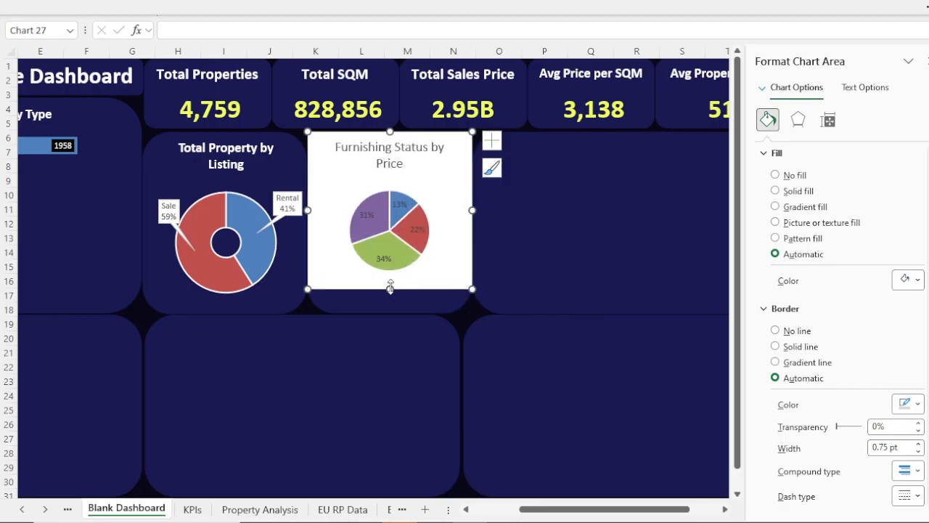
pyautogui.moveTo(390, 289); pyautogui.dragTo(388, 313)
pyautogui.moveTo(390, 131); pyautogui.dragTo(396, 132)
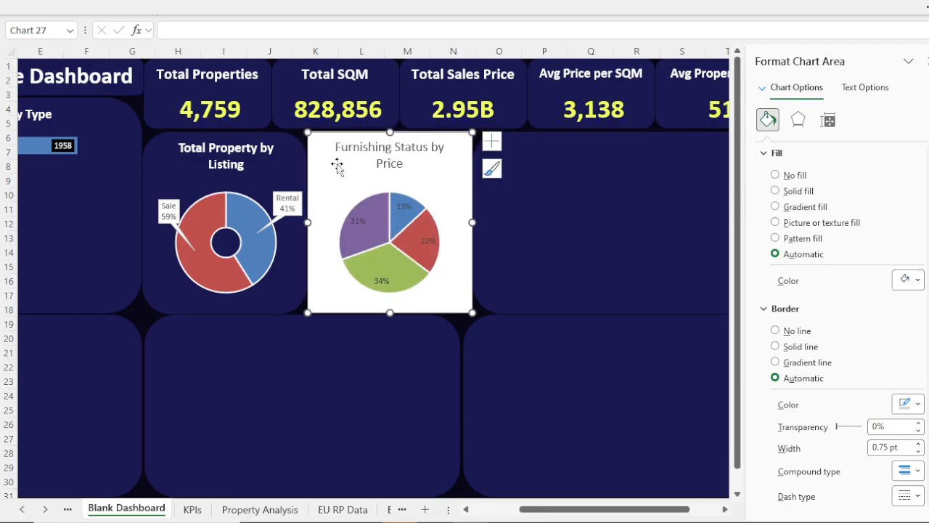
pyautogui.moveTo(309, 222); pyautogui.dragTo(310, 222)
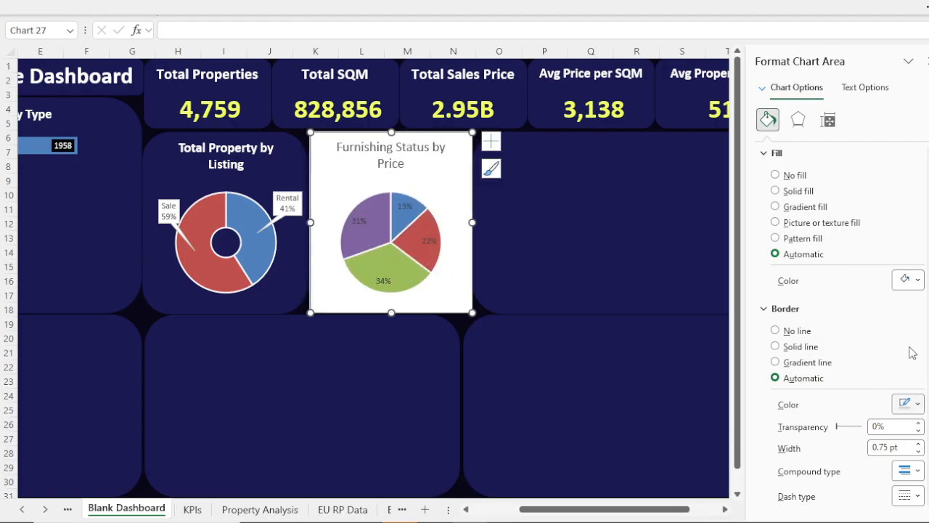
# Remove the fill and border of the Furnishing Status by Price chart area and make its title white and bold.
pyautogui.click(776, 175)
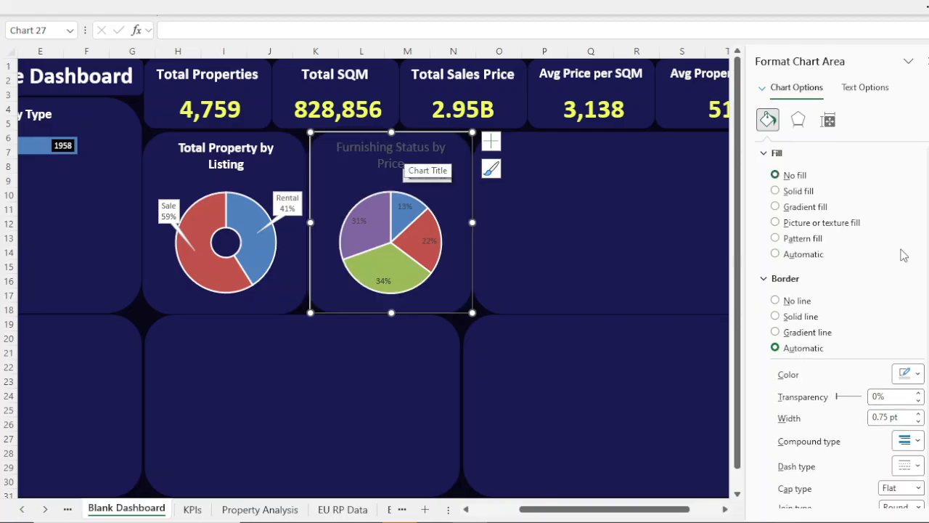
pyautogui.click(775, 301)
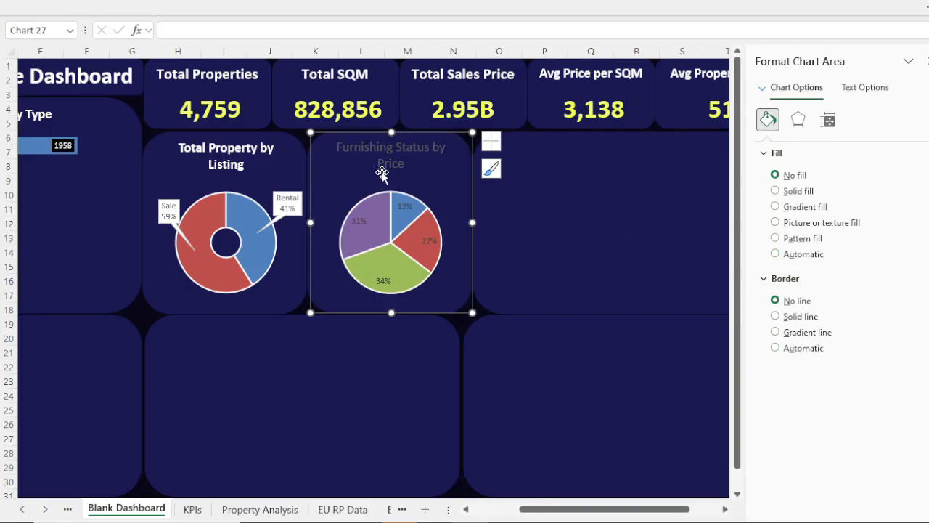
pyautogui.click(399, 156)
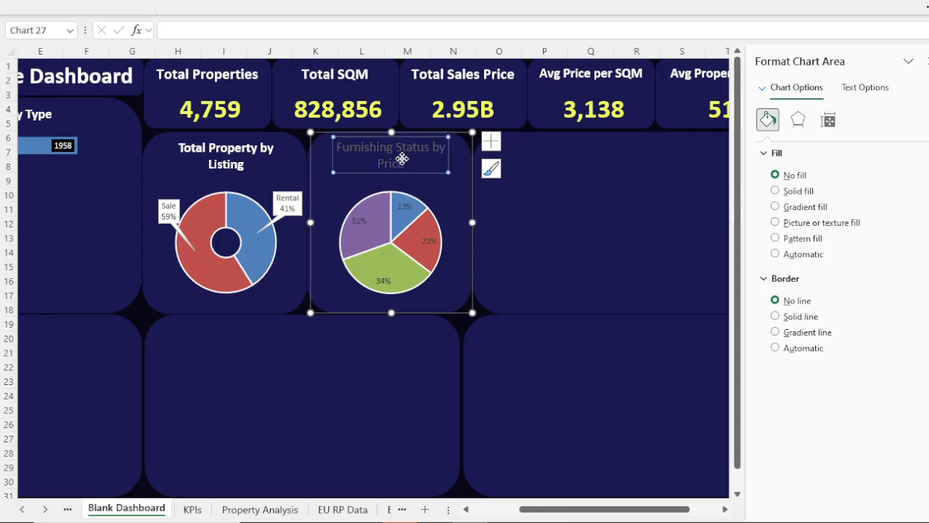
pyautogui.click(861, 87)
pyautogui.click(776, 191)
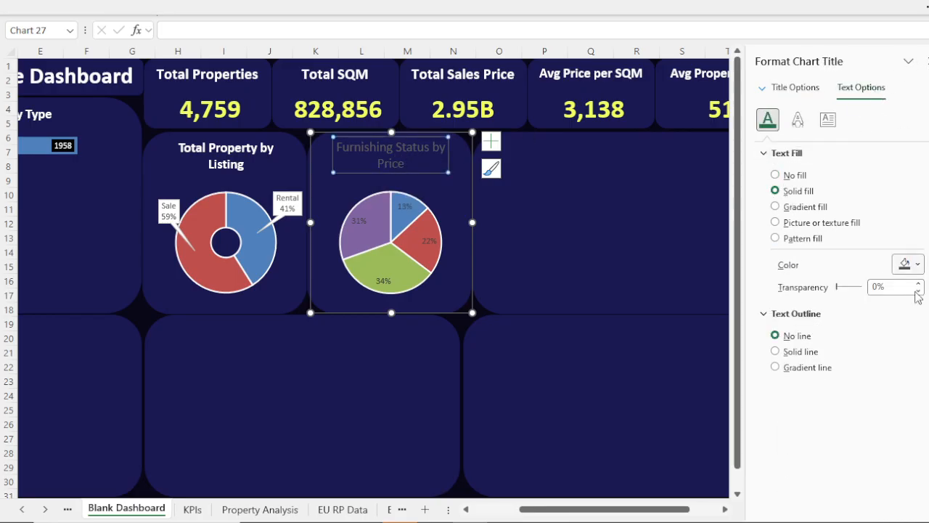
pyautogui.click(912, 265)
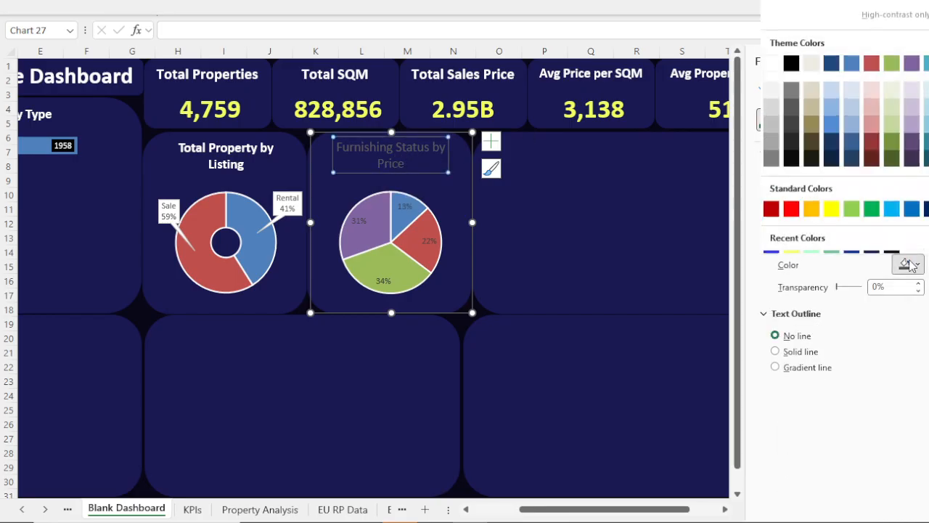
pyautogui.click(772, 64)
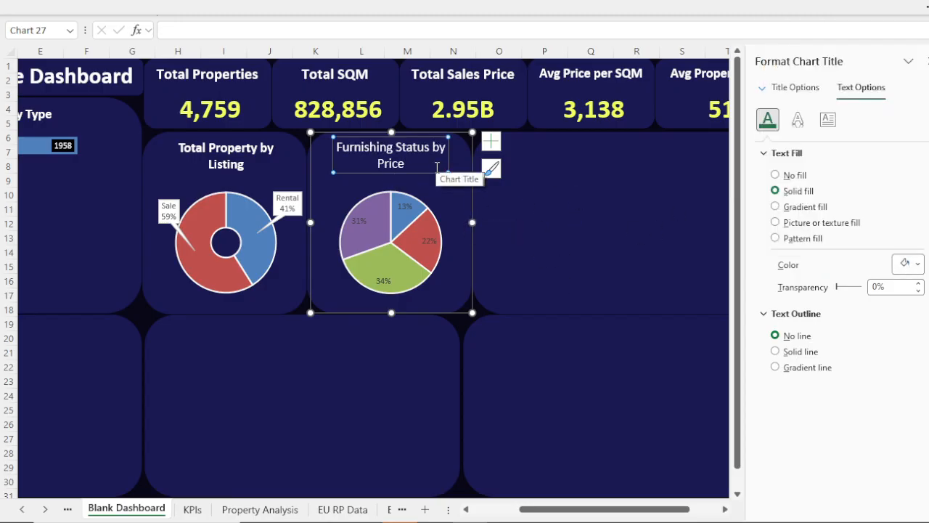
pyautogui.hotkey('ctrl', 'b')
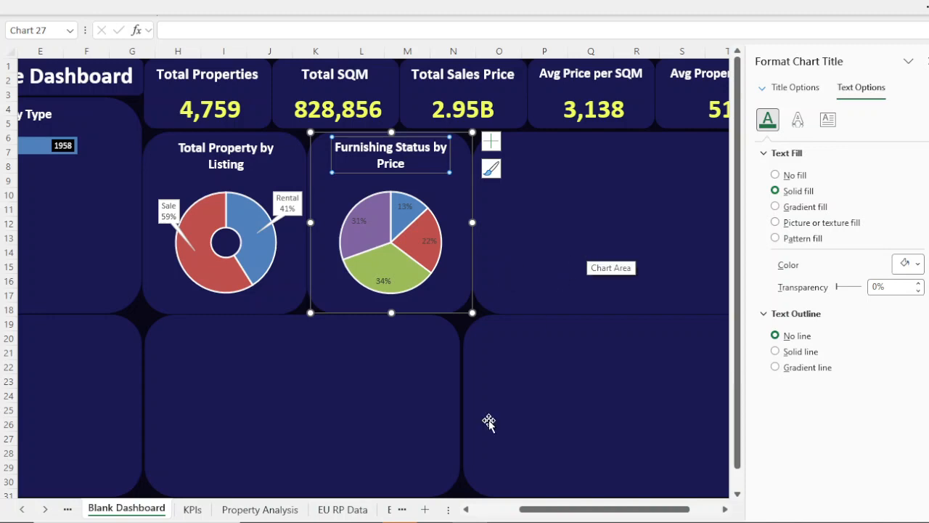
# Switch to the finished Dashboard sheet and close the formatting pane to view the full layout.
pyautogui.click(191, 509)
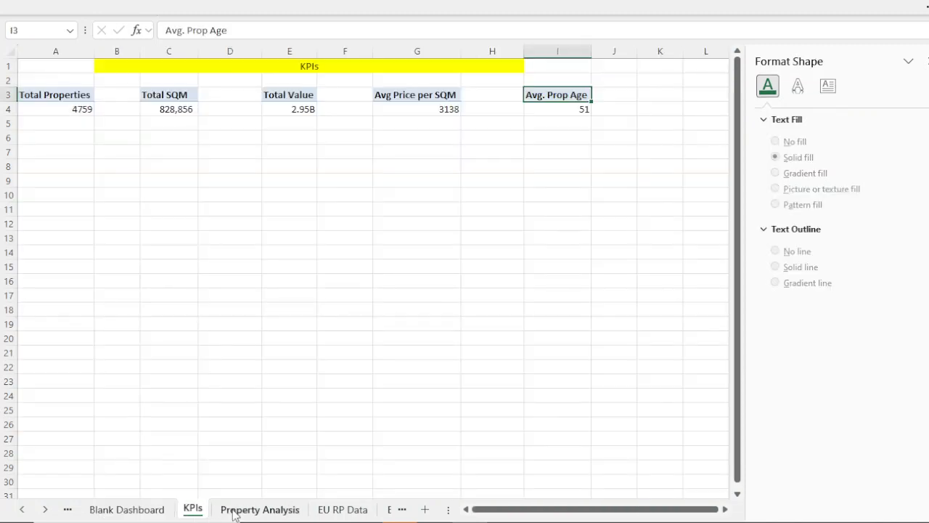
pyautogui.click(132, 508)
pyautogui.click(47, 510)
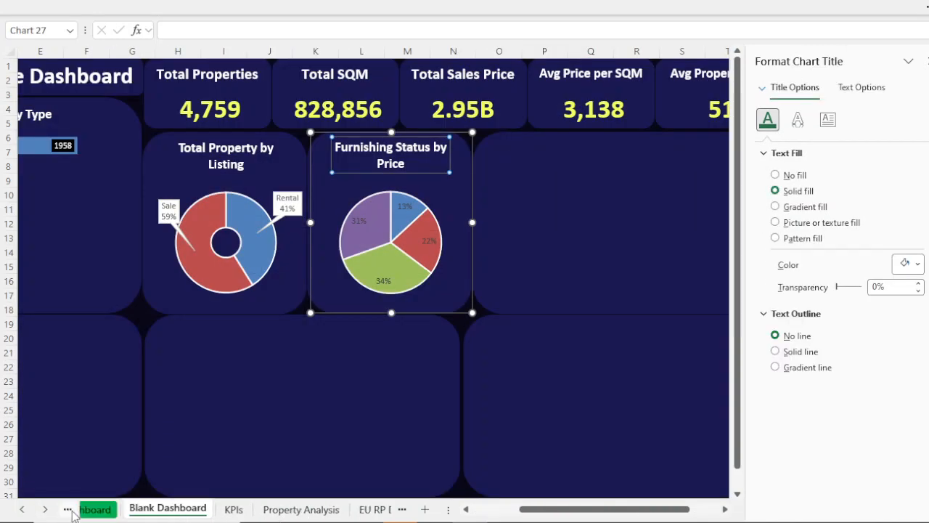
pyautogui.click(102, 508)
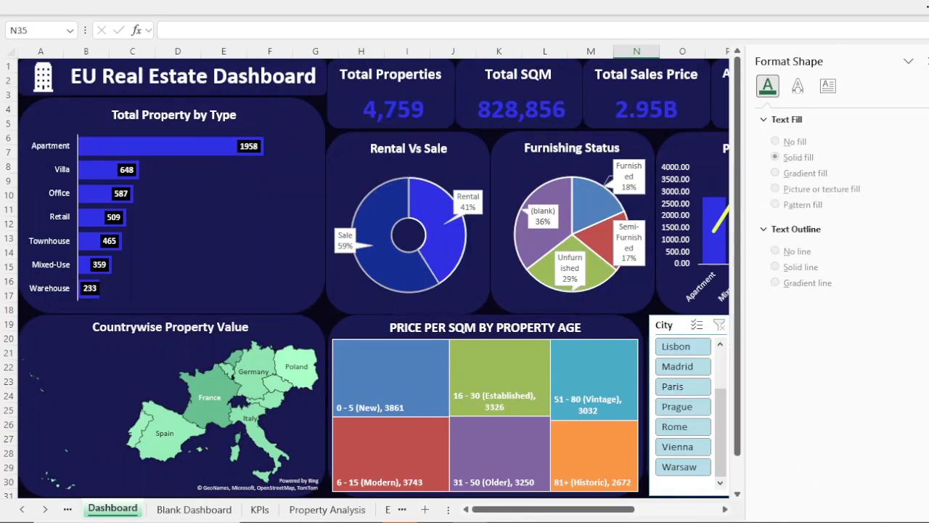
pyautogui.click(924, 61)
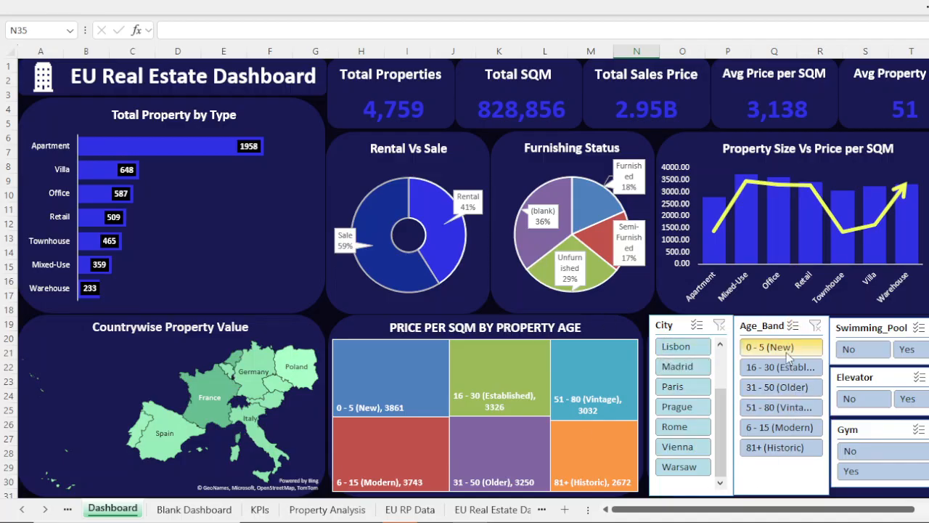
# Filter the finished dashboard by age band 16 - 30 (Established), switch the band to 6 - 15 (Modern), and limit the city to Madrid.
pyautogui.click(767, 368)
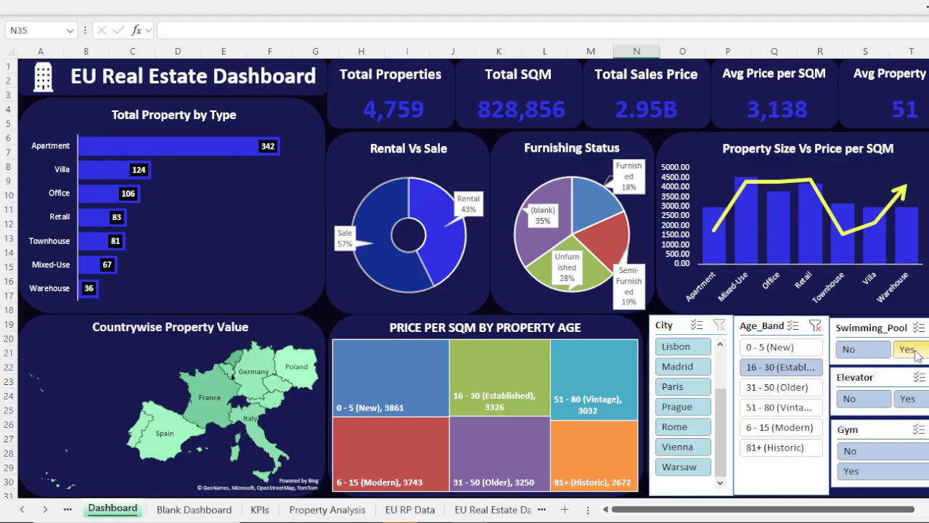
pyautogui.click(775, 429)
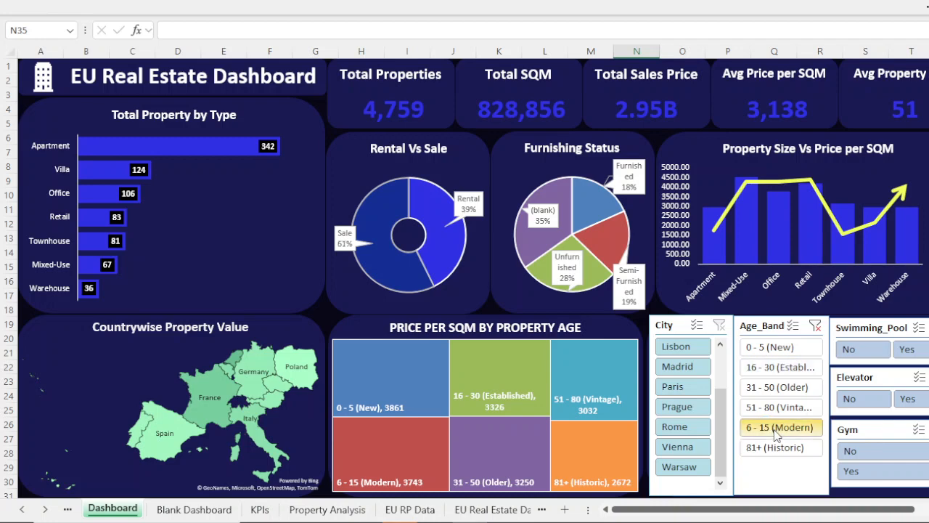
pyautogui.click(675, 365)
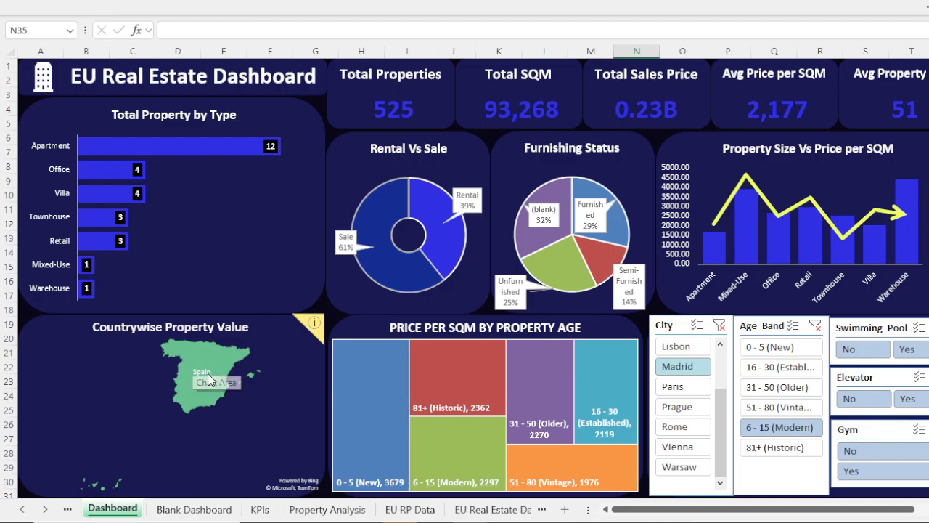
# Clear the City filter and limit the dashboard to properties with Swimming_Pool, Elevator and Gym all set to Yes.
pyautogui.click(721, 324)
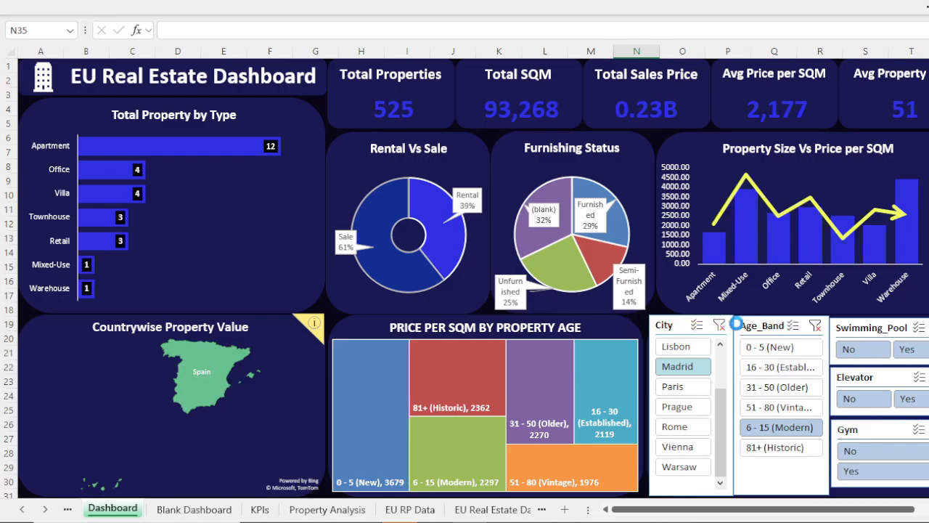
pyautogui.click(908, 349)
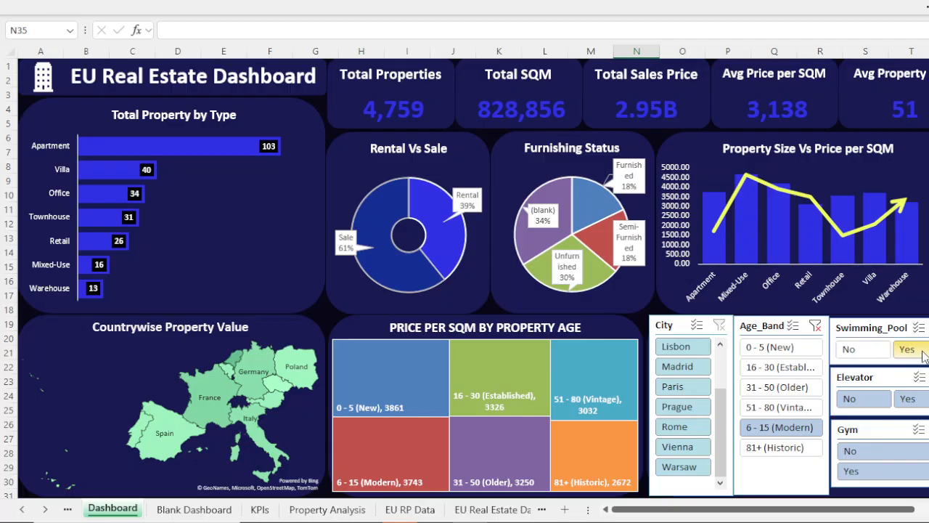
pyautogui.click(913, 401)
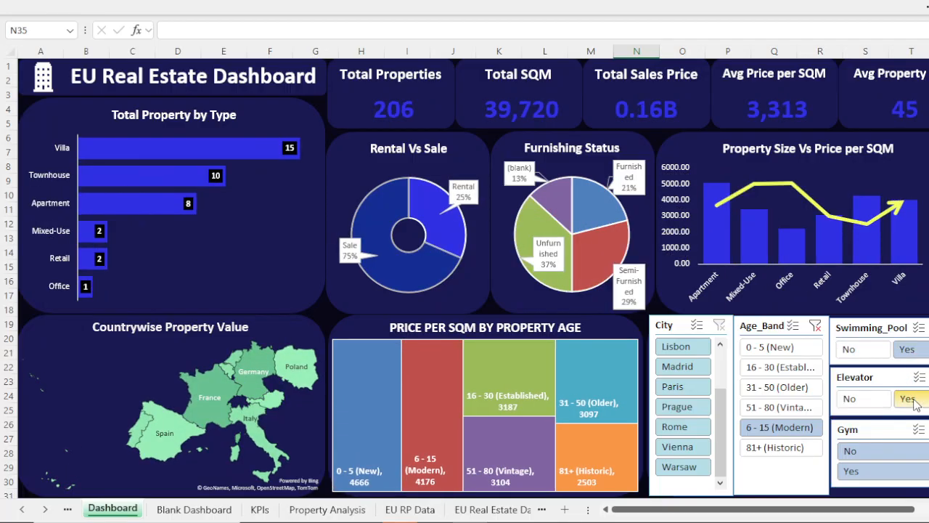
pyautogui.click(877, 474)
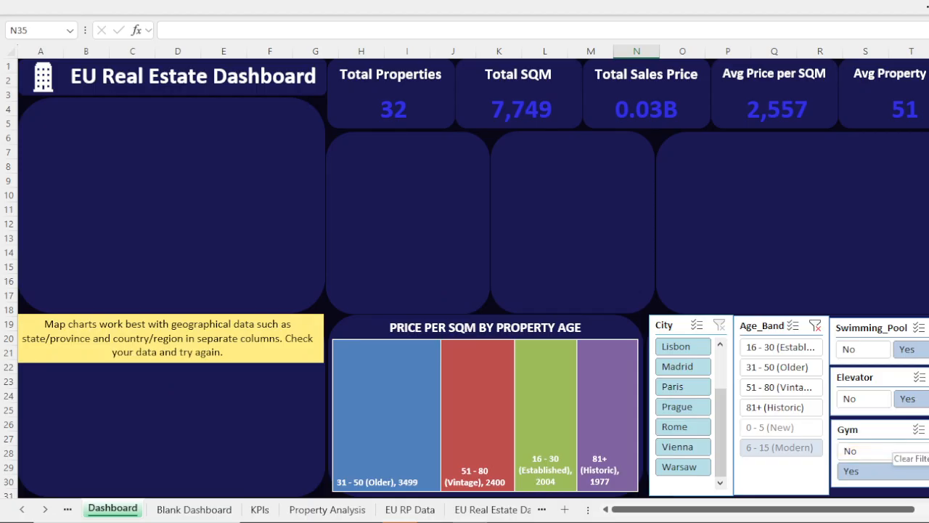
# Filter the dashboard by age band 16 - 30 (Established) and the city Lisbon, and clear all slicer filters.
pyautogui.click(776, 349)
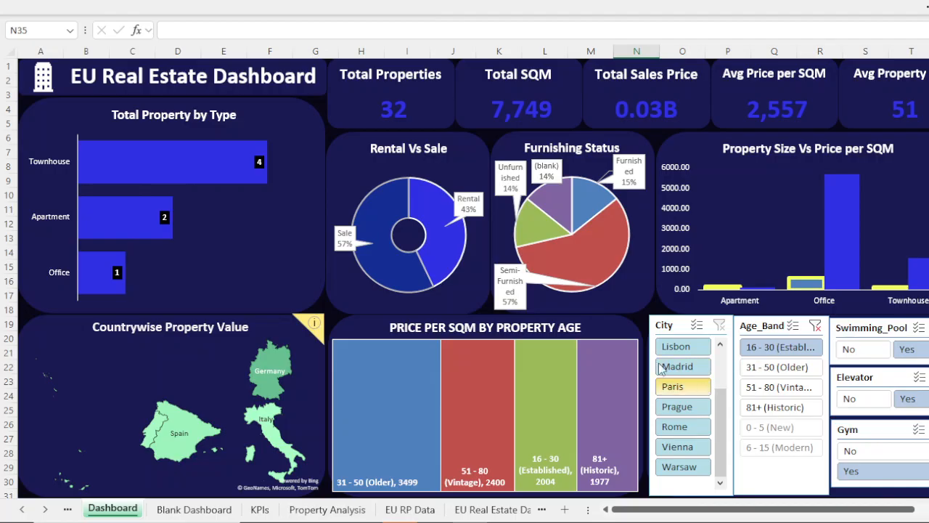
pyautogui.moveTo(152, 173)
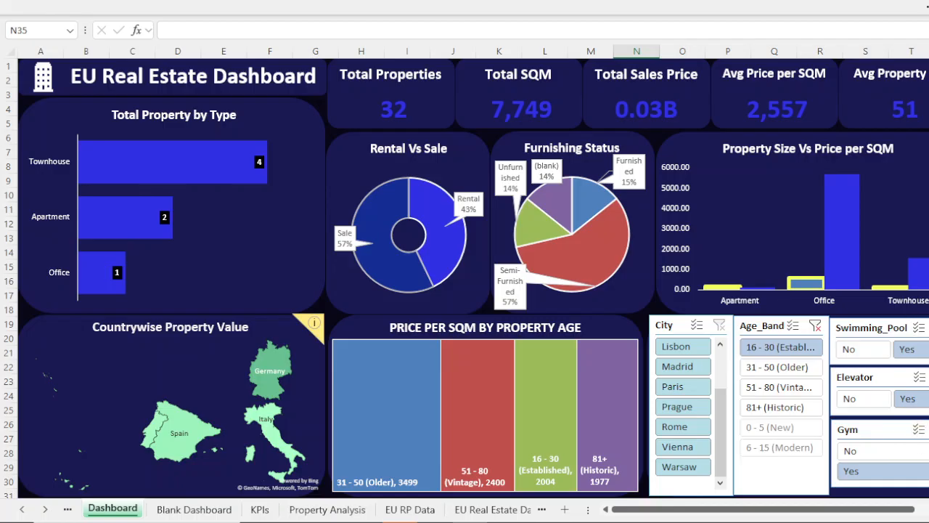
pyautogui.click(676, 347)
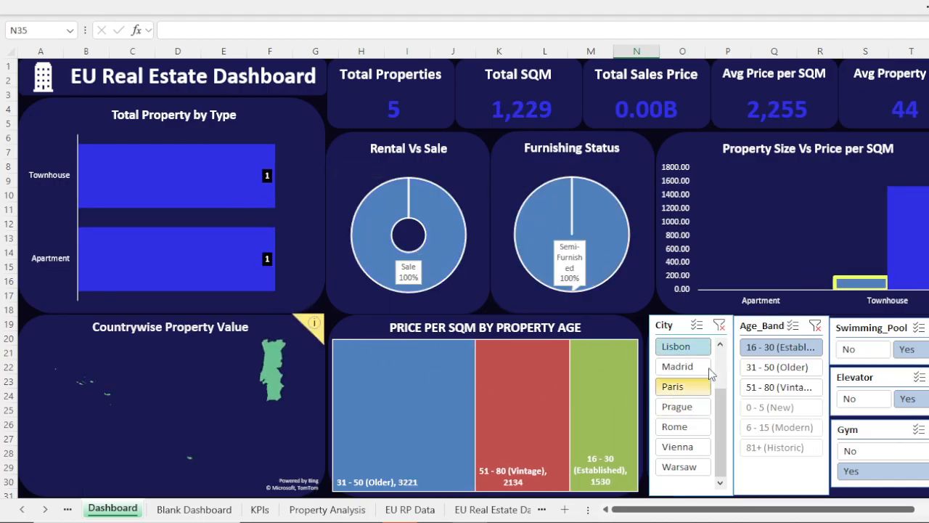
pyautogui.click(719, 324)
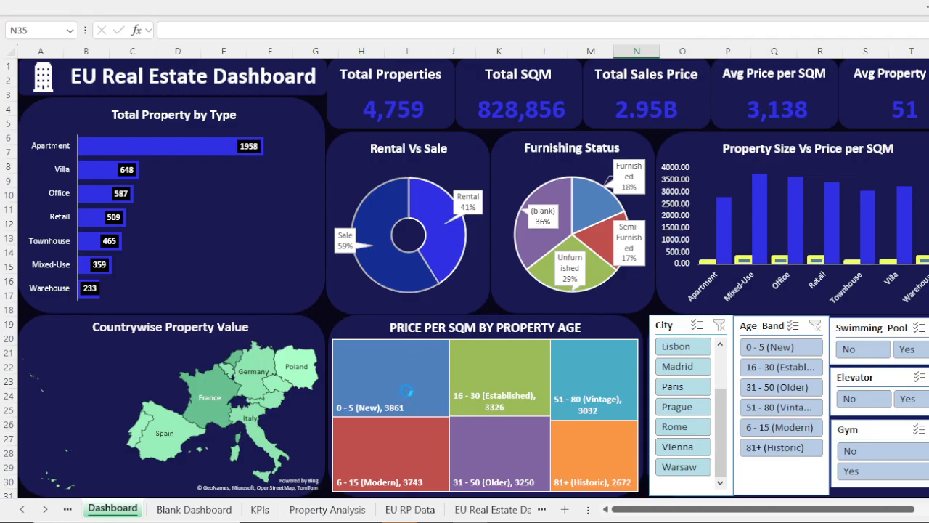
# Close the EU_Real_Estate_Dataset Done.xlsx workbook without saving the changes, and close the open browser window.
pyautogui.hotkey('ctrl', 'w')
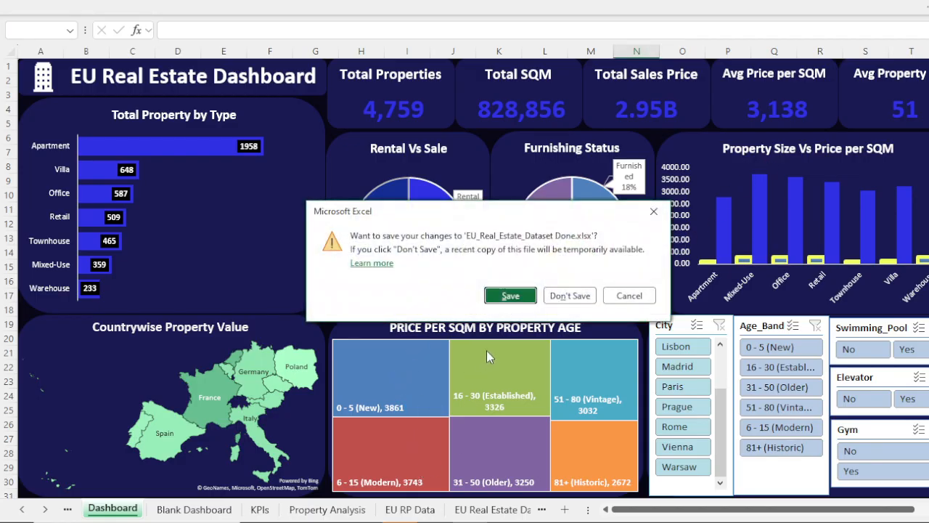
pyautogui.click(570, 299)
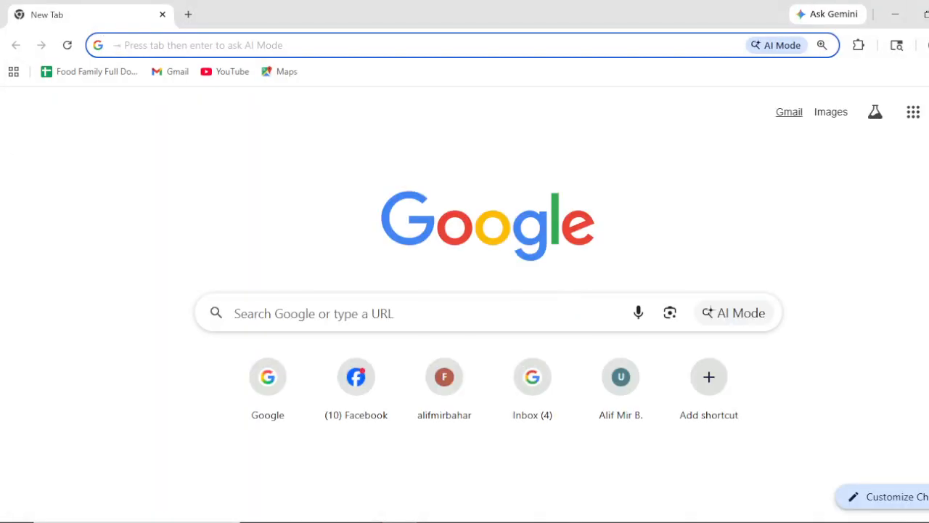
pyautogui.hotkey('alt', 'F4')
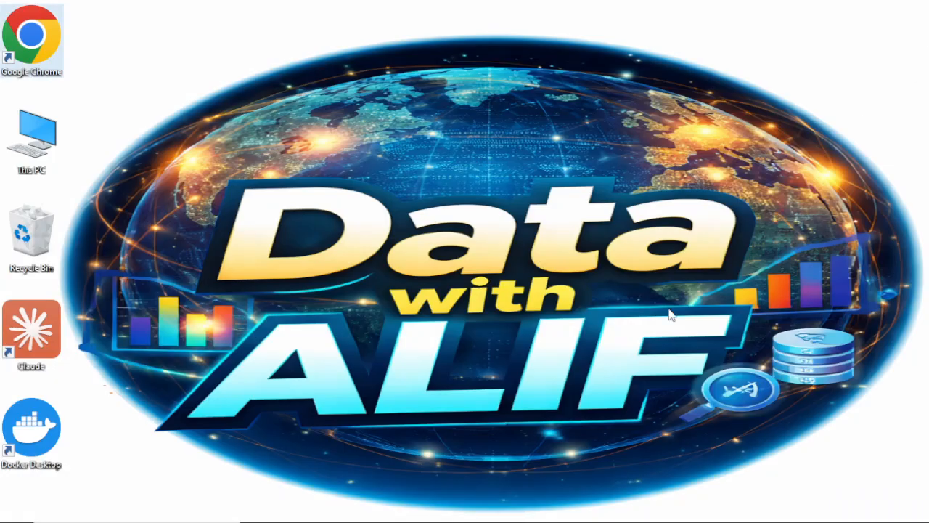
pyautogui.click(424, 521)
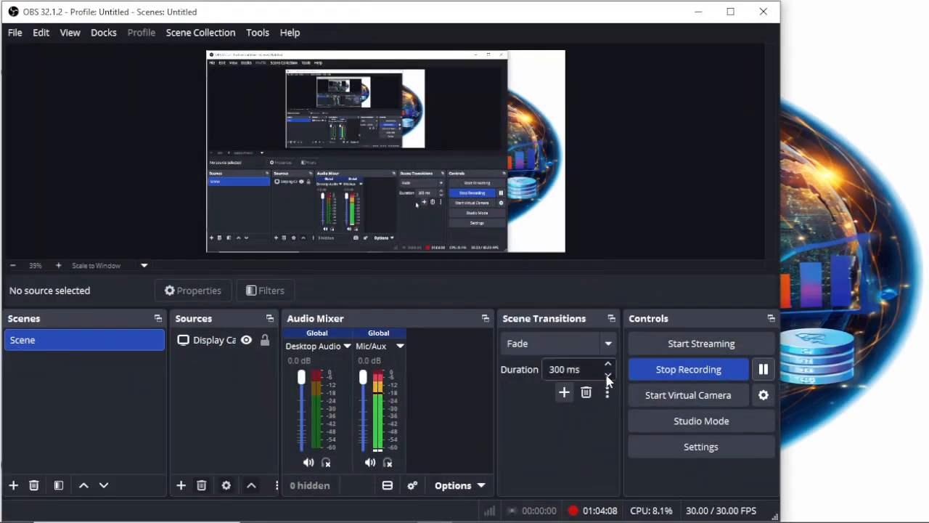